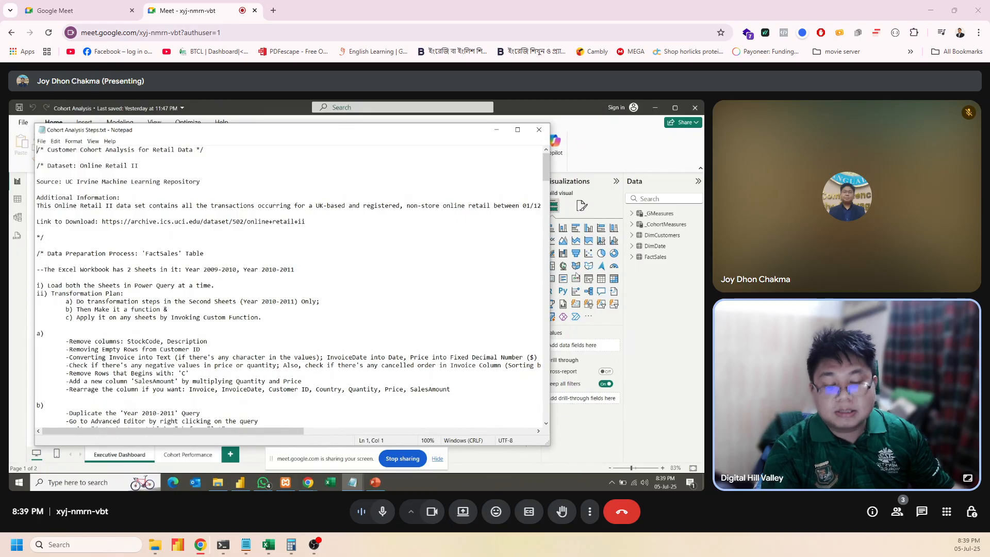
# Minimize the analysis notes and open the Power Query Editor for the Cohort Analysis report.
pyautogui.click(496, 129)
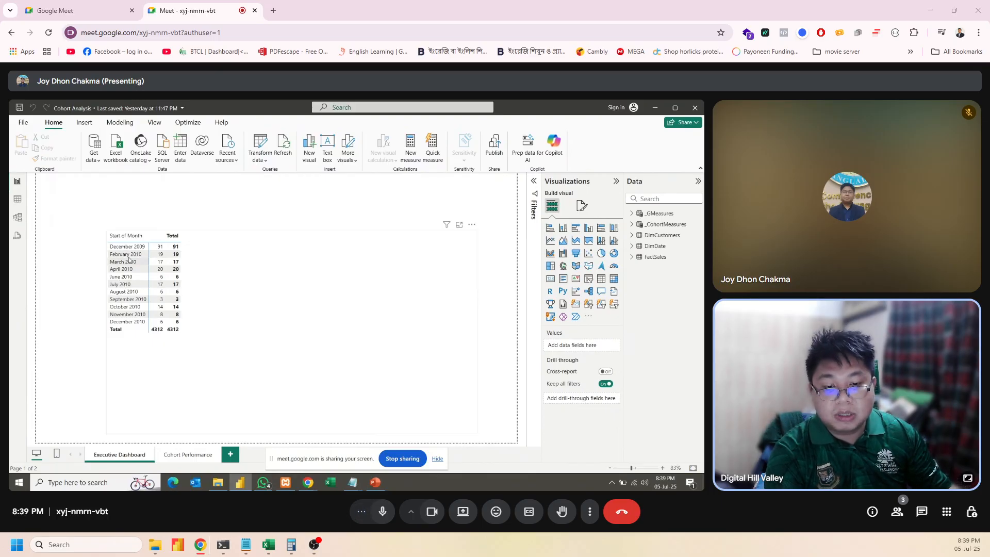
pyautogui.click(259, 349)
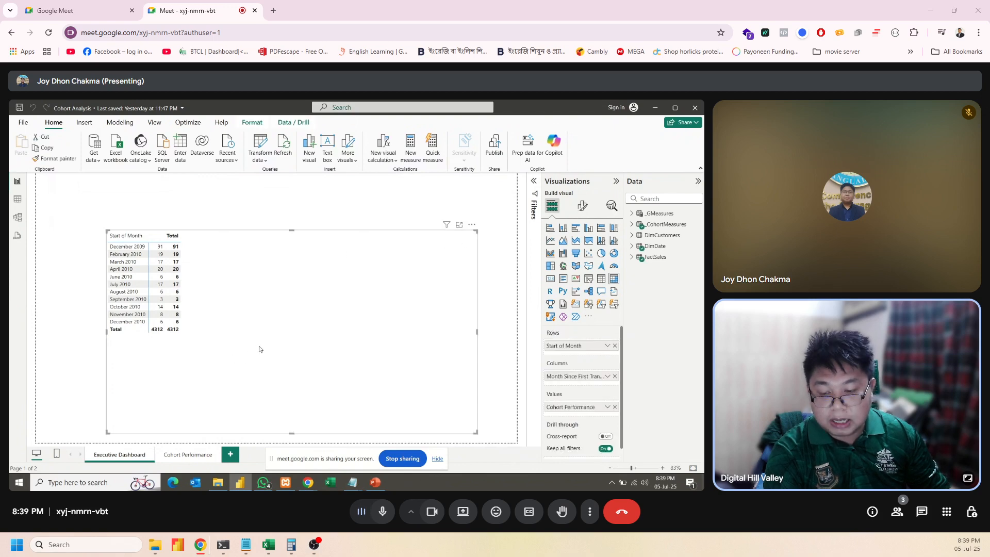
pyautogui.click(195, 457)
pyautogui.click(111, 456)
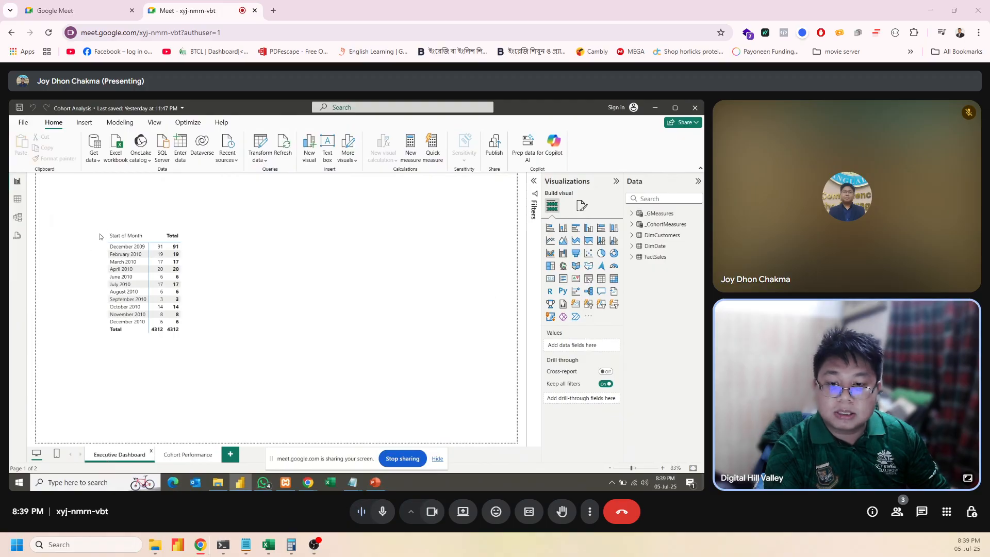
pyautogui.click(261, 144)
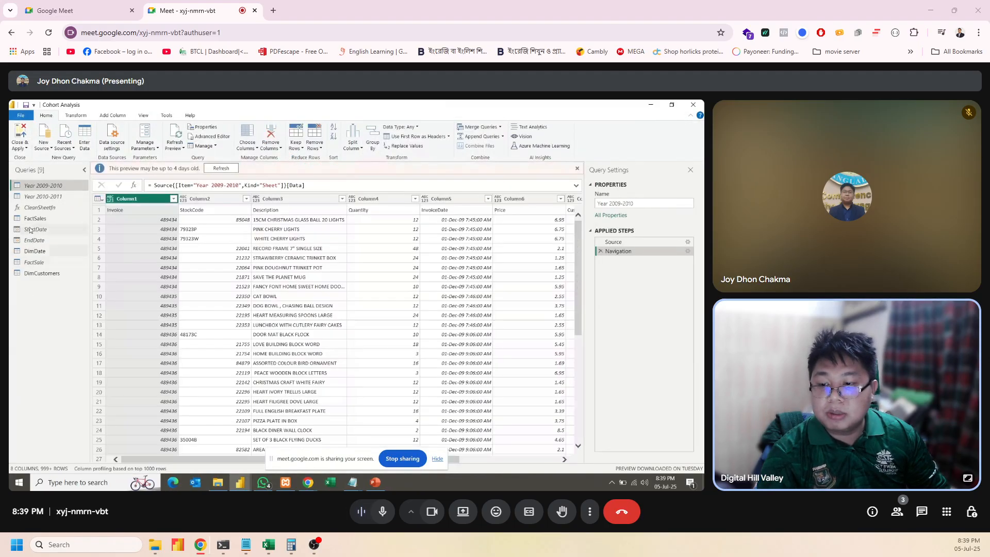
# Delete the DimCustomers query.
pyautogui.rightClick(56, 188)
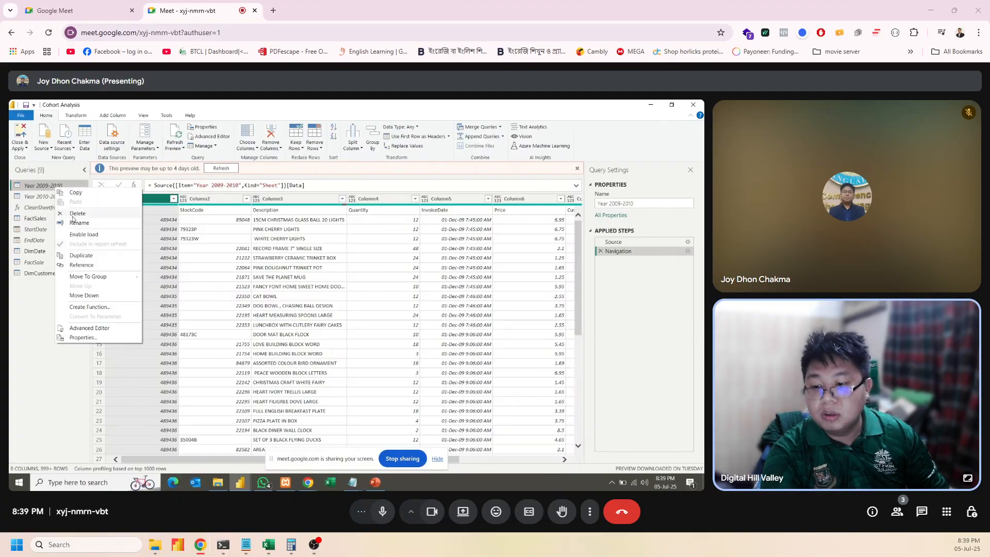
pyautogui.click(27, 275)
pyautogui.rightClick(28, 276)
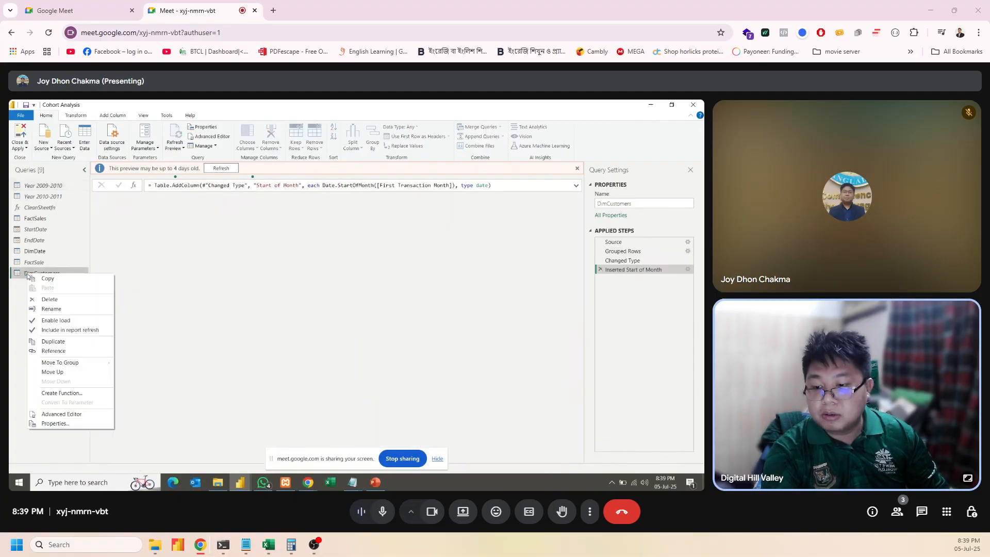
pyautogui.click(50, 300)
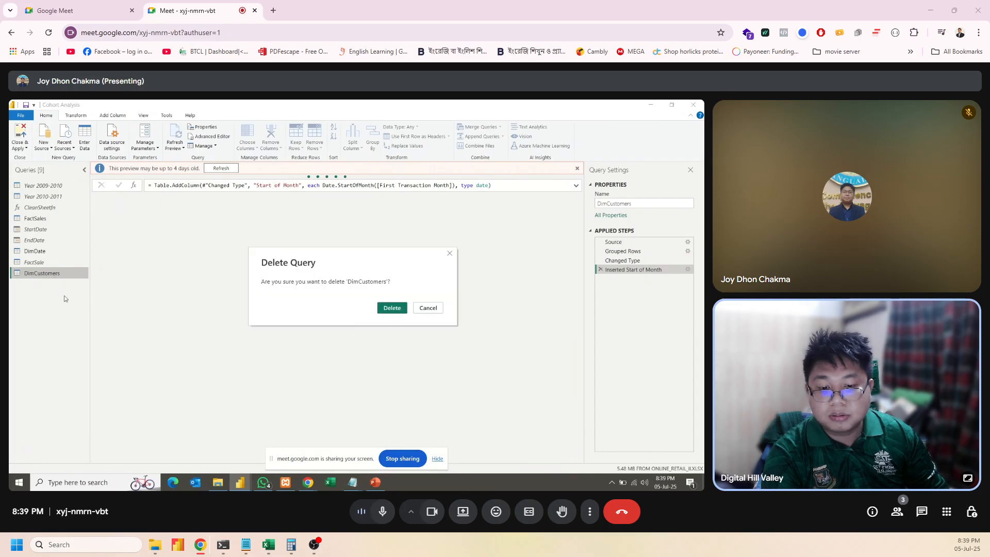
pyautogui.click(382, 309)
# Delete the FactSale and DimDate queries.
pyautogui.rightClick(45, 261)
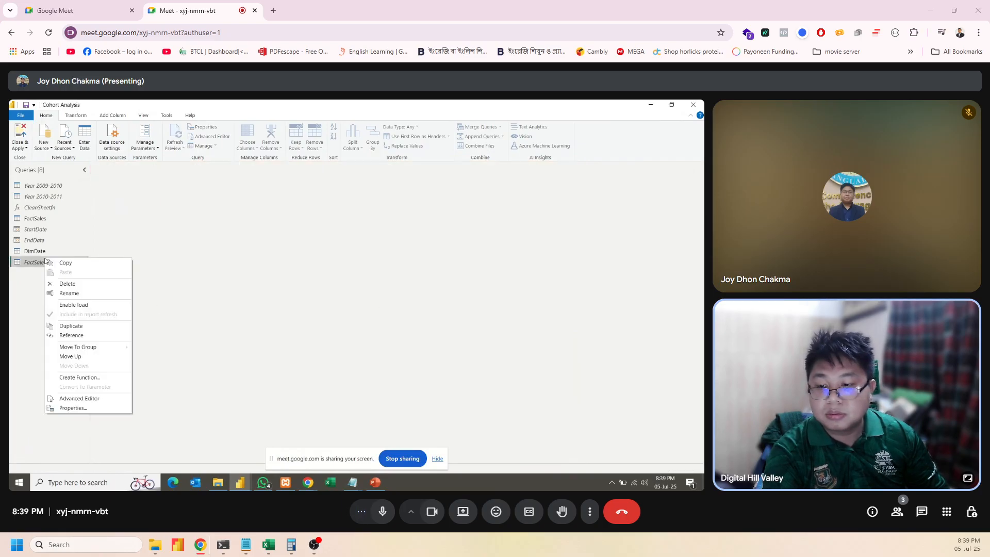
pyautogui.click(61, 284)
pyautogui.click(427, 308)
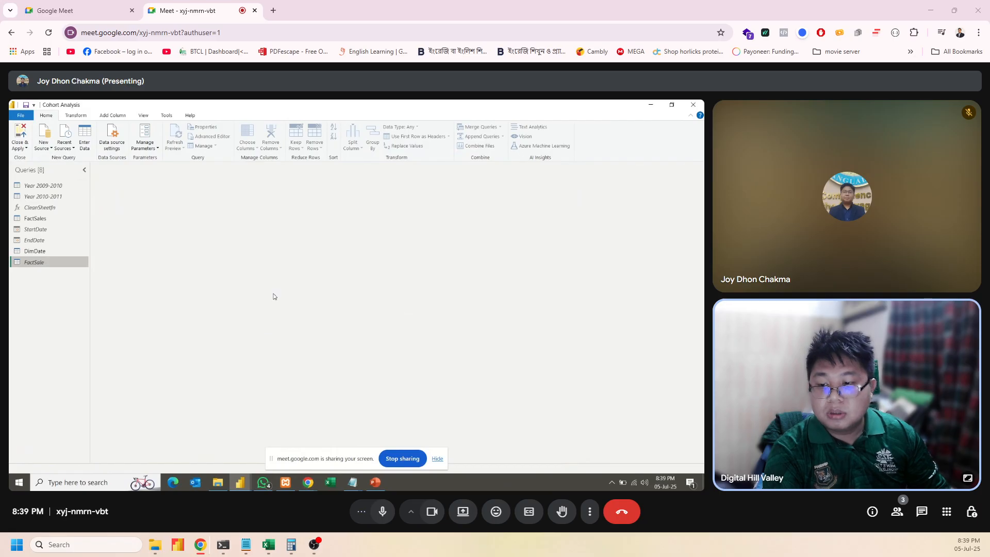
pyautogui.rightClick(33, 260)
pyautogui.click(45, 281)
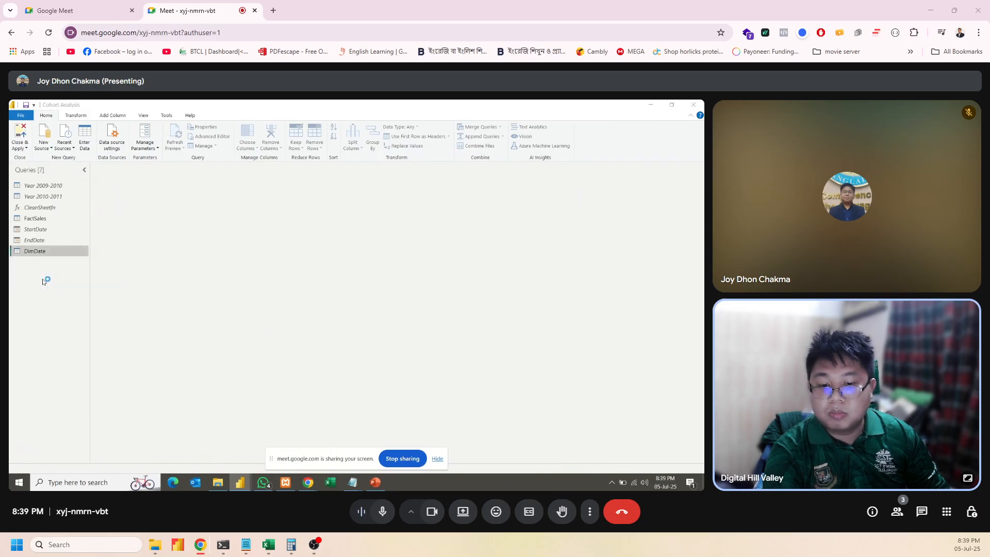
pyautogui.click(393, 308)
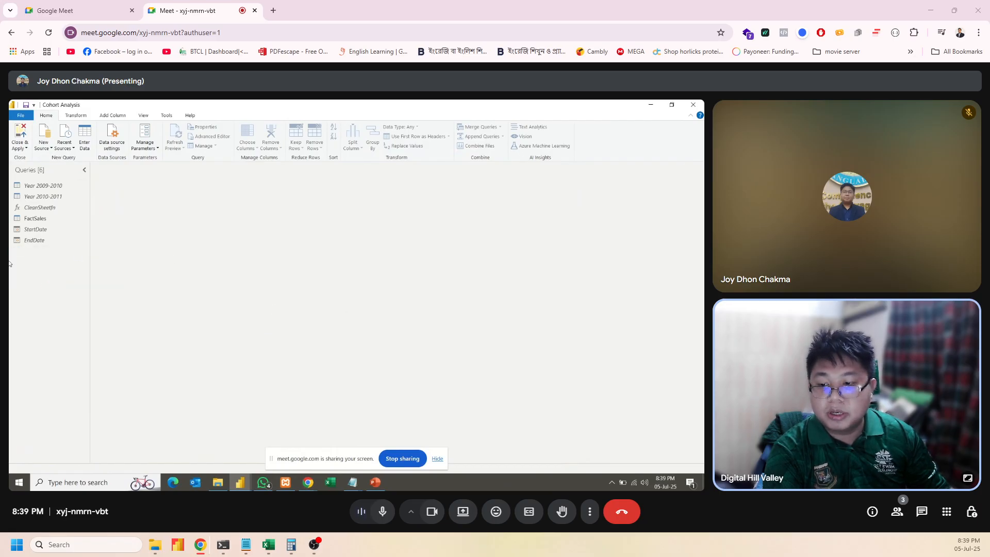
# Delete the EndDate and StartDate queries.
pyautogui.rightClick(30, 241)
pyautogui.click(54, 267)
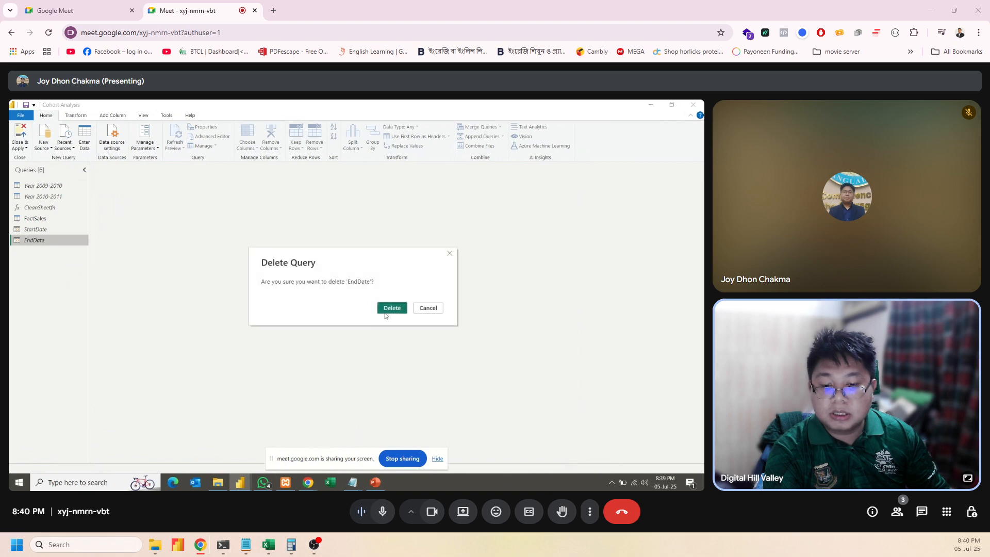
pyautogui.click(391, 309)
pyautogui.click(31, 229)
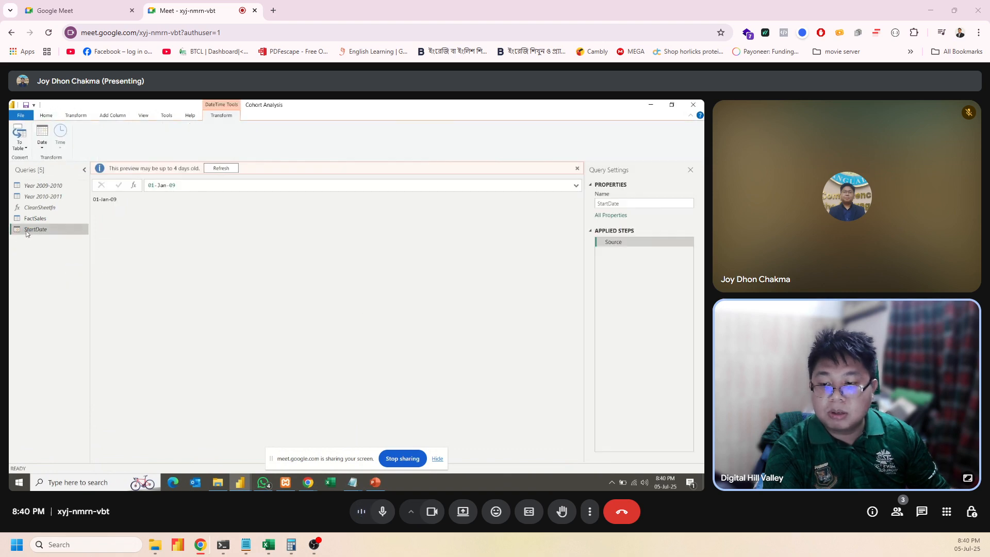
pyautogui.rightClick(29, 230)
pyautogui.click(72, 257)
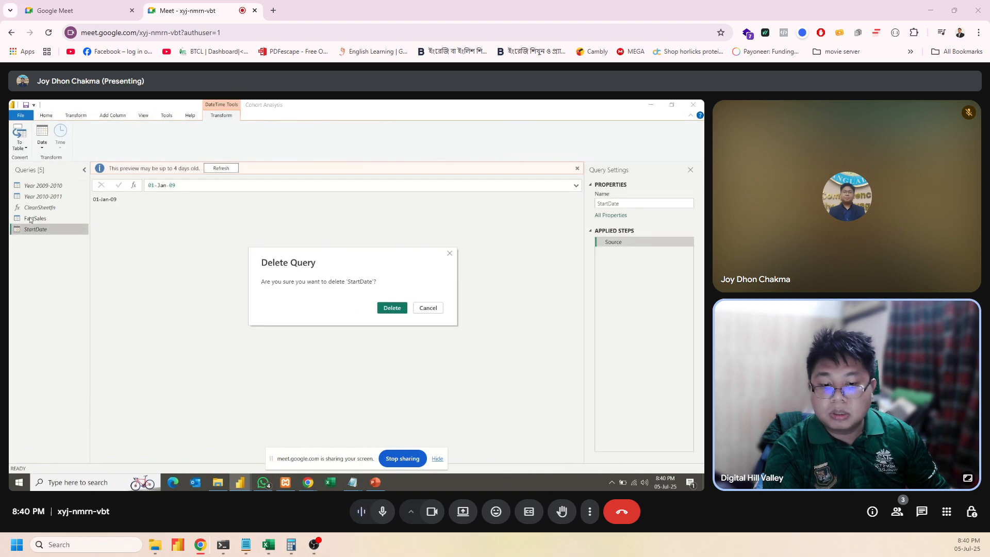
pyautogui.click(393, 308)
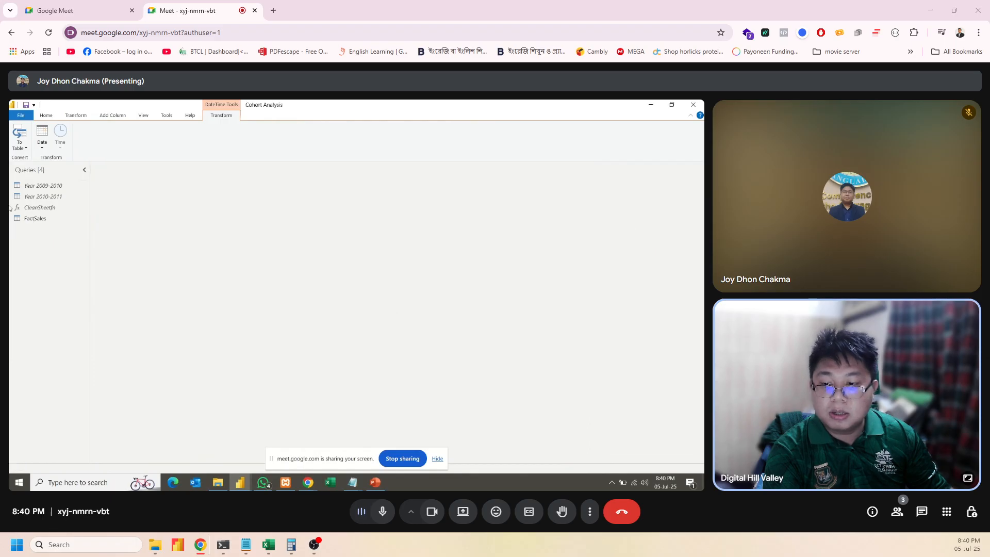
# Delete the FactSales query and the CleanSheetfn function.
pyautogui.click(41, 223)
pyautogui.rightClick(41, 220)
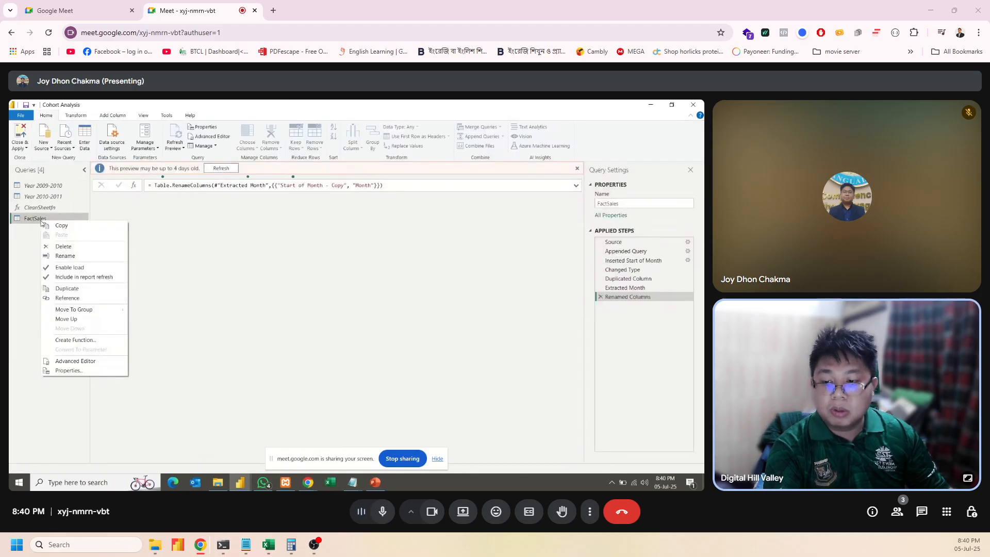
pyautogui.click(77, 247)
pyautogui.click(392, 308)
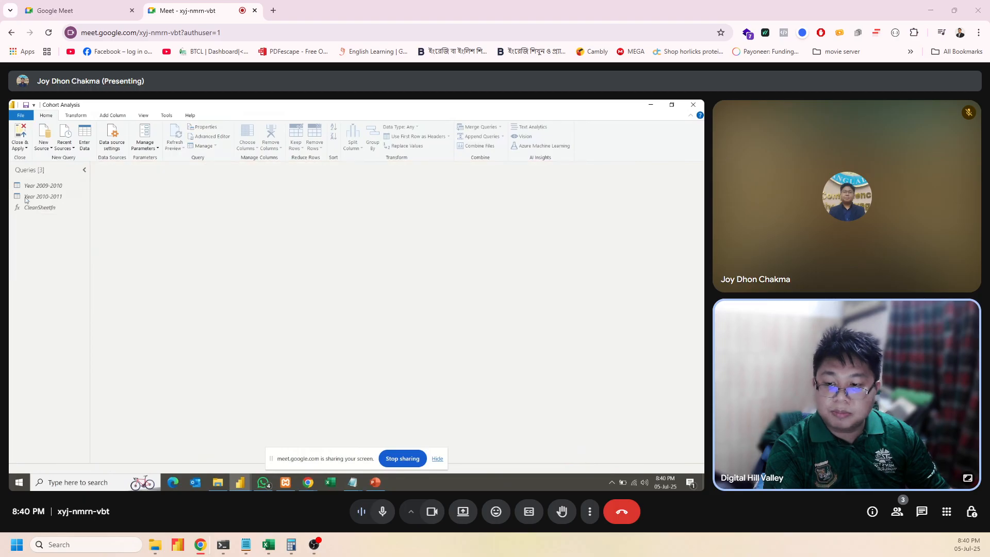
pyautogui.click(39, 208)
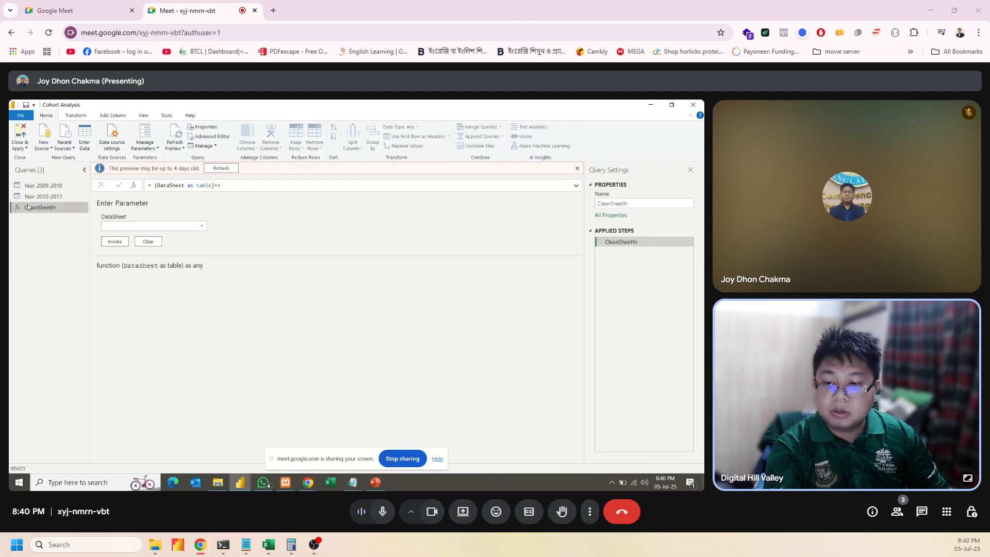
pyautogui.rightClick(28, 206)
pyautogui.click(52, 234)
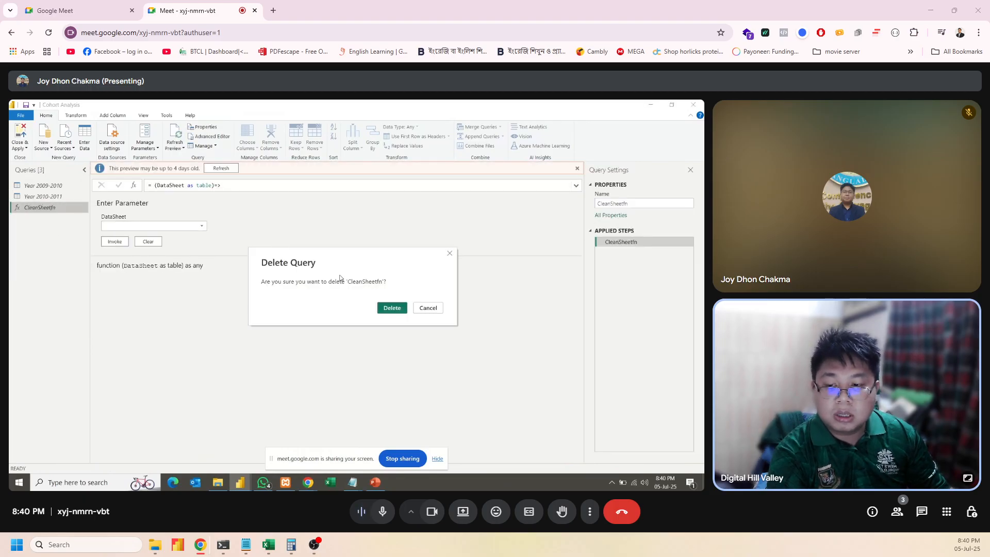
pyautogui.click(392, 308)
# Delete the remaining Year 2010-2011 and Year 2009-2010 queries.
pyautogui.click(43, 198)
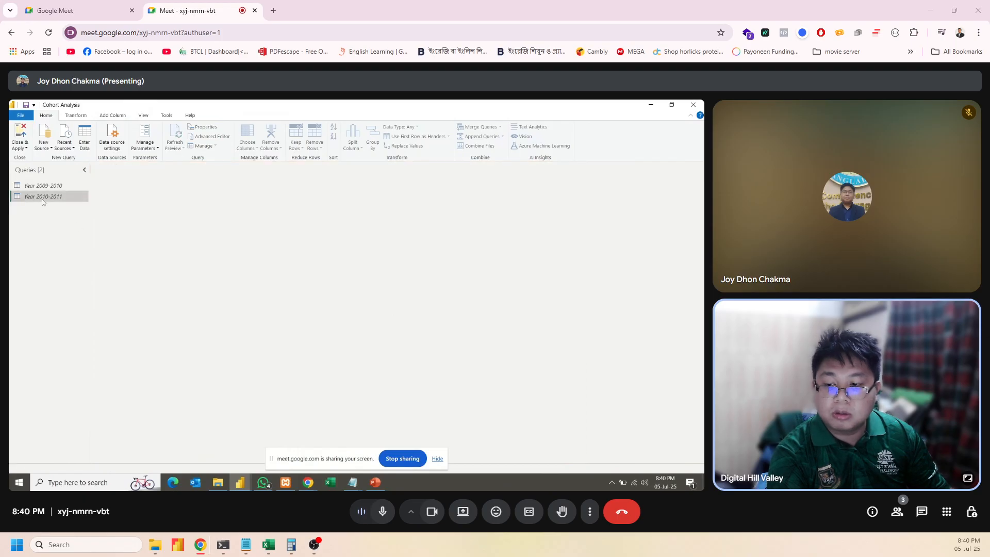
pyautogui.rightClick(43, 200)
pyautogui.click(67, 227)
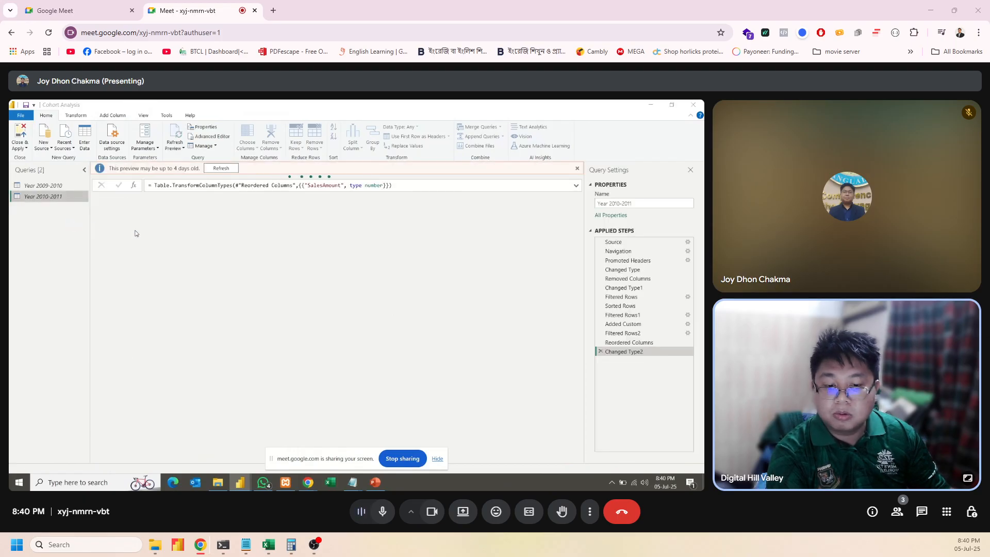
pyautogui.click(391, 309)
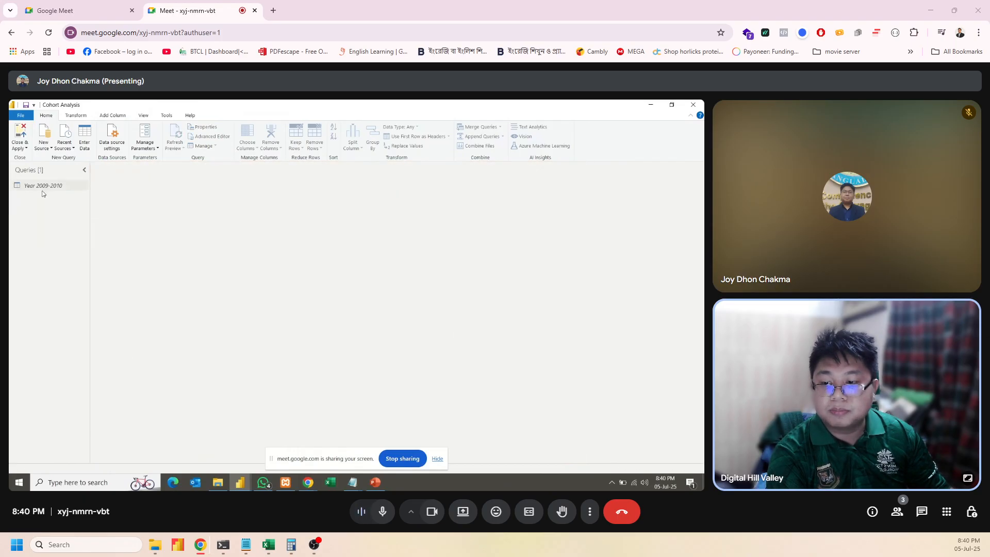
pyautogui.rightClick(43, 194)
pyautogui.click(44, 187)
pyautogui.rightClick(43, 187)
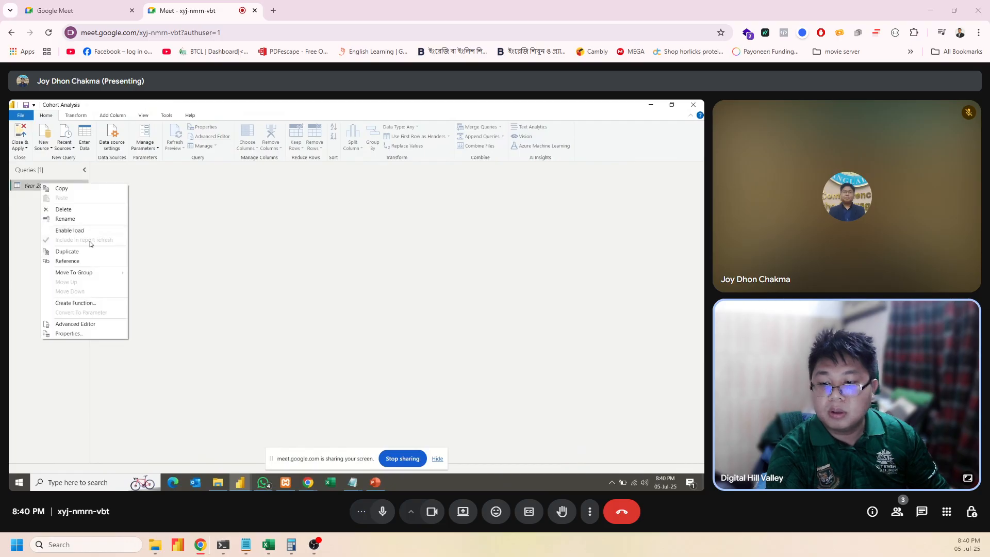
pyautogui.click(67, 212)
pyautogui.click(392, 308)
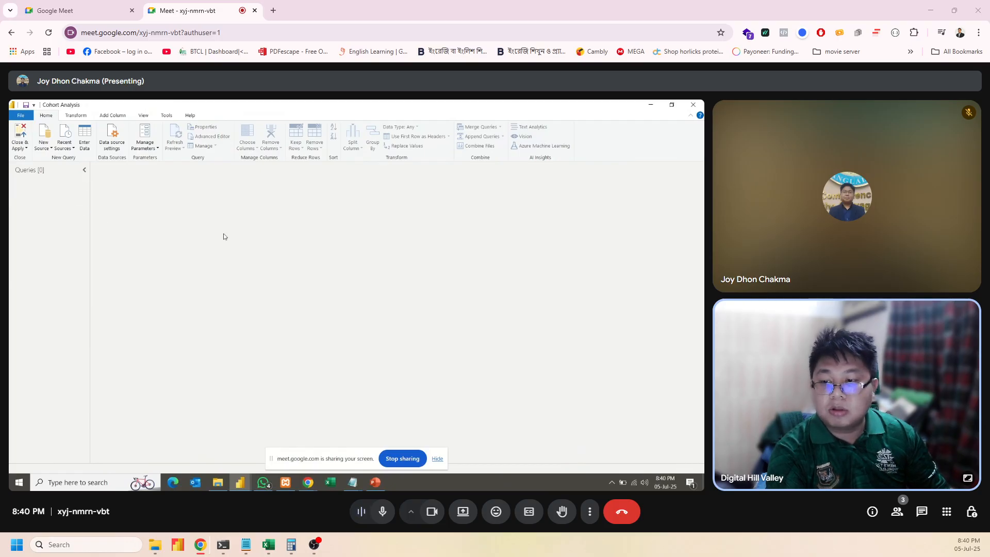
# Add the Excel workbook online_retail_II.xlsx from the Cohort Analysis folder in Downloads as a new data source.
pyautogui.click(47, 144)
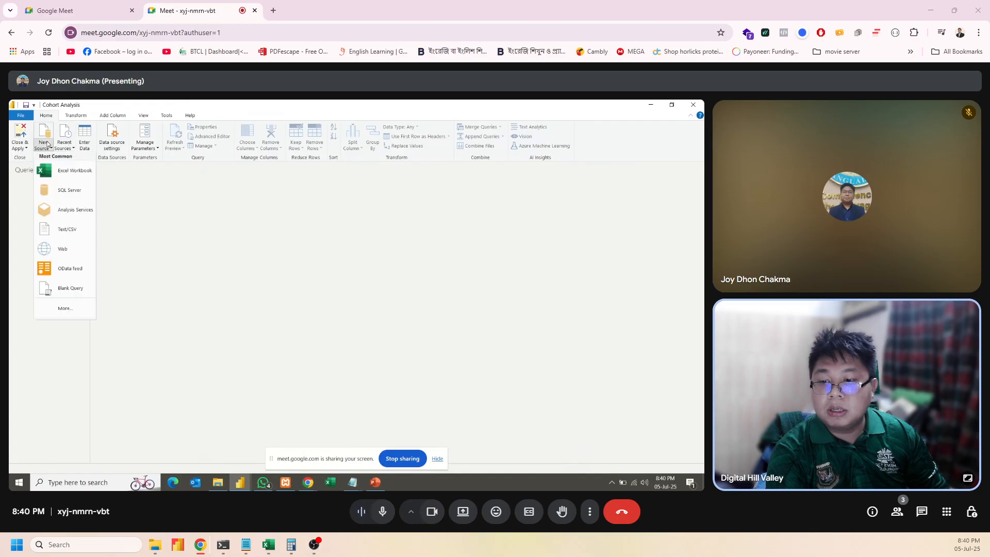
pyautogui.click(68, 179)
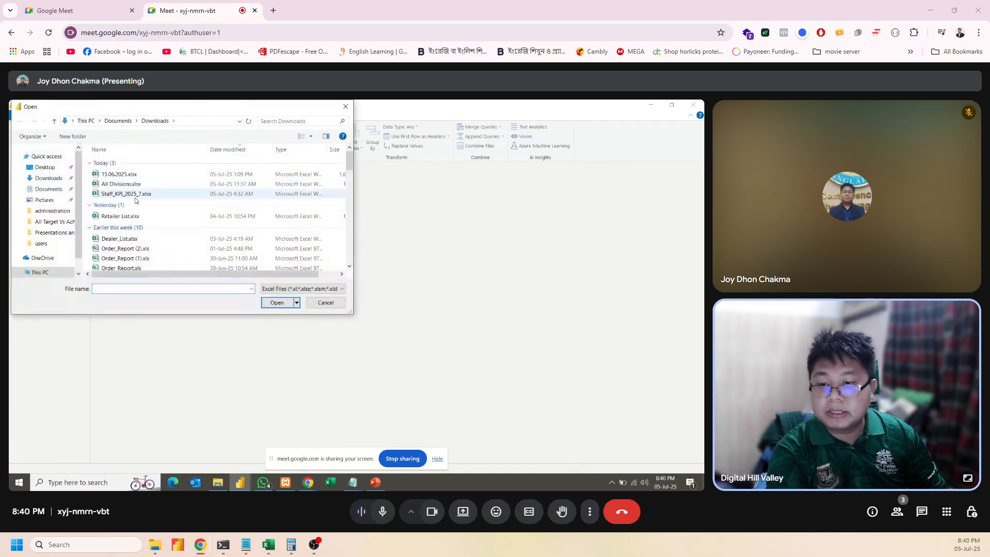
pyautogui.scroll(-6, 205, 253)
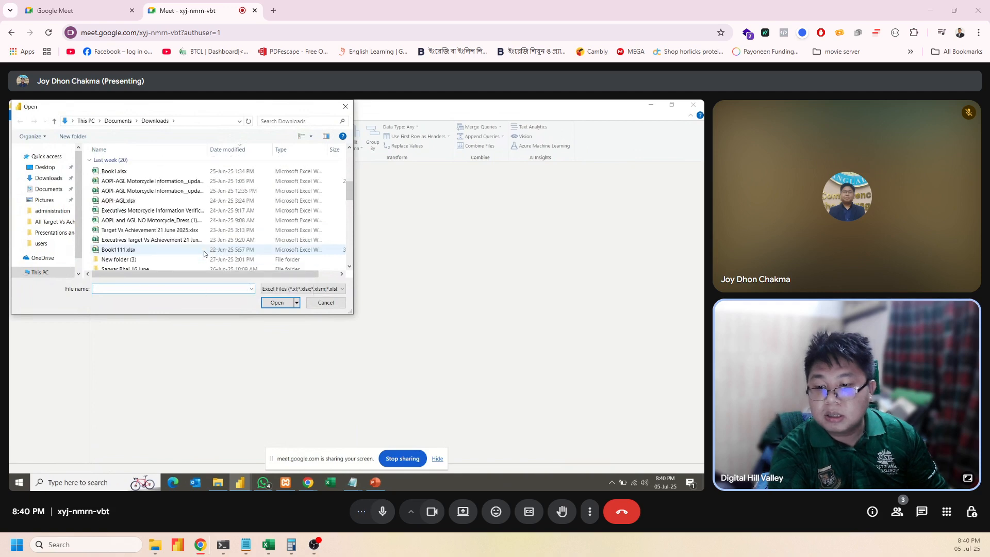
pyautogui.scroll(-5, 204, 253)
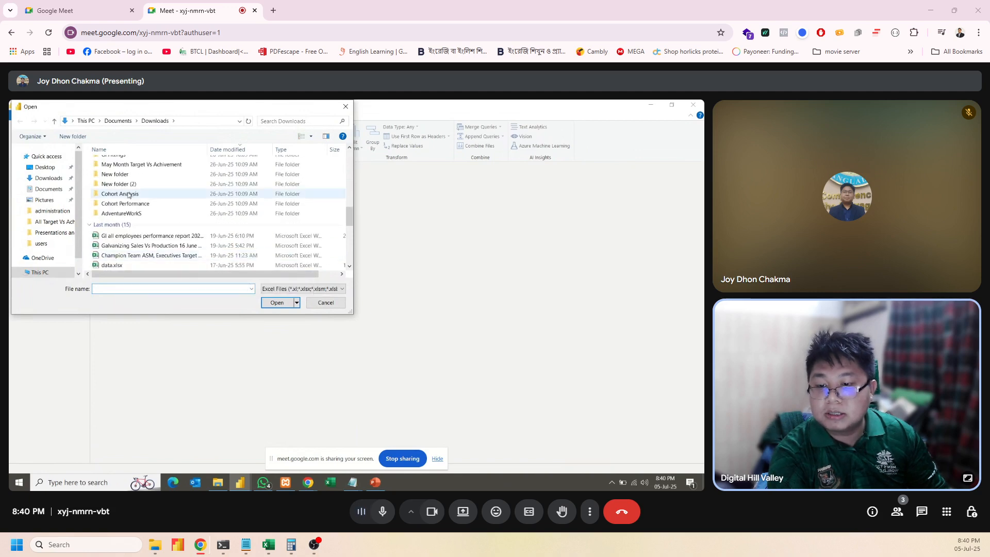
pyautogui.doubleClick(120, 194)
pyautogui.click(121, 173)
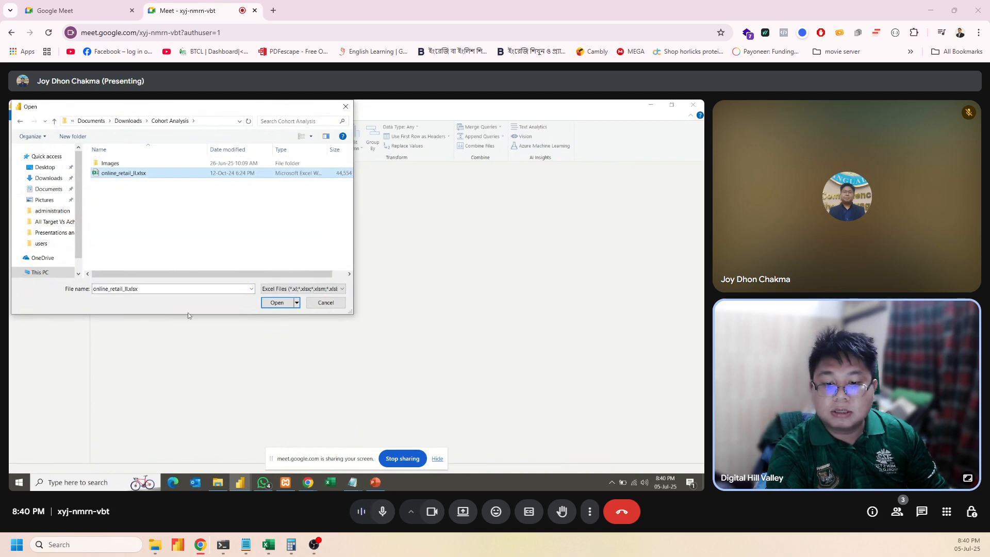
pyautogui.click(279, 305)
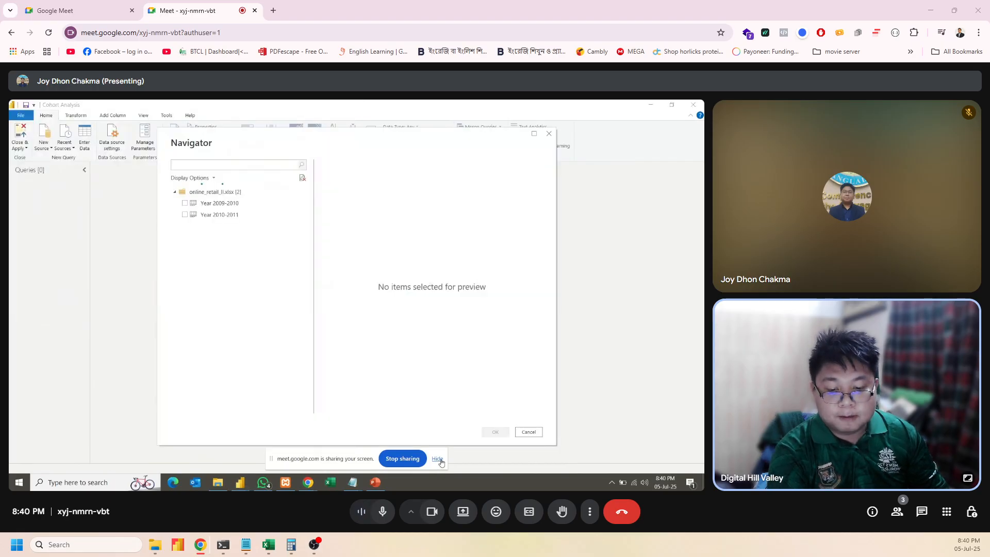
# Switch to Notepad and review the data preparation plan in Cohort Analysis Steps.txt, then return to the workbook's sheet selection.
pyautogui.moveTo(347, 484)
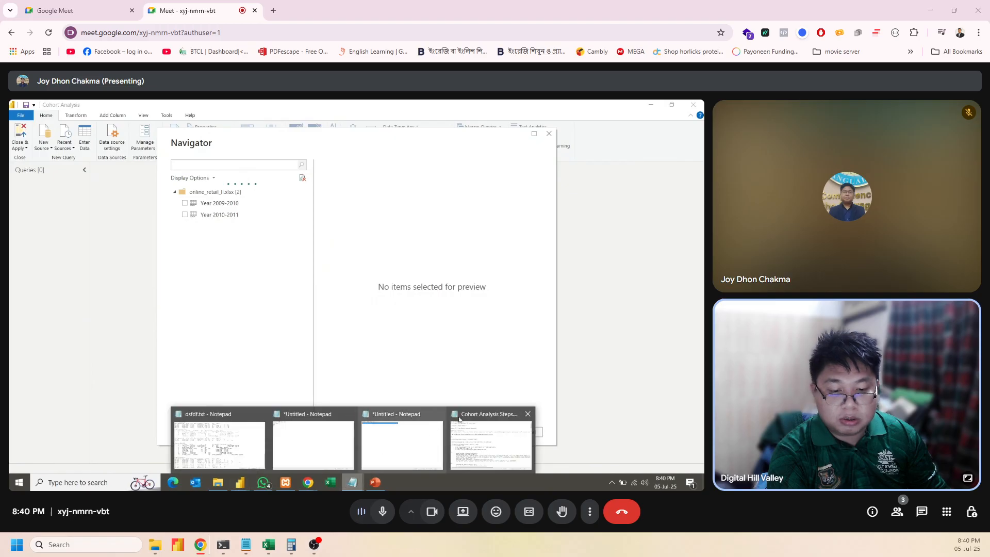
pyautogui.click(509, 432)
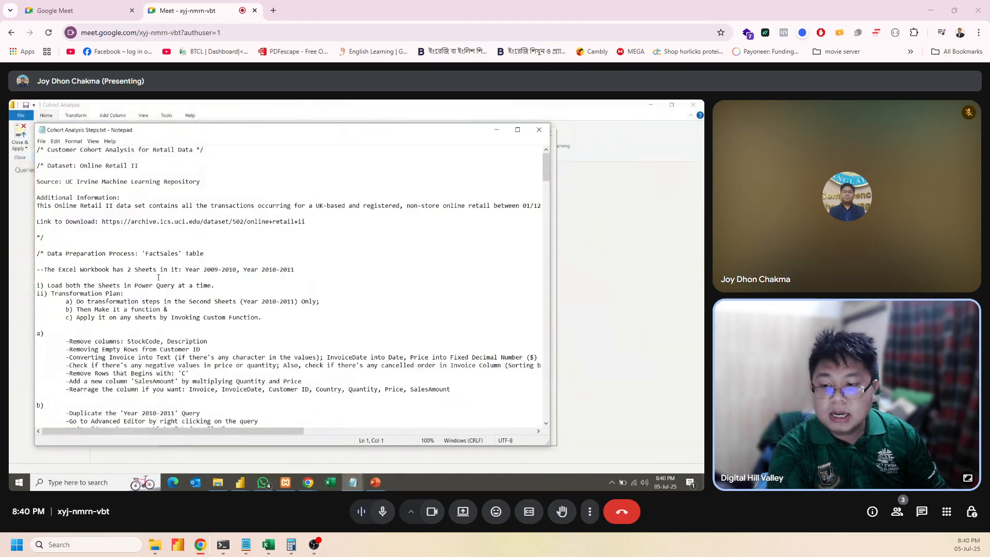
pyautogui.scroll(-3, 166, 279)
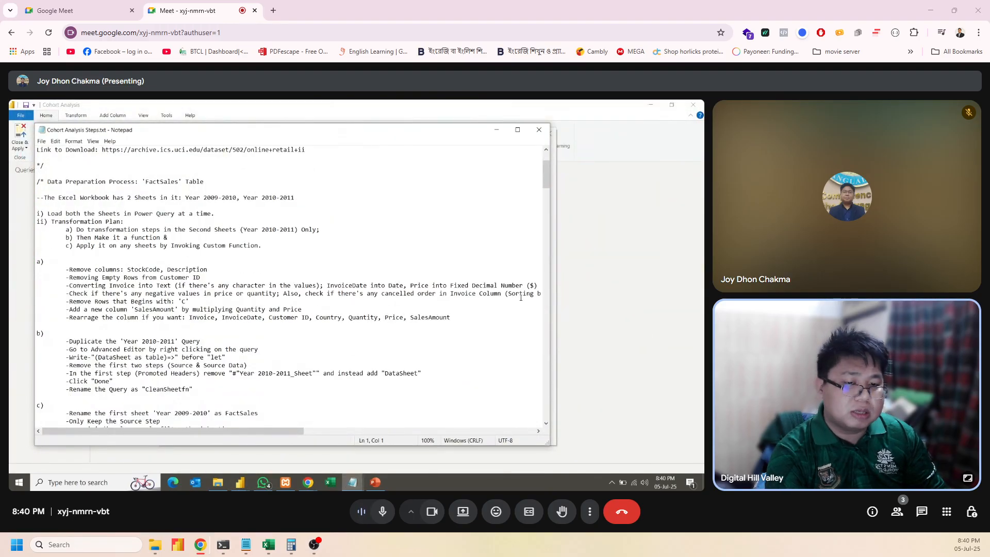
pyautogui.click(555, 265)
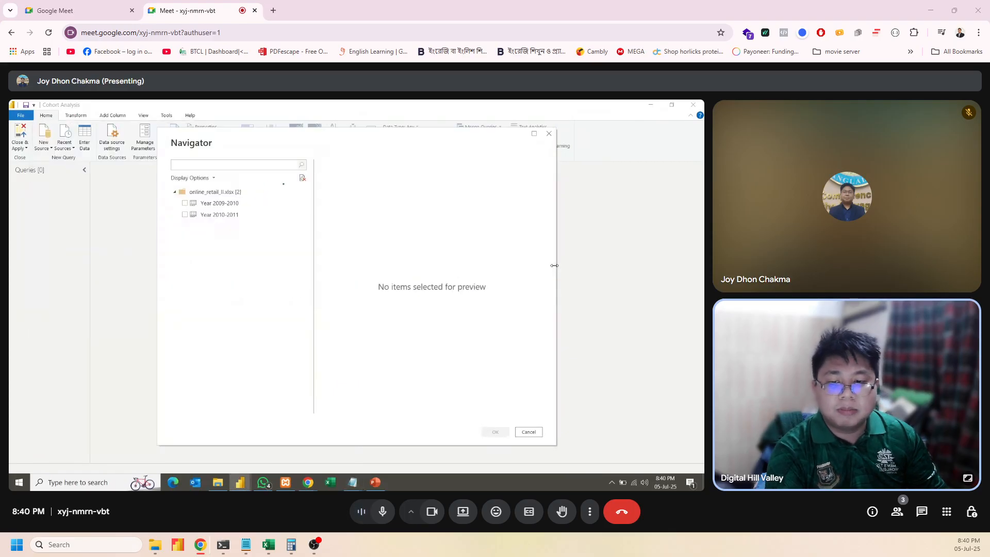
# Load both the Year 2009-2010 and Year 2010-2011 sheets of online_retail_II.xlsx as queries.
pyautogui.click(185, 202)
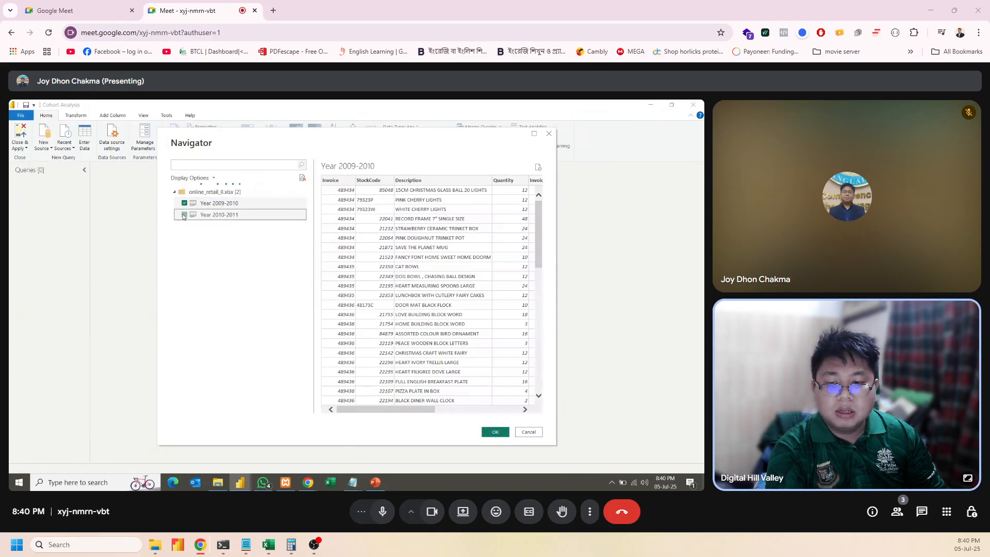
pyautogui.click(185, 214)
pyautogui.click(494, 432)
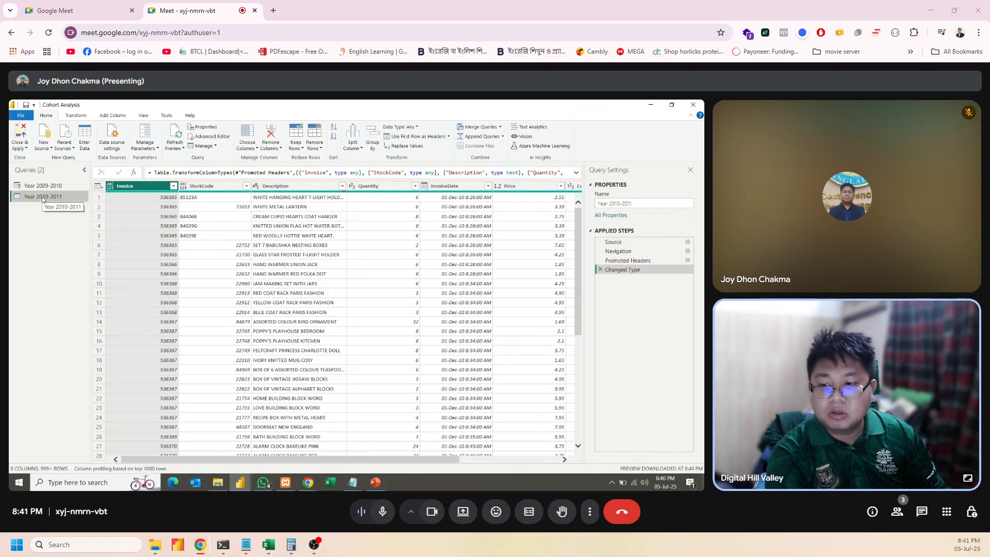
# Retry the preview refresh of the Year 2009-2010 query.
pyautogui.click(42, 186)
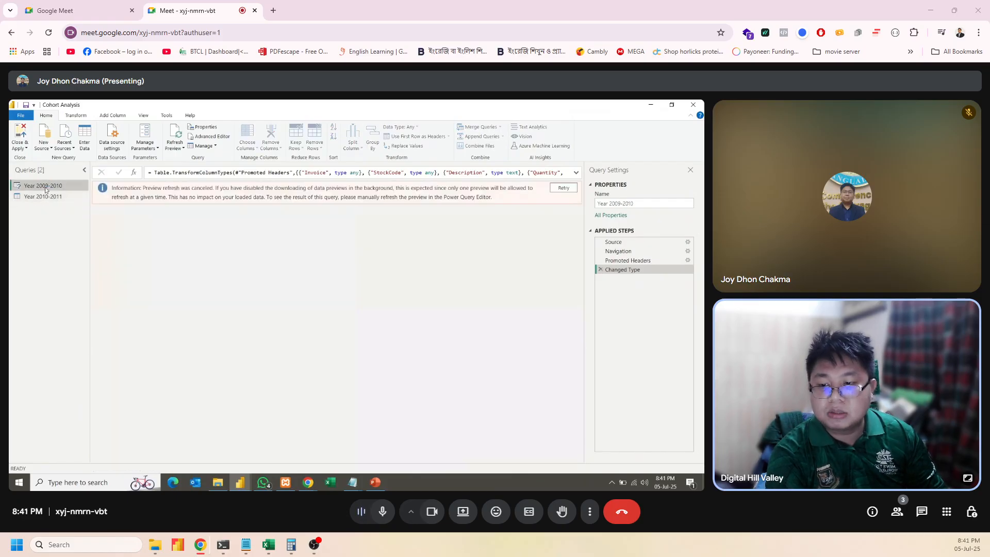
pyautogui.click(563, 188)
# Examine the filter values of the Quantity, Price and Invoice columns in the Year 2010-2011 query.
pyautogui.click(39, 198)
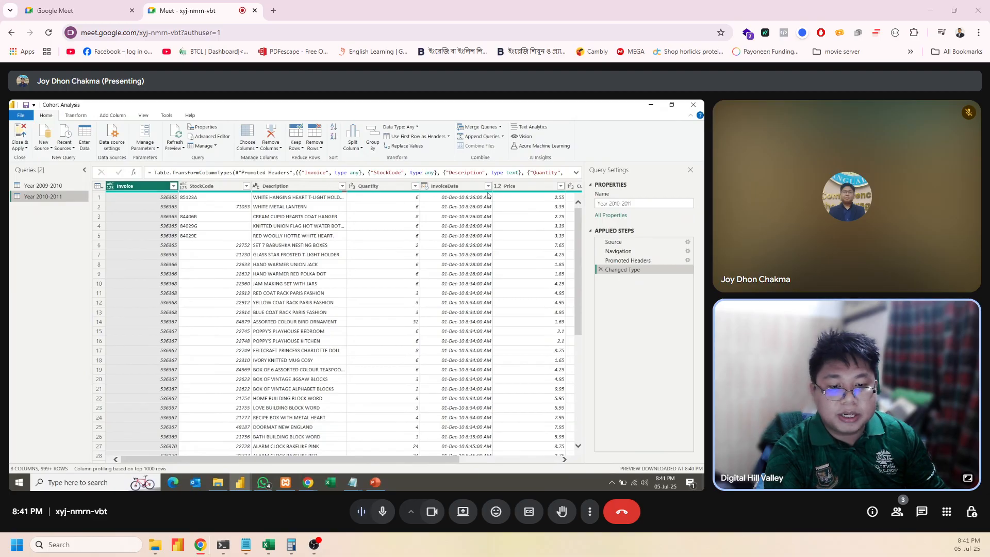
pyautogui.click(415, 187)
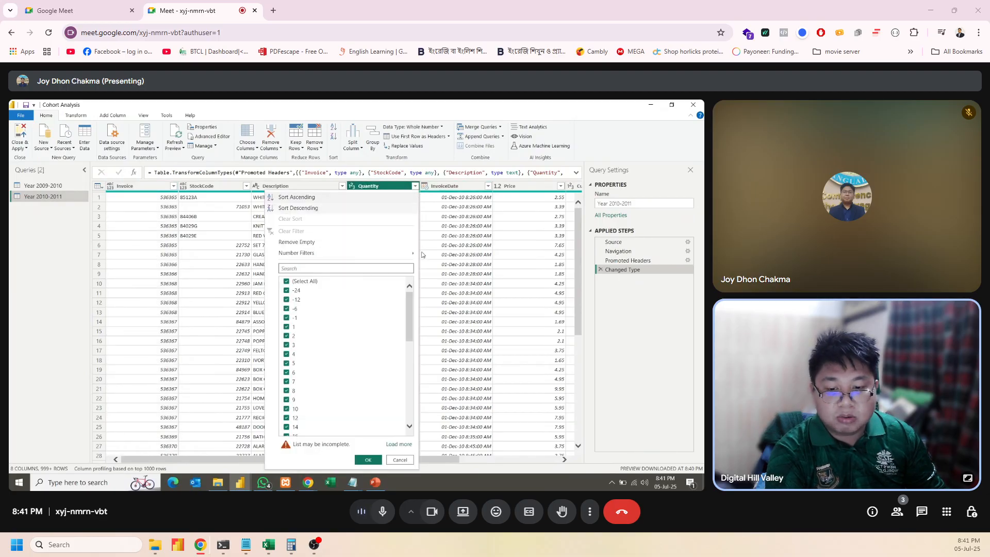
pyautogui.click(561, 186)
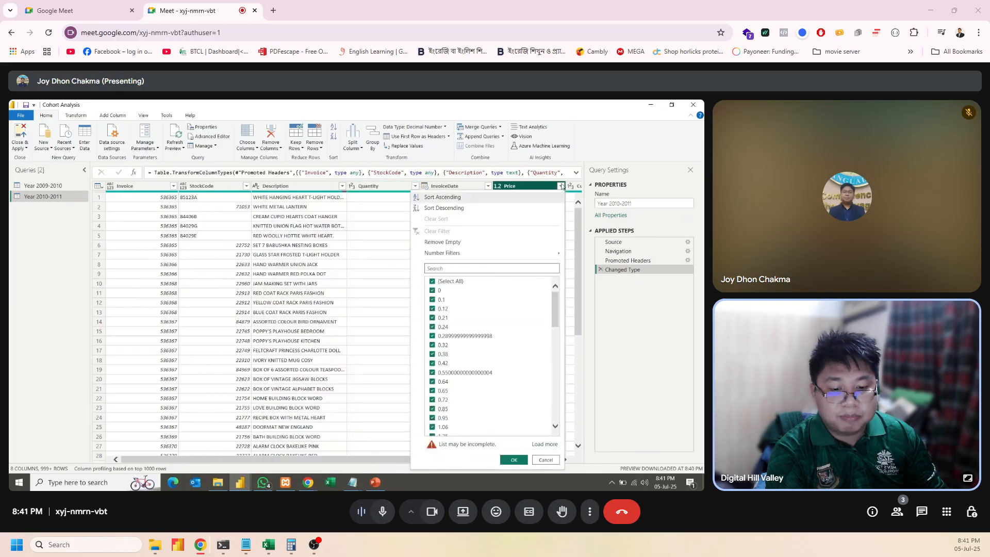
pyautogui.click(383, 204)
pyautogui.click(174, 186)
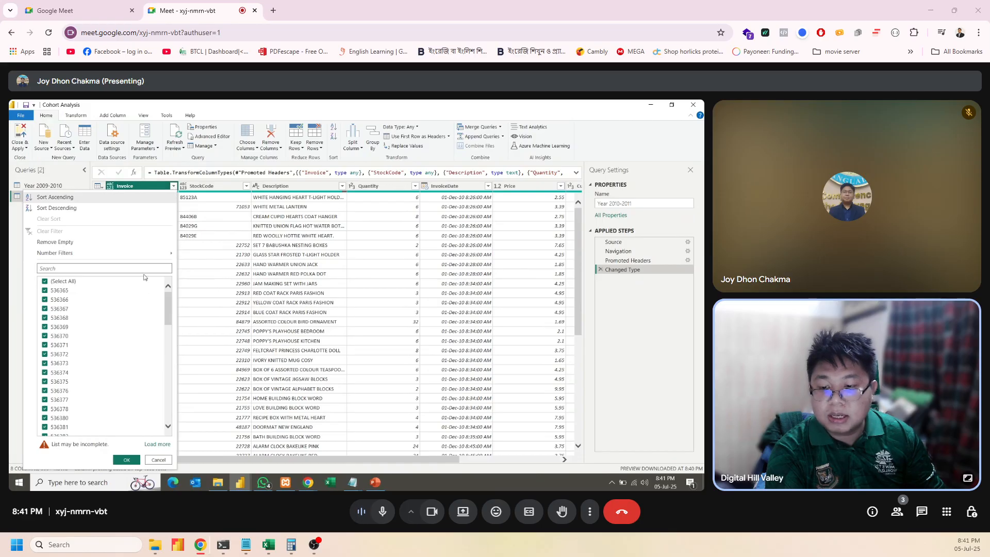
pyautogui.click(146, 269)
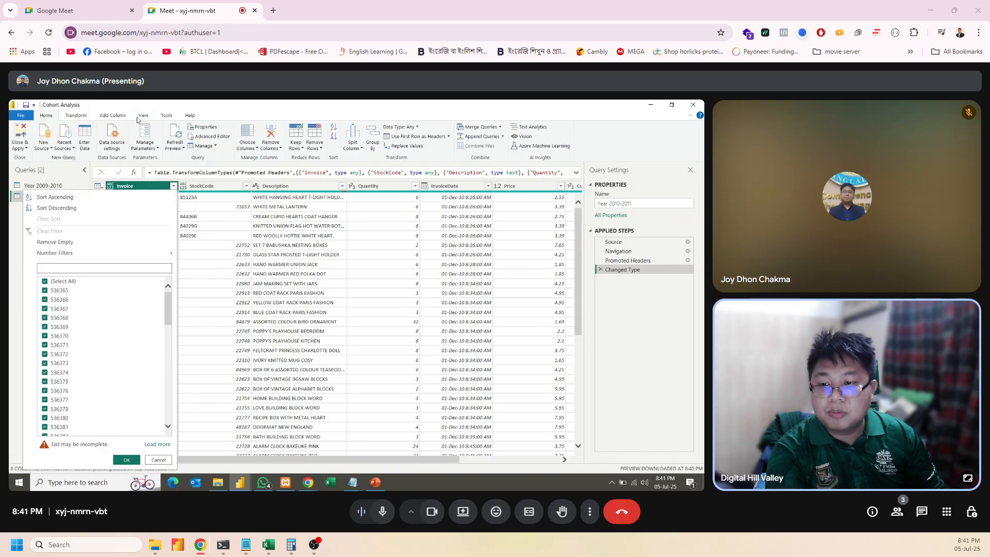
pyautogui.click(85, 116)
pyautogui.click(140, 118)
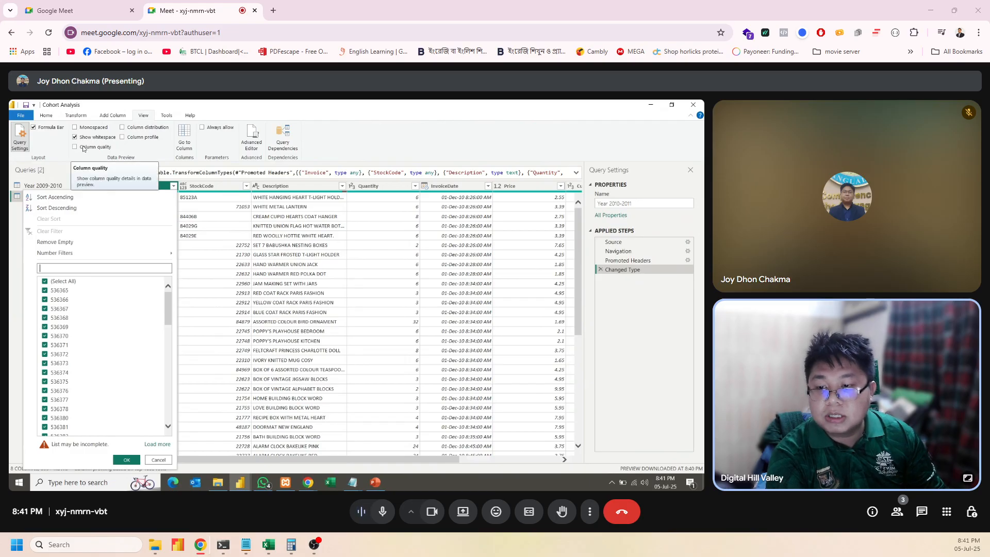
pyautogui.click(158, 460)
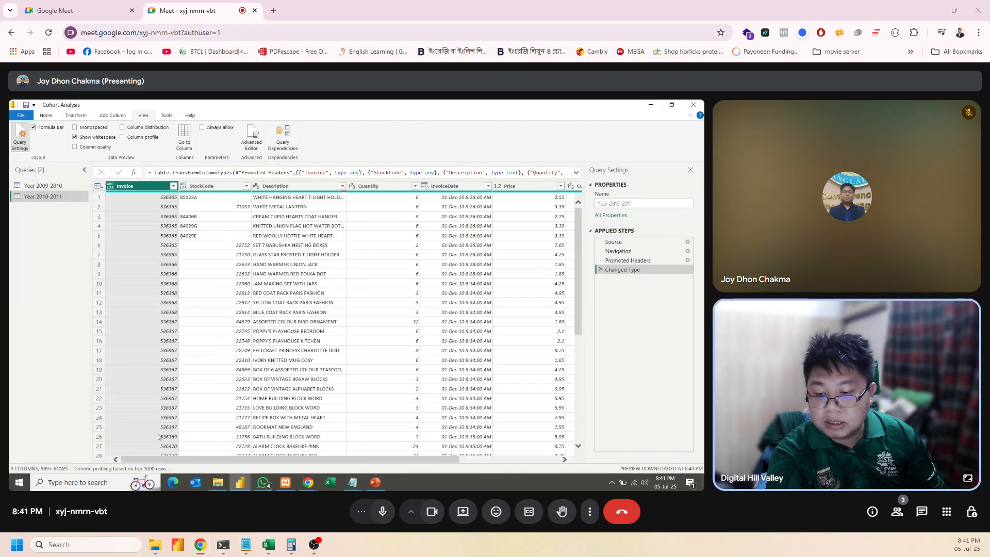
# Base column profiling on the entire data set, and search the Invoice column's filter values for "c".
pyautogui.click(122, 470)
pyautogui.click(126, 468)
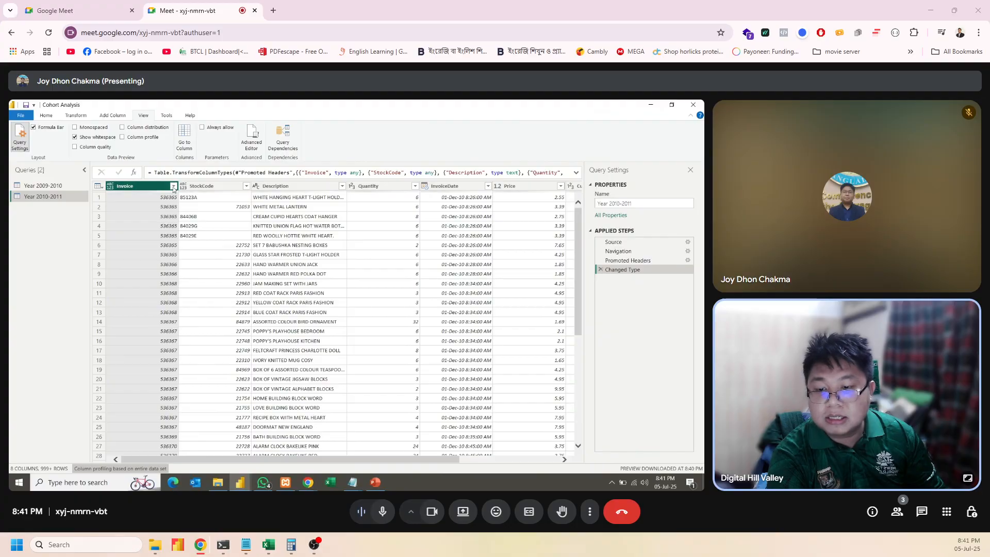
pyautogui.click(174, 186)
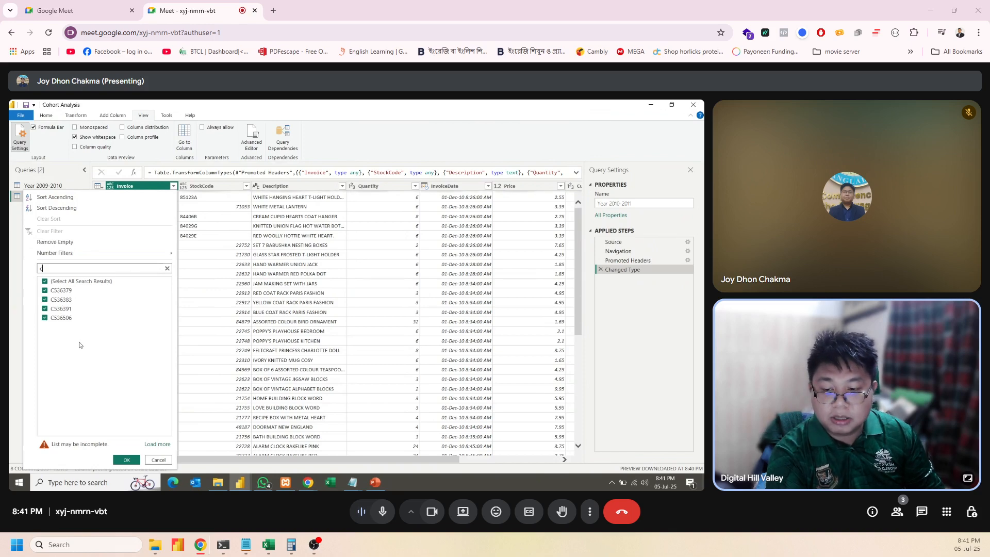
pyautogui.click(158, 460)
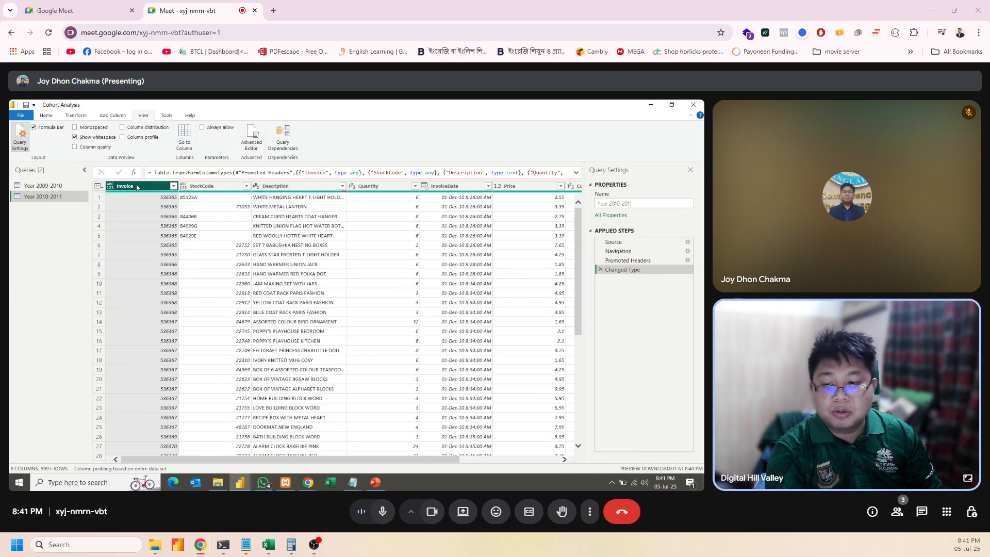
pyautogui.click(110, 188)
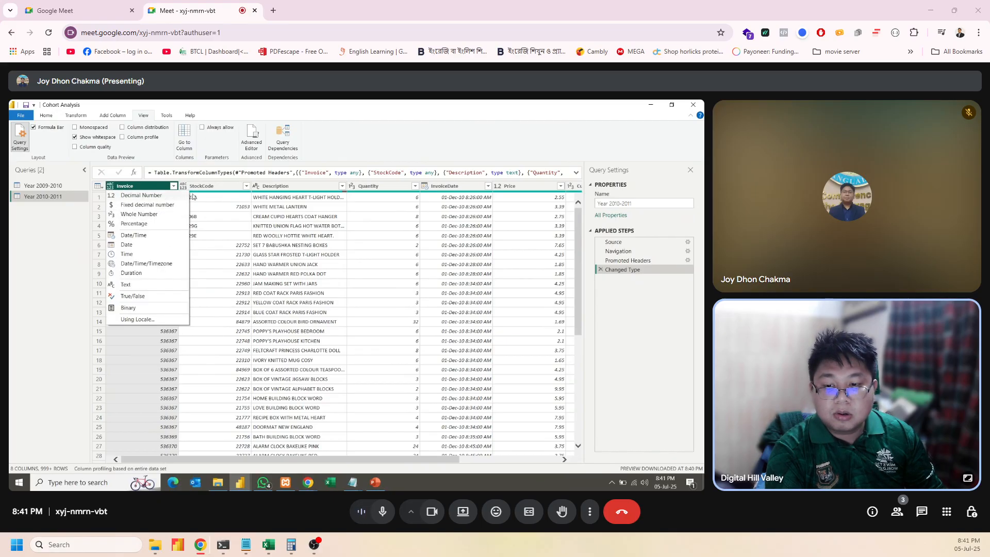
pyautogui.click(411, 456)
pyautogui.moveTo(411, 457); pyautogui.dragTo(511, 457)
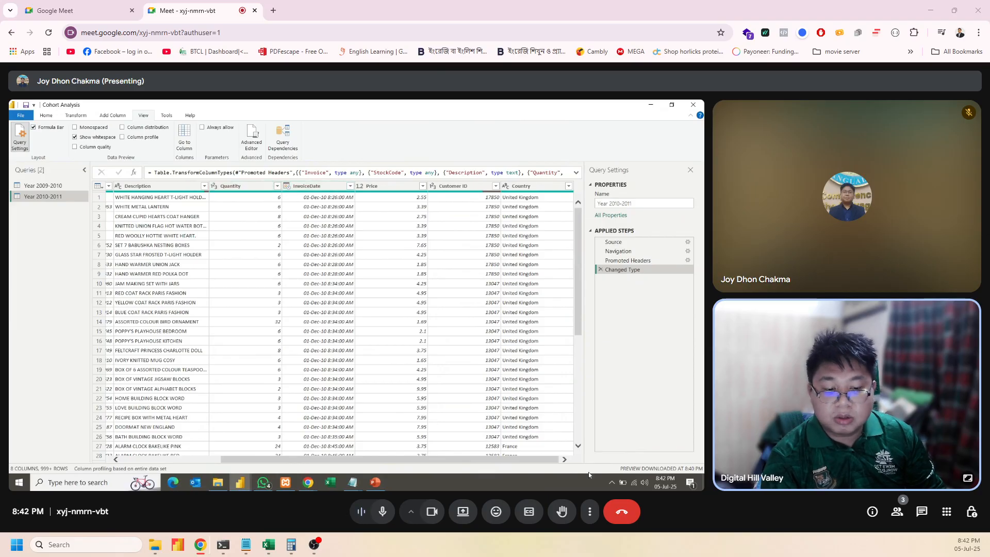
pyautogui.moveTo(506, 458); pyautogui.dragTo(407, 458)
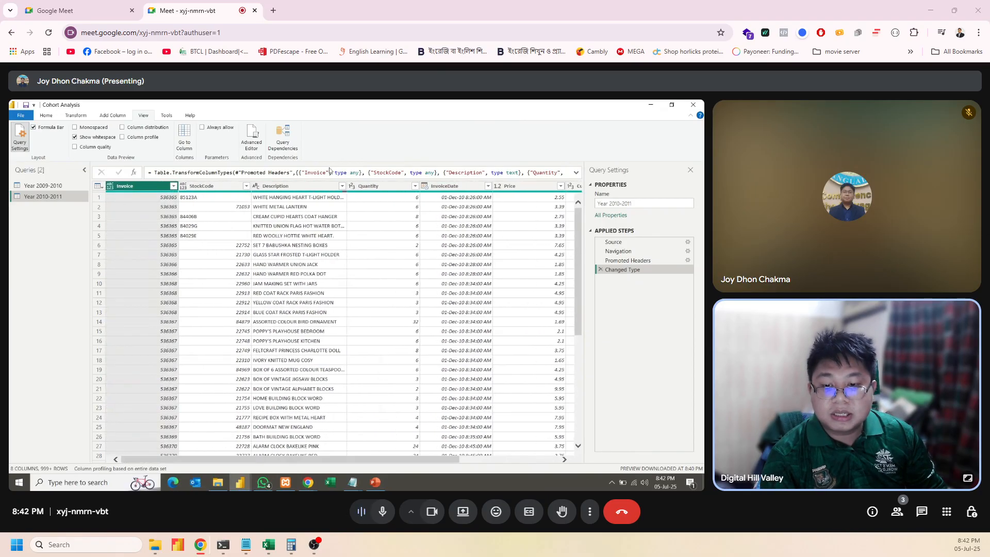
# Remove the Description column from the Year 2010-2011 query.
pyautogui.click(289, 186)
pyautogui.rightClick(292, 187)
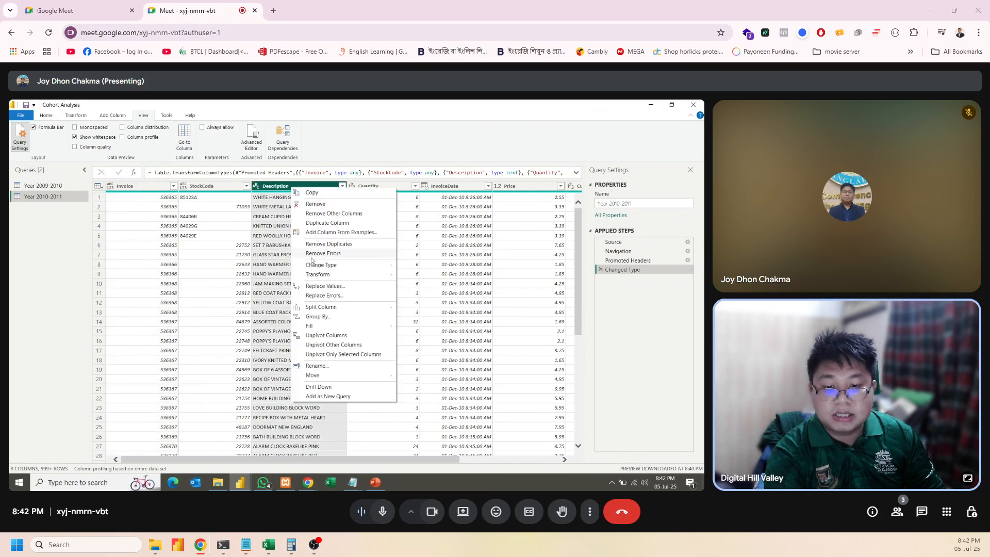
pyautogui.click(324, 204)
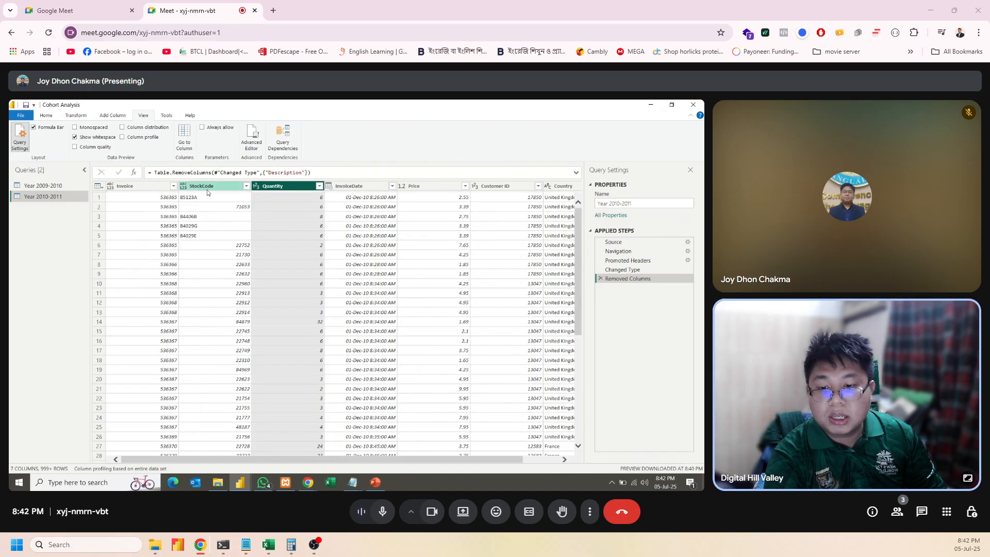
pyautogui.click(141, 188)
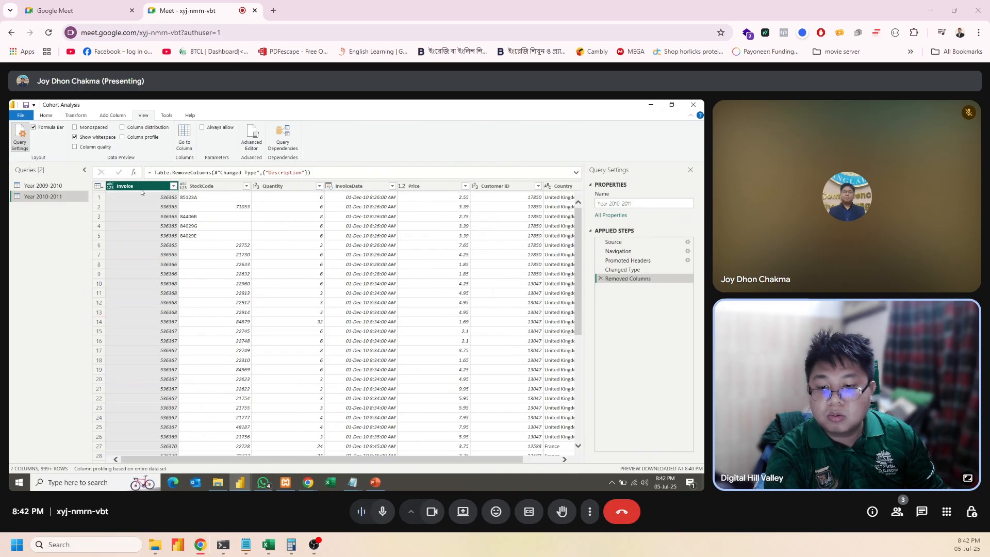
pyautogui.rightClick(140, 189)
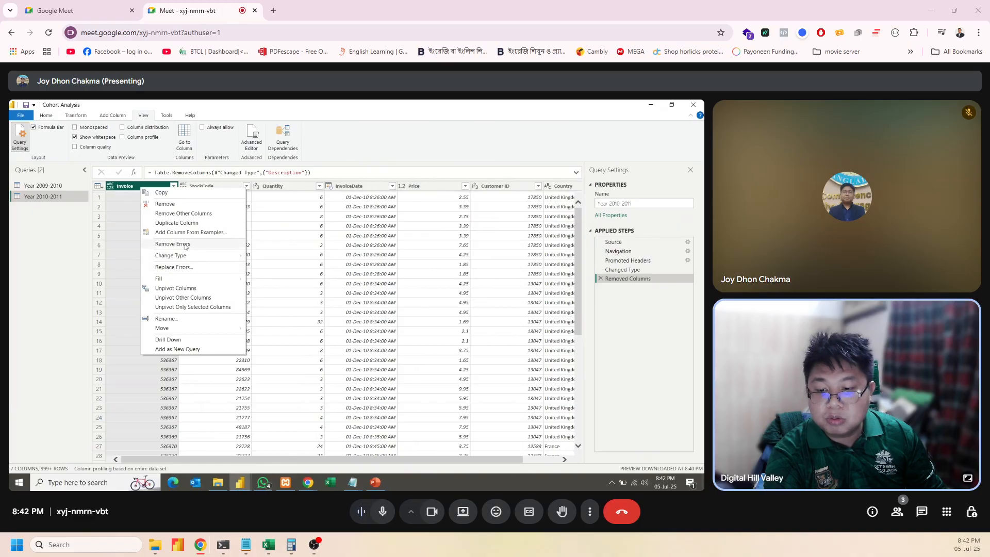
pyautogui.click(174, 186)
pyautogui.click(173, 185)
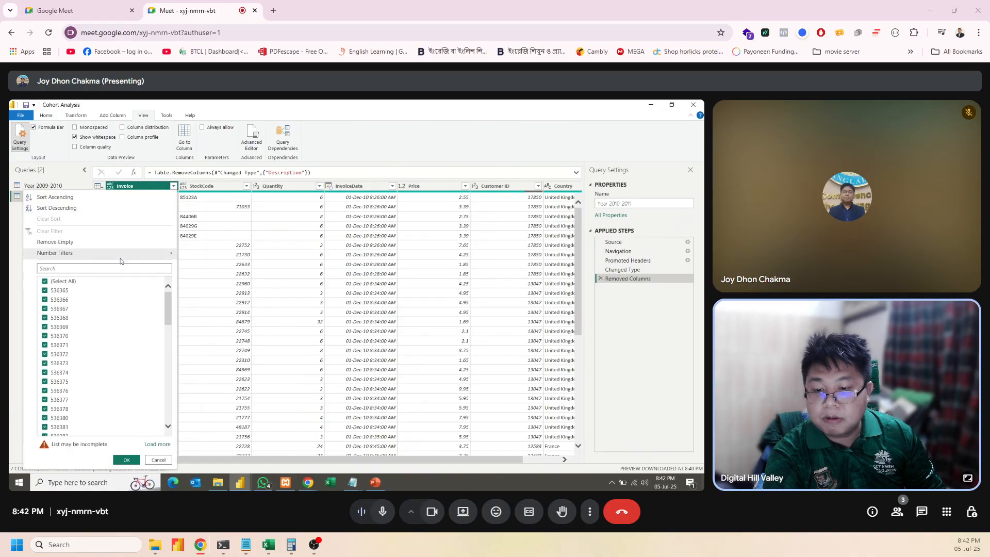
pyautogui.moveTo(163, 254)
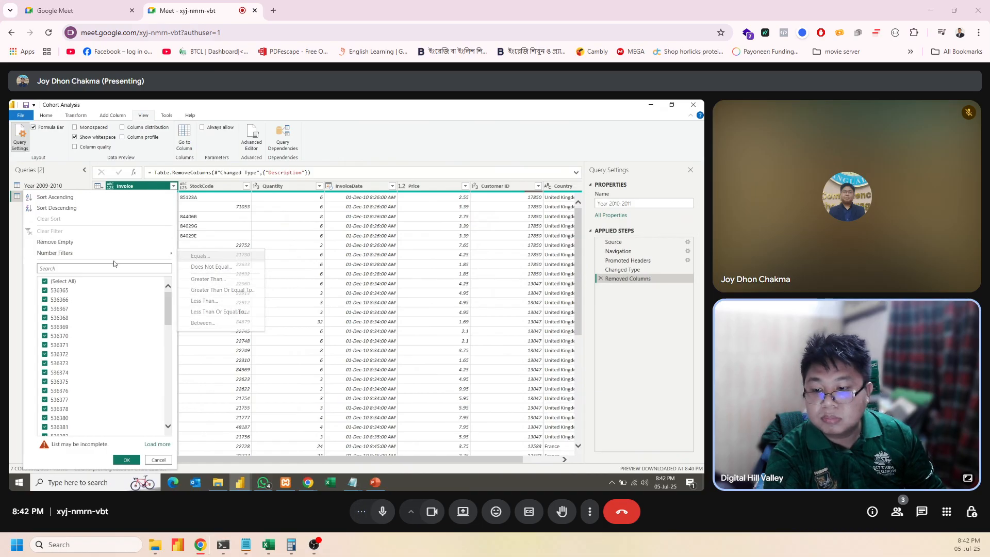
# Remove the rows with errors in the Invoice column and change its data type to Decimal Number.
pyautogui.click(136, 186)
pyautogui.rightClick(136, 187)
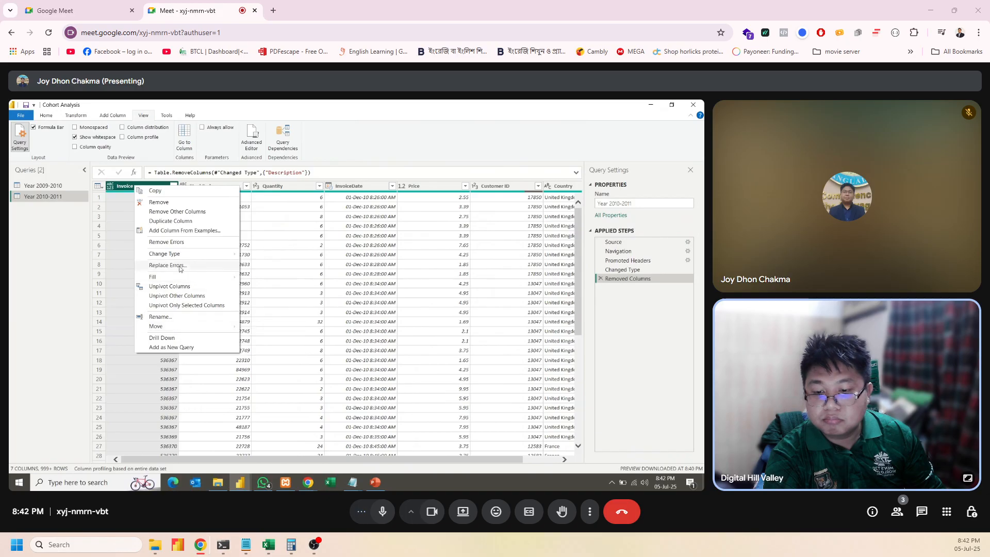
pyautogui.click(179, 243)
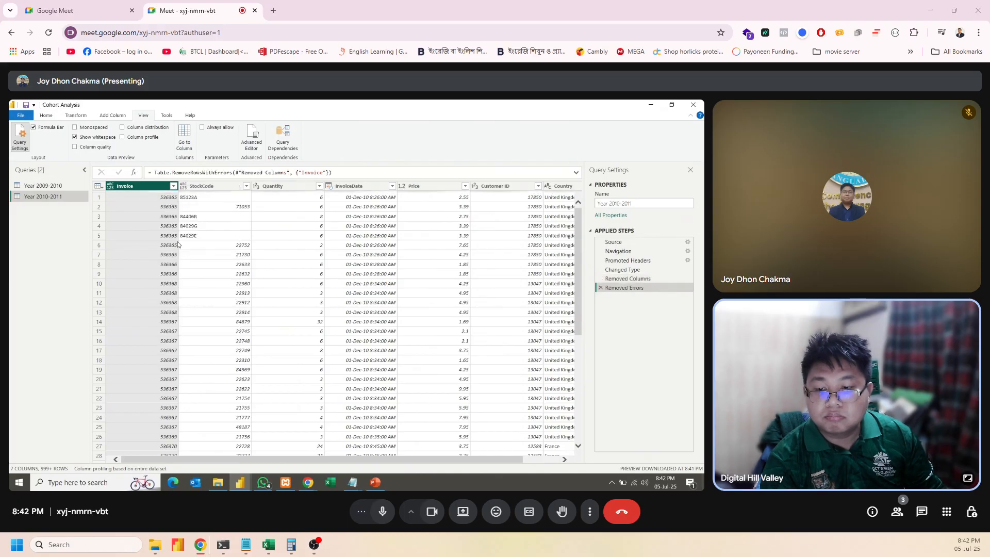
pyautogui.click(110, 187)
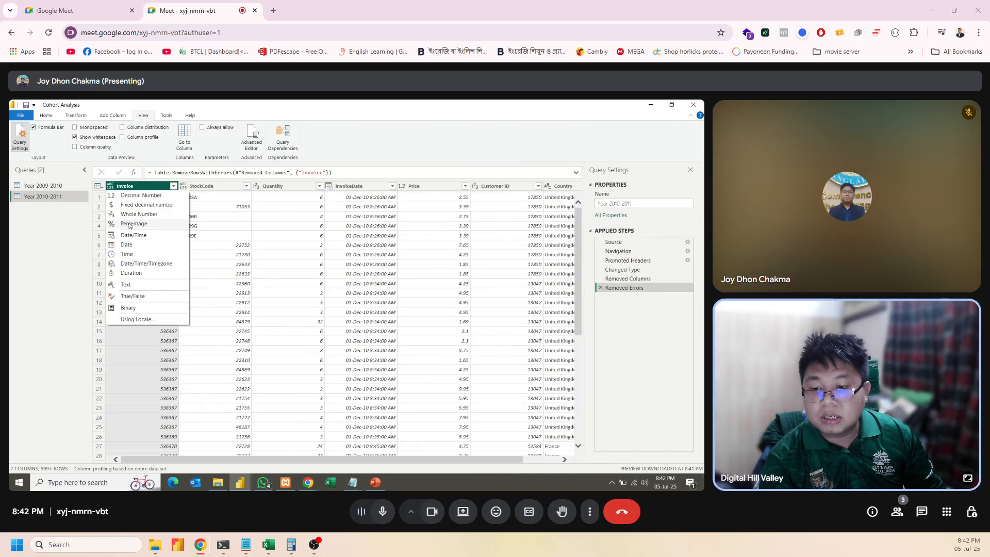
pyautogui.click(120, 196)
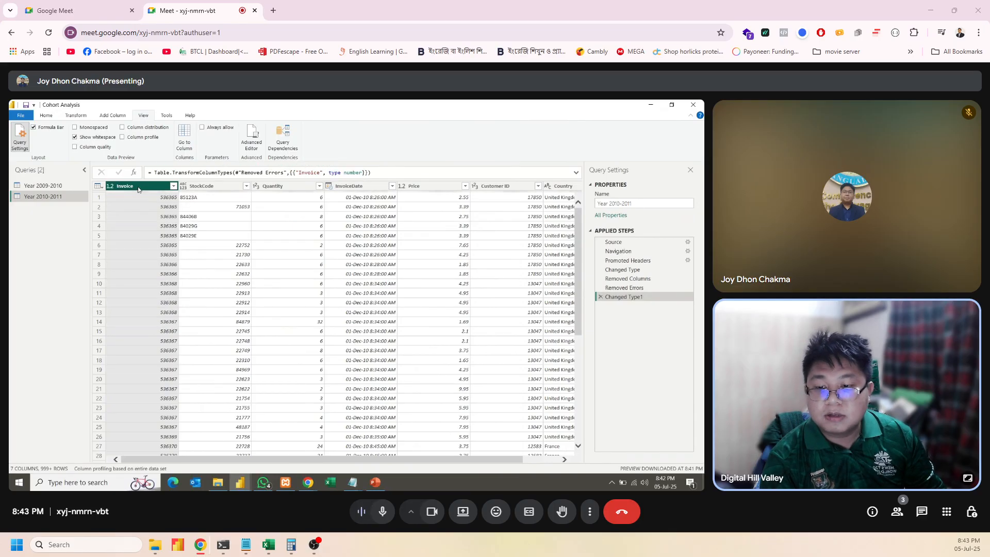
pyautogui.rightClick(139, 188)
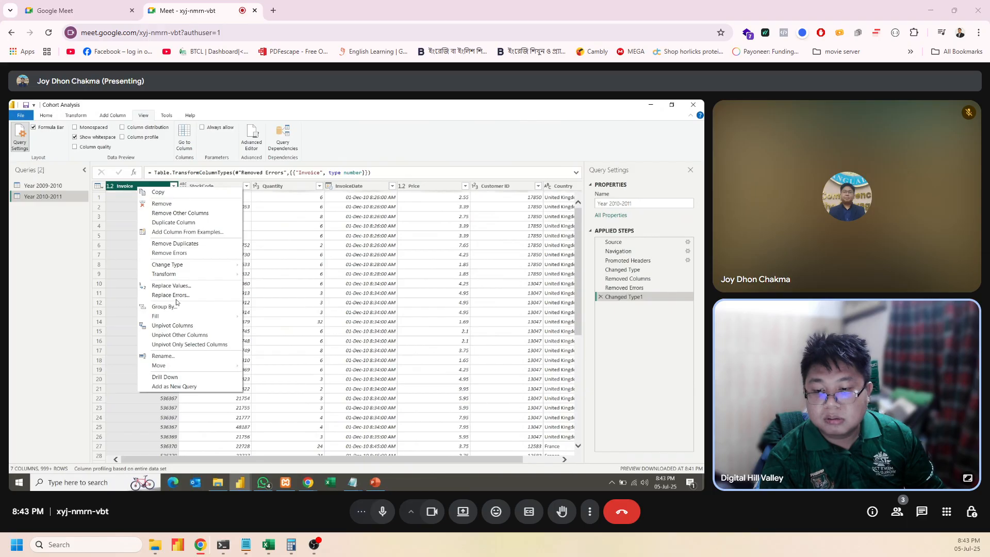
pyautogui.moveTo(192, 277)
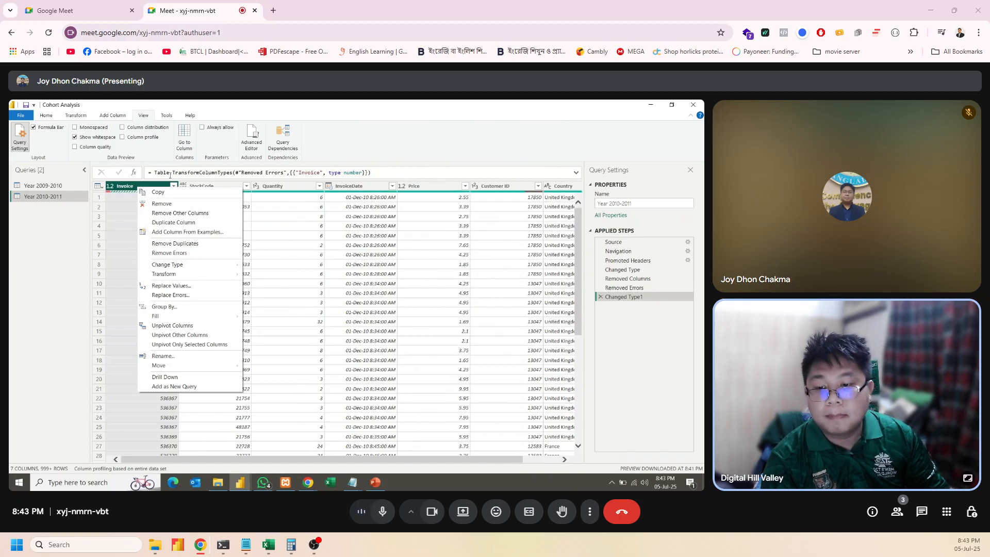
pyautogui.click(174, 185)
pyautogui.click(135, 187)
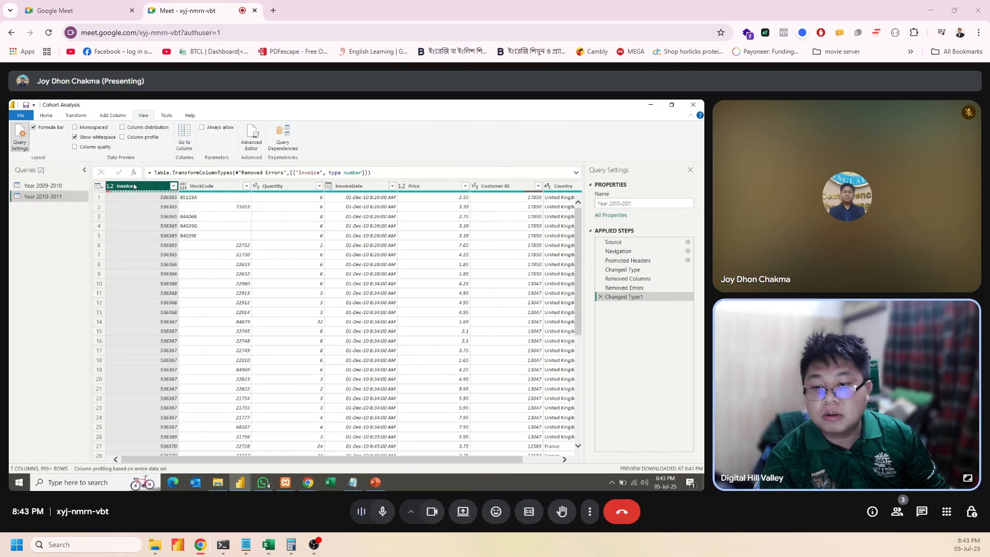
# Show the column quality statistics for the Year 2010-2011 query.
pyautogui.click(75, 147)
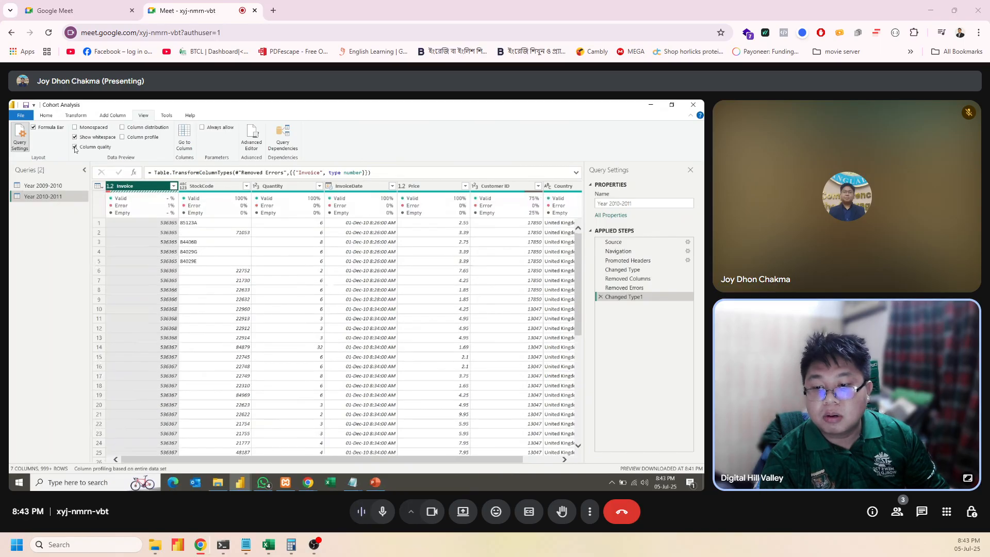
# Remove the rows with an empty Invoice value from the Year 2010-2011 query.
pyautogui.rightClick(163, 184)
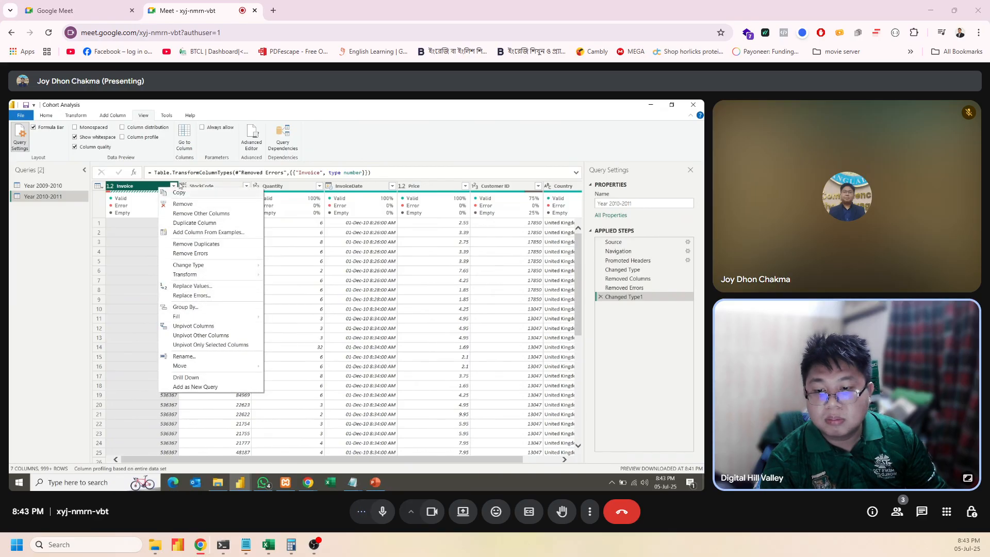
pyautogui.click(175, 187)
pyautogui.click(174, 186)
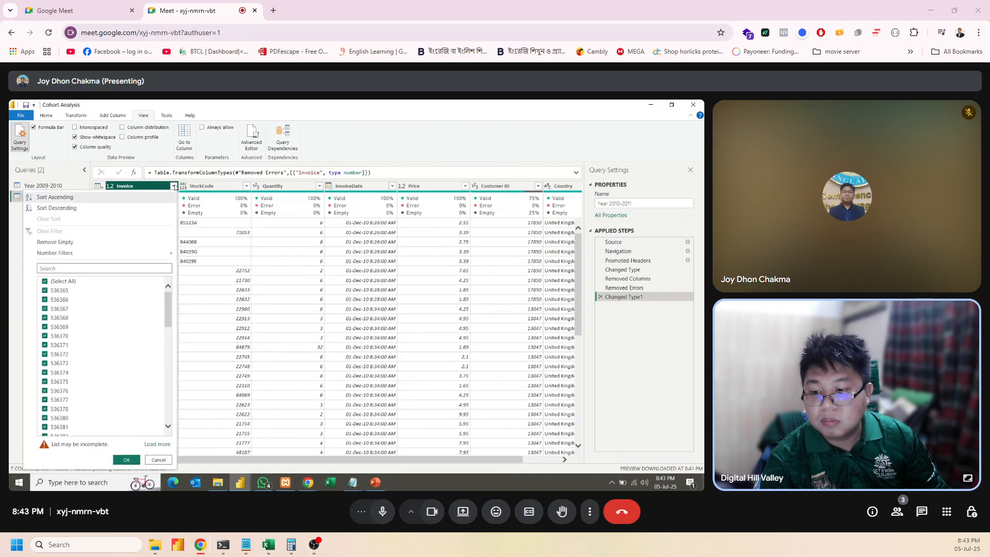
pyautogui.click(101, 241)
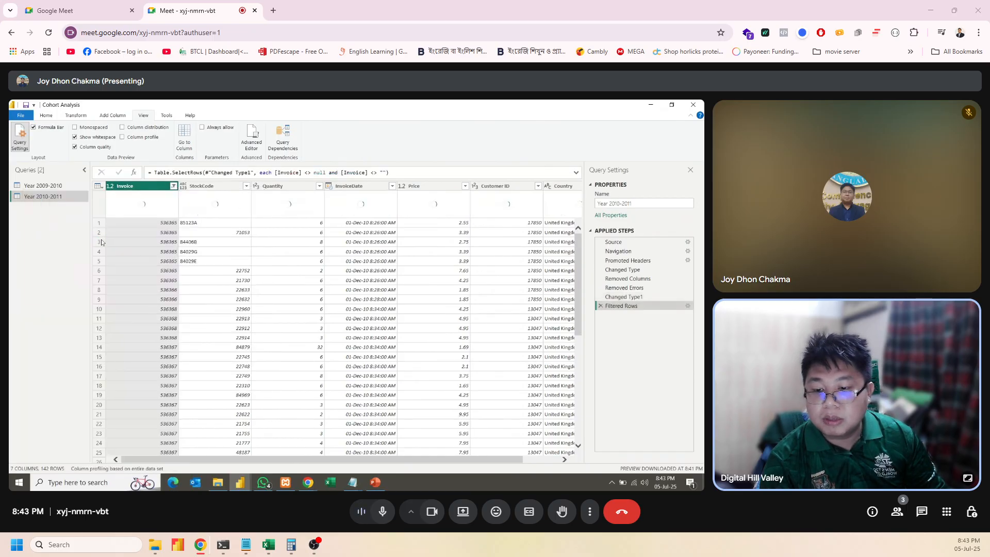
# Check the Invoice column's number filter options and search its filter values for "c".
pyautogui.click(174, 187)
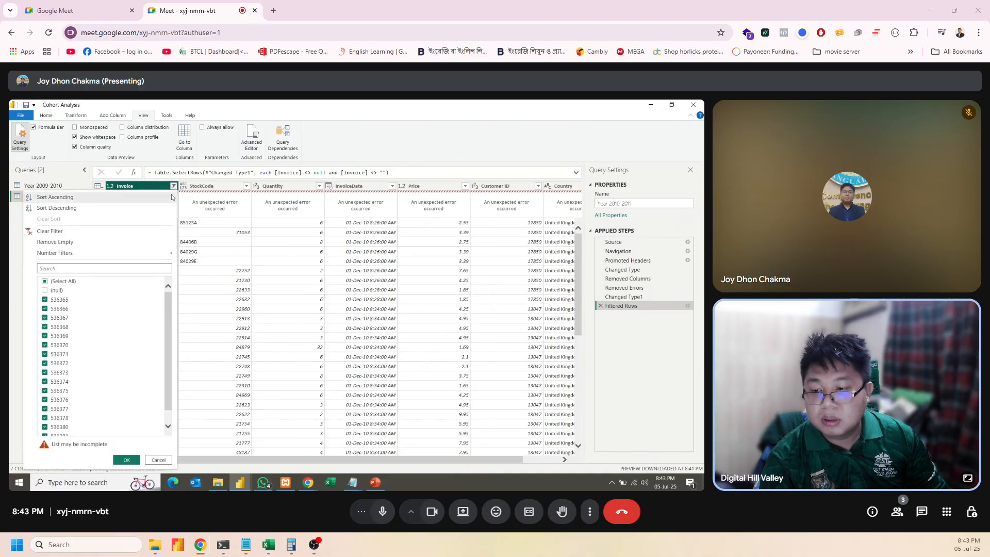
pyautogui.moveTo(78, 256)
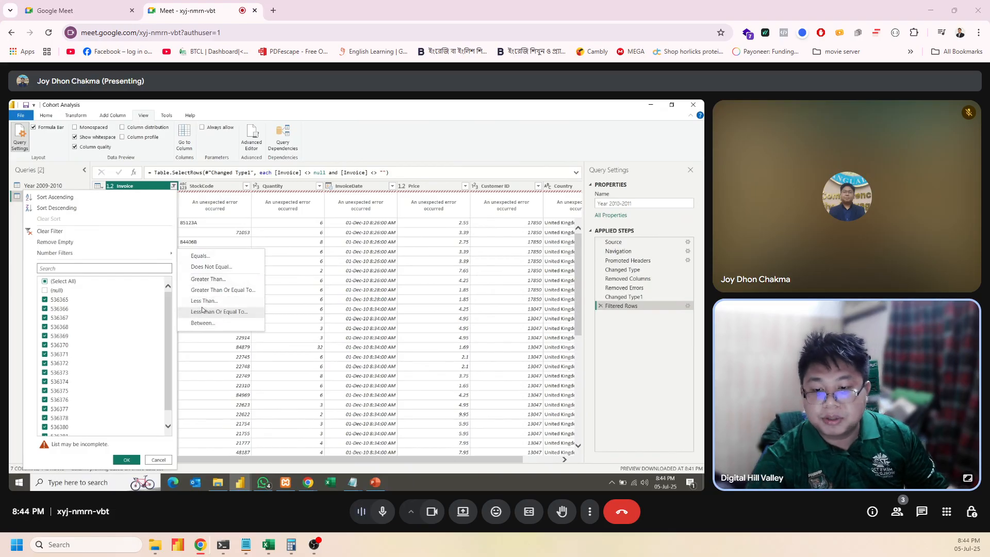
pyautogui.click(156, 186)
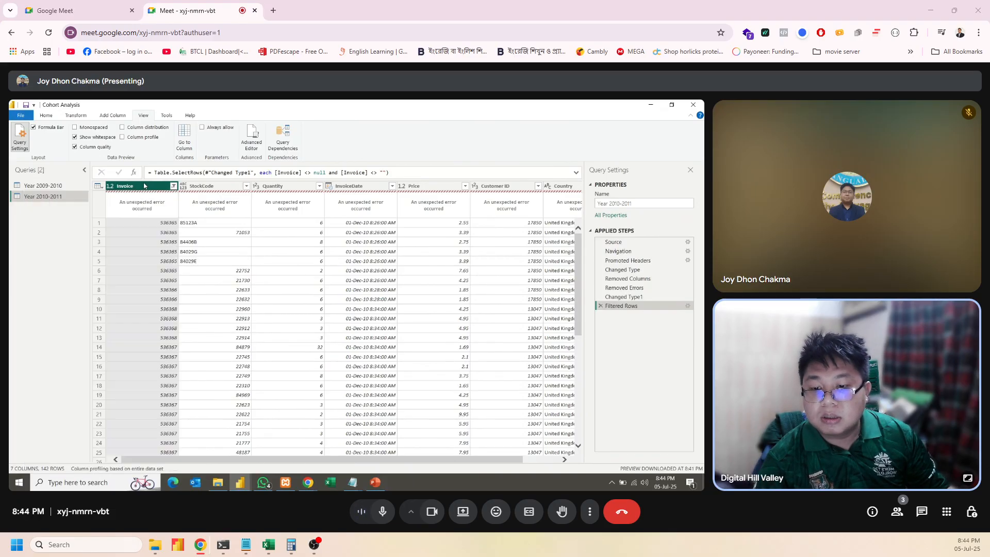
pyautogui.click(173, 186)
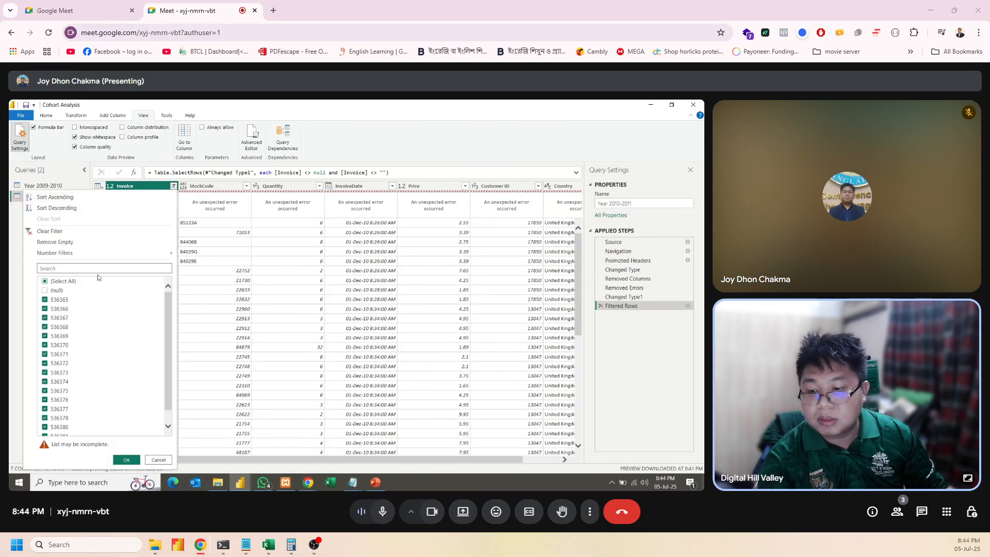
pyautogui.write('c')
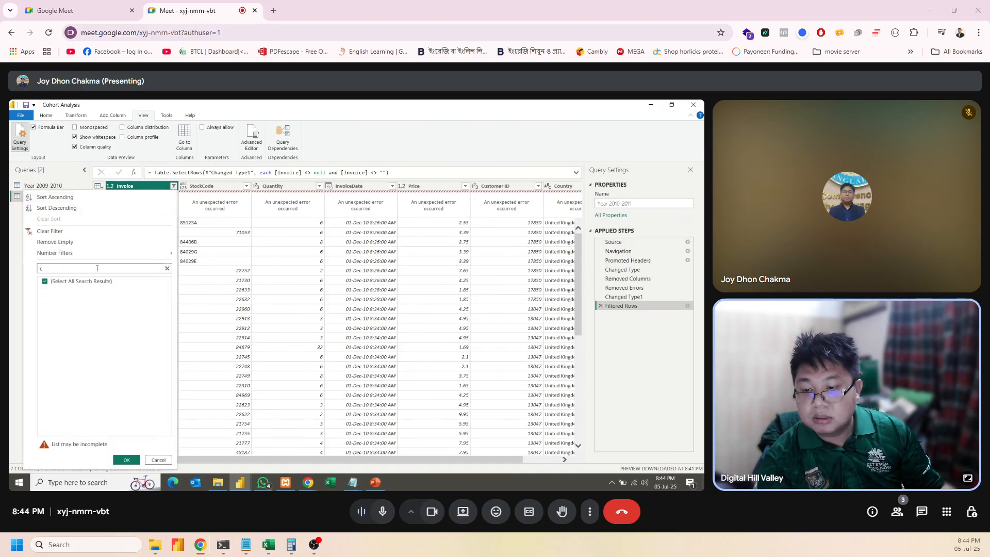
pyautogui.click(168, 269)
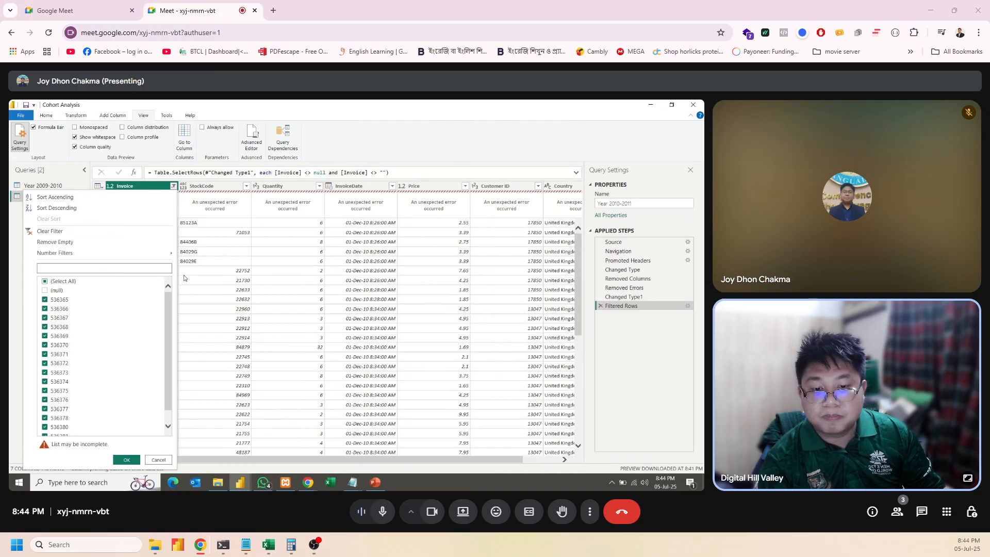
pyautogui.click(269, 257)
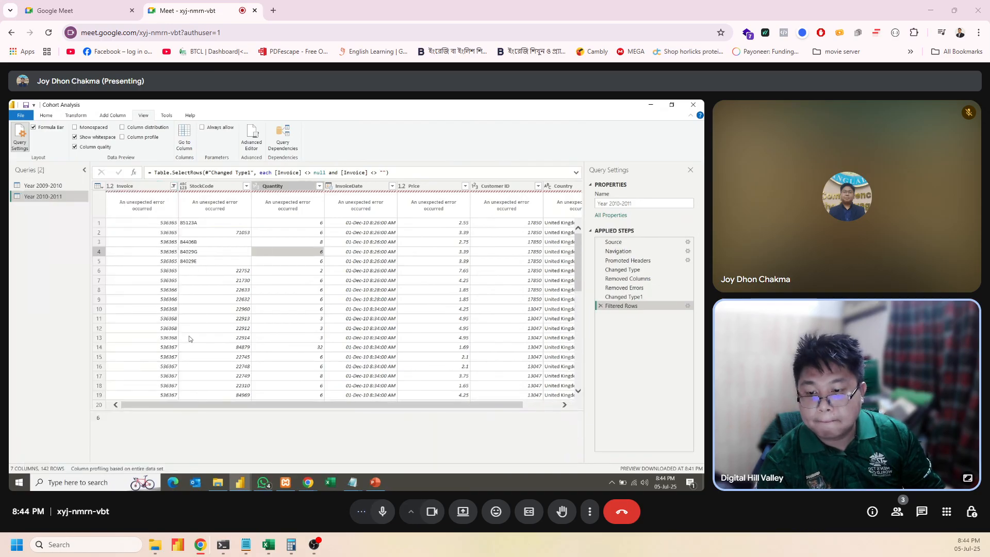
pyautogui.click(171, 299)
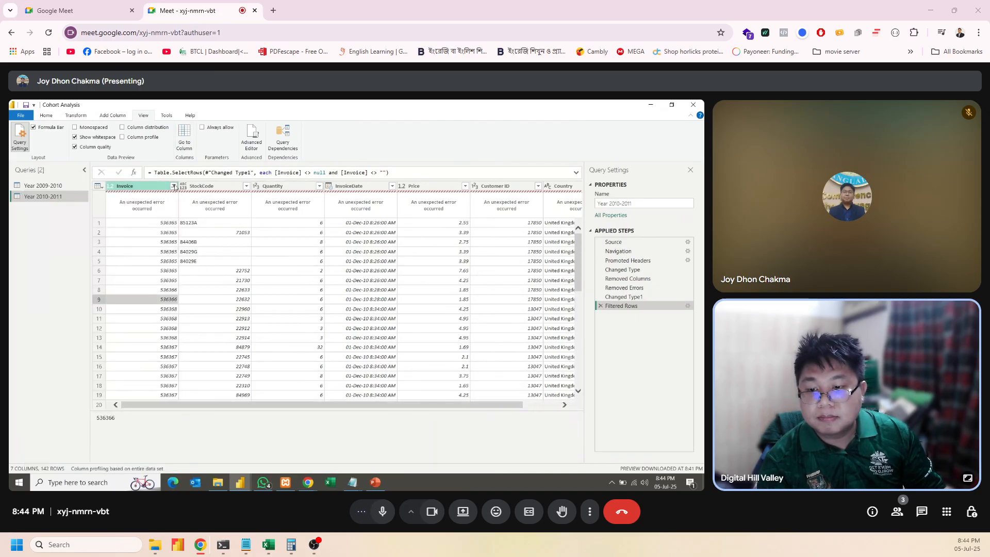
# Change the filtered Invoice column's data type to Text and check its filter values.
pyautogui.click(110, 186)
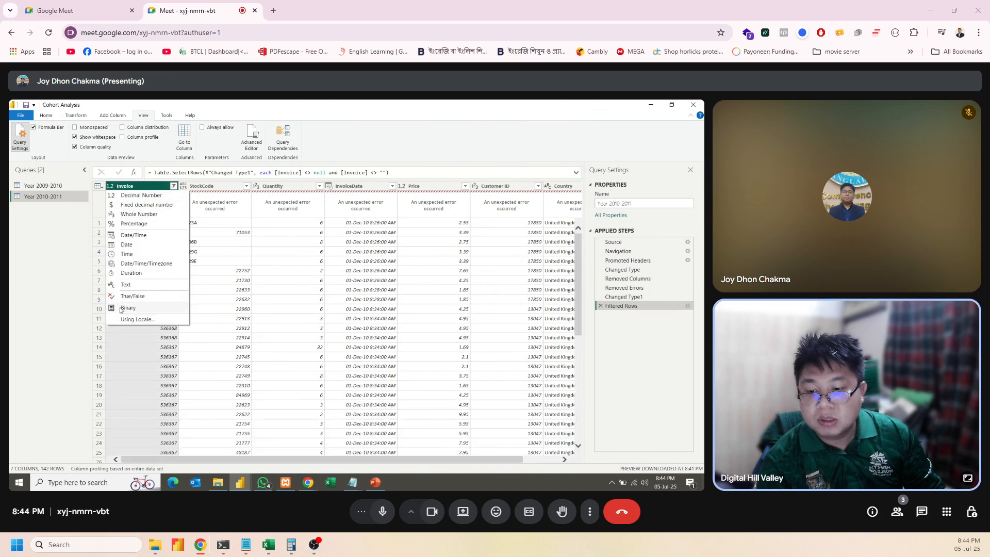
pyautogui.click(125, 284)
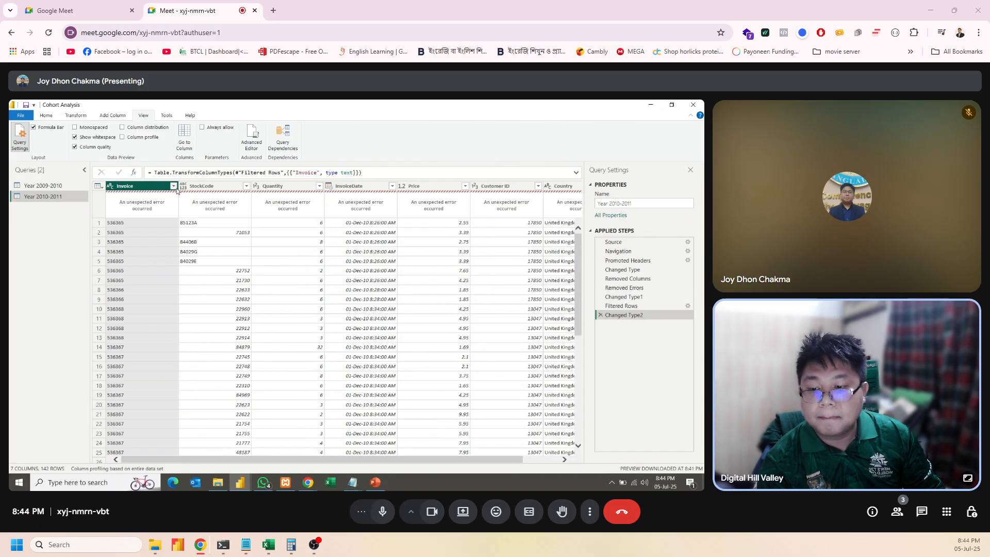
pyautogui.click(174, 186)
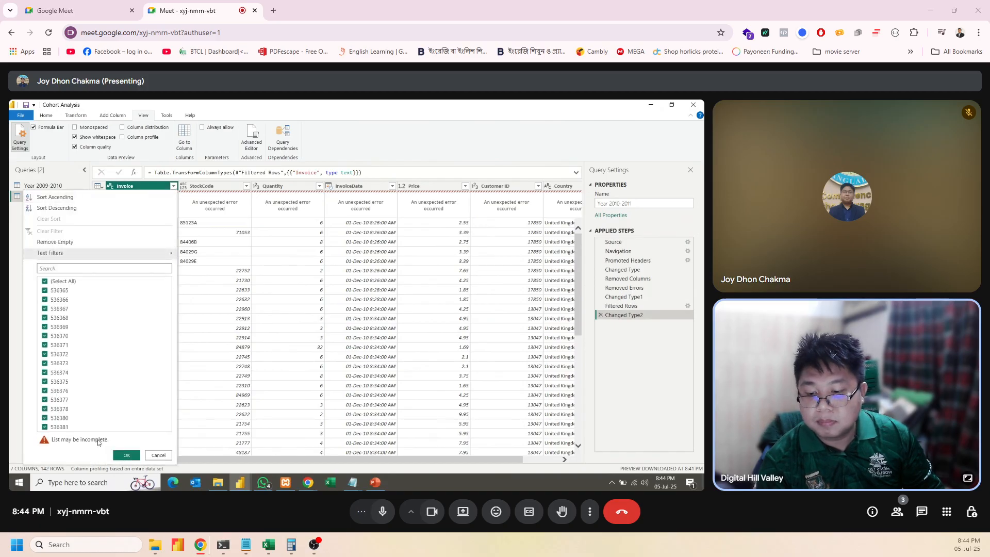
pyautogui.click(262, 398)
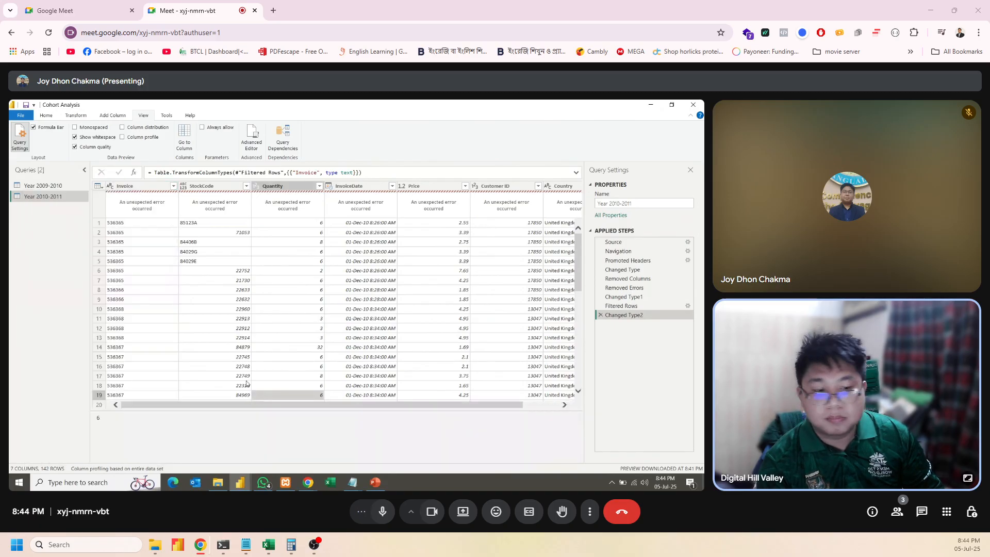
# Delete the applied steps Changed Type2, Filtered Rows, Changed Type1 and Removed Errors from the Year 2010-2011 query.
pyautogui.click(601, 315)
pyautogui.click(602, 306)
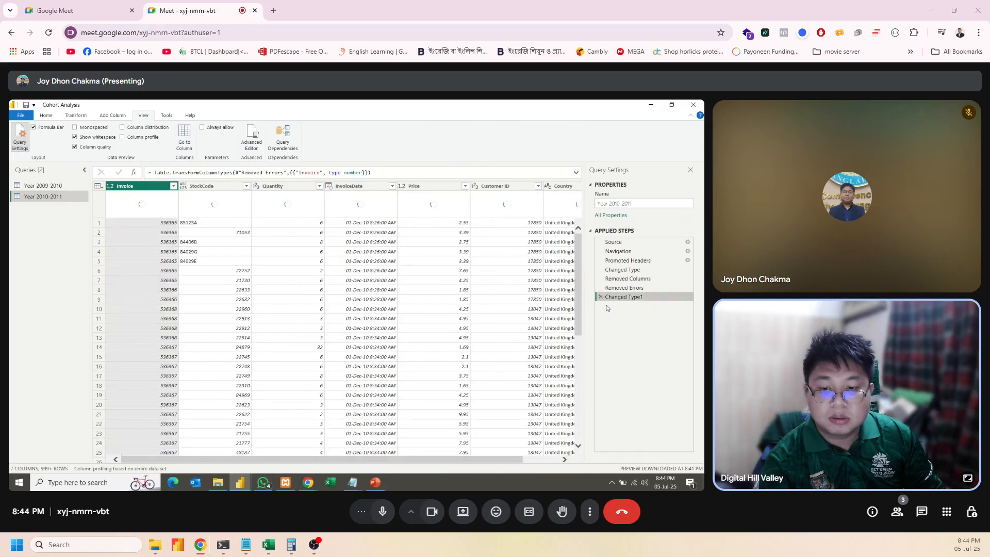
pyautogui.click(602, 297)
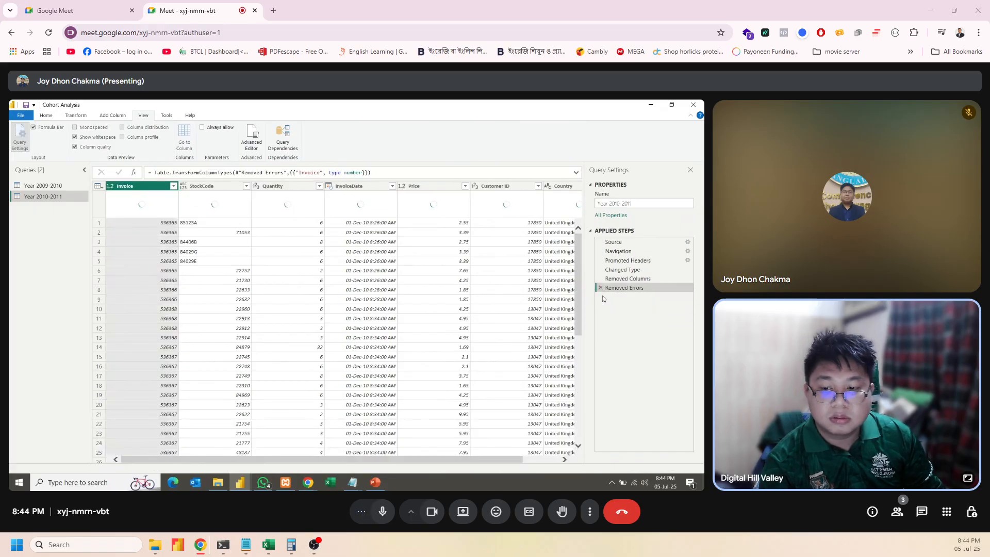
pyautogui.click(601, 288)
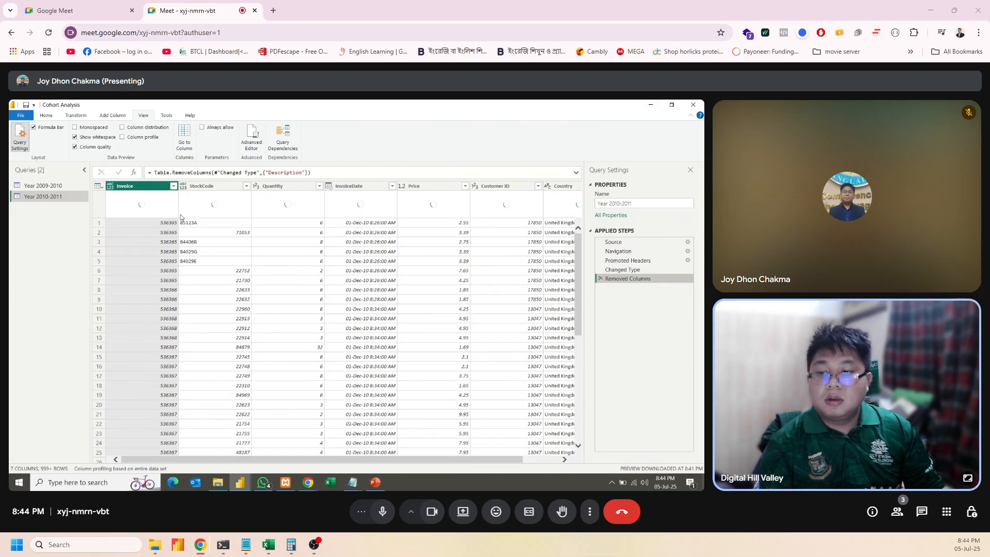
# Examine the Invoice column's commands and filter values and the Quantity column's number filter options.
pyautogui.click(112, 117)
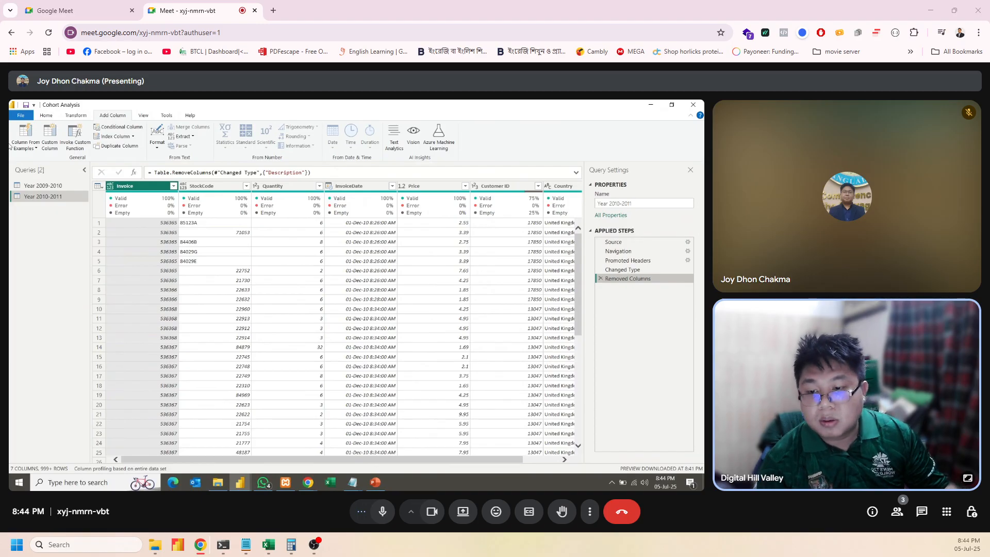
pyautogui.rightClick(147, 189)
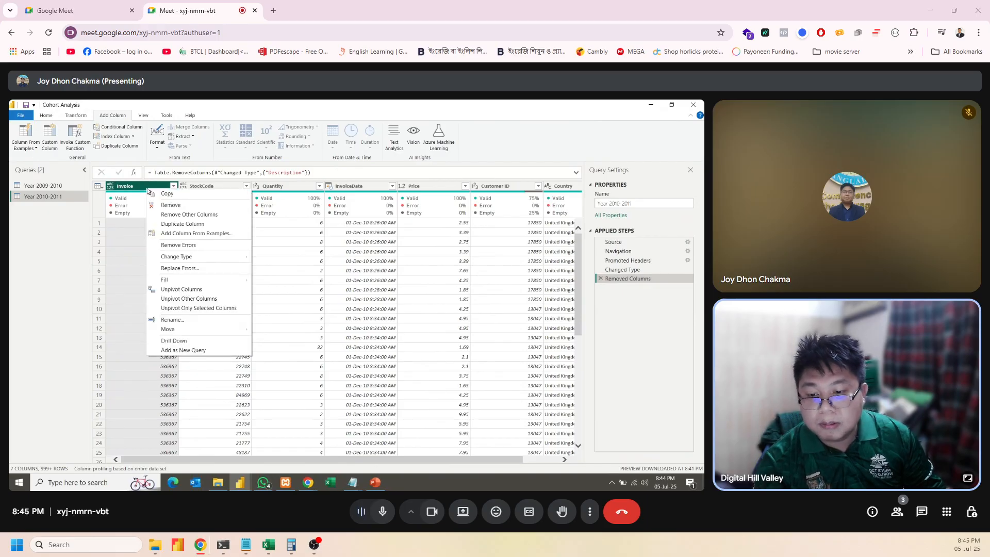
pyautogui.moveTo(197, 257)
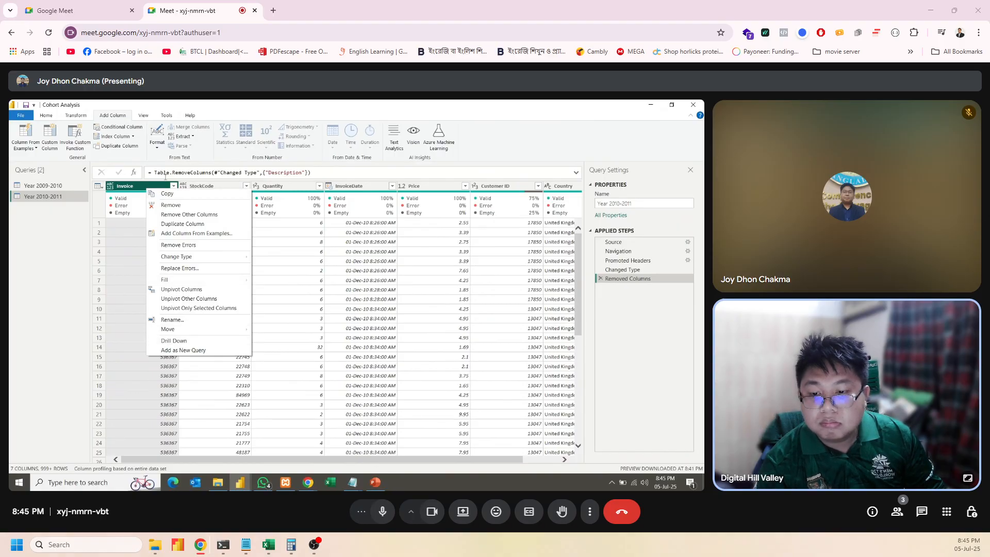
pyautogui.click(173, 186)
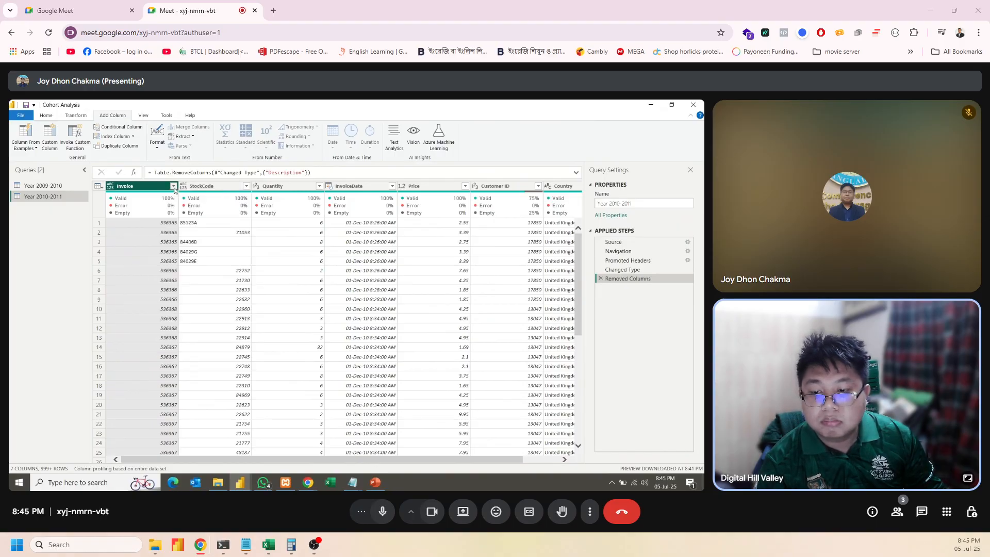
pyautogui.click(174, 187)
pyautogui.moveTo(134, 252)
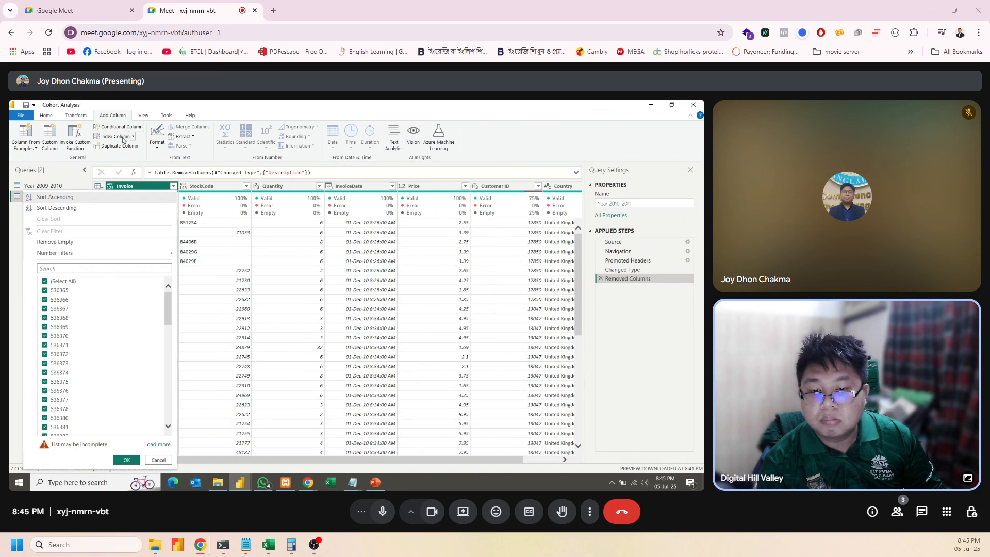
pyautogui.click(320, 186)
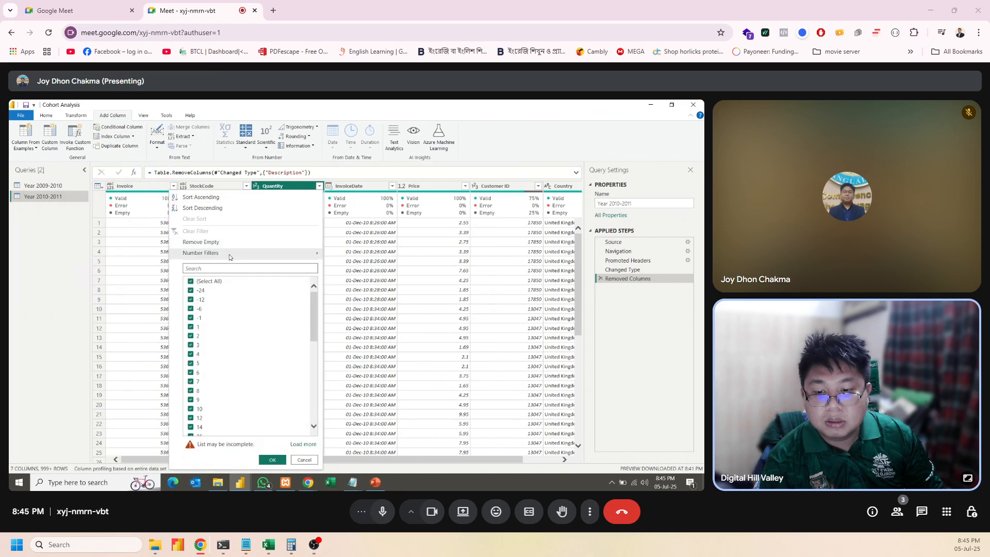
pyautogui.moveTo(230, 256)
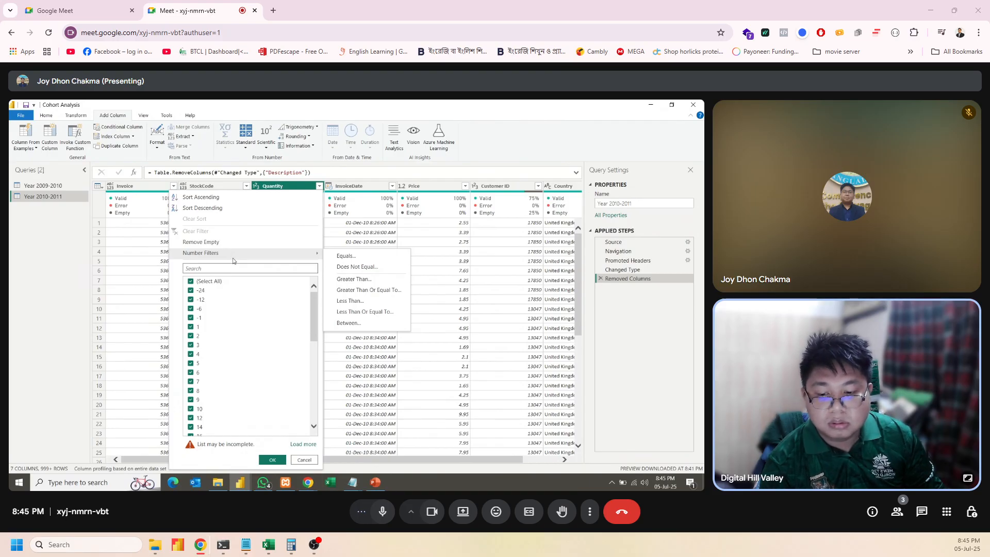
pyautogui.click(121, 469)
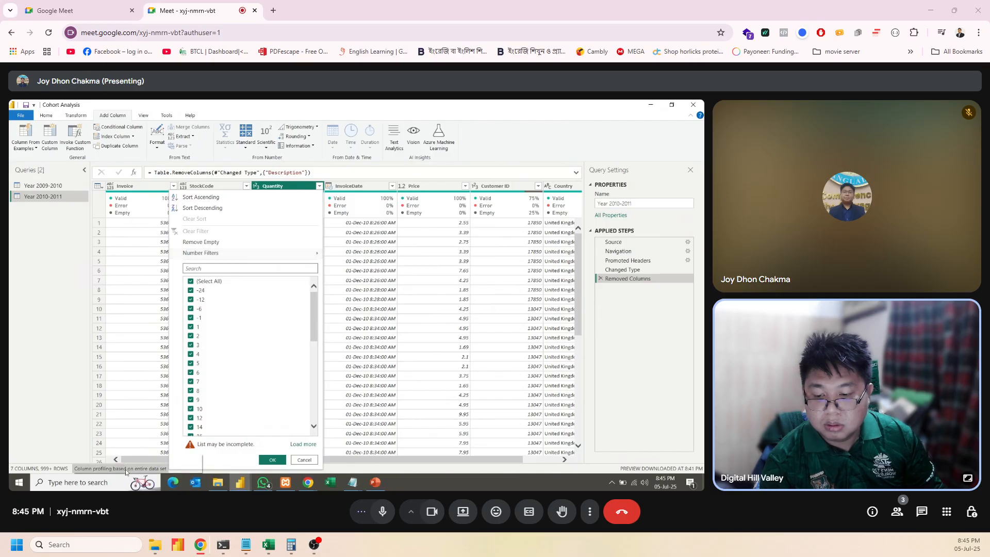
pyautogui.click(126, 468)
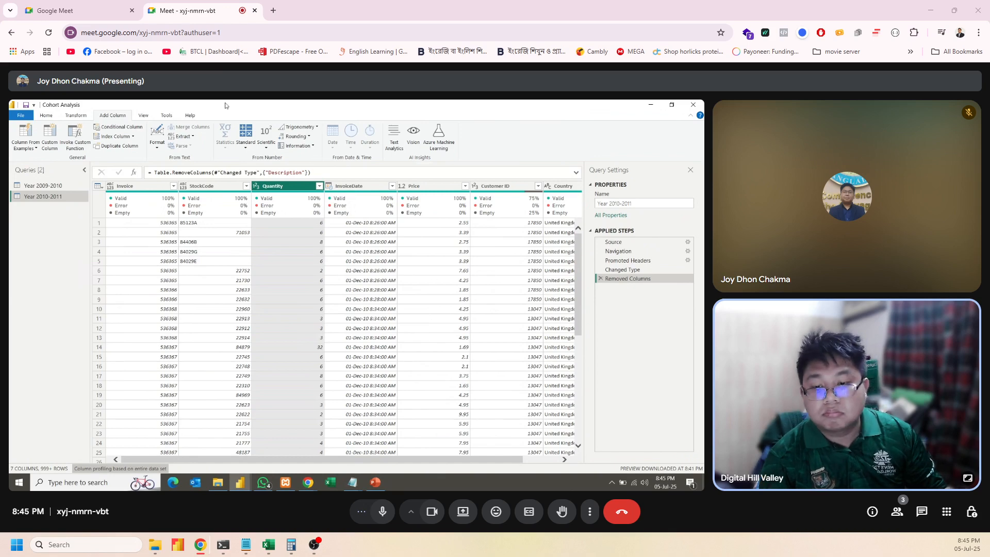
# Try removing the empty Invoice values, check the column's filter list, and delete the Filtered Rows step.
pyautogui.click(172, 186)
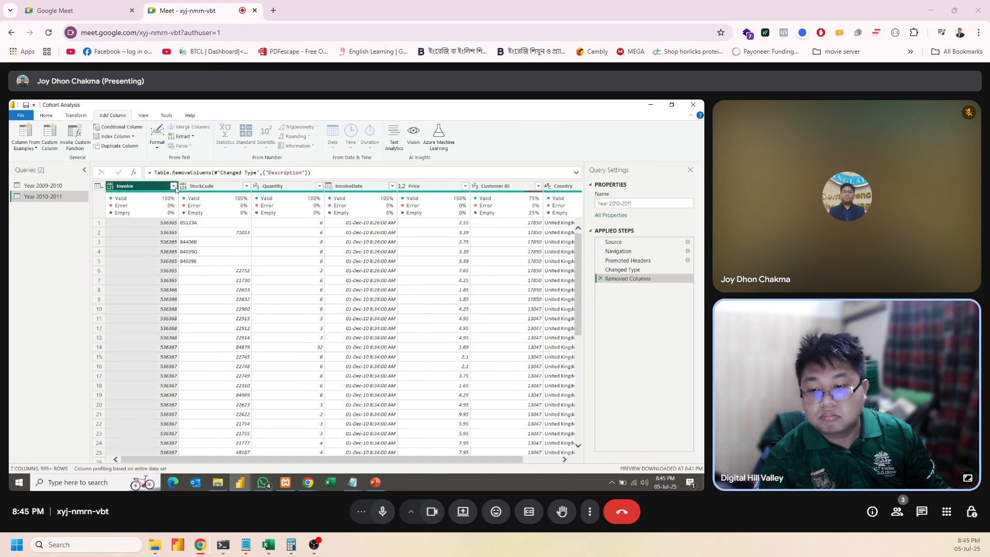
pyautogui.click(77, 242)
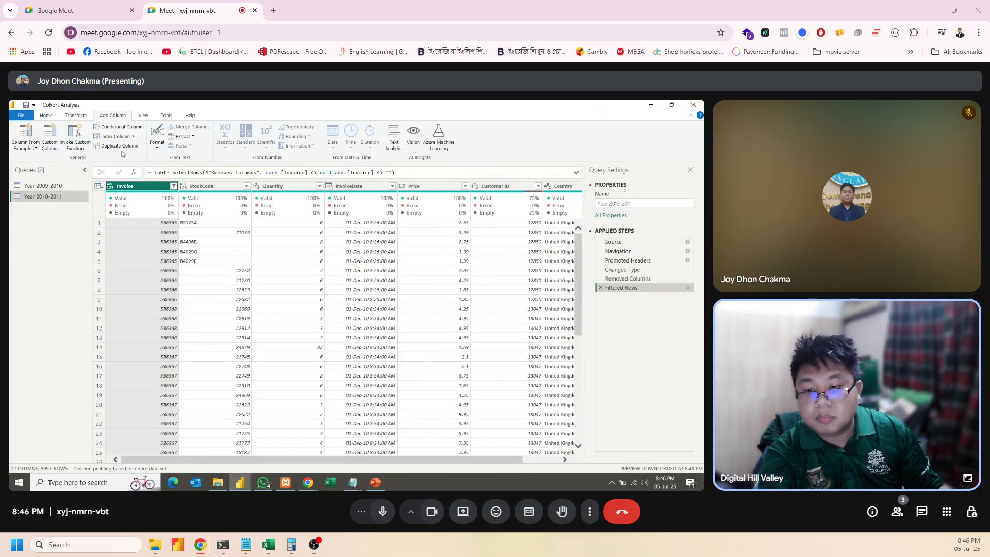
pyautogui.click(174, 186)
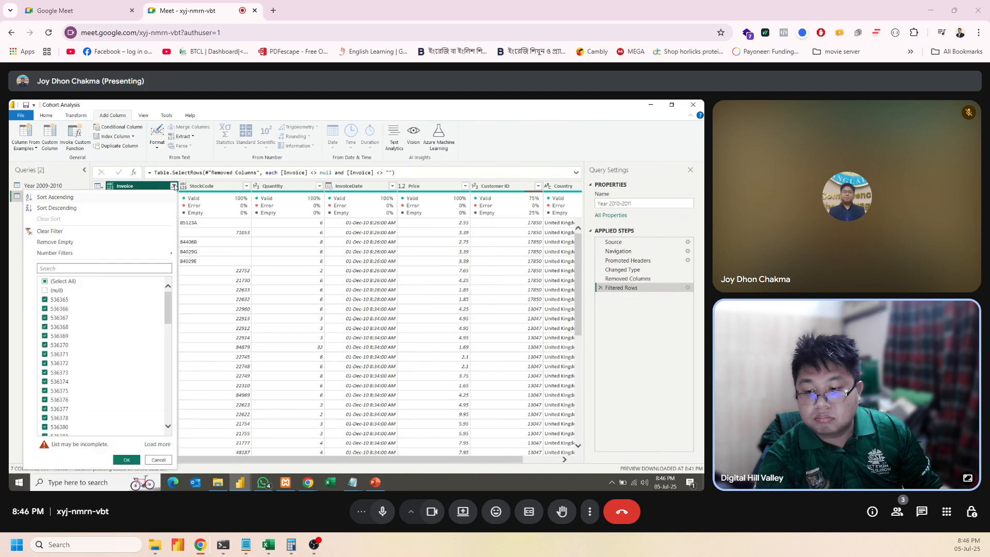
pyautogui.click(174, 186)
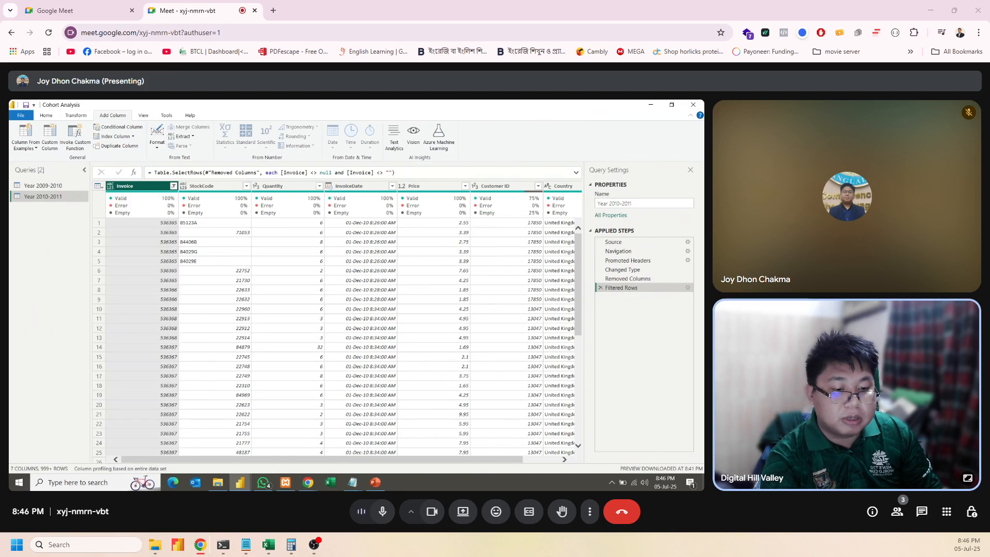
pyautogui.click(600, 288)
# Change the Invoice column's data type to Text and select the StockCode column.
pyautogui.click(110, 186)
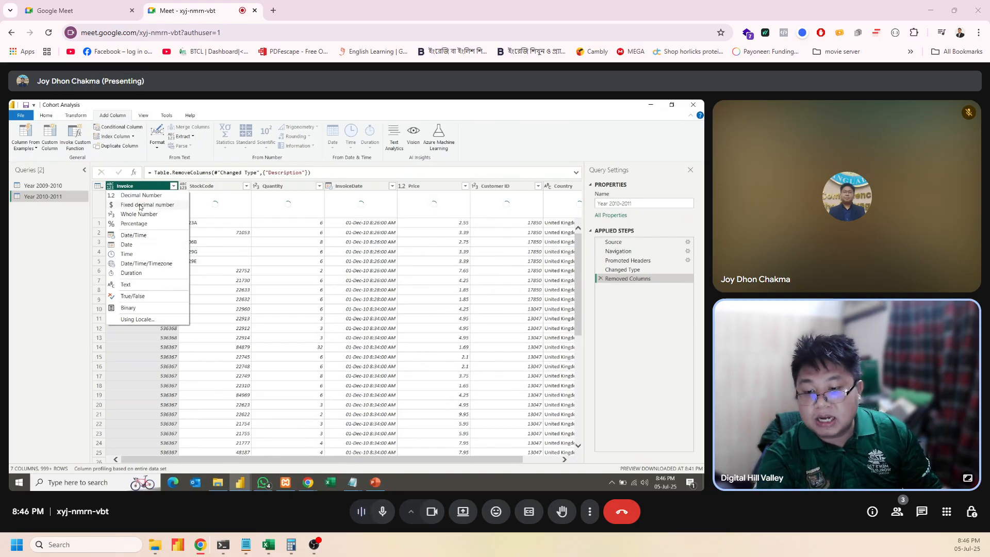
pyautogui.click(137, 285)
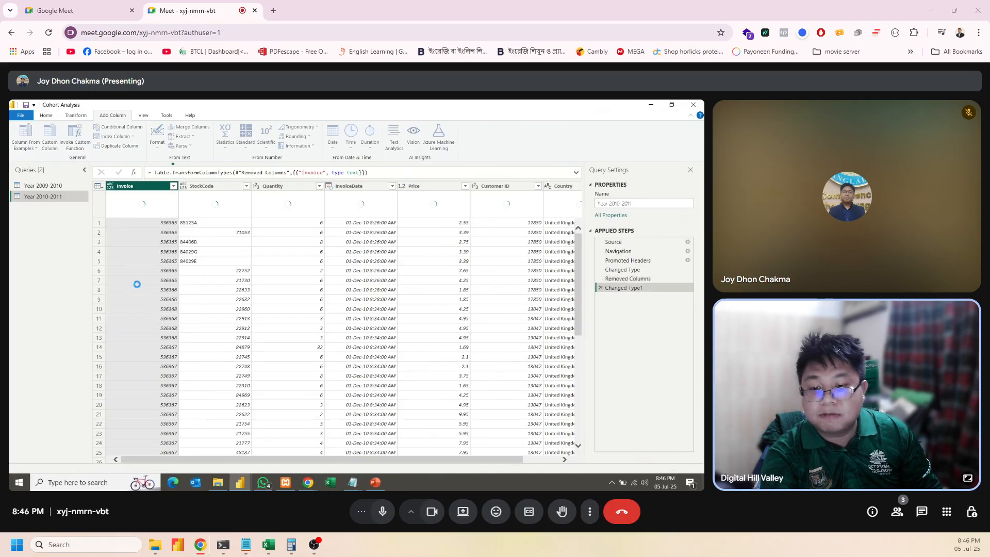
pyautogui.click(202, 185)
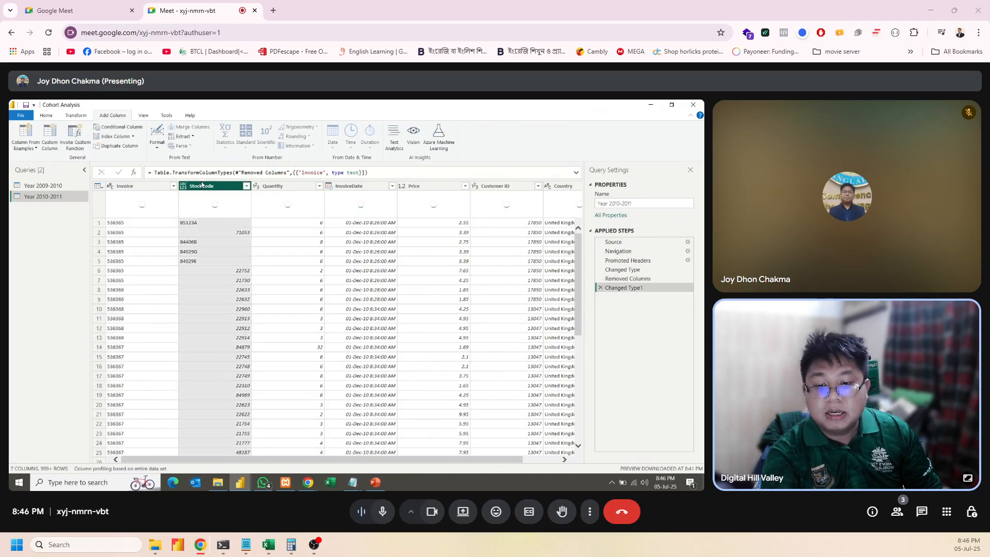
# Remove the StockCode column from the Year 2010-2011 query.
pyautogui.click(184, 186)
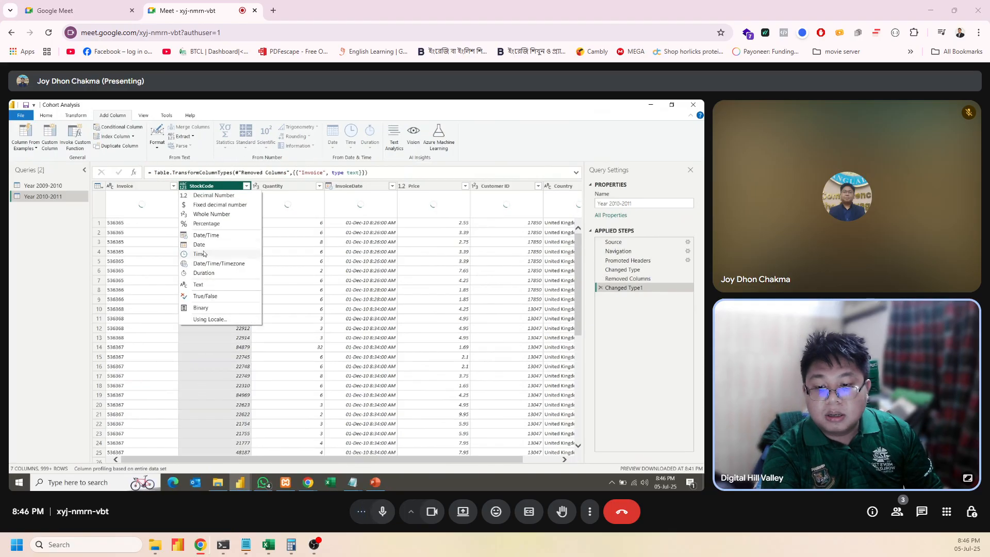
pyautogui.click(212, 190)
pyautogui.rightClick(210, 188)
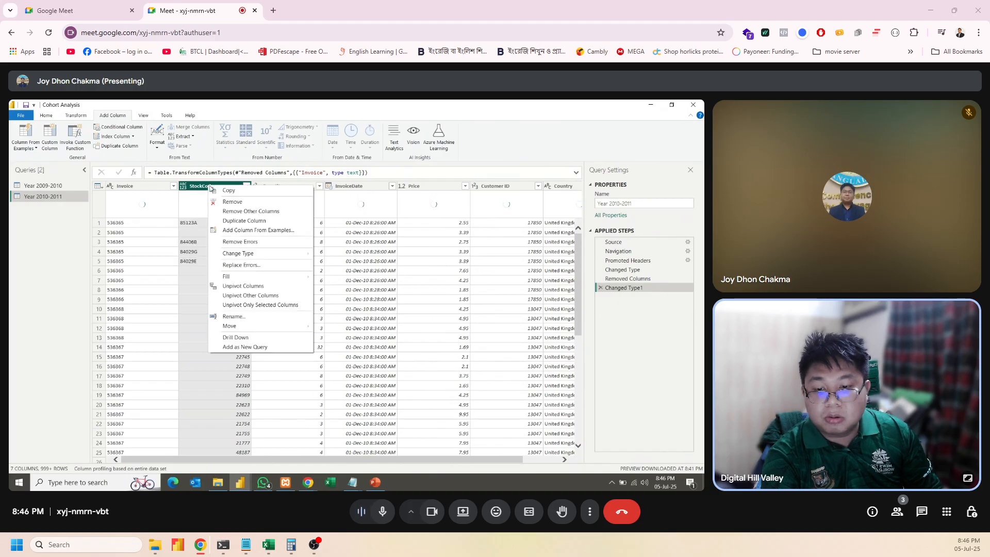
pyautogui.click(233, 202)
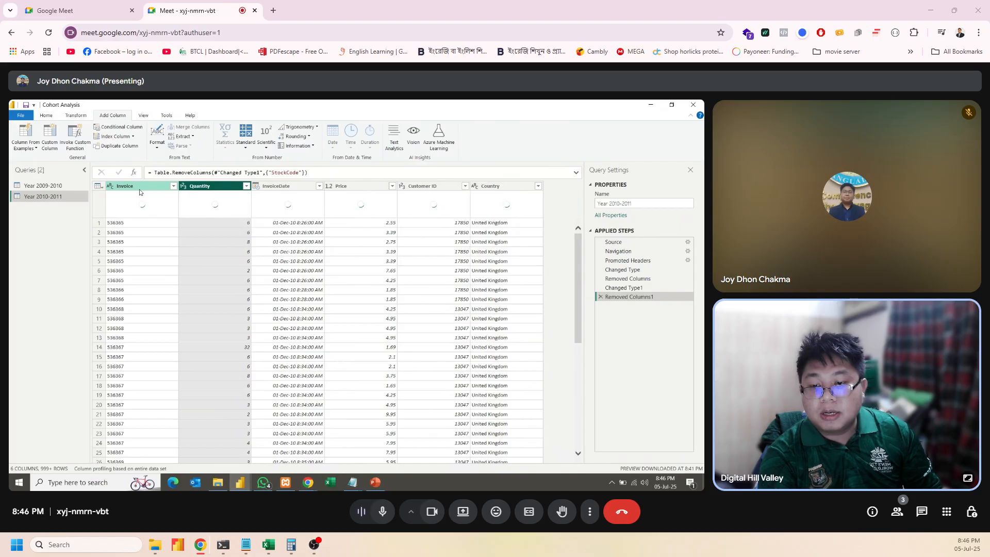
# Try keeping only the rows whose Invoice begins with C, check the filter values, and delete that Filtered Rows step.
pyautogui.click(174, 185)
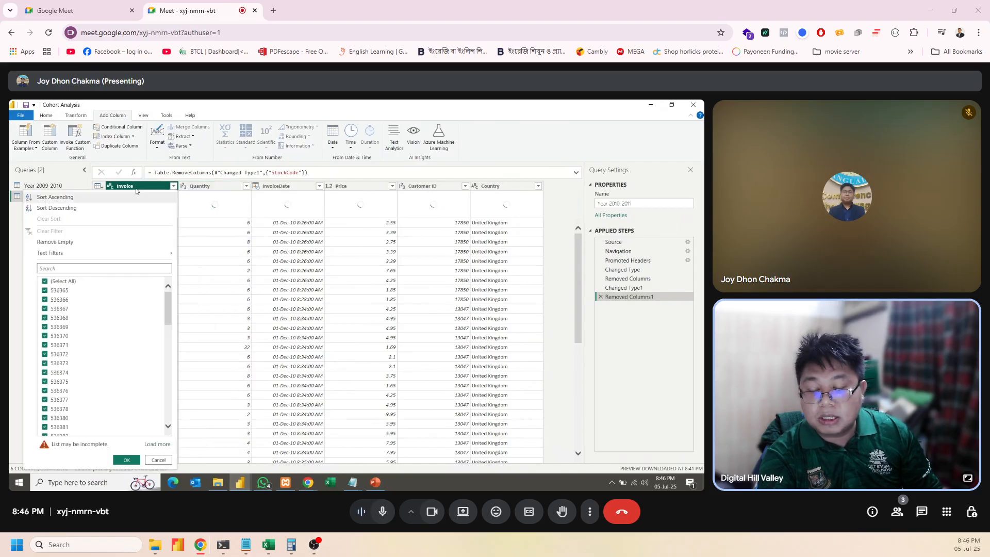
pyautogui.click(175, 186)
pyautogui.click(174, 187)
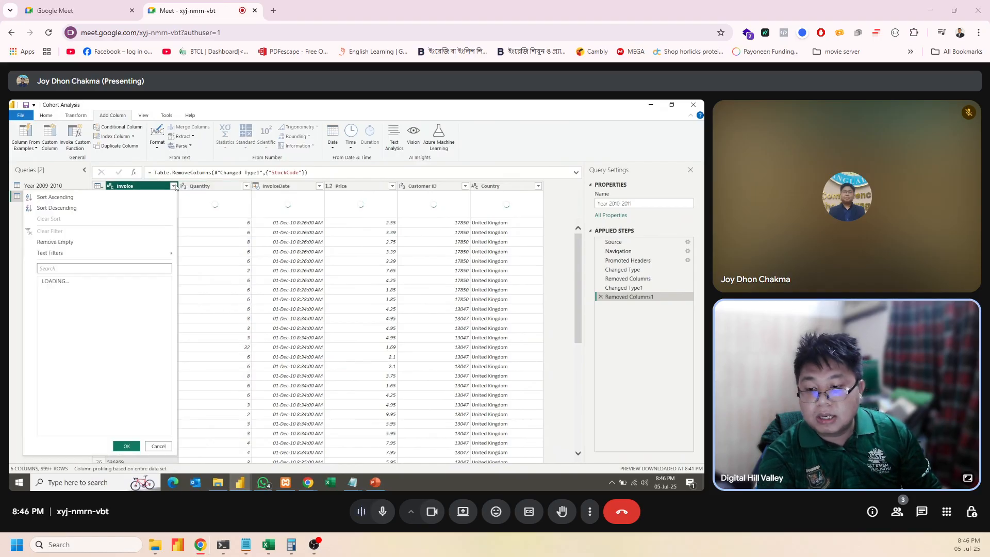
pyautogui.moveTo(128, 256)
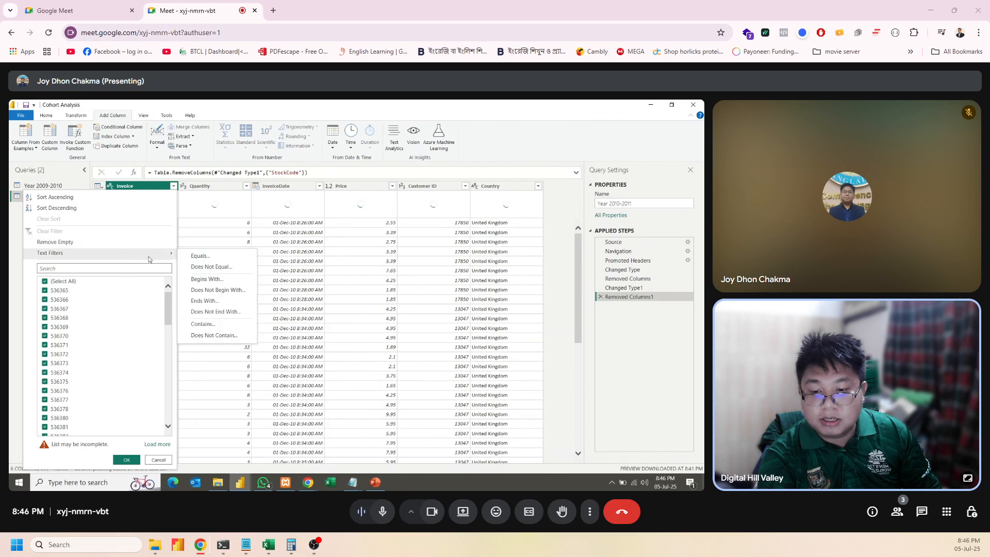
pyautogui.click(205, 280)
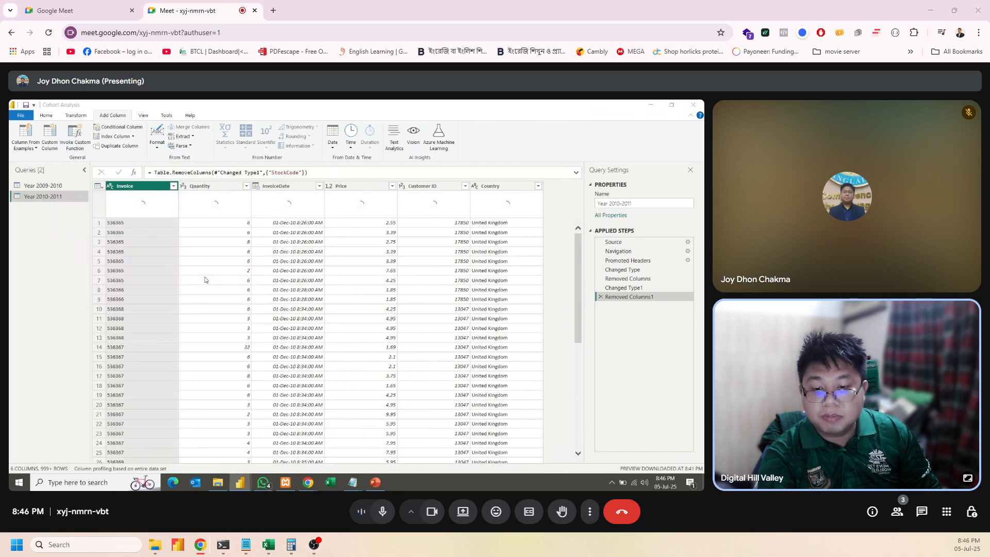
pyautogui.click(315, 287)
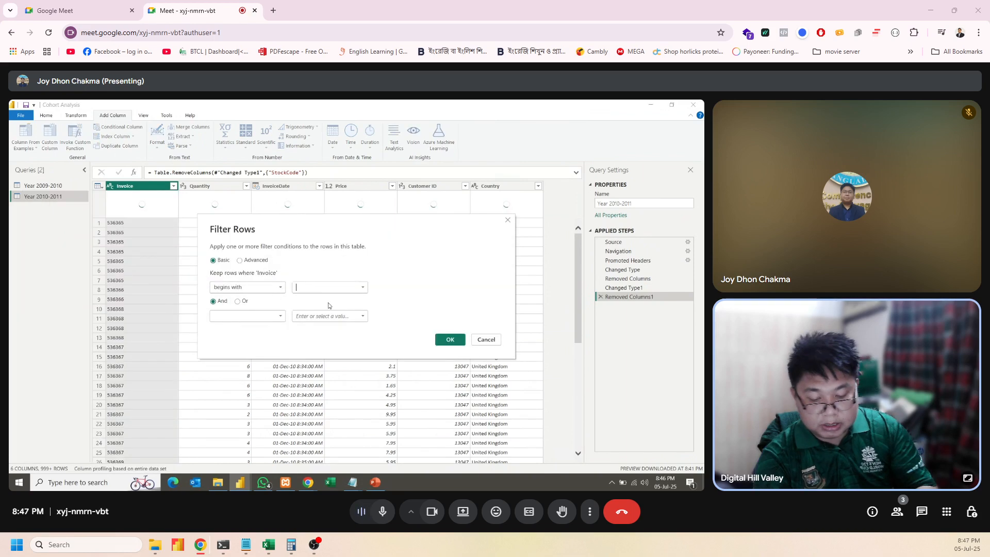
pyautogui.write('C')
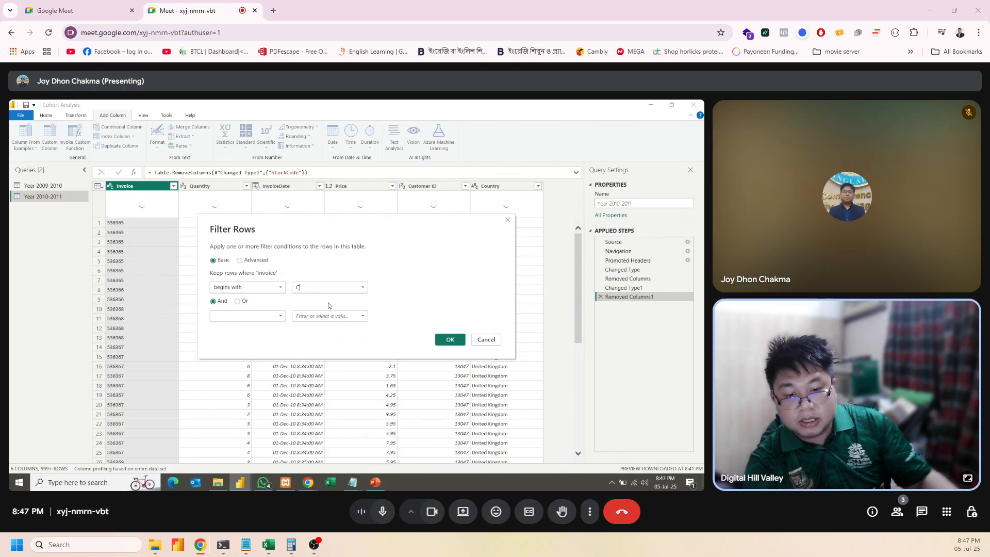
pyautogui.click(449, 340)
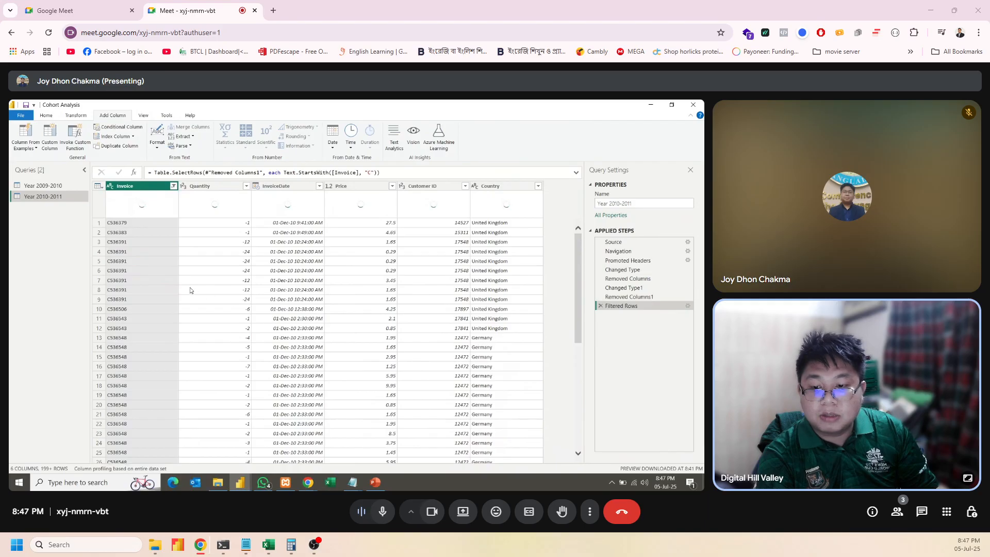
pyautogui.click(174, 185)
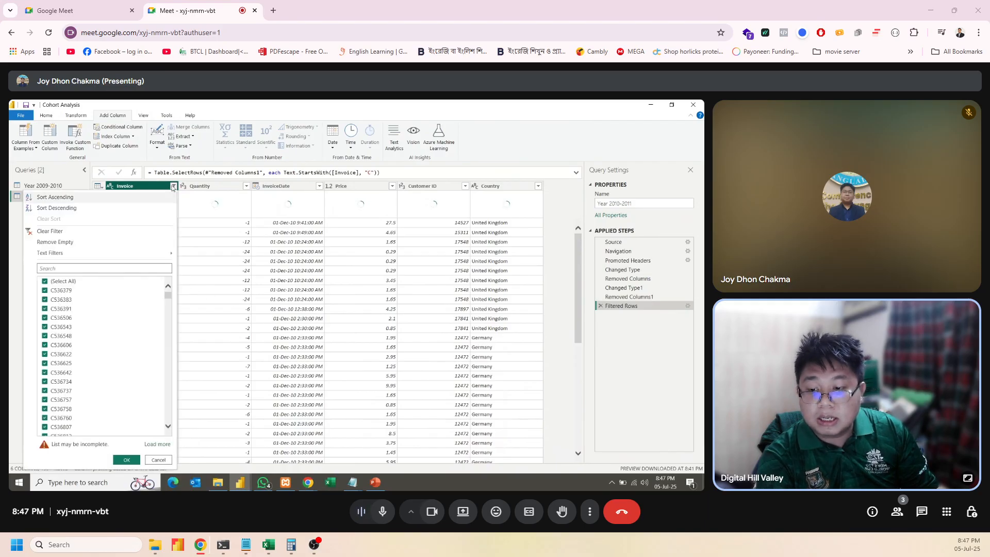
pyautogui.click(600, 306)
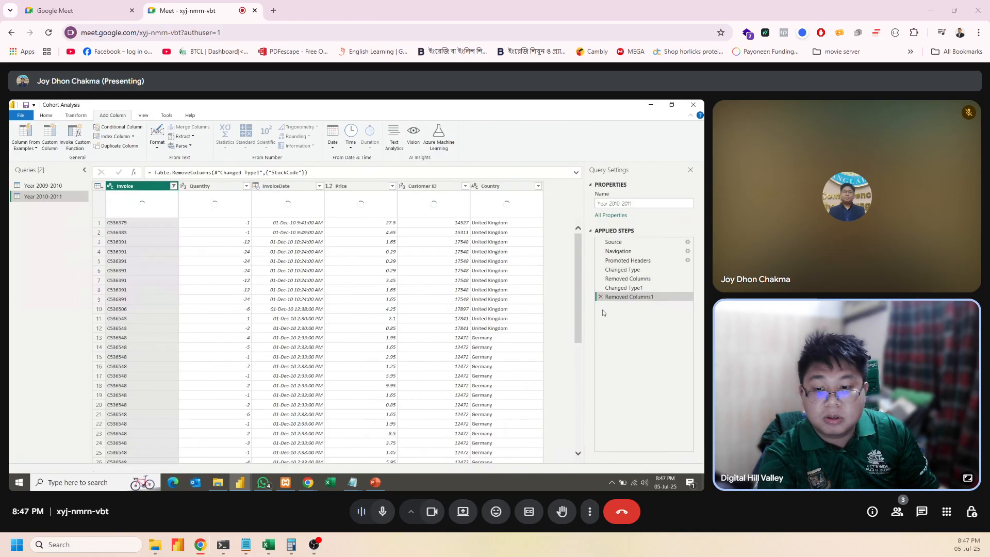
# Filter the Invoice column to rows that do not begin with C, and turn off the column quality display.
pyautogui.click(173, 185)
pyautogui.moveTo(125, 258)
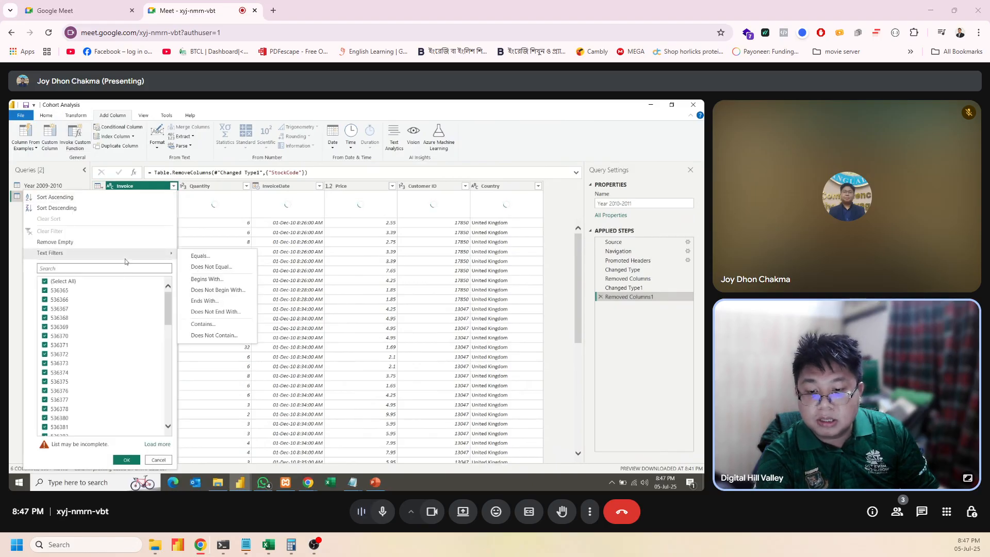
pyautogui.click(228, 291)
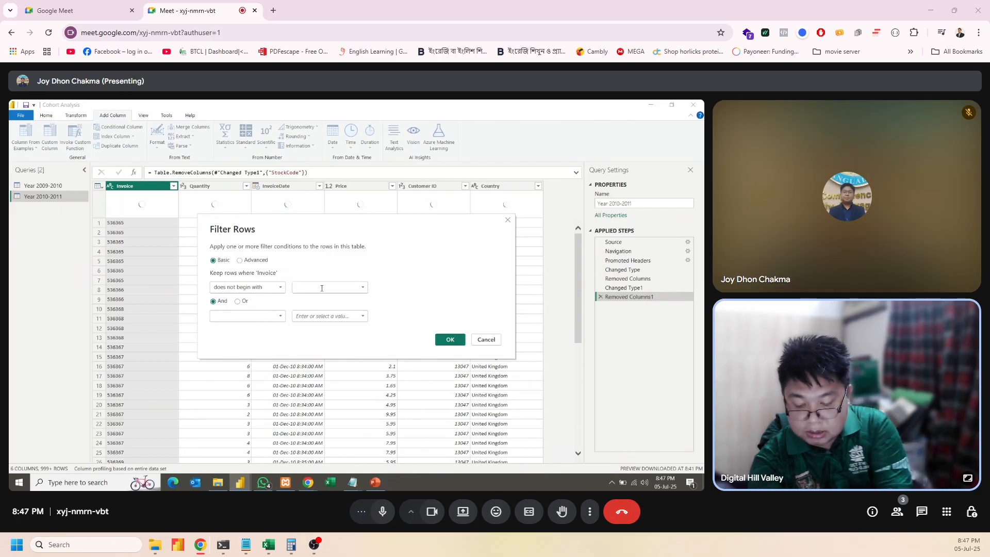
pyautogui.write('C')
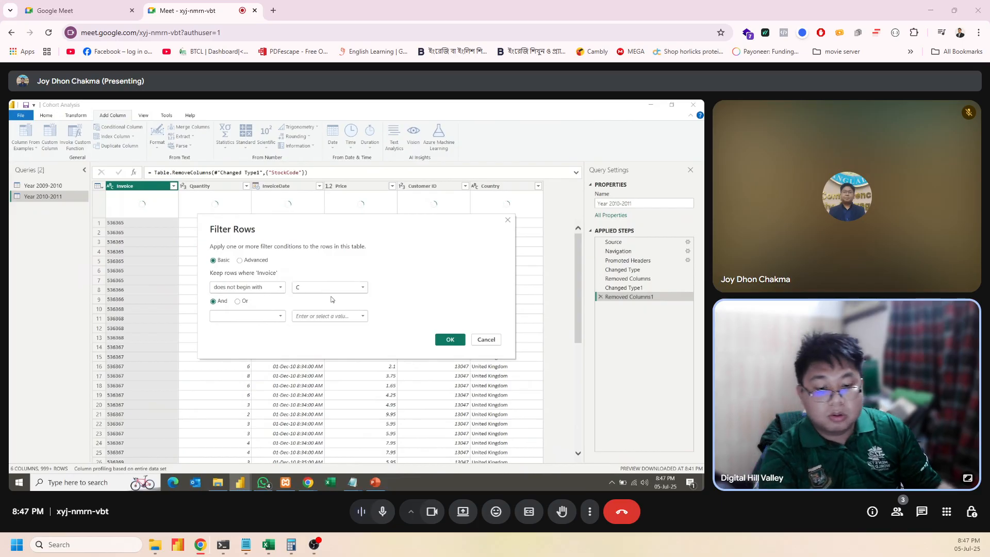
pyautogui.click(451, 339)
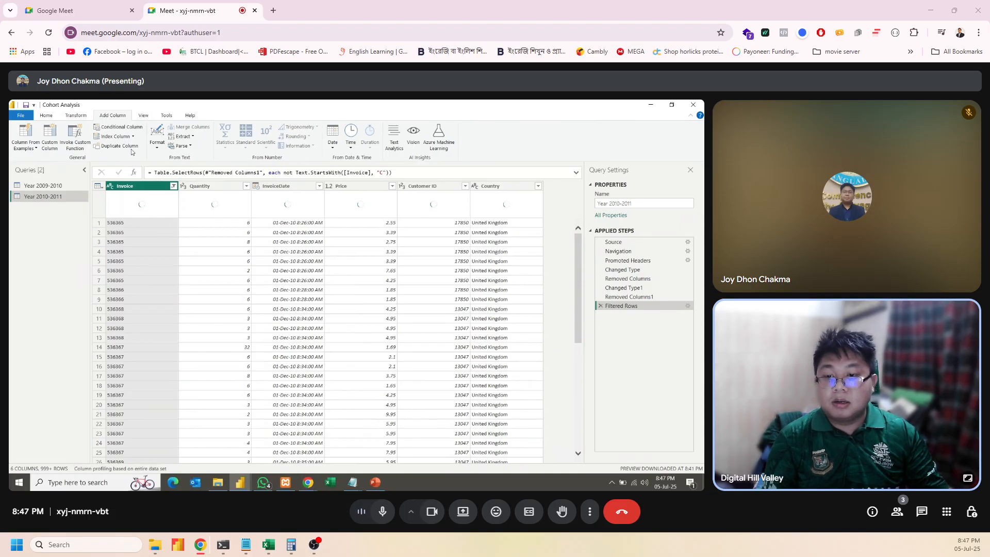
pyautogui.click(143, 115)
pyautogui.click(76, 147)
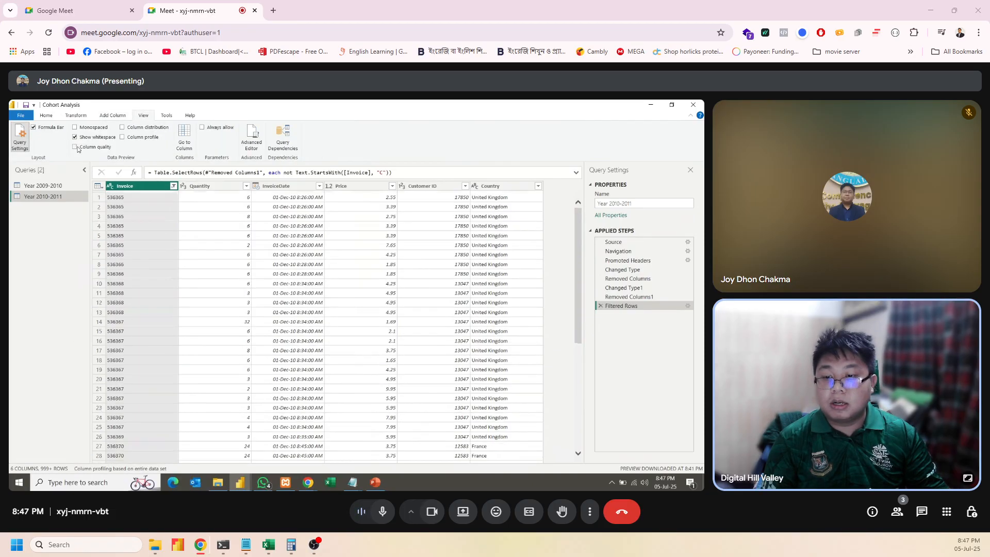
# Search the Invoice filter values for c and the Quantity filter values for a minus sign, without applying either filter.
pyautogui.click(174, 186)
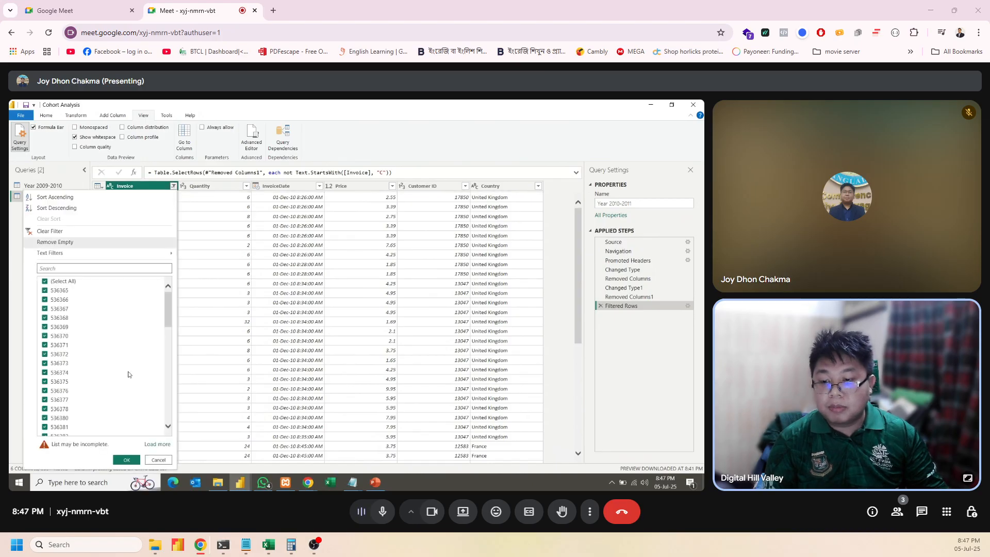
pyautogui.click(82, 268)
pyautogui.write('c')
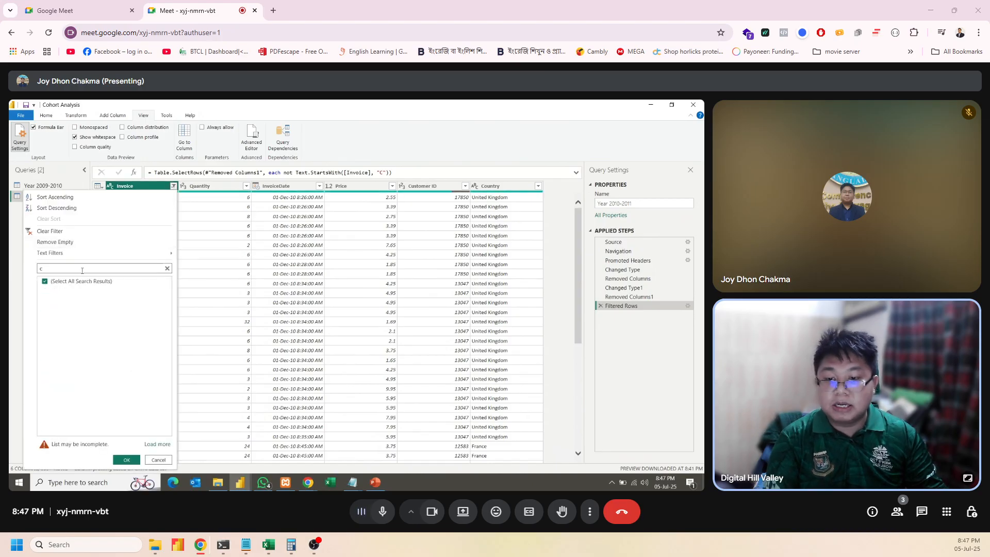
pyautogui.click(244, 258)
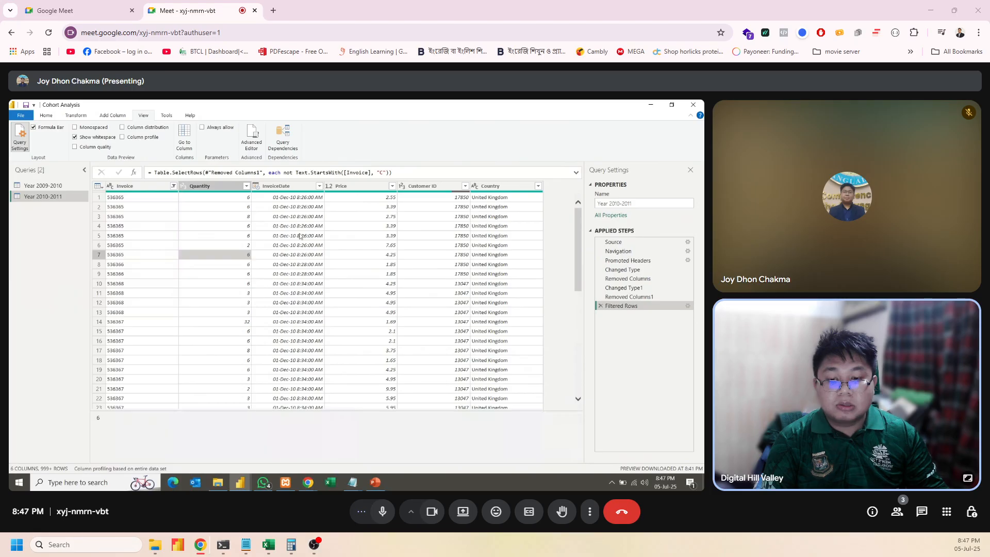
pyautogui.click(246, 186)
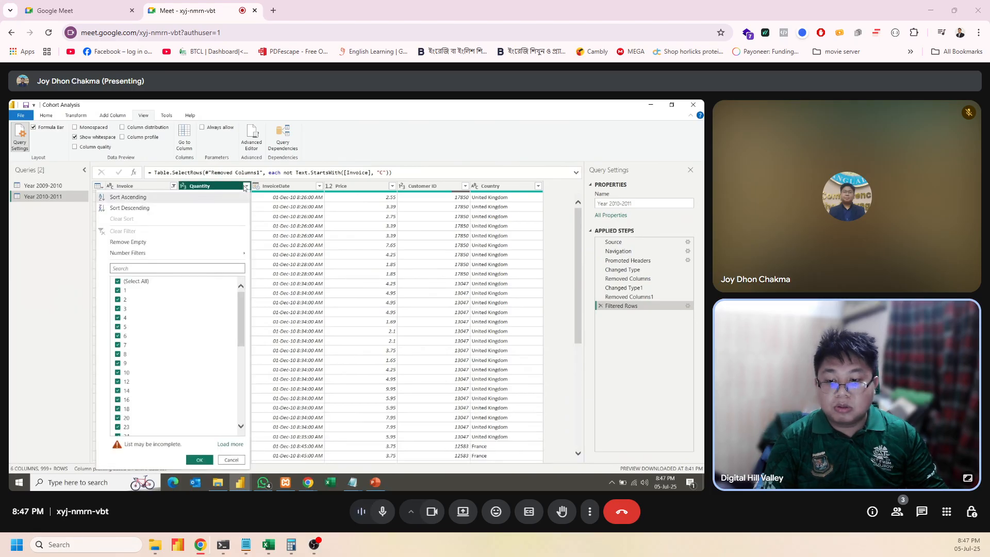
pyautogui.click(172, 267)
pyautogui.write('-')
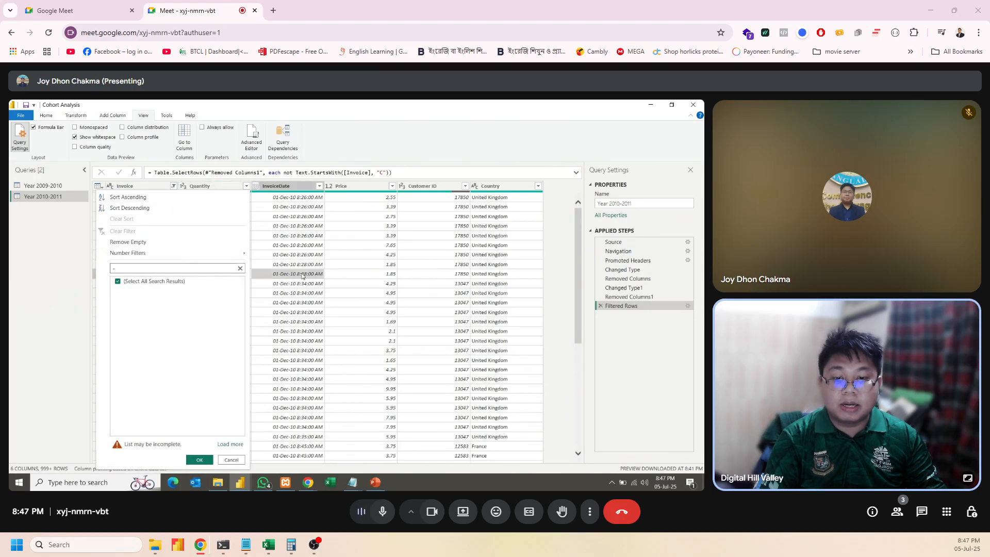
pyautogui.click(302, 276)
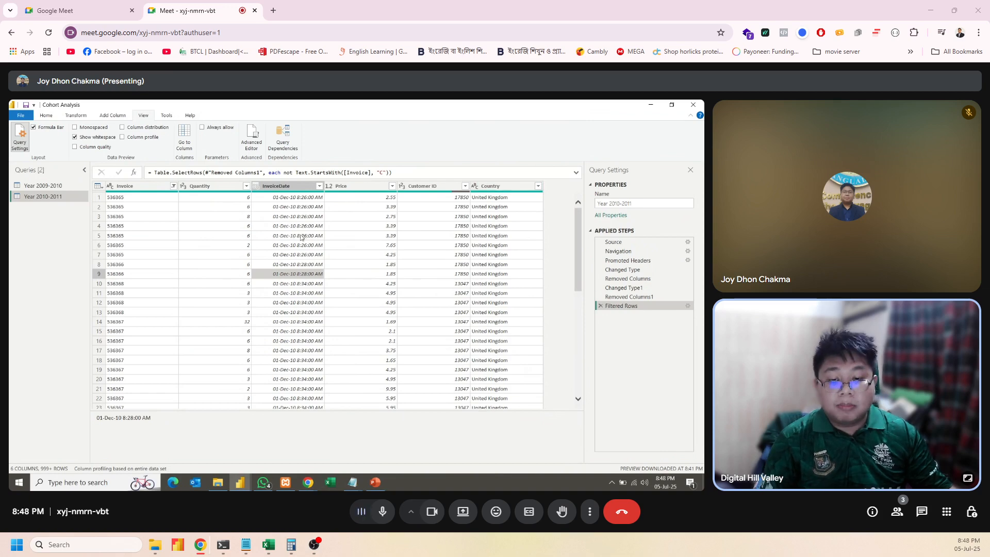
# Switch to the Cohort Analysis Steps notes in Notepad and read the transformation and function instructions.
pyautogui.moveTo(352, 482)
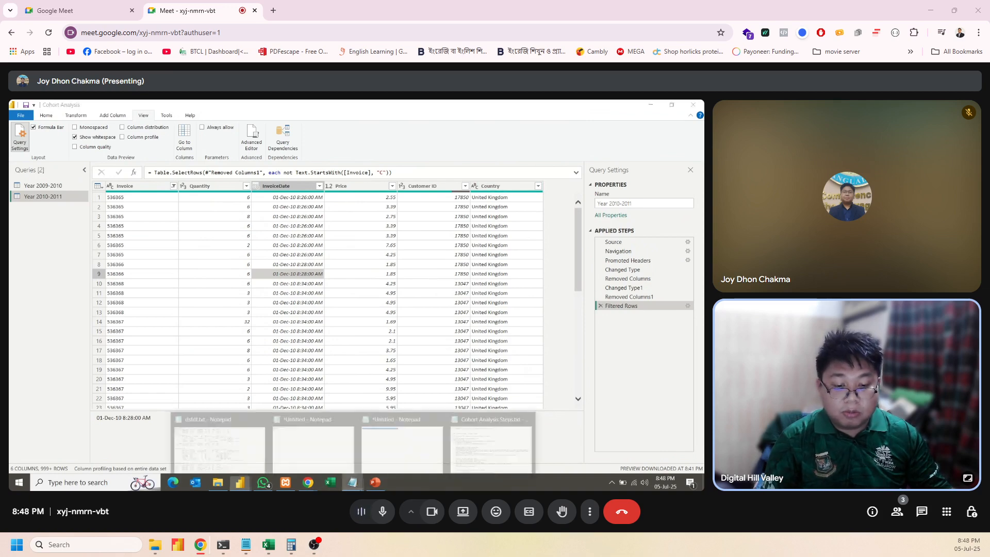
pyautogui.click(487, 437)
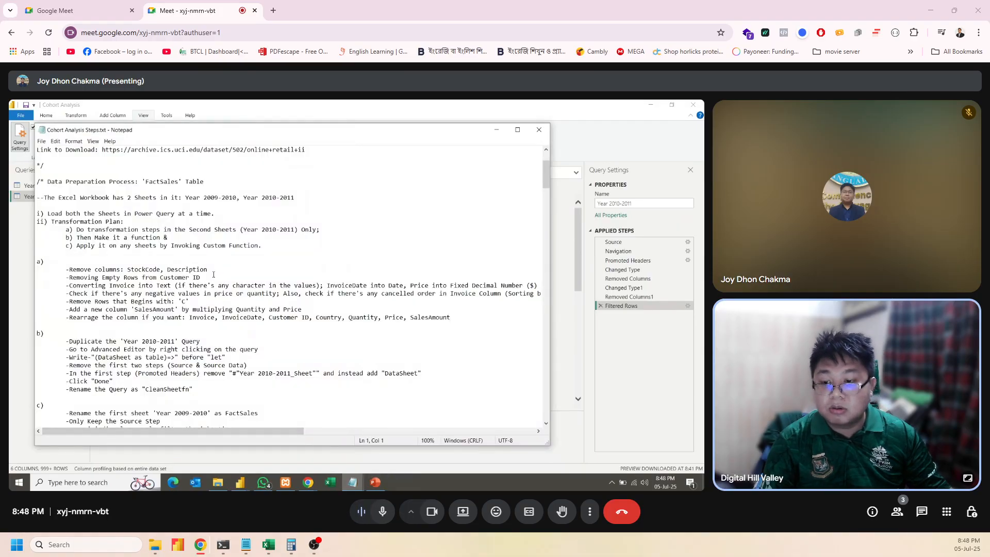
pyautogui.scroll(-4, 214, 276)
pyautogui.scroll(-1, 216, 278)
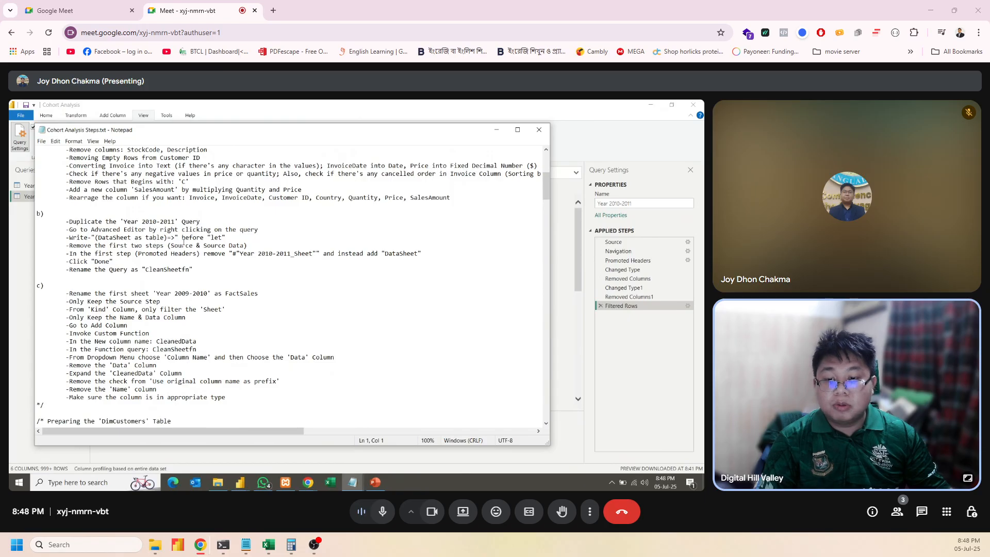
pyautogui.scroll(2, 201, 240)
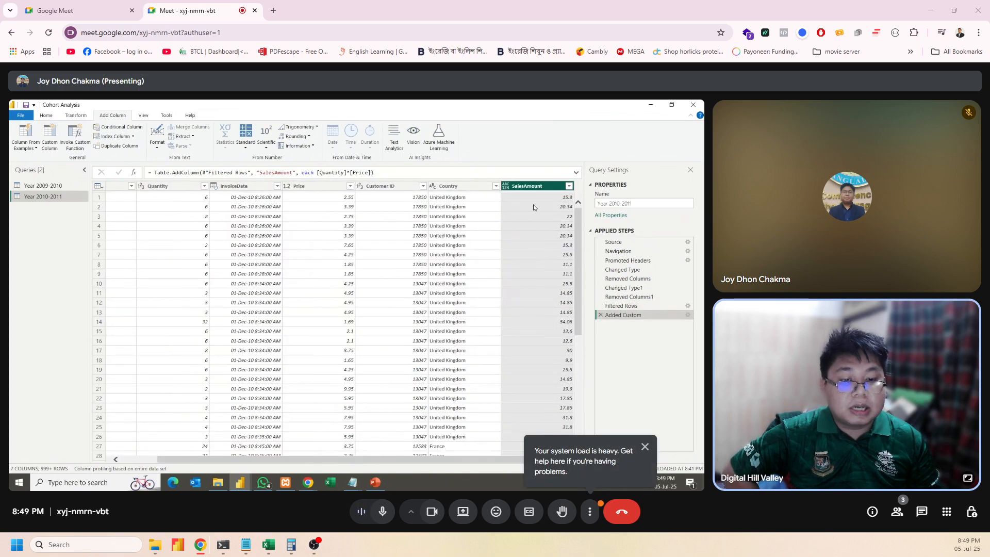
# Set the SalesAmount column's data type to Decimal Number.
pyautogui.click(505, 186)
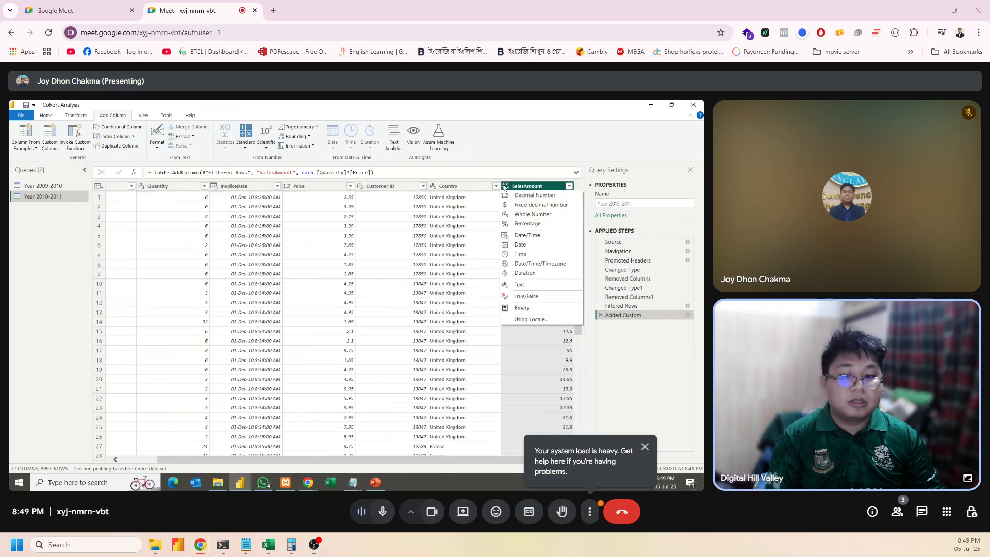
pyautogui.click(521, 195)
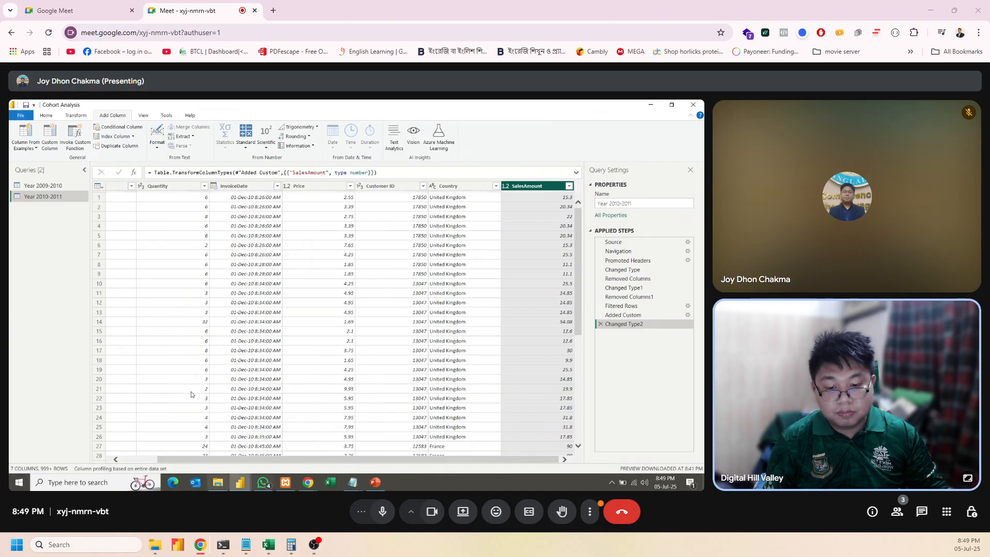
# Copy the query name FactSales from the Cohort Analysis Steps notes in Notepad and return to the Power Query Editor.
pyautogui.moveTo(356, 485)
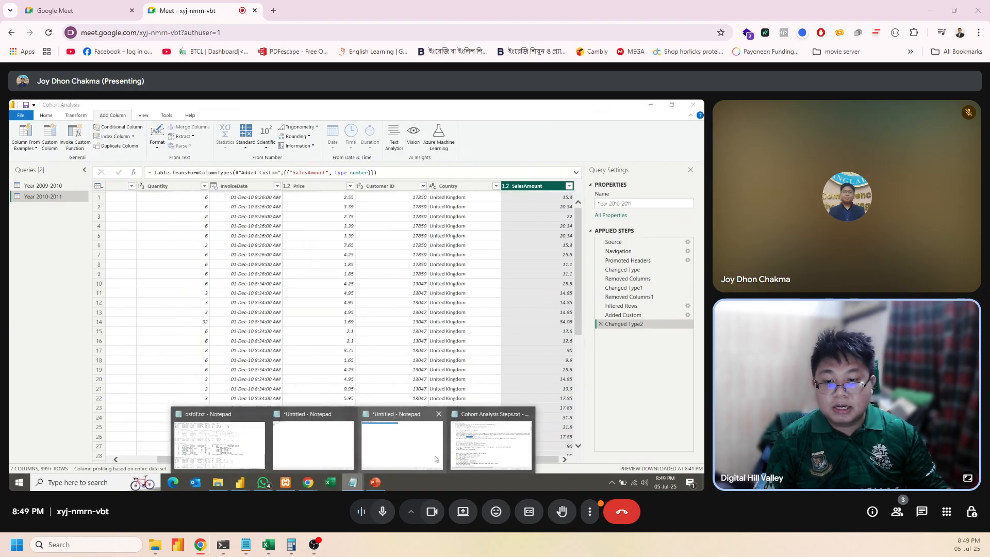
pyautogui.click(484, 447)
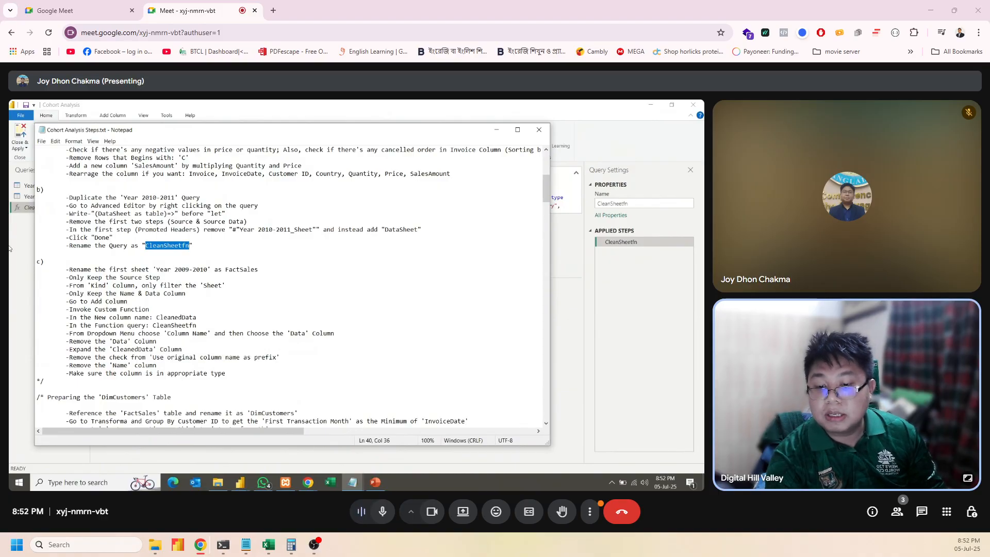
pyautogui.moveTo(226, 271); pyautogui.dragTo(258, 271)
pyautogui.click(11, 265)
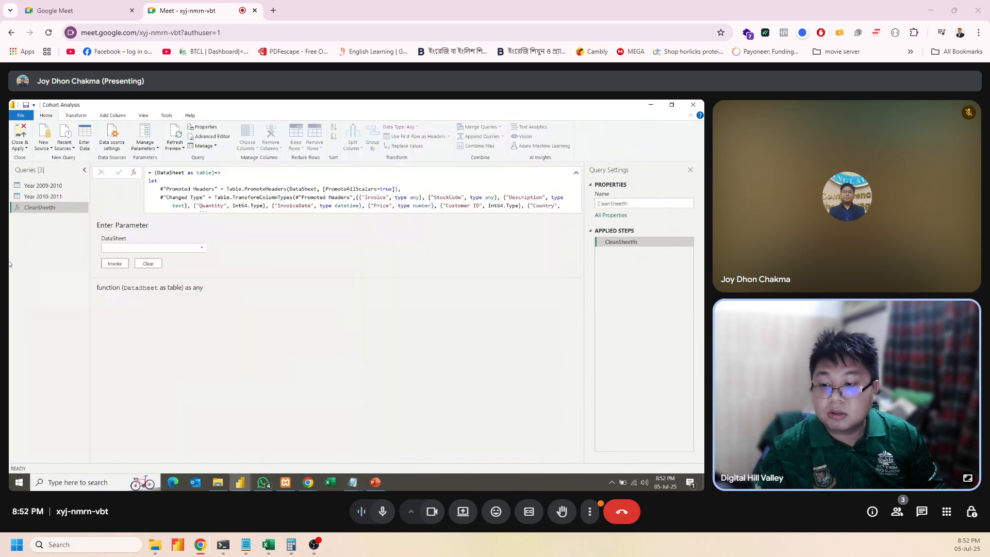
# Duplicate the Year 2009-2010 query and rename the duplicate as FactSales.
pyautogui.click(70, 185)
pyautogui.rightClick(71, 186)
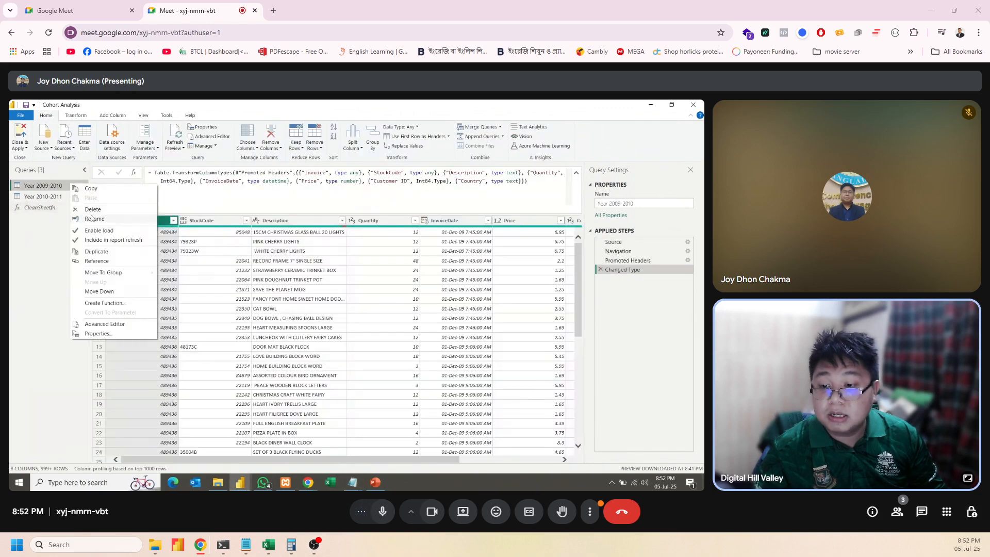
pyautogui.click(102, 251)
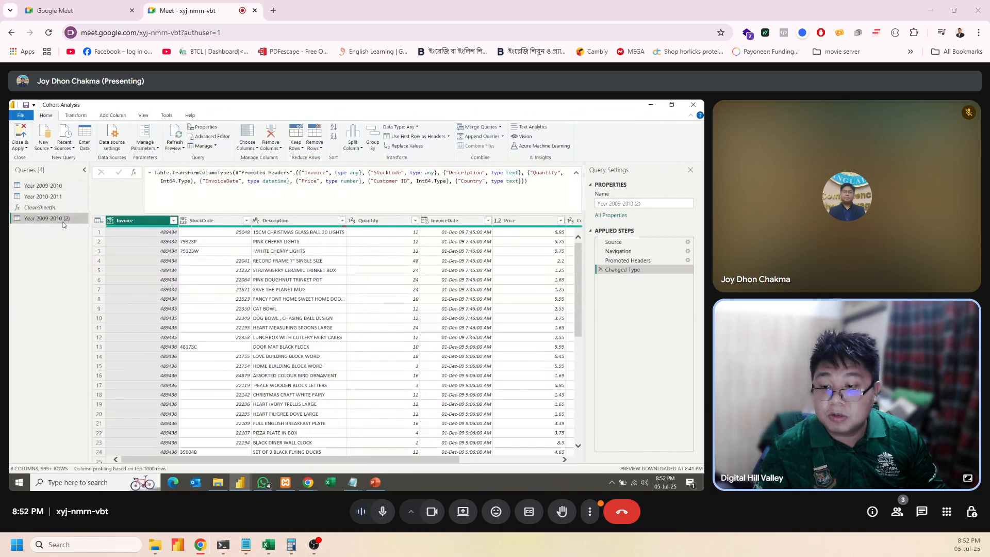
pyautogui.doubleClick(67, 219)
pyautogui.click(67, 220)
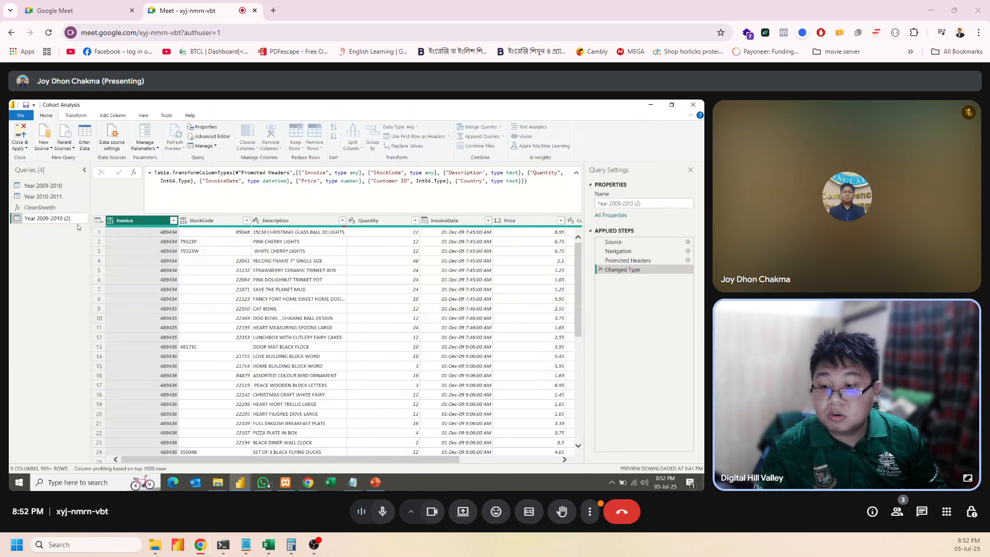
pyautogui.moveTo(71, 219); pyautogui.dragTo(9, 220)
pyautogui.write('FactSales')
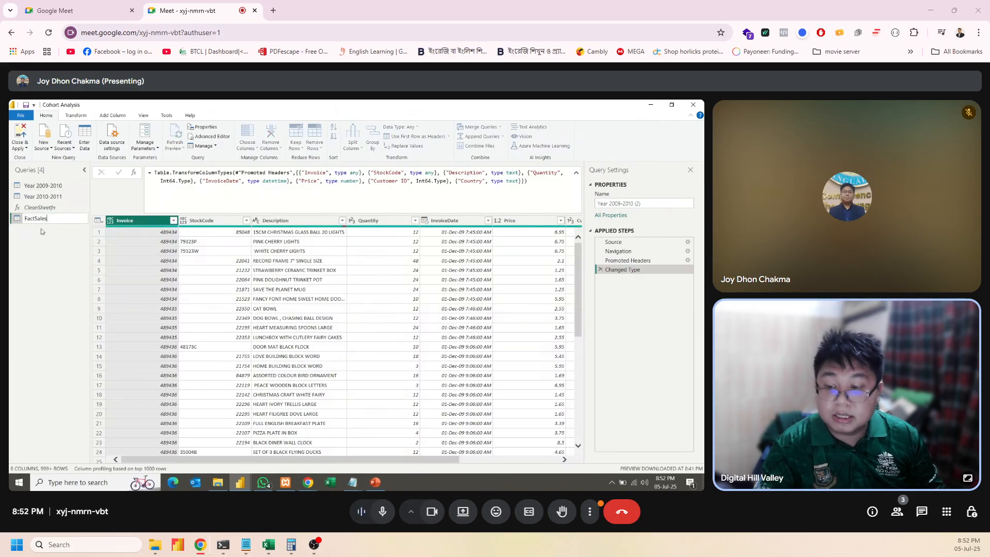
pyautogui.click(50, 232)
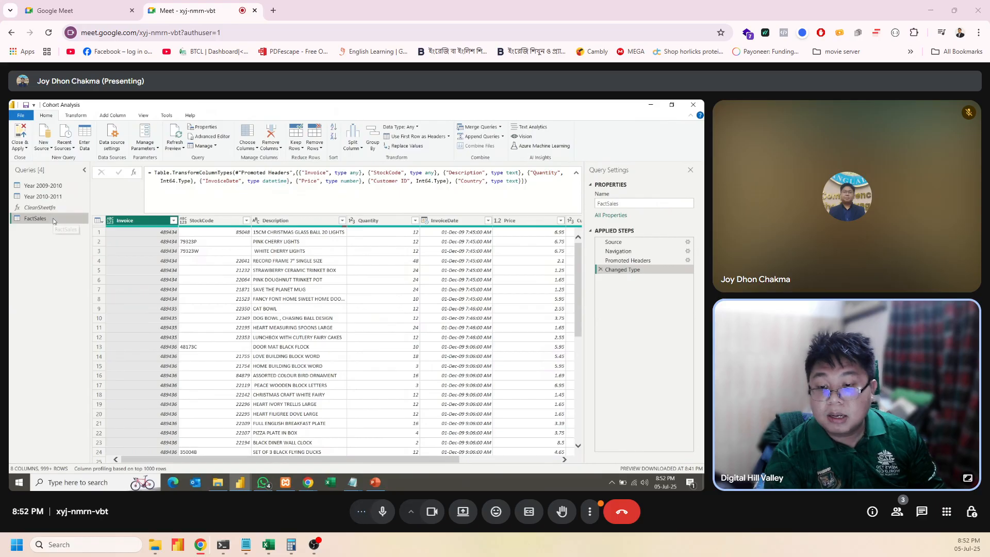
# Delete the Changed Type, Promoted Headers and Navigation steps from FactSales, keeping only the Source step.
pyautogui.click(601, 269)
pyautogui.click(601, 261)
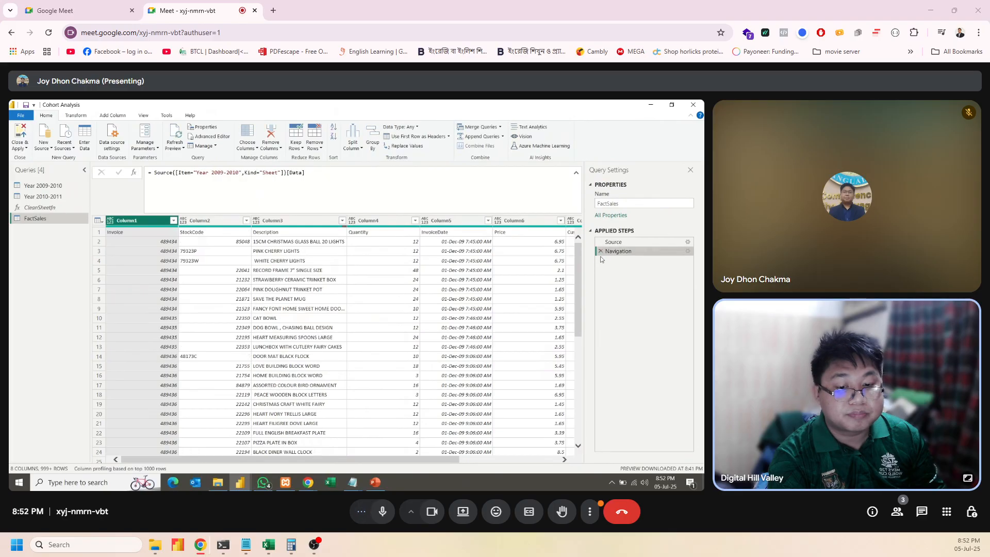
pyautogui.click(600, 251)
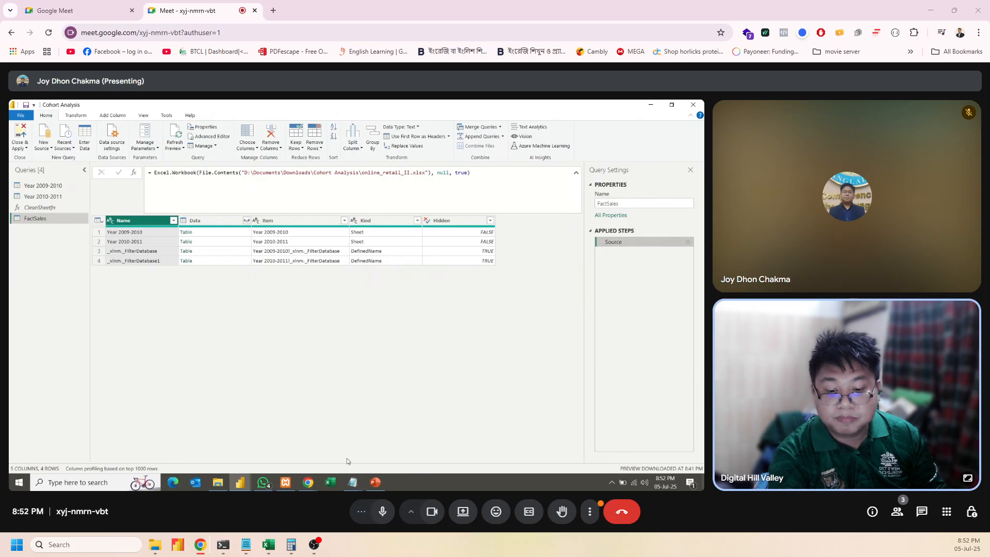
# Consult the Cohort Analysis Steps notes in Notepad, then filter the FactSales Kind column to keep only Sheet rows.
pyautogui.moveTo(352, 483)
pyautogui.click(455, 410)
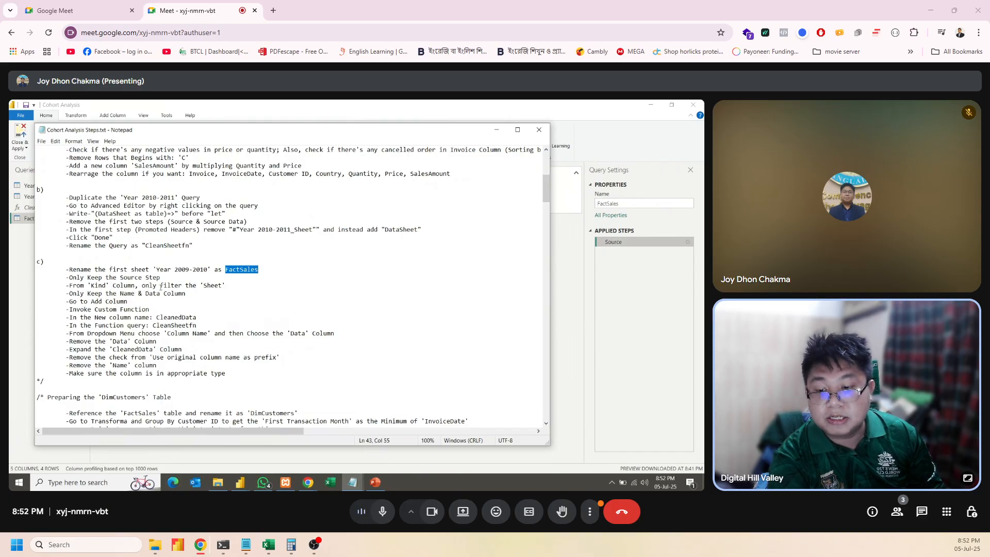
pyautogui.click(10, 292)
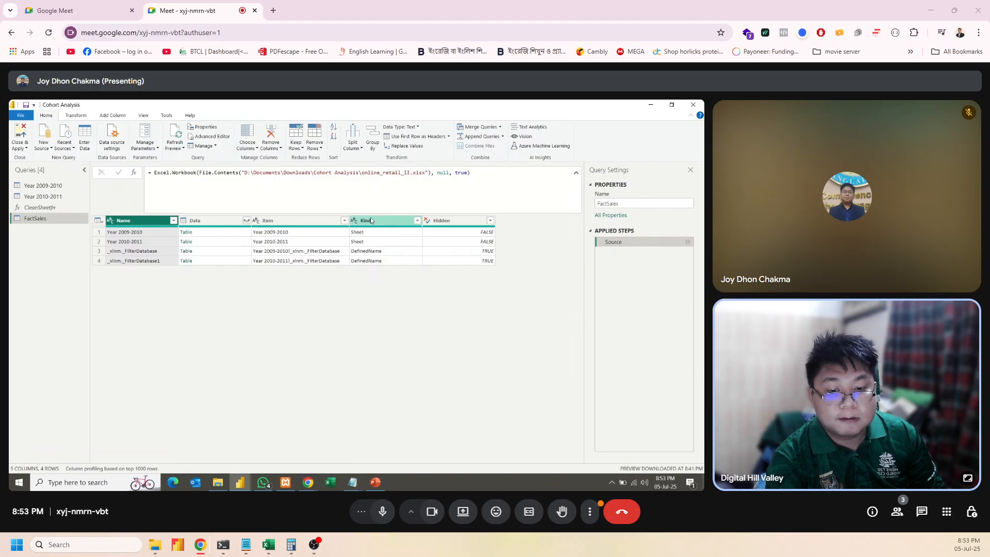
pyautogui.click(417, 222)
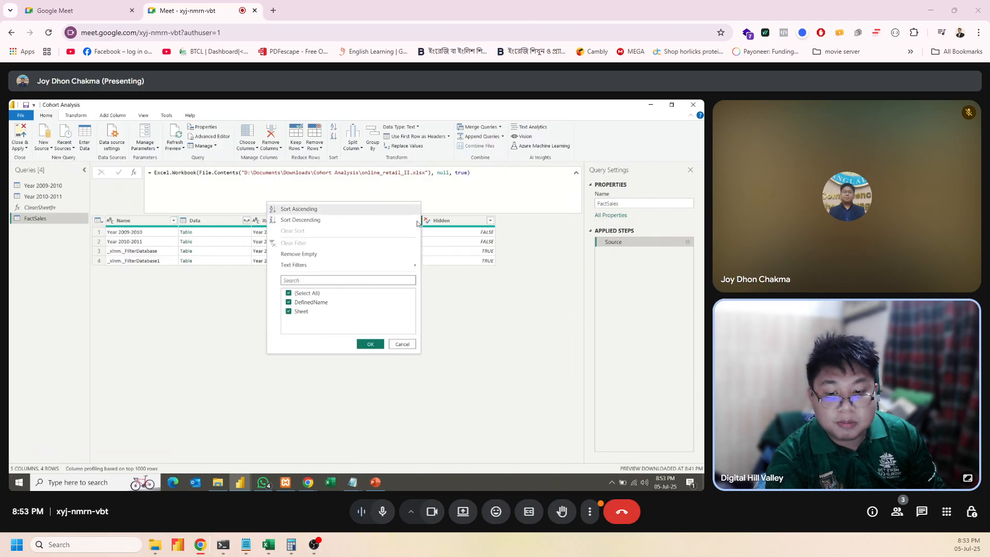
pyautogui.click(289, 303)
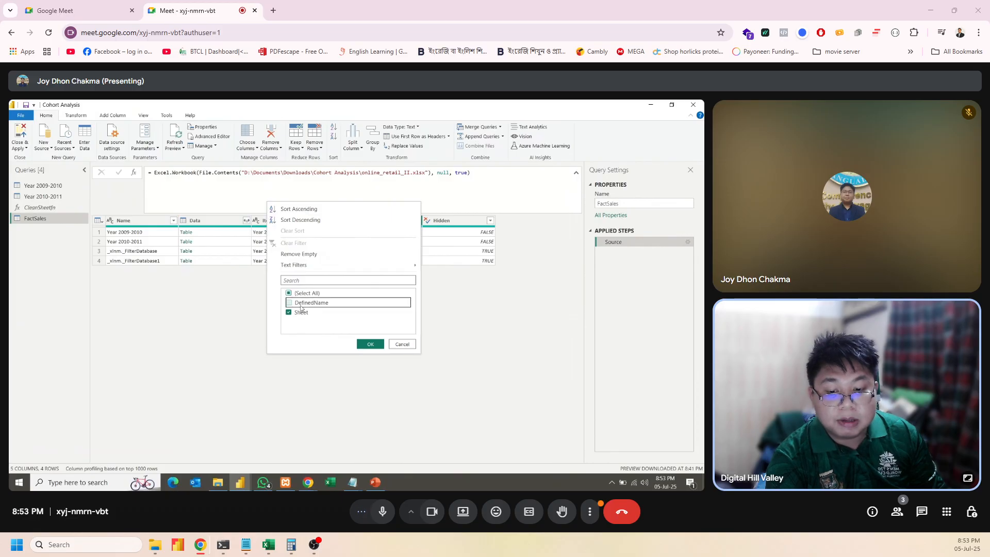
pyautogui.click(370, 344)
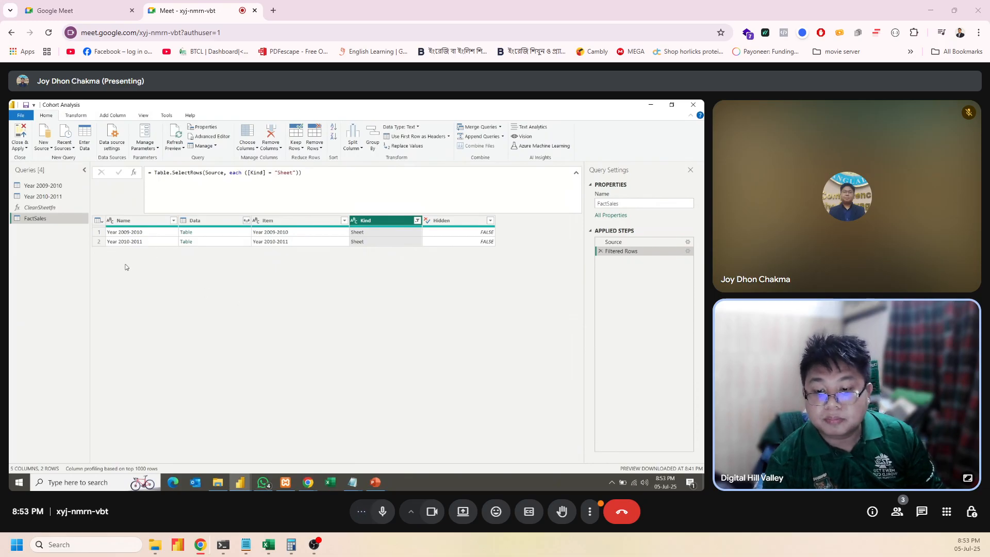
# Check the notes in Notepad and remove the Item, Kind and Hidden columns from FactSales, keeping Name and Data.
pyautogui.click(363, 481)
pyautogui.click(499, 446)
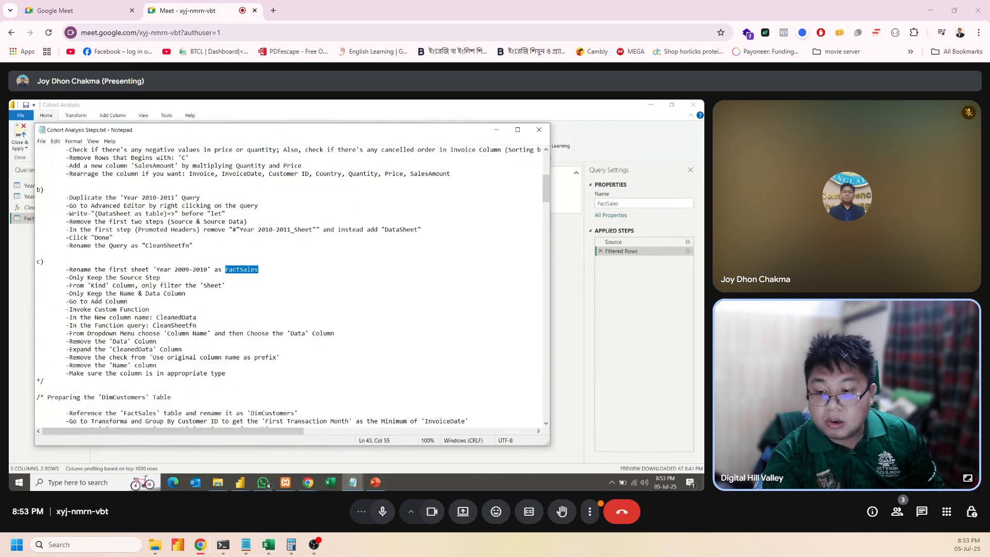
pyautogui.click(30, 295)
pyautogui.moveTo(271, 220); pyautogui.dragTo(317, 216)
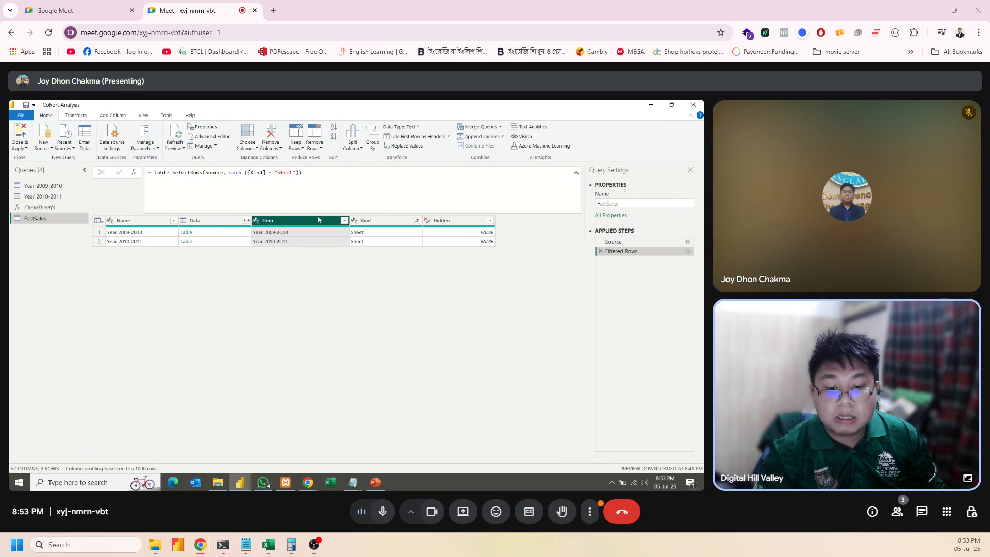
pyautogui.keyDown('shift'); pyautogui.click(442, 221); pyautogui.keyUp('shift')
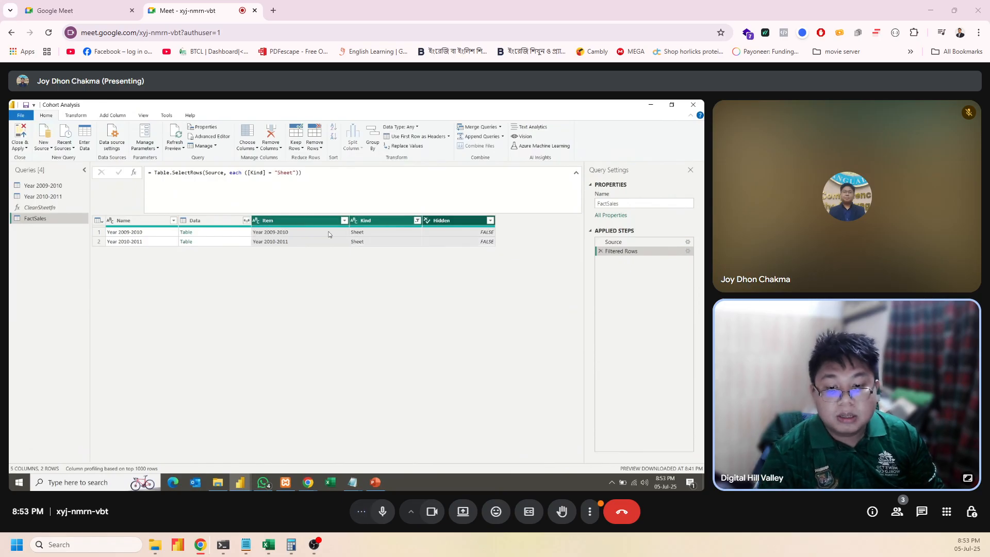
pyautogui.rightClick(316, 221)
pyautogui.click(347, 237)
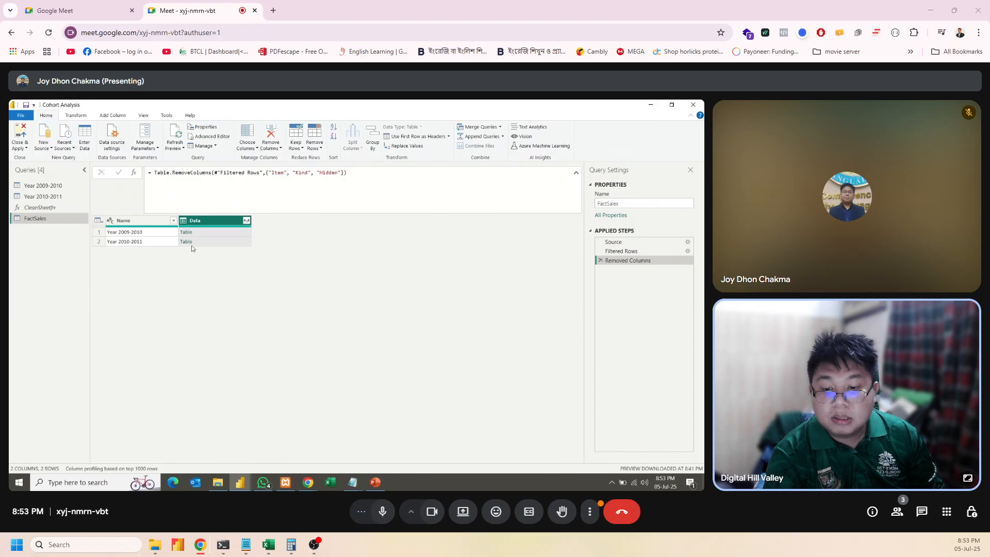
# Following the Notepad notes, invoke CleanSheetfn on the Data column as a new CleanedData column, and remove the Data column.
pyautogui.click(353, 483)
pyautogui.click(480, 435)
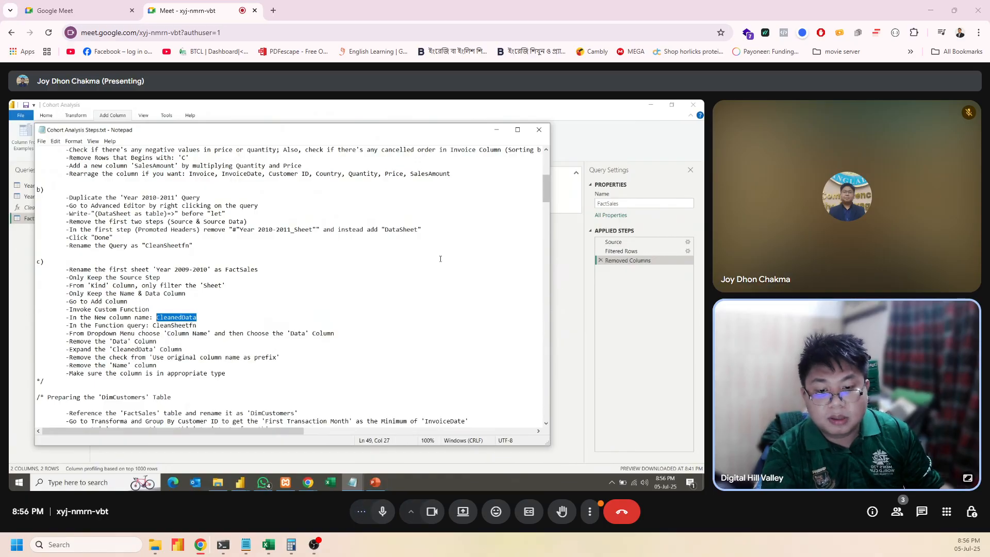
pyautogui.click(569, 368)
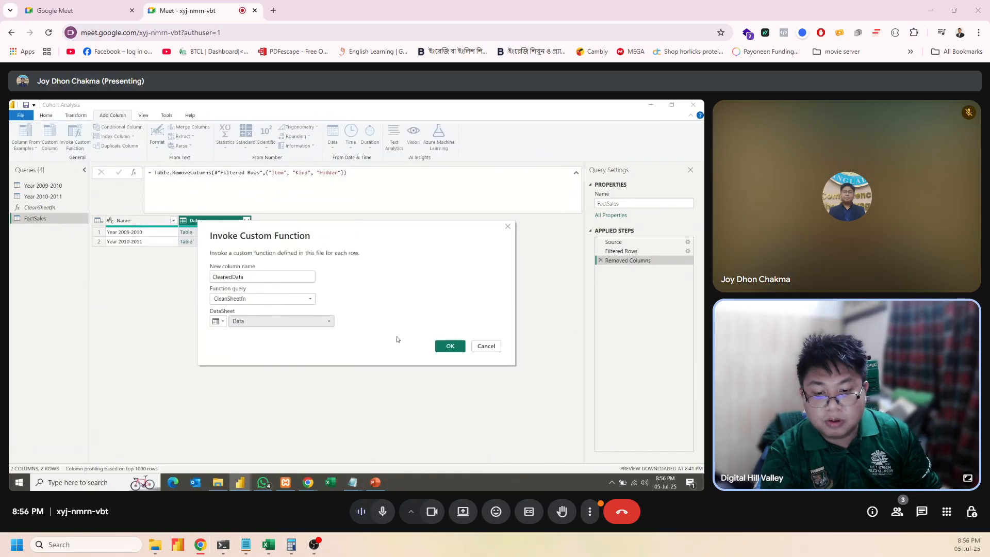
pyautogui.click(451, 346)
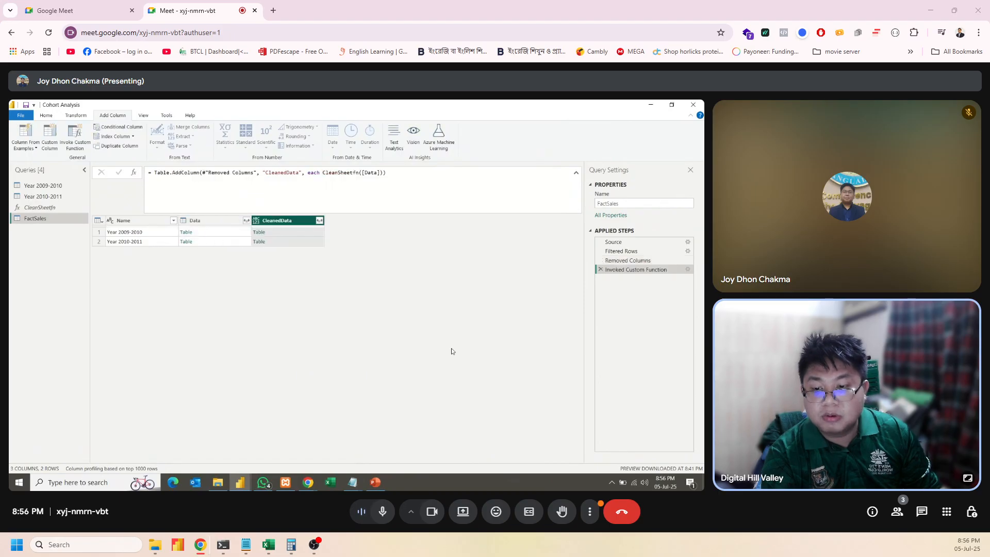
pyautogui.rightClick(223, 224)
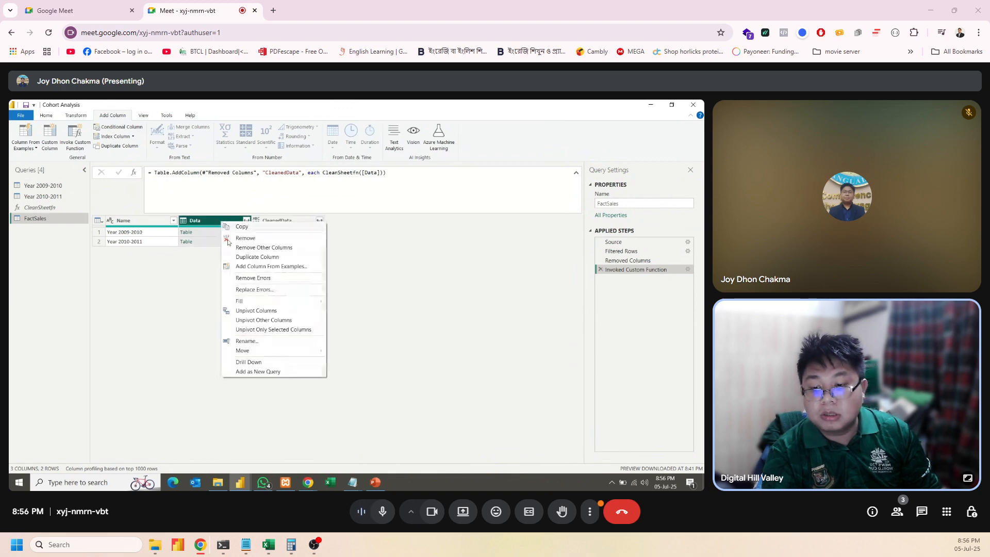
pyautogui.click(248, 238)
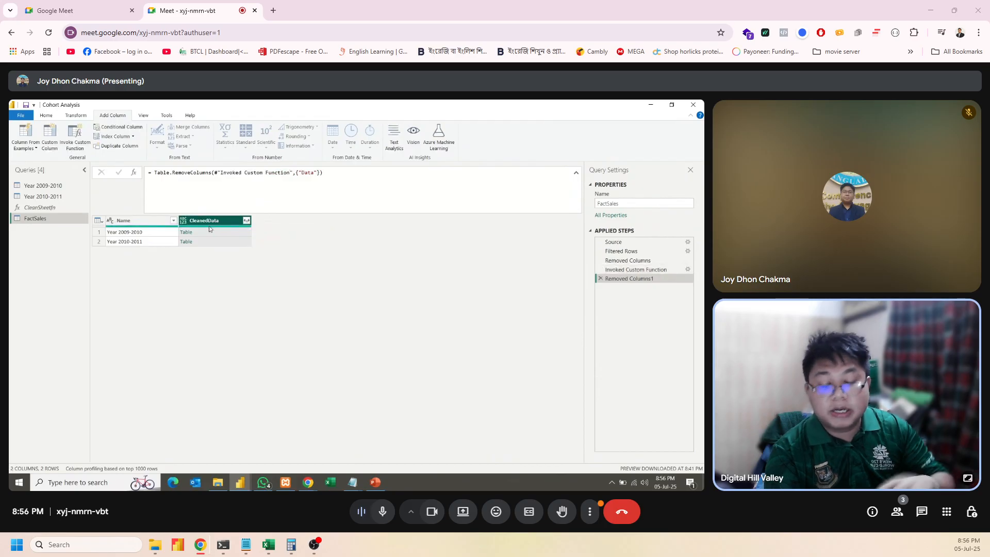
# Check the Notepad notes and expand all fields of the CleanedData column without using the original column name as prefix.
pyautogui.moveTo(210, 228)
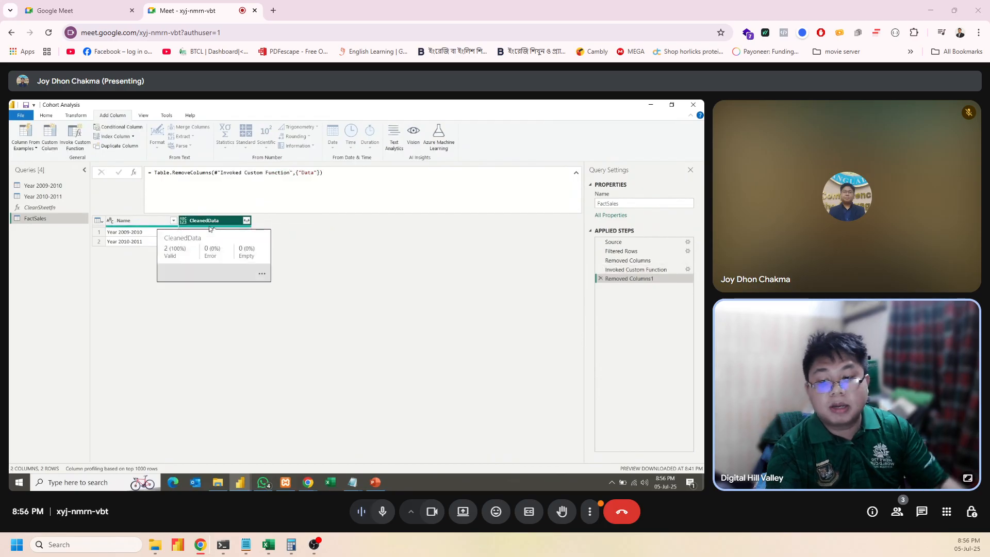
pyautogui.click(352, 482)
pyautogui.click(454, 434)
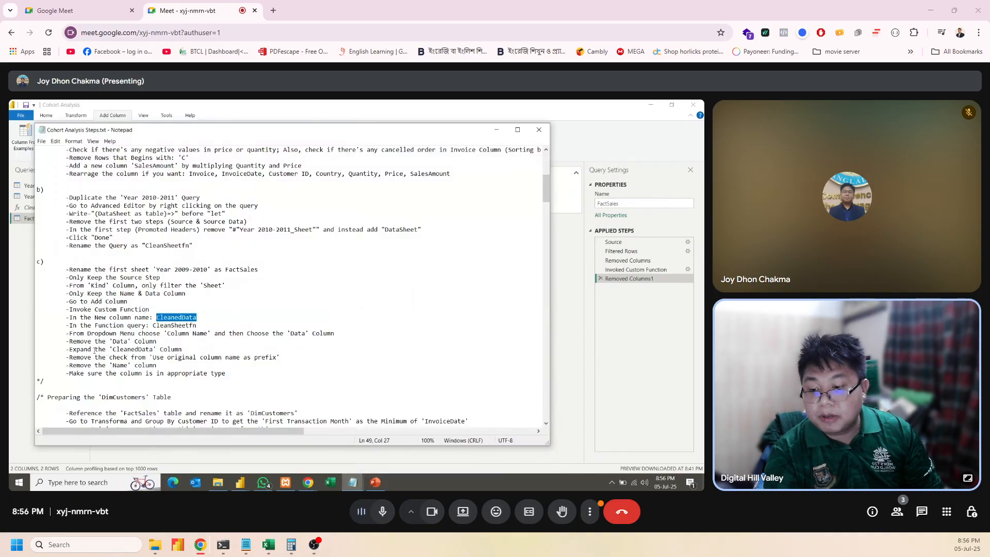
pyautogui.hotkey('alt', 'Tab')
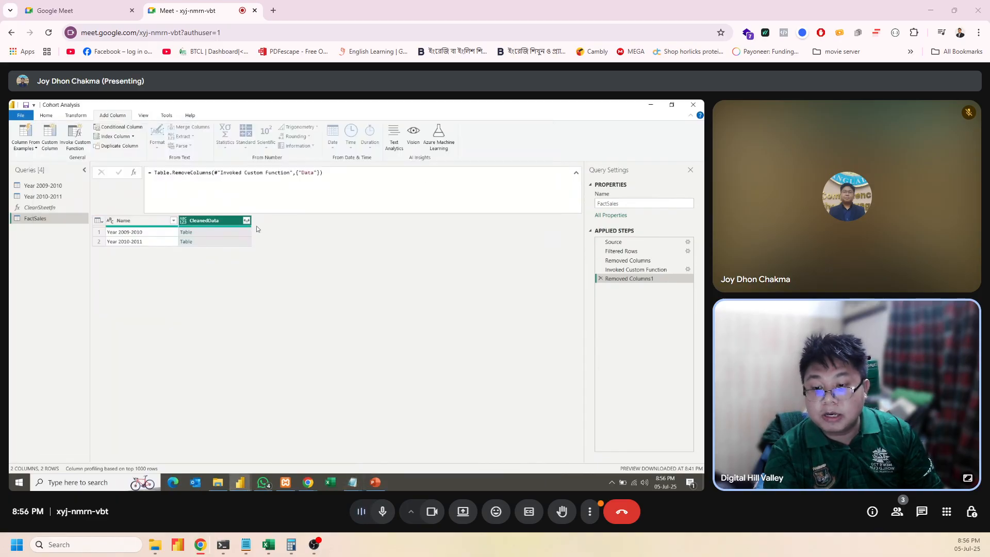
pyautogui.click(247, 221)
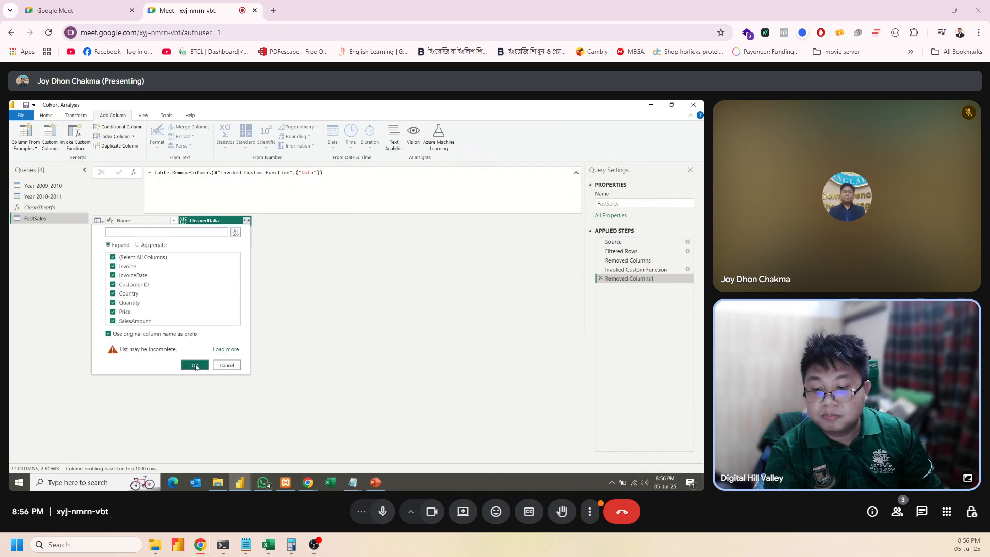
pyautogui.click(353, 483)
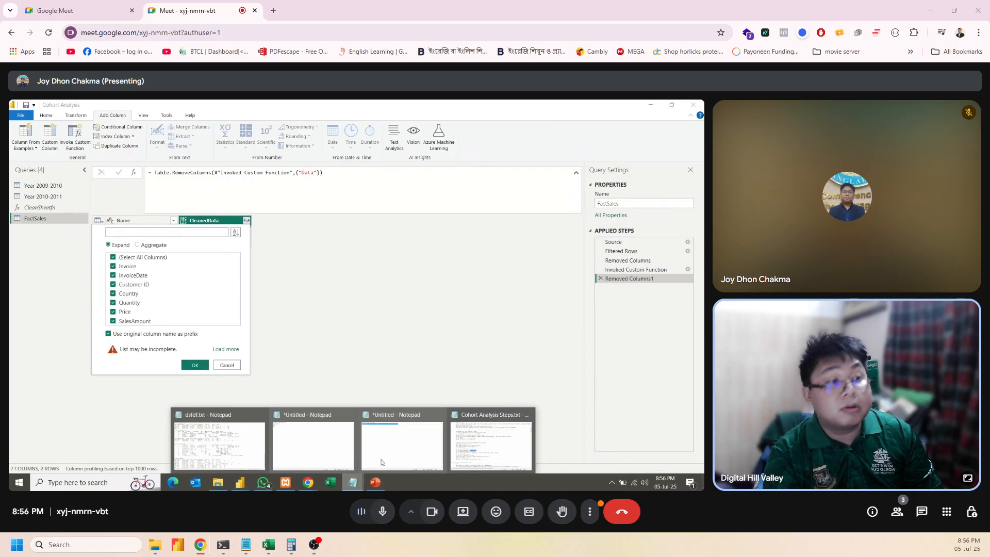
pyautogui.click(491, 436)
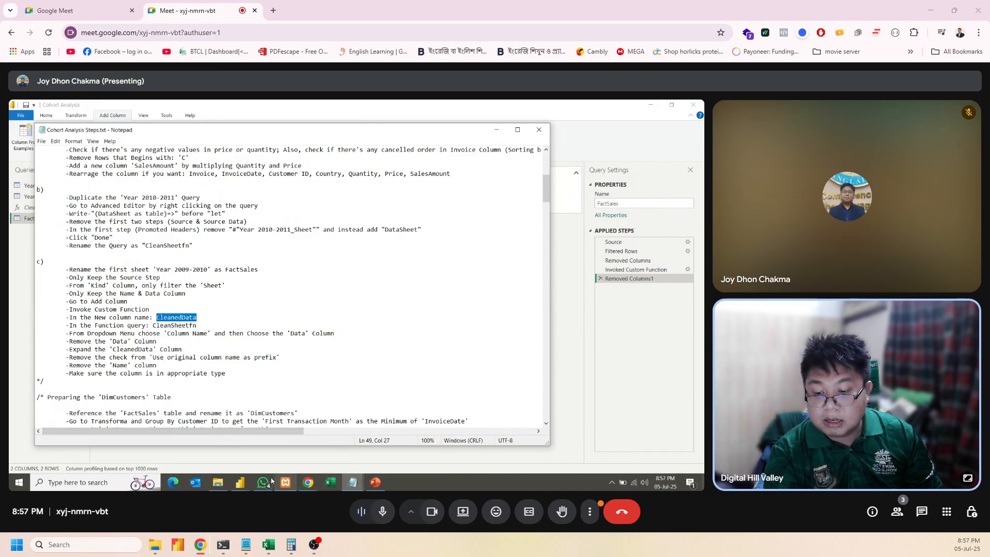
pyautogui.click(241, 484)
pyautogui.click(303, 440)
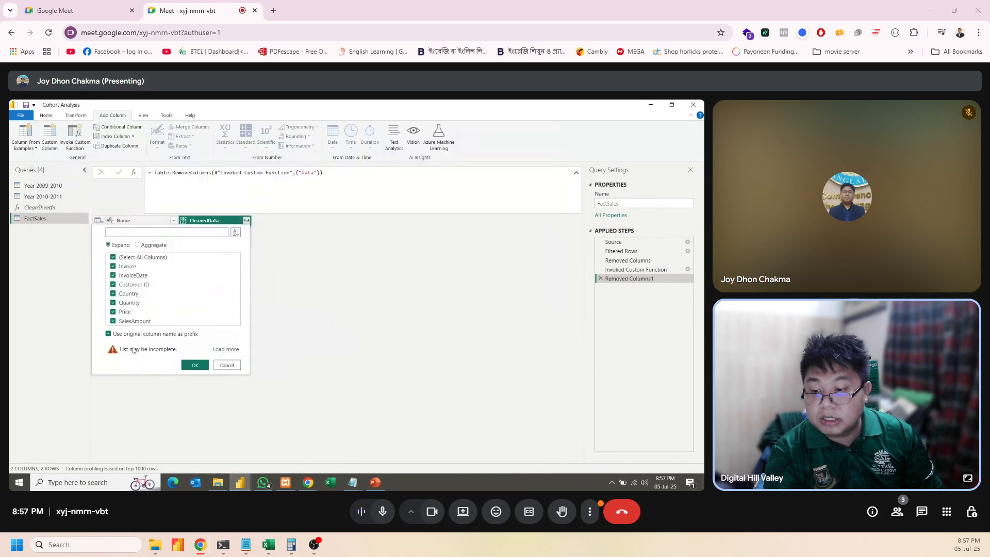
pyautogui.click(108, 334)
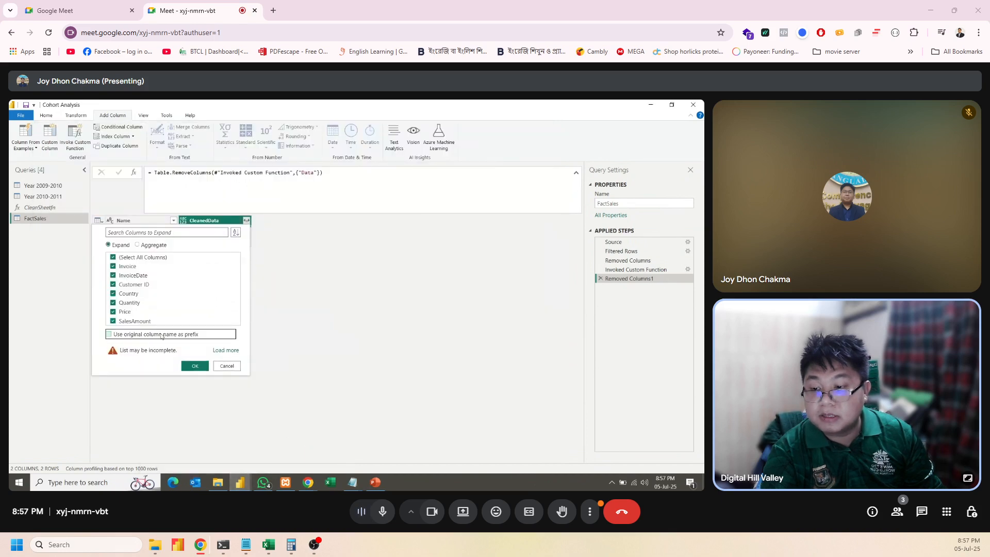
pyautogui.click(188, 365)
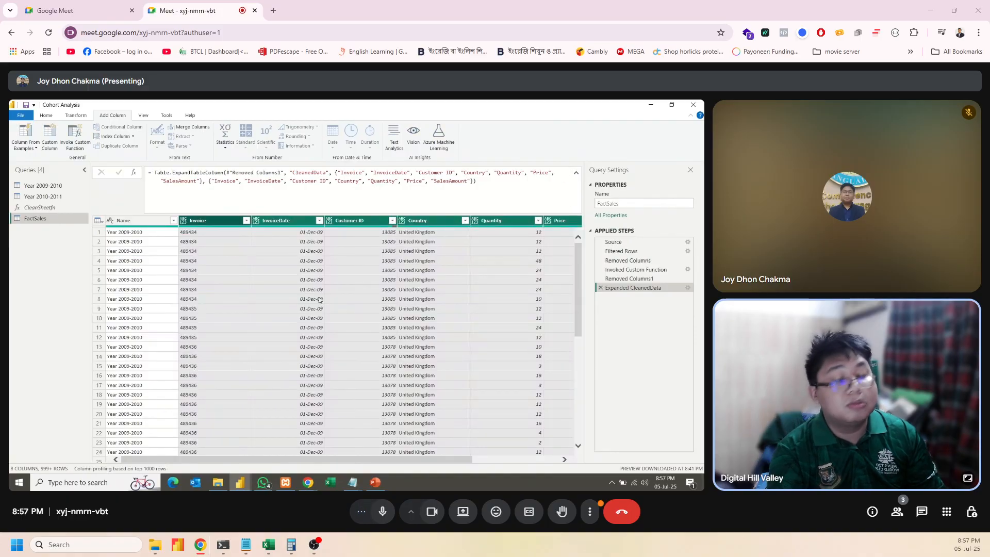
# Look through the expanded FactSales rows and read the remaining FactSales instructions in the Cohort Analysis Steps notes in Notepad.
pyautogui.click(332, 251)
pyautogui.scroll(-9, 365, 372)
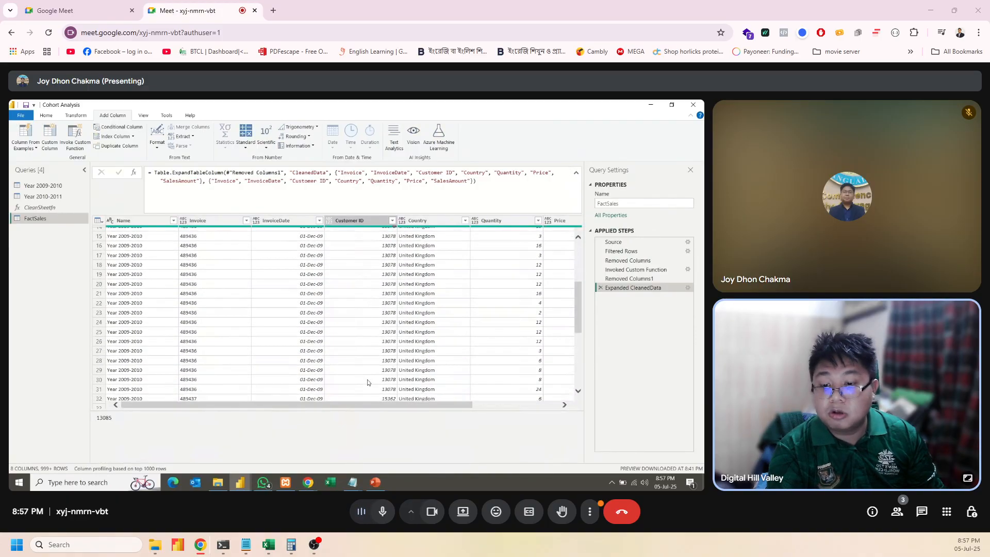
pyautogui.scroll(5, 367, 379)
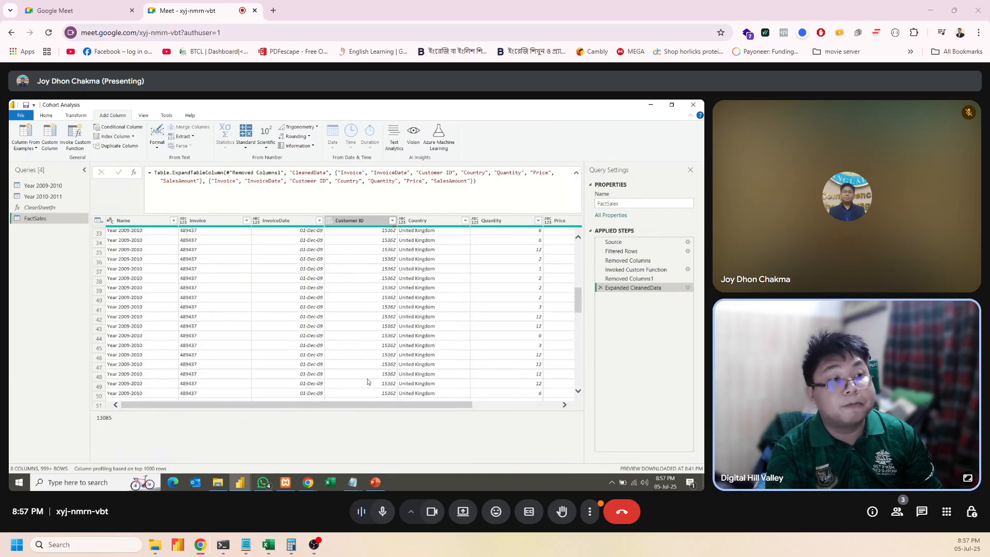
pyautogui.scroll(5, 366, 376)
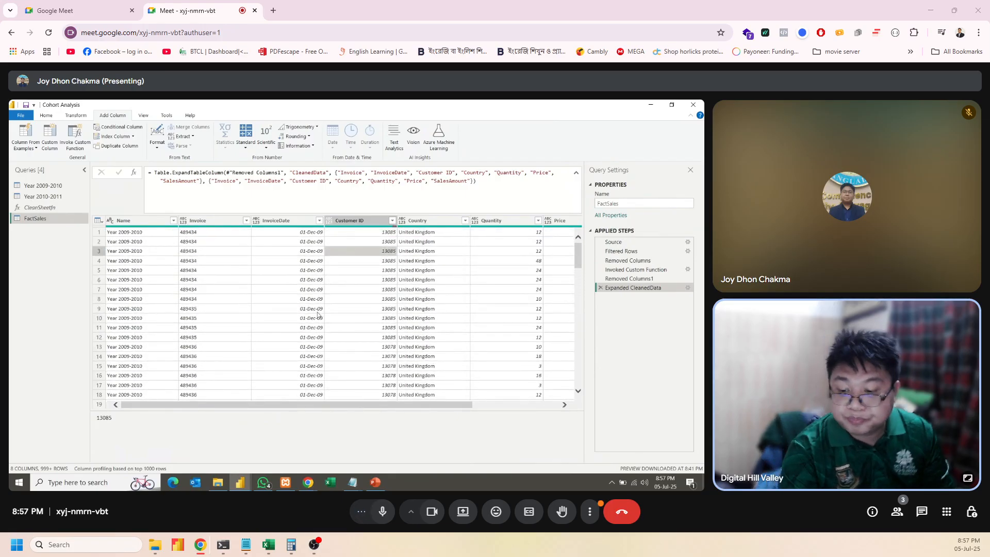
pyautogui.moveTo(352, 484)
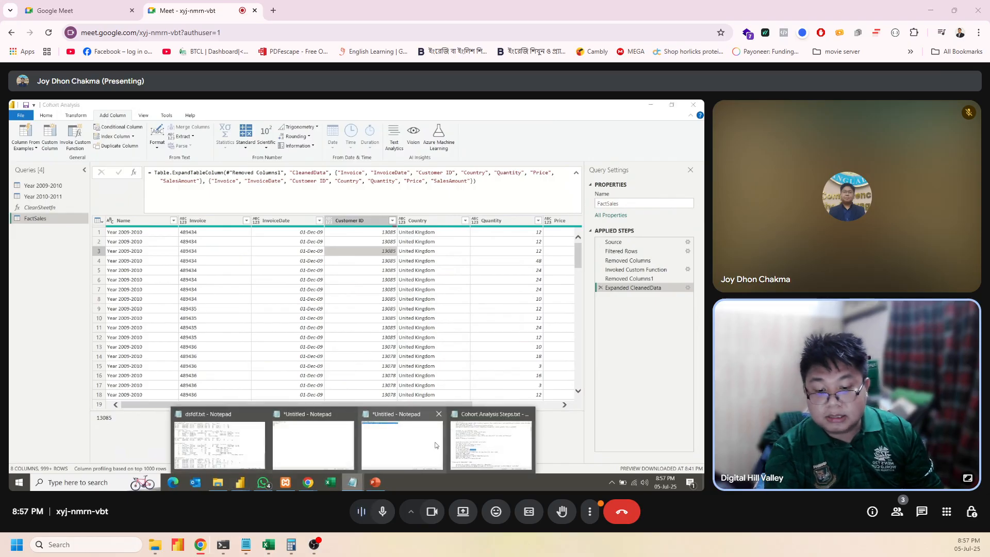
pyautogui.click(499, 451)
pyautogui.scroll(-3, 244, 356)
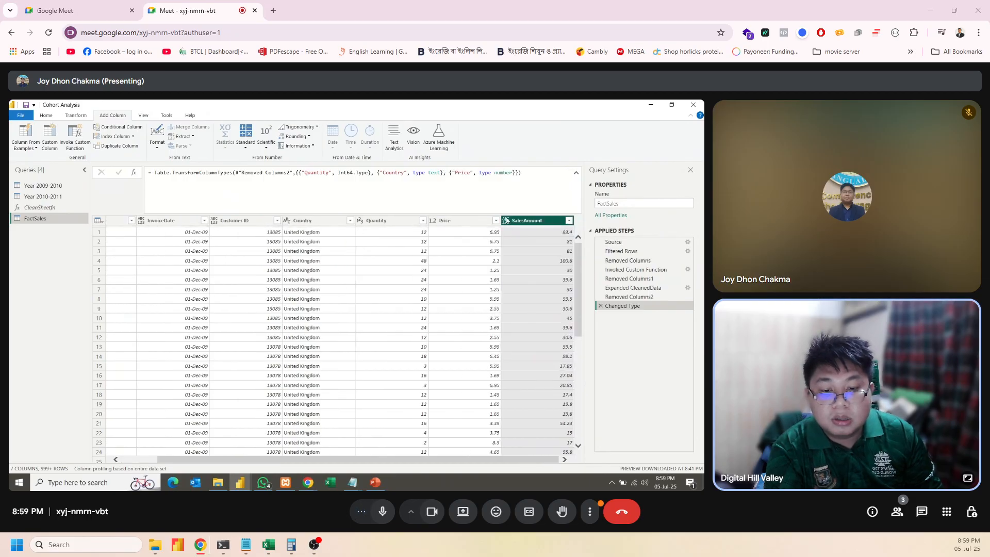
# Set the FactSales column SalesAmount to Decimal Number, and Invoice and InvoiceDate to Text.
pyautogui.click(518, 232)
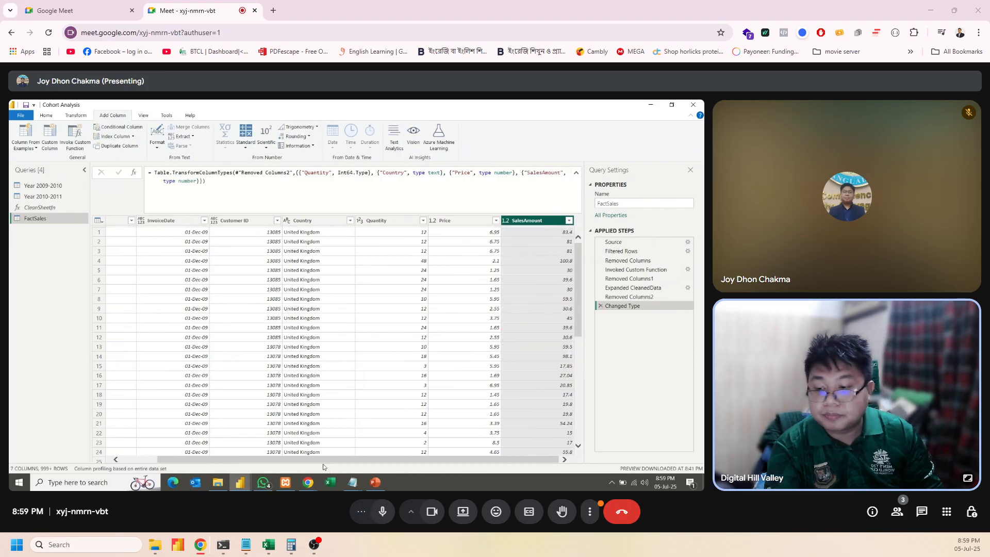
pyautogui.moveTo(312, 459); pyautogui.dragTo(110, 373)
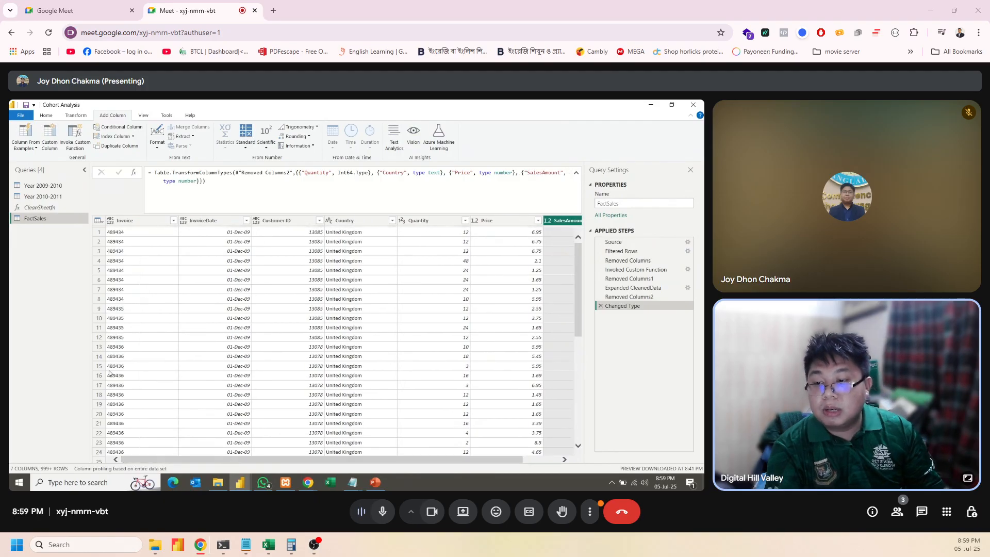
pyautogui.click(111, 222)
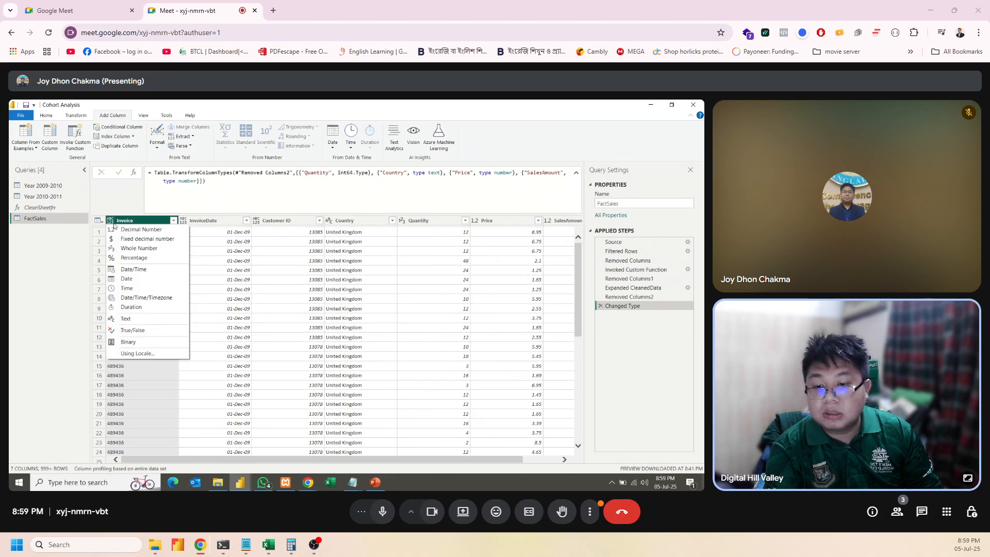
pyautogui.click(124, 320)
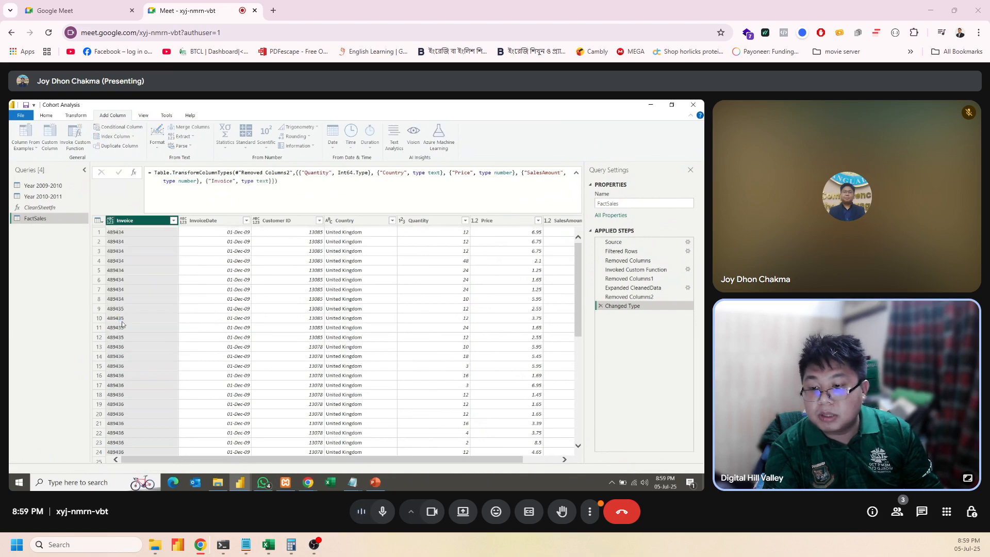
pyautogui.click(185, 220)
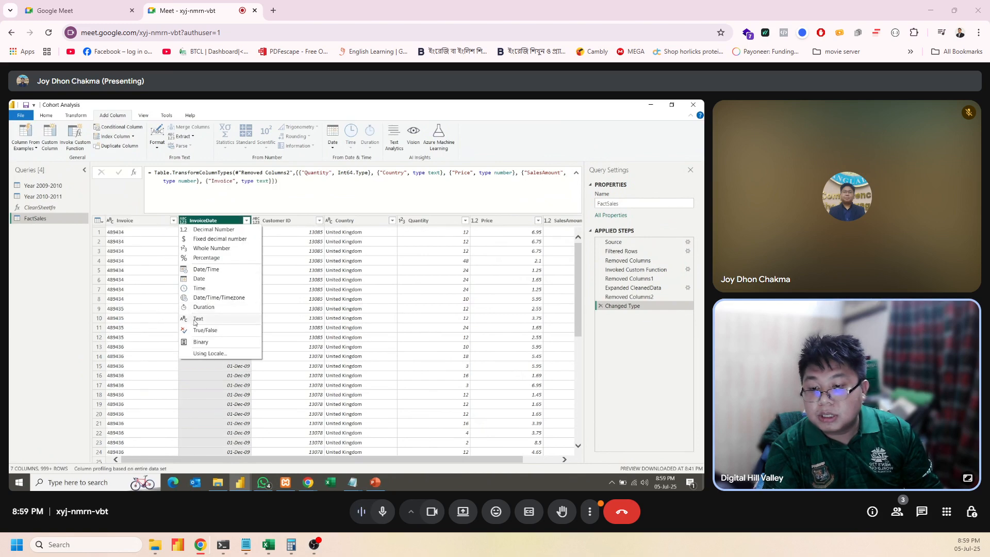
pyautogui.click(195, 320)
pyautogui.click(257, 221)
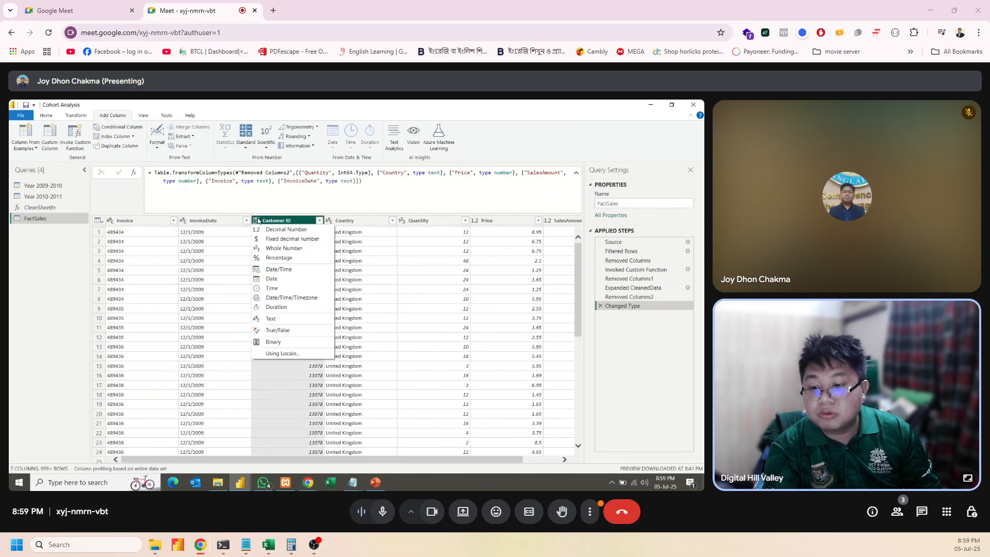
# Try to change the InvoiceDate column to the Date type, and discard the Changed Type step of FactSales.
pyautogui.click(187, 220)
pyautogui.click(186, 221)
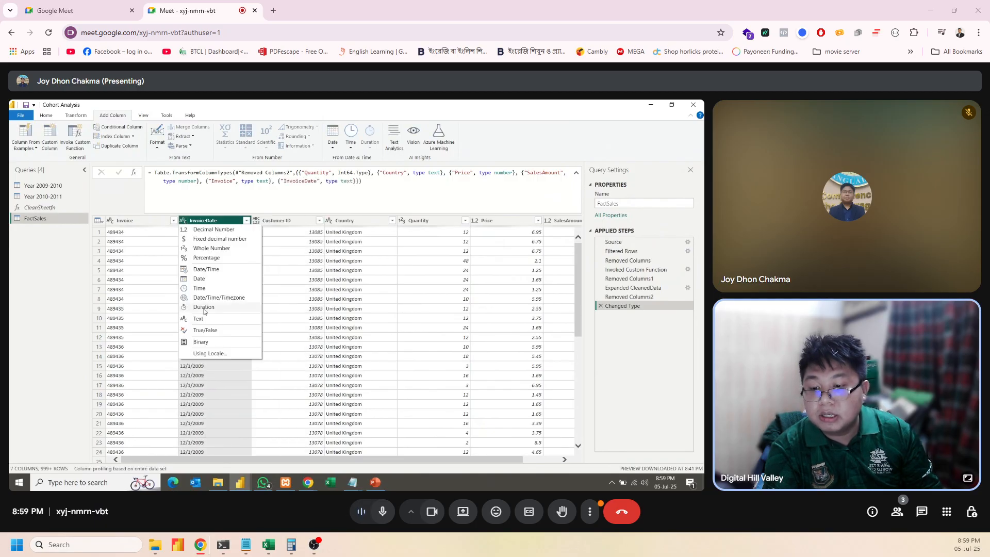
pyautogui.click(201, 279)
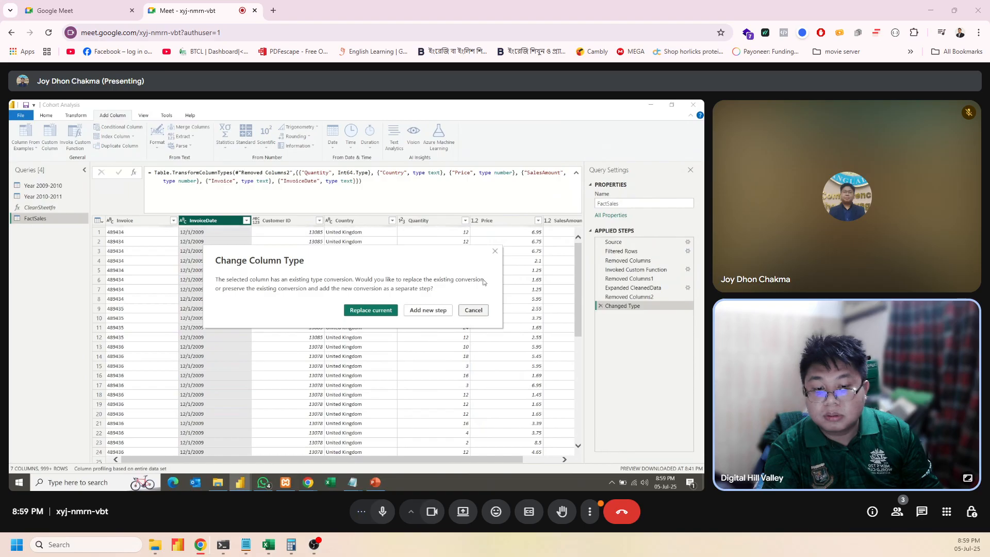
pyautogui.click(497, 251)
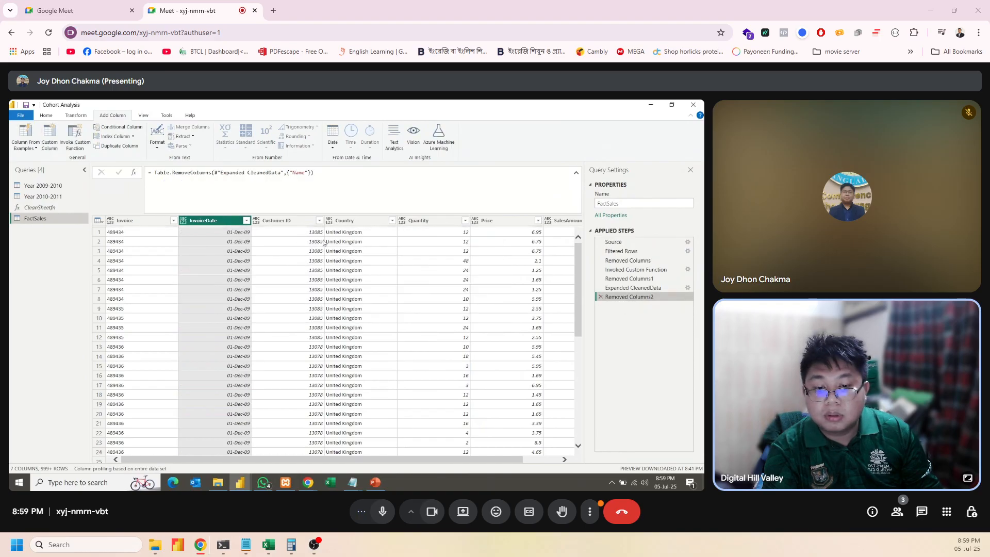
# Set the data types of FactSales: Invoice, Customer ID and Country as Text, and InvoiceDate as Date.
pyautogui.click(110, 220)
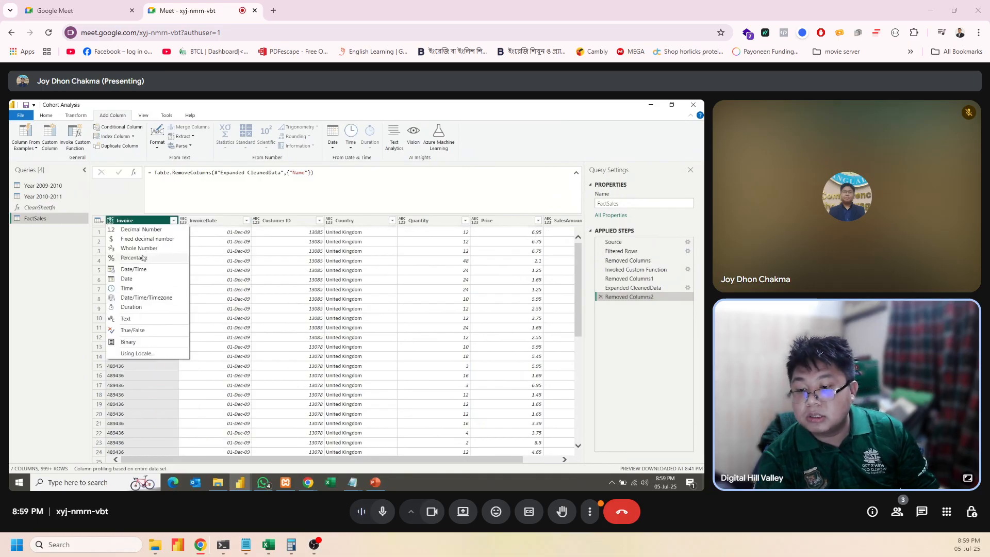
pyautogui.click(126, 319)
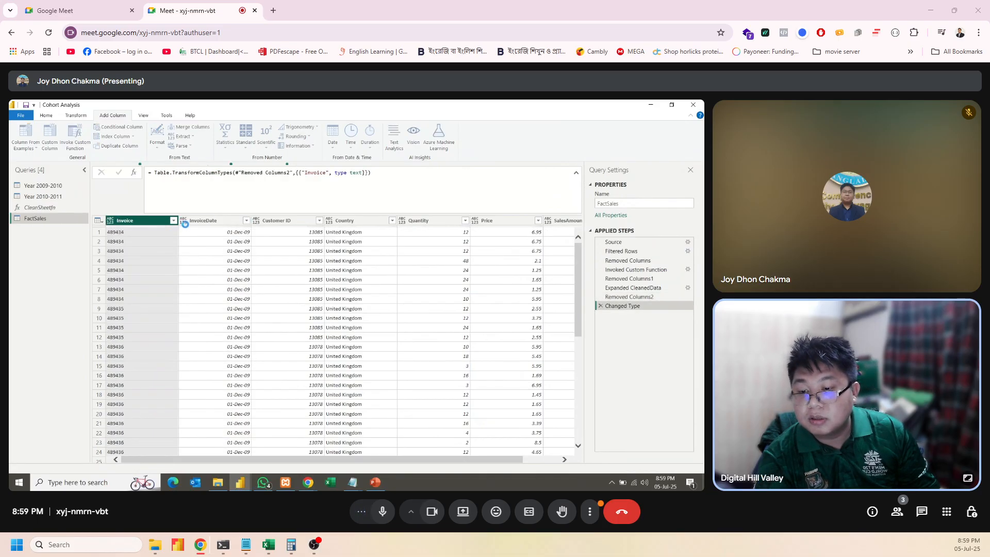
pyautogui.click(184, 221)
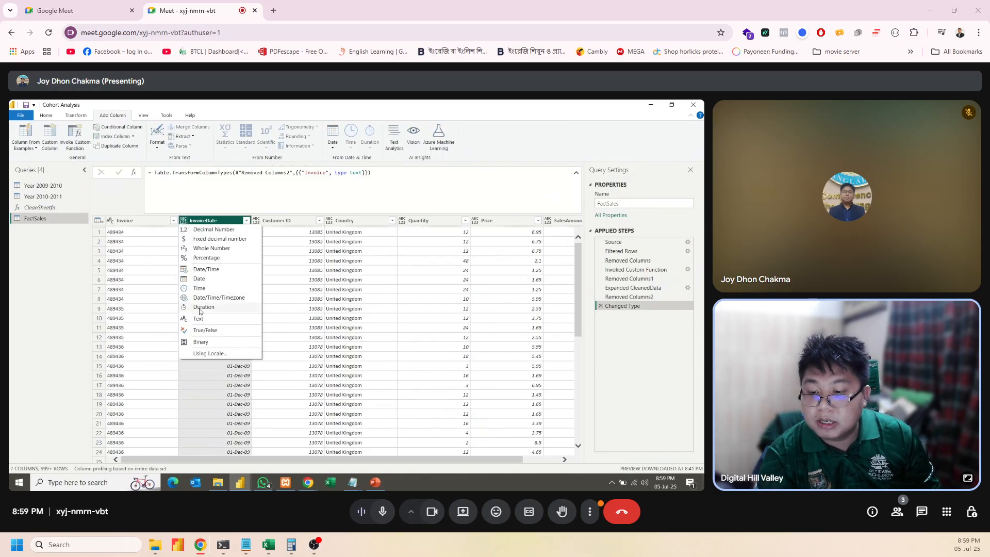
pyautogui.click(200, 278)
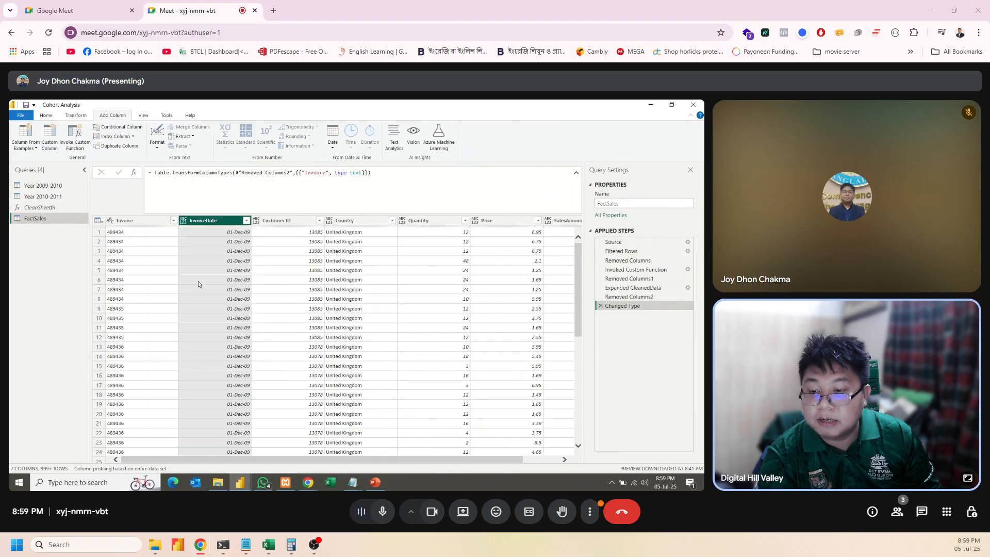
pyautogui.click(256, 220)
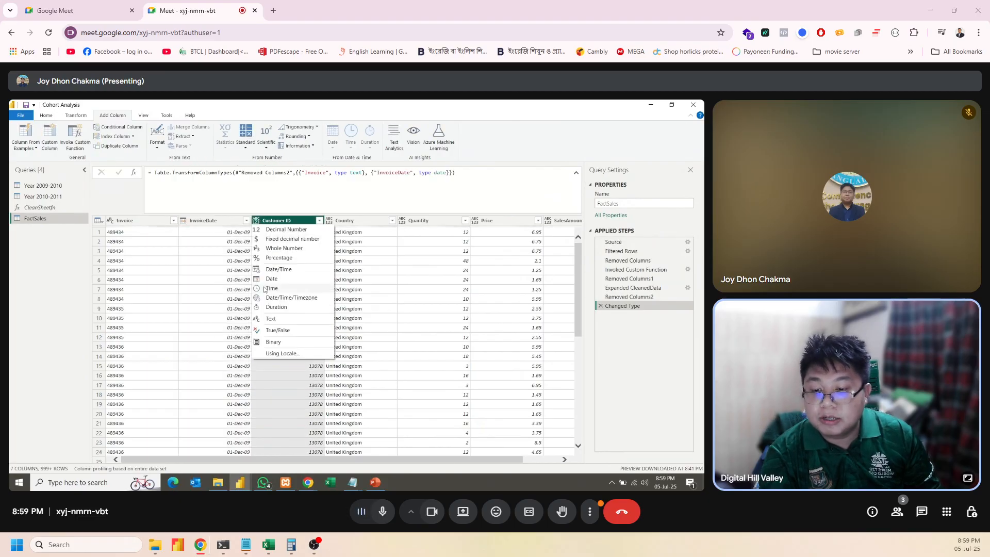
pyautogui.click(270, 319)
pyautogui.click(331, 222)
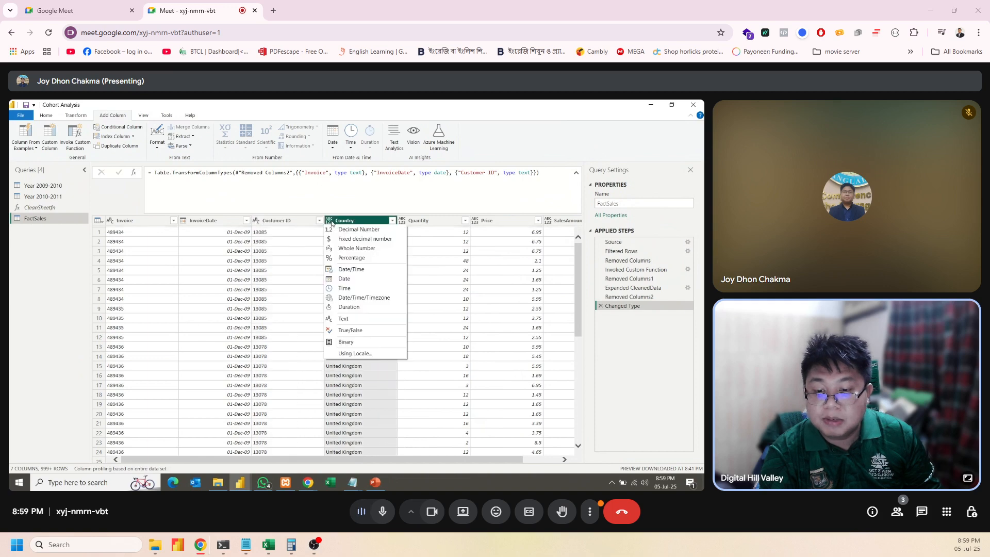
pyautogui.click(344, 320)
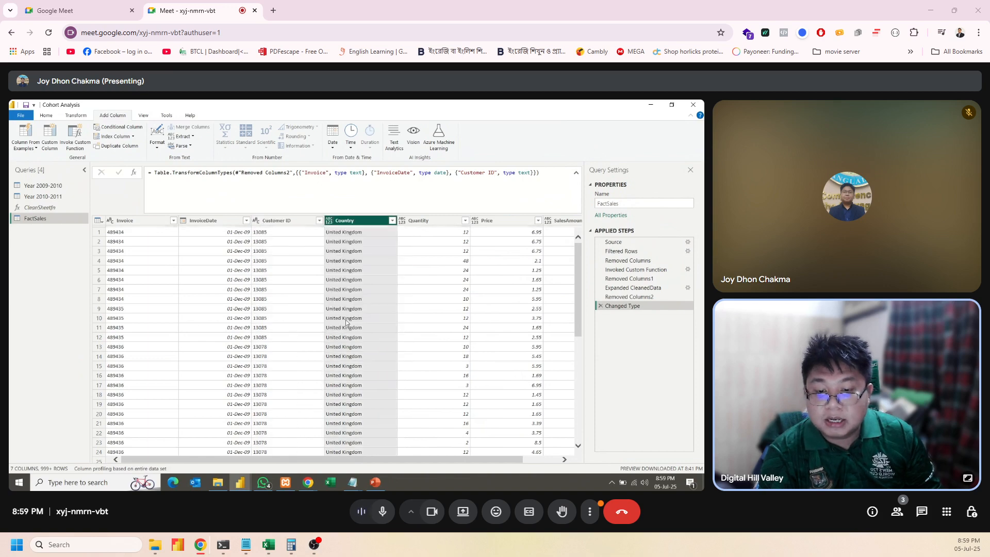
# Set the Quantity column to Whole Number, and the Price and SalesAmount columns to Decimal Number.
pyautogui.click(401, 221)
pyautogui.click(401, 222)
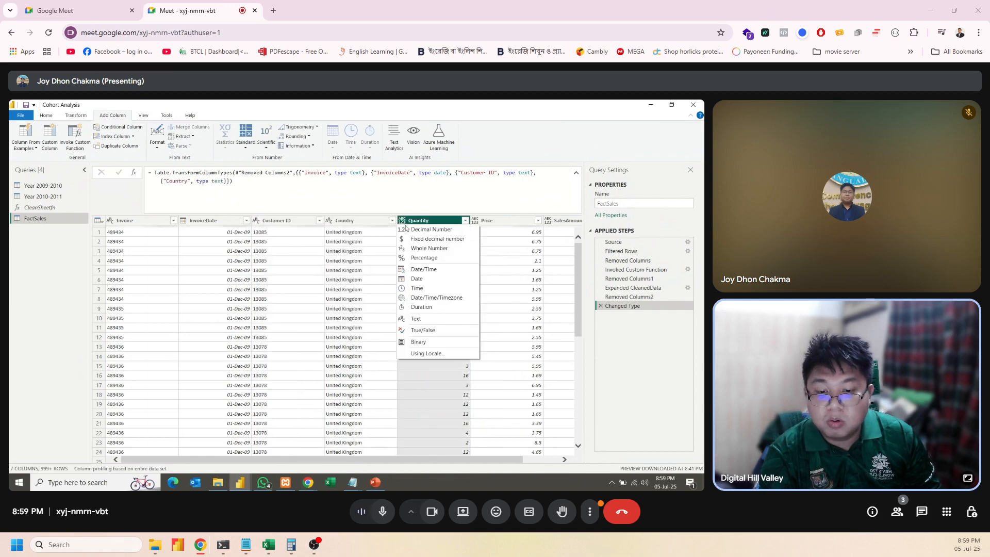
pyautogui.click(423, 248)
pyautogui.click(475, 222)
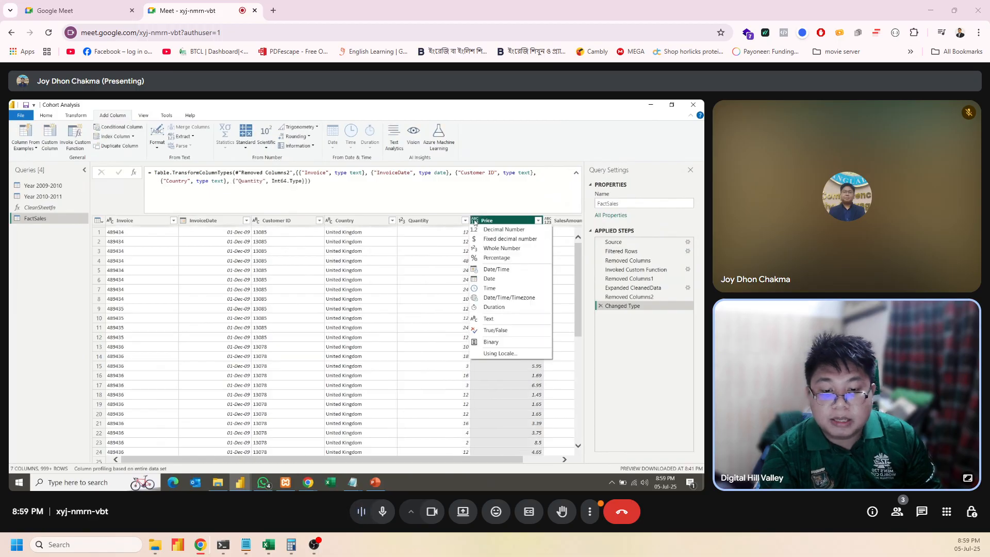
pyautogui.click(495, 229)
pyautogui.moveTo(493, 463); pyautogui.dragTo(530, 463)
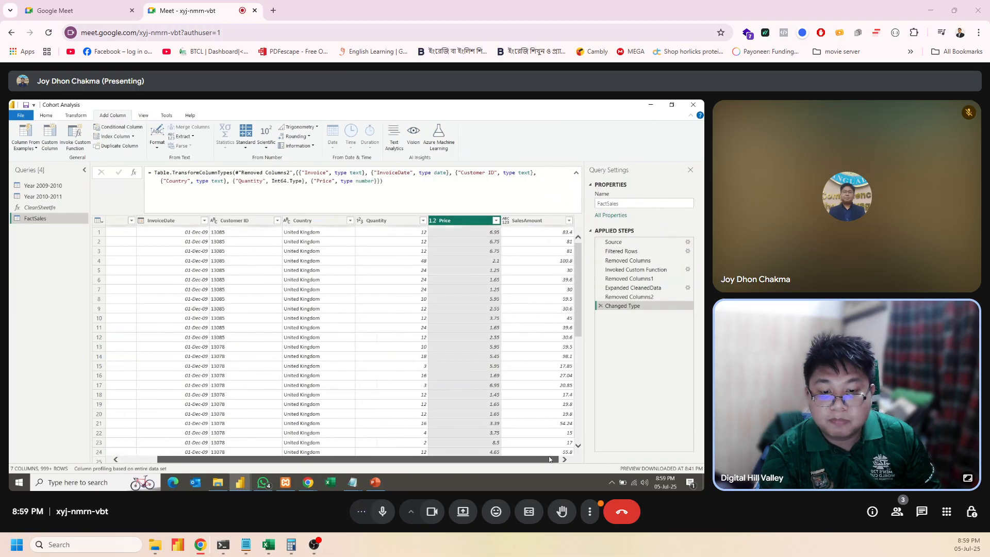
pyautogui.click(506, 222)
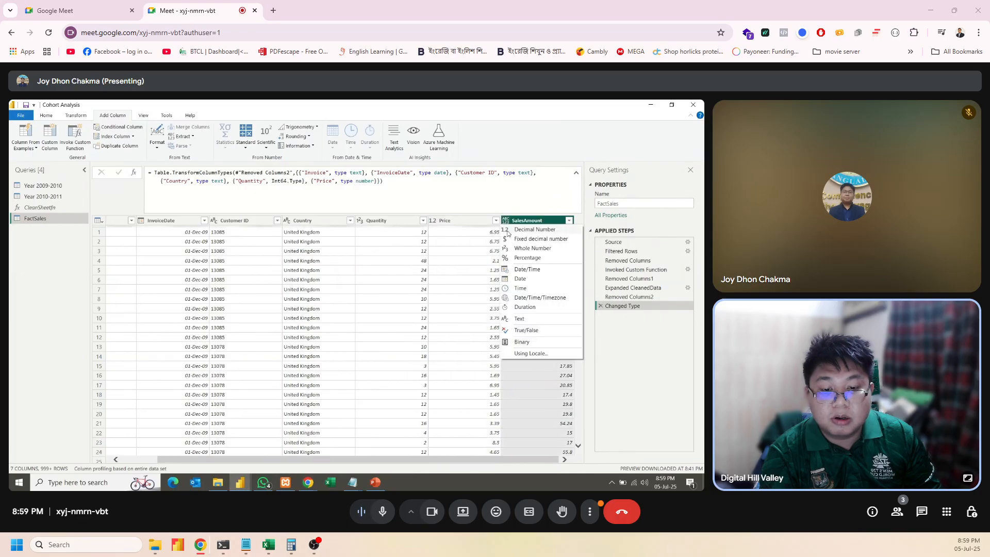
pyautogui.click(508, 232)
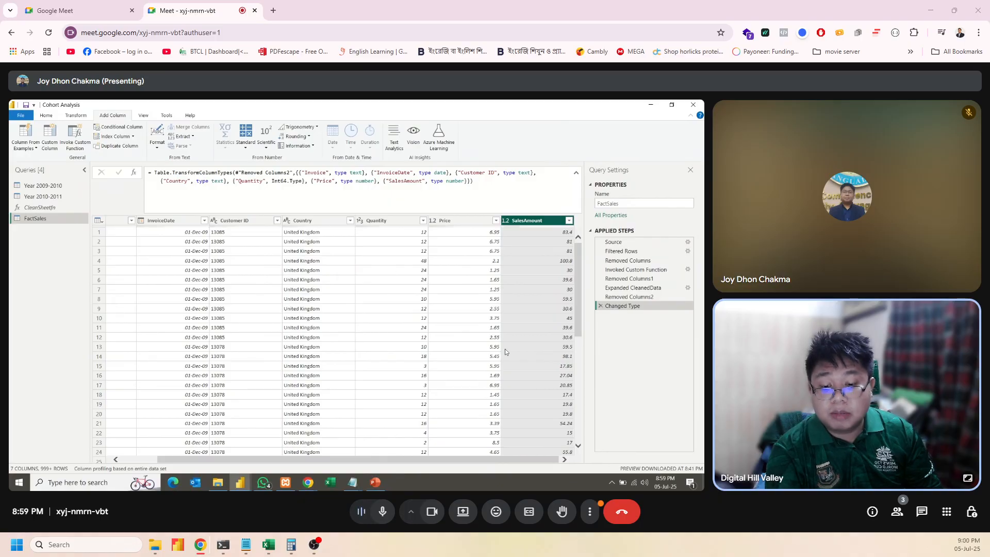
pyautogui.moveTo(426, 460); pyautogui.dragTo(390, 462)
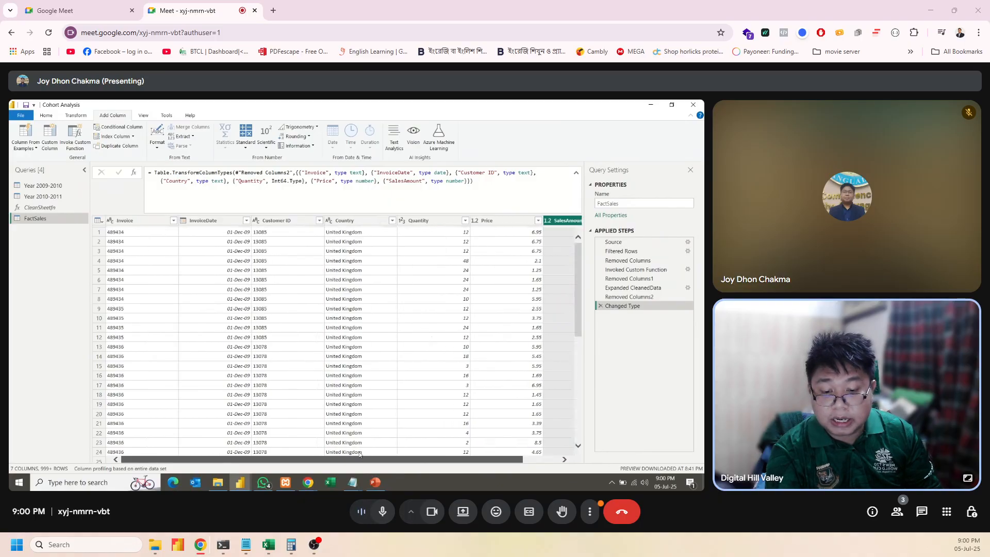
# Check the DimCustomers instructions in the Notepad notes and delete the Year 2009-2010 query.
pyautogui.click(353, 483)
pyautogui.click(489, 445)
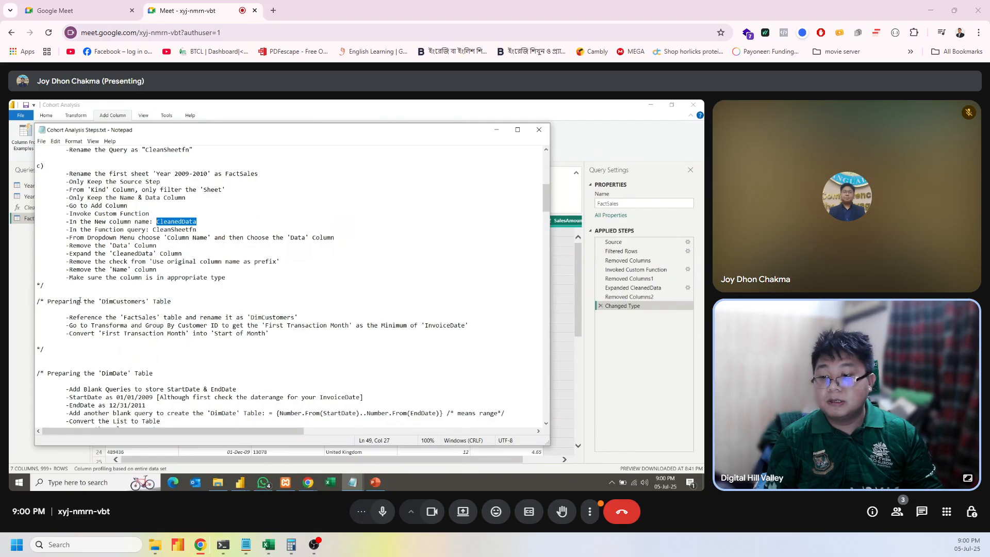
pyautogui.click(14, 269)
pyautogui.click(53, 185)
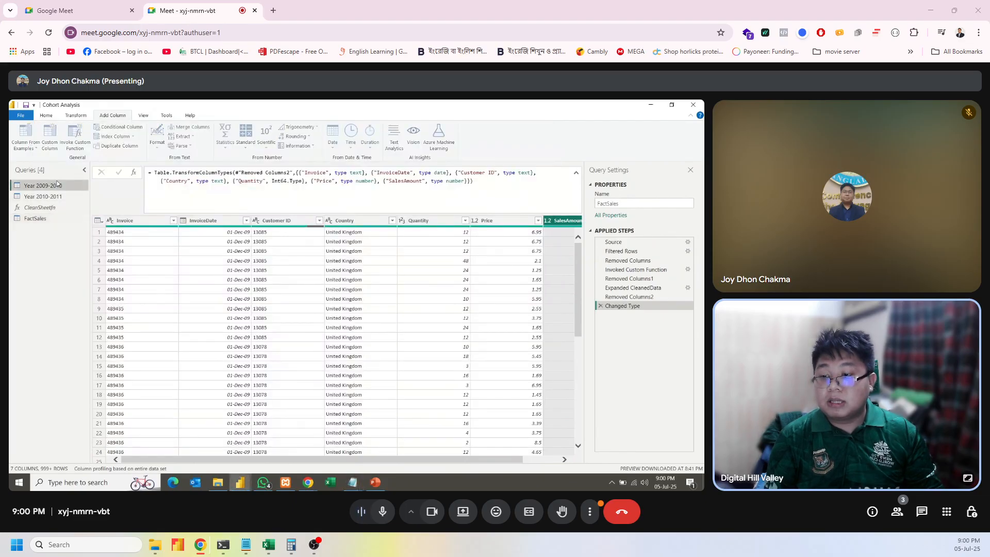
pyautogui.rightClick(52, 186)
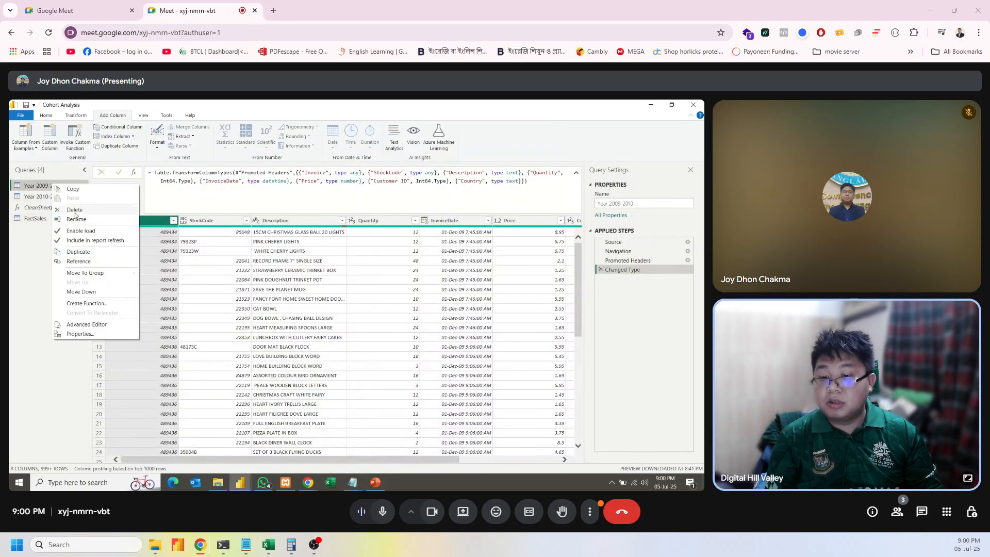
pyautogui.click(83, 209)
pyautogui.click(391, 310)
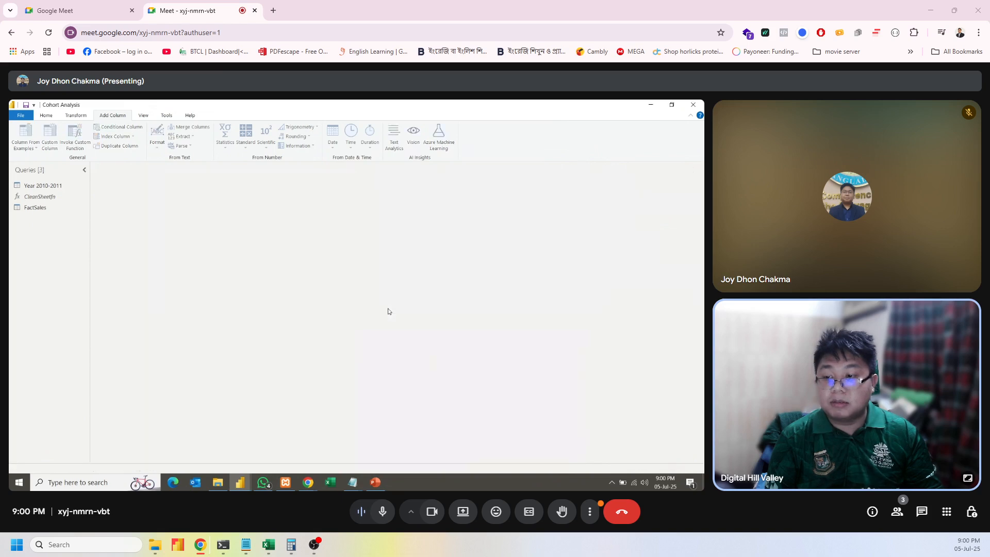
# Duplicate the FactSales query.
pyautogui.click(39, 208)
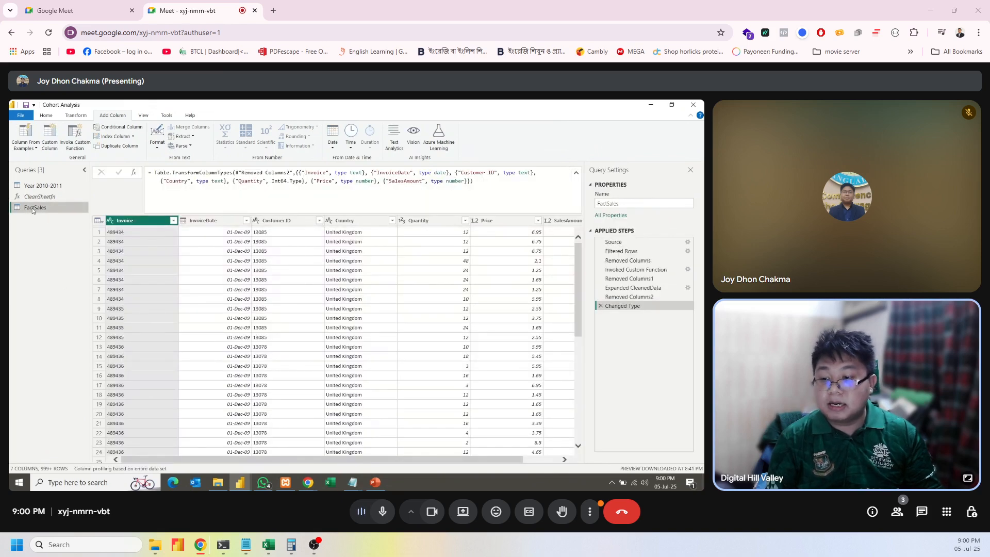
pyautogui.rightClick(32, 209)
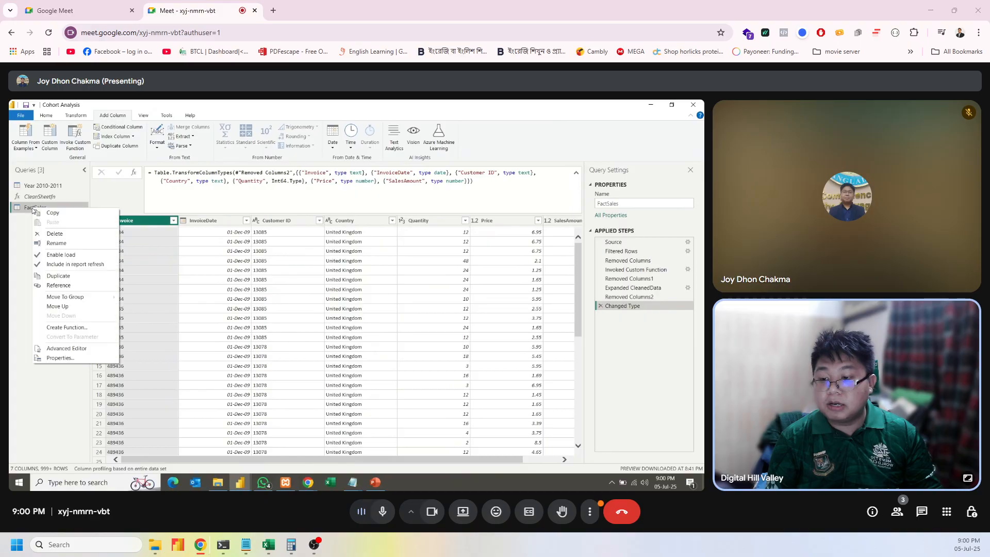
pyautogui.click(67, 287)
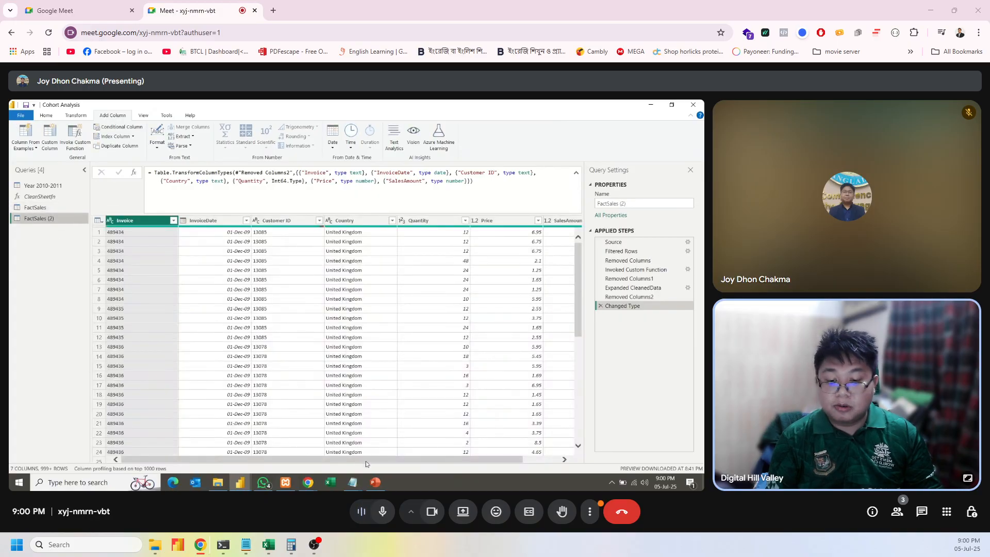
# Copy the name DimCustomers from the Notepad notes and rename the duplicated FactSales (2) query as DimCustomers.
pyautogui.moveTo(353, 483)
pyautogui.click(402, 441)
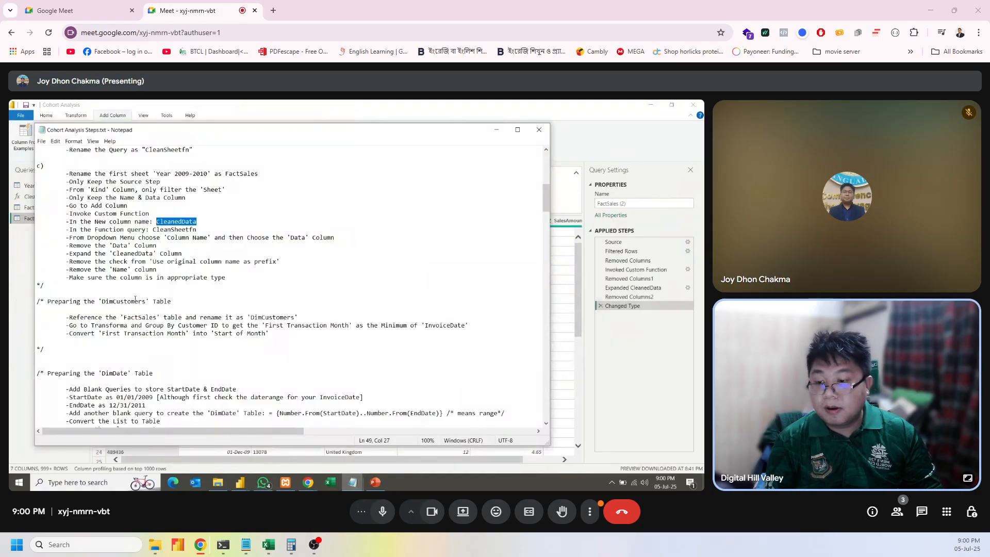
pyautogui.doubleClick(112, 303)
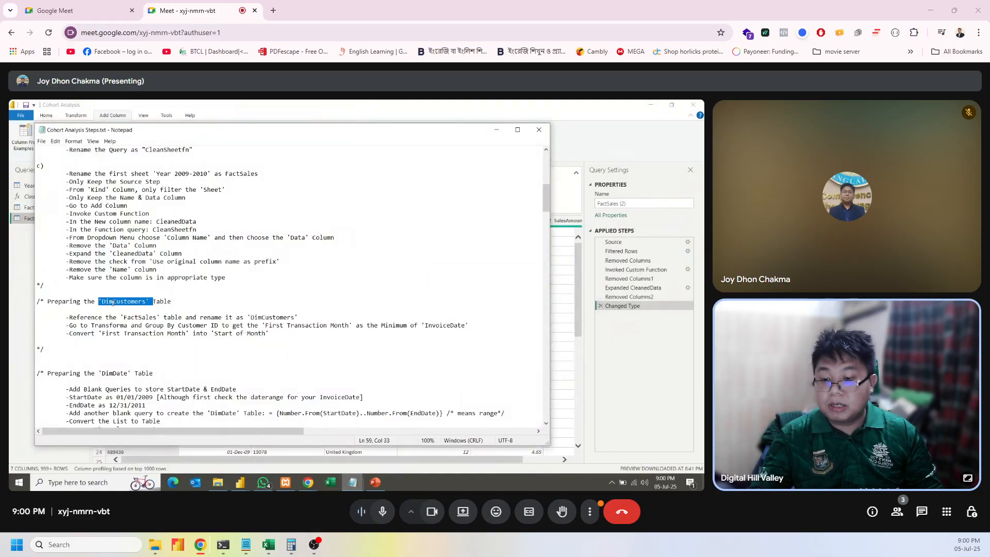
pyautogui.click(113, 302)
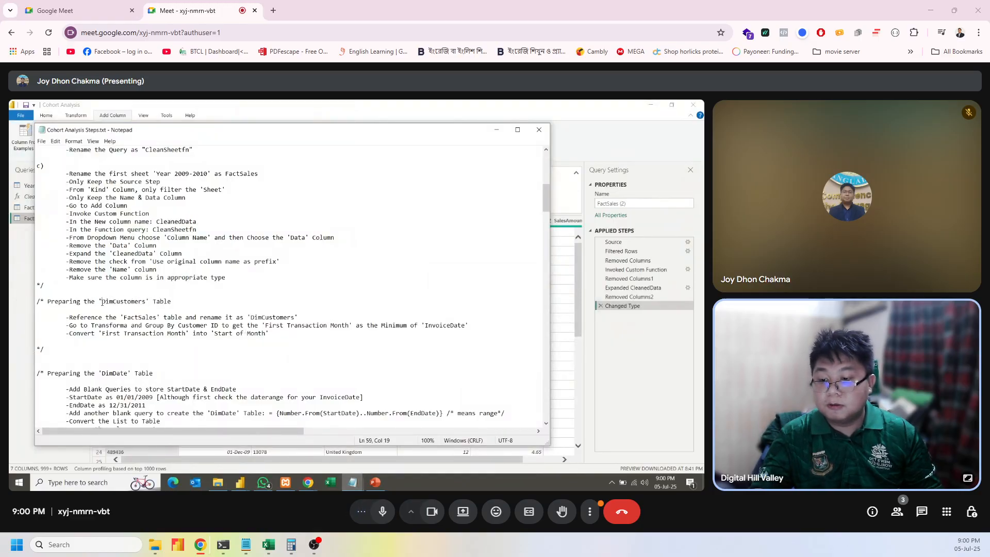
pyautogui.moveTo(102, 301); pyautogui.dragTo(146, 304)
pyautogui.hotkey('ctrl', 'c')
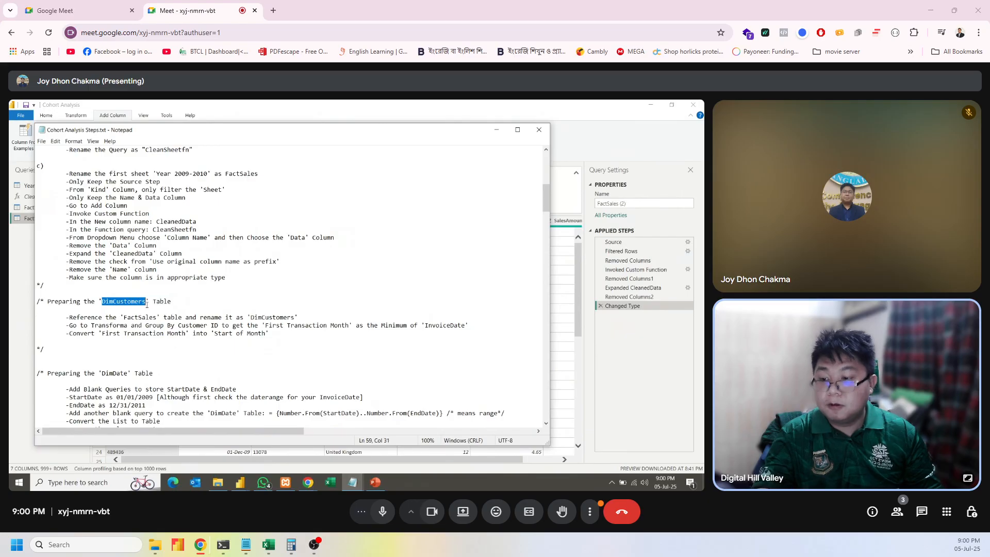
pyautogui.click(30, 300)
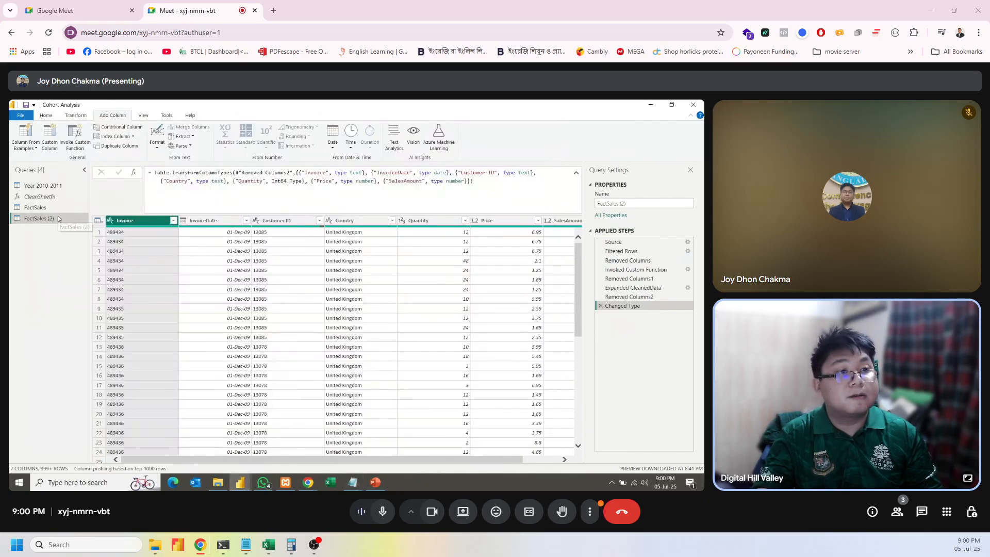
pyautogui.doubleClick(59, 217)
pyautogui.click(58, 217)
pyautogui.hotkey('ctrl', 'a')
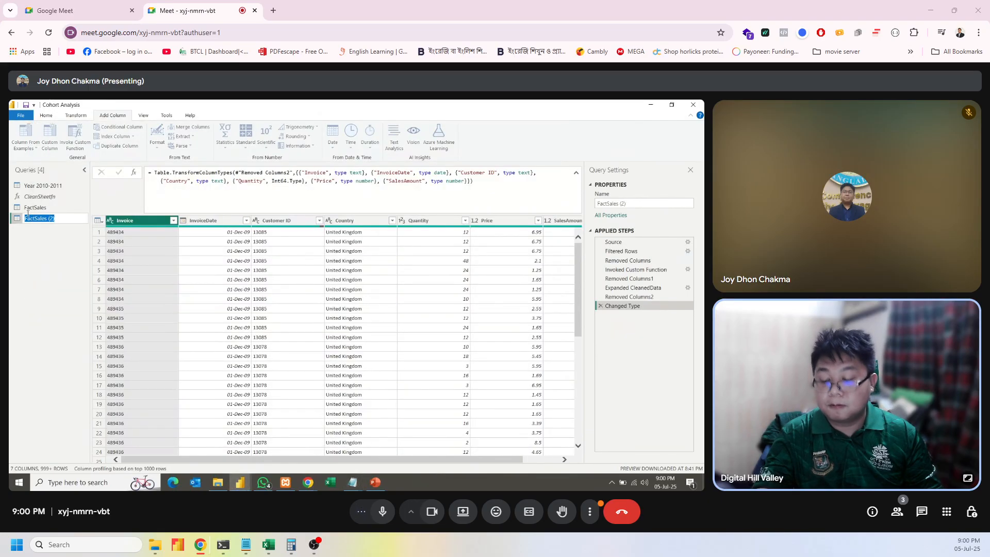
pyautogui.hotkey('ctrl', 'v')
pyautogui.press('Return')
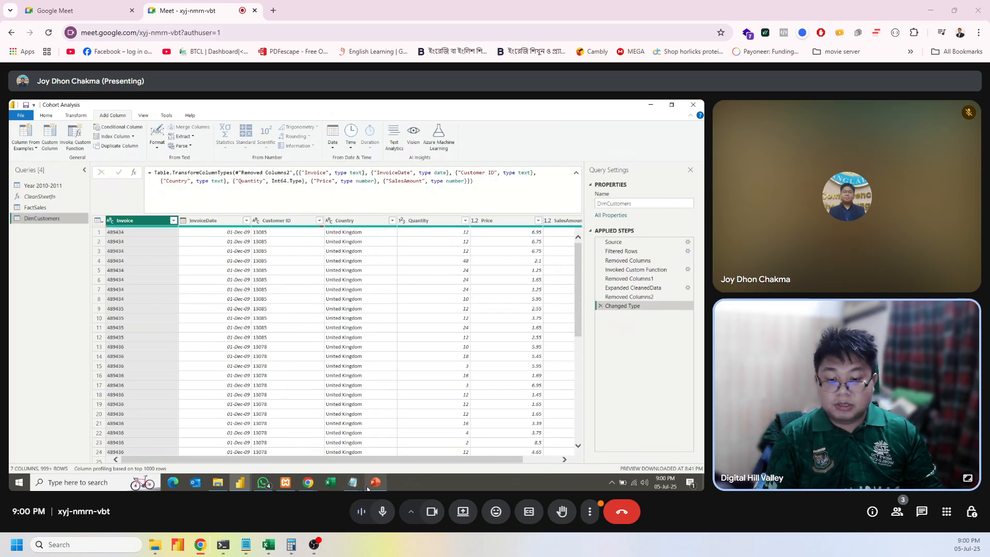
# Check the grouping instruction in the notes and set up Group By on Customer ID in DimCustomers, with the Min operation on InvoiceDate.
pyautogui.moveTo(352, 482)
pyautogui.click(463, 447)
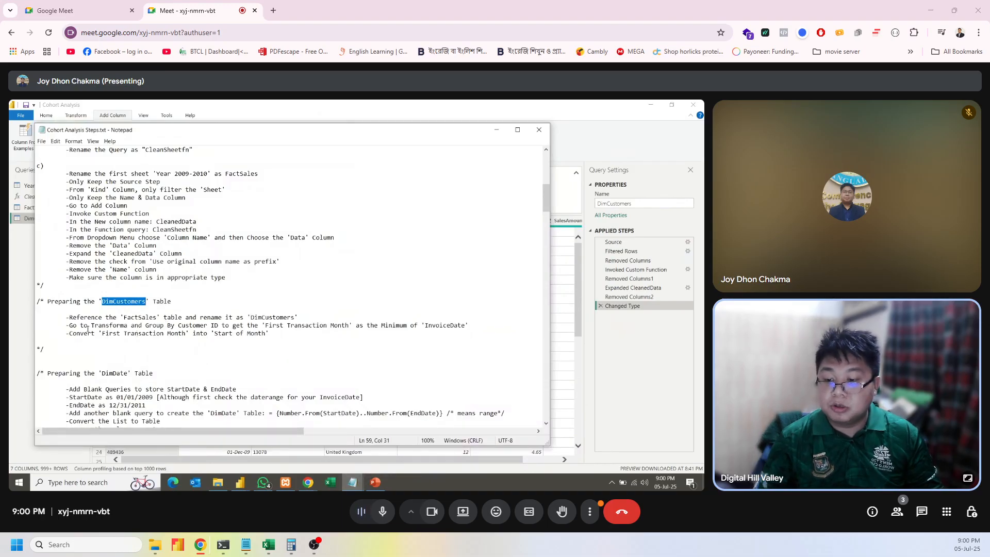
pyautogui.click(18, 301)
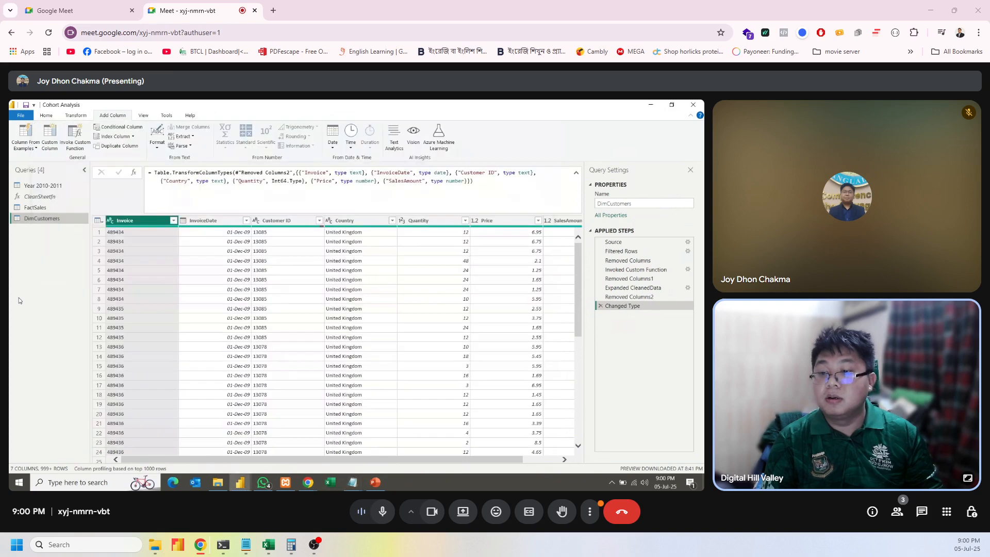
pyautogui.click(82, 116)
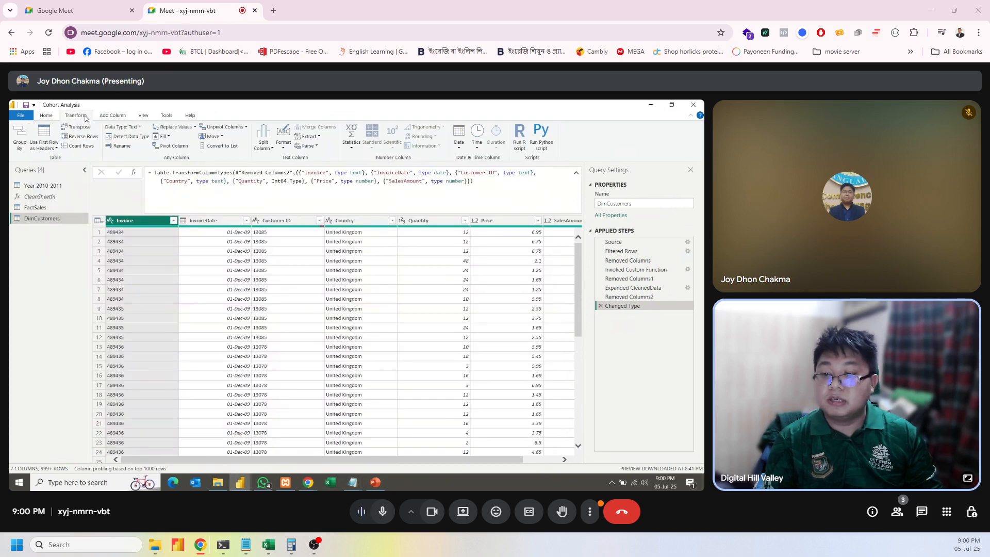
pyautogui.click(19, 136)
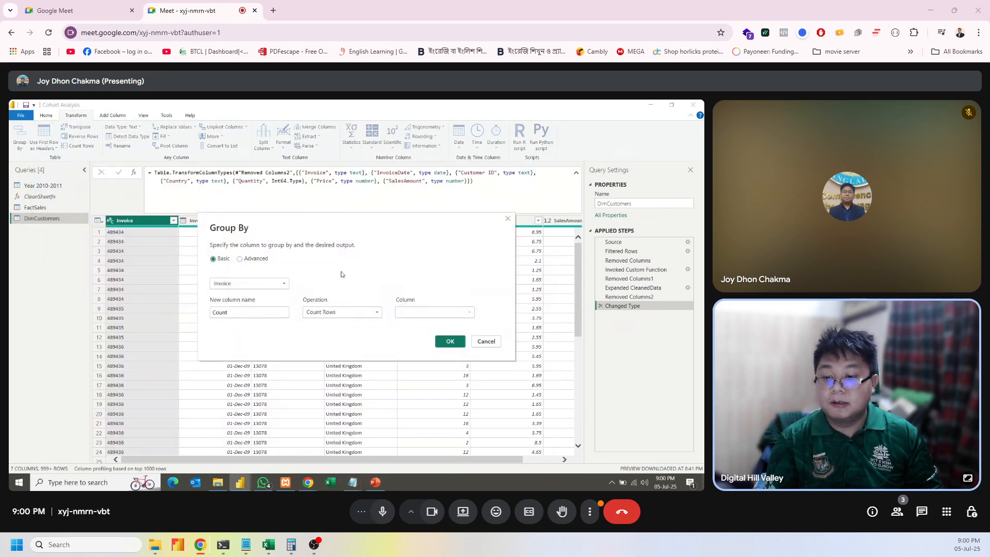
pyautogui.click(241, 284)
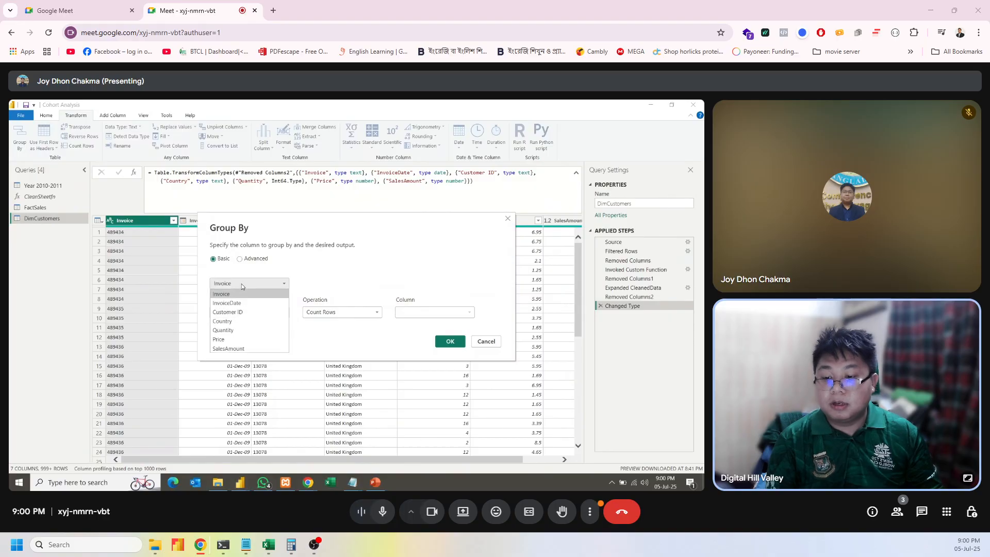
pyautogui.click(242, 314)
pyautogui.click(316, 312)
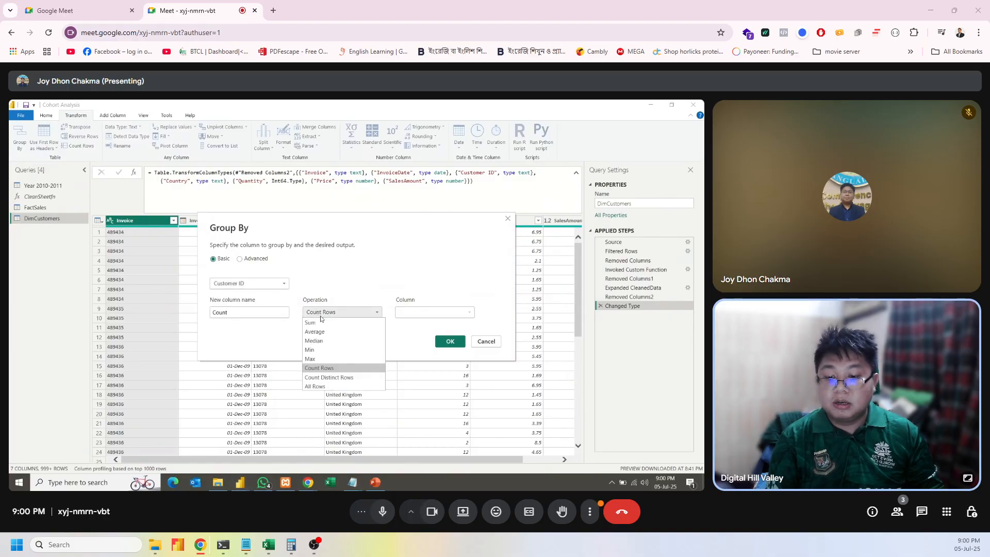
pyautogui.click(312, 349)
pyautogui.click(413, 313)
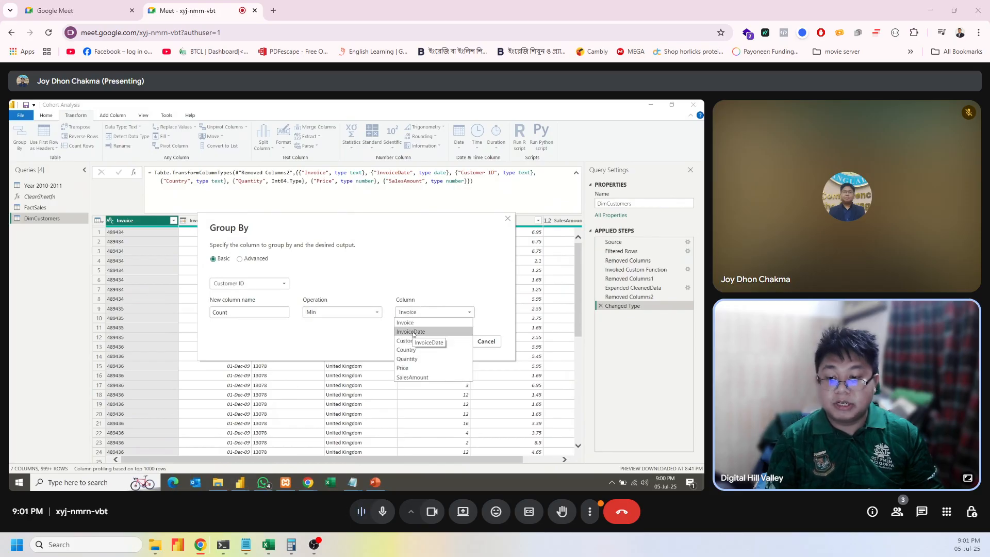
pyautogui.click(414, 332)
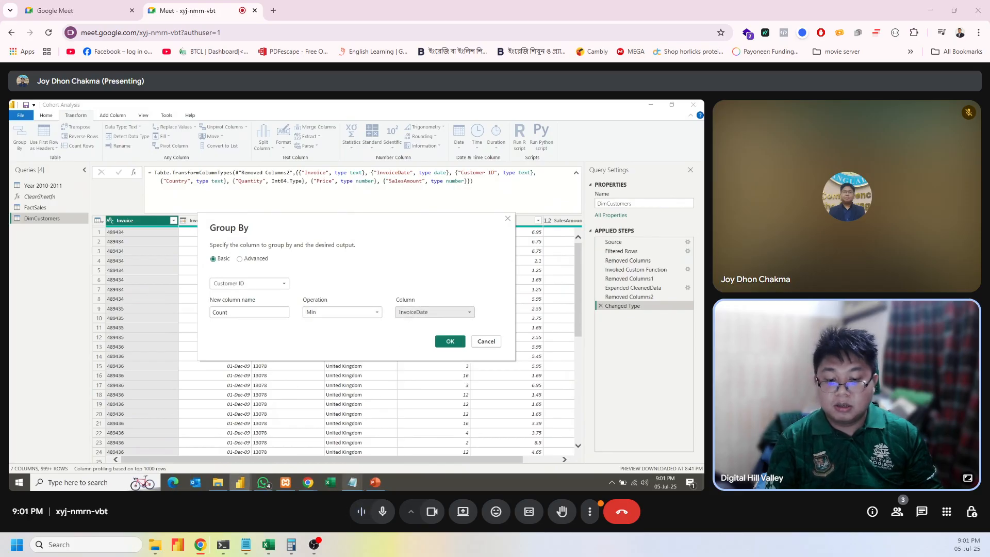
# Name the aggregated column "First Transaction Month", copied from the Notepad notes, and apply the grouping.
pyautogui.moveTo(352, 483)
pyautogui.click(485, 444)
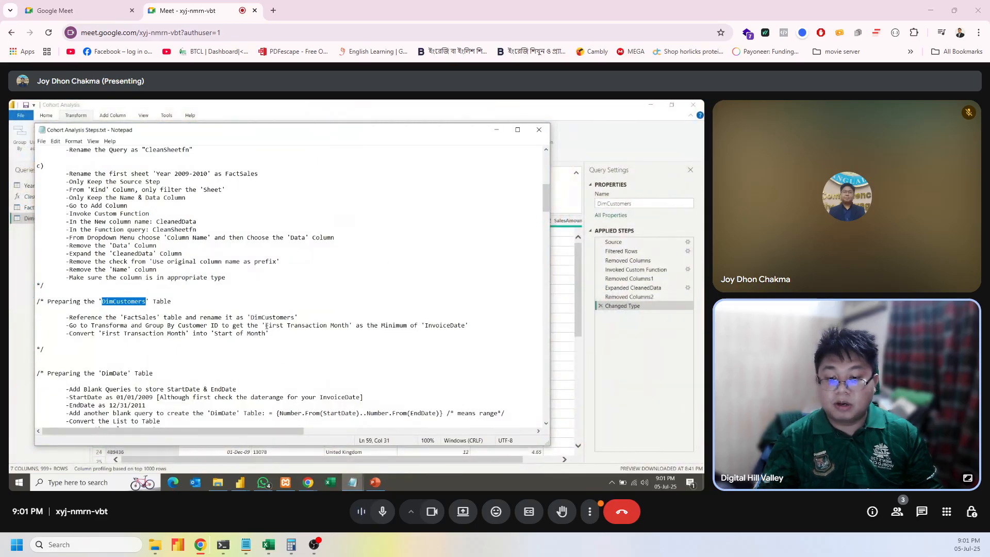
pyautogui.moveTo(266, 326); pyautogui.dragTo(350, 326)
pyautogui.hotkey('ctrl', 'c')
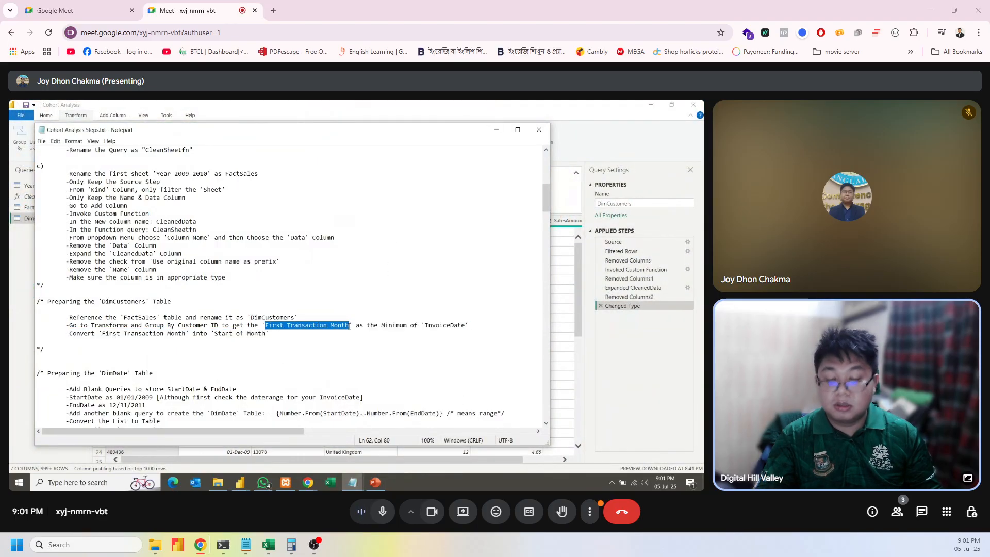
pyautogui.click(496, 130)
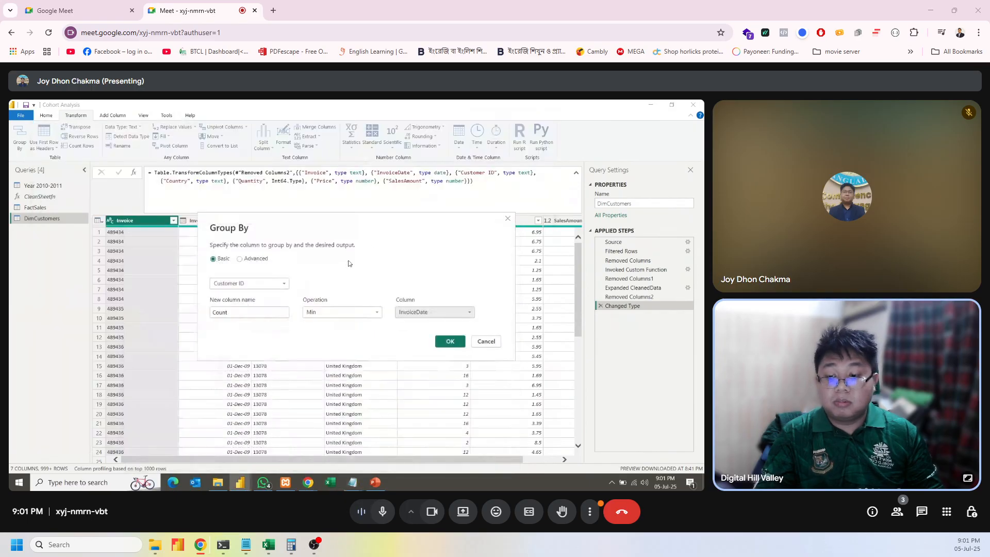
pyautogui.doubleClick(219, 312)
pyautogui.hotkey('ctrl', 'v')
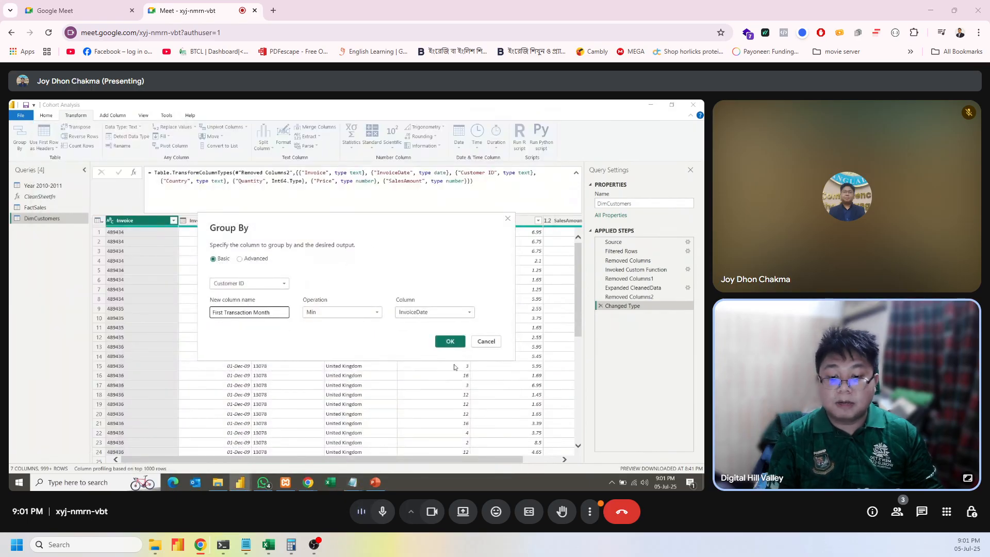
pyautogui.click(449, 341)
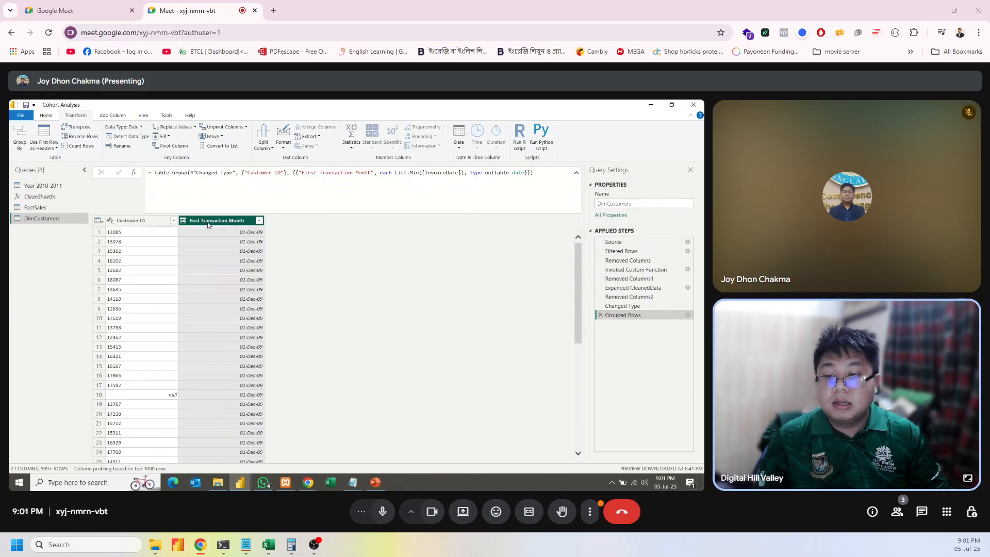
# Add a Start of Month column to DimCustomers based on First Transaction Month.
pyautogui.click(106, 114)
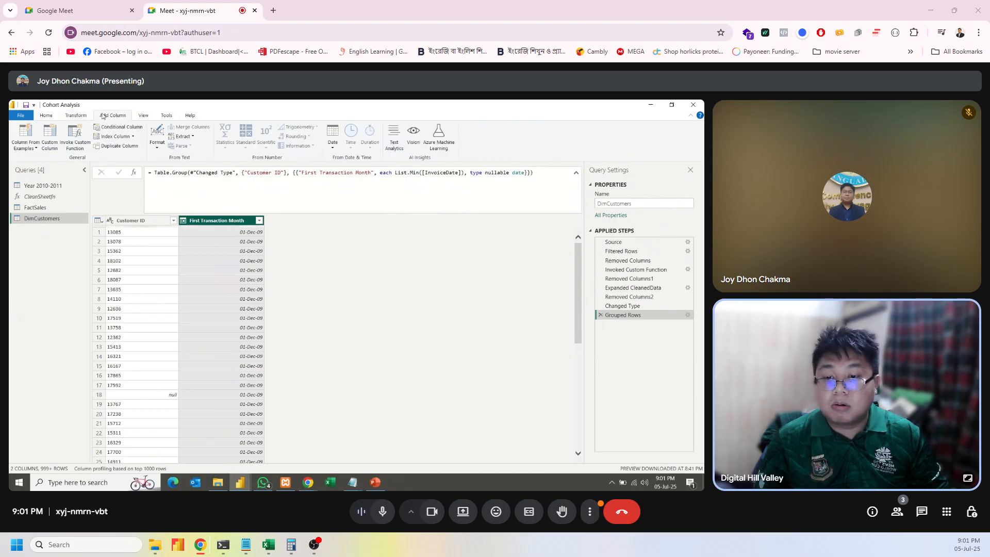
pyautogui.click(332, 136)
pyautogui.moveTo(361, 196)
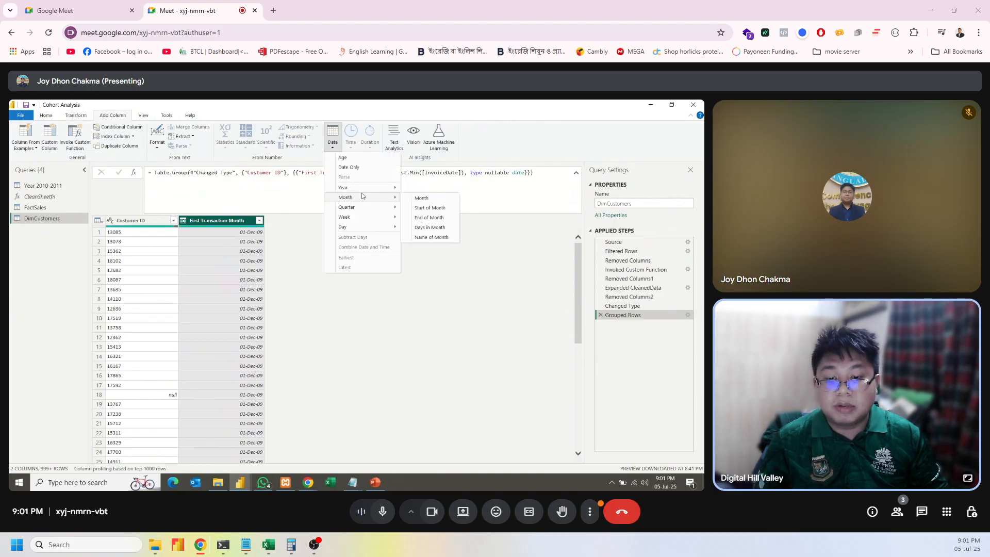
pyautogui.click(439, 208)
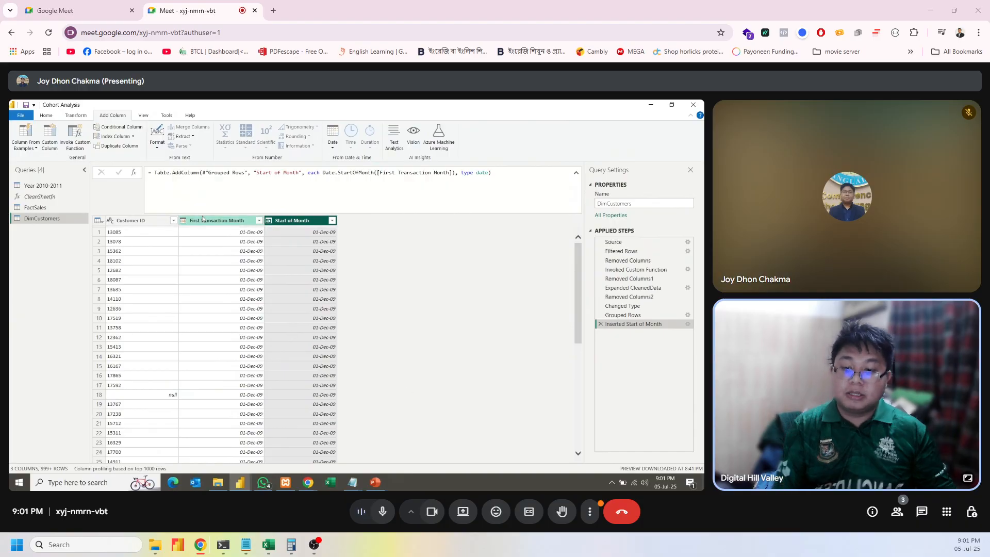
# Review the DimDate instructions in the Notepad notes and copy the query names StartDate and EndDate.
pyautogui.moveTo(352, 482)
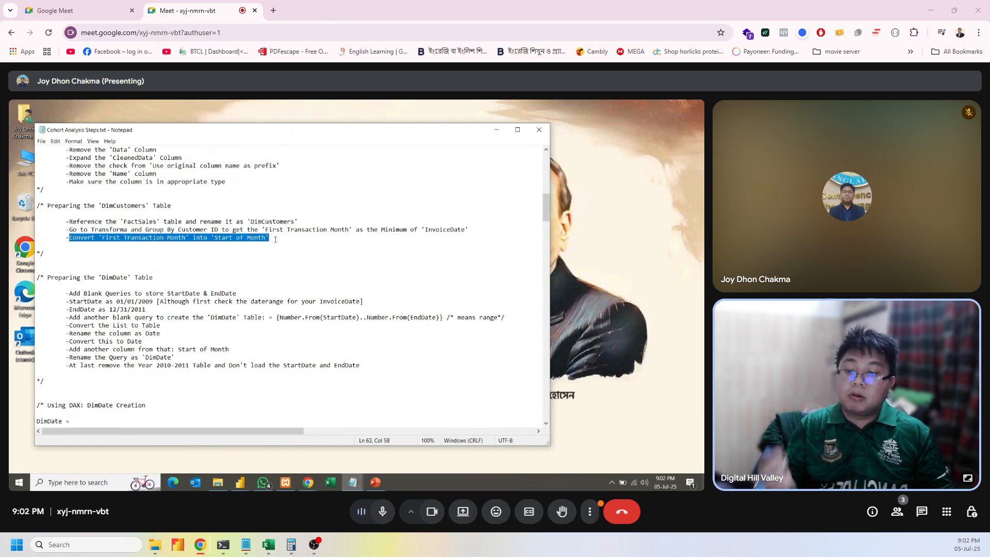
pyautogui.click(141, 236)
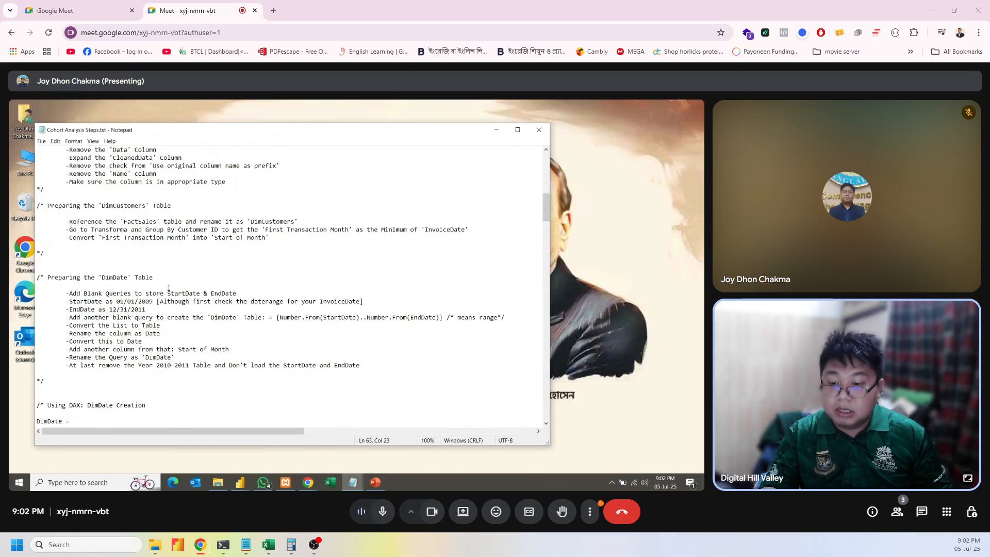
pyautogui.doubleClick(223, 294)
pyautogui.press('super+c')
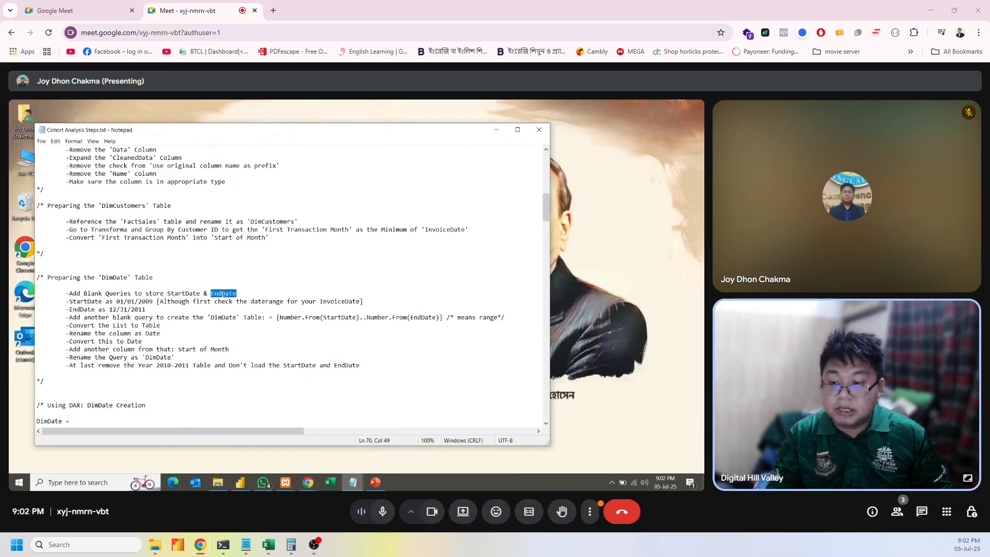
pyautogui.click(247, 308)
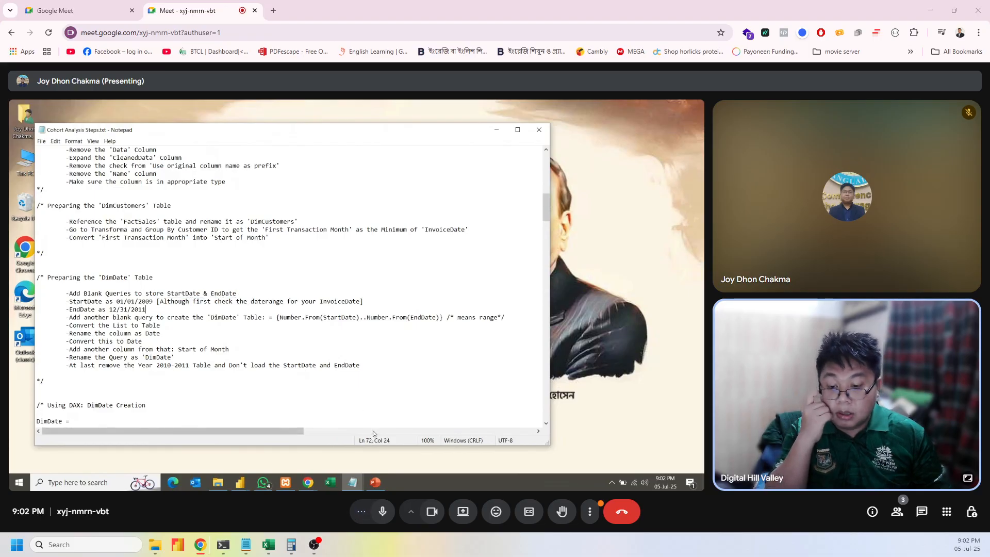
# Return to the Power Query Editor, create a new blank query and name it StartDate.
pyautogui.click(296, 450)
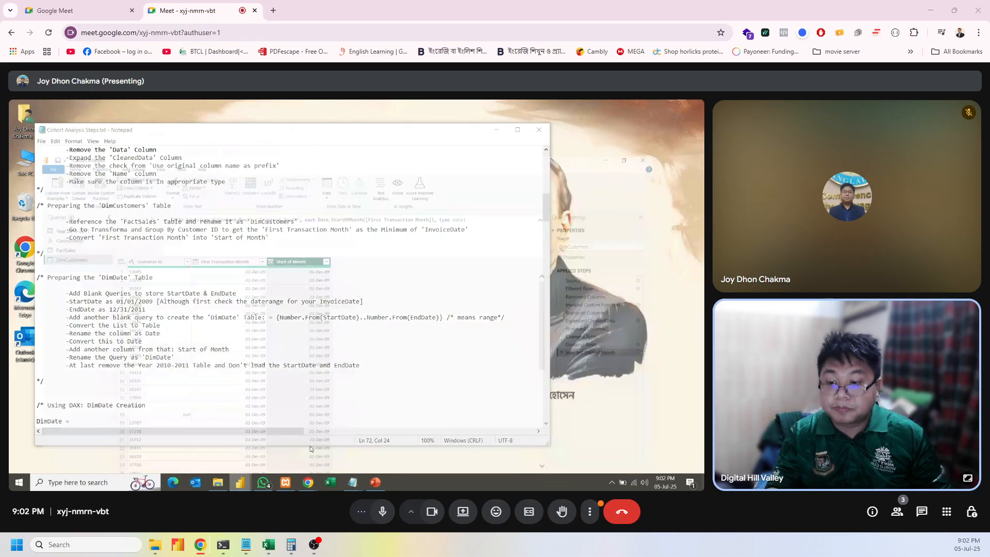
pyautogui.rightClick(39, 254)
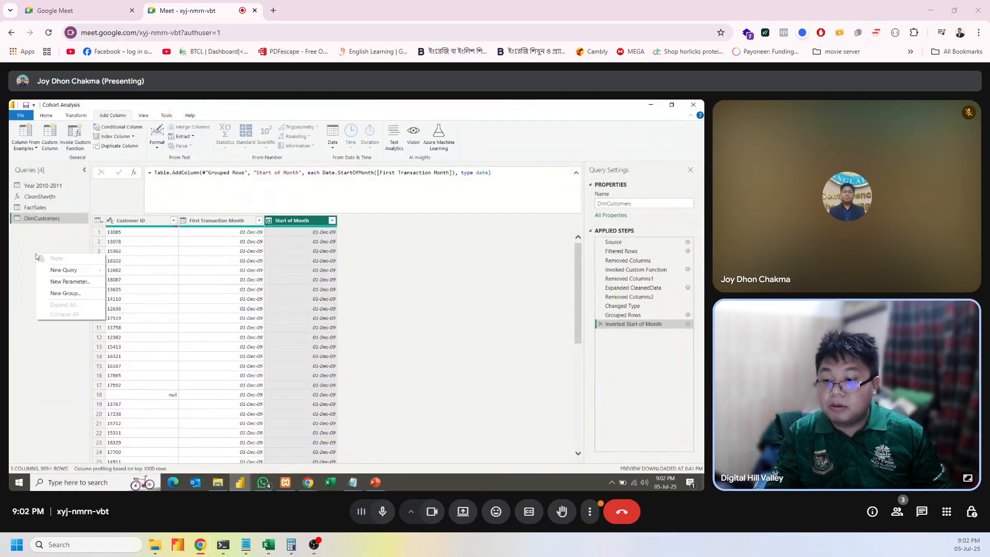
pyautogui.moveTo(69, 273)
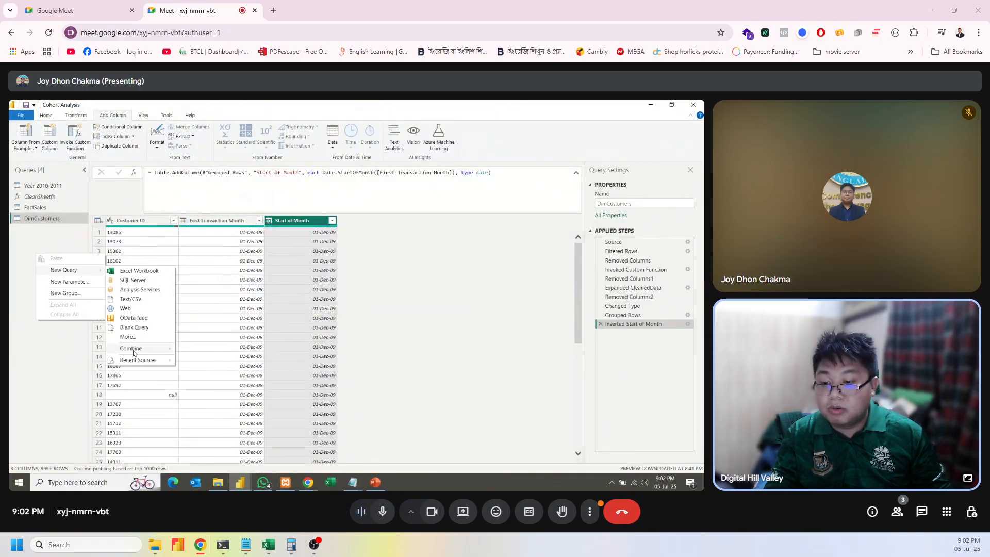
pyautogui.click(128, 328)
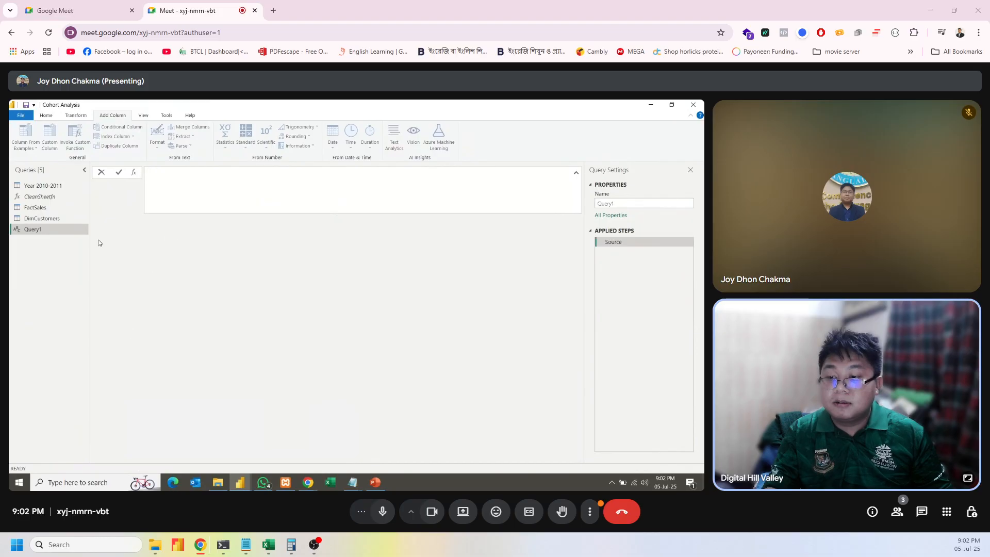
pyautogui.doubleClick(55, 231)
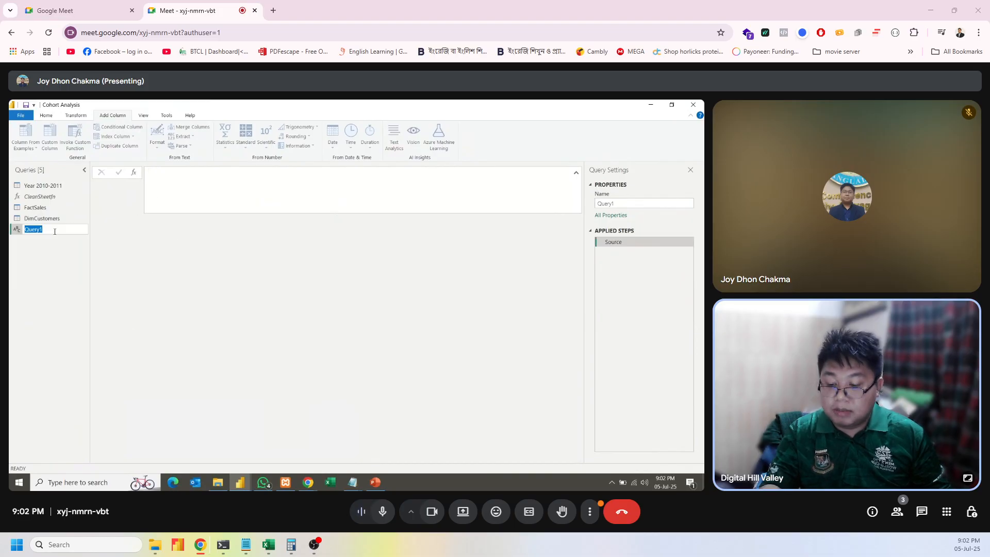
pyautogui.press('super+v')
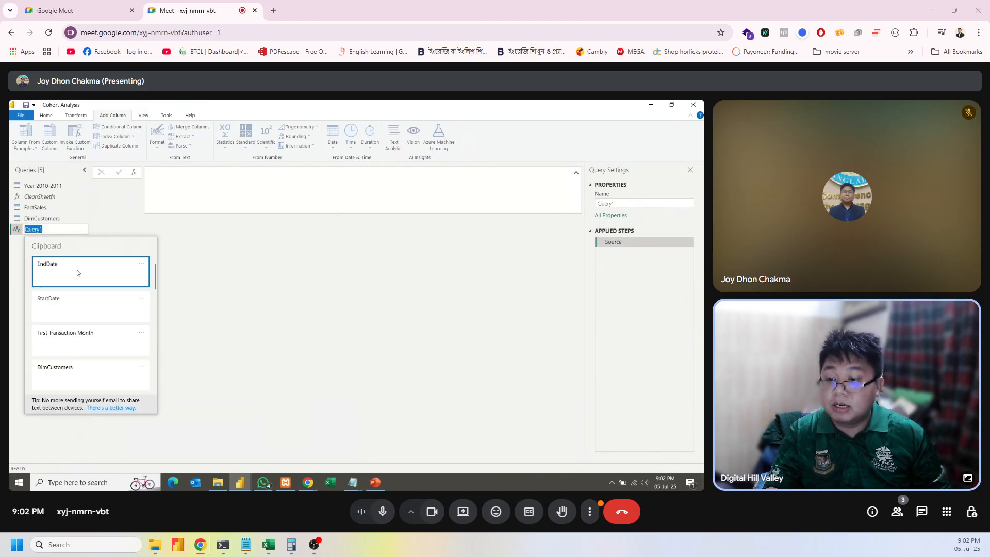
pyautogui.click(66, 301)
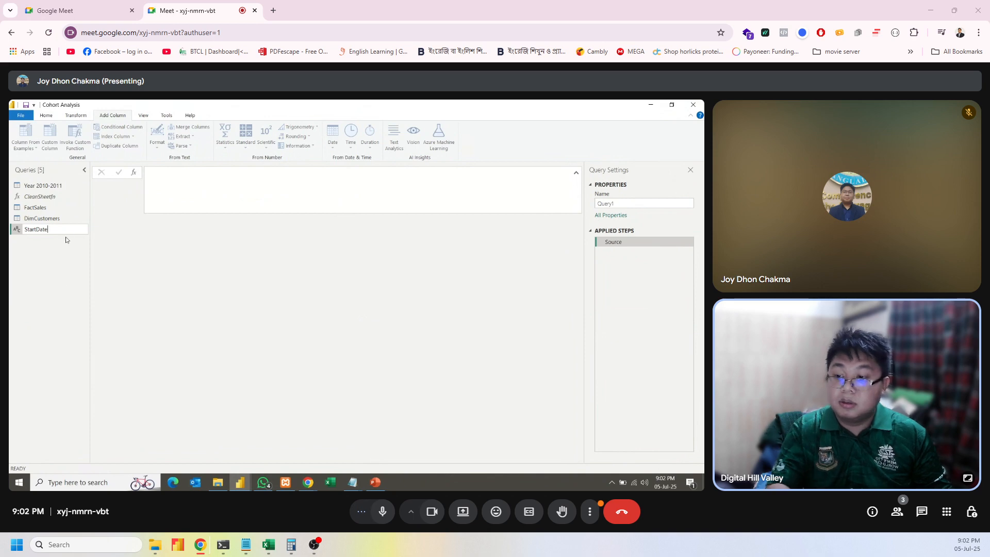
pyautogui.press('Return')
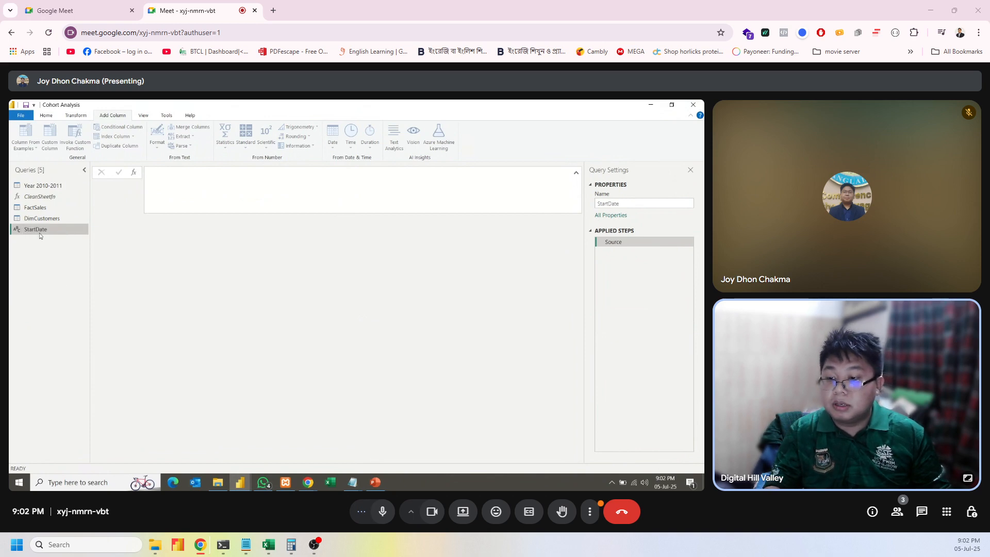
# Duplicate the StartDate query and rename the copy EndDate.
pyautogui.rightClick(40, 235)
pyautogui.click(66, 301)
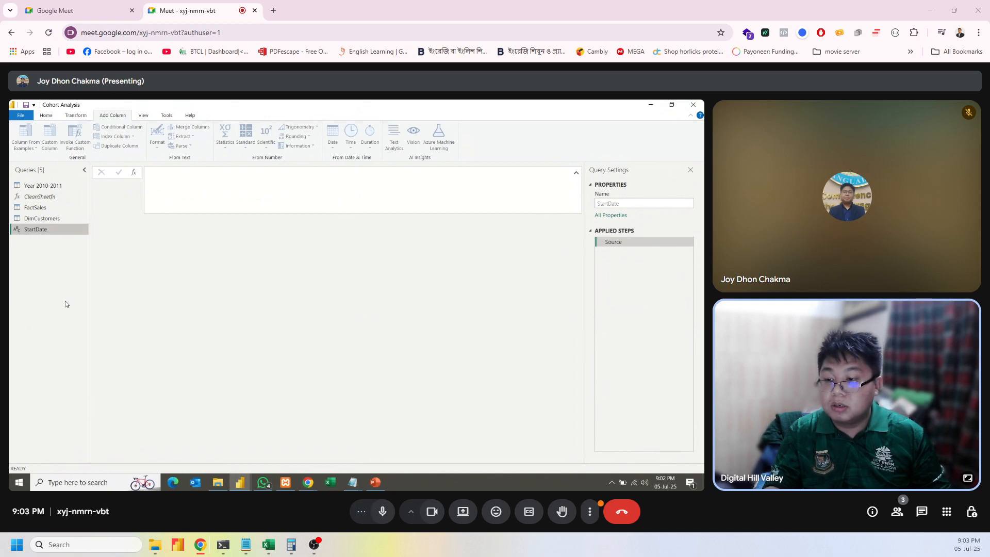
pyautogui.doubleClick(40, 242)
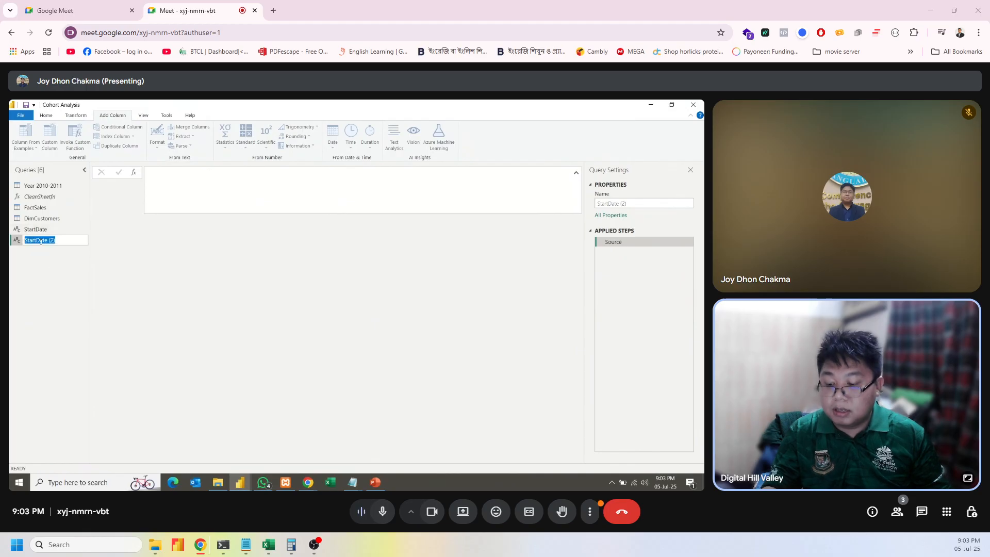
pyautogui.press('super+v')
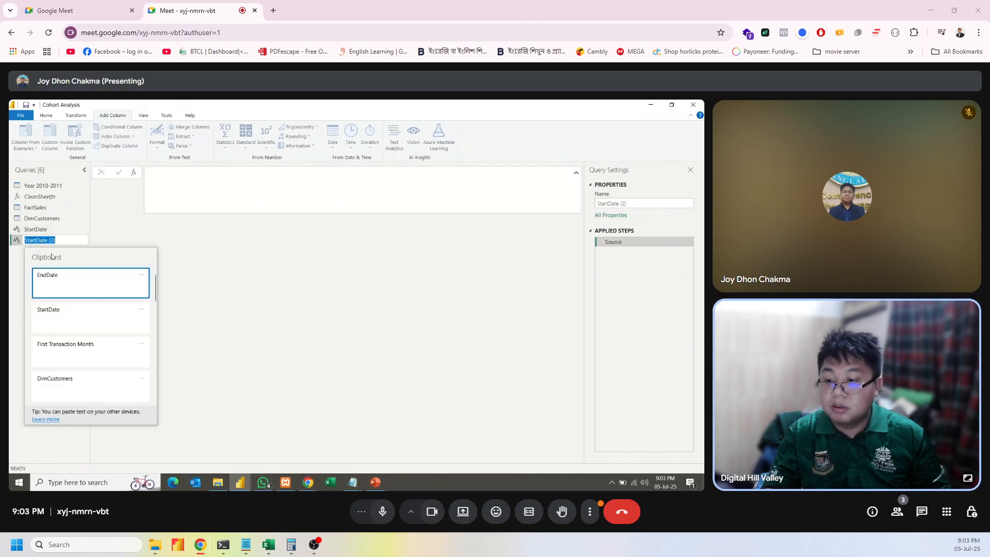
pyautogui.click(68, 285)
pyautogui.press('Return')
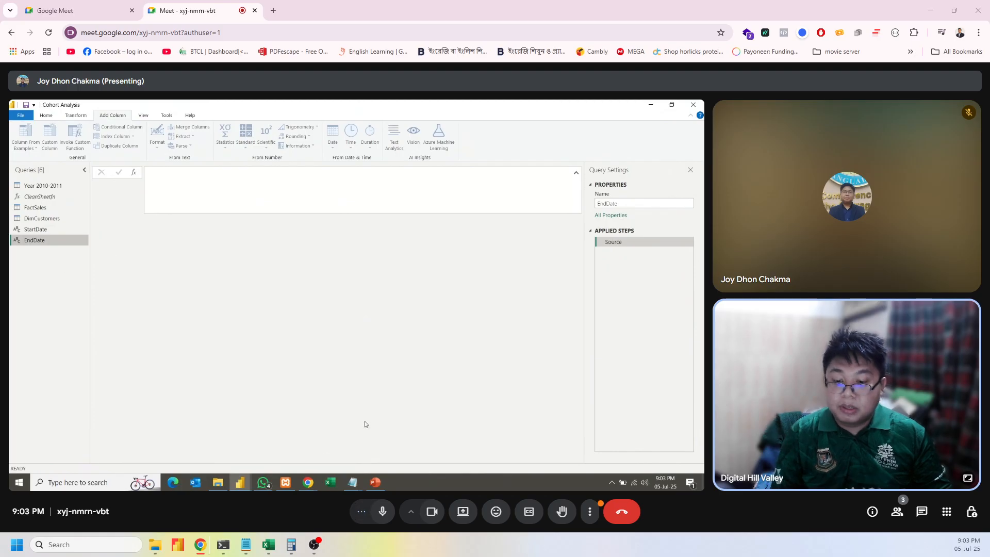
# Switch to the Notepad notes and copy the start date 01/01/2009 and the end date 12/31/2011.
pyautogui.click(352, 482)
pyautogui.click(456, 459)
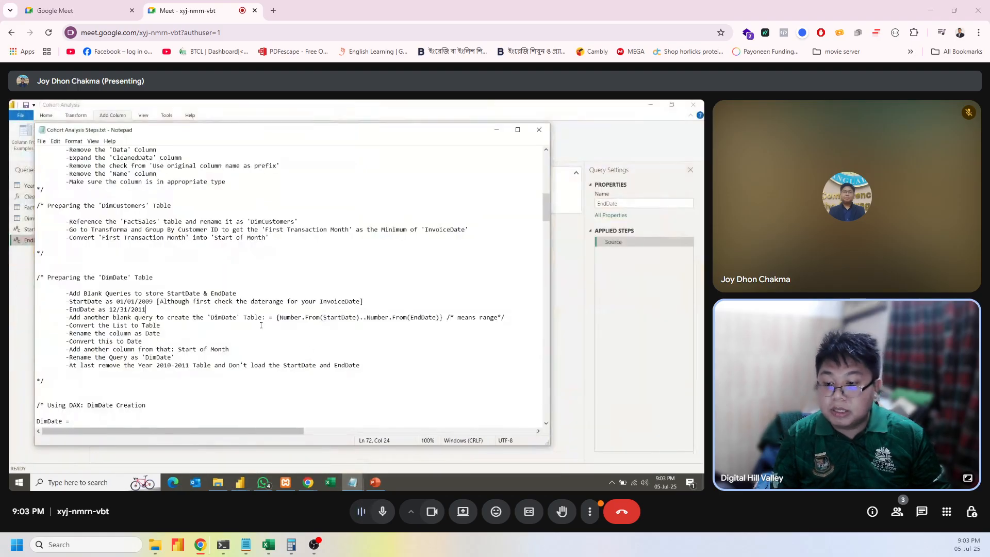
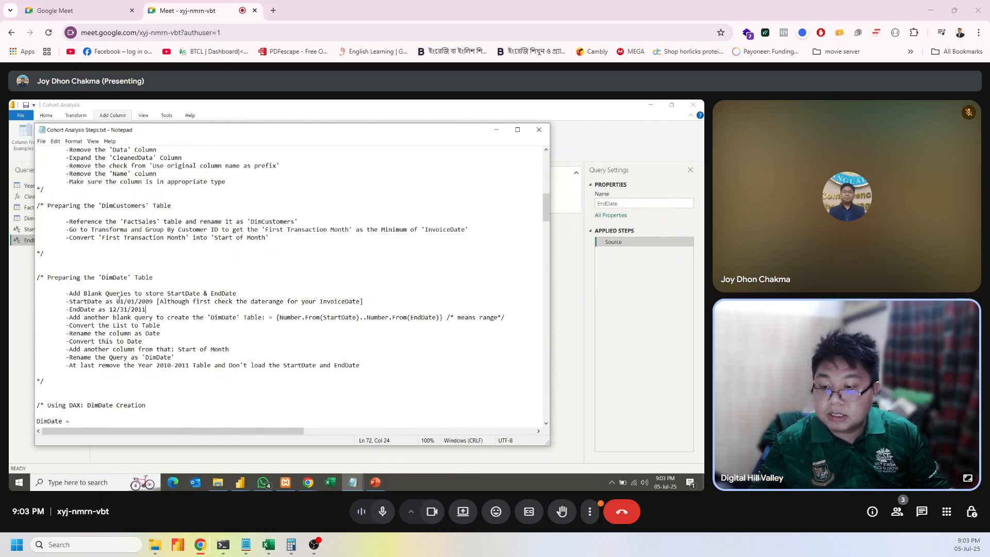
pyautogui.moveTo(118, 302); pyautogui.dragTo(152, 304)
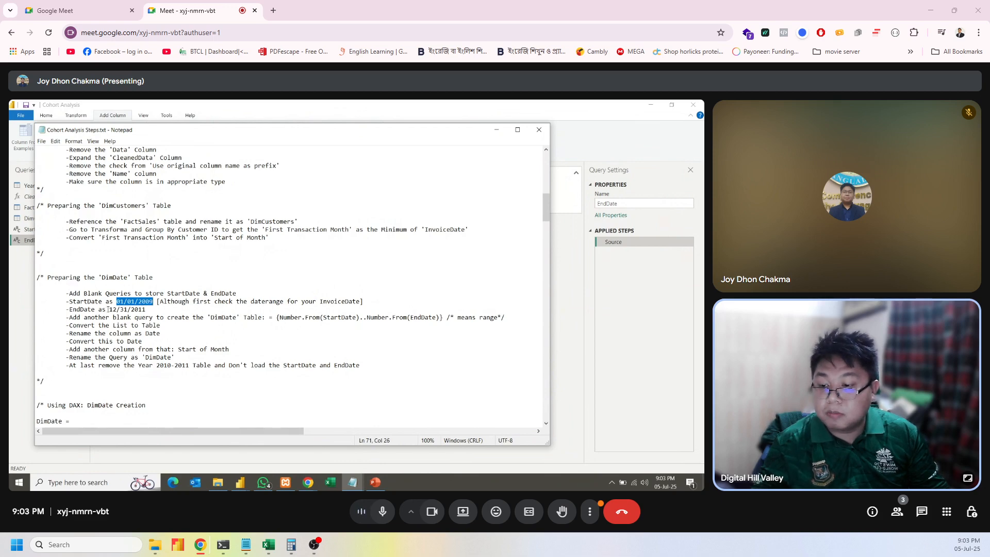
pyautogui.moveTo(110, 310); pyautogui.dragTo(148, 311)
pyautogui.press('super+c')
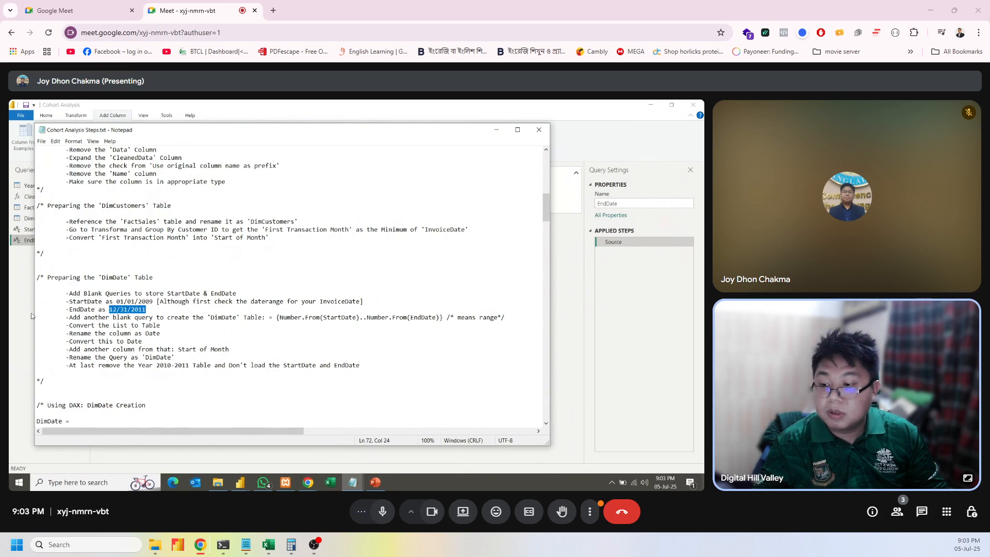
# Return to the Power Query Editor and set the StartDate query's formula to 01/01/2009 from the clipboard history.
pyautogui.click(31, 316)
pyautogui.click(56, 229)
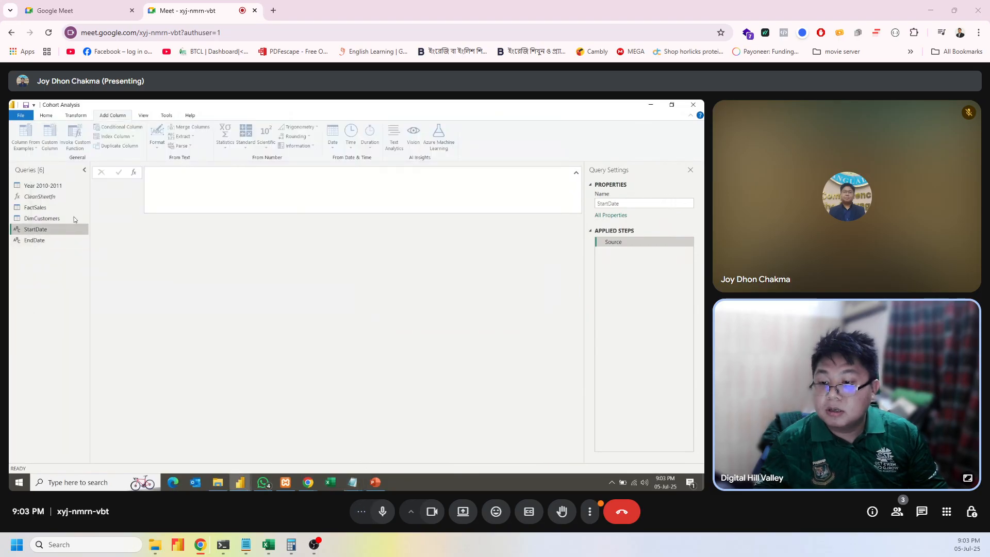
pyautogui.click(188, 173)
pyautogui.press('super')
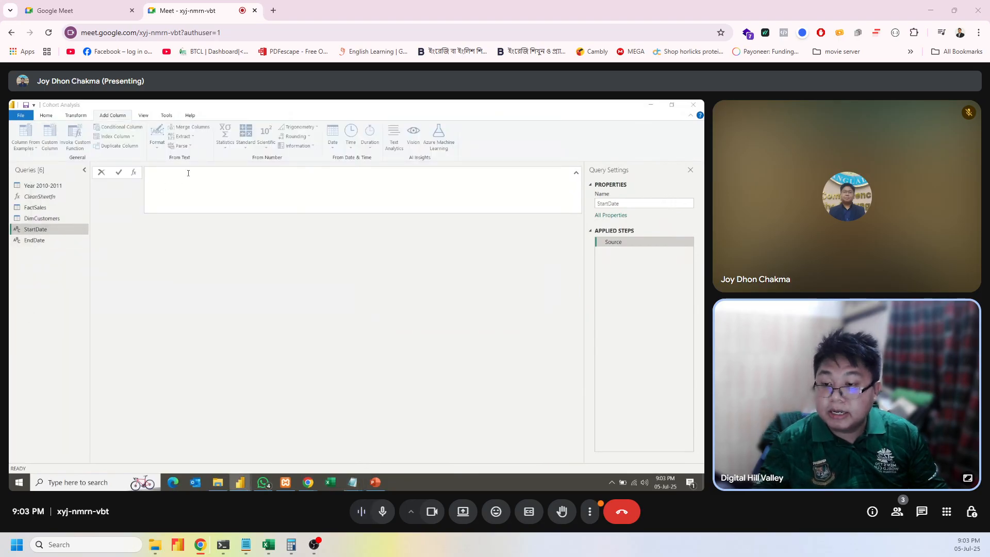
pyautogui.press('super')
pyautogui.press('super+v')
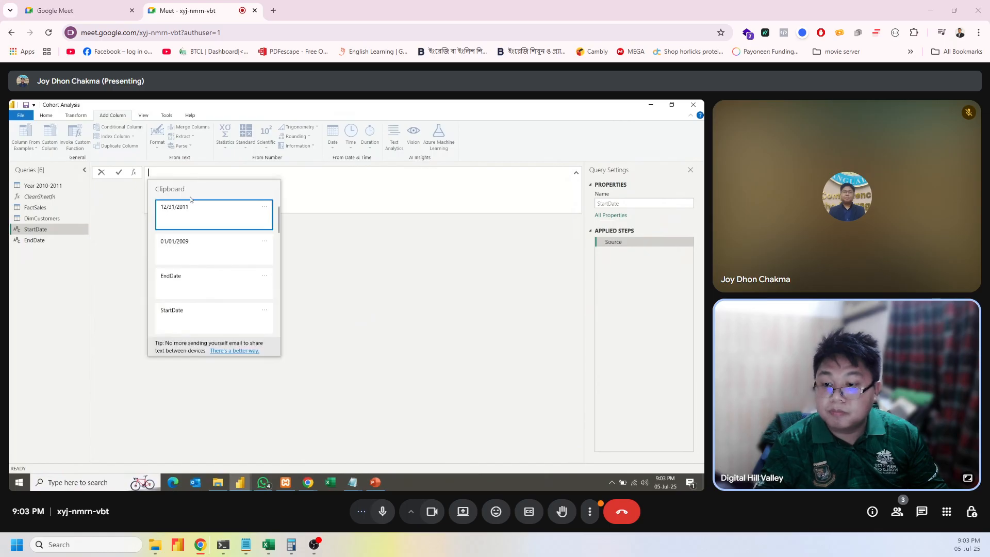
pyautogui.click(188, 242)
pyautogui.press('Return')
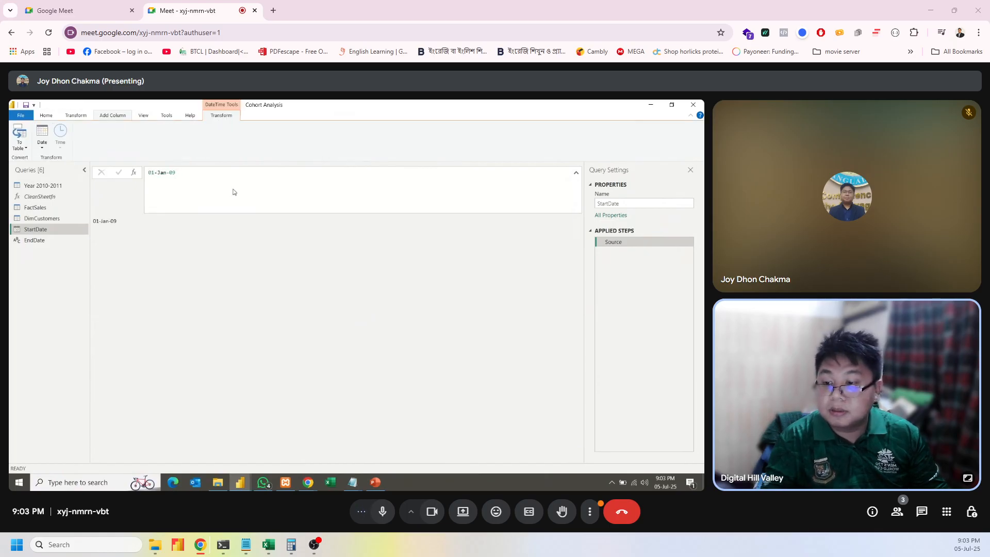
# Fill the duplicated EndDate query's formula with 12/31/2011 from the clipboard history.
pyautogui.click(61, 241)
pyautogui.click(180, 192)
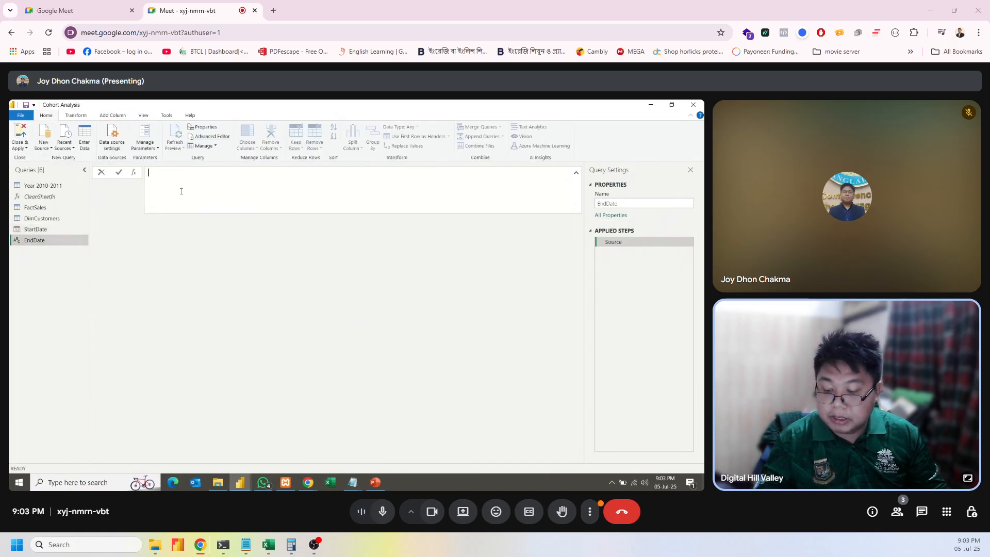
pyautogui.press('super+v')
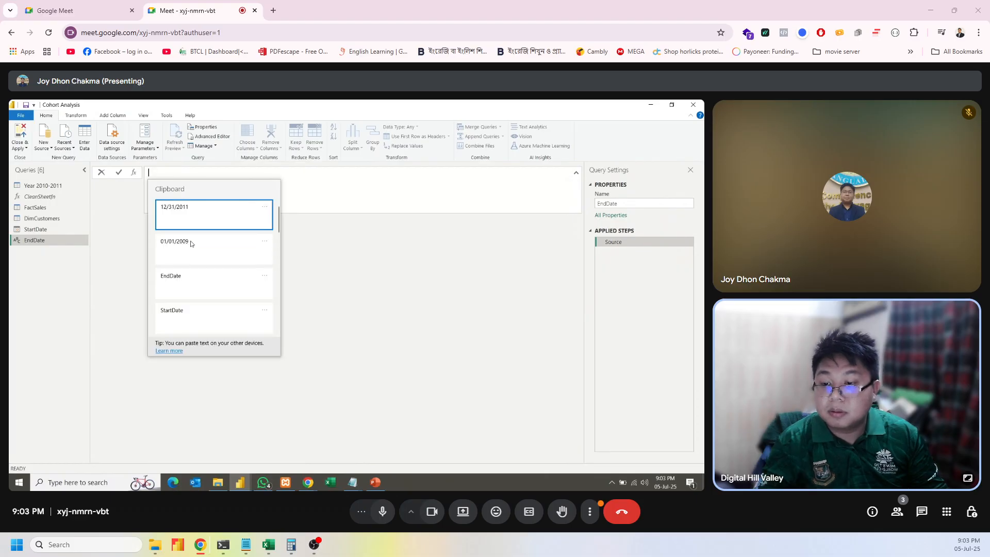
pyautogui.click(196, 211)
pyautogui.press('Return')
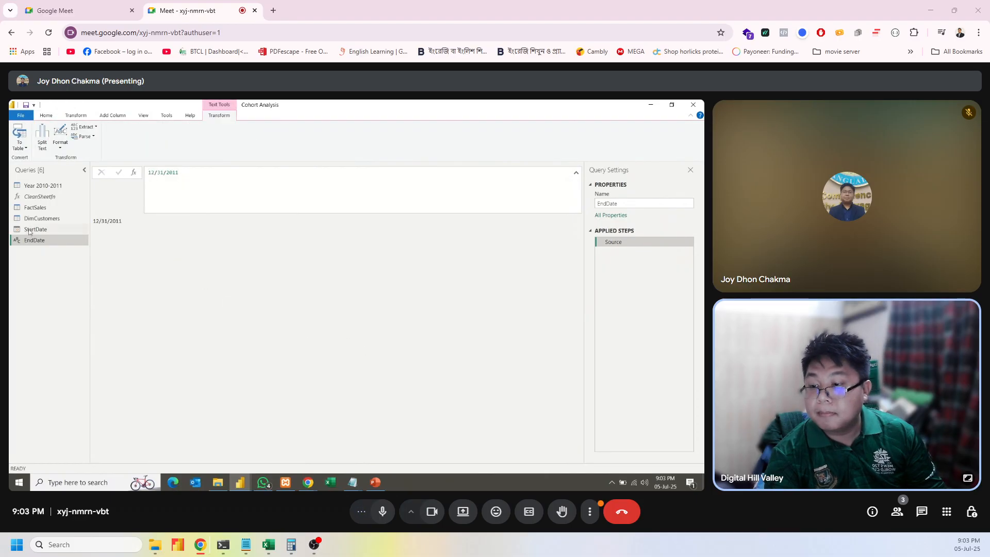
# Compare EndDate with StartDate, reapply its formula, and delete the EndDate query.
pyautogui.click(20, 231)
pyautogui.click(38, 241)
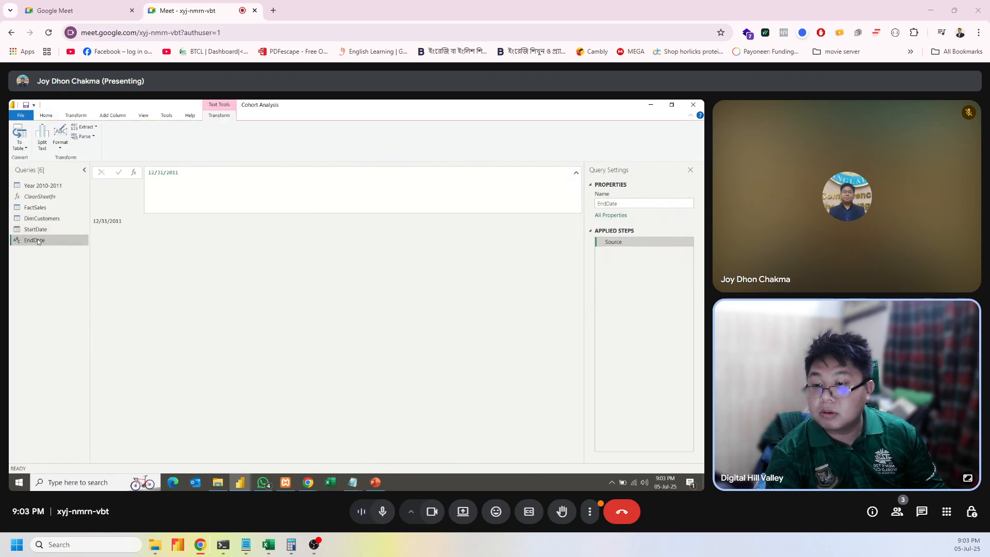
pyautogui.click(191, 180)
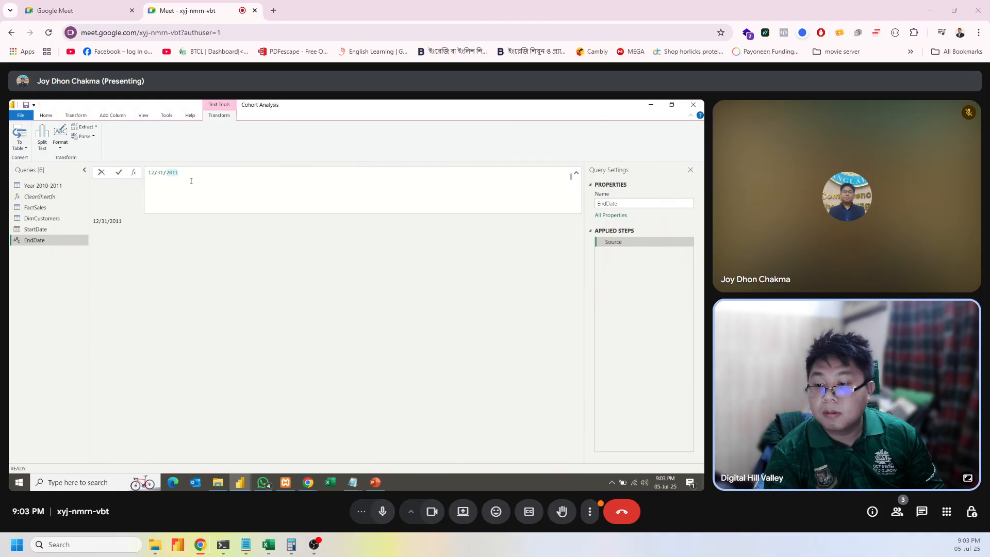
pyautogui.click(118, 173)
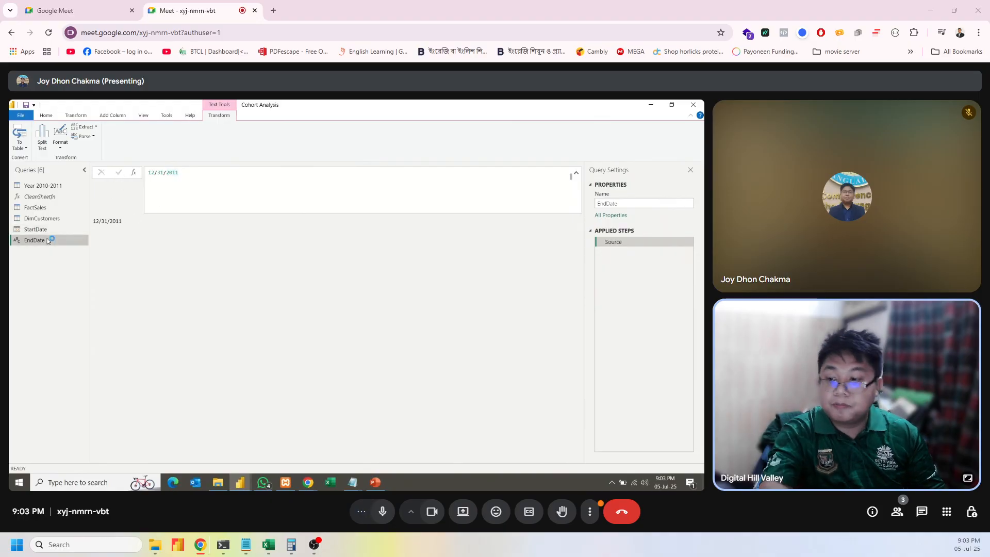
pyautogui.press('Delete')
pyautogui.click(389, 308)
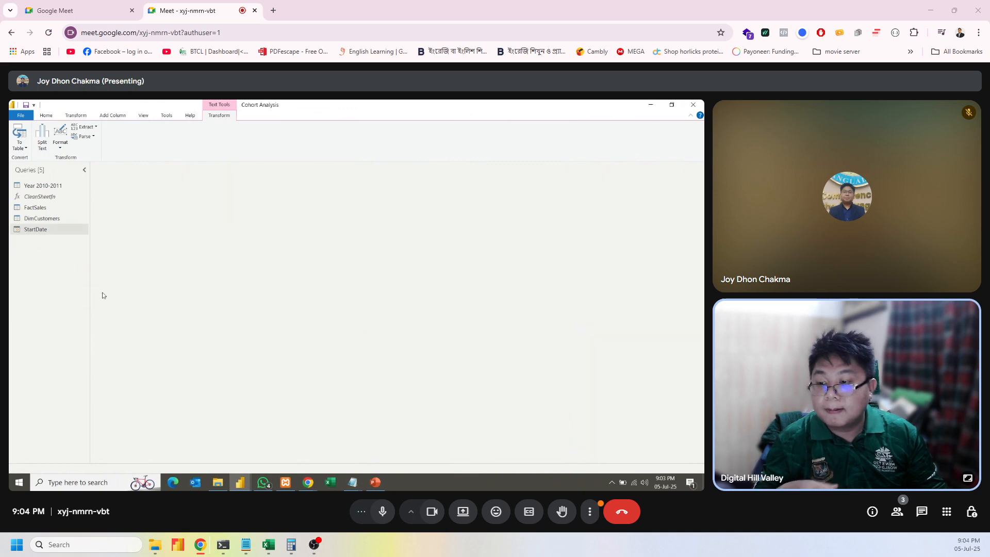
# Create a new blank query and name it EndDate.
pyautogui.rightClick(49, 284)
pyautogui.moveTo(91, 303)
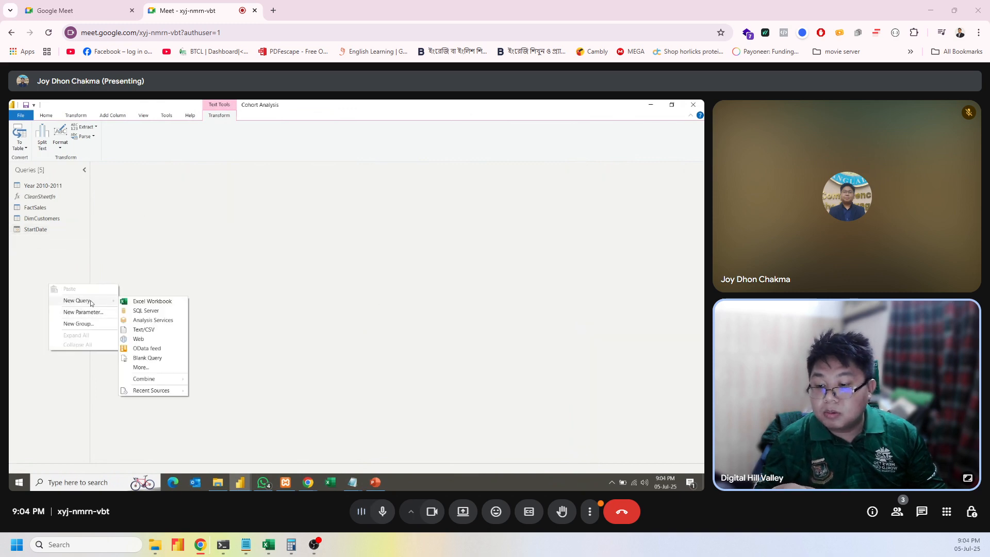
pyautogui.click(147, 358)
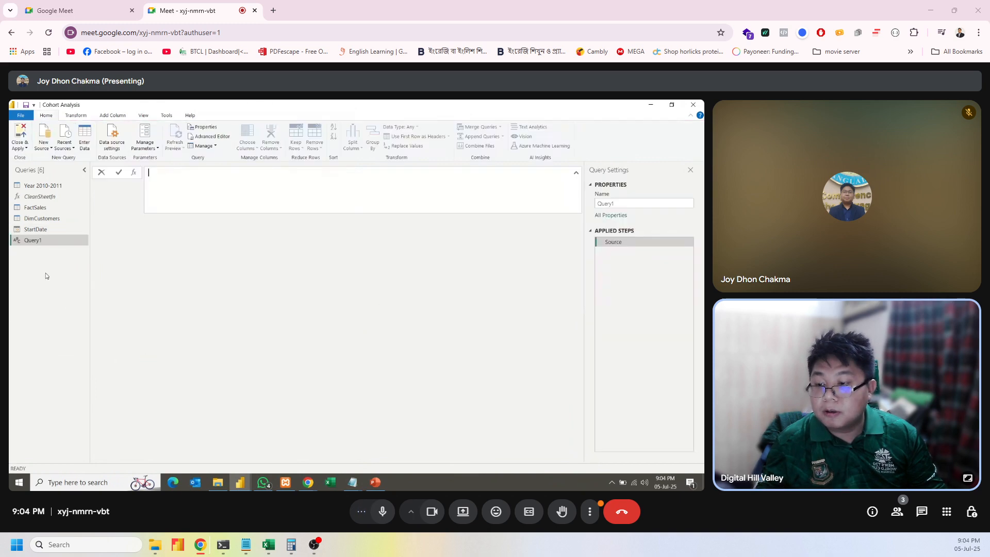
pyautogui.doubleClick(41, 240)
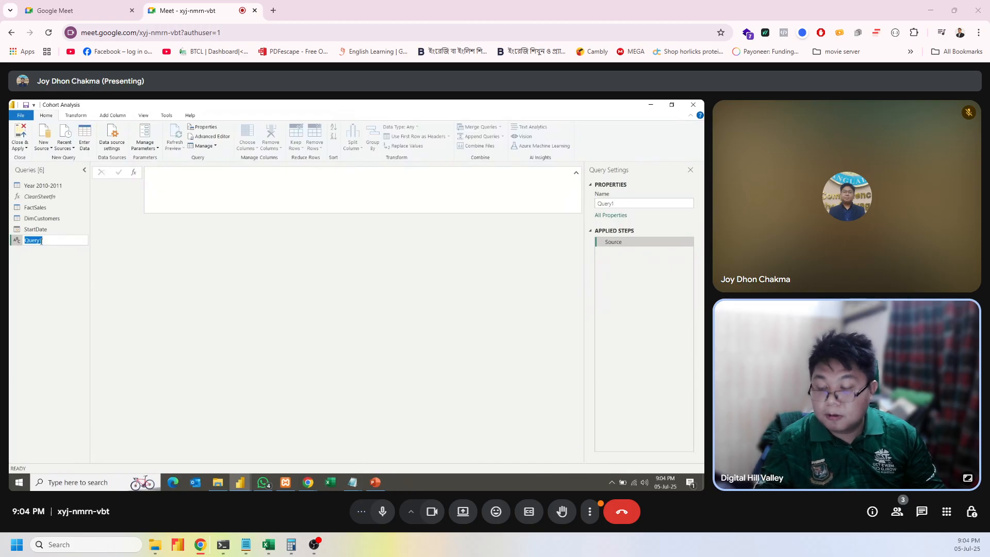
pyautogui.press('super+v')
pyautogui.click(83, 308)
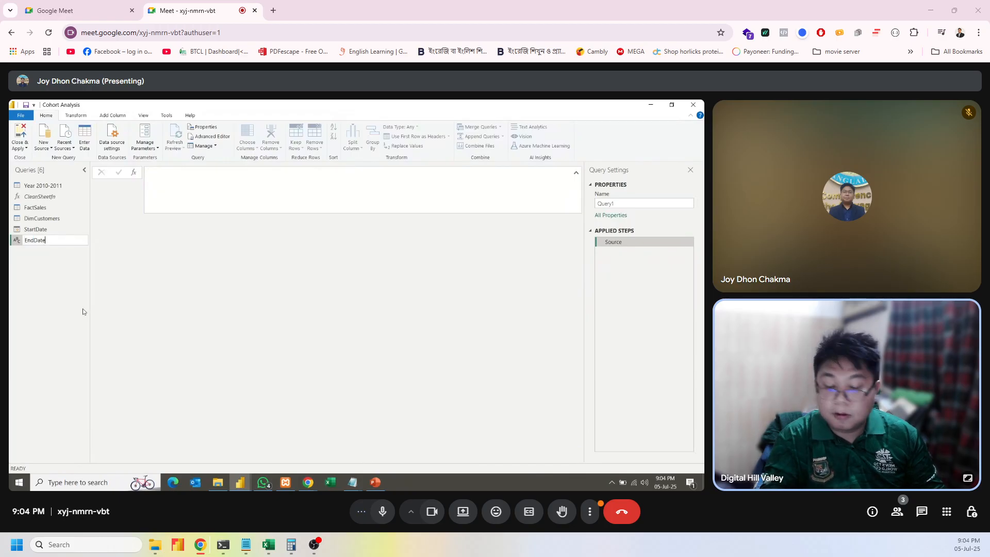
# Set the new EndDate query's formula to 12/31/2011.
pyautogui.click(167, 185)
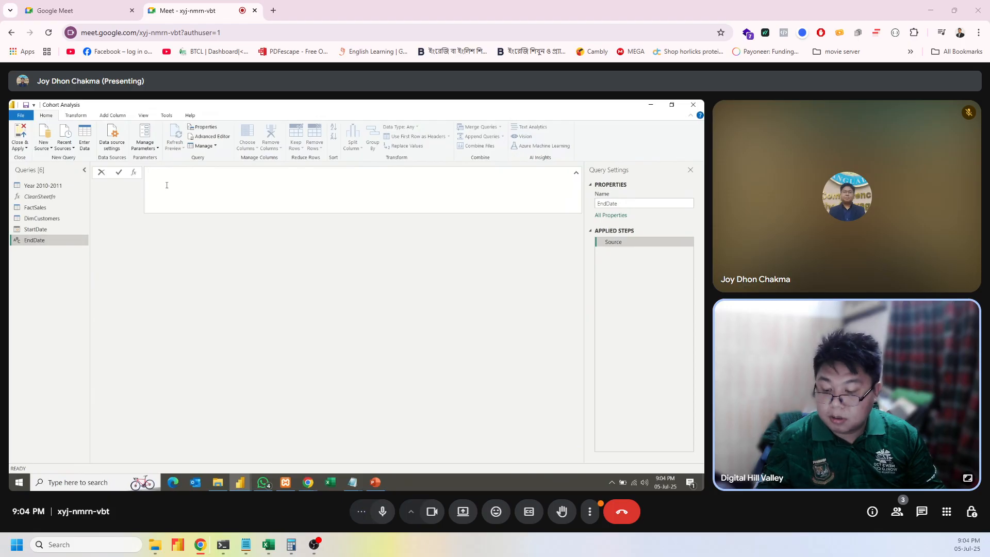
pyautogui.press('super+v')
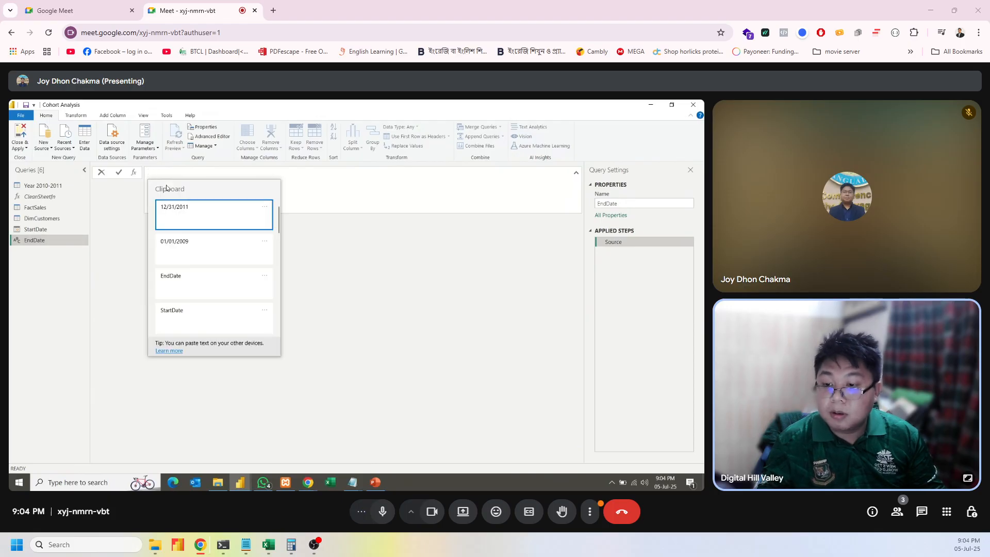
pyautogui.click(182, 220)
pyautogui.press('Return')
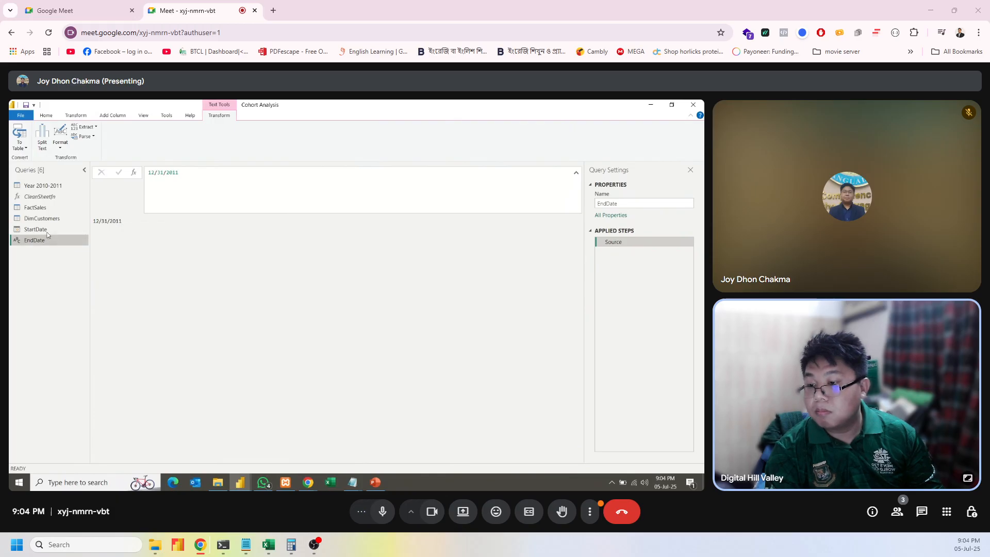
# Check the EndDate query's actions, text formatting options and transformations for a way to convert its value to a date.
pyautogui.rightClick(21, 243)
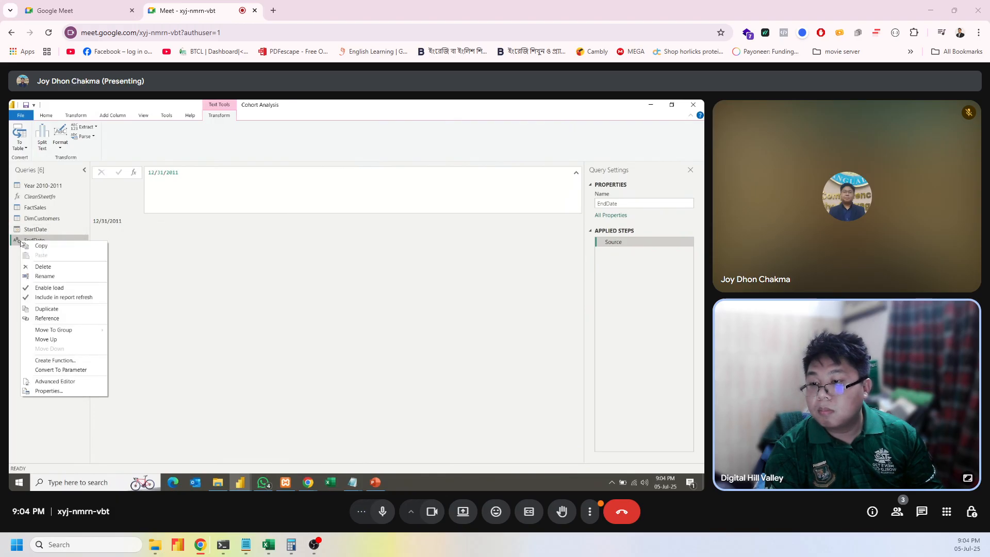
pyautogui.click(60, 149)
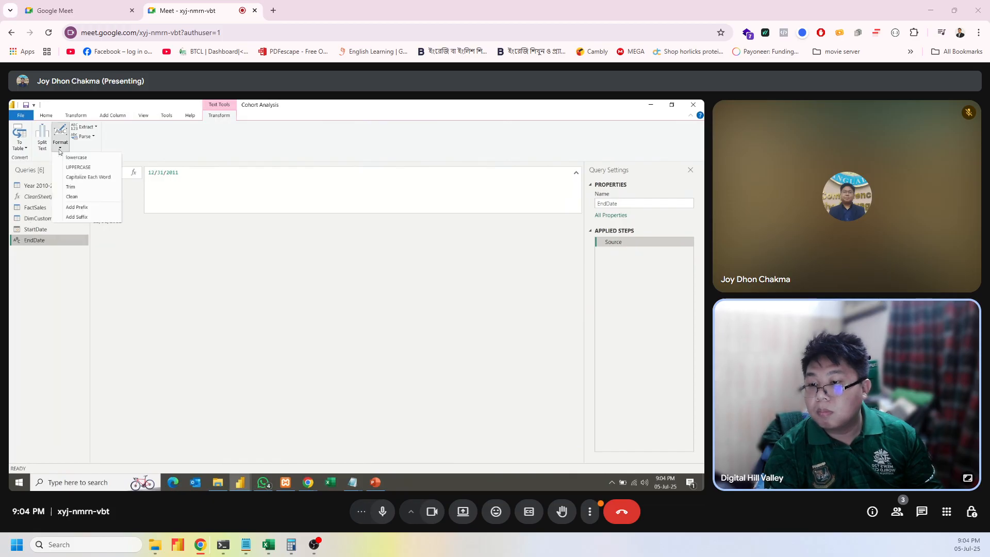
pyautogui.click(76, 115)
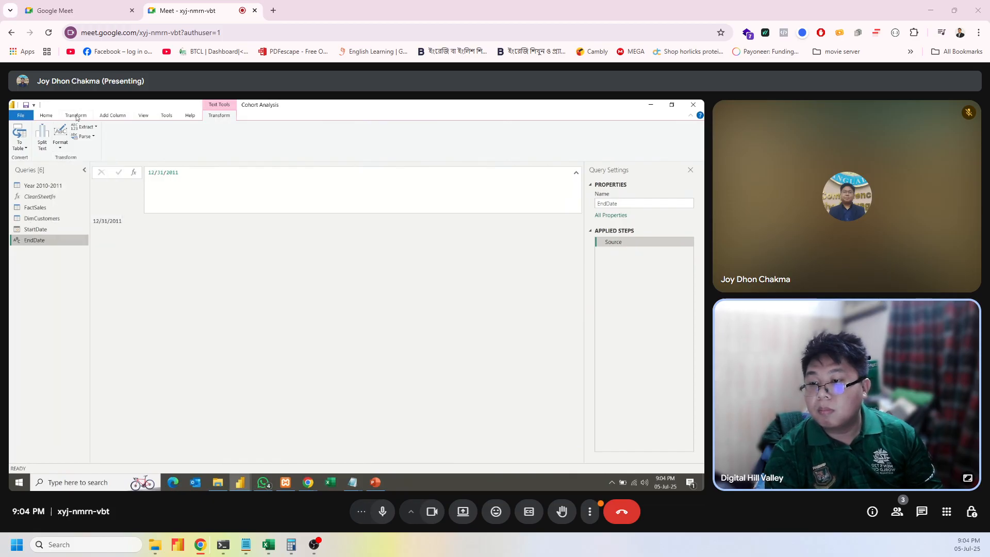
pyautogui.click(76, 116)
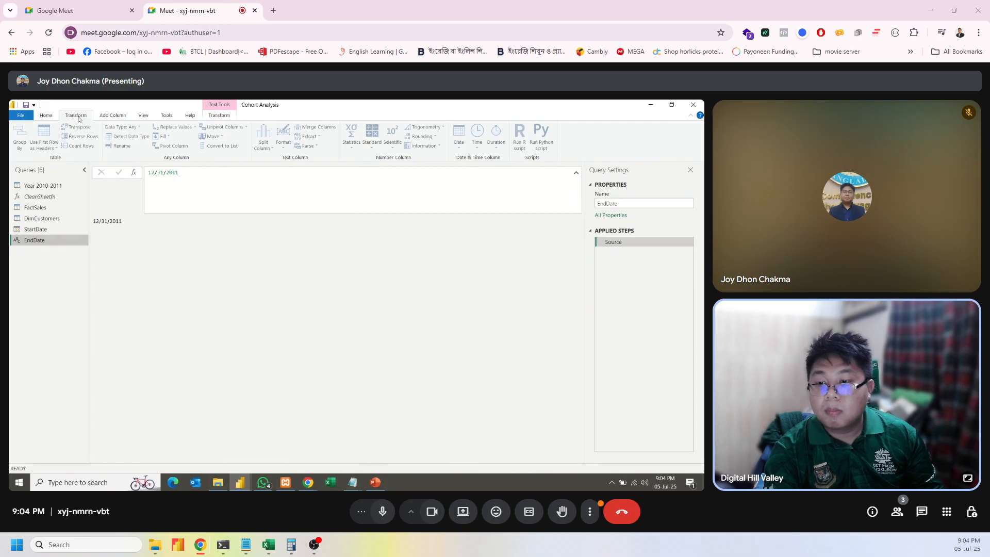
pyautogui.click(174, 181)
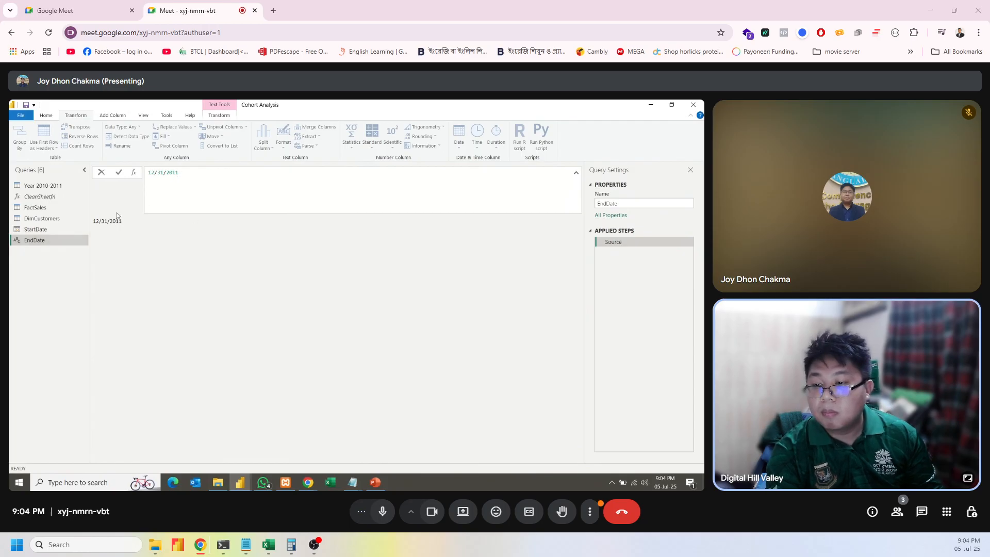
# Review the StartDate query's formula, copy its date text, and duplicate the query.
pyautogui.click(61, 226)
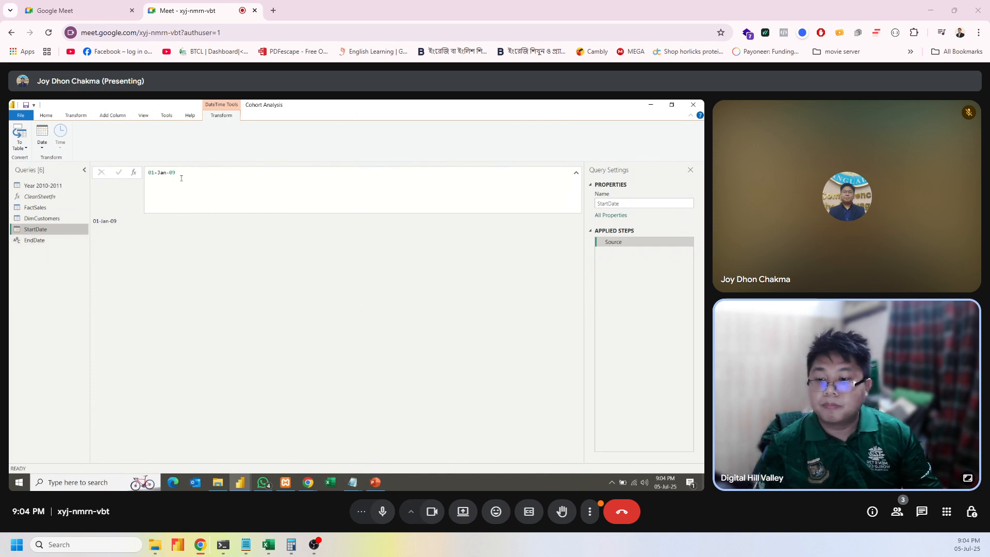
pyautogui.moveTo(178, 173); pyautogui.dragTo(167, 172)
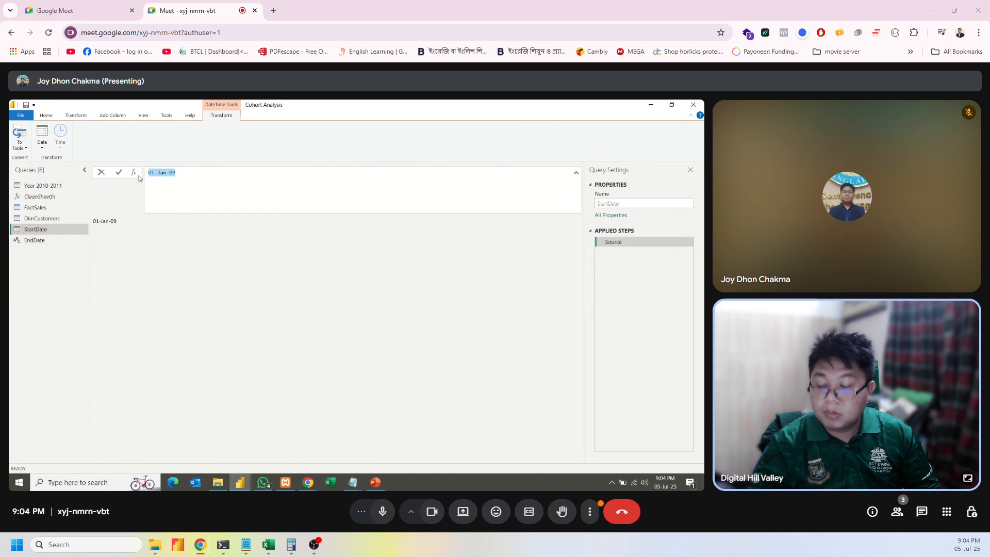
pyautogui.click(75, 229)
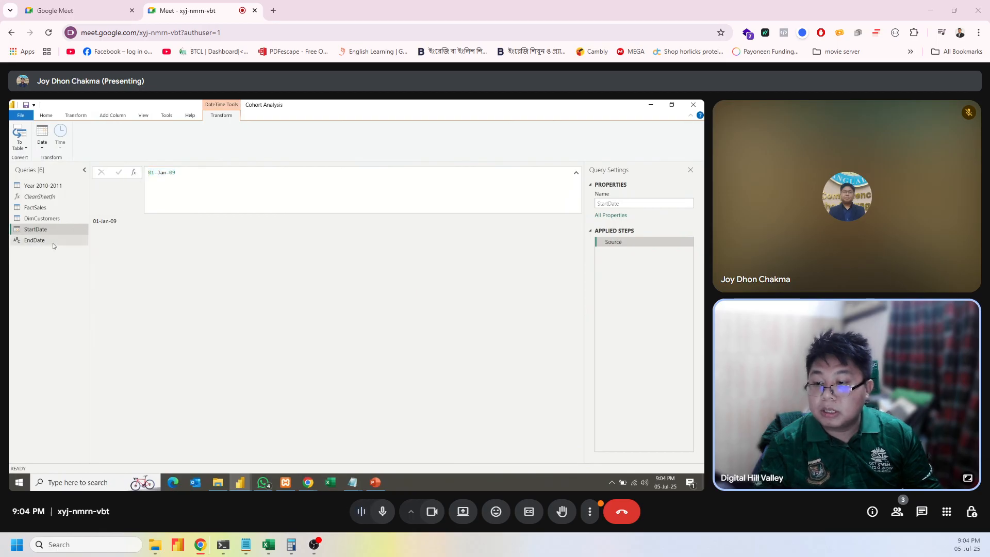
pyautogui.rightClick(51, 229)
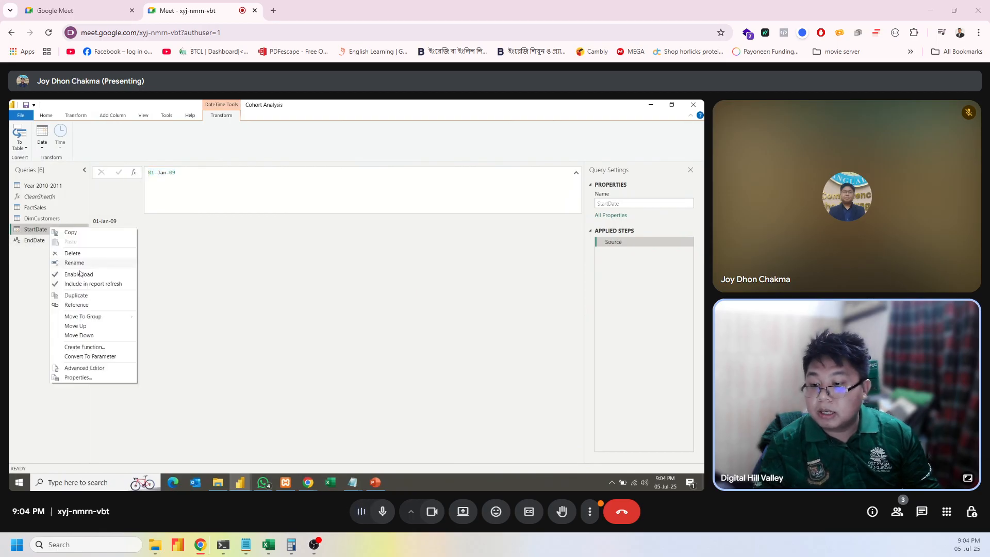
pyautogui.click(76, 296)
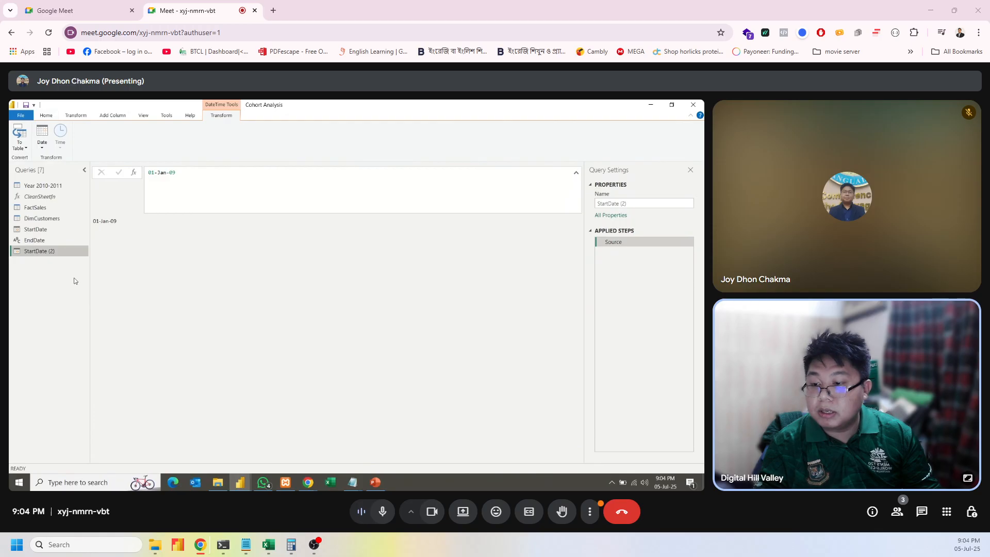
# Delete the text-based EndDate query and rename the duplicated StartDate query as EndDate.
pyautogui.click(36, 241)
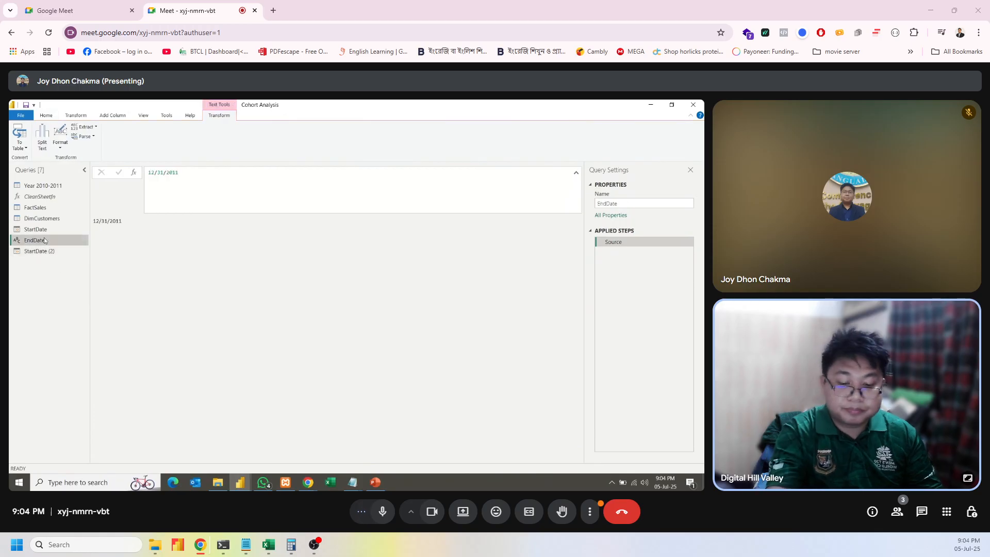
pyautogui.press('Delete')
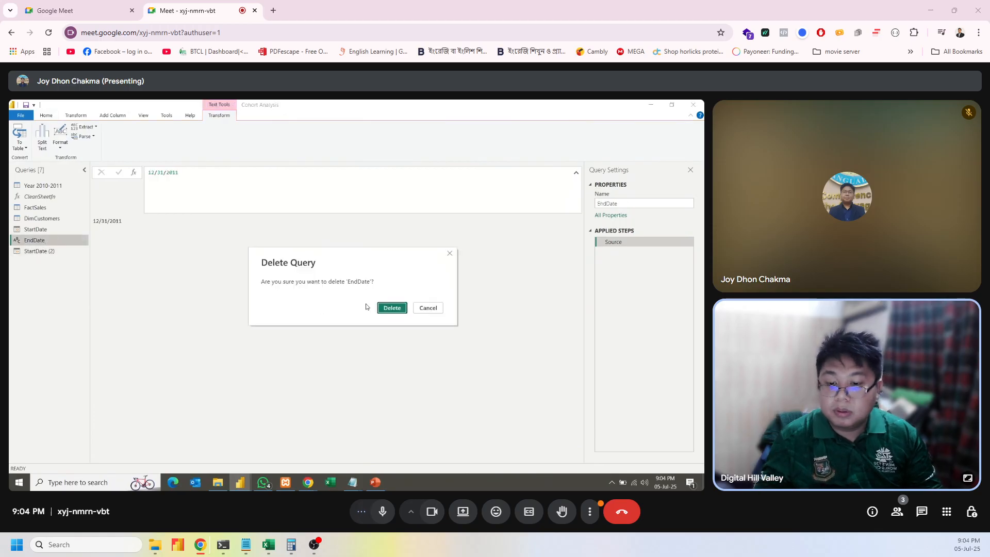
pyautogui.click(392, 308)
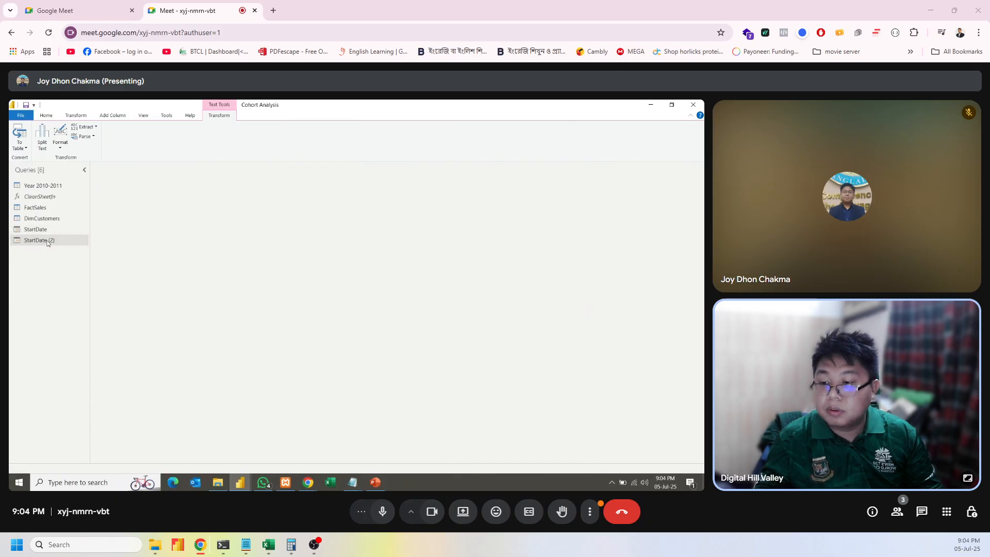
pyautogui.doubleClick(47, 241)
pyautogui.press('super+v')
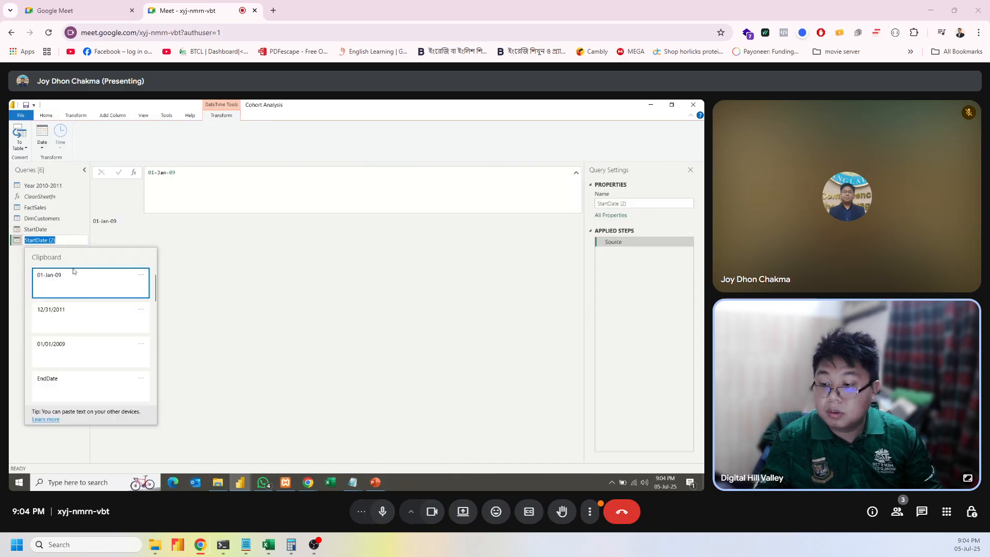
pyautogui.click(72, 383)
pyautogui.press('Return')
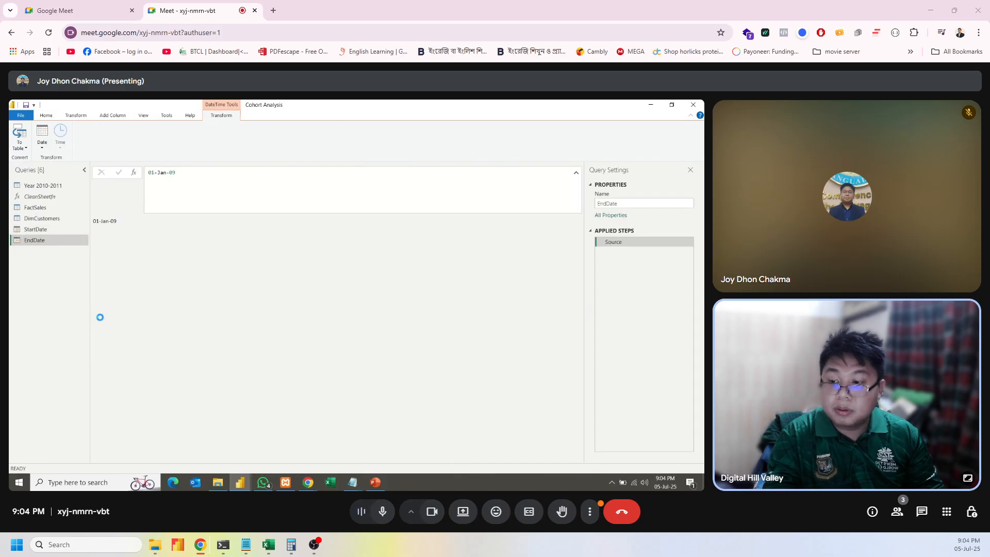
# Try replacing the duplicated EndDate query's formula with 12/31/2011.
pyautogui.click(178, 172)
pyautogui.moveTo(178, 172); pyautogui.dragTo(139, 176)
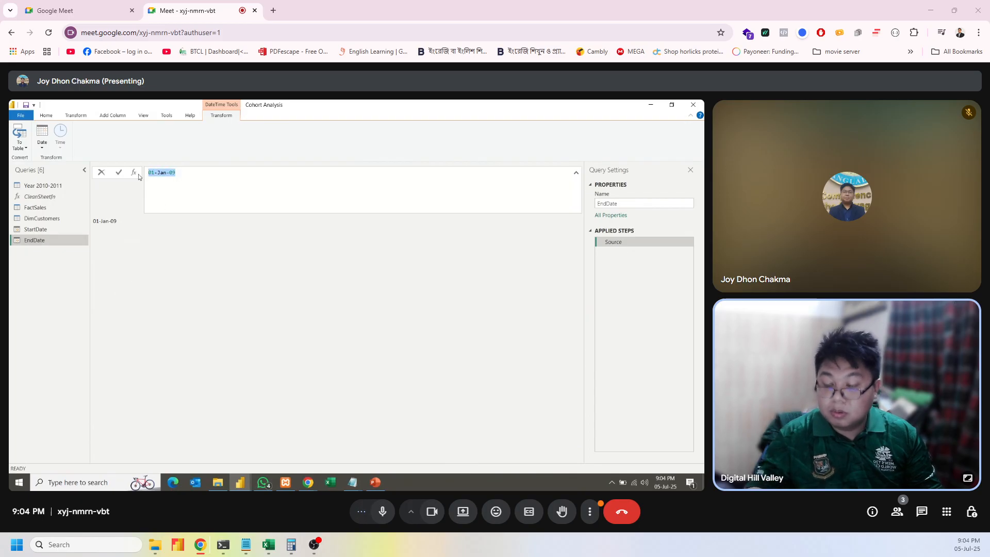
pyautogui.press('super+v')
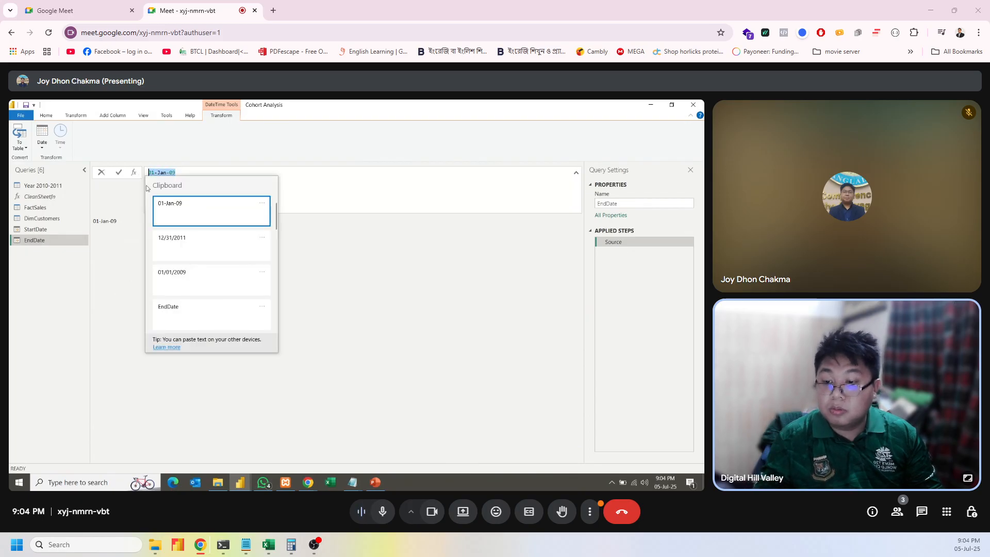
pyautogui.click(191, 251)
pyautogui.press('Return')
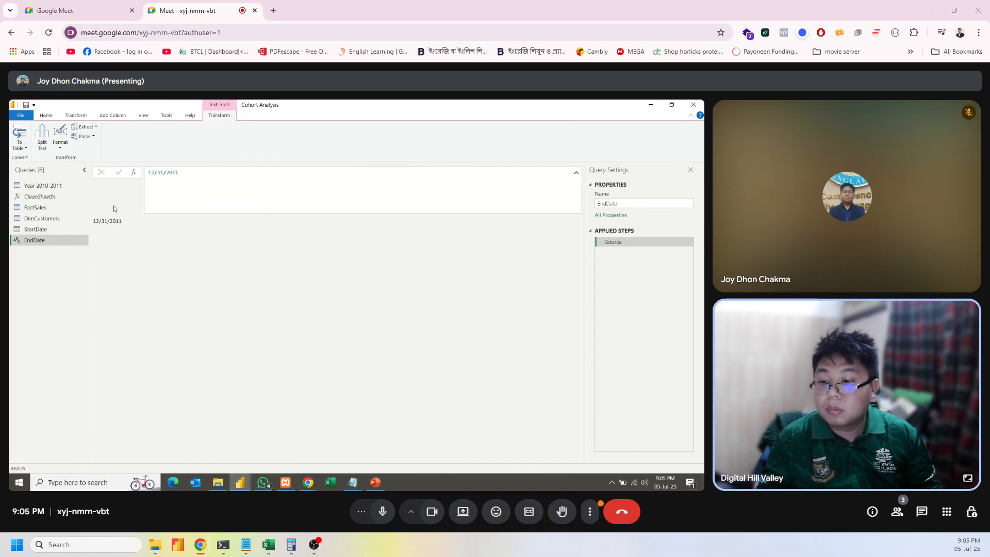
# Set the EndDate query's formula to 31-Dec-11, matching the date format of StartDate.
pyautogui.moveTo(184, 173); pyautogui.dragTo(121, 178)
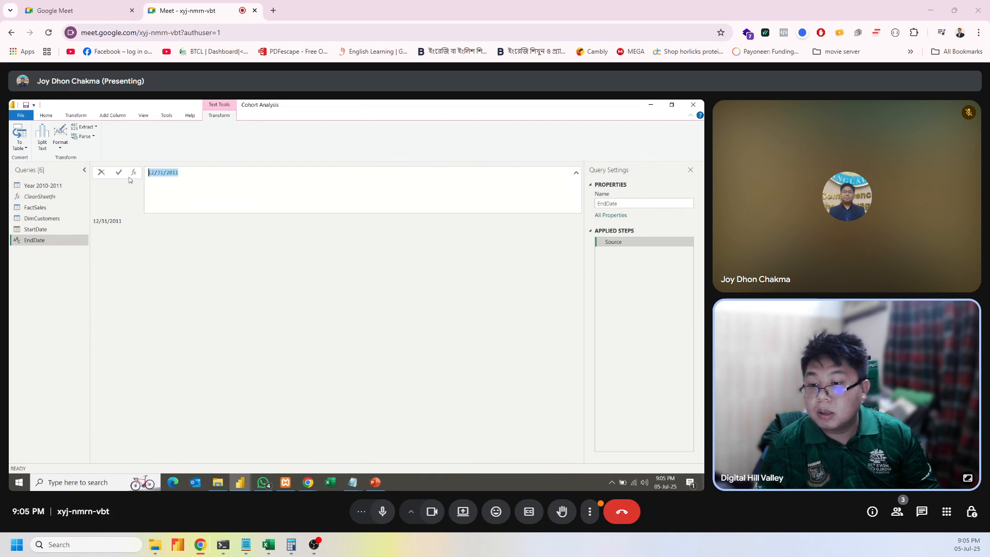
pyautogui.press('BackSpace')
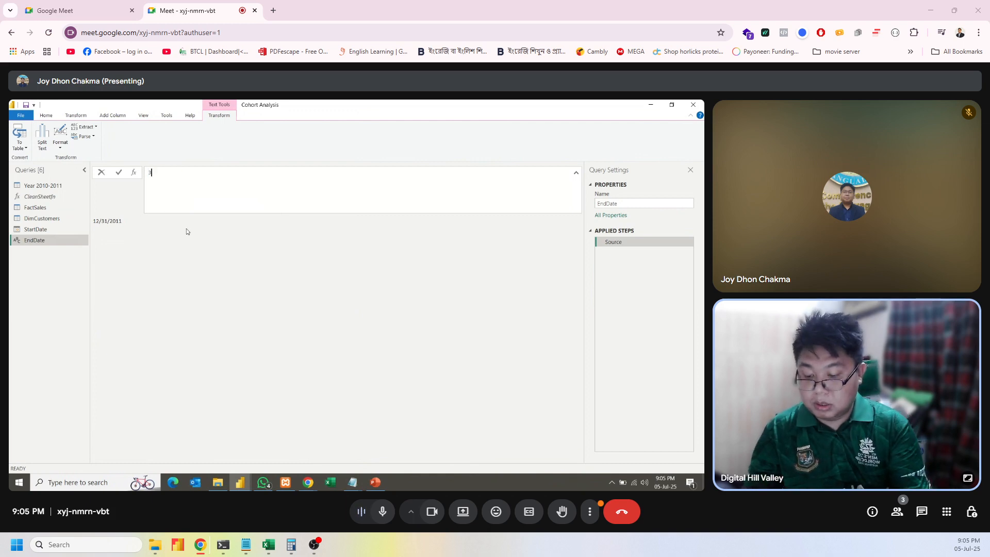
pyautogui.write('31-')
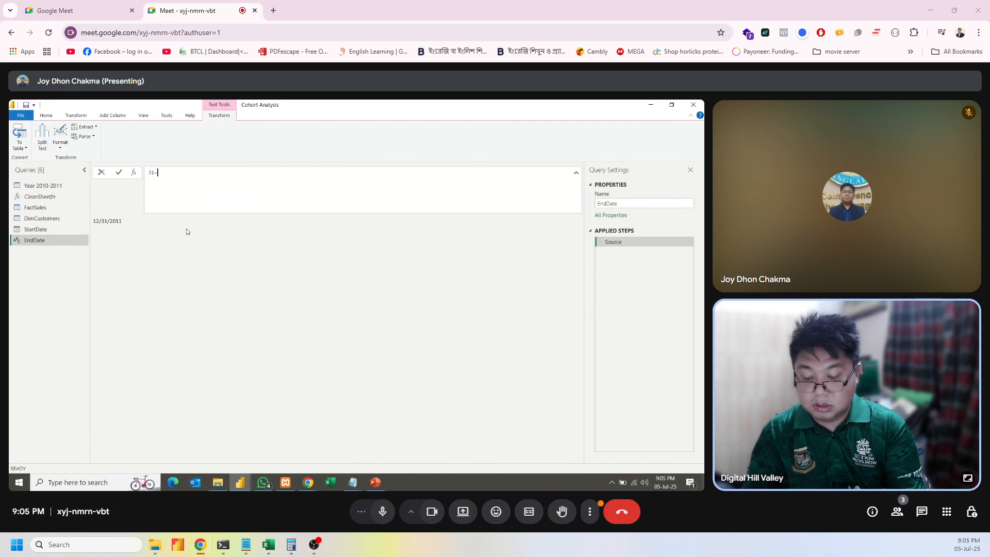
pyautogui.write('Dec-')
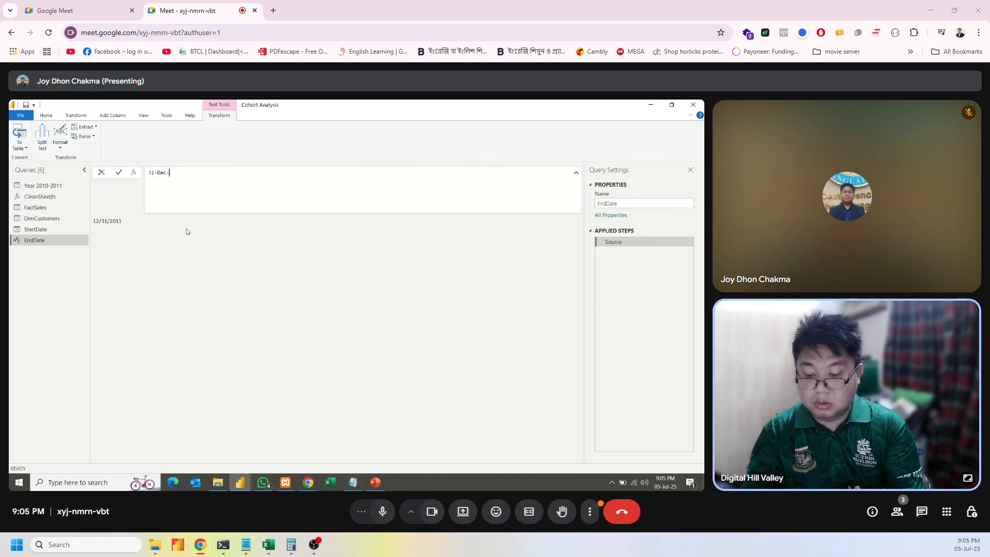
pyautogui.write('20211')
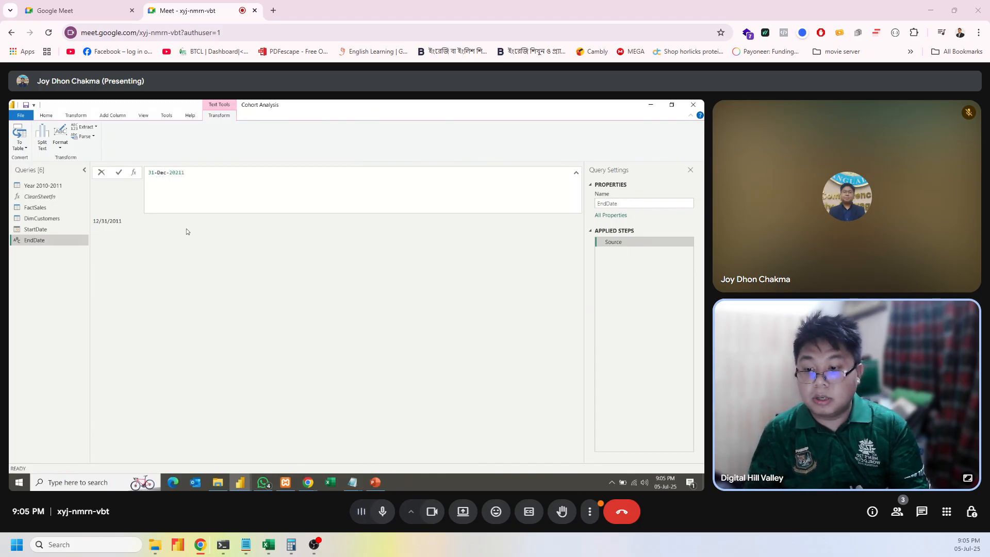
pyautogui.press('Return')
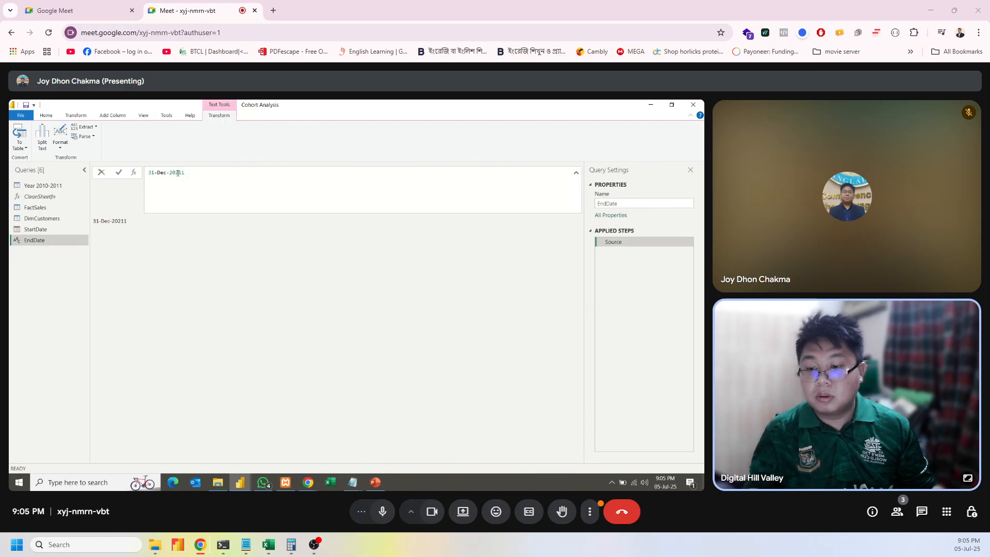
pyautogui.press('BackSpace')
pyautogui.press('BackSpace')
pyautogui.press('Return')
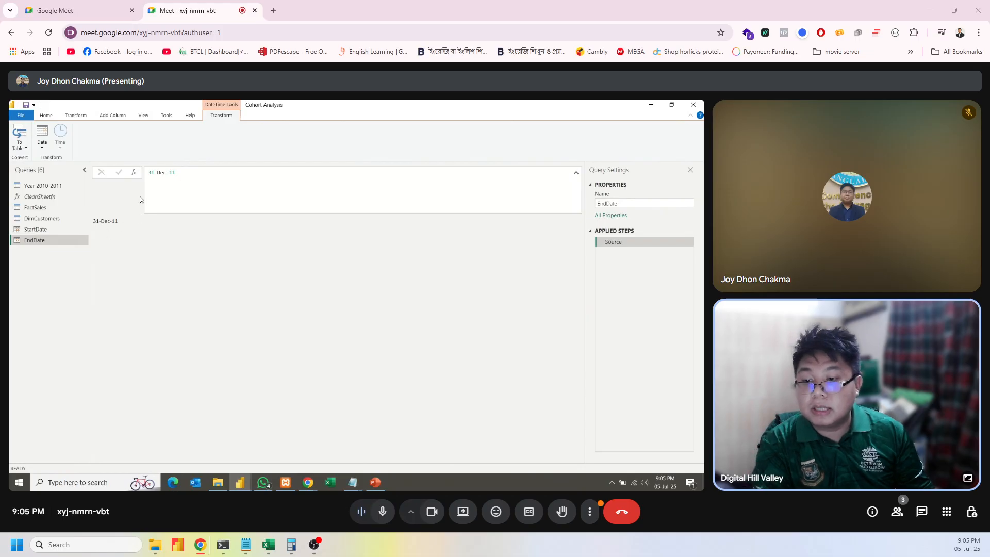
# Compare the StartDate and EndDate queries to check that both hold date values.
pyautogui.click(32, 229)
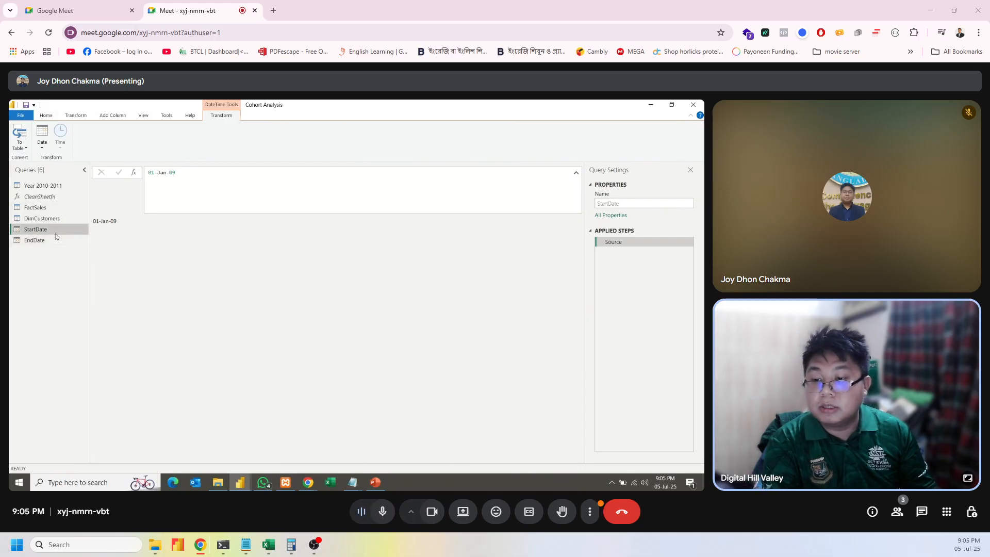
pyautogui.click(53, 243)
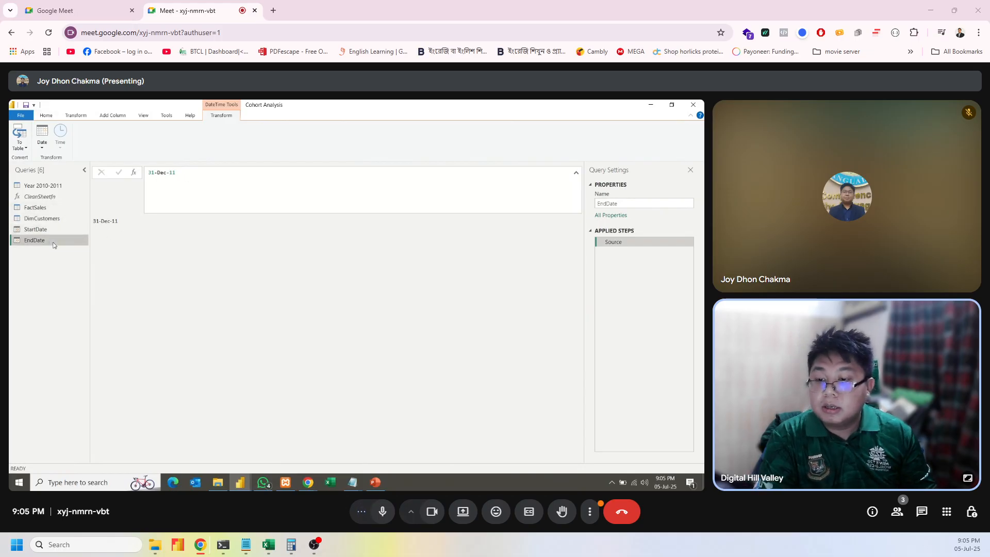
pyautogui.click(177, 182)
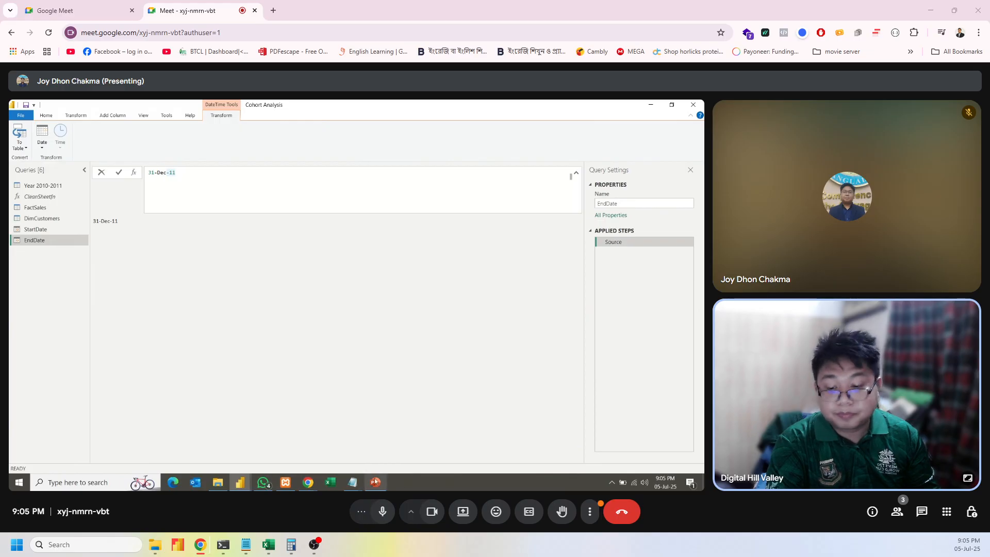
# Switch to the Notepad notes and pick out the table name DimDate in the blank-query instruction.
pyautogui.click(352, 482)
pyautogui.click(487, 445)
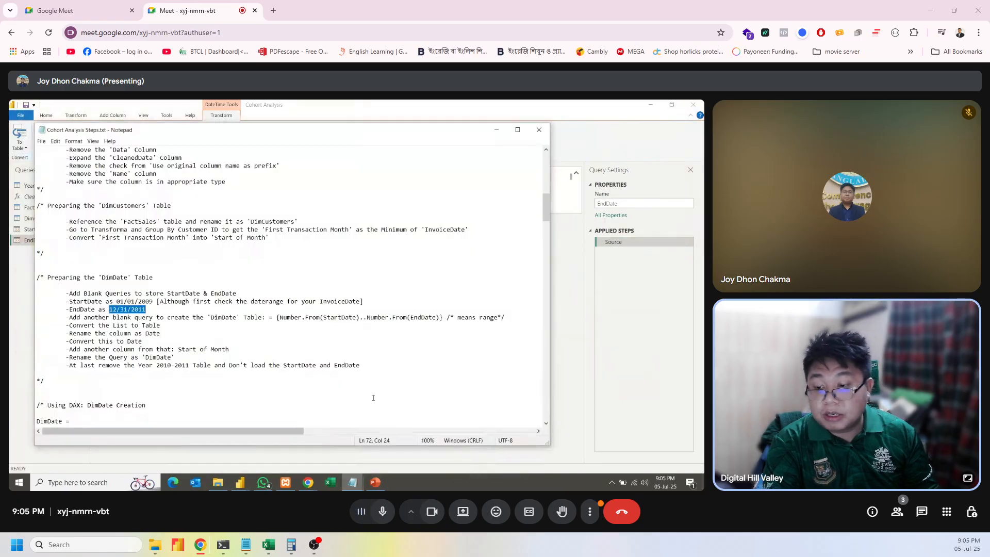
pyautogui.scroll(-2, 186, 326)
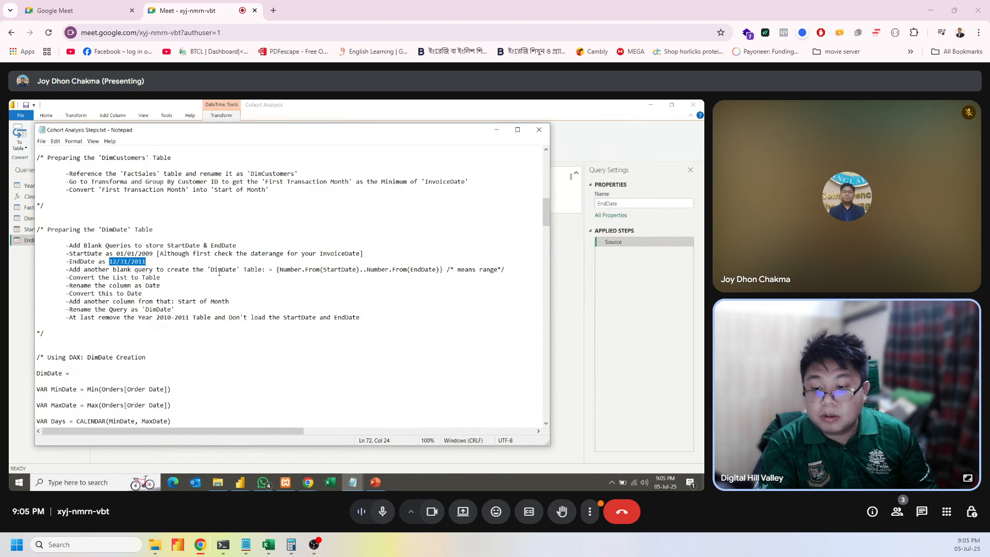
pyautogui.moveTo(211, 269); pyautogui.dragTo(237, 272)
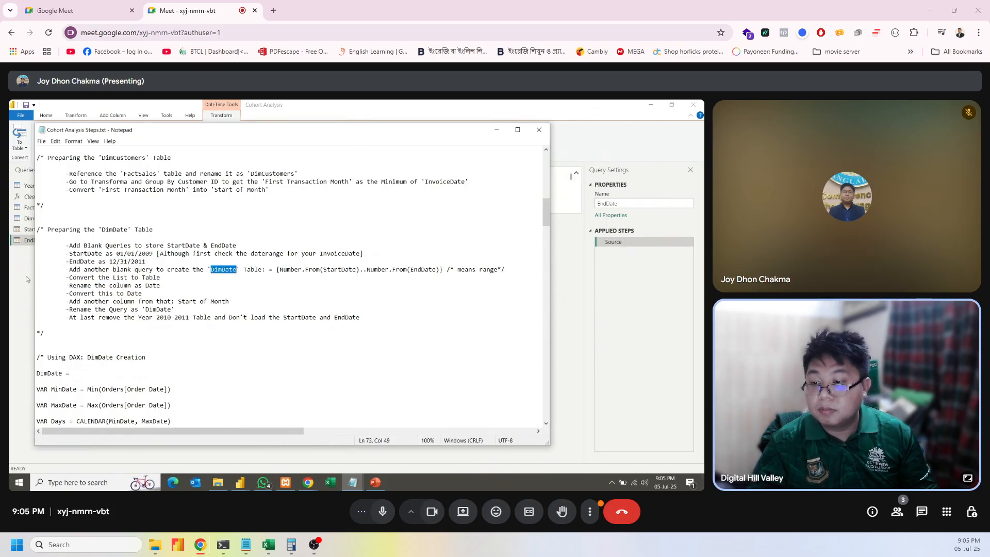
# Return to Power Query Editor and start adding a new query to the queries list.
pyautogui.click(30, 279)
pyautogui.rightClick(27, 277)
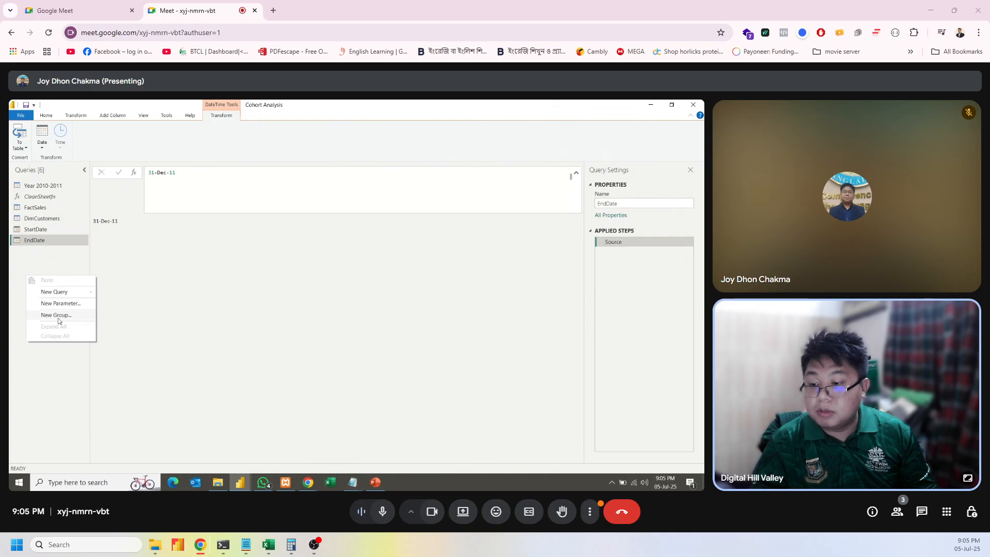
# Add a new blank query to the query list and rename it DimDate.
pyautogui.moveTo(65, 292)
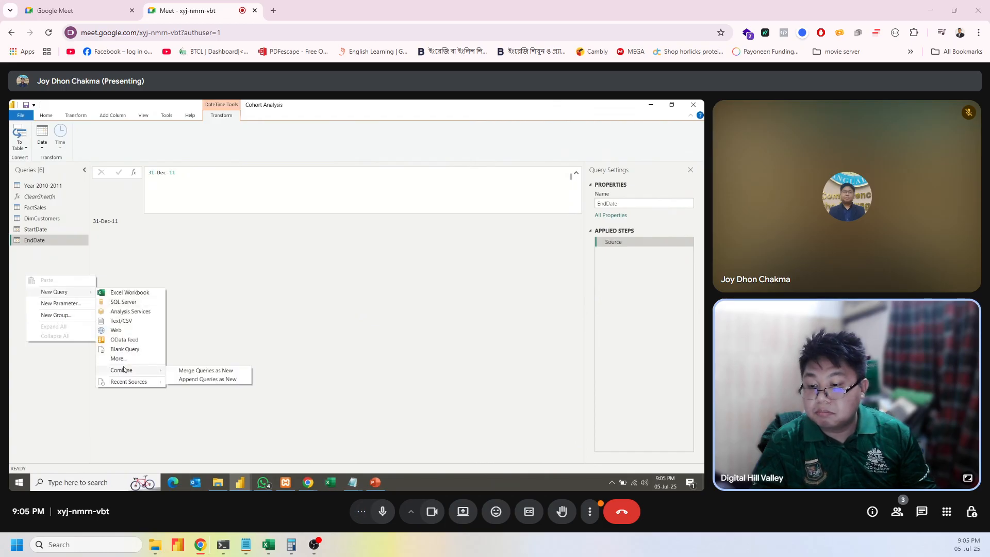
pyautogui.click(124, 350)
pyautogui.doubleClick(43, 252)
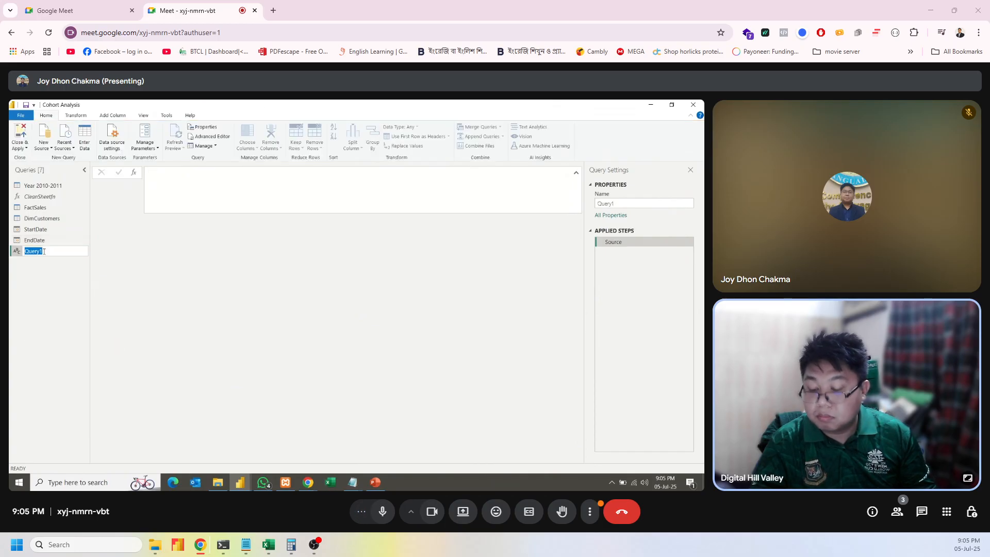
pyautogui.write('DimDate')
pyautogui.press('Return')
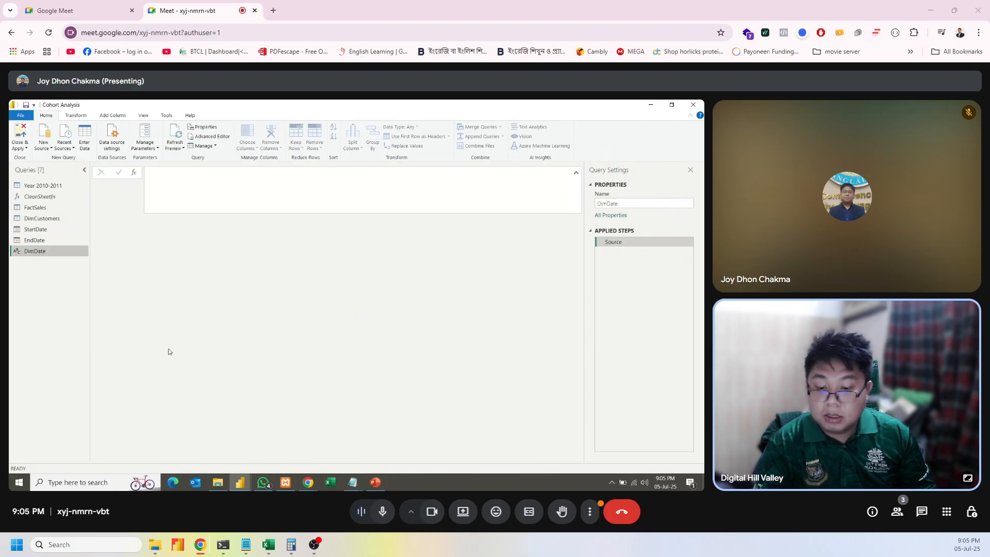
# Copy the date-range formula from Cohort Analysis Steps.txt in Notepad and enter it in DimDate: = {Number.From(StartDate)..Number.From(EndDate)}.
pyautogui.moveTo(352, 482)
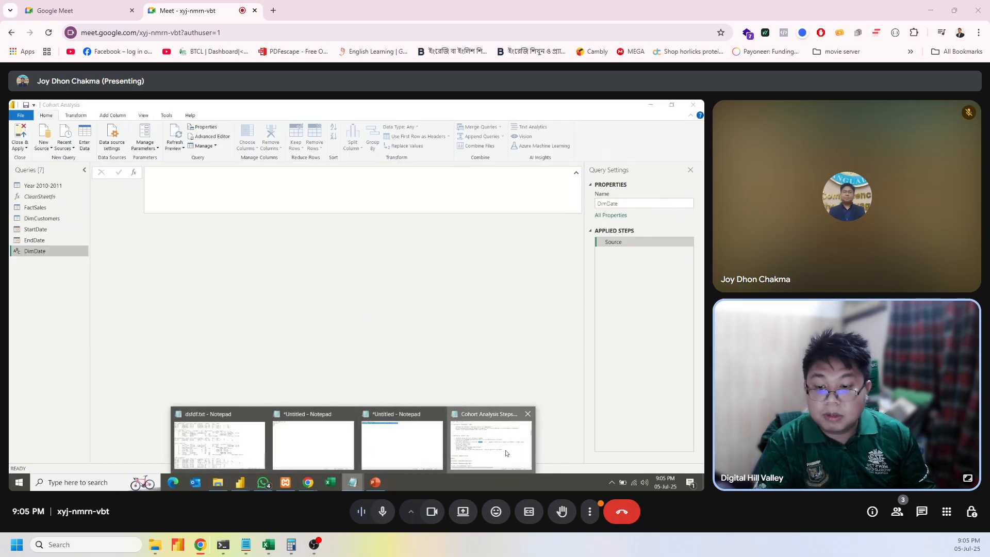
pyautogui.click(492, 438)
pyautogui.click(304, 283)
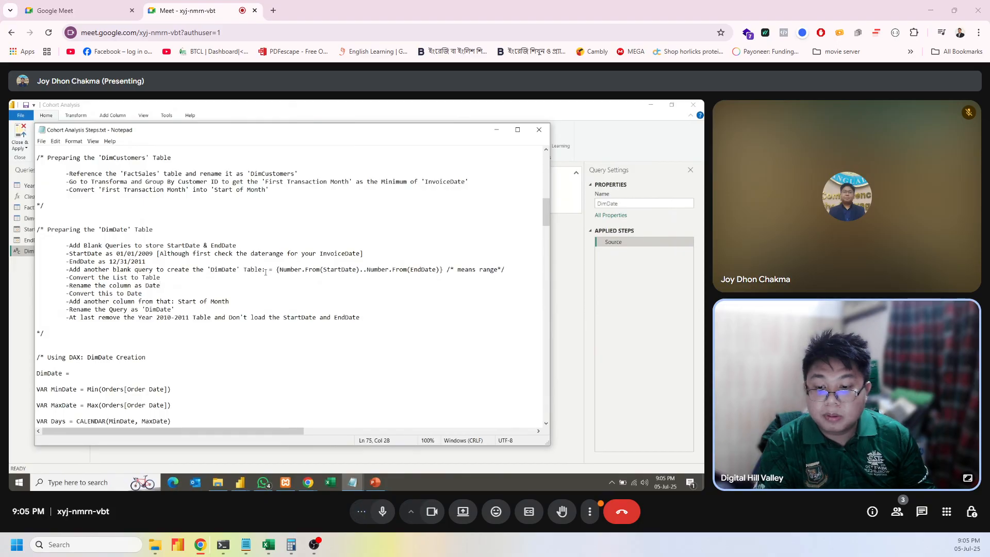
pyautogui.moveTo(270, 269); pyautogui.dragTo(442, 269)
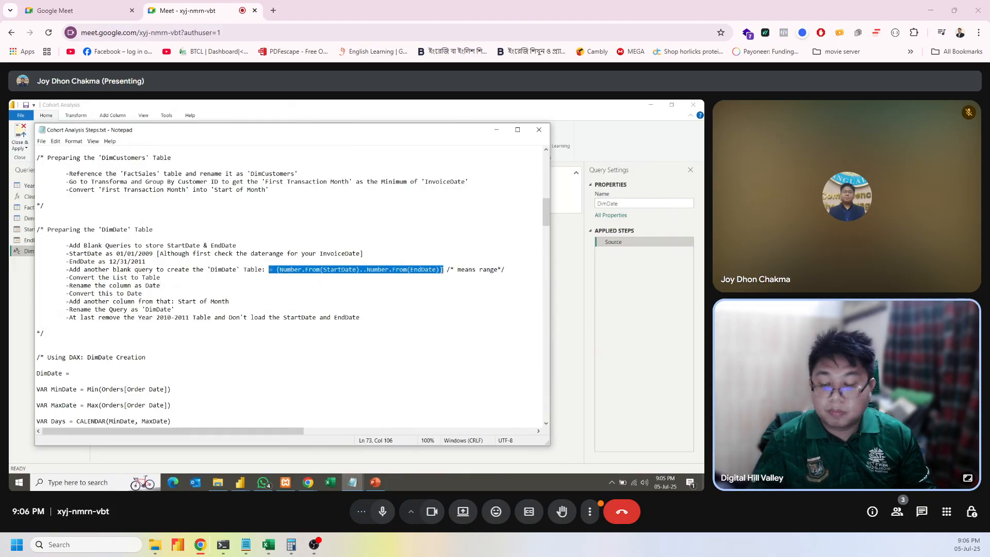
pyautogui.hotkey('alt', 'Tab')
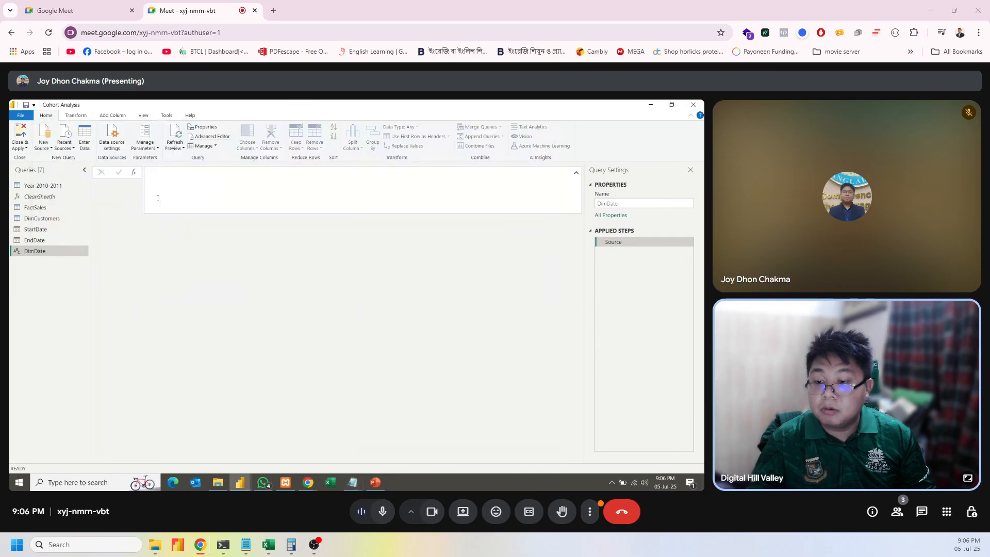
pyautogui.click(176, 187)
pyautogui.write('= {Number.From(StartDate)..Number.From(EndDate)}')
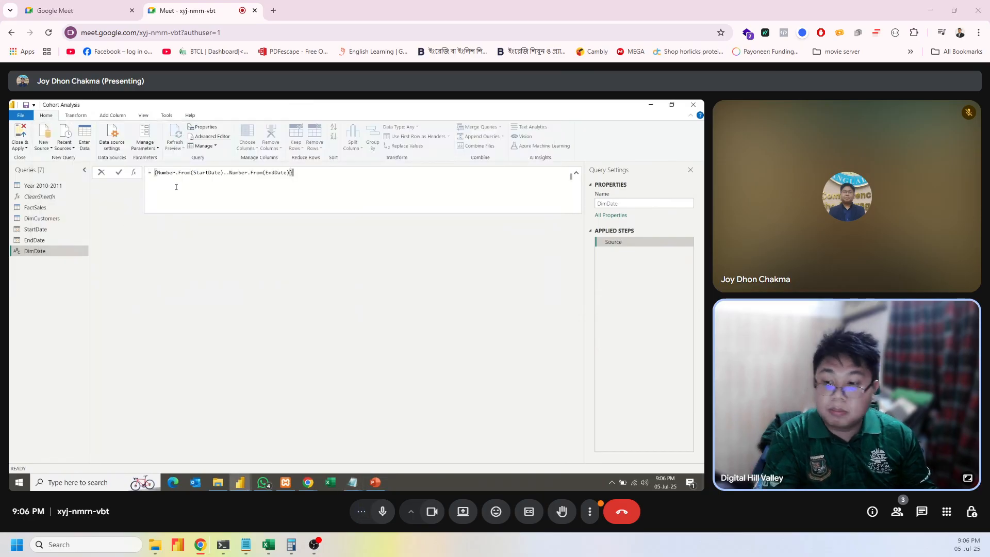
pyautogui.press('Return')
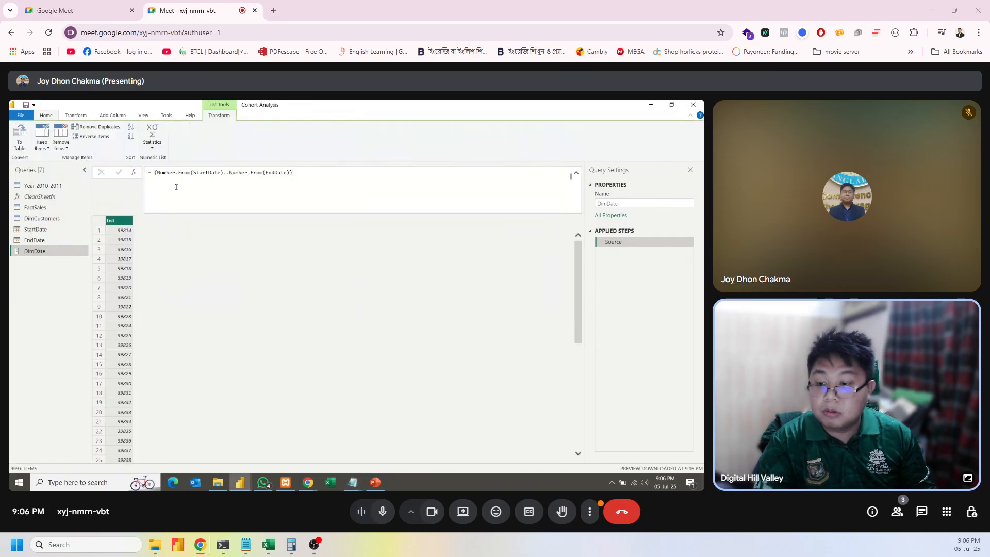
# Convert the DimDate list to a table with no delimiter and extra columns shown as errors, and set its column type to Date.
pyautogui.rightClick(111, 232)
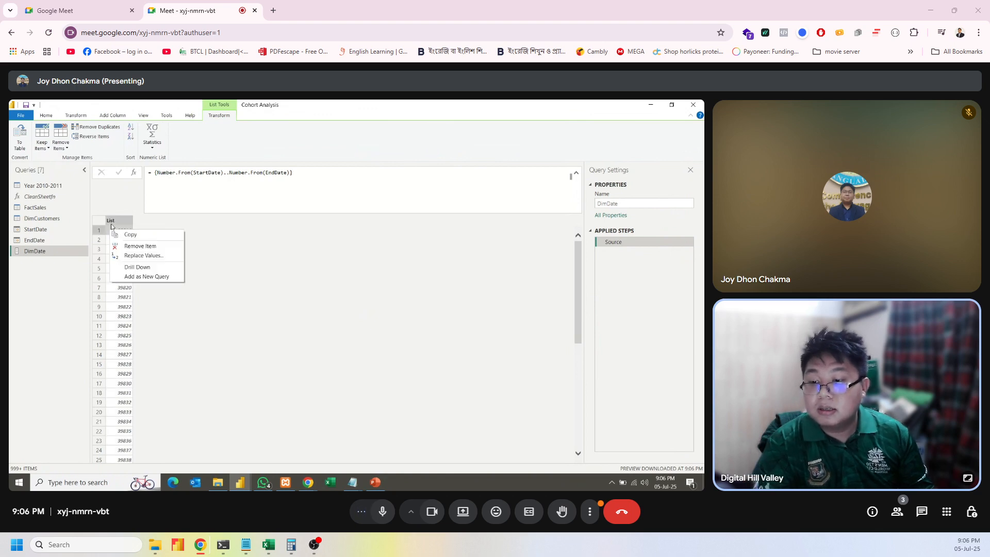
pyautogui.click(113, 222)
pyautogui.rightClick(115, 221)
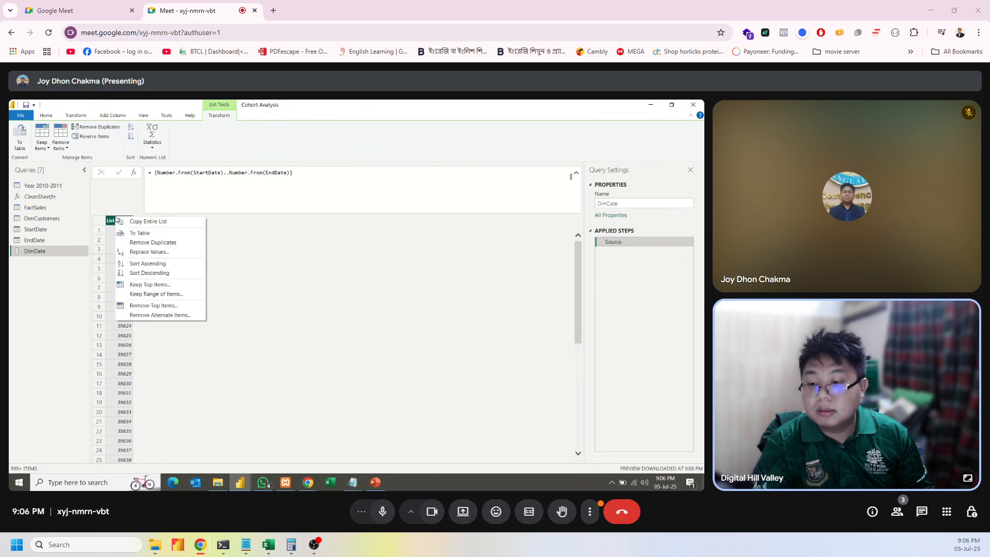
pyautogui.click(115, 221)
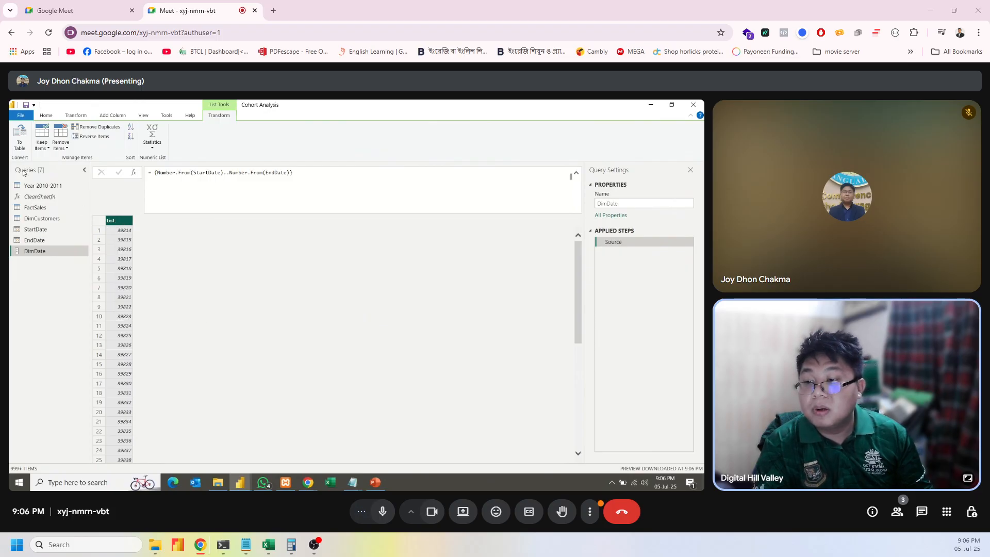
pyautogui.click(19, 141)
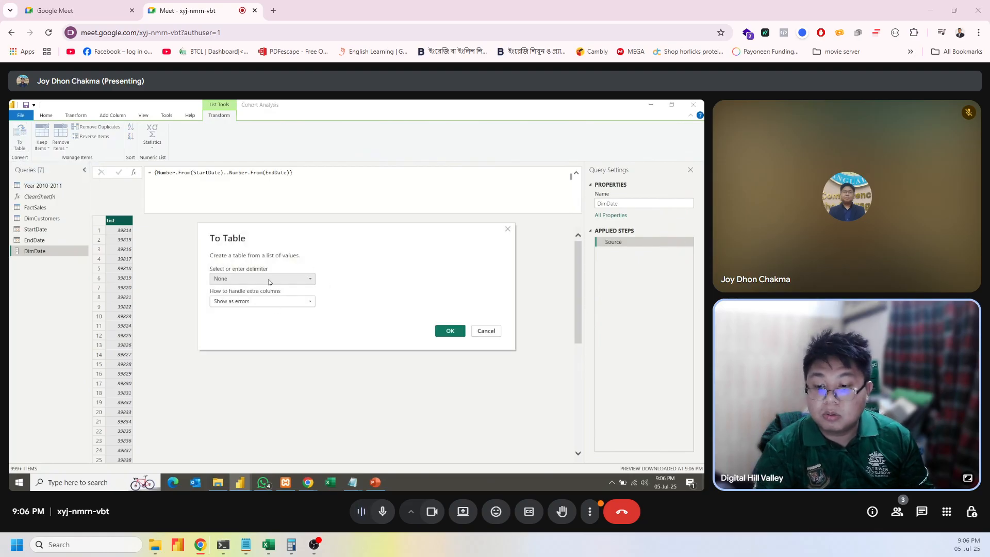
pyautogui.click(457, 334)
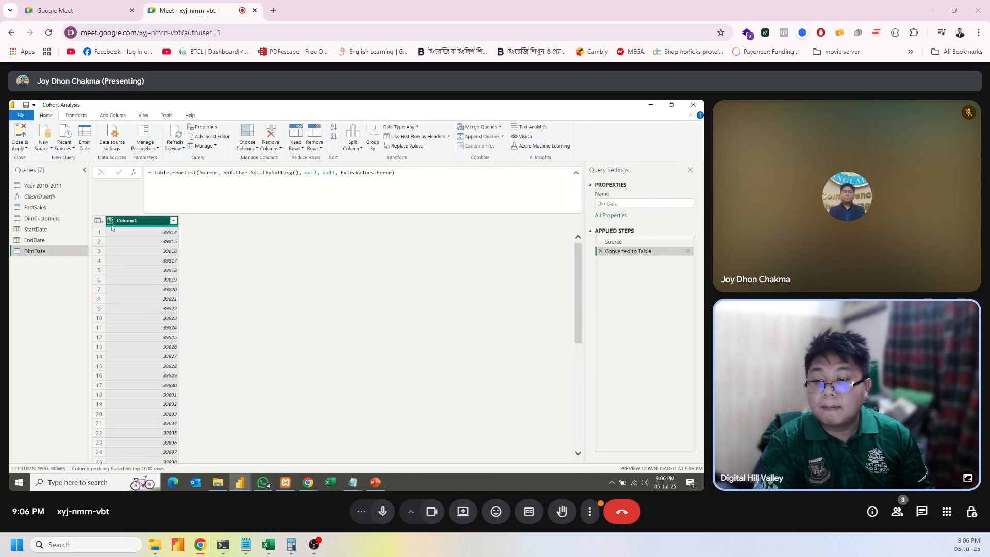
pyautogui.click(110, 221)
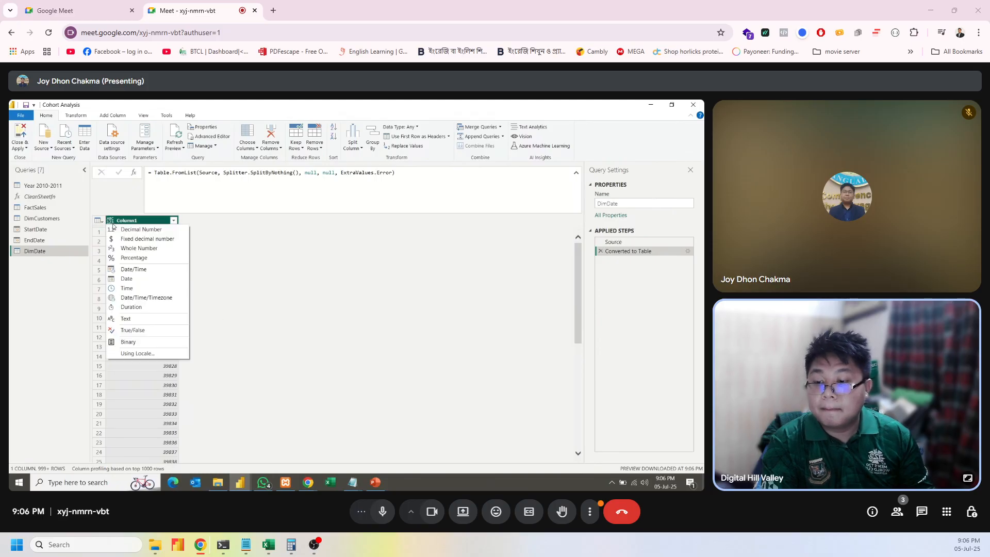
pyautogui.click(123, 279)
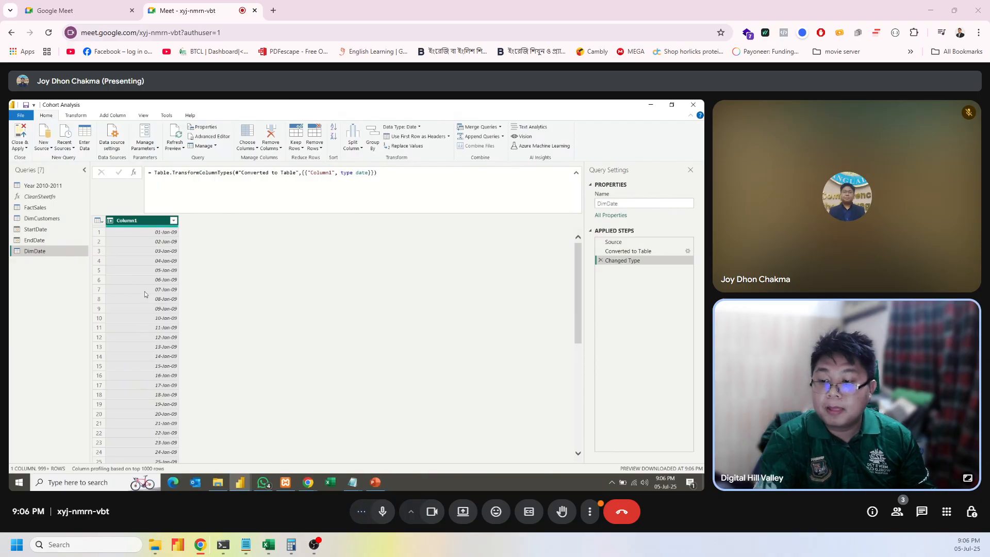
# Rename DimDate's only column to Date, copying the name from the Cohort Analysis Steps.txt notes.
pyautogui.click(352, 483)
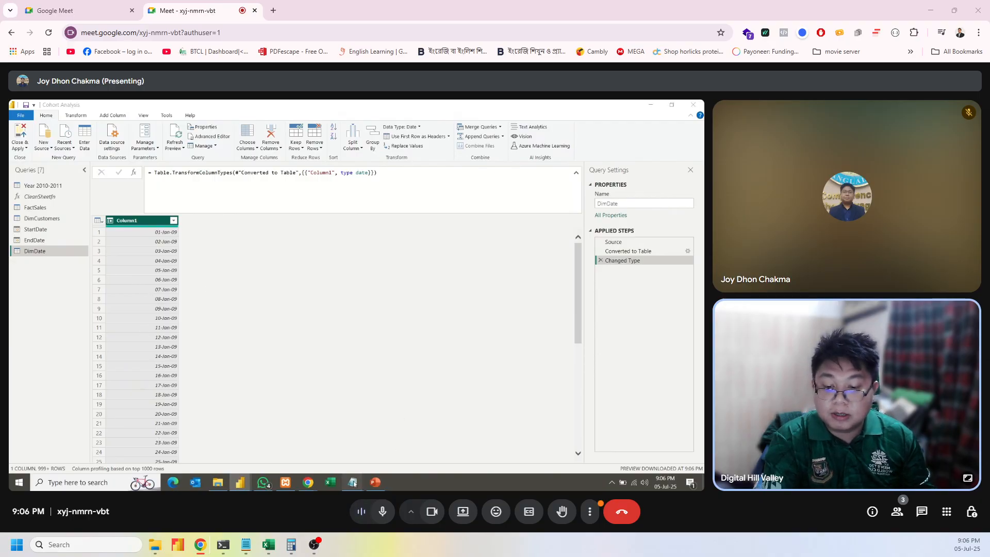
pyautogui.click(468, 421)
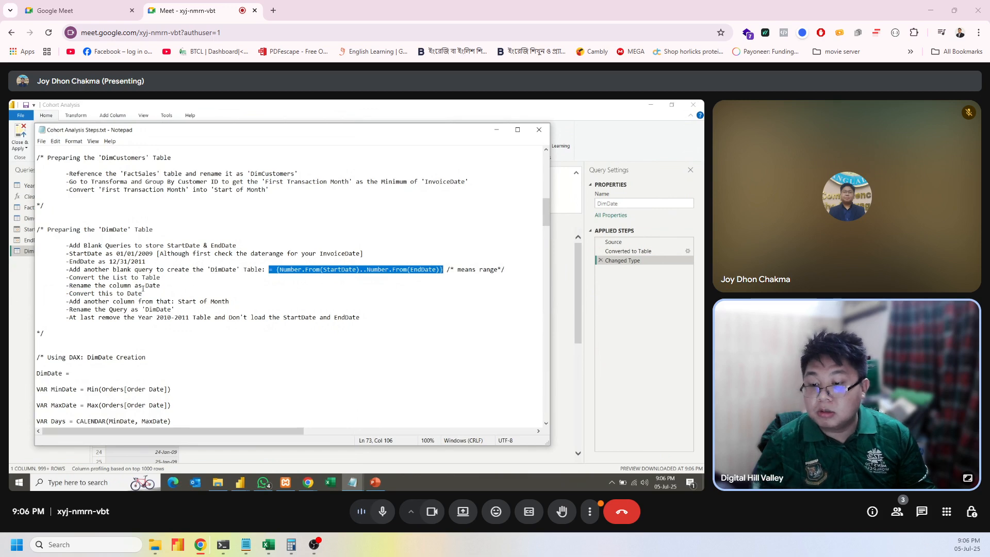
pyautogui.moveTo(144, 286); pyautogui.dragTo(169, 285)
pyautogui.hotkey('ctrl', 'c')
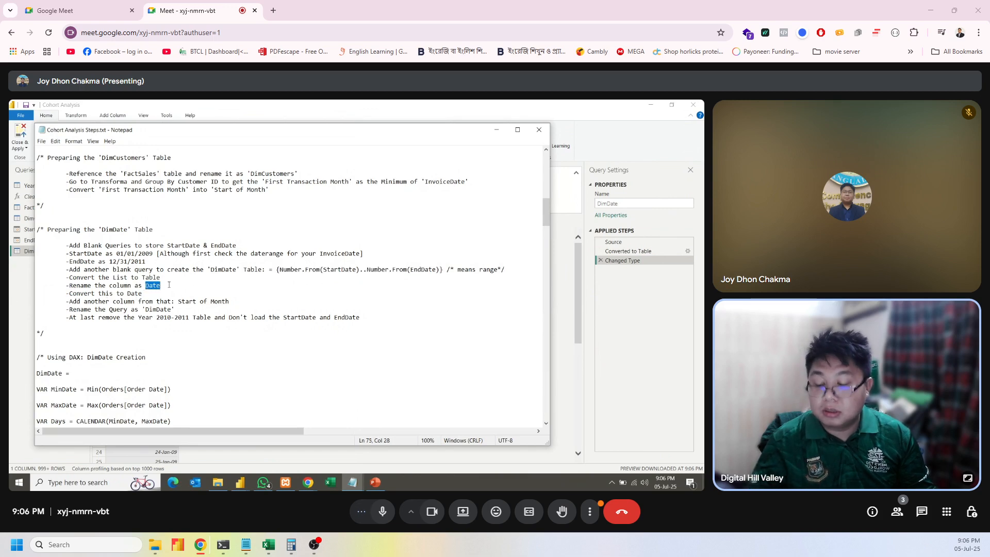
pyautogui.click(10, 329)
pyautogui.doubleClick(135, 223)
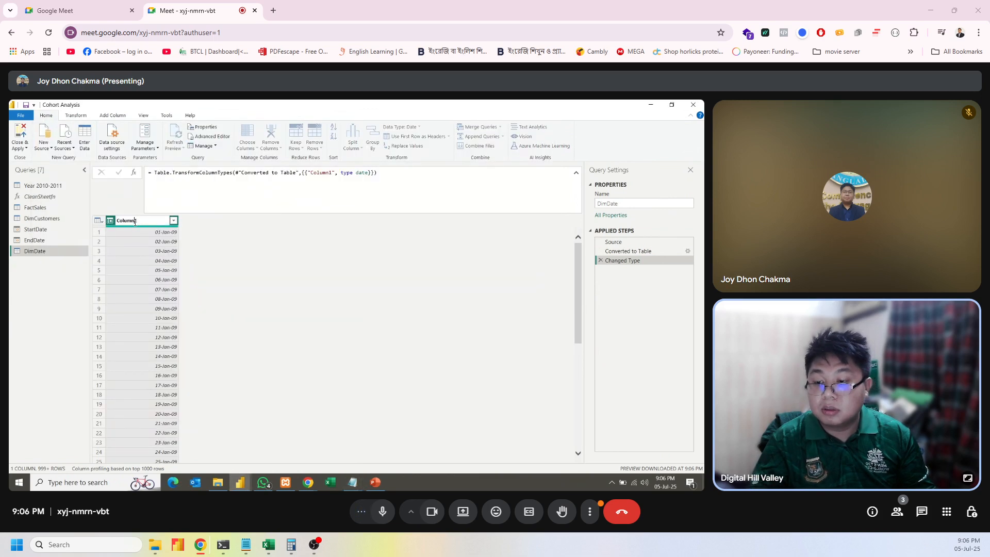
pyautogui.moveTo(144, 223); pyautogui.dragTo(118, 221)
pyautogui.hotkey('ctrl', 'v')
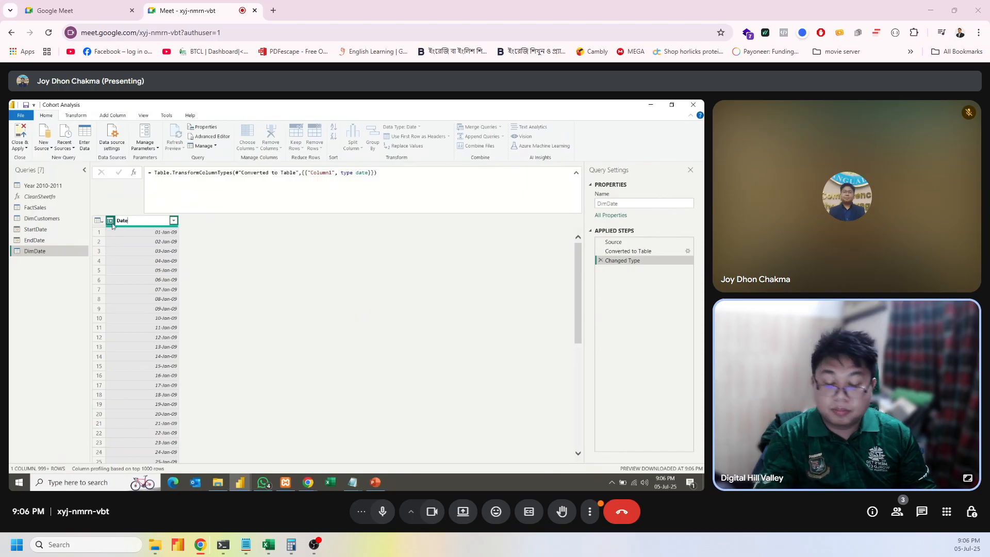
pyautogui.press('Return')
# Following the notes, add a Start of Month column to DimDate based on the Date column.
pyautogui.click(352, 483)
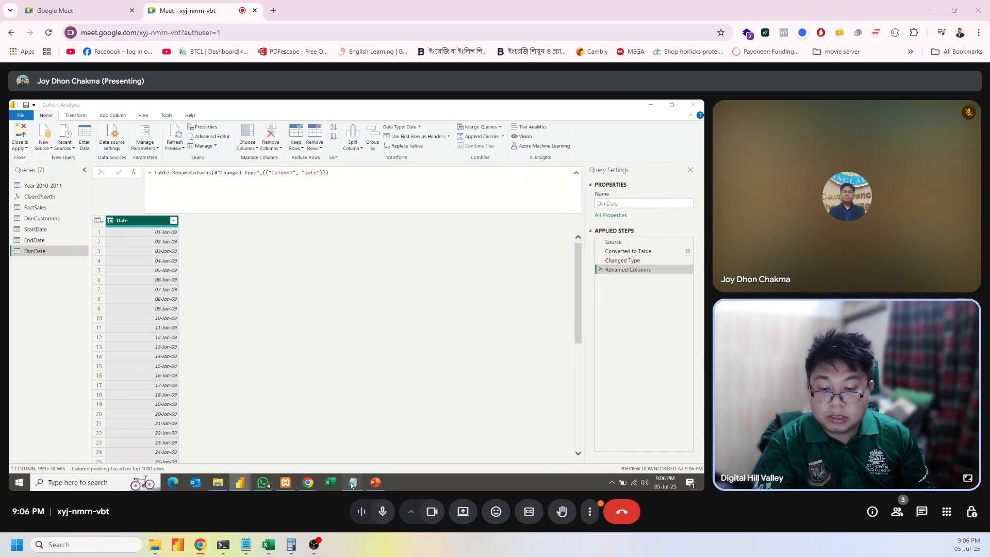
pyautogui.click(476, 433)
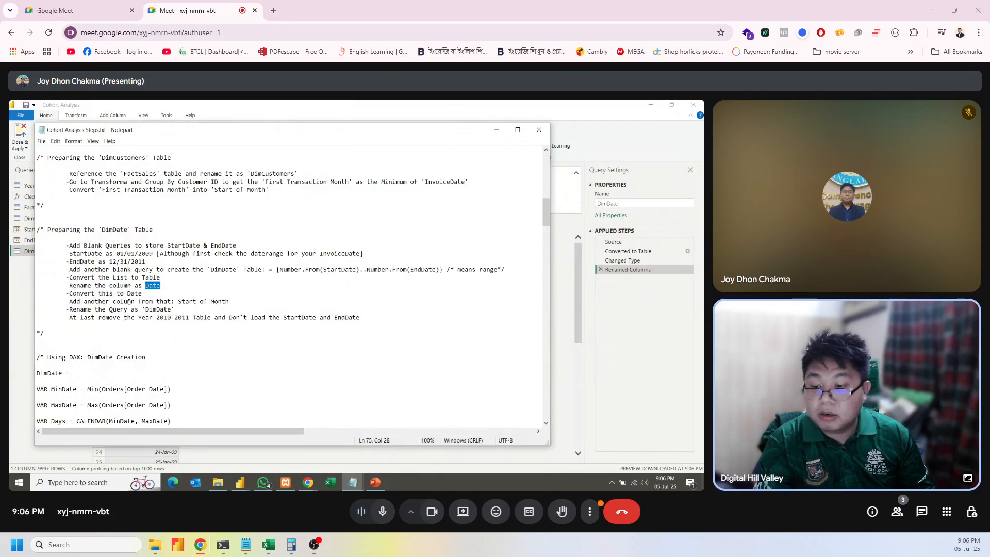
pyautogui.moveTo(178, 301); pyautogui.dragTo(231, 303)
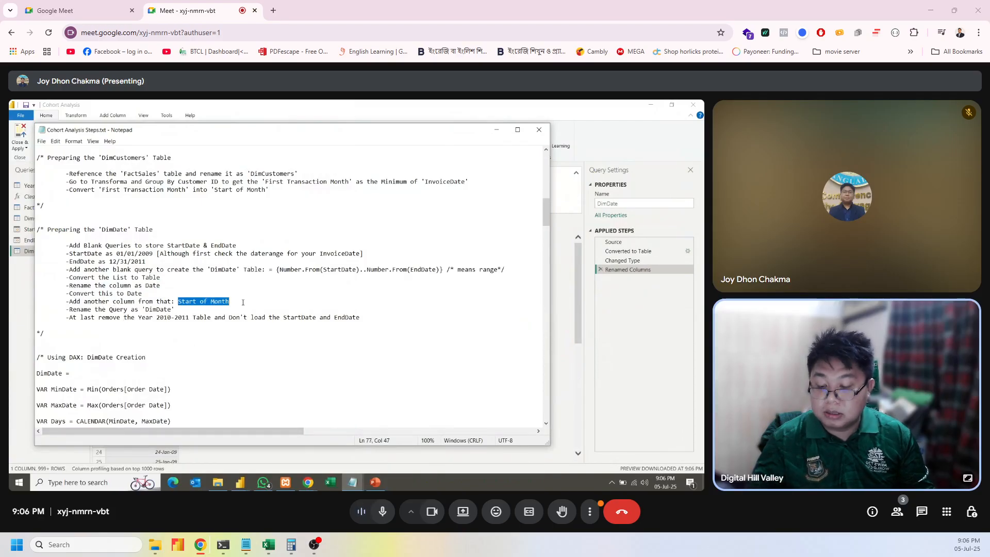
pyautogui.click(21, 334)
pyautogui.rightClick(149, 222)
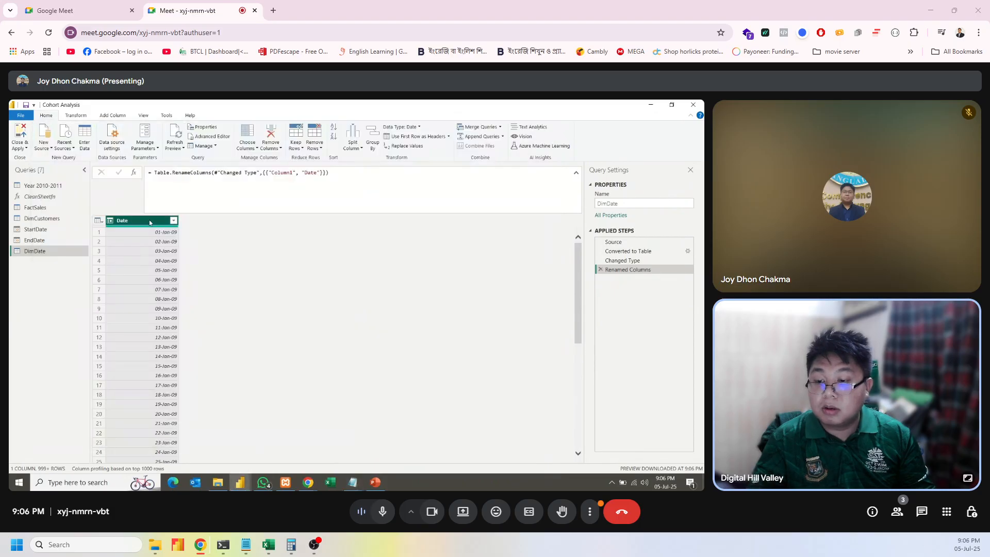
pyautogui.click(144, 222)
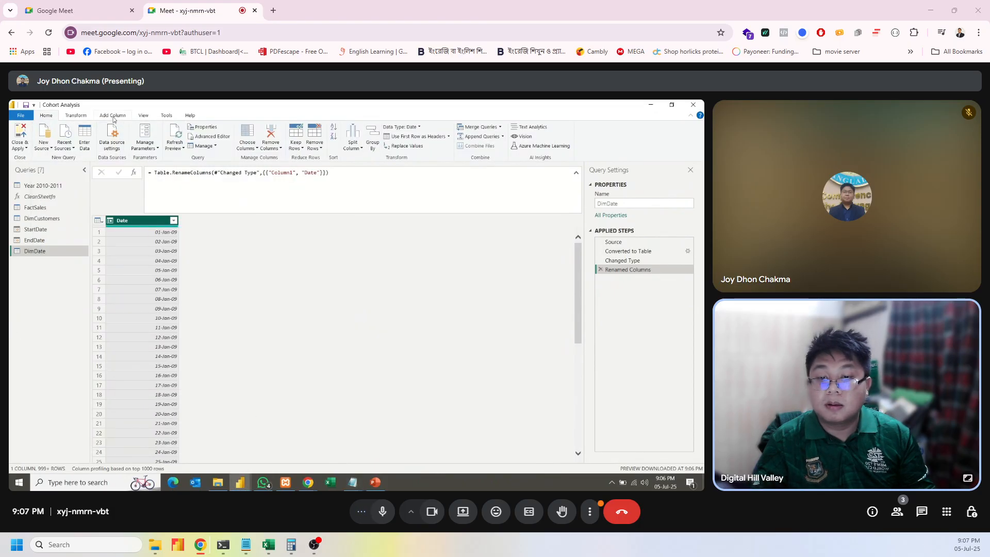
pyautogui.click(112, 115)
pyautogui.click(332, 147)
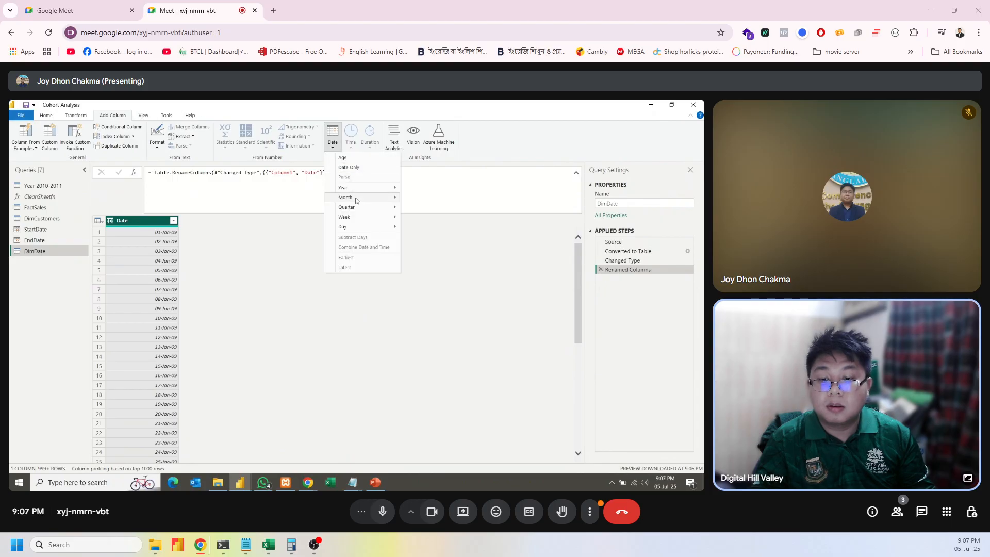
pyautogui.moveTo(362, 199)
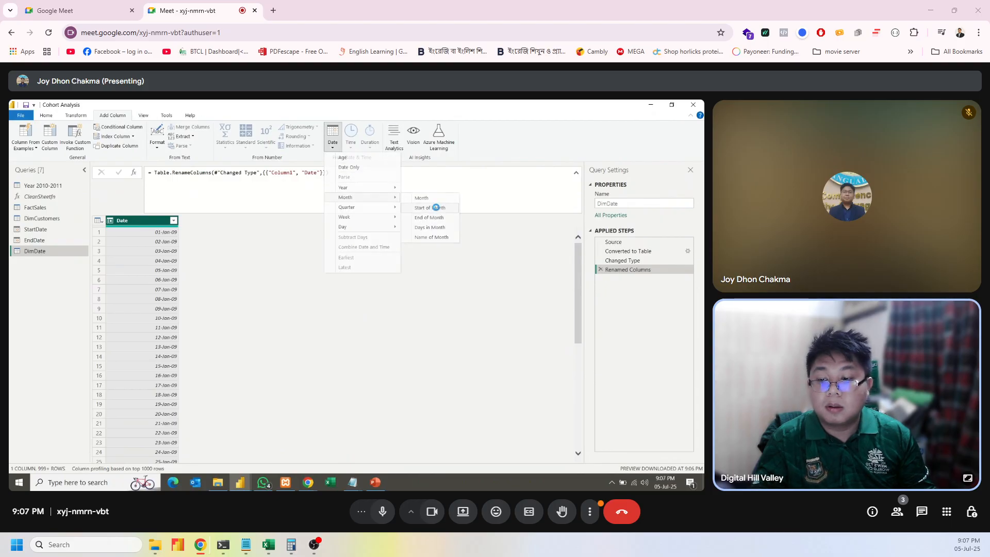
pyautogui.click(434, 207)
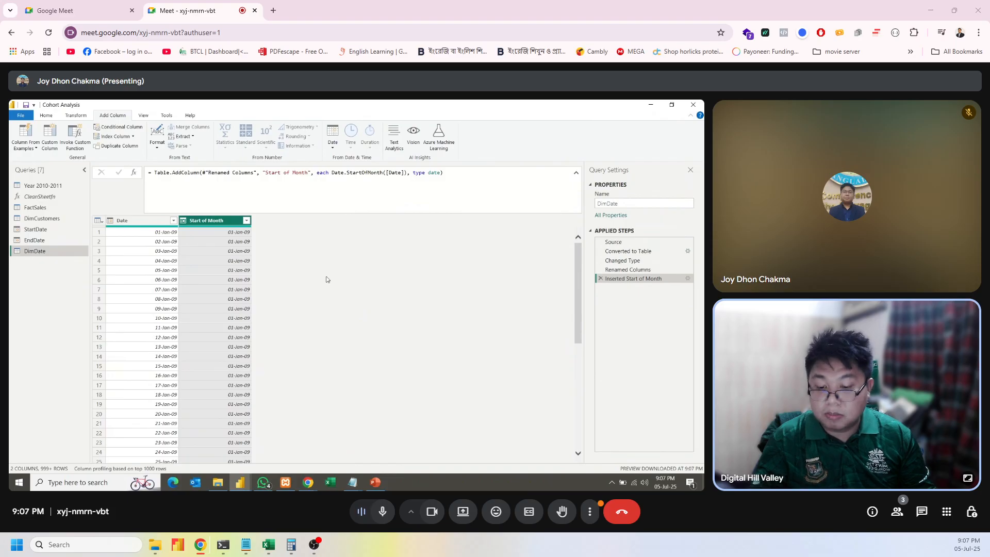
# Check the remaining DimDate instructions in Cohort Analysis Steps.txt and view the FactSales query back in Power Query Editor.
pyautogui.click(353, 482)
pyautogui.click(490, 425)
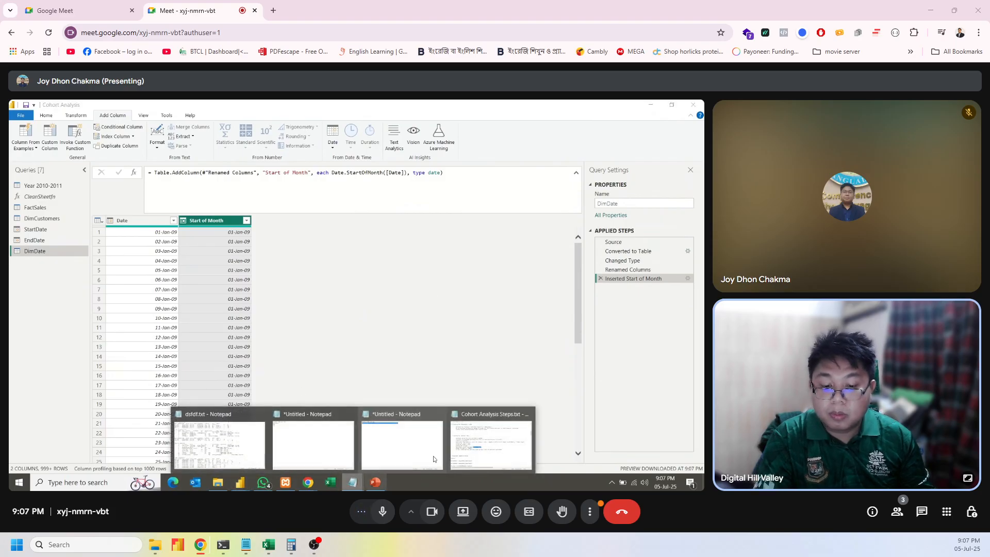
pyautogui.click(651, 104)
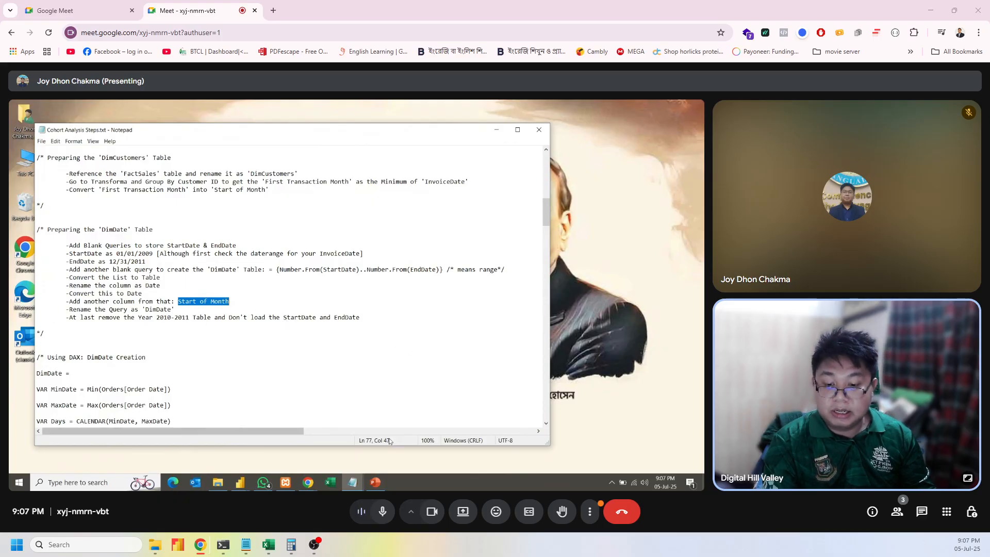
pyautogui.click(352, 482)
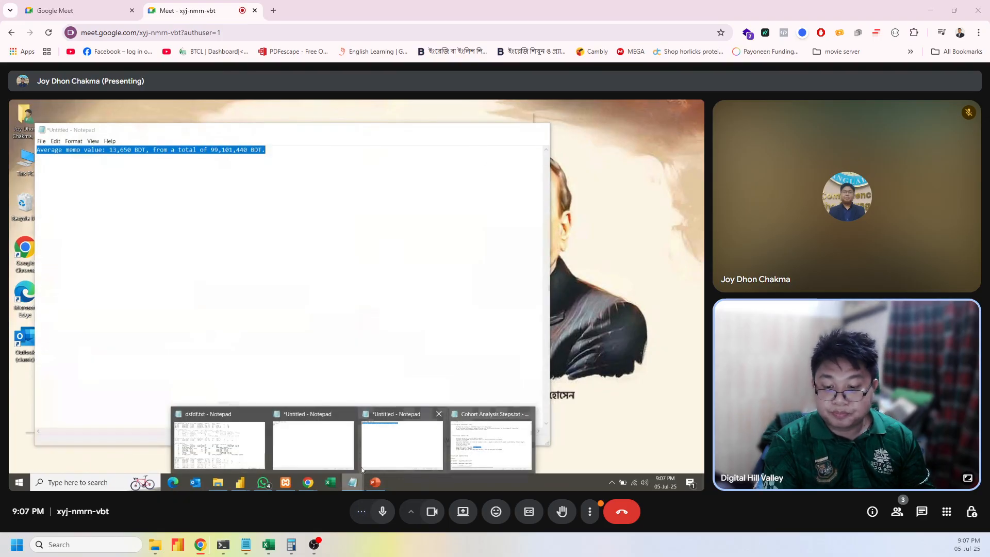
pyautogui.moveTo(248, 482)
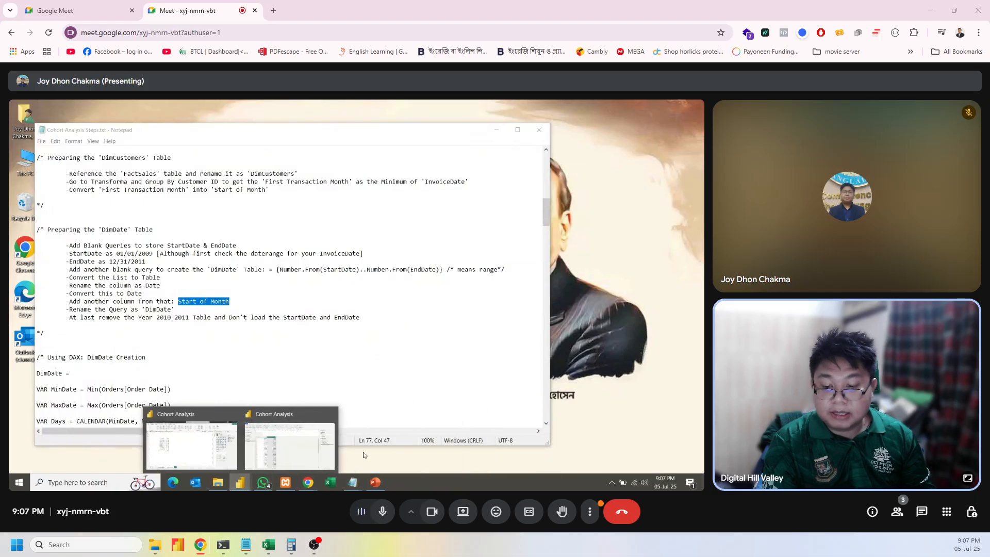
pyautogui.click(316, 448)
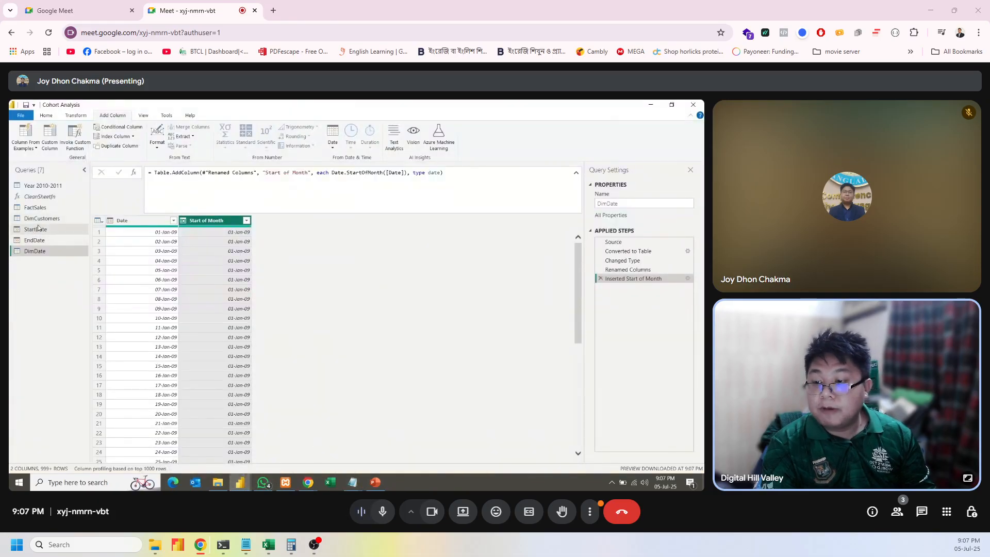
pyautogui.click(37, 207)
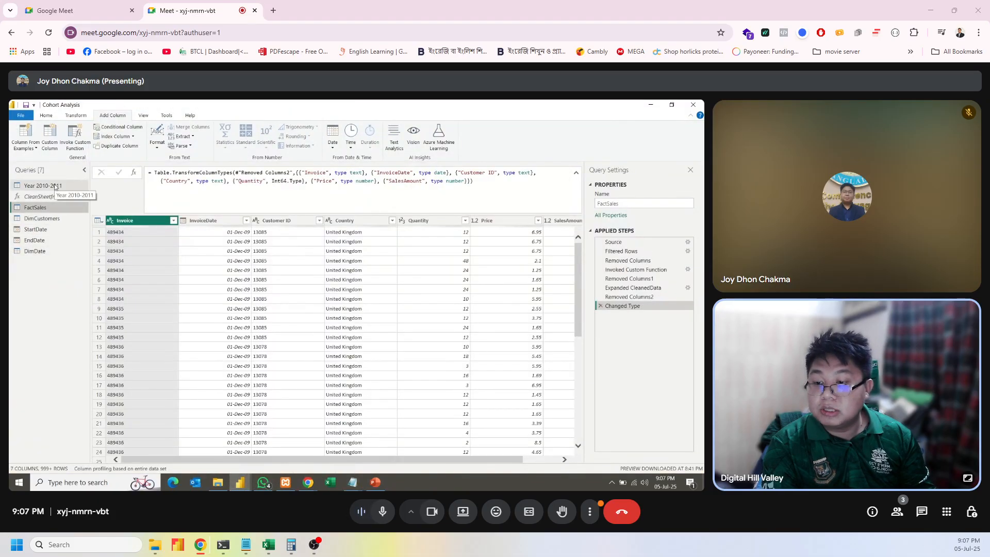
# Delete the Year 2010-2011 query.
pyautogui.click(55, 186)
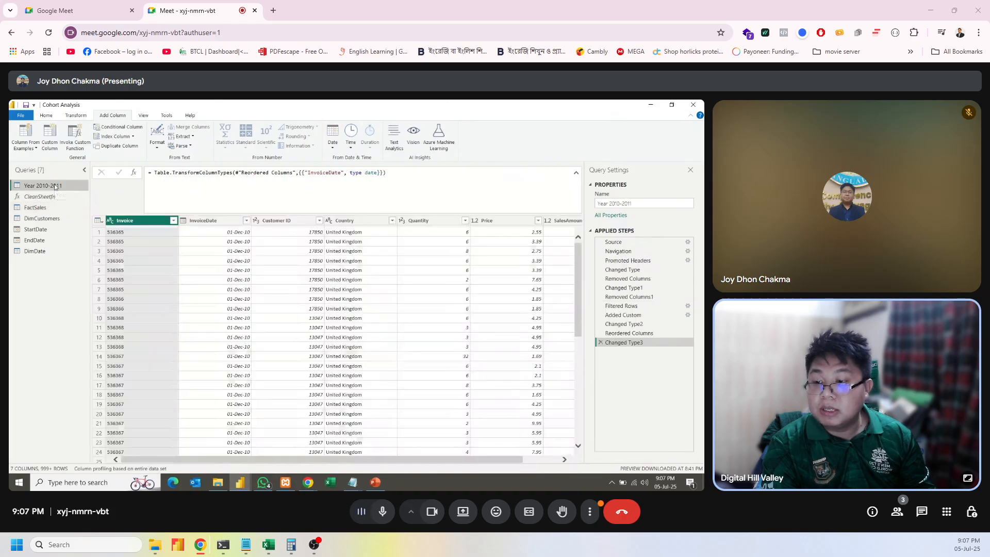
pyautogui.rightClick(55, 186)
pyautogui.click(75, 211)
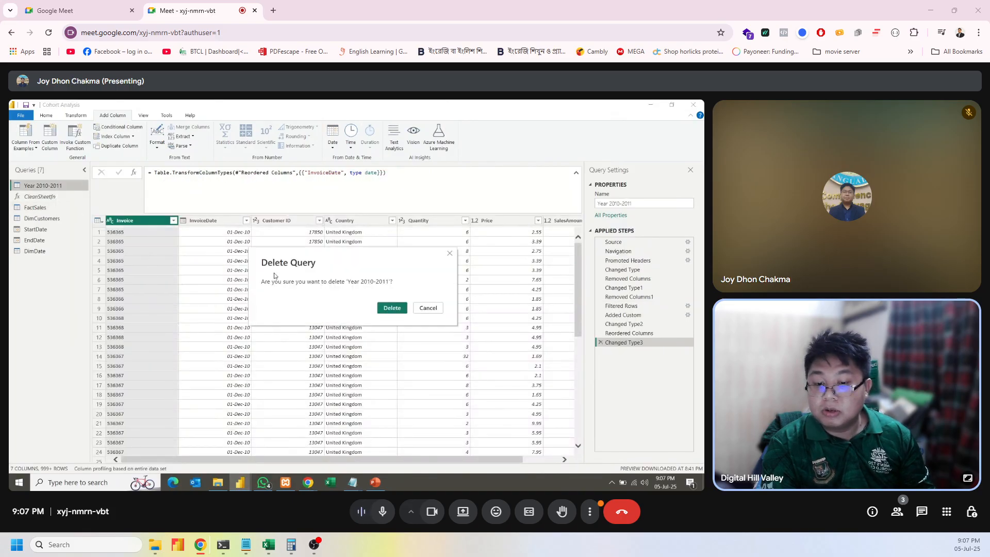
pyautogui.click(381, 313)
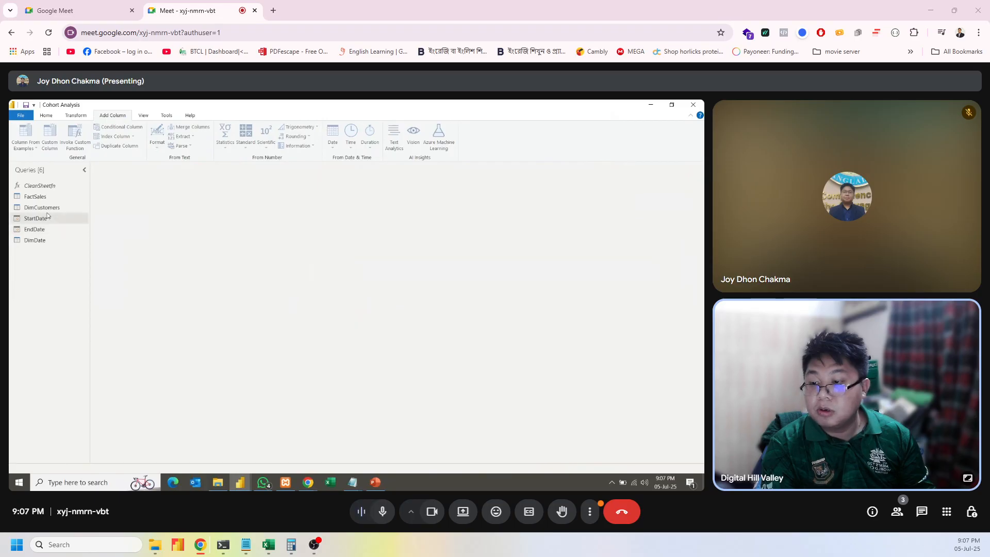
# Disable loading for the StartDate and EndDate queries.
pyautogui.click(31, 196)
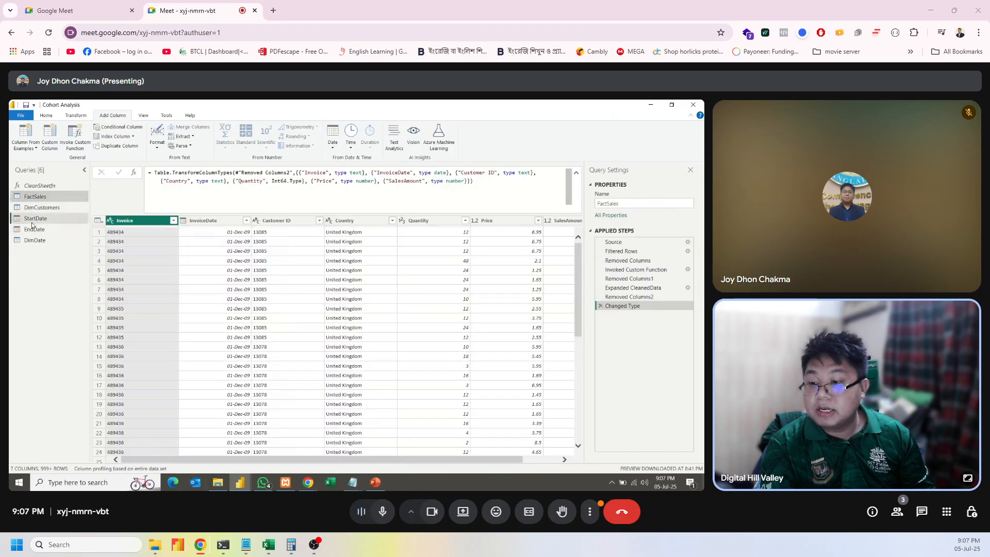
pyautogui.click(33, 219)
pyautogui.rightClick(33, 222)
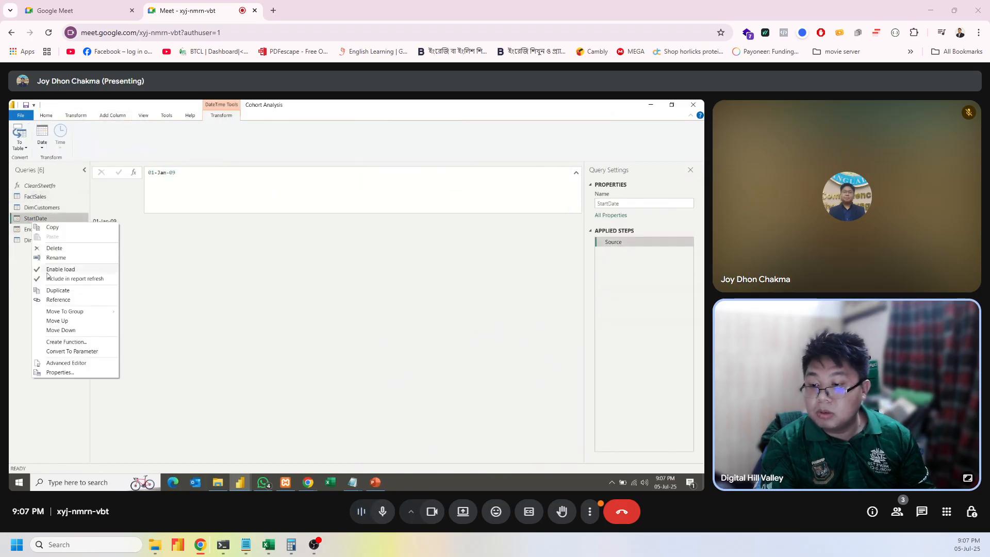
pyautogui.click(48, 271)
pyautogui.rightClick(32, 231)
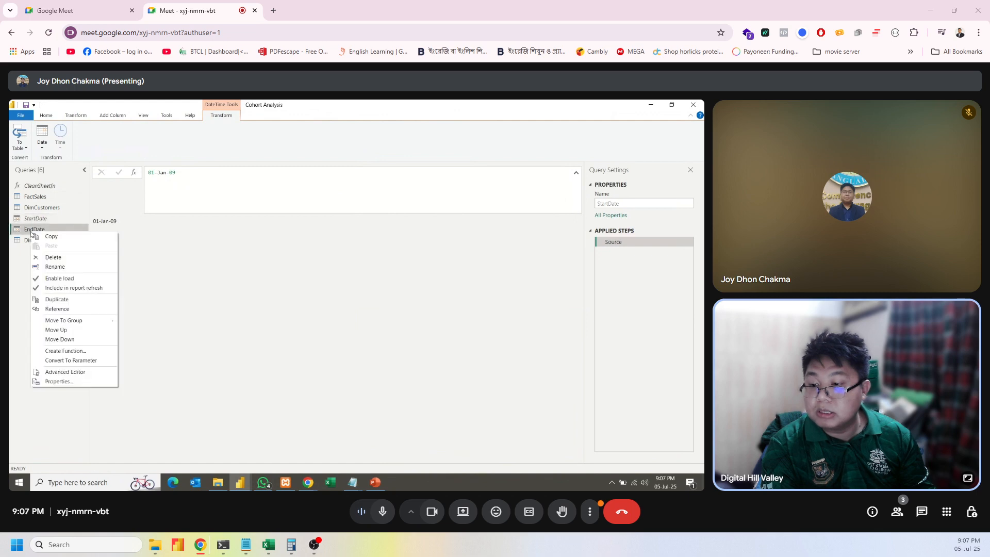
pyautogui.click(53, 279)
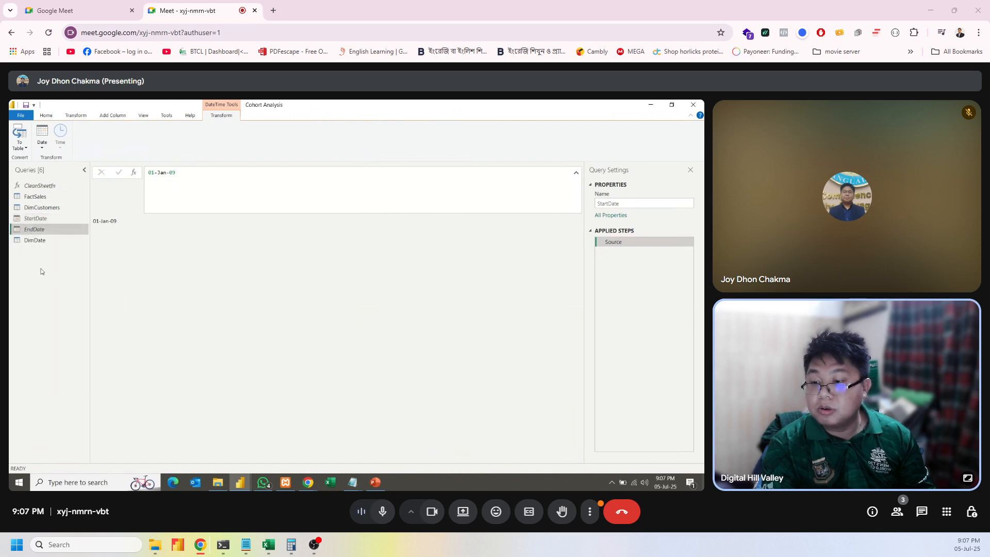
# View the DimDate query and check its final instructions and the sections that follow in the Cohort Analysis Steps.txt notes.
pyautogui.click(36, 241)
pyautogui.click(361, 483)
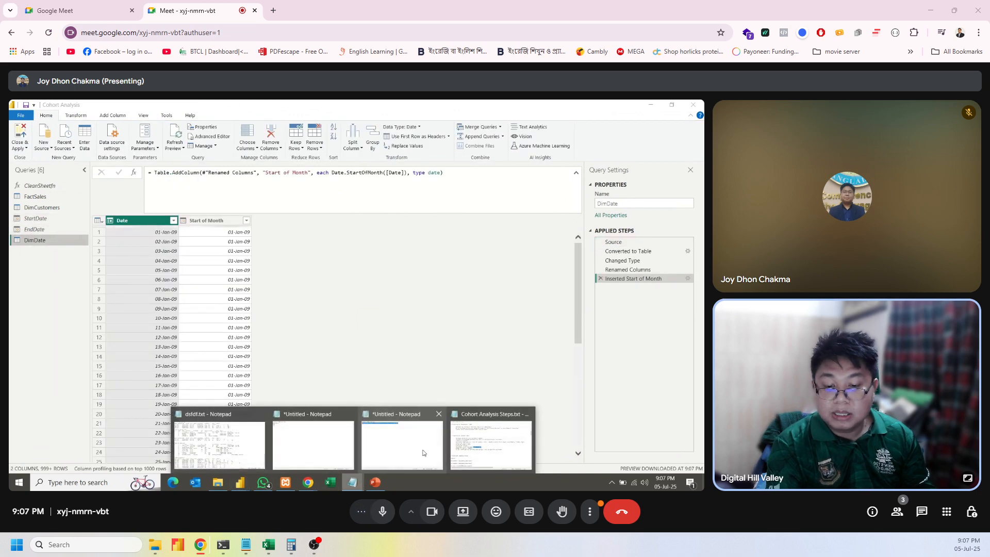
pyautogui.click(397, 443)
pyautogui.scroll(-1, 101, 294)
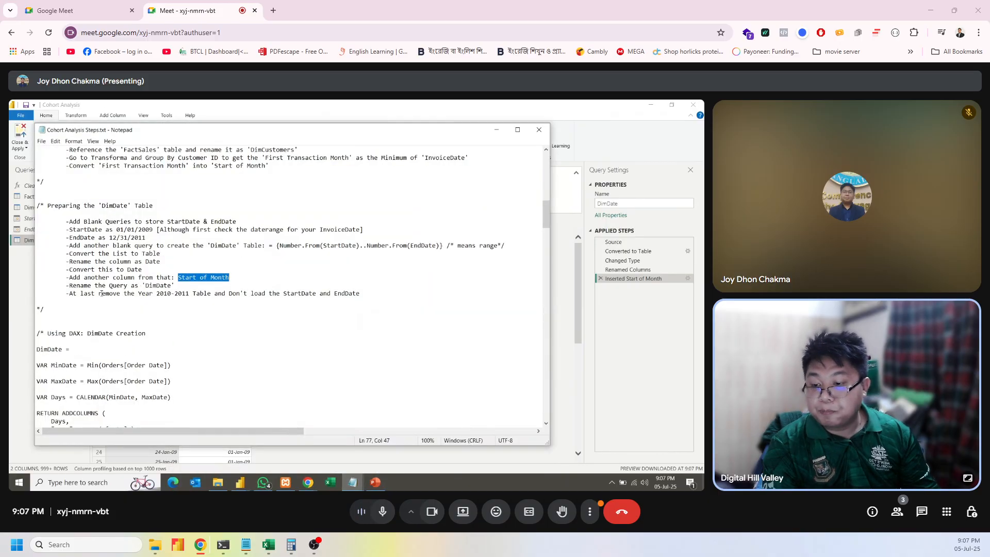
pyautogui.scroll(-4, 216, 334)
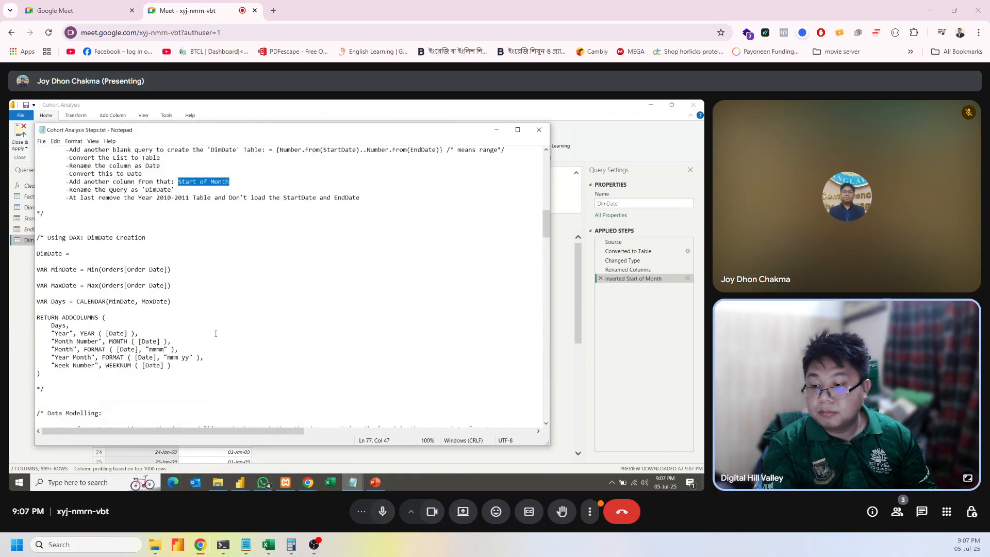
pyautogui.scroll(-4, 216, 333)
pyautogui.scroll(-2, 215, 334)
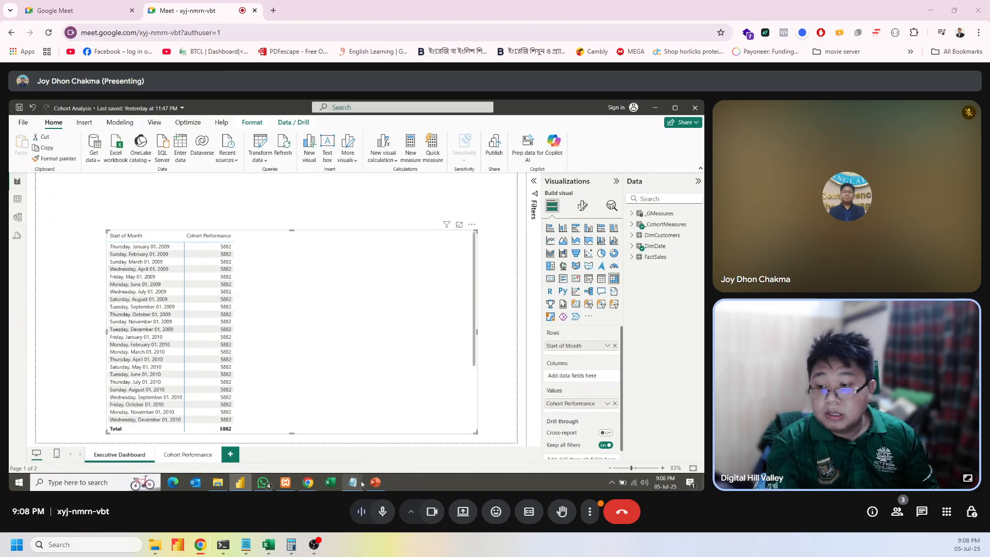
# Review Cohort Analysis Steps.txt from FactSales preparation to the DAX measures, examining the Month Since First Transaction calculated column formula.
pyautogui.moveTo(352, 482)
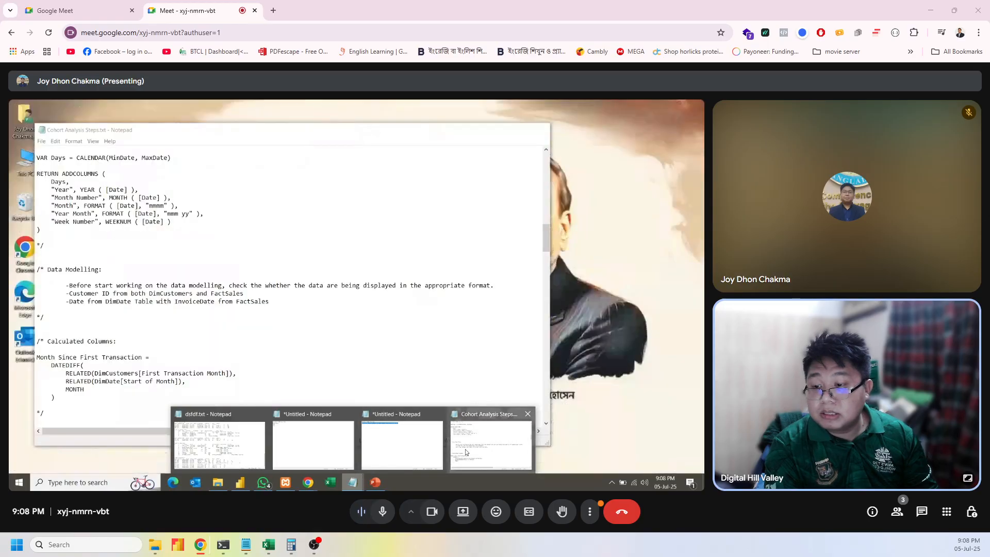
pyautogui.click(490, 444)
pyautogui.scroll(-4, 396, 391)
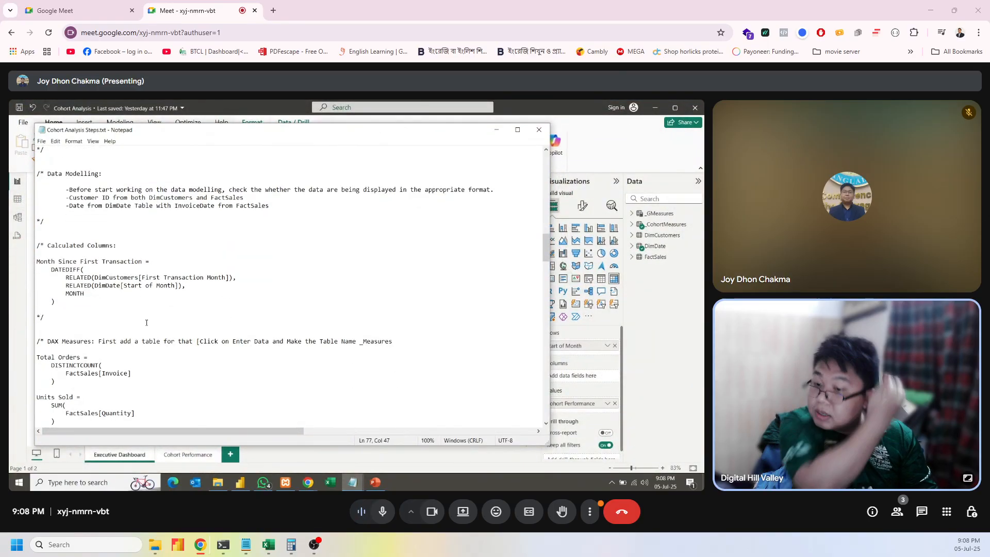
pyautogui.moveTo(76, 304); pyautogui.dragTo(37, 265)
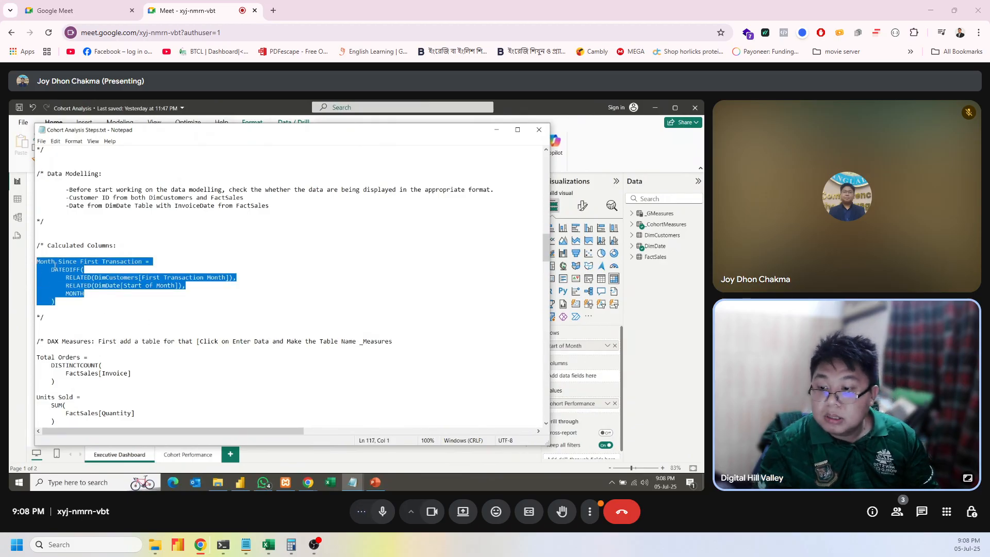
pyautogui.click(95, 266)
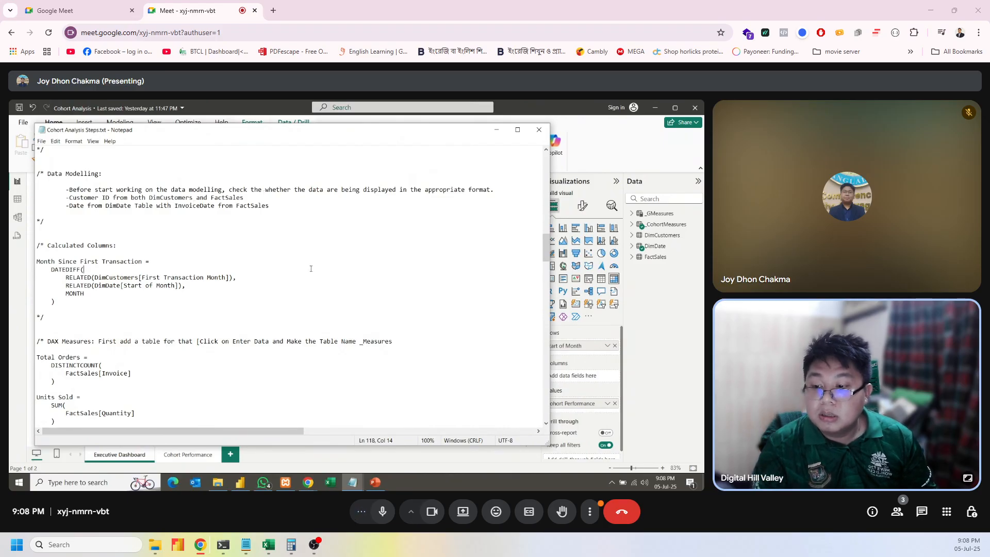
pyautogui.scroll(5, 311, 268)
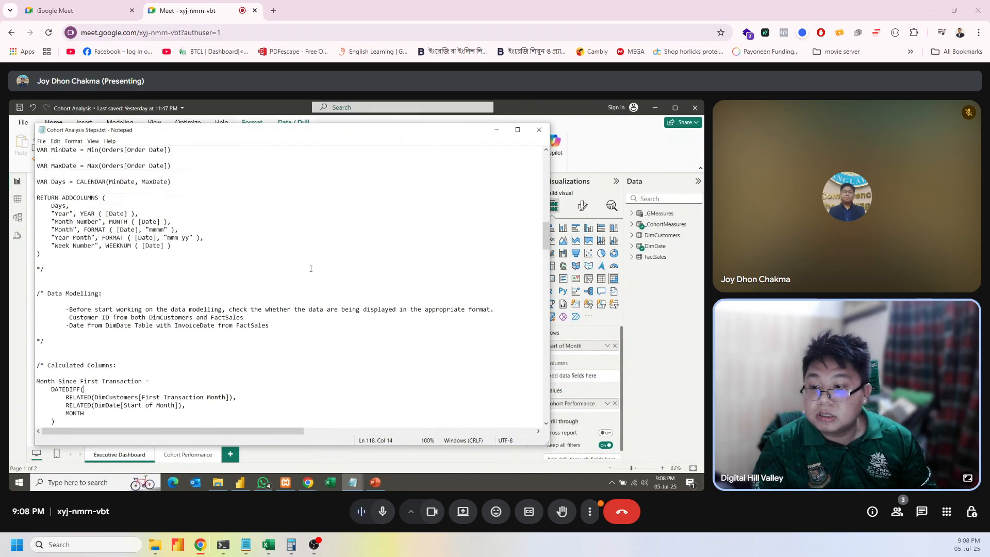
pyautogui.scroll(9, 311, 268)
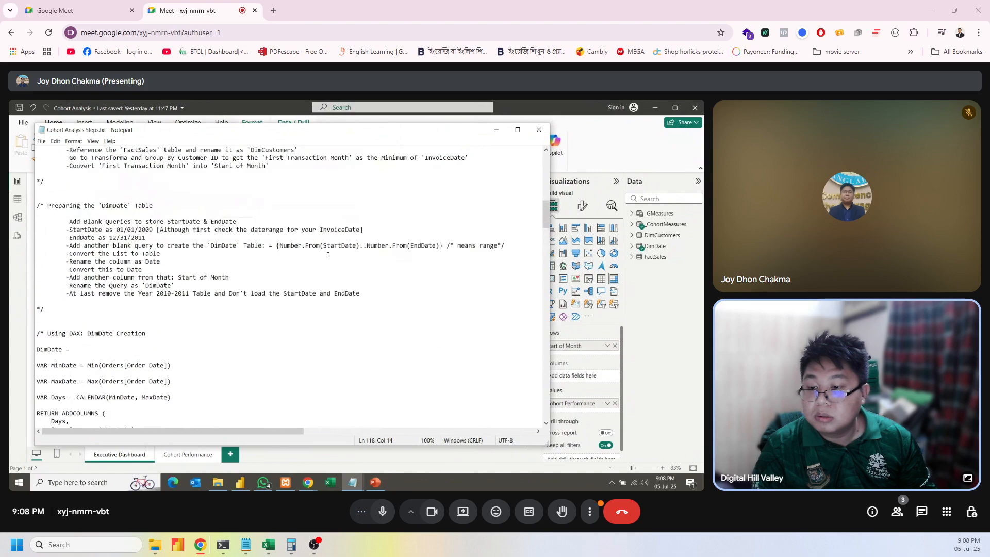
pyautogui.scroll(5, 328, 255)
pyautogui.scroll(4, 328, 254)
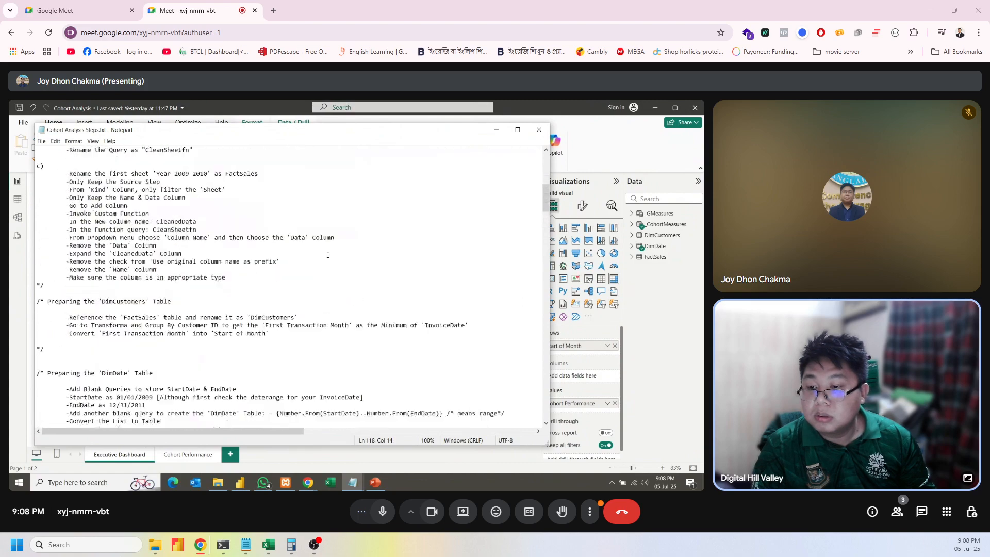
pyautogui.scroll(3, 328, 255)
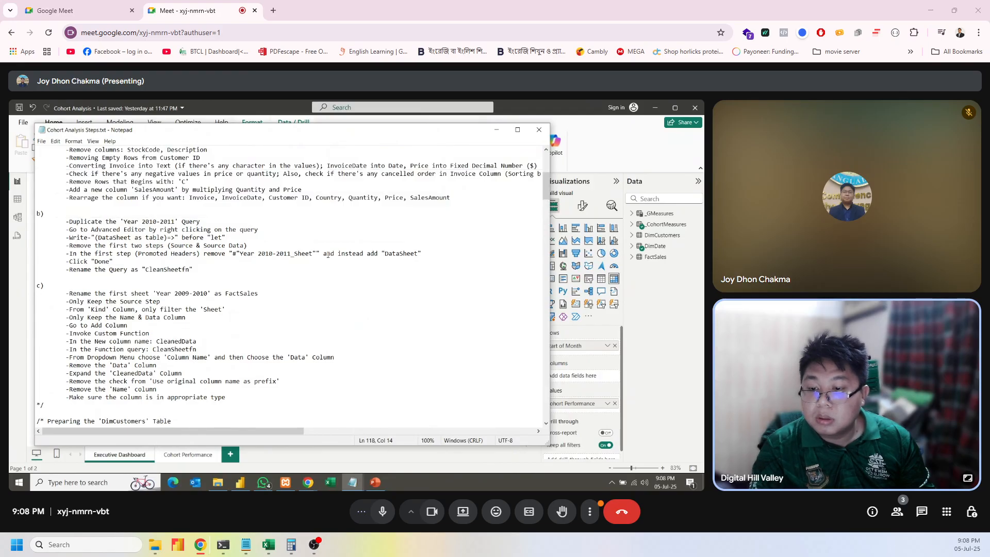
pyautogui.scroll(4, 328, 255)
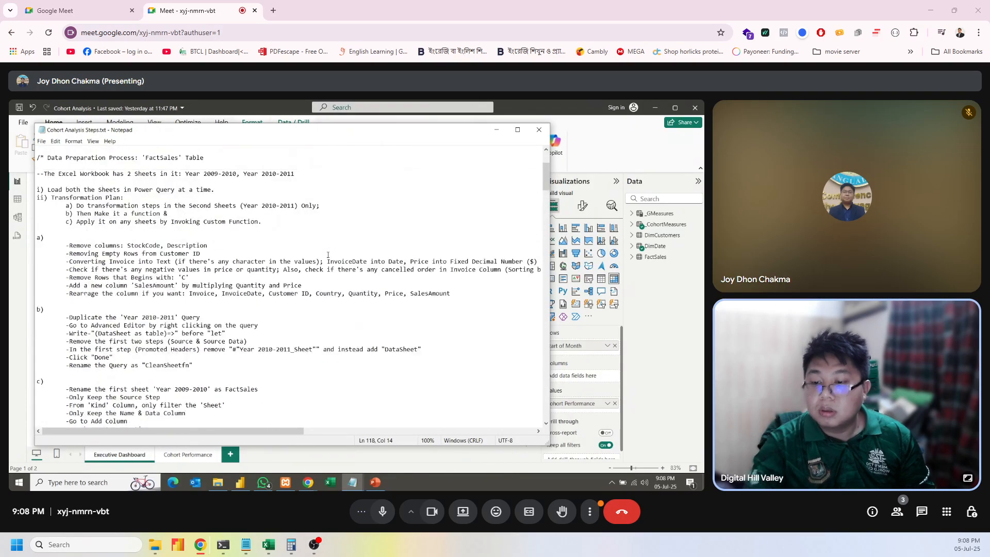
pyautogui.scroll(-4, 328, 255)
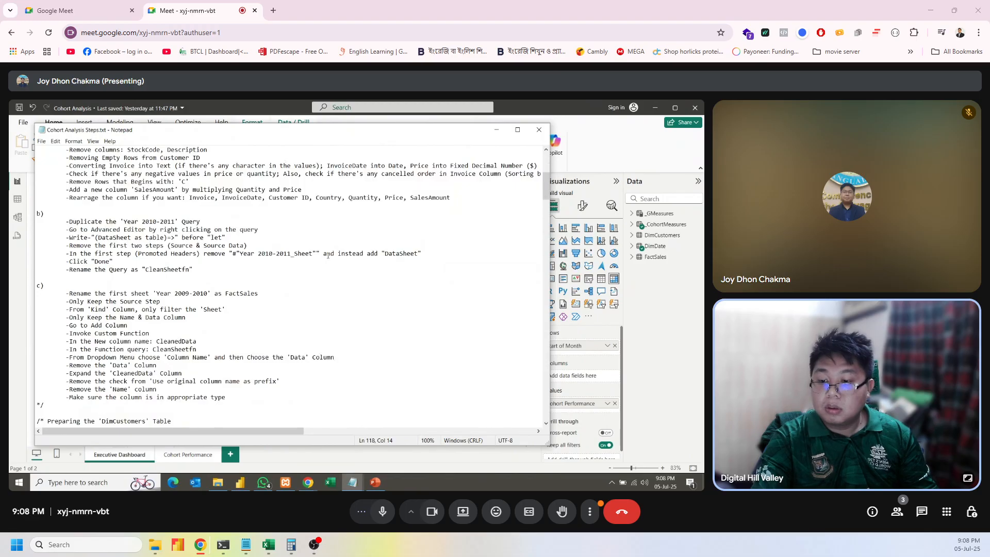
pyautogui.scroll(-2, 328, 255)
pyautogui.scroll(-10, 328, 256)
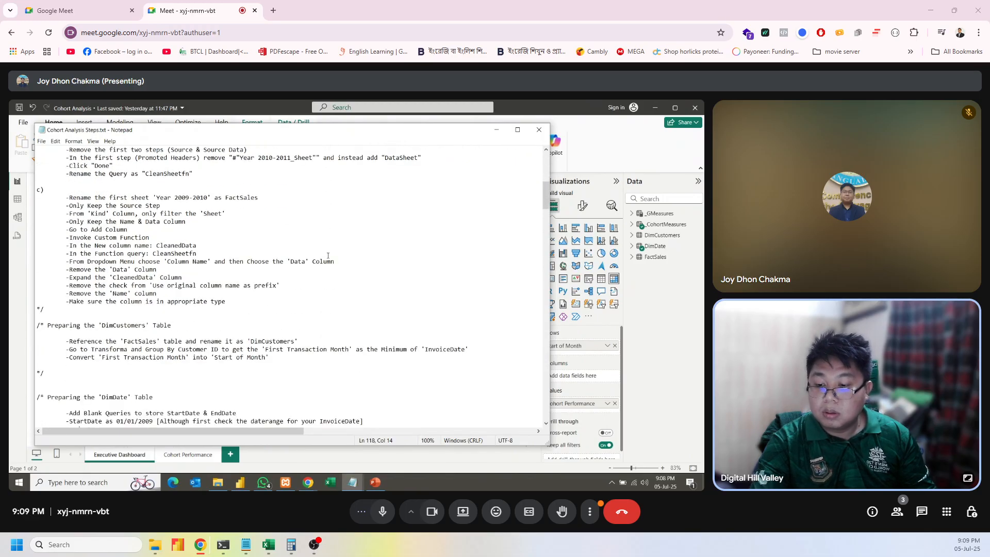
pyautogui.scroll(-15, 328, 256)
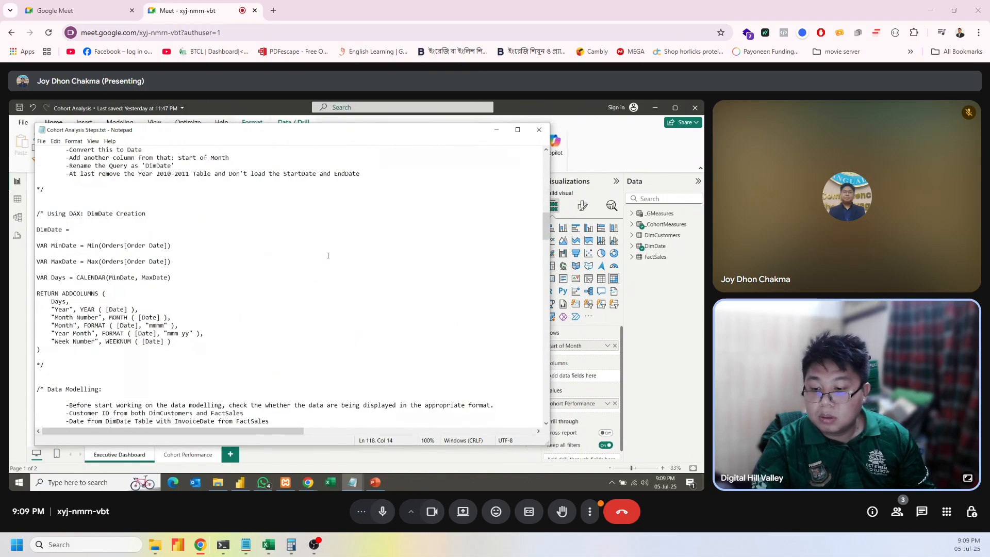
pyautogui.scroll(-4, 328, 255)
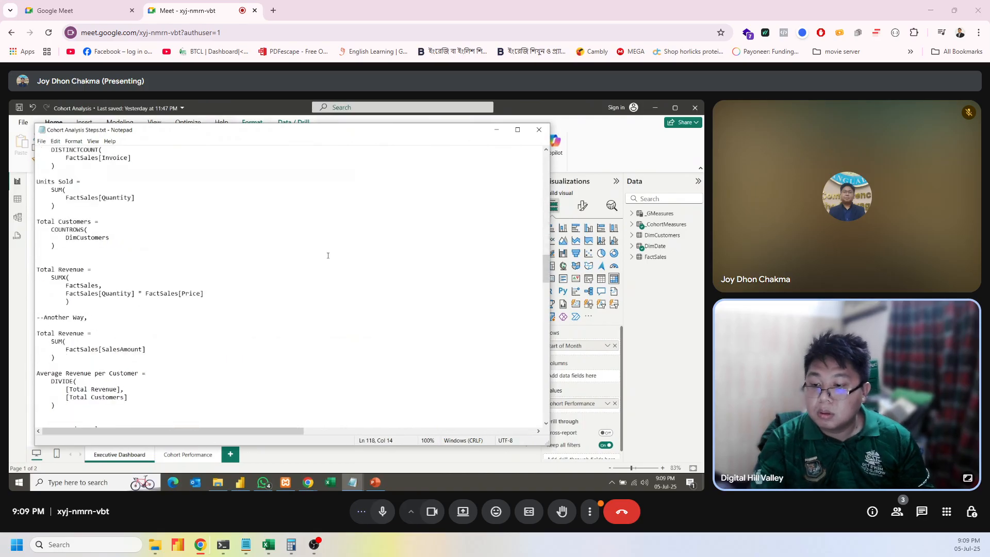
pyautogui.scroll(8, 328, 255)
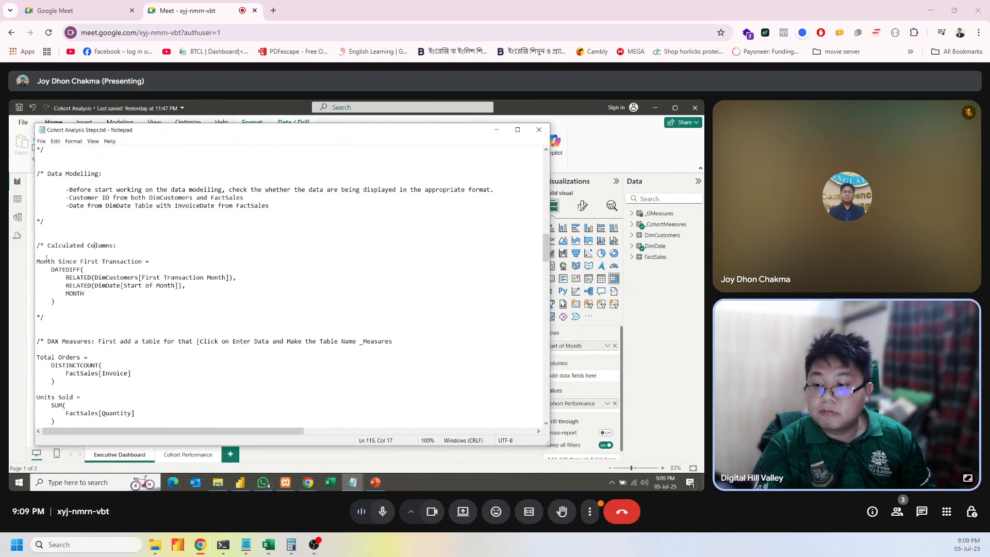
# Switch back to the Power BI report, list the FactSales fields and show the model's data in Table view.
pyautogui.hotkey('alt', 'Tab')
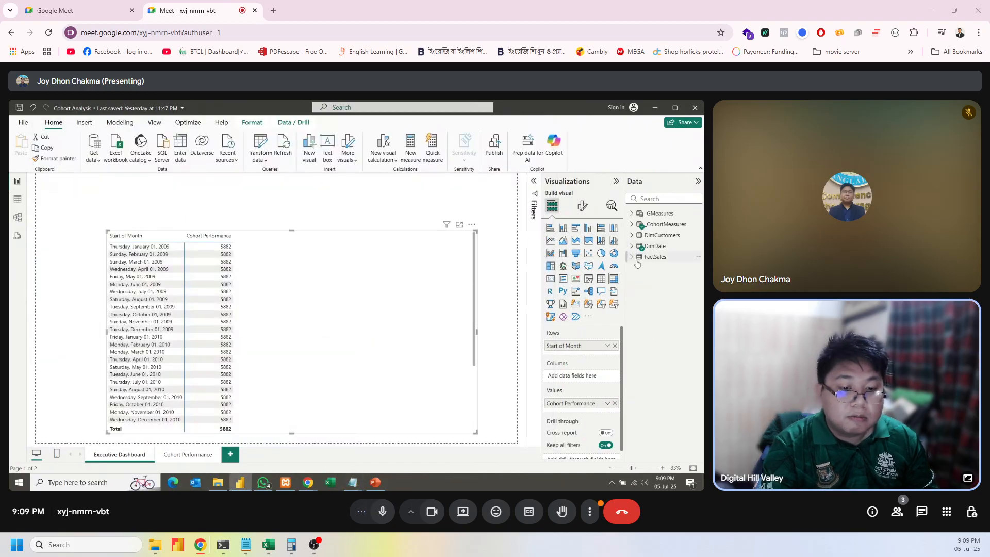
pyautogui.click(634, 257)
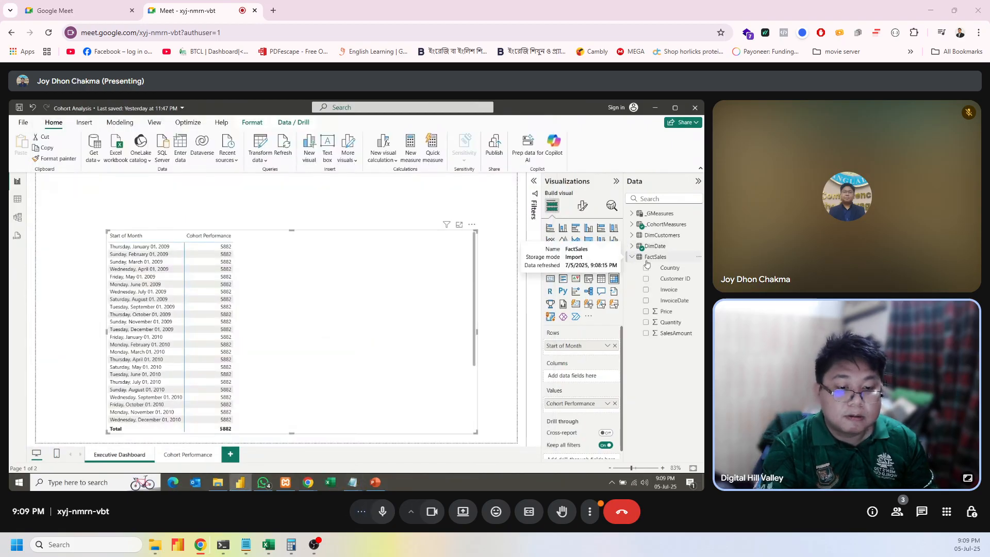
pyautogui.rightClick(649, 259)
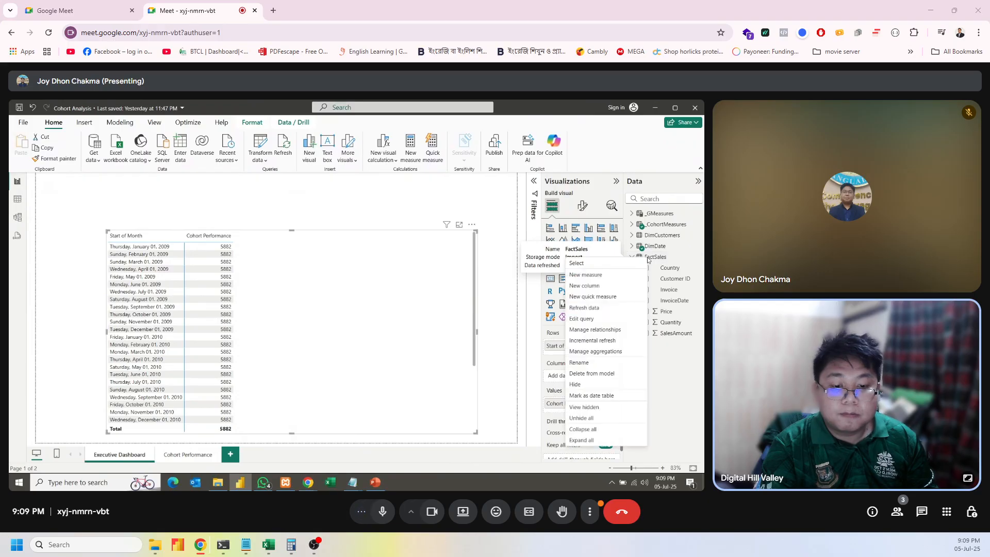
pyautogui.click(17, 199)
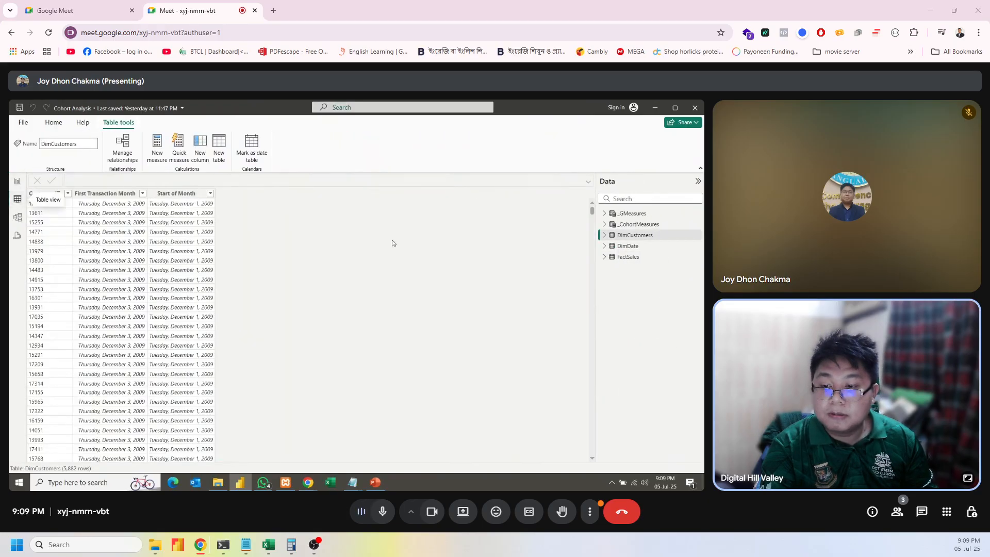
# Format DimCustomers' First Transaction Month and Start of Month columns as March 2001 (mmmm yyyy).
pyautogui.click(101, 193)
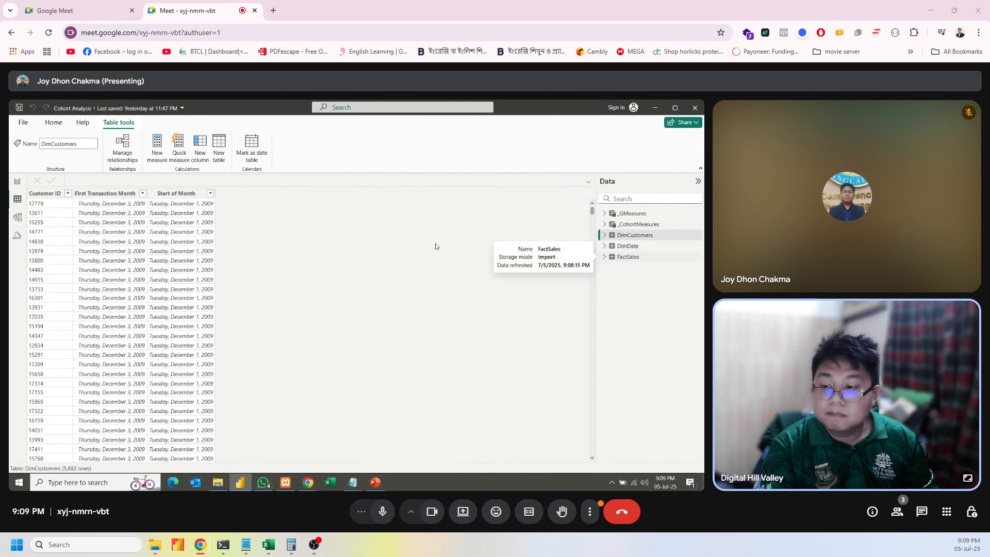
pyautogui.click(104, 193)
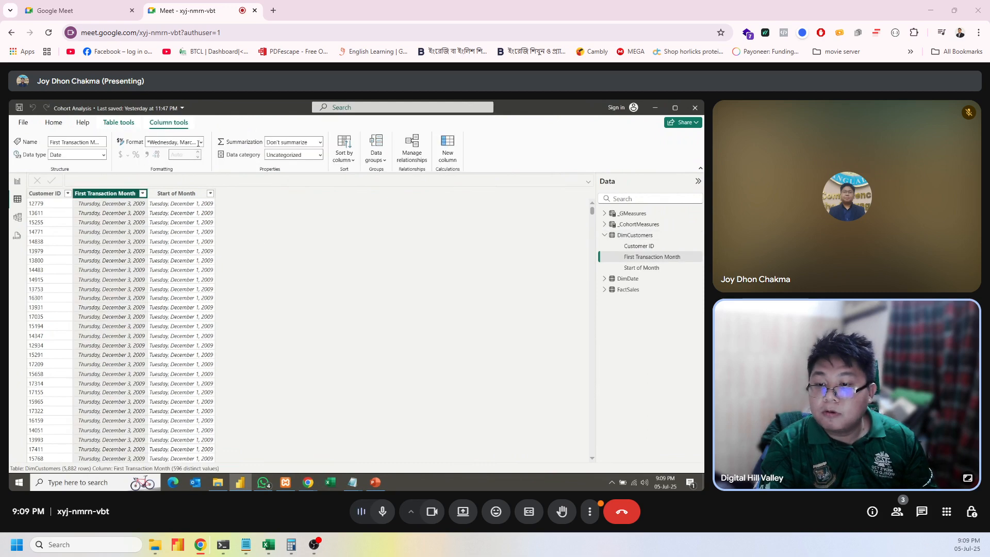
pyautogui.click(199, 143)
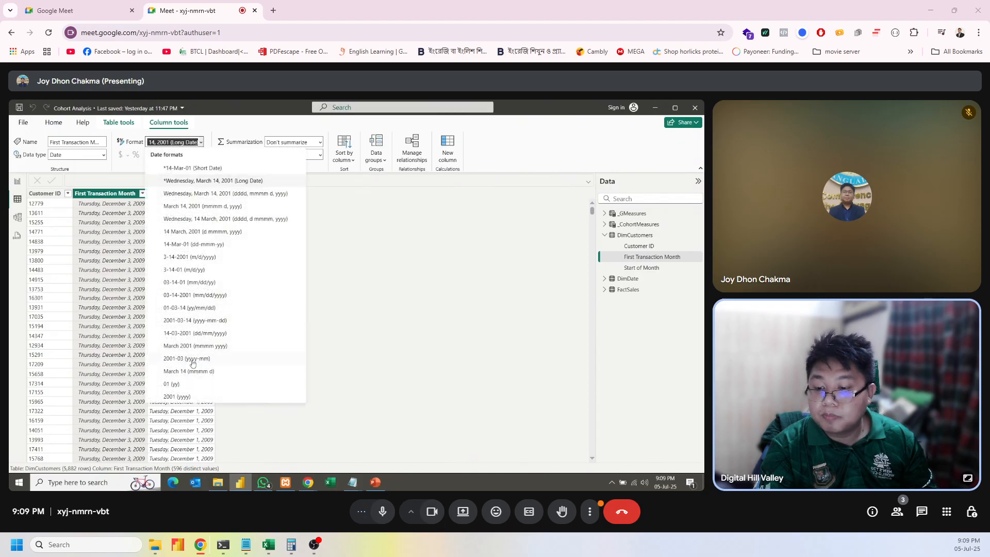
pyautogui.click(184, 346)
pyautogui.click(160, 197)
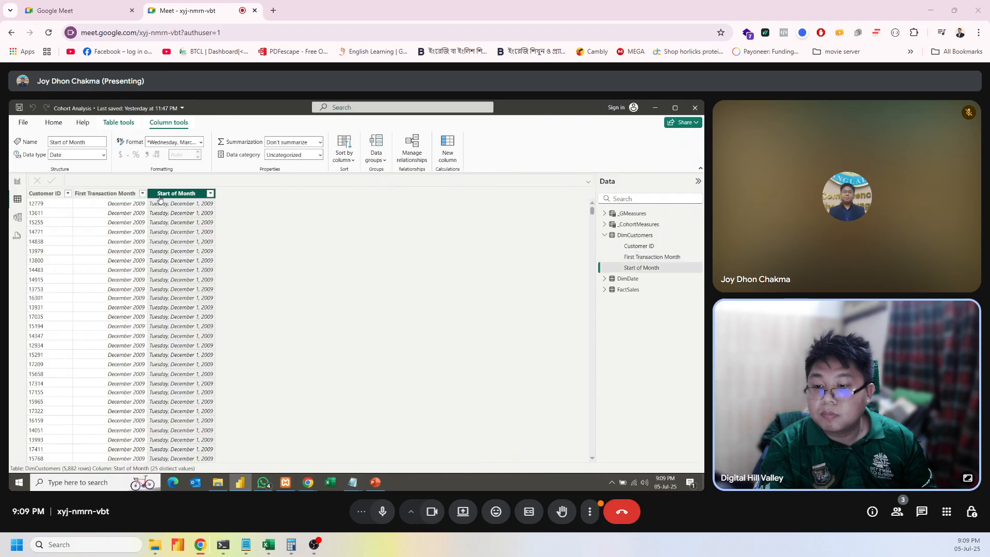
pyautogui.click(201, 143)
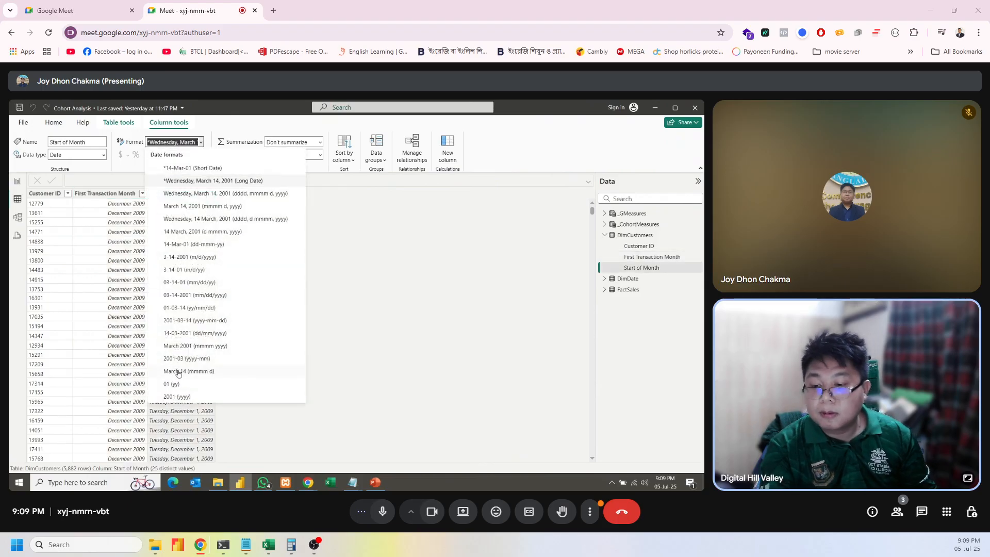
pyautogui.click(178, 347)
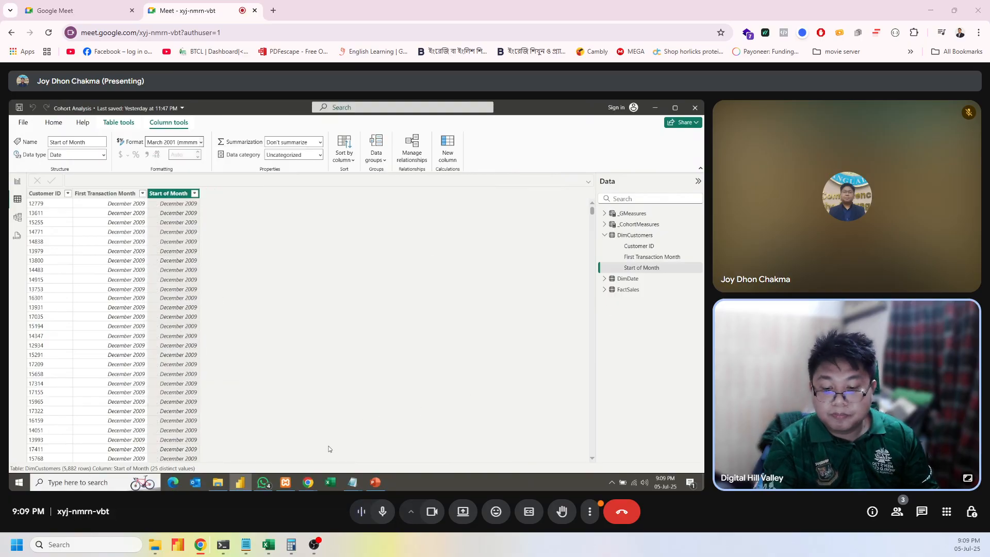
# Format FactSales' InvoiceDate column as March 2001 (mmmm yyyy) and check the filter values of its Customer ID column.
pyautogui.click(620, 293)
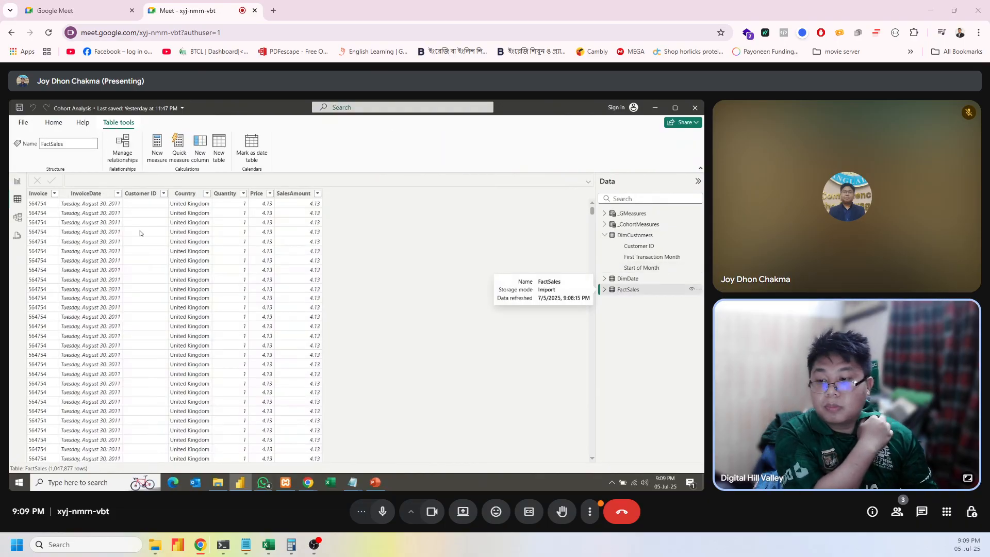
pyautogui.click(85, 194)
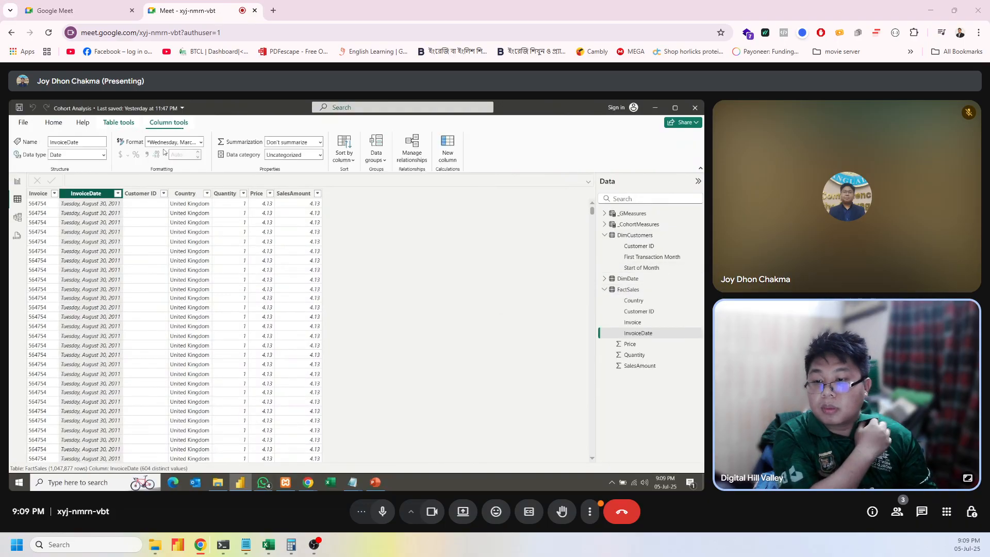
pyautogui.click(198, 142)
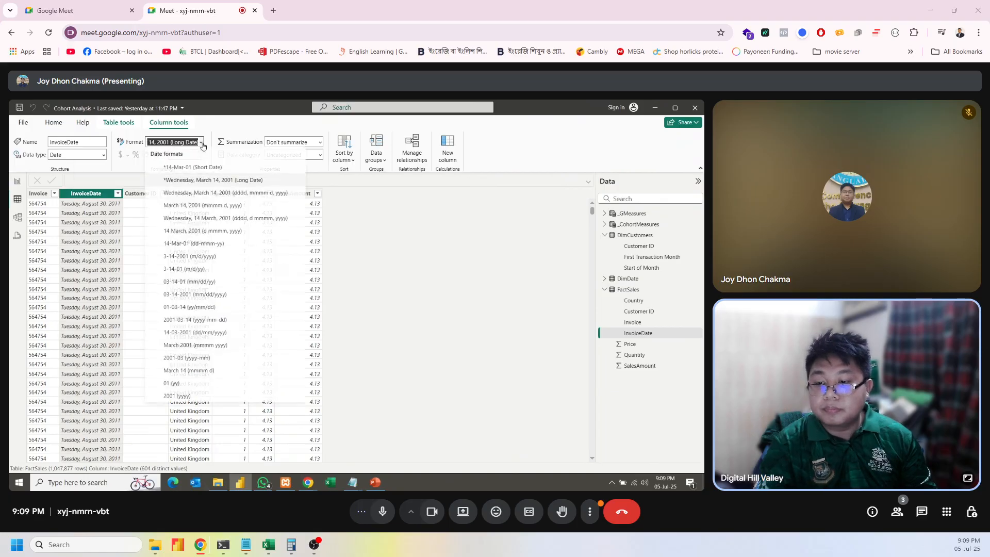
pyautogui.click(196, 347)
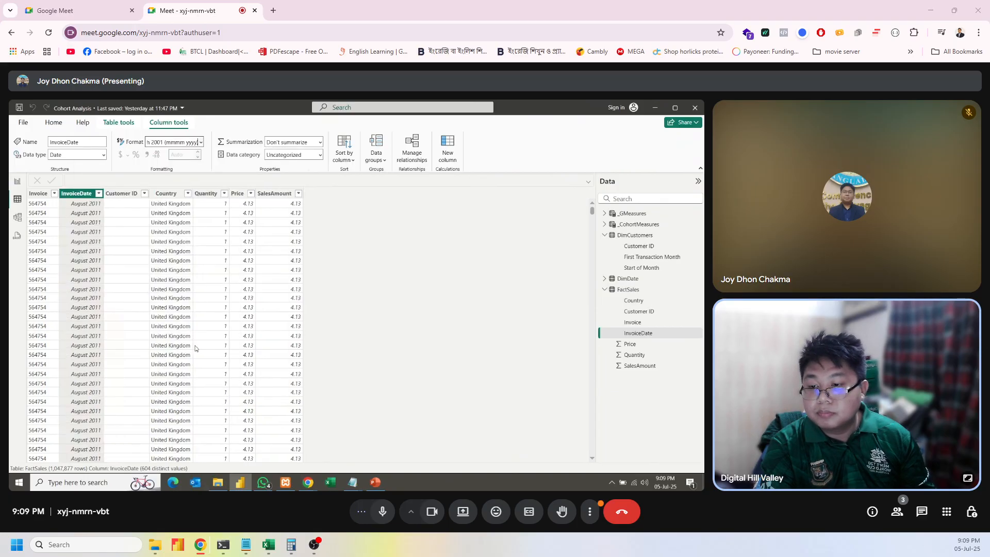
pyautogui.click(143, 194)
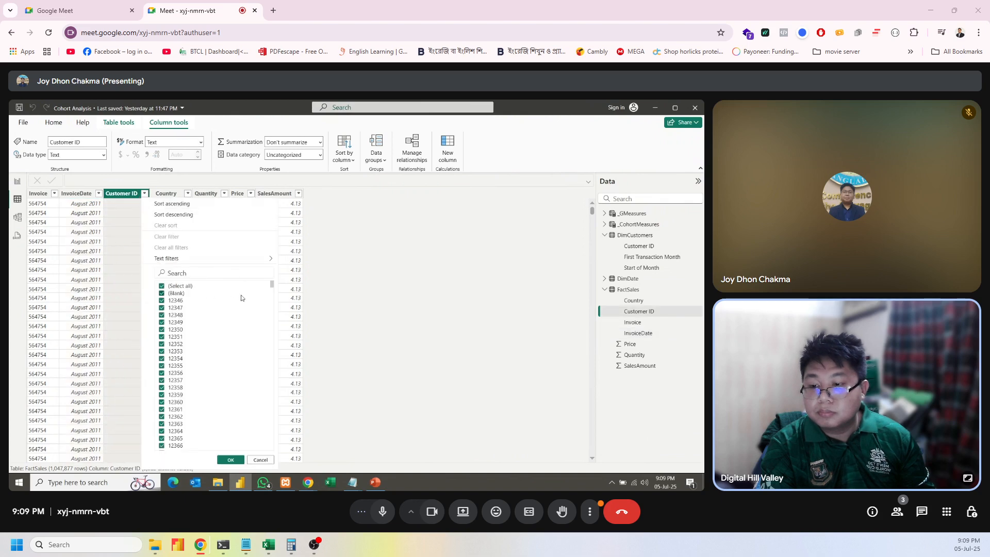
pyautogui.click(365, 299)
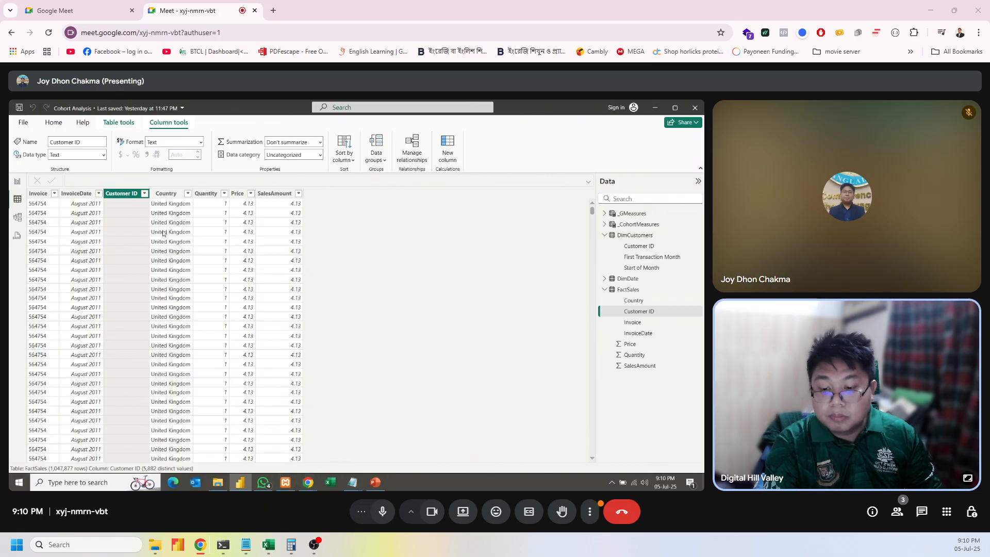
# Switch to the Cohort Analysis Steps.txt notes and copy the whole Month Since First Transaction formula.
pyautogui.moveTo(353, 482)
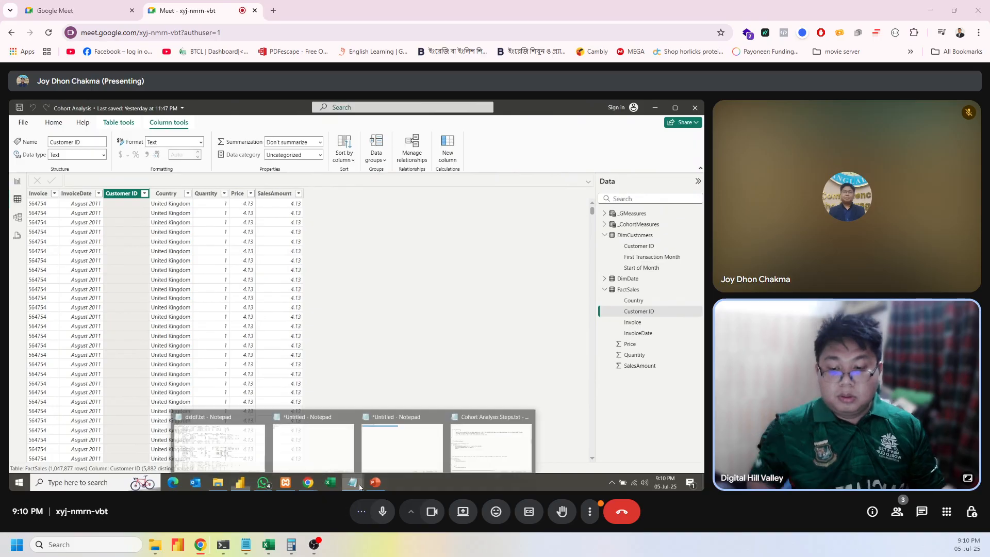
pyautogui.click(312, 438)
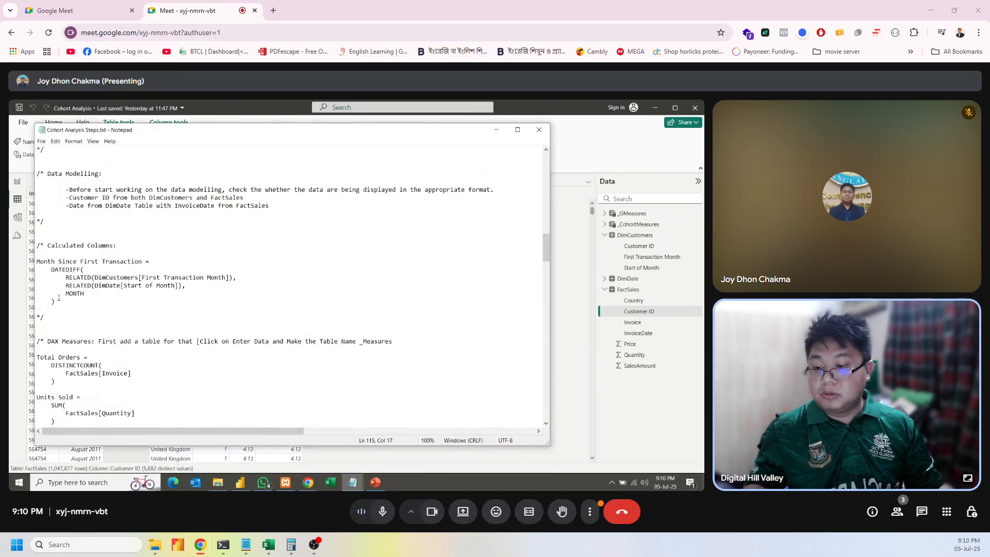
pyautogui.moveTo(59, 298); pyautogui.dragTo(37, 262)
pyautogui.hotkey('ctrl', 'c')
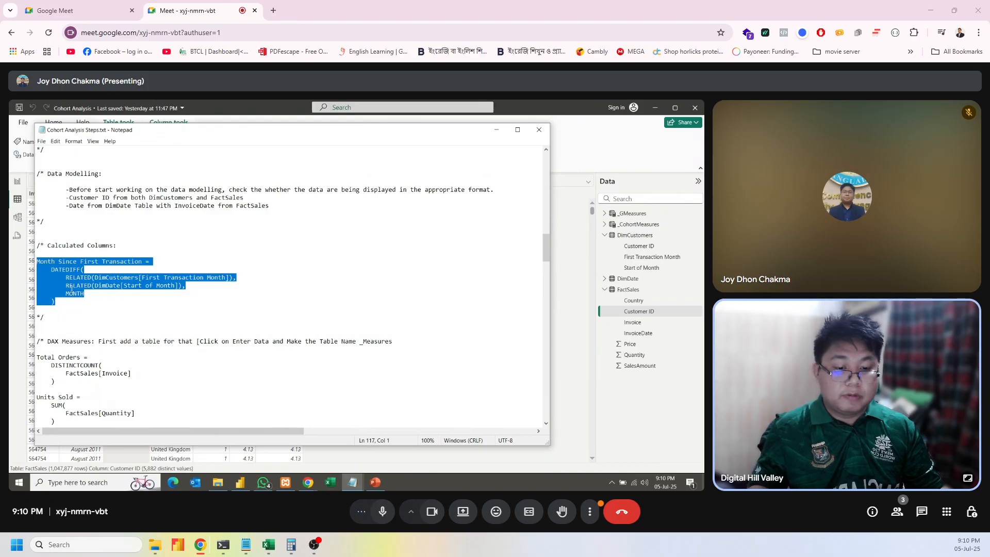
# Back in the Power BI report, try to add a calculated column to FactSales with the copied Month Since First Transaction formula.
pyautogui.click(22, 302)
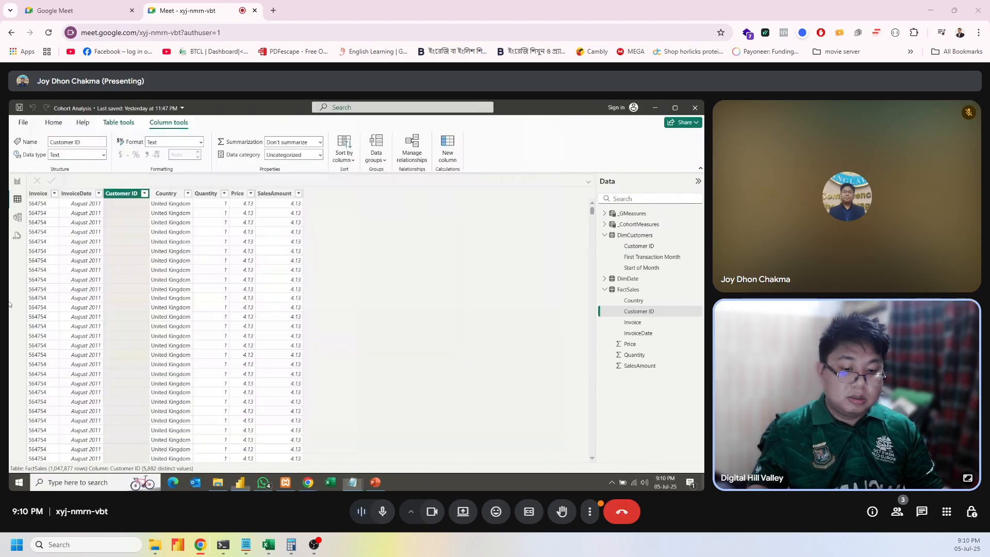
pyautogui.rightClick(617, 290)
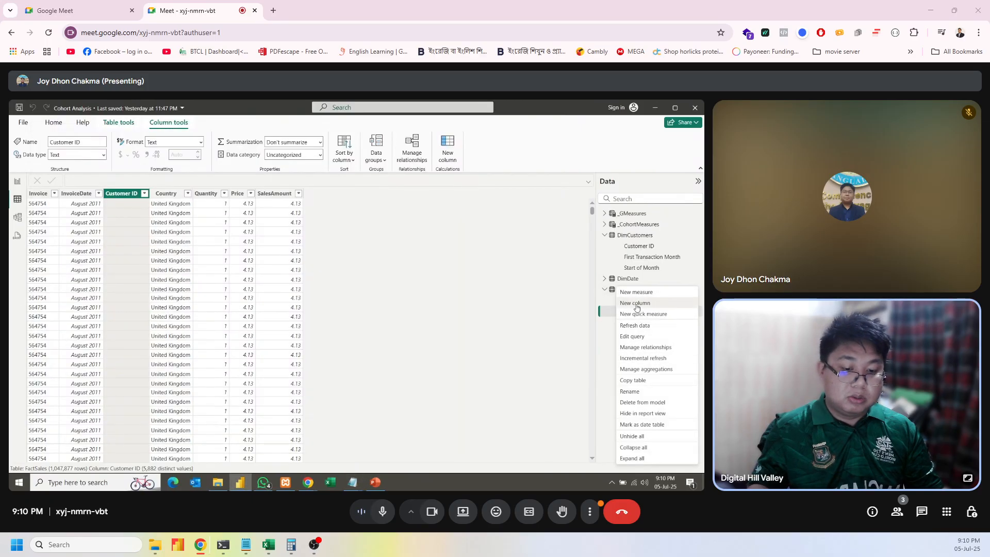
pyautogui.press('Escape')
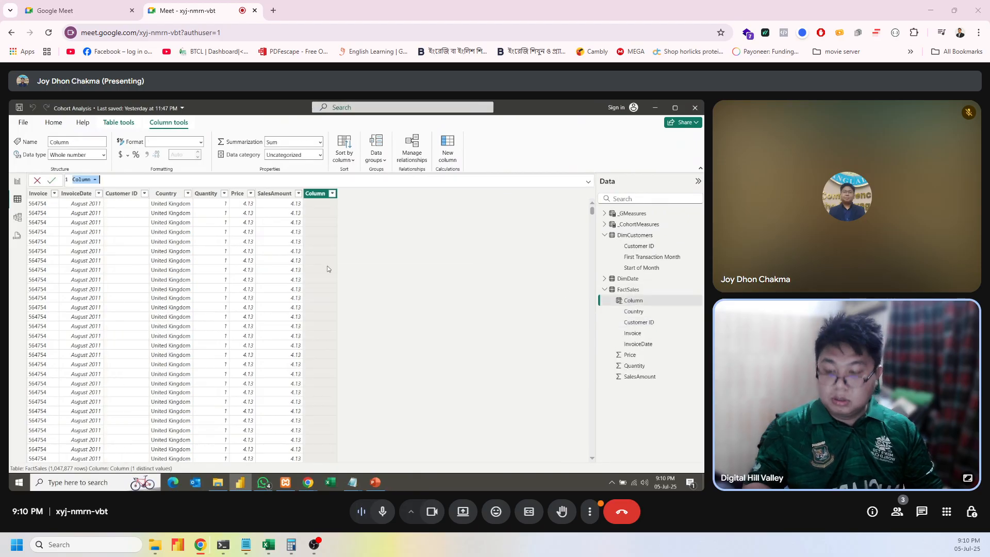
pyautogui.hotkey('ctrl', 'v')
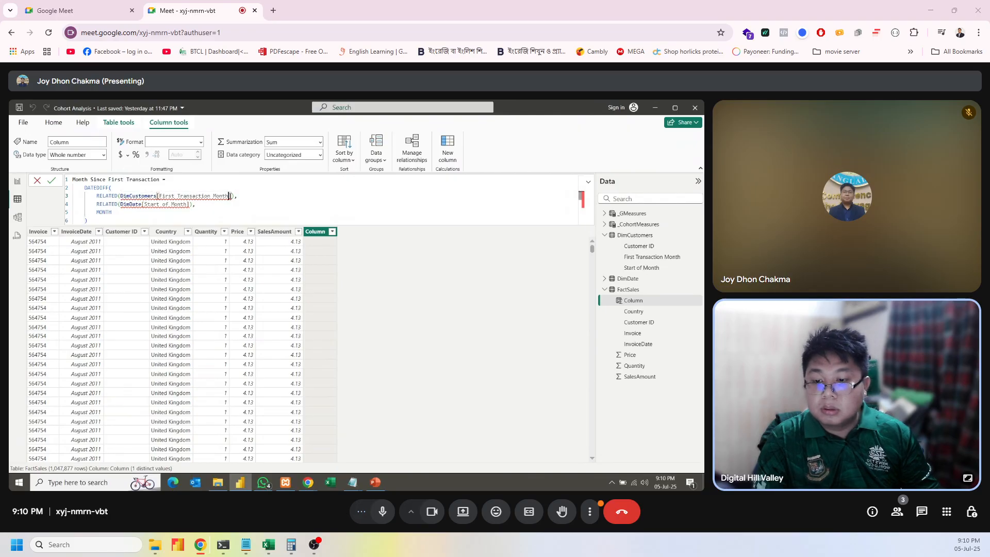
# Try to re-enter the DimCustomers[First Transaction Month] reference in the first RELATED argument, and discard the new FactSales column.
pyautogui.click(231, 196)
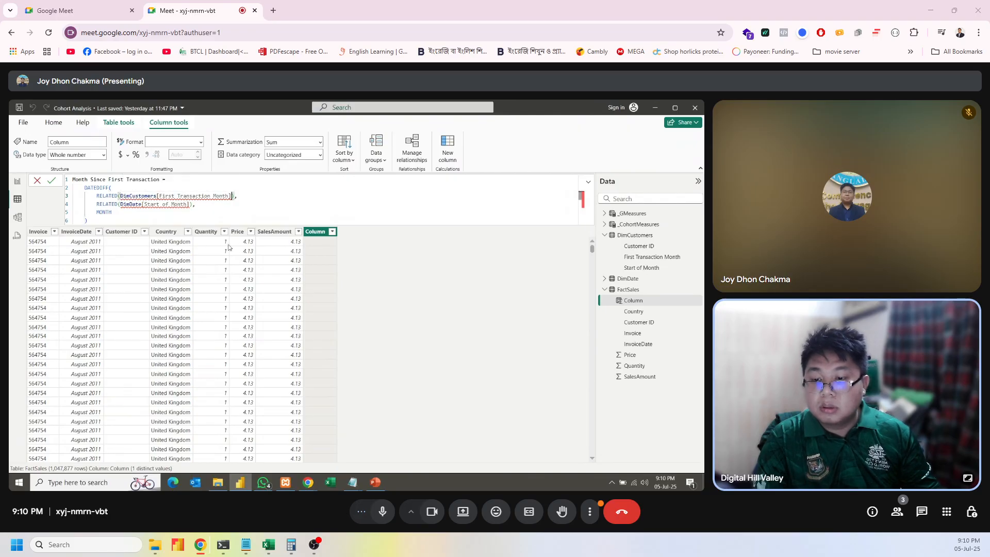
pyautogui.press('BackSpace')
pyautogui.press('BackSpace')
pyautogui.press('BackSpace')
pyautogui.press('BackSpace')
pyautogui.press('BackSpace')
pyautogui.press('BackSpace')
pyautogui.press('BackSpace')
pyautogui.press('BackSpace')
pyautogui.press('BackSpace')
pyautogui.press('BackSpace')
pyautogui.press('BackSpace')
pyautogui.press('BackSpace')
pyautogui.press('BackSpace')
pyautogui.press('BackSpace')
pyautogui.press('BackSpace')
pyautogui.press('BackSpace')
pyautogui.press('BackSpace')
pyautogui.press('BackSpace')
pyautogui.press('BackSpace')
pyautogui.press('BackSpace')
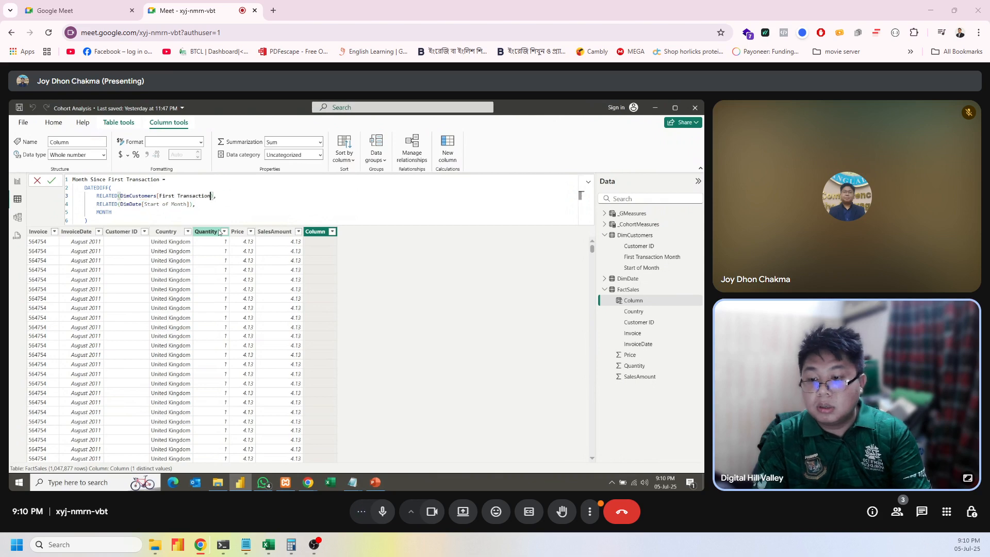
pyautogui.press('BackSpace')
pyautogui.press('BackSpace')
pyautogui.press('BackSpace')
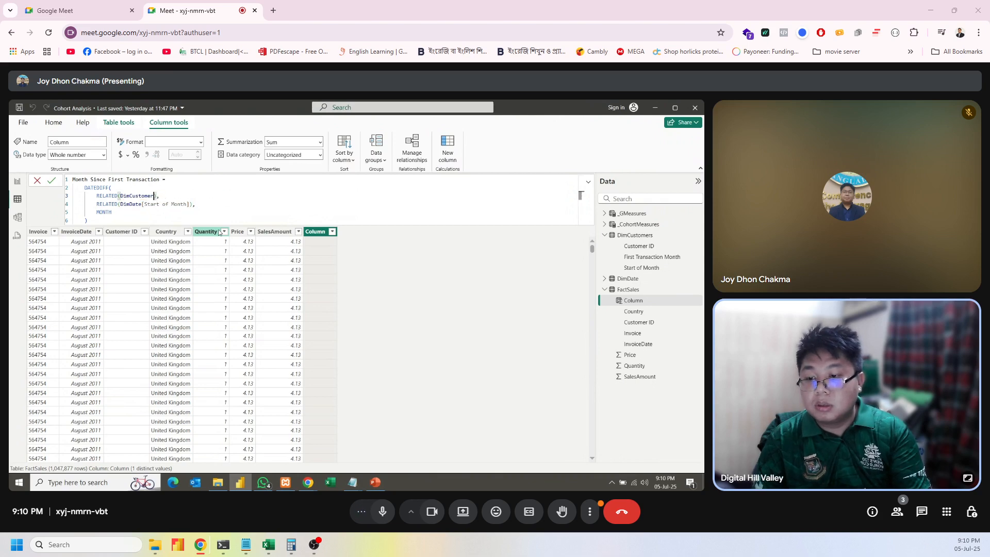
pyautogui.press('BackSpace')
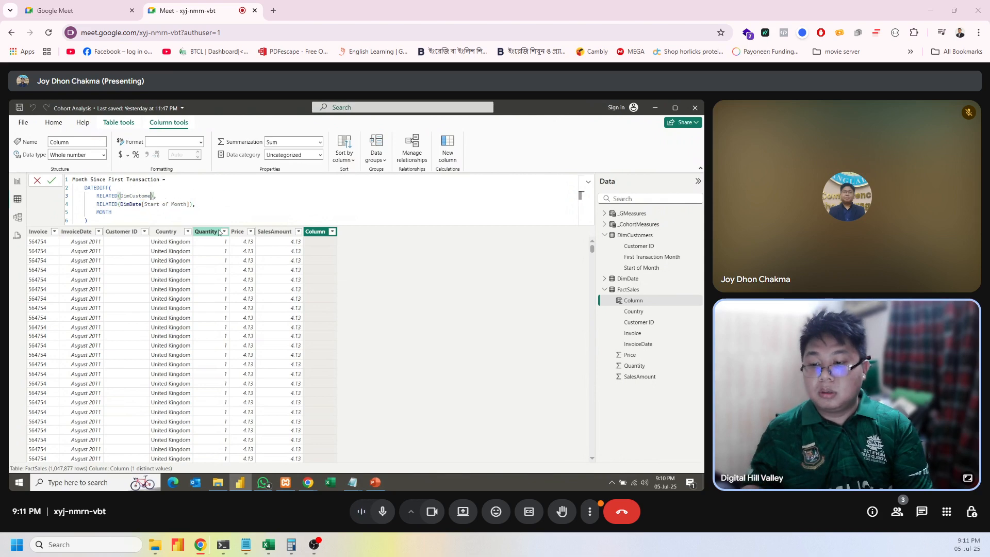
pyautogui.press('BackSpace')
pyautogui.press('BackSpace')
pyautogui.press('BackSpace')
pyautogui.press('BackSpace')
pyautogui.press('BackSpace')
pyautogui.press('BackSpace')
pyautogui.press('BackSpace')
pyautogui.press('BackSpace')
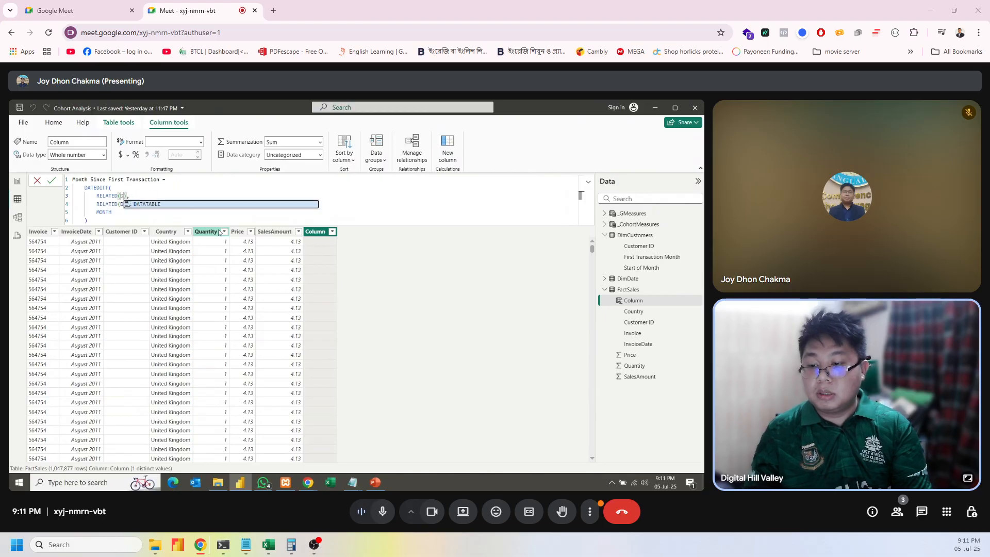
pyautogui.press('BackSpace')
pyautogui.write('Dim')
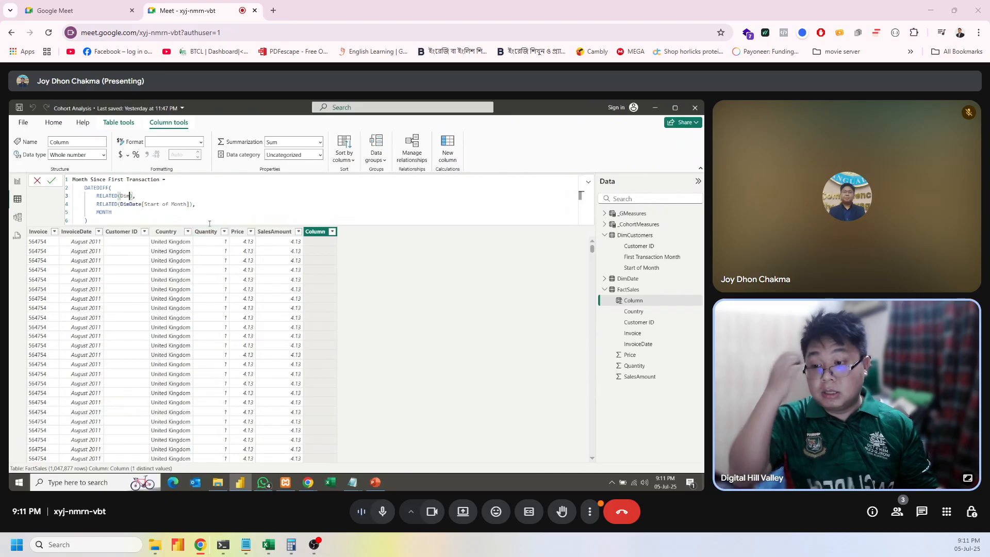
pyautogui.click(37, 180)
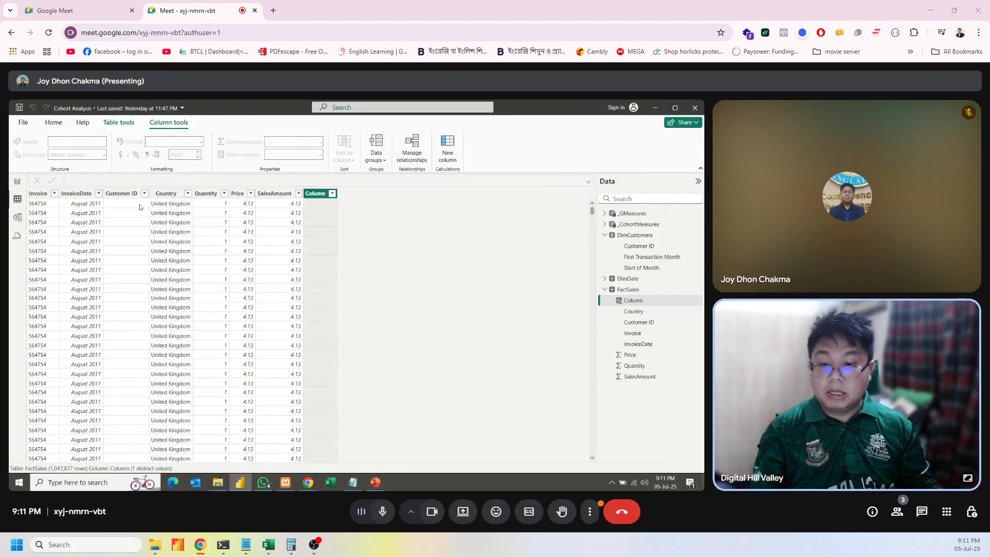
pyautogui.rightClick(630, 239)
pyautogui.click(486, 263)
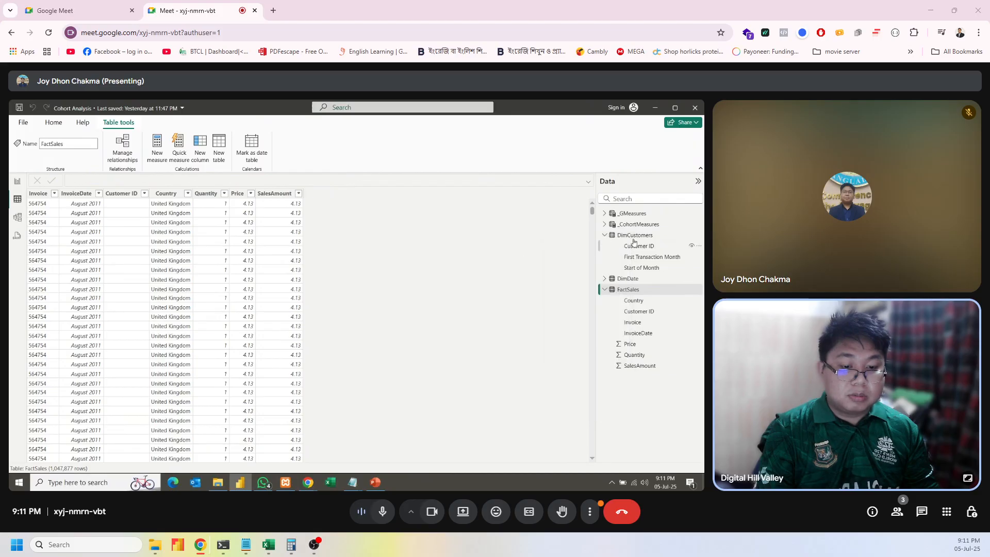
pyautogui.click(606, 281)
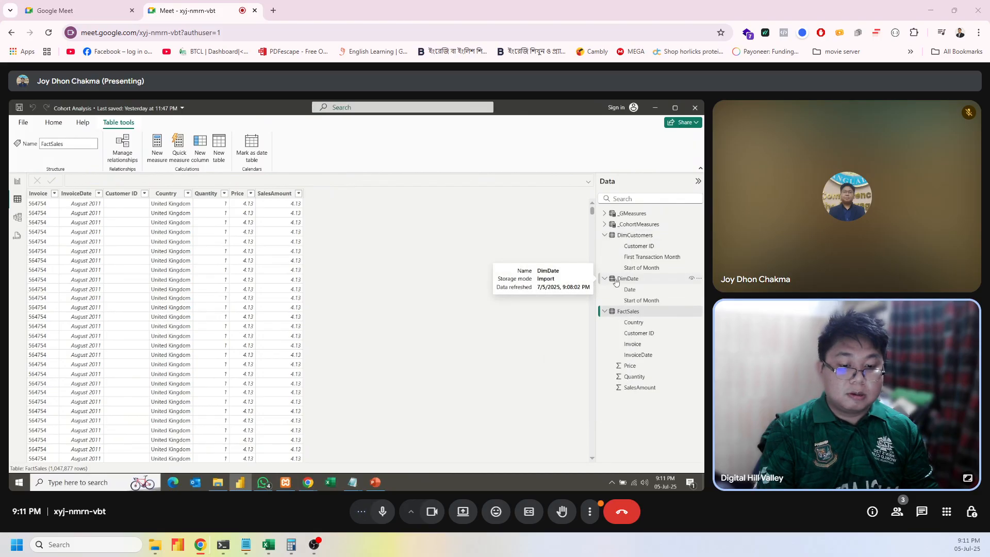
pyautogui.rightClick(631, 238)
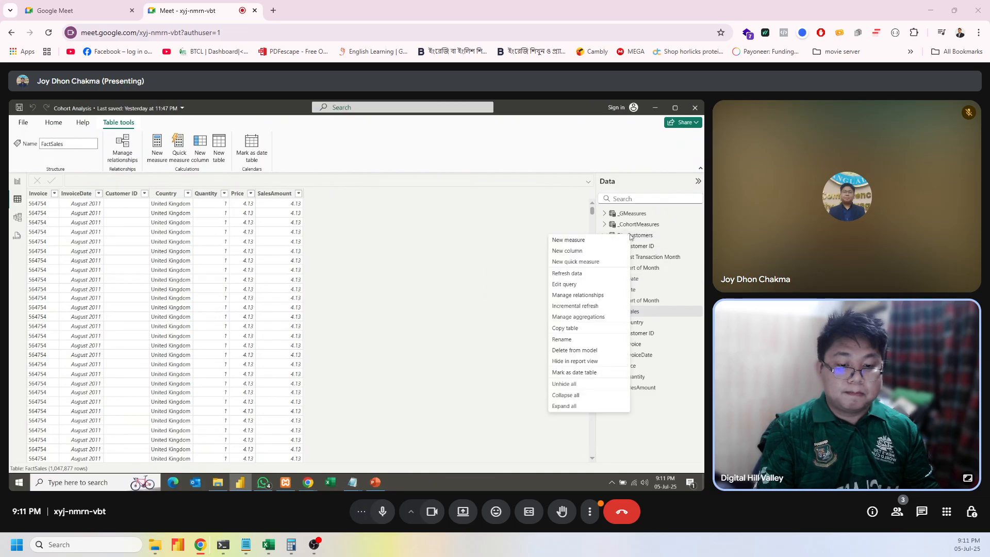
pyautogui.click(579, 245)
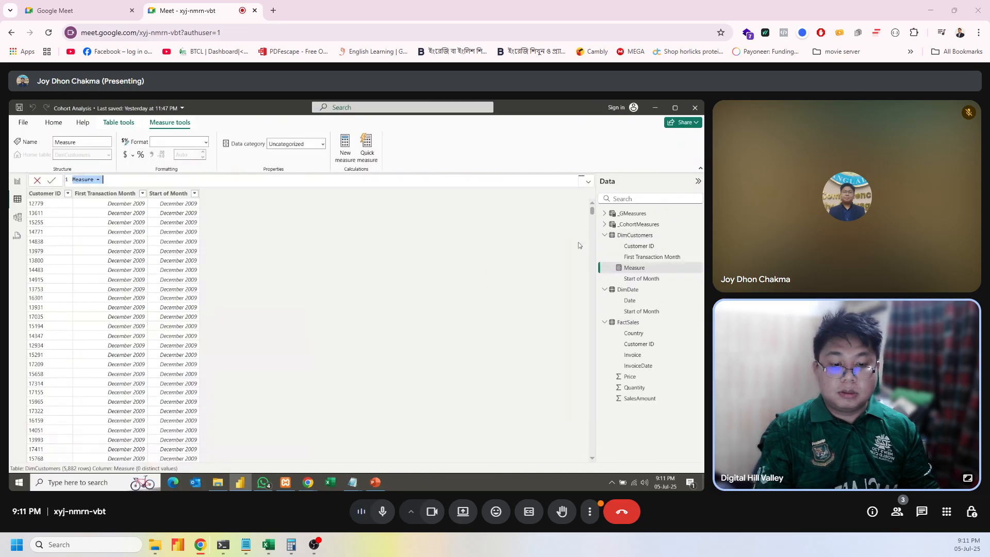
pyautogui.click(631, 236)
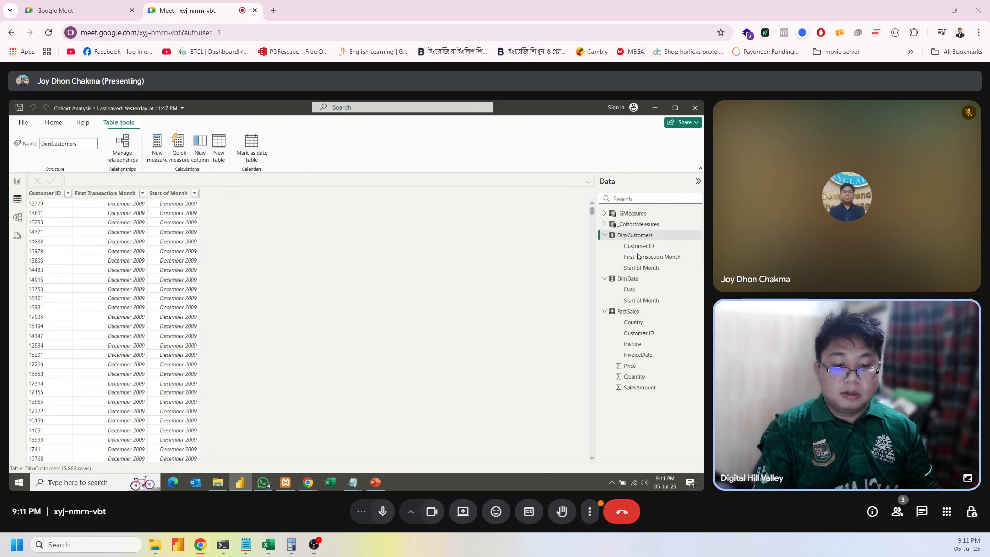
# Try to add the copied Month Since First Transaction formula as a calculated column in DimCustomers, and discard it.
pyautogui.rightClick(630, 237)
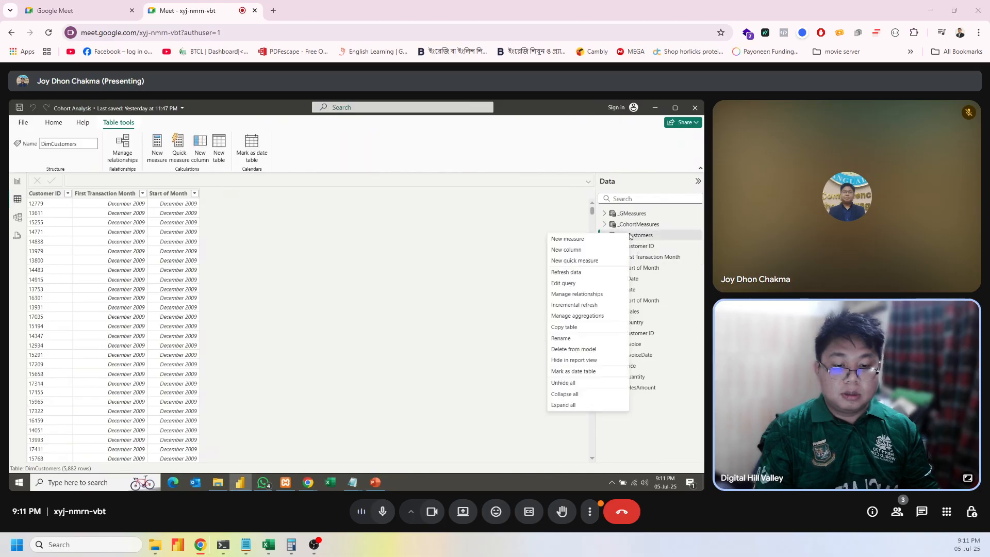
pyautogui.click(572, 249)
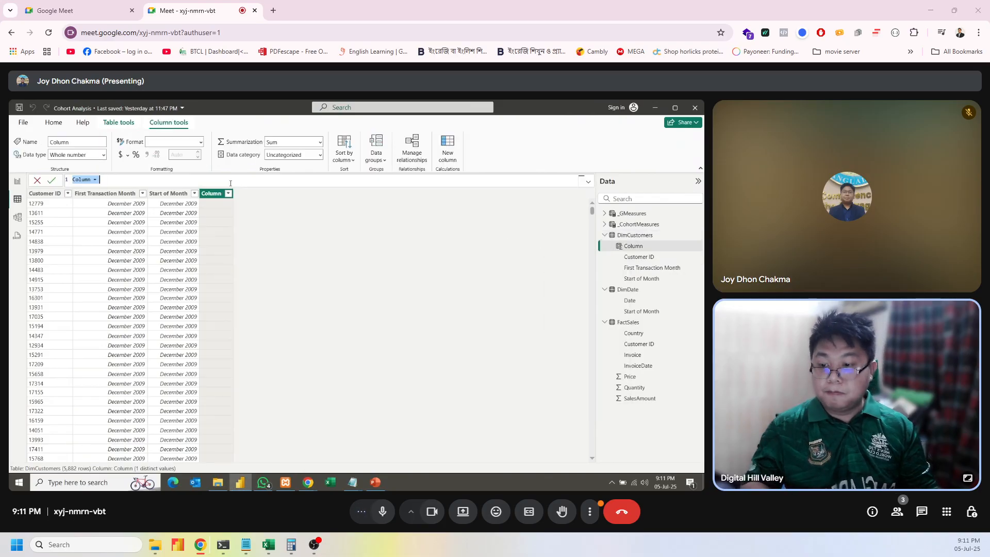
pyautogui.hotkey('ctrl', 'v')
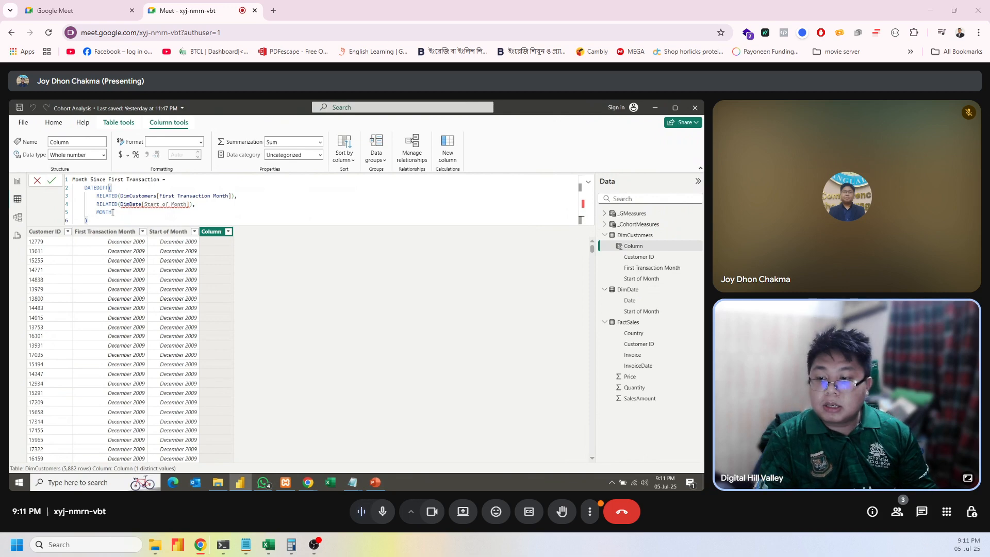
pyautogui.click(36, 181)
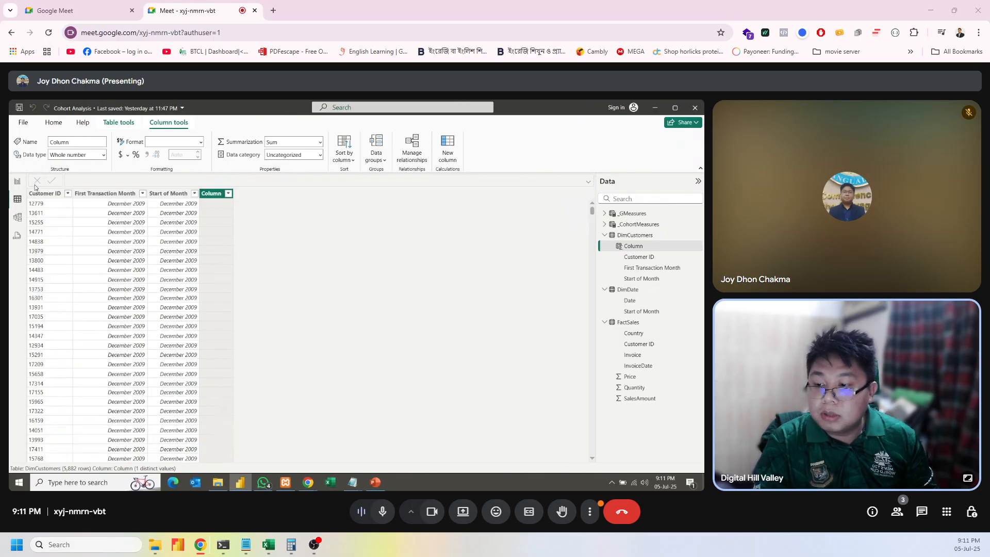
# Show the model diagram, enlarge the DimCustomers and DimDate tables to show all their fields, and move DimDate below DimCustomers.
pyautogui.click(17, 217)
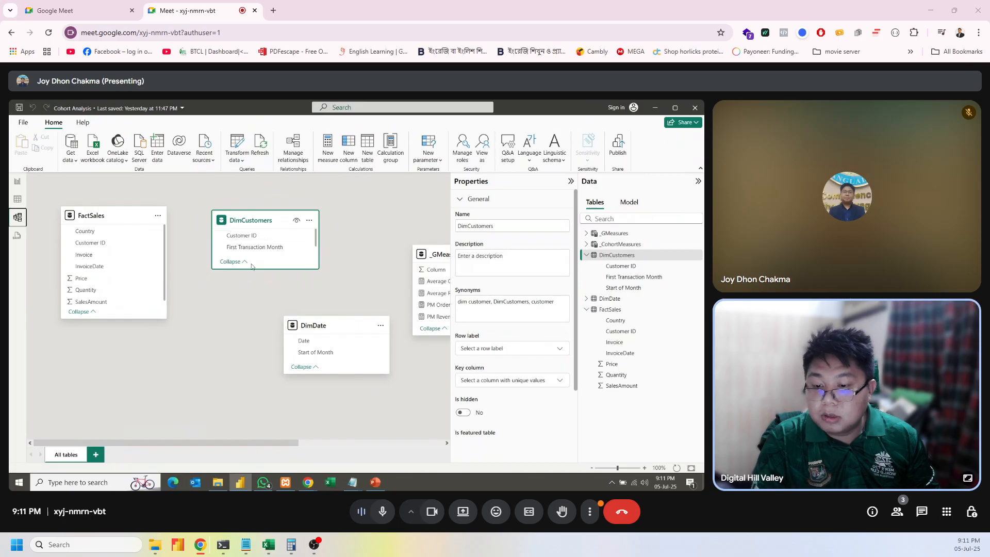
pyautogui.moveTo(249, 269); pyautogui.dragTo(253, 290)
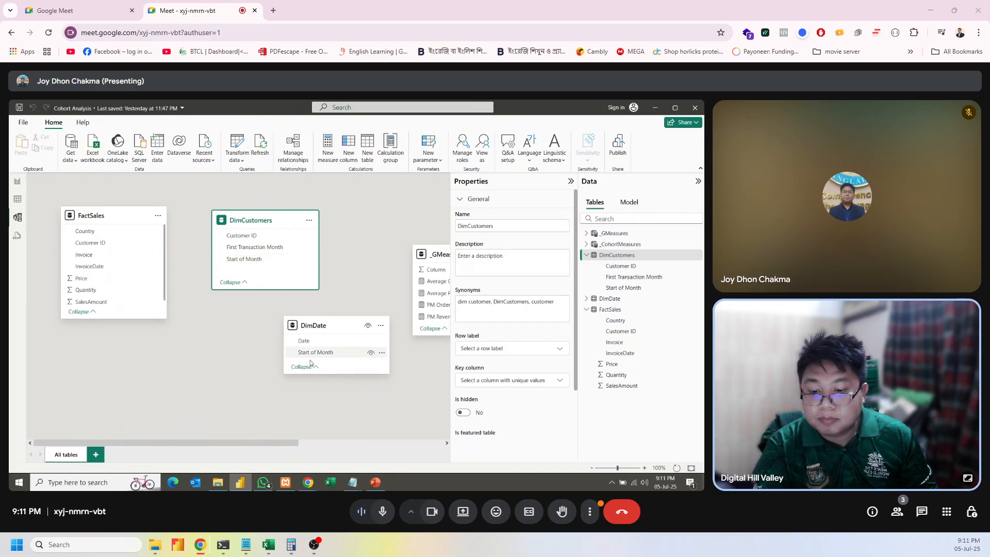
pyautogui.moveTo(305, 324); pyautogui.dragTo(231, 387)
pyautogui.moveTo(230, 303); pyautogui.dragTo(232, 344)
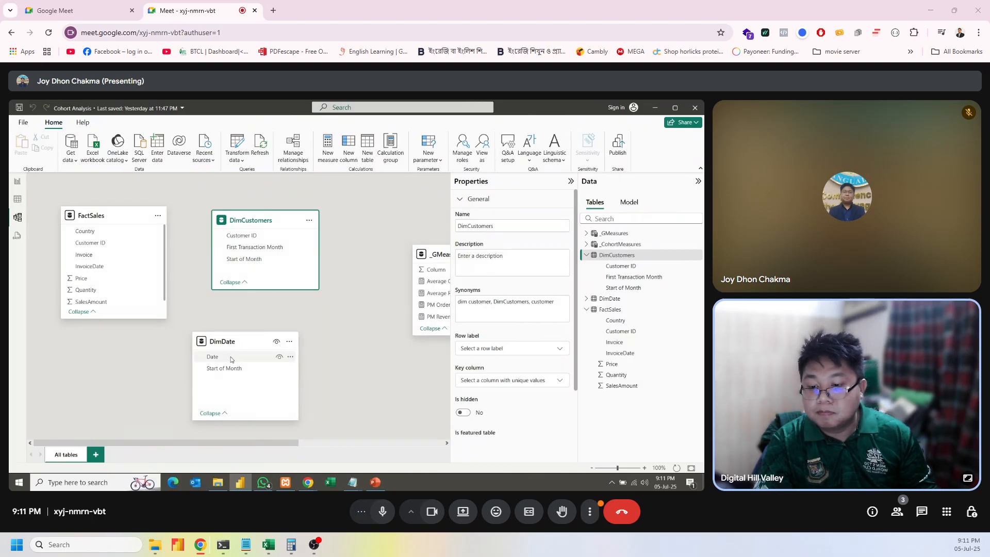
# Create an active one-to-many relationship from DimDate's Date to FactSales' InvoiceDate with Single cross-filter direction.
pyautogui.moveTo(229, 369); pyautogui.dragTo(104, 267)
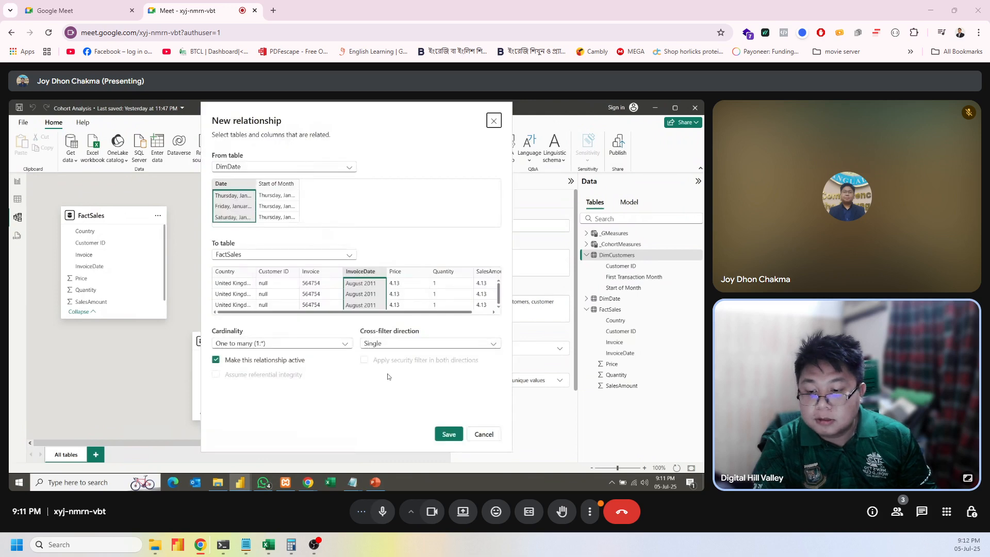
pyautogui.click(449, 434)
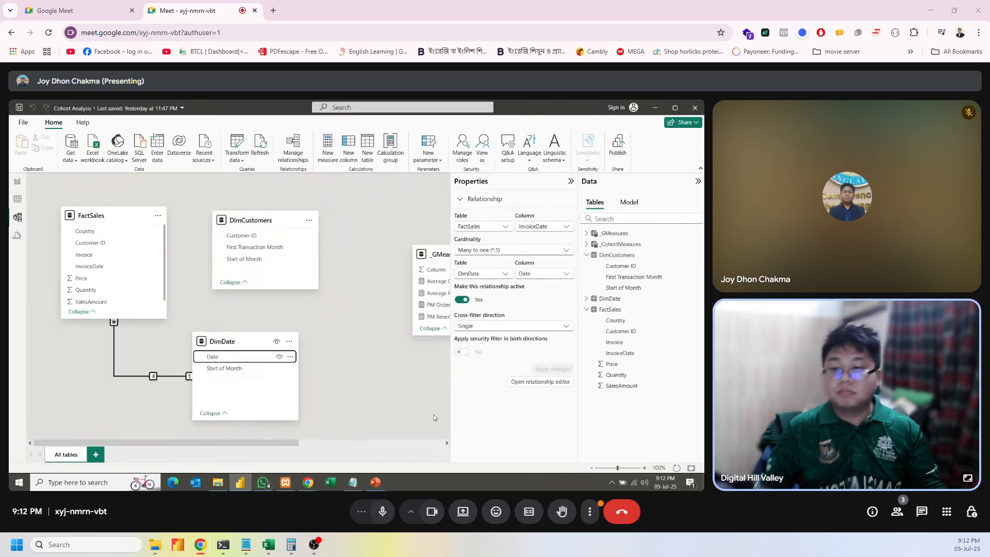
pyautogui.click(245, 260)
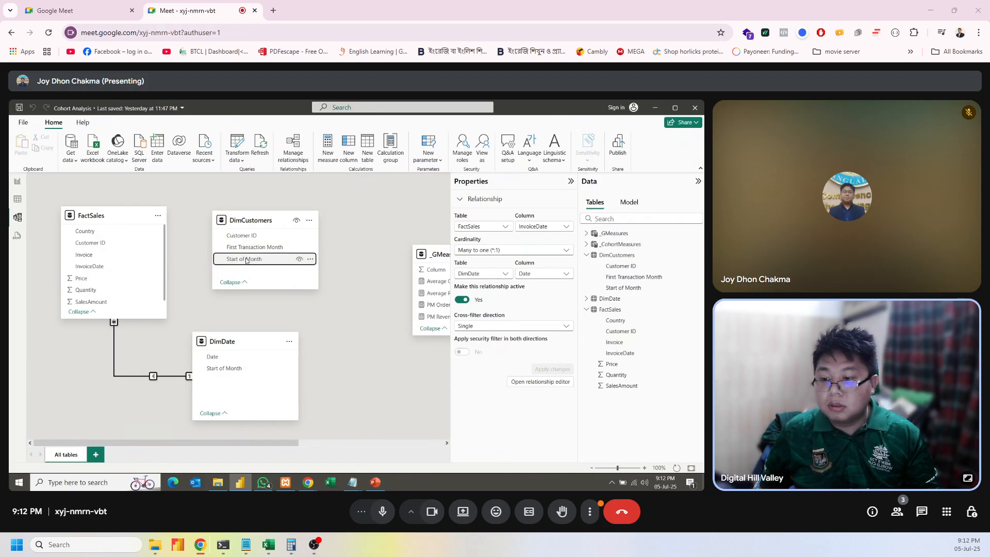
# Try to relate DimCustomers' Start of Month and First Transaction Month in turn to FactSales' InvoiceDate.
pyautogui.moveTo(245, 260); pyautogui.dragTo(122, 263)
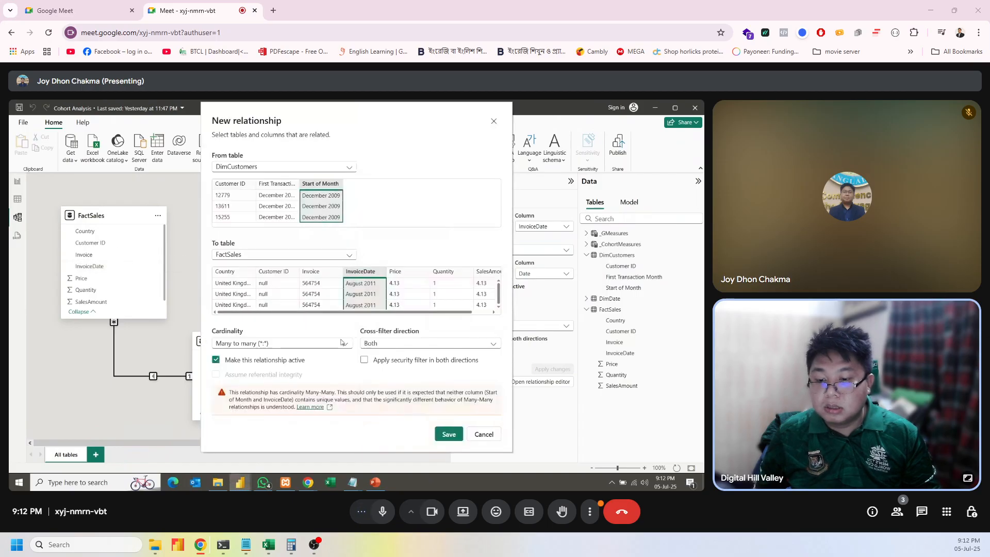
pyautogui.click(479, 434)
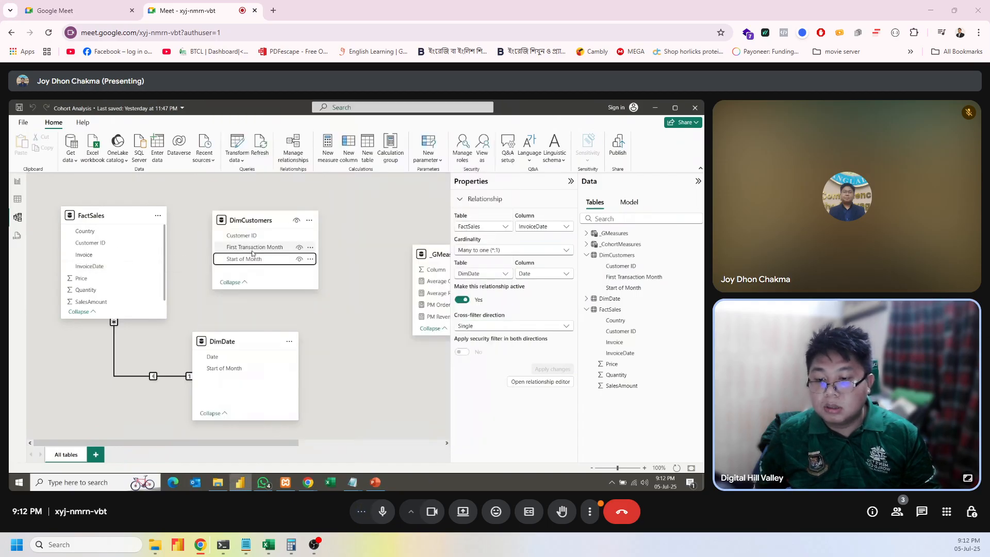
pyautogui.moveTo(253, 247); pyautogui.dragTo(121, 266)
pyautogui.click(448, 434)
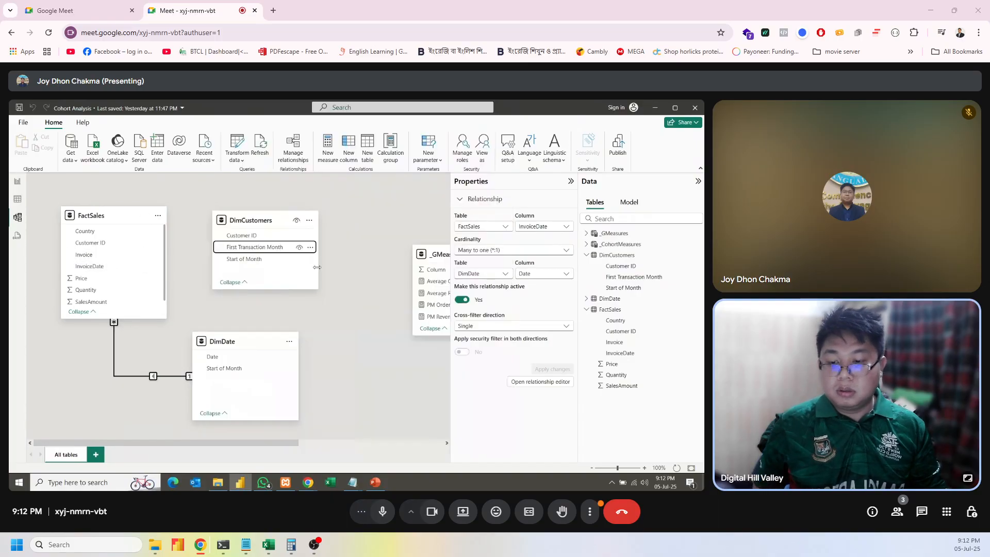
# Create an active many-to-one relationship from DimCustomers' Start of Month to DimDate's Date with Single cross-filter direction.
pyautogui.moveTo(252, 259); pyautogui.dragTo(248, 347)
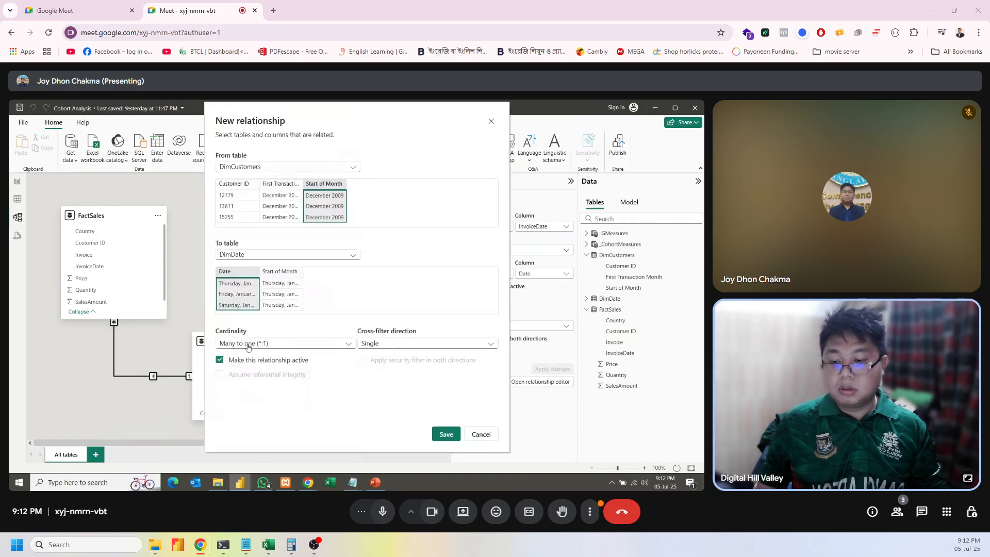
pyautogui.click(448, 435)
pyautogui.click(347, 339)
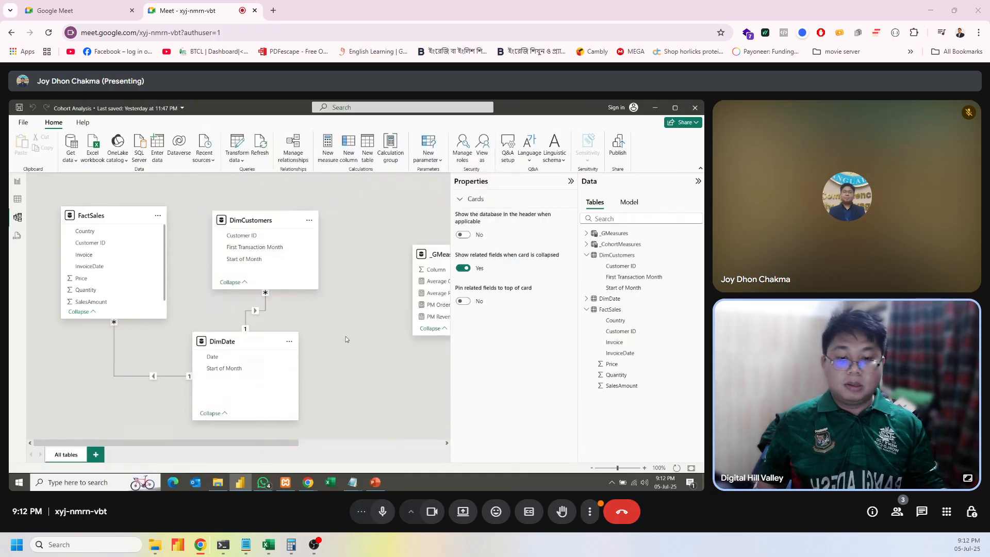
# Try to add the copied Month Since First Transaction formula as a calculated column in FactSales, and discard it.
pyautogui.click(17, 200)
pyautogui.rightClick(640, 314)
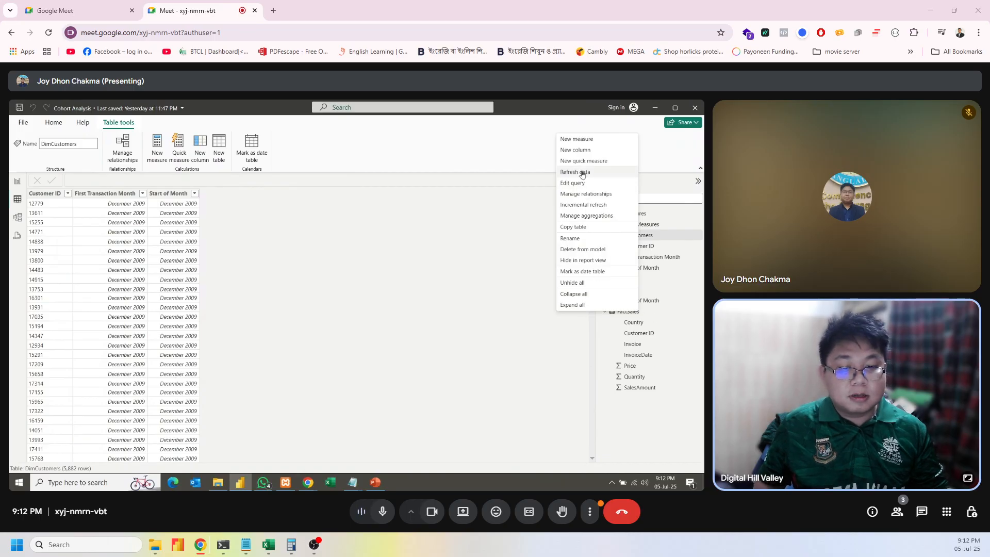
pyautogui.click(585, 150)
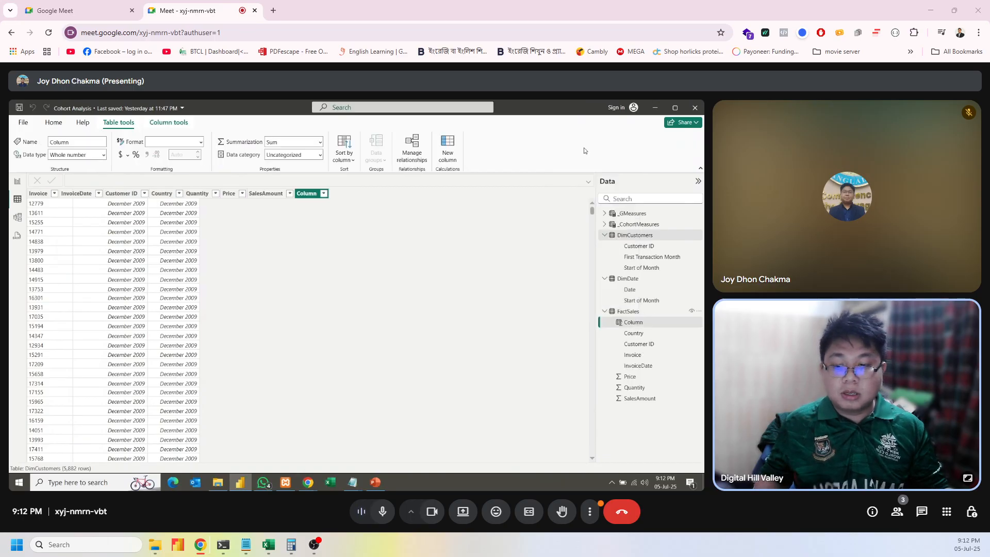
pyautogui.write('Month Since First Transaction =     DATEDIFF(         RELATED(DimCustomers[First Transaction Month]),         RELATED(DimDate[Start of Month]),         MONTH     )')
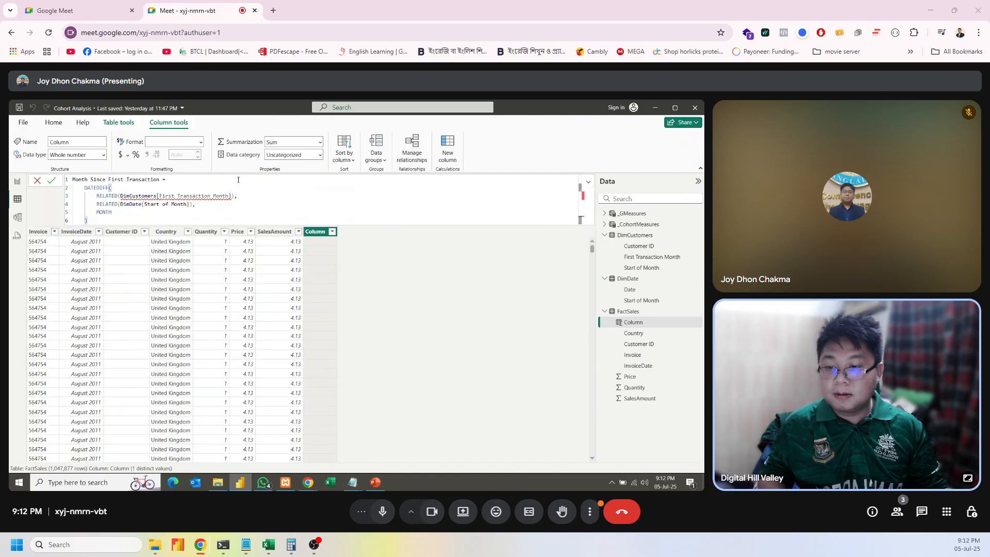
pyautogui.moveTo(231, 196)
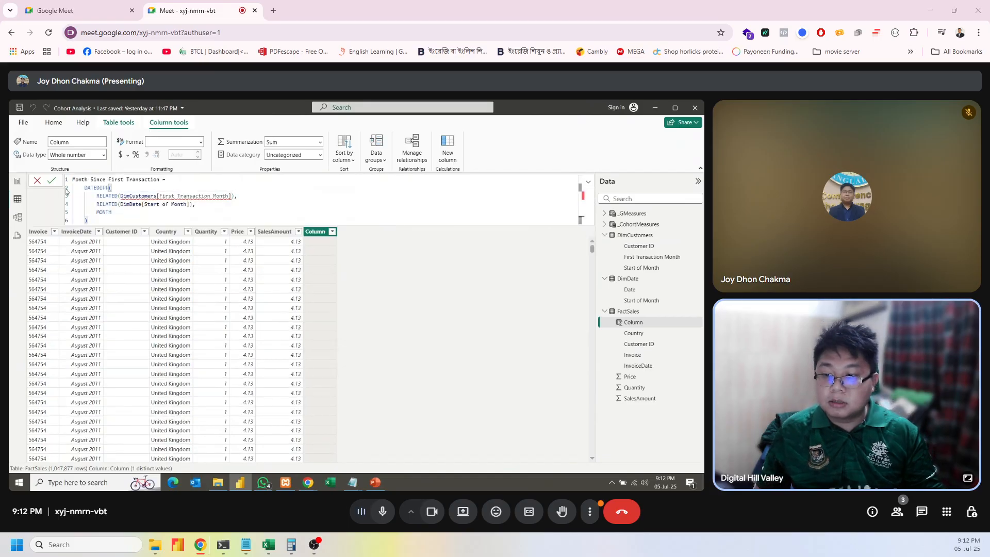
pyautogui.click(38, 181)
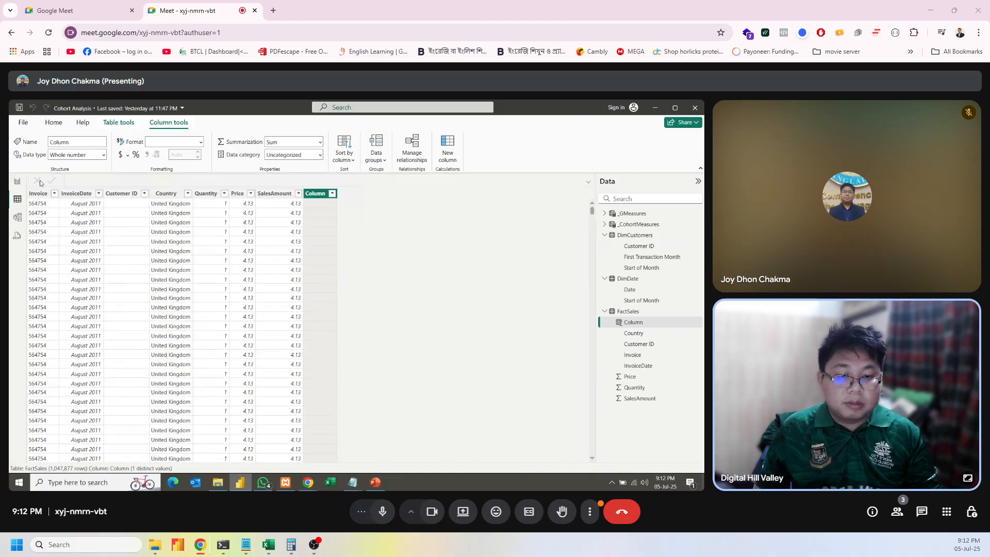
# Start a new calculated column in DimCustomers with the copied Month Since First Transaction DATEDIFF formula.
pyautogui.rightClick(625, 238)
pyautogui.click(639, 256)
pyautogui.write('Month Since First Transaction =     DATEDIFF(         RELATED(DimCustomers[First Transaction Month]),         RELATED(DimDate[Start of Month]),         MONTH     )')
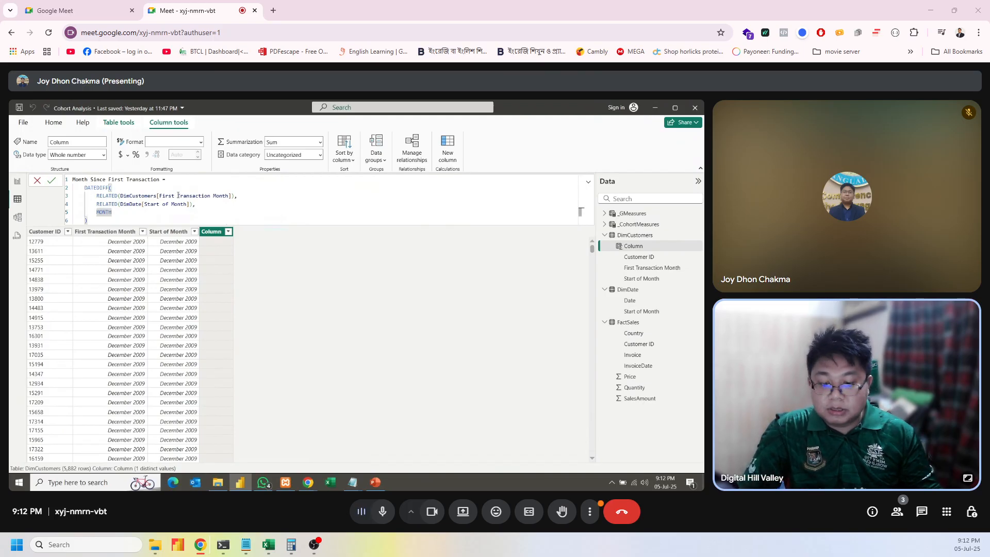
# Switch to the Cohort Analysis Steps.txt notes in Notepad, change the calculated columns heading to "Calculated Columns into DimCustomers:" and save the file.
pyautogui.moveTo(355, 486)
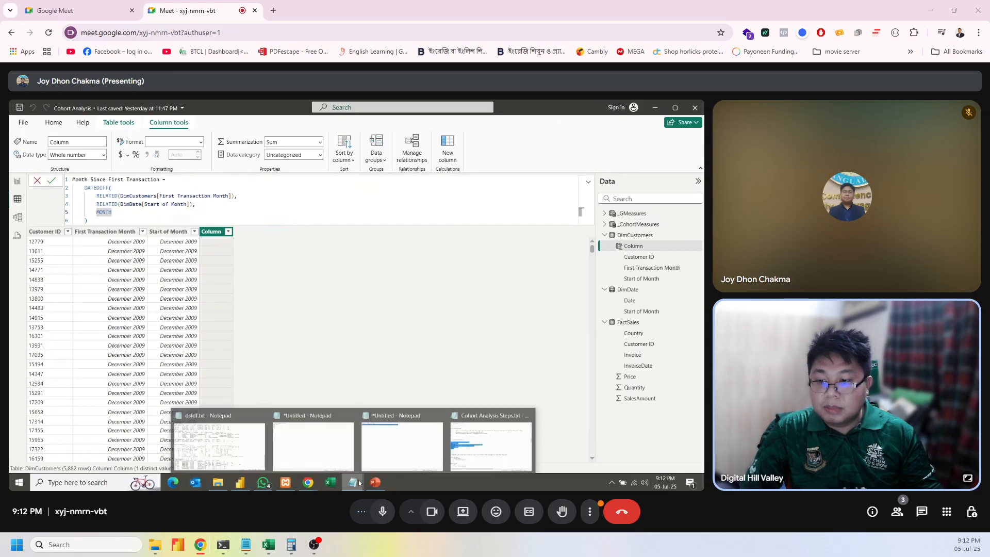
pyautogui.click(480, 448)
pyautogui.click(127, 250)
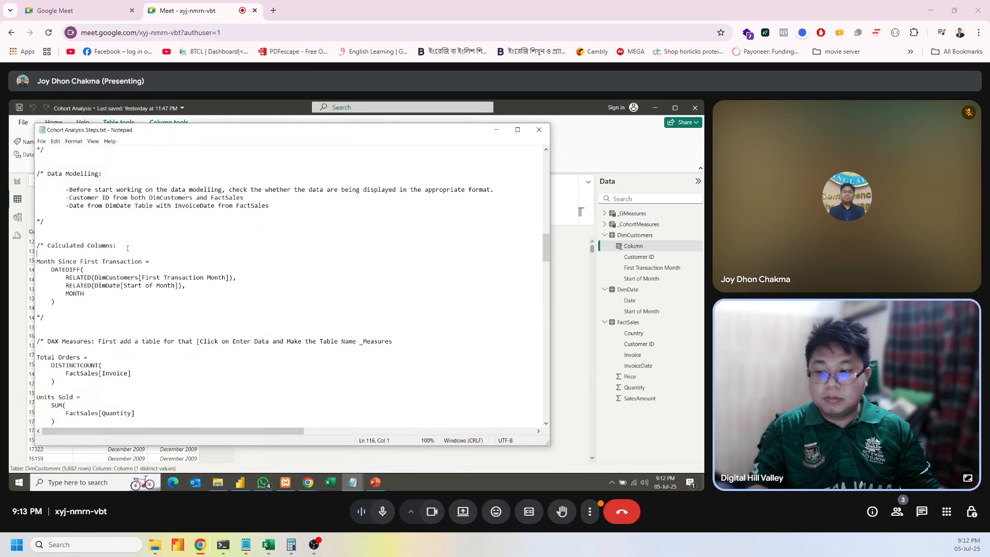
pyautogui.click(128, 246)
pyautogui.press('Left')
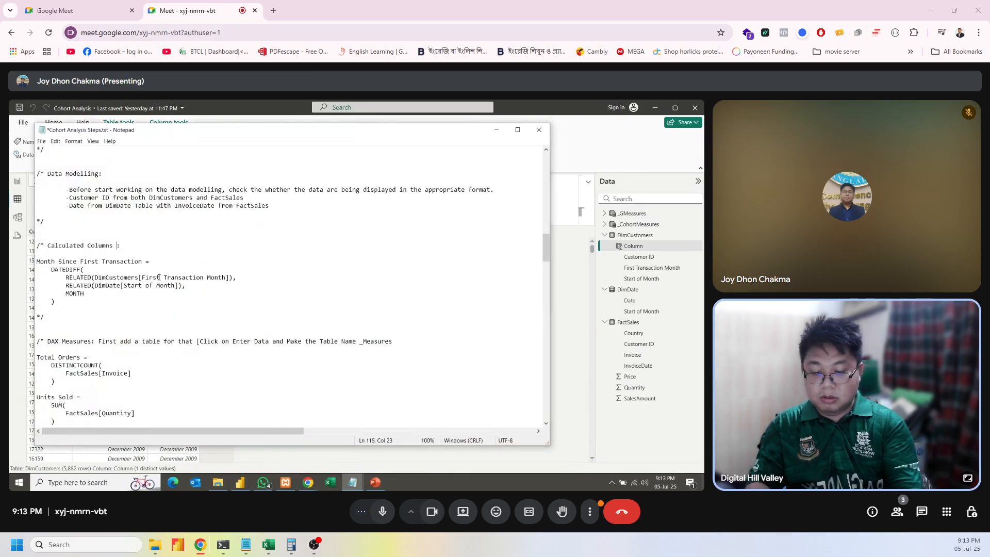
pyautogui.write('into DimCustomers')
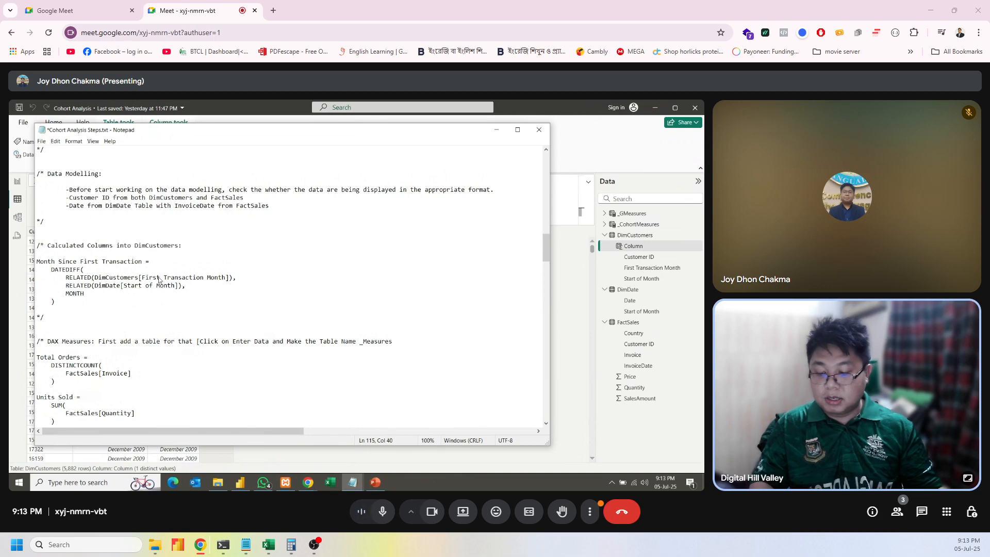
pyautogui.hotkey('ctrl', 's')
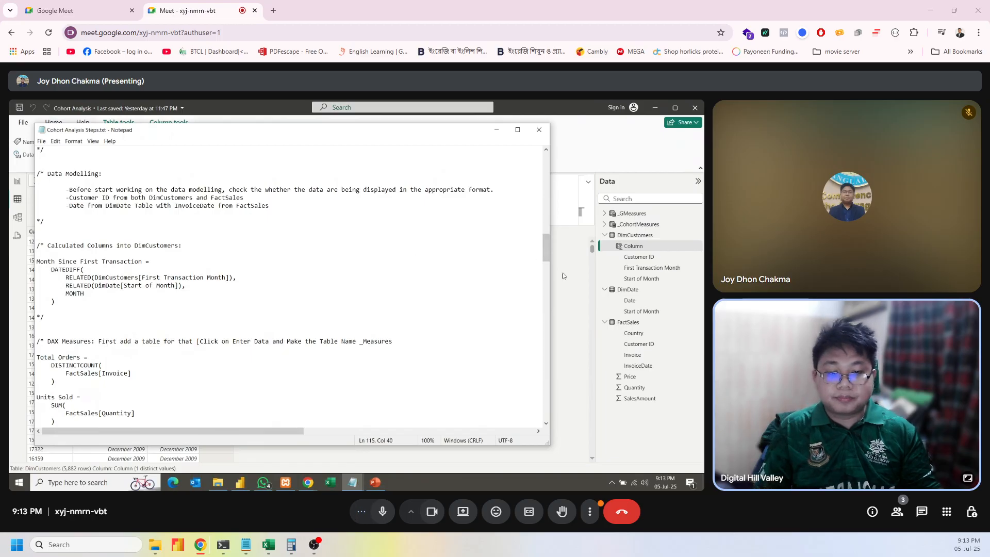
# Switch back to Power BI, commit the DimCustomers column formula, and try to re-enter its first RELATED argument, discarding that edit.
pyautogui.click(564, 197)
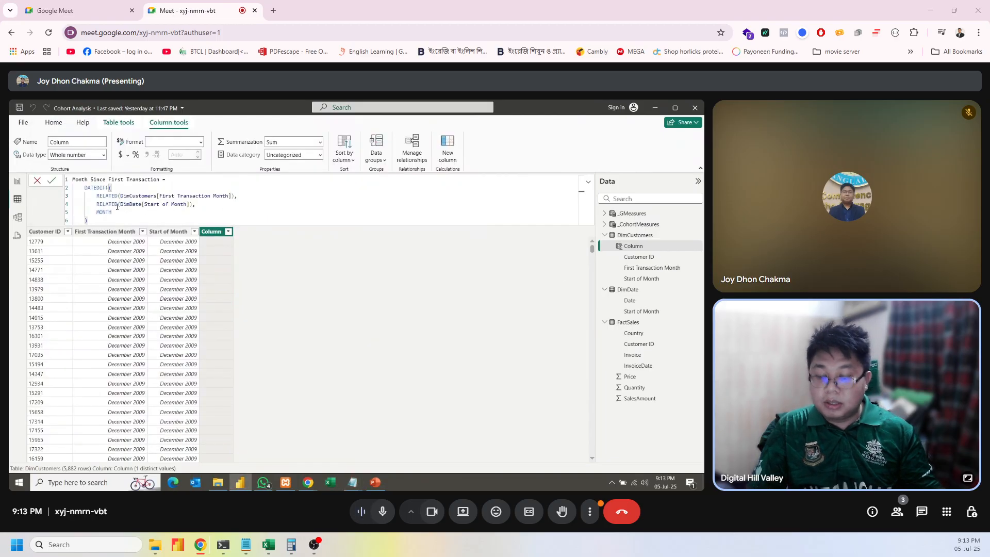
pyautogui.press('Return')
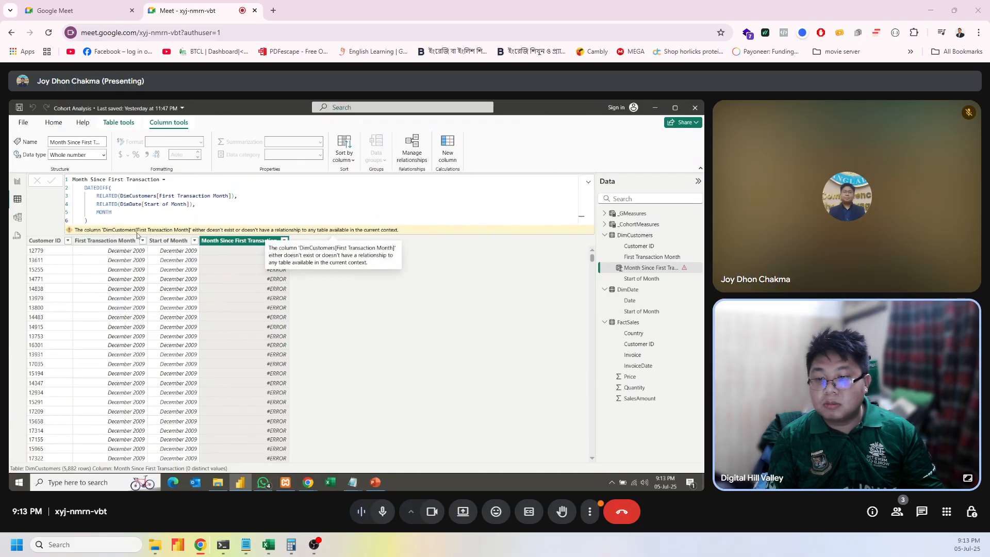
pyautogui.click(232, 196)
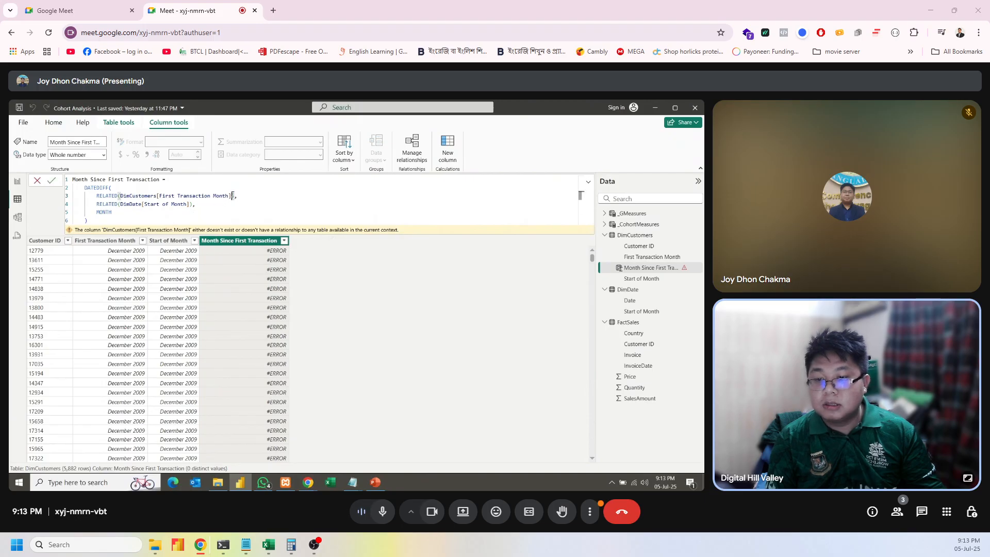
pyautogui.press('BackSpace')
pyautogui.press('BackSpace')
pyautogui.press('BackSpace')
pyautogui.press('BackSpace')
pyautogui.press('BackSpace')
pyautogui.press('BackSpace')
pyautogui.press('BackSpace')
pyautogui.press('BackSpace')
pyautogui.press('BackSpace')
pyautogui.press('BackSpace')
pyautogui.press('BackSpace')
pyautogui.press('BackSpace')
pyautogui.press('BackSpace')
pyautogui.press('BackSpace')
pyautogui.press('BackSpace')
pyautogui.press('BackSpace')
pyautogui.press('BackSpace')
pyautogui.press('BackSpace')
pyautogui.press('BackSpace')
pyautogui.press('BackSpace')
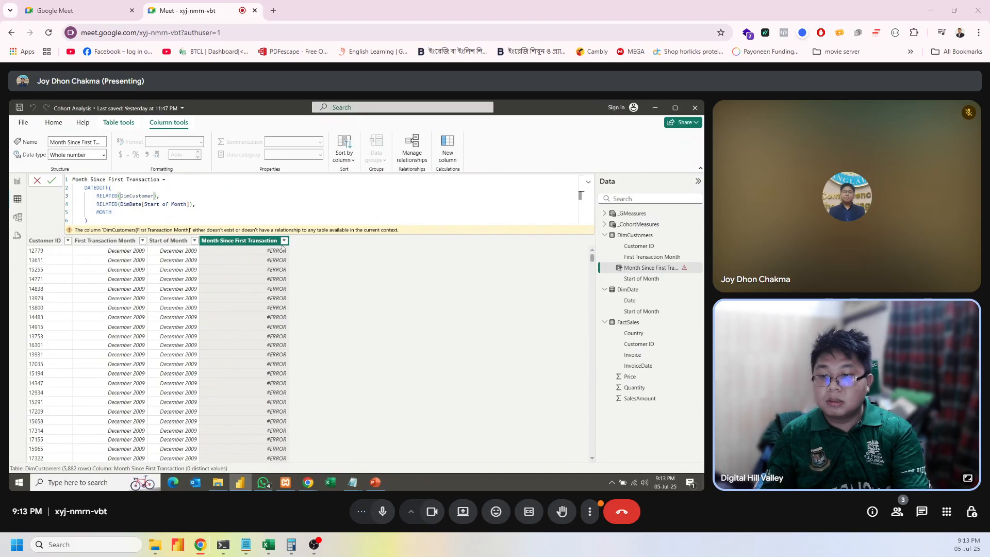
pyautogui.press('BackSpace')
pyautogui.press('BackSpace')
pyautogui.press('BackSpace')
pyautogui.press('BackSpace')
pyautogui.press('BackSpace')
pyautogui.press('BackSpace')
pyautogui.press('BackSpace')
pyautogui.press('BackSpace')
pyautogui.press('BackSpace')
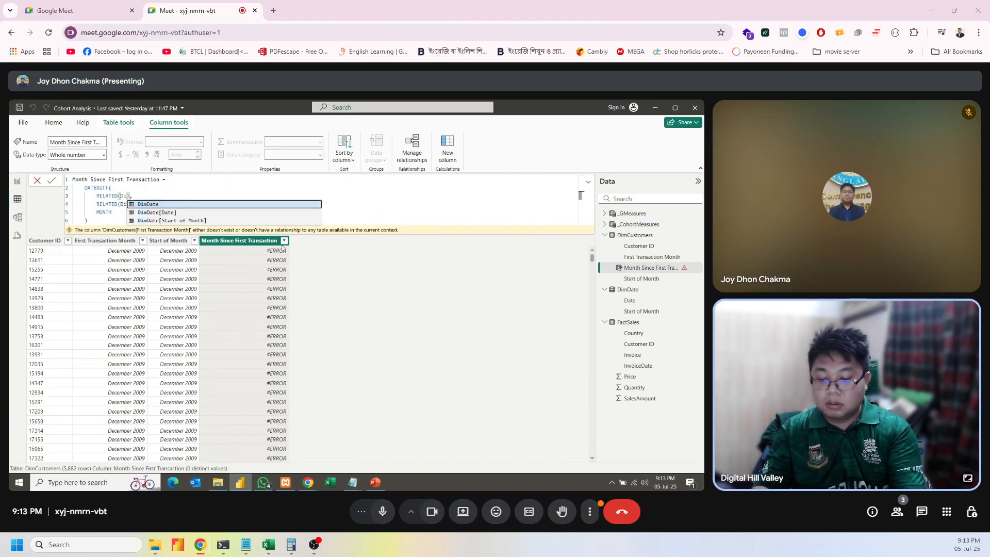
pyautogui.write('mC')
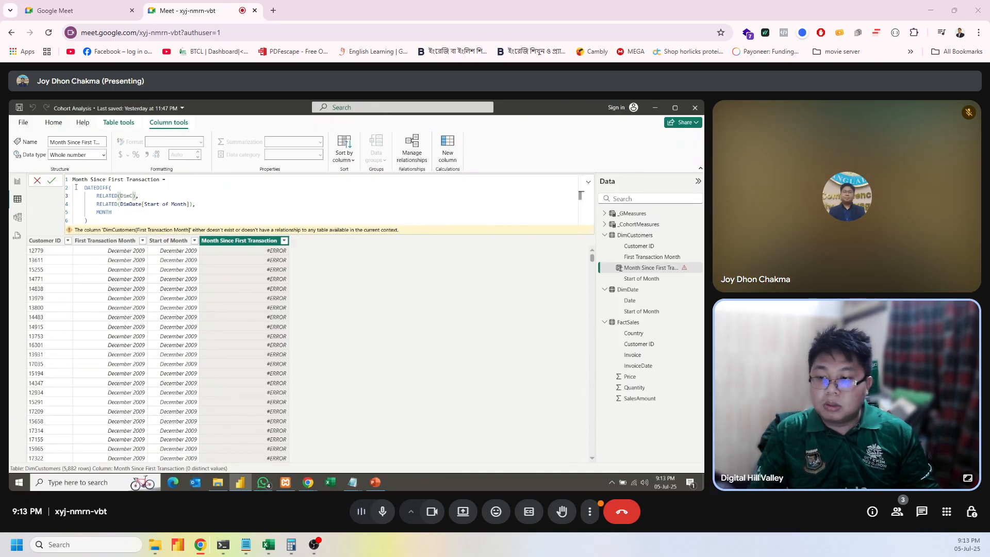
pyautogui.click(37, 182)
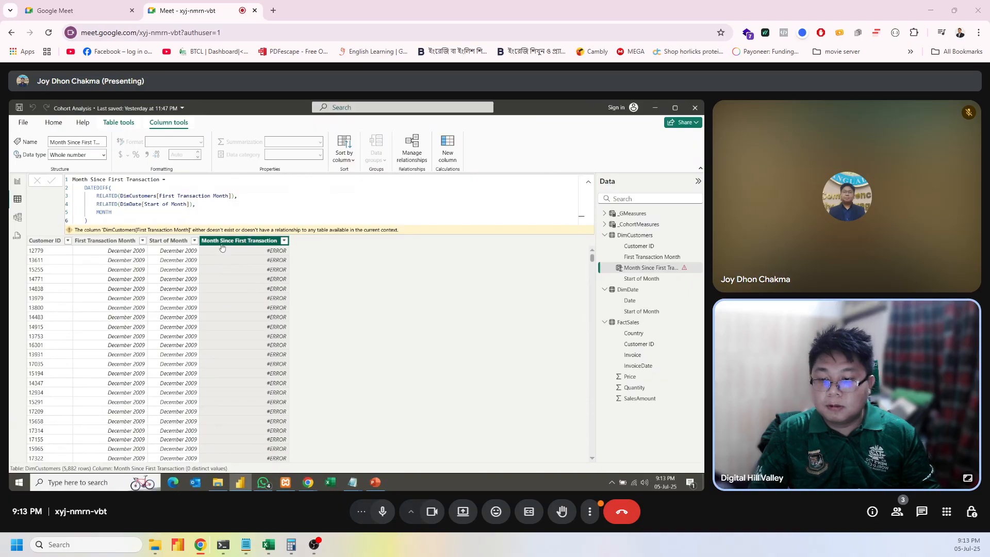
# Delete the Month Since First Transaction column from DimCustomers.
pyautogui.rightClick(222, 242)
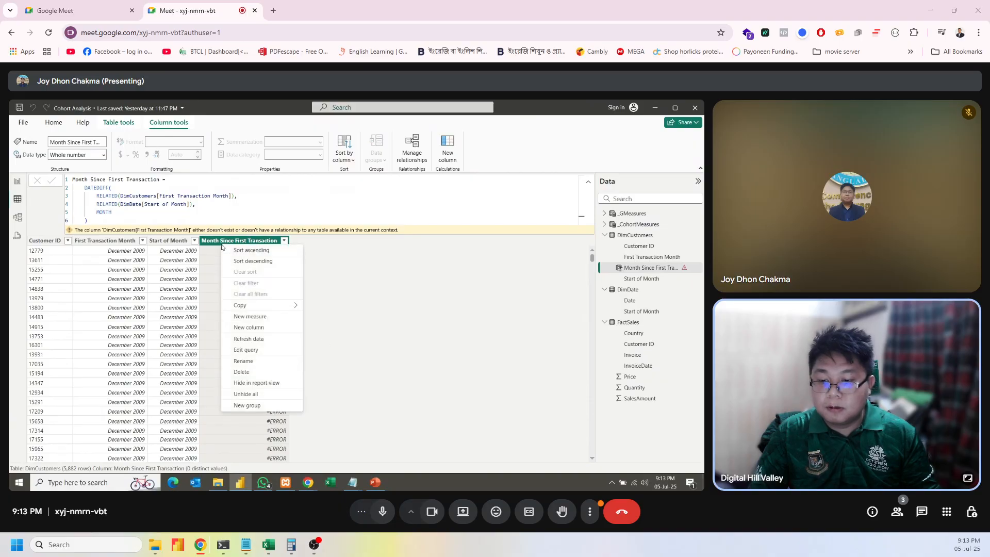
pyautogui.click(254, 372)
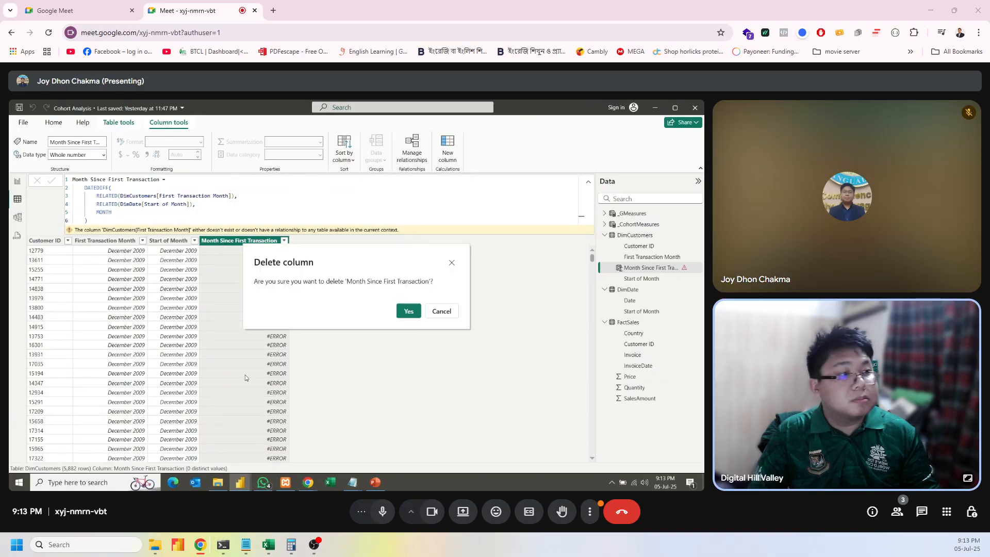
pyautogui.click(409, 311)
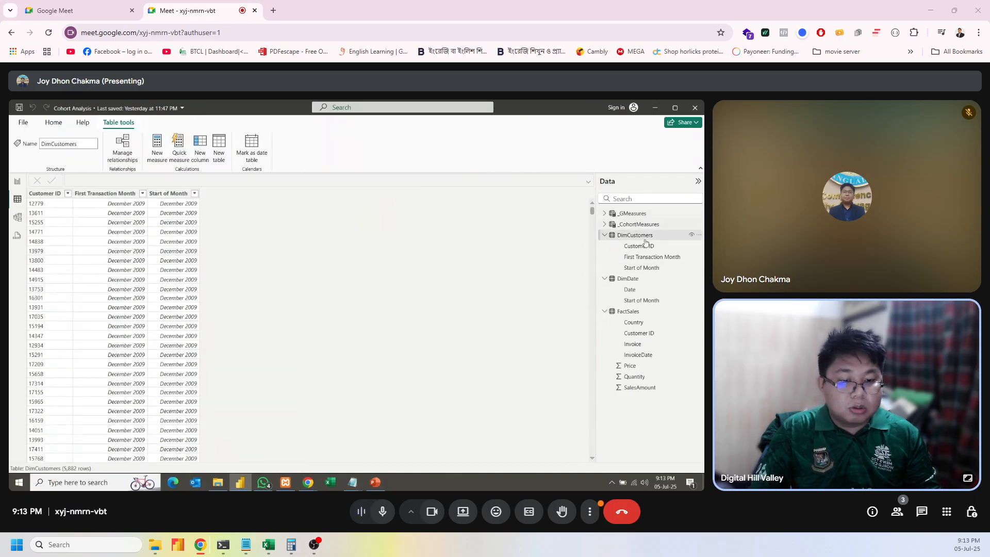
# Add a Month Since First Transaction calculated column to FactSales with the copied DATEDIFF formula, replacing the first RELATED argument with DimCu.
pyautogui.rightClick(641, 314)
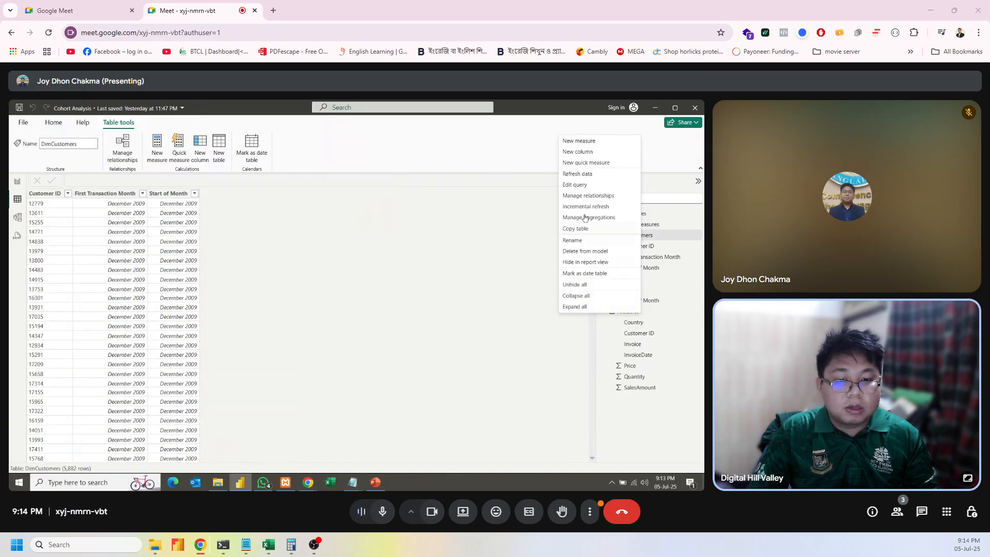
pyautogui.click(578, 152)
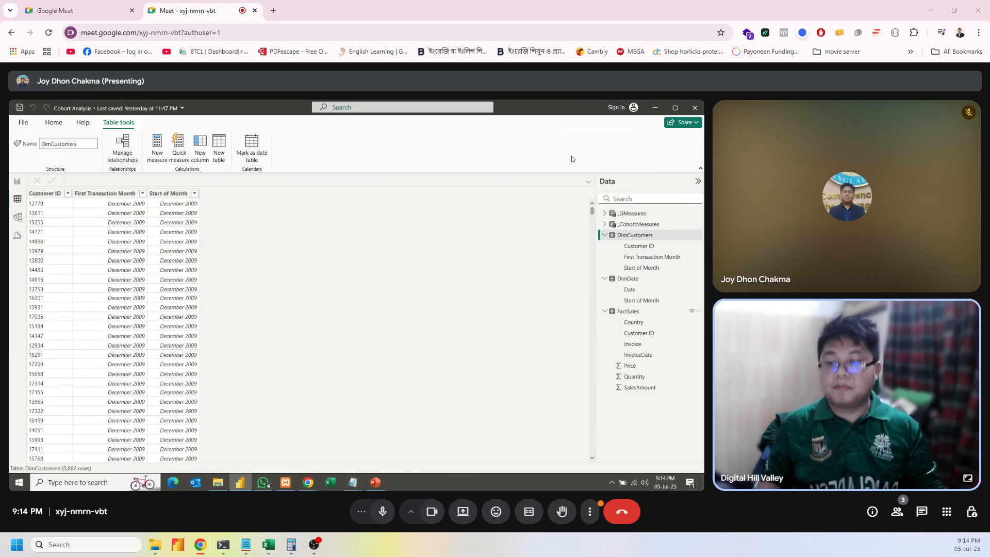
pyautogui.write('Month Since First Transaction =     DATEDIFF(         RELATED(DimCustomers[First Transaction Month]),         RELATED(DimDate[Start of Month]),         MONTH     )')
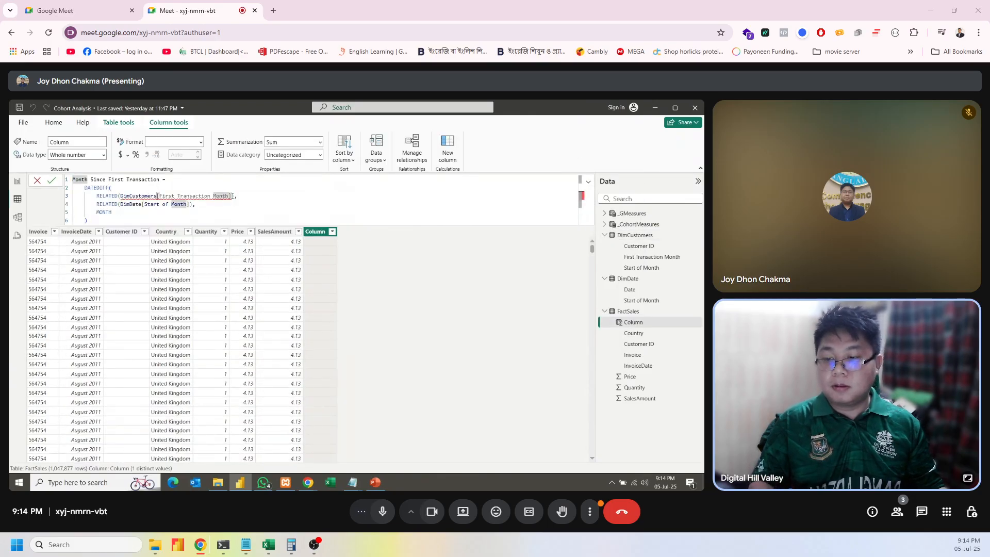
pyautogui.moveTo(231, 196); pyautogui.dragTo(121, 197)
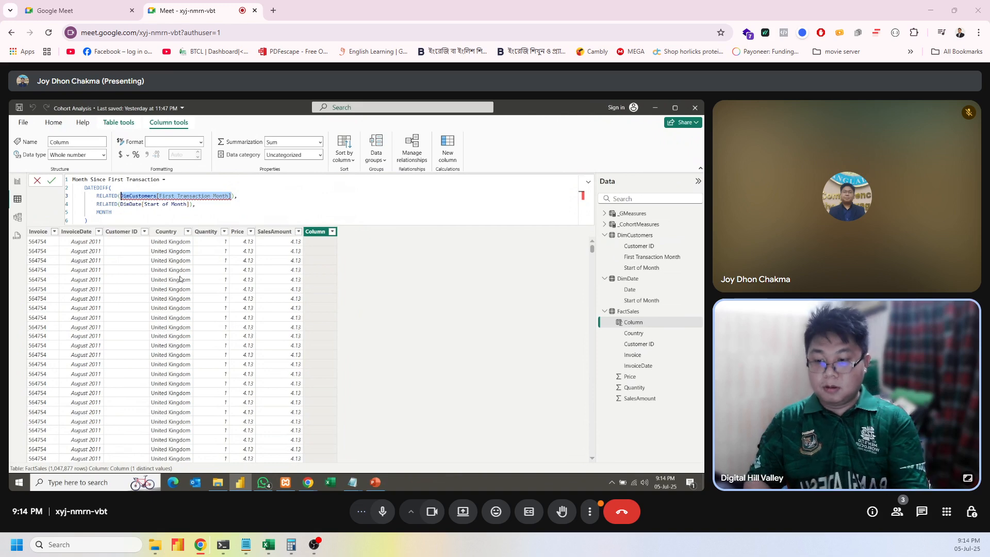
pyautogui.write('DimCu')
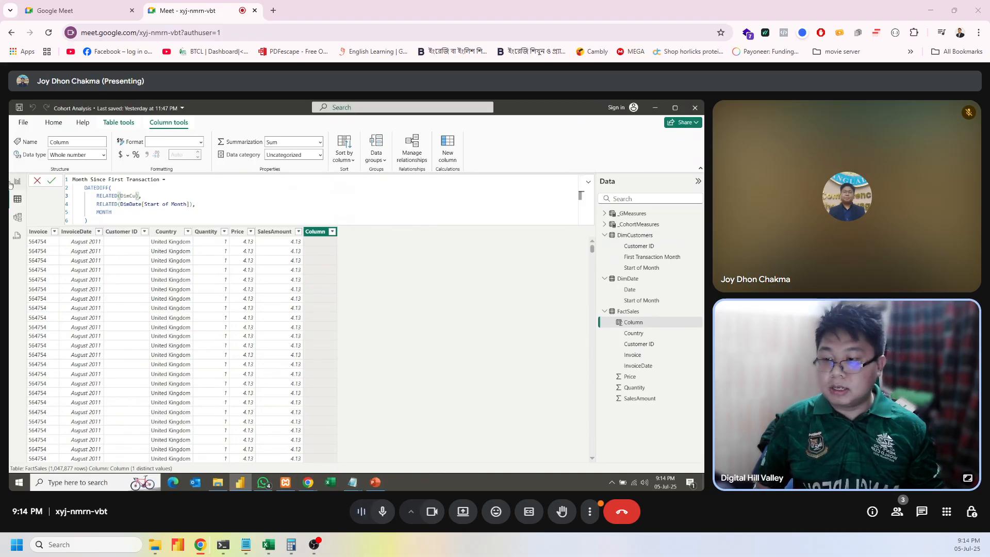
# Show the model diagram and try to relate DimCustomers' Customer ID to FactSales' Customer ID, cancelling the new relationship.
pyautogui.click(18, 218)
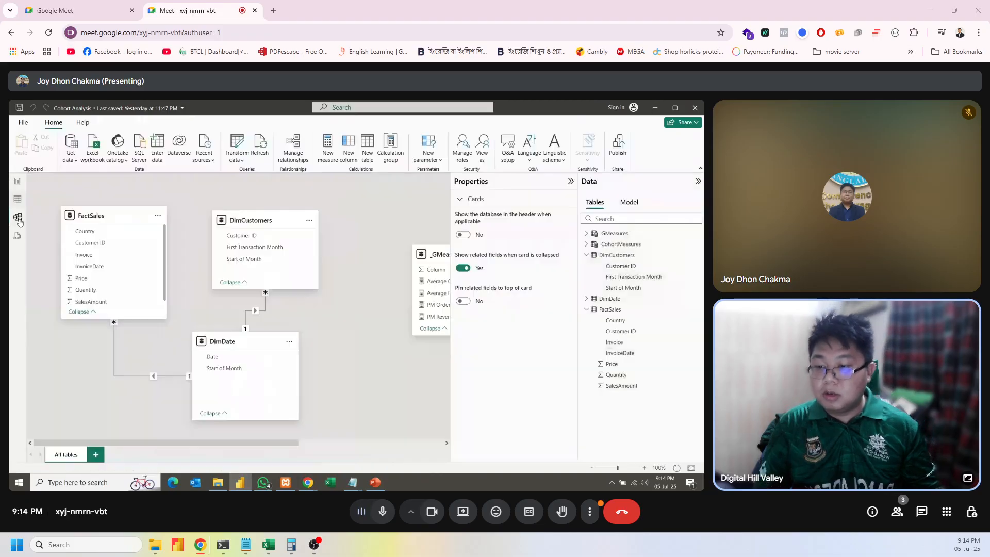
pyautogui.click(345, 356)
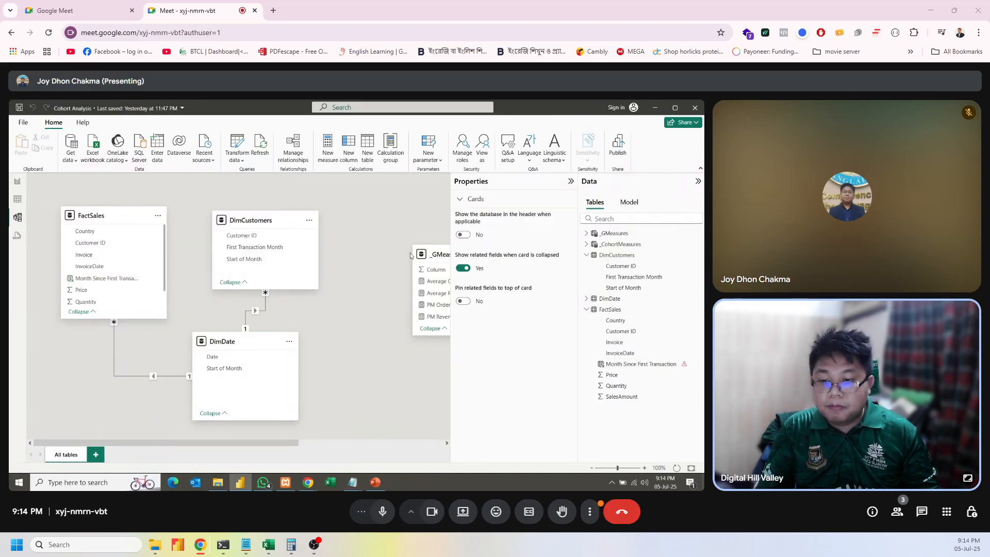
pyautogui.moveTo(257, 237); pyautogui.dragTo(145, 245)
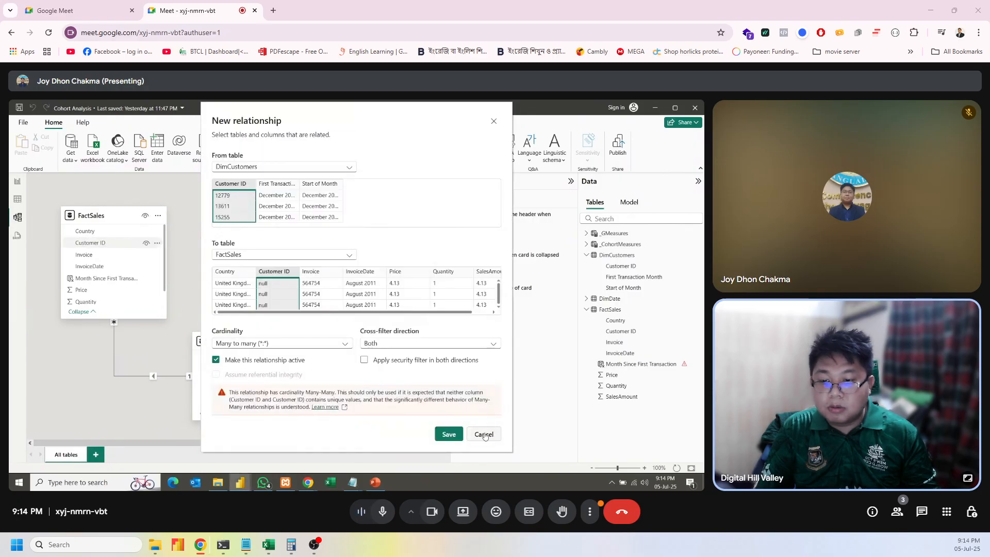
pyautogui.click(484, 435)
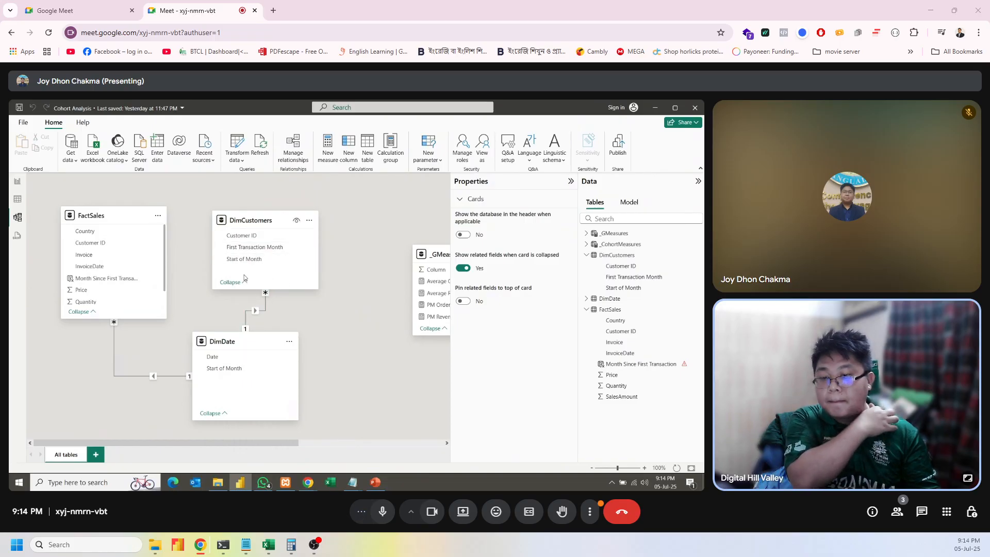
pyautogui.moveTo(249, 259); pyautogui.dragTo(110, 269)
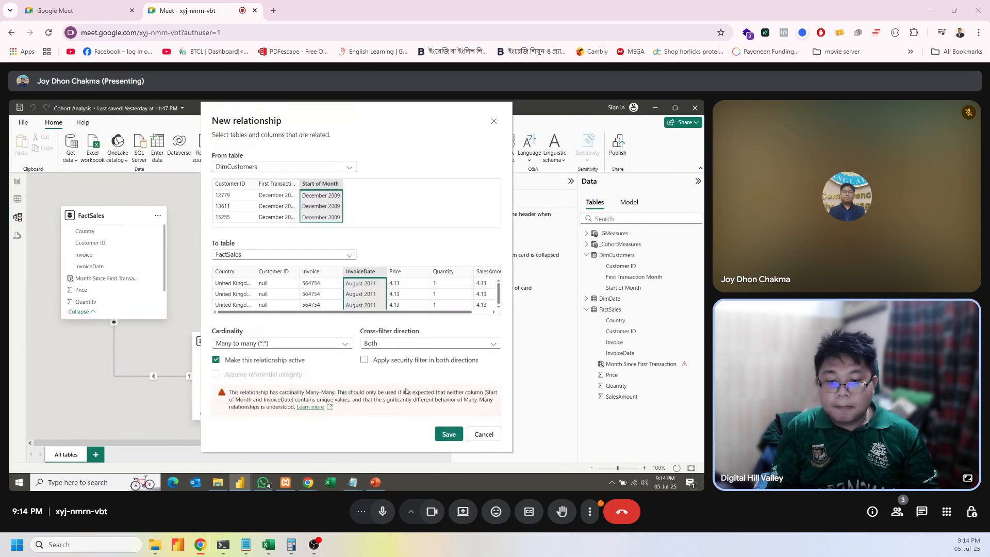
pyautogui.click(481, 434)
pyautogui.moveTo(253, 247); pyautogui.dragTo(106, 266)
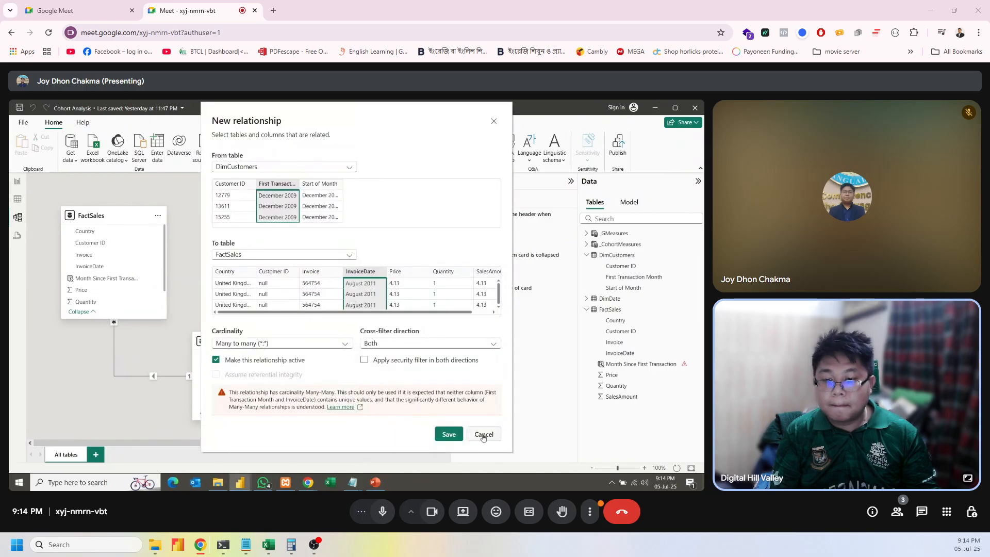
pyautogui.click(483, 435)
# Try to relate DimCustomers' Customer ID to FactSales' Customer ID with Many to one (*:1) cardinality, discarding the new relationship.
pyautogui.moveTo(248, 236); pyautogui.dragTo(120, 247)
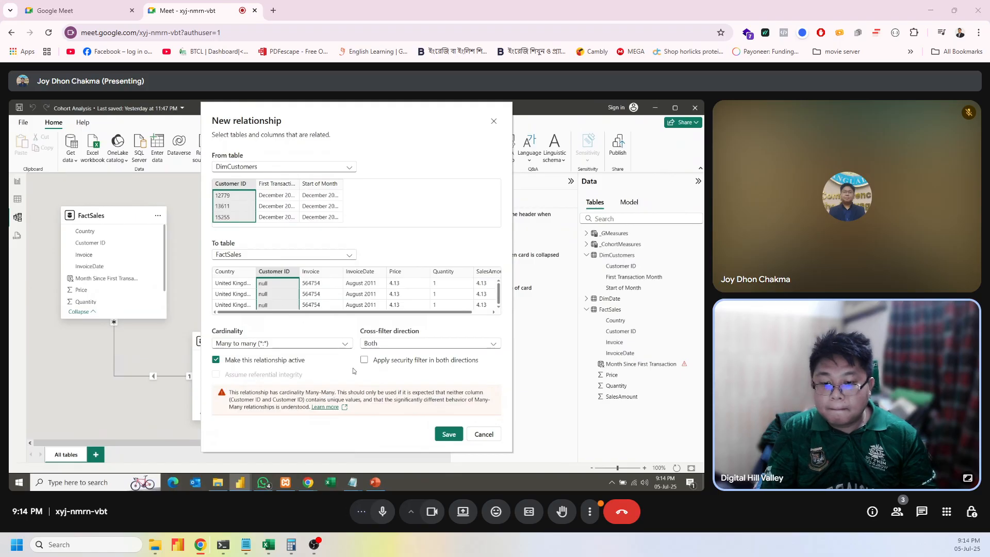
pyautogui.click(341, 347)
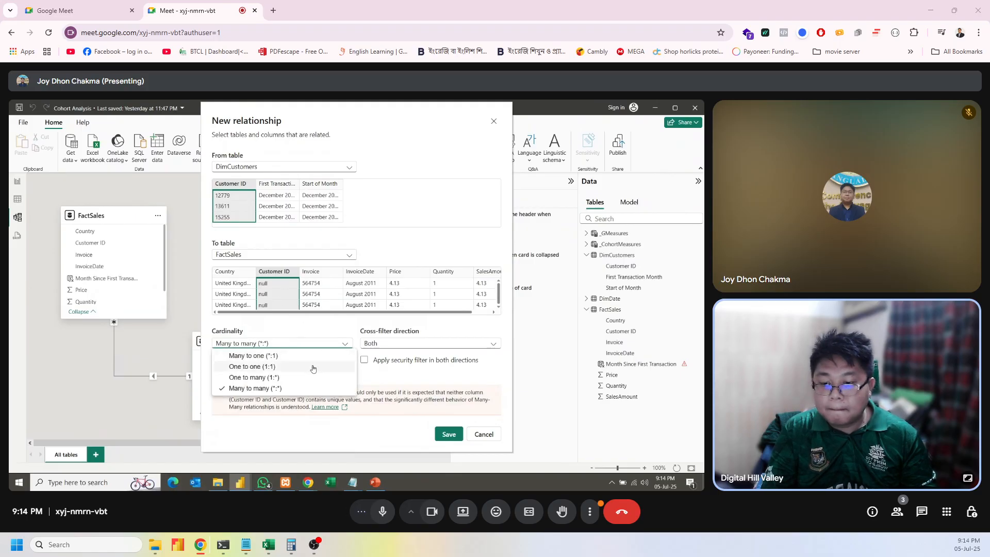
pyautogui.click(301, 353)
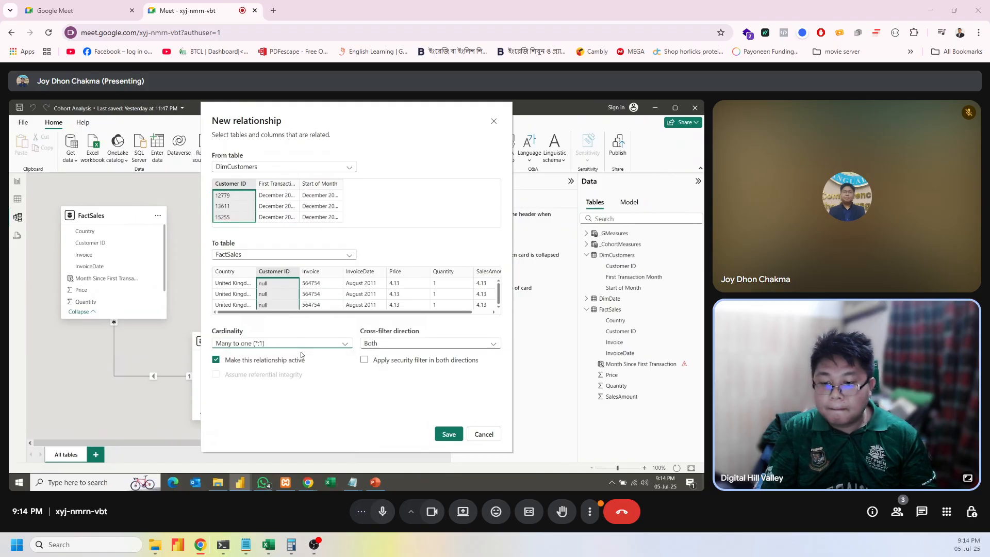
pyautogui.click(480, 437)
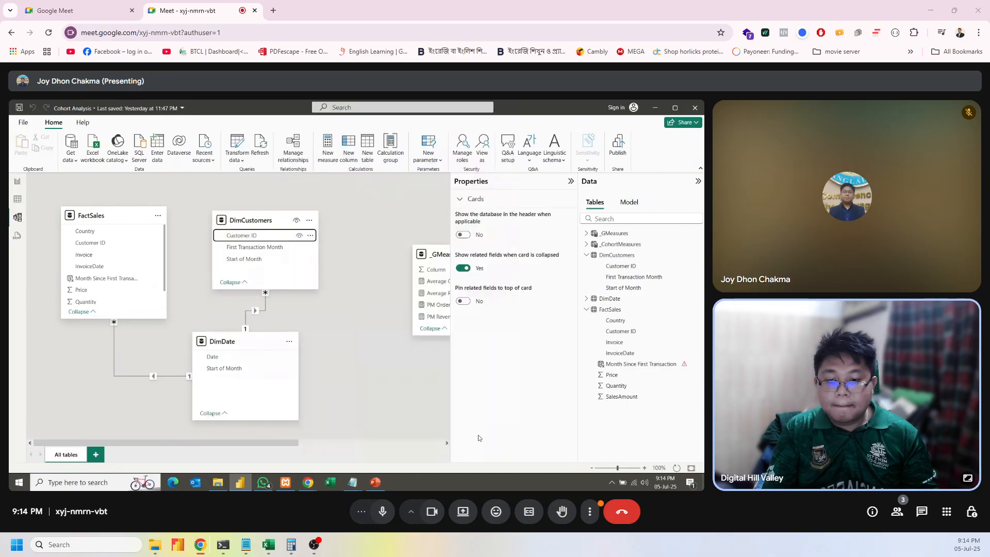
pyautogui.moveTo(286, 444)
pyautogui.mouseDown()
pyautogui.moveTo(295, 452)
pyautogui.moveTo(286, 448)
pyautogui.mouseUp()
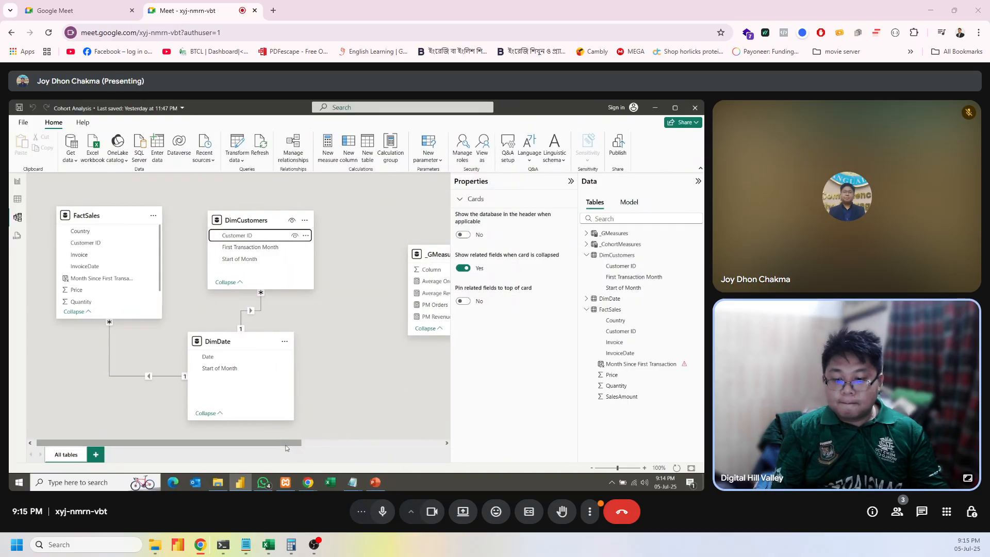
# Open the recent Cohort Analysis.pbix from the Downloads\Cohort Analysis folder, inspect its DimCustomers–FactSales relationship in the model diagram, and return to the working report.
pyautogui.click(19, 123)
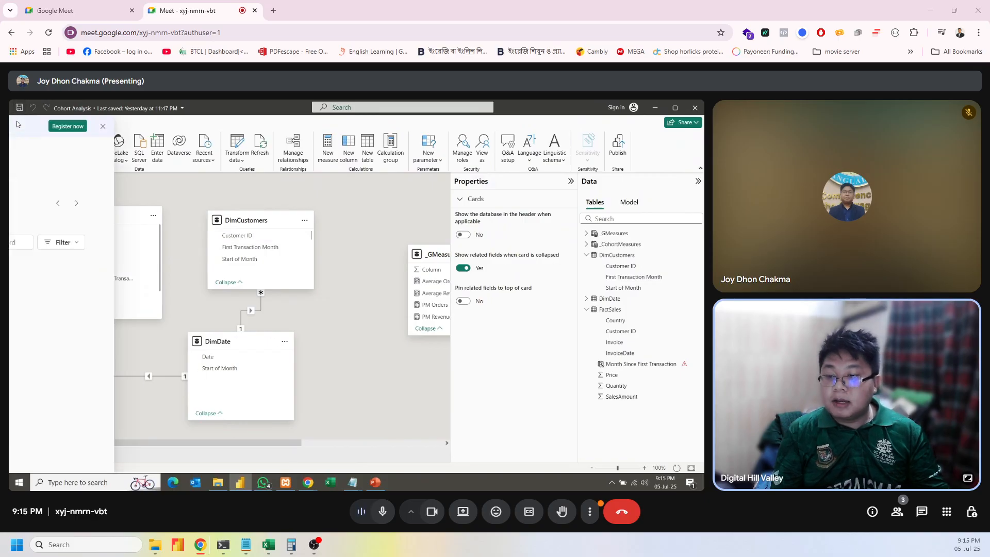
pyautogui.scroll(-2, 349, 389)
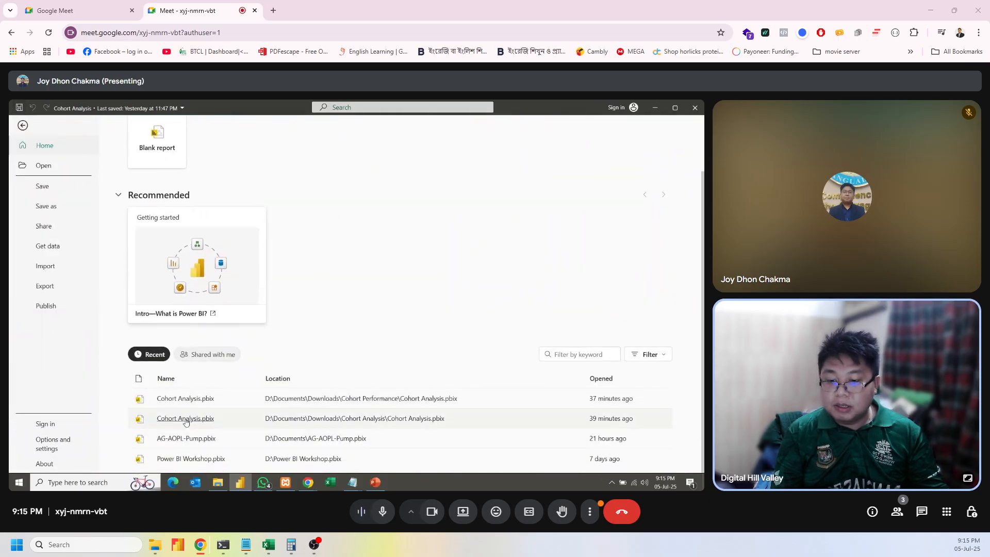
pyautogui.click(185, 419)
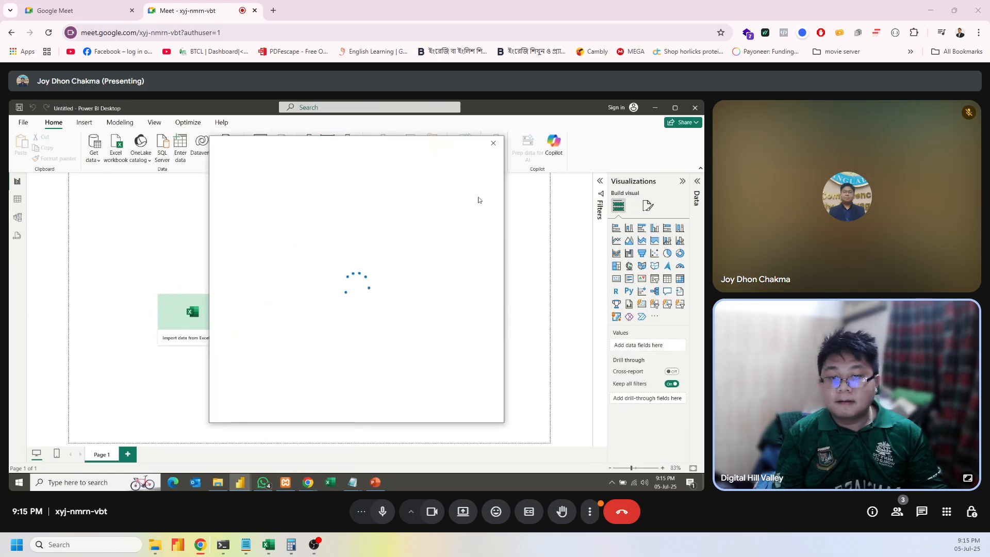
pyautogui.click(493, 143)
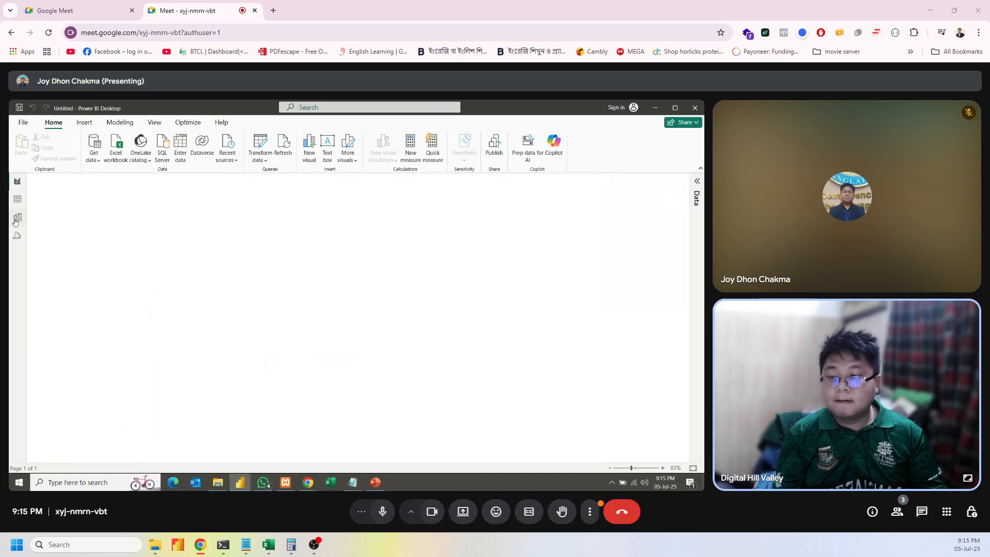
pyautogui.click(17, 218)
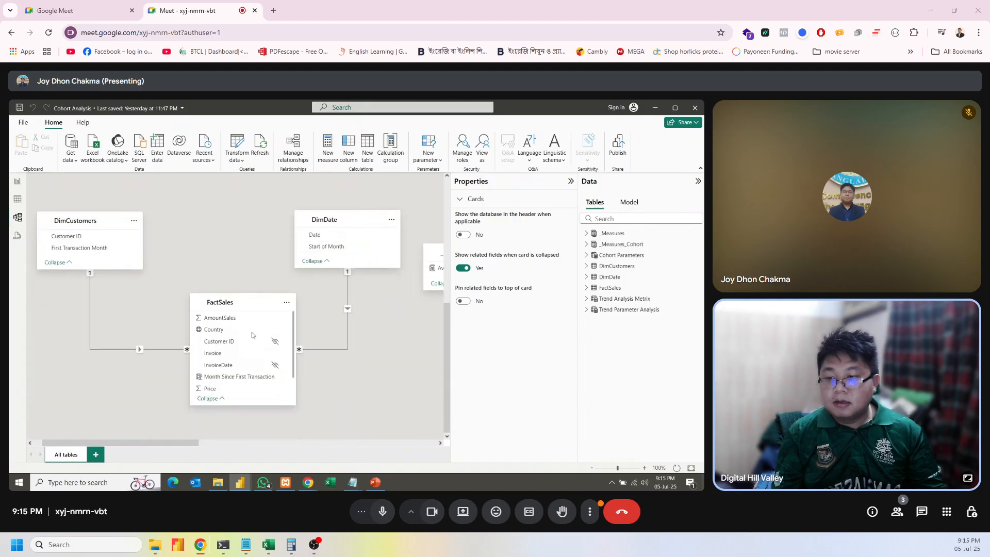
pyautogui.click(92, 335)
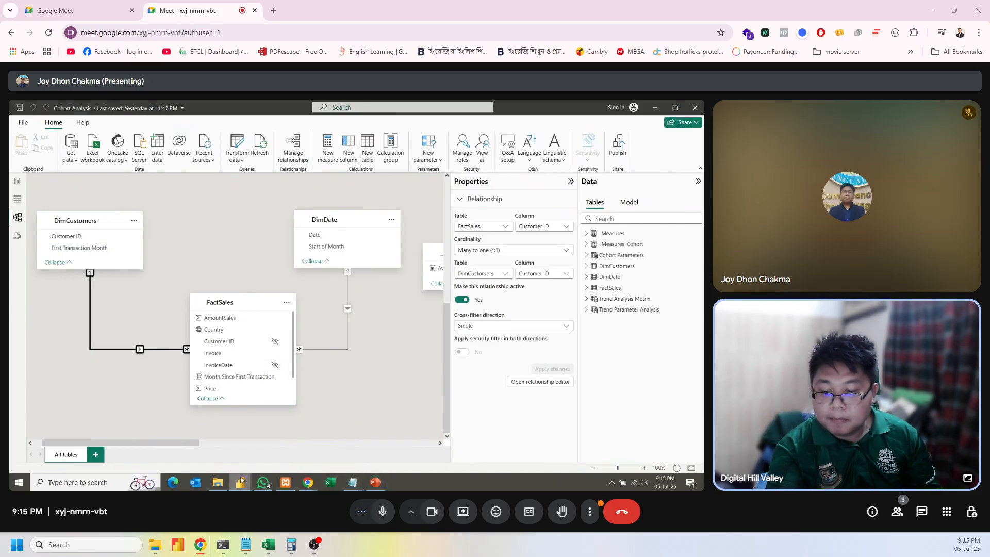
pyautogui.moveTo(241, 483)
pyautogui.click(281, 433)
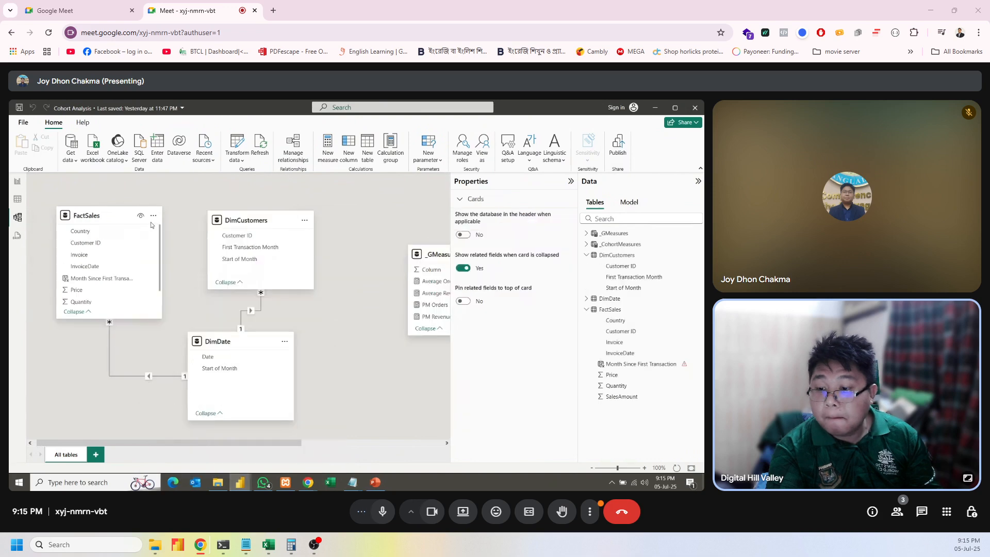
# Delete the FactSales–DimDate and DimCustomers–DimDate relationships from the model diagram.
pyautogui.moveTo(249, 240); pyautogui.dragTo(124, 246)
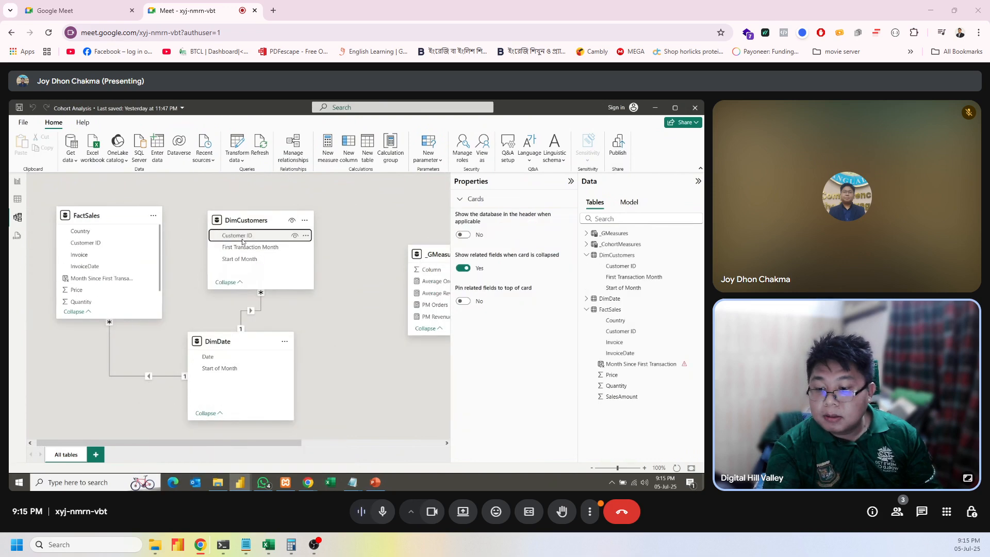
pyautogui.click(109, 368)
pyautogui.press('Delete')
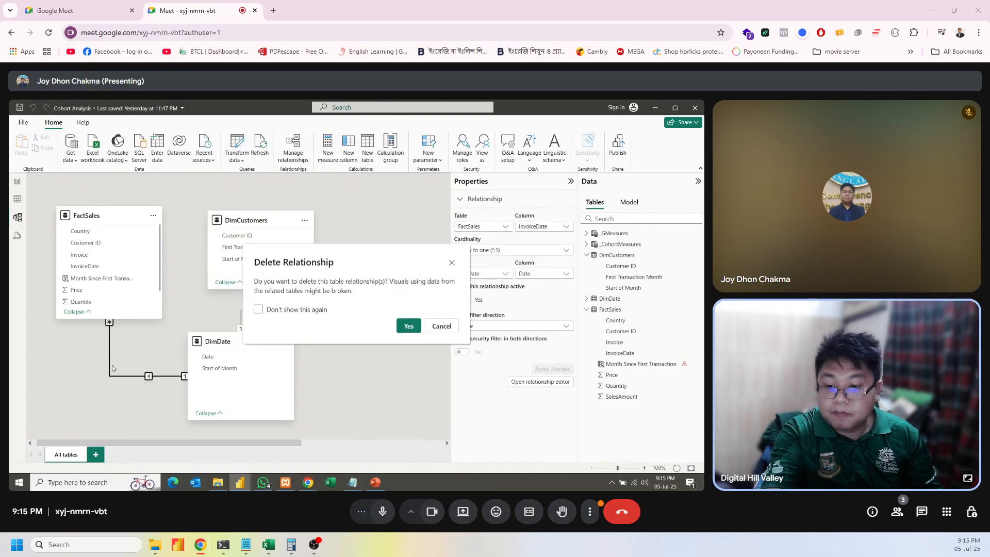
pyautogui.click(409, 325)
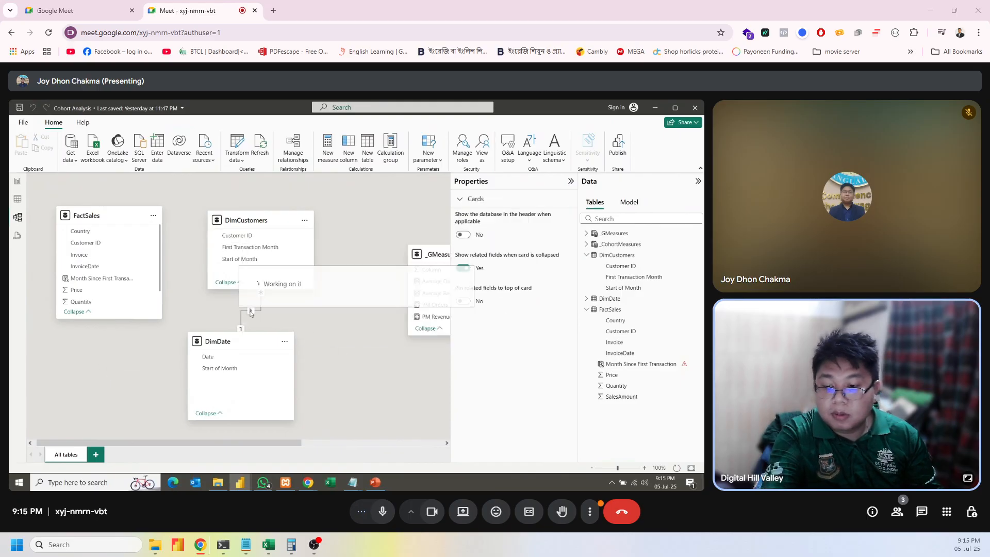
pyautogui.click(261, 309)
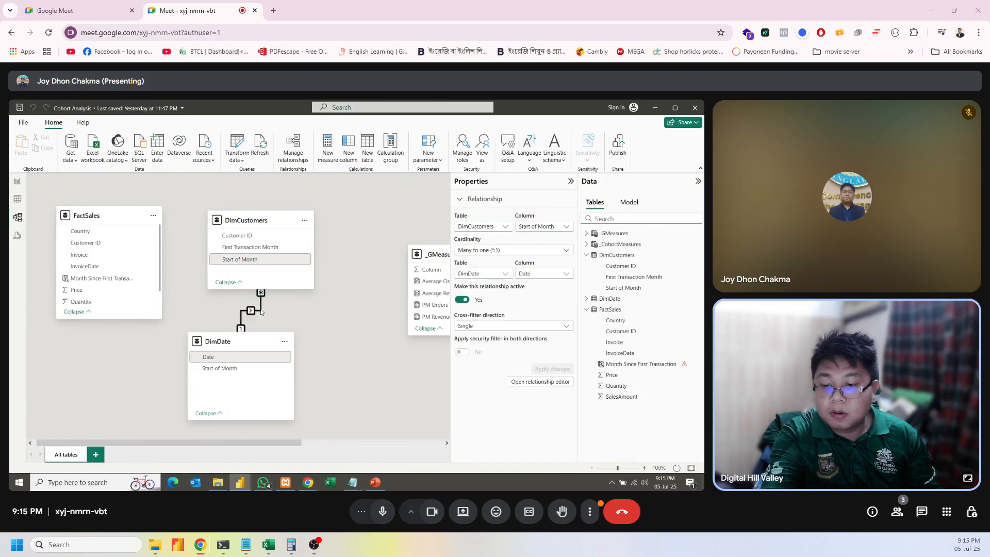
pyautogui.press('Delete')
pyautogui.click(409, 326)
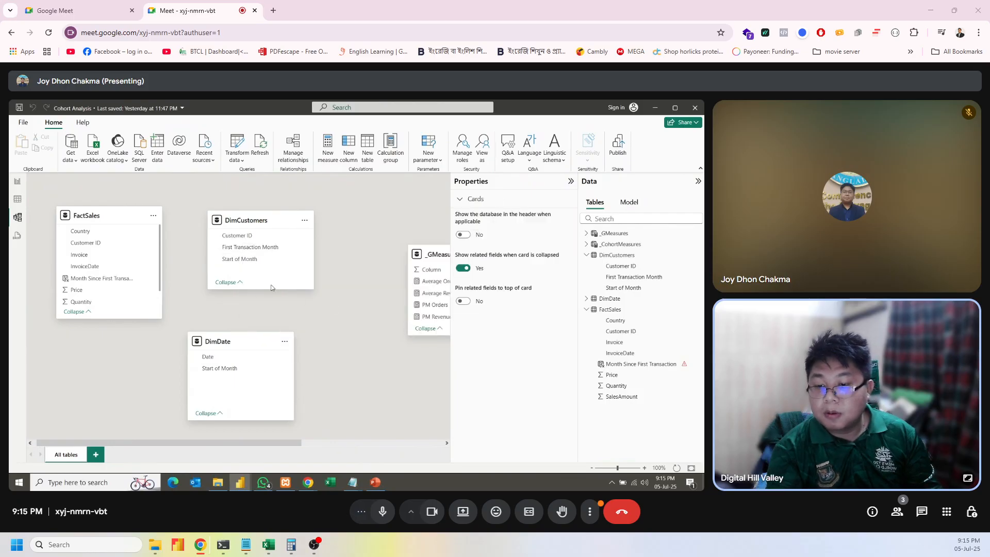
# Try relating the Customer ID columns of DimCustomers and FactSales in both directions, discarding each new relationship.
pyautogui.moveTo(237, 236); pyautogui.dragTo(123, 243)
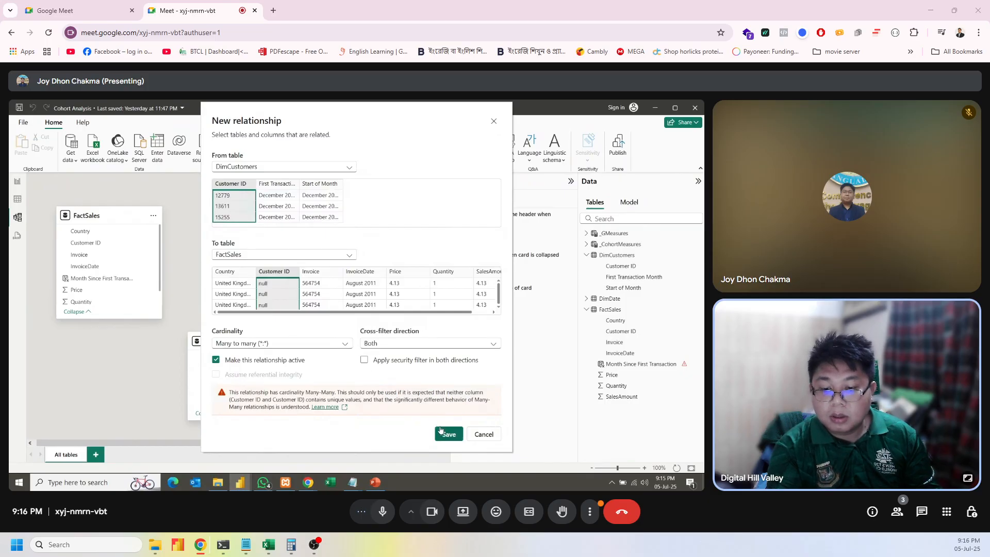
pyautogui.click(387, 344)
pyautogui.click(388, 346)
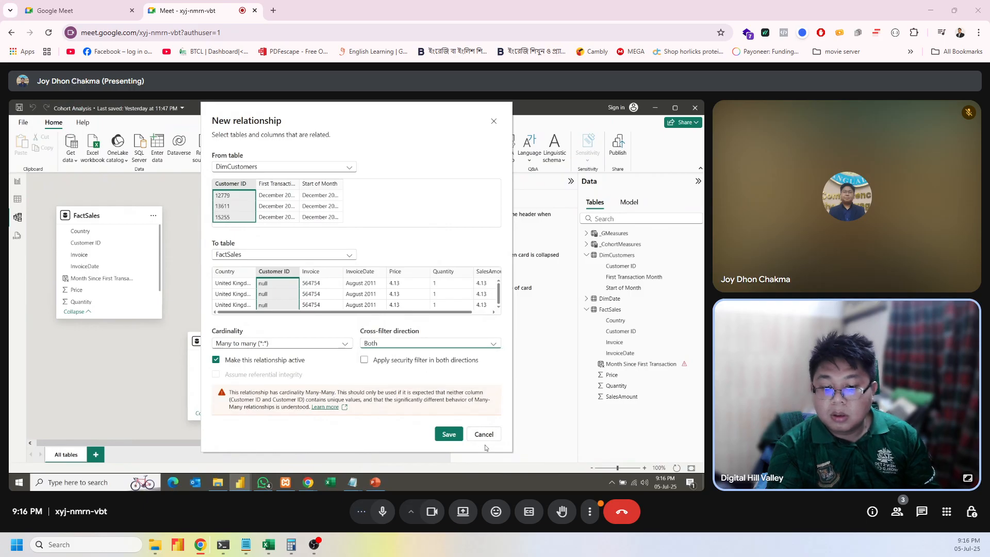
pyautogui.click(485, 435)
pyautogui.moveTo(86, 242); pyautogui.dragTo(238, 235)
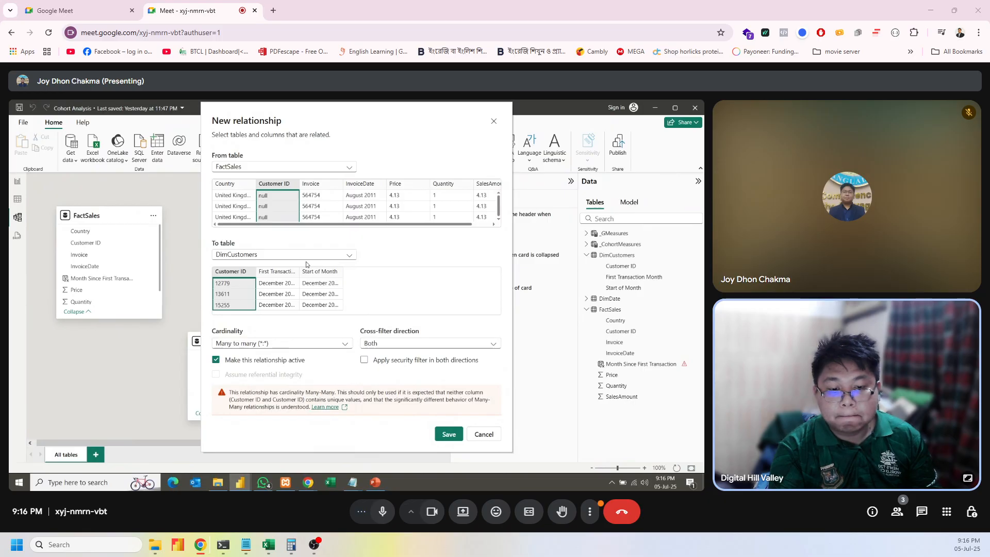
pyautogui.click(483, 435)
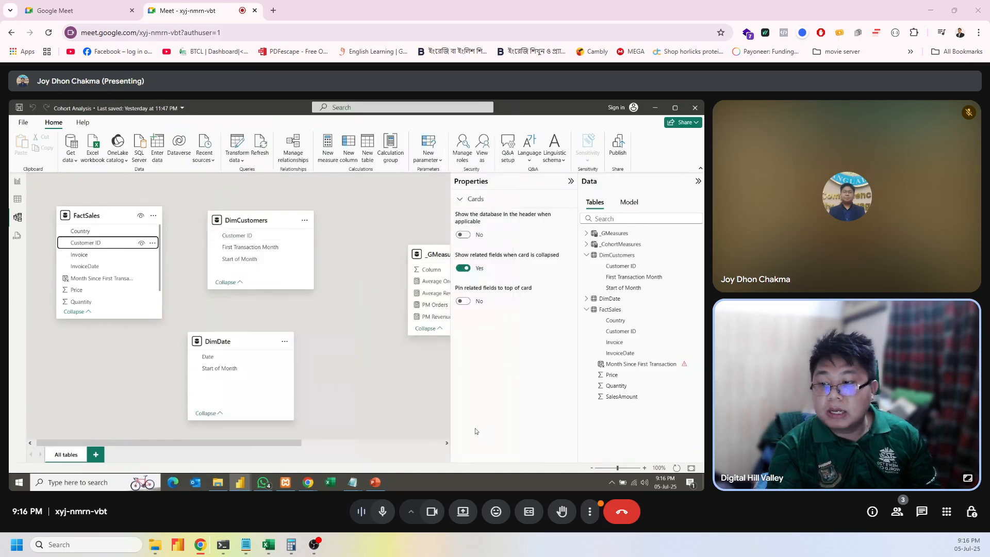
# Remove the empty Customer ID rows from the DimCustomers query in Power Query Editor and apply the change to the model.
pyautogui.click(17, 183)
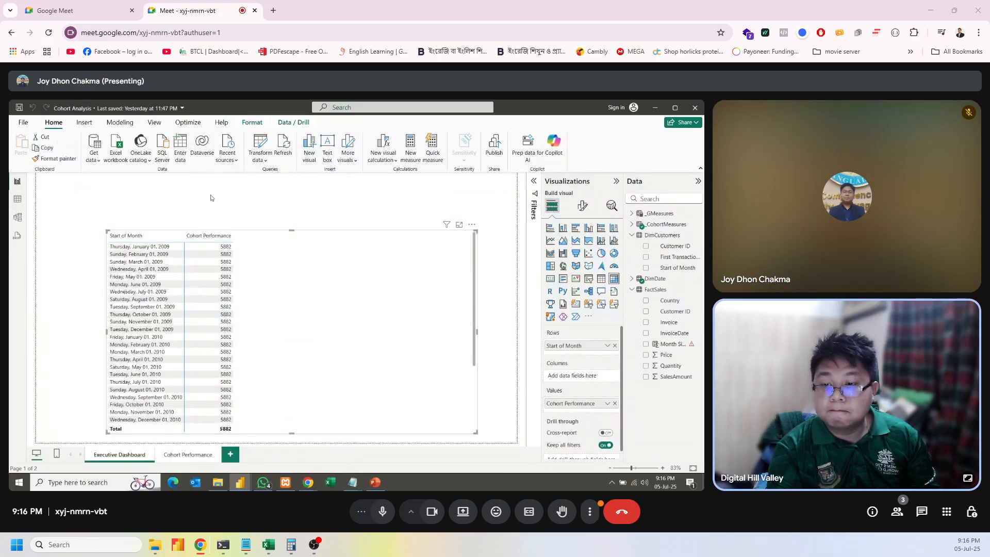
pyautogui.click(260, 146)
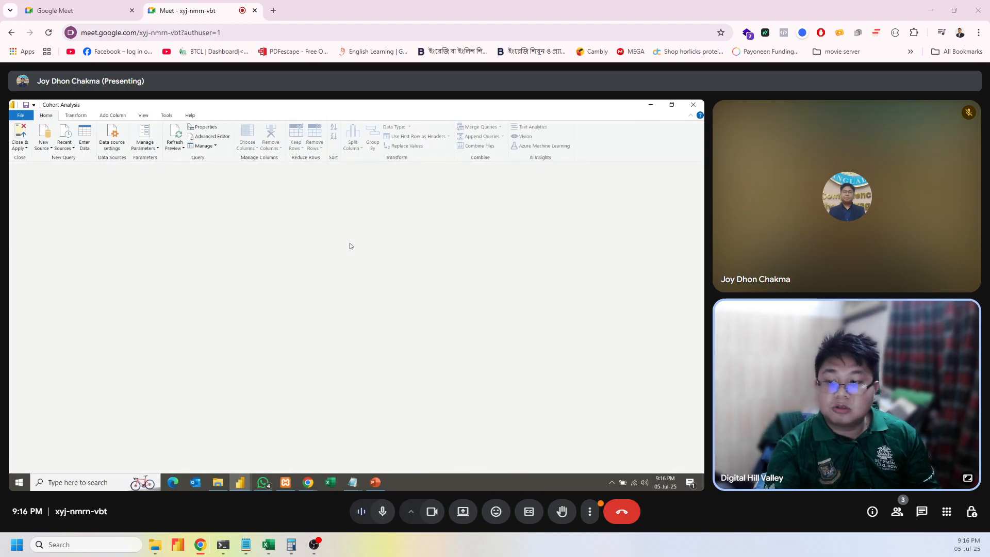
pyautogui.click(41, 208)
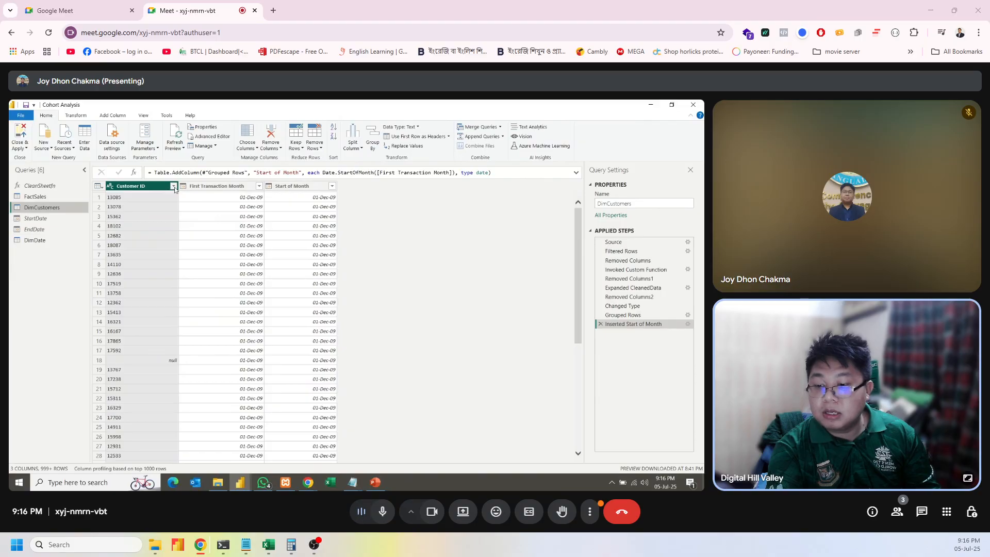
pyautogui.click(173, 186)
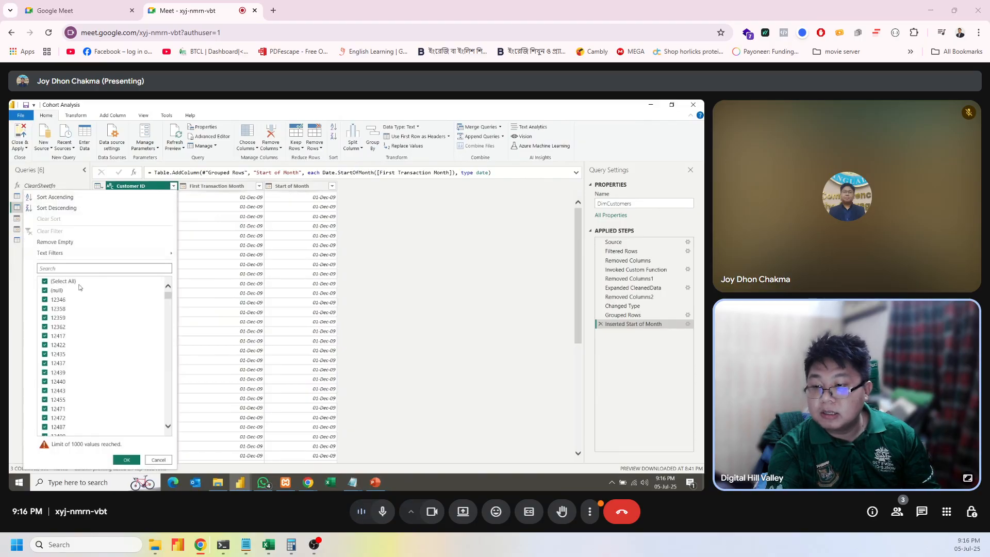
pyautogui.click(55, 242)
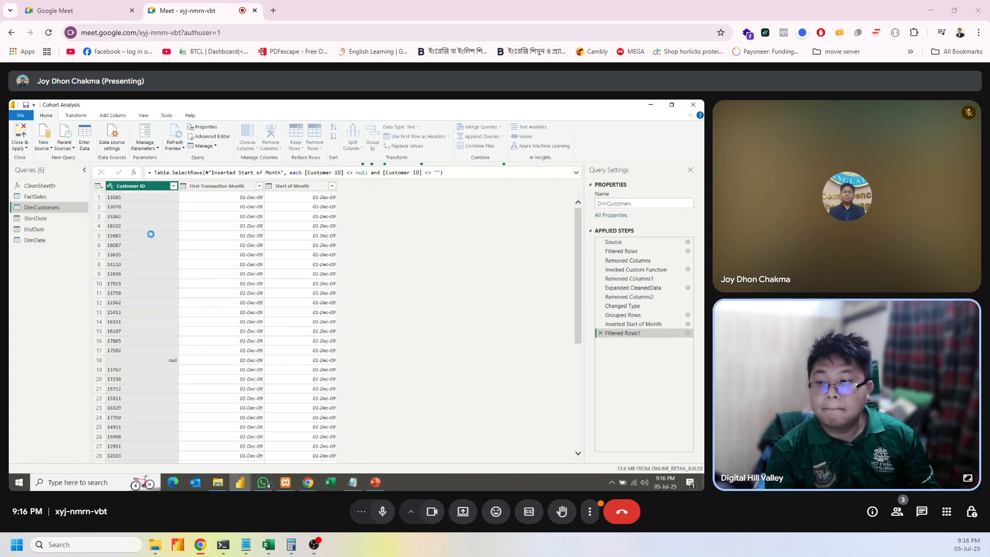
pyautogui.click(21, 136)
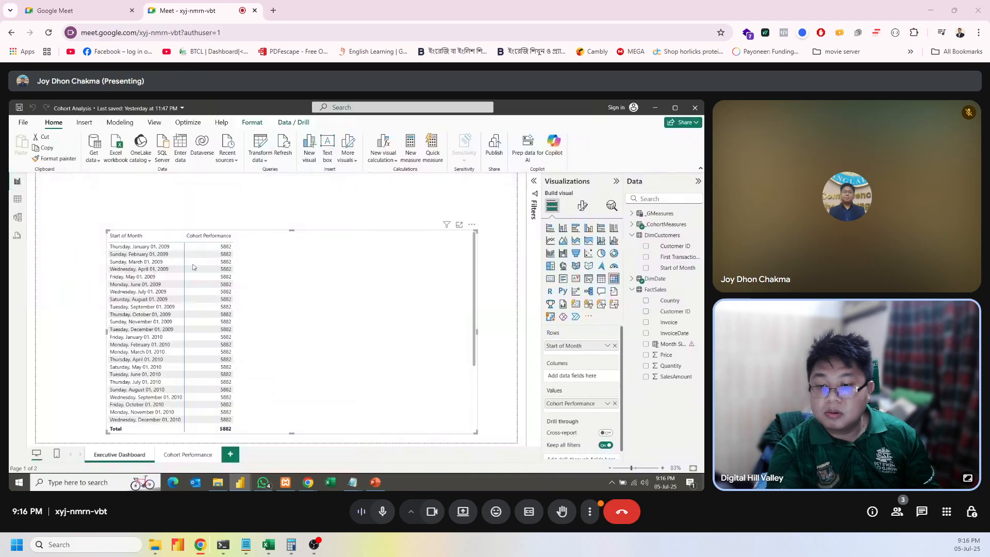
# Relate DimCustomers' Customer ID to FactSales' Customer ID as an active one-to-many relationship with single cross-filter direction.
pyautogui.click(16, 221)
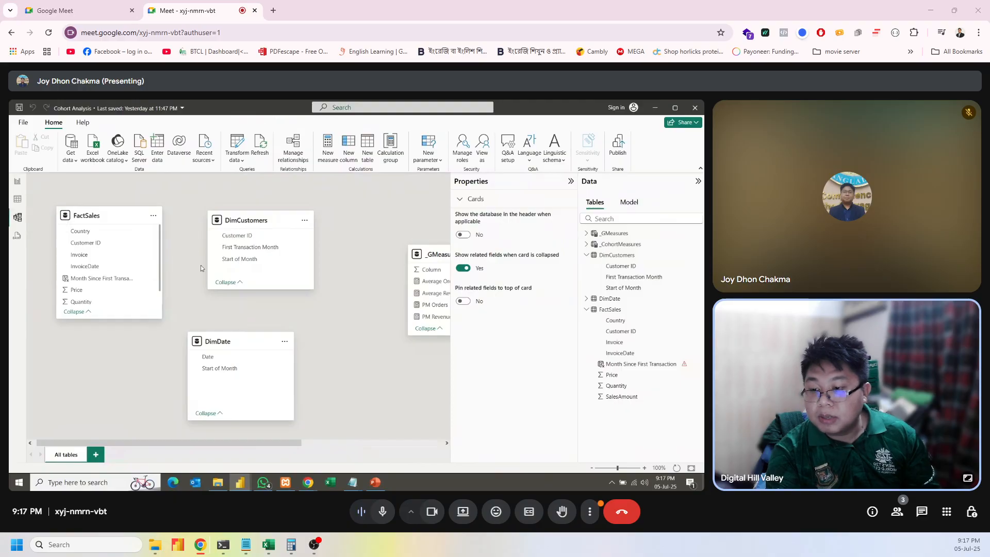
pyautogui.moveTo(240, 235); pyautogui.dragTo(120, 243)
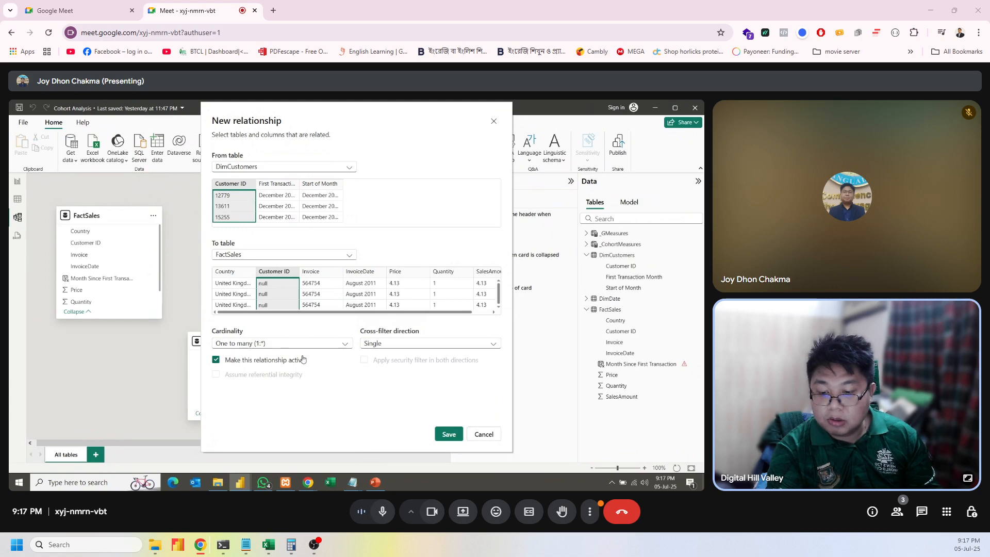
pyautogui.click(448, 435)
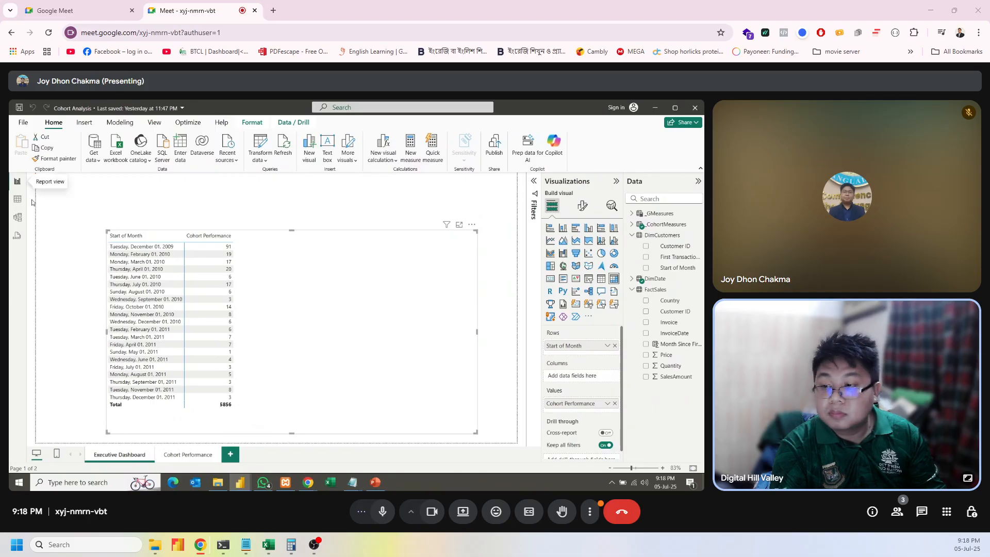
# Filter the FactSales table data to rows where Month Since First Transaction is greater than 0.
pyautogui.click(17, 199)
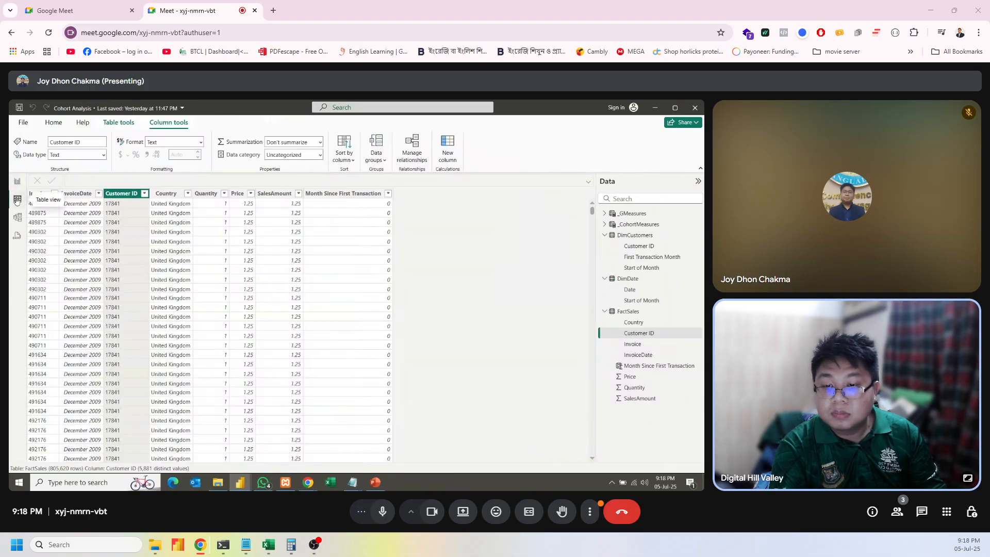
pyautogui.click(341, 193)
pyautogui.click(388, 194)
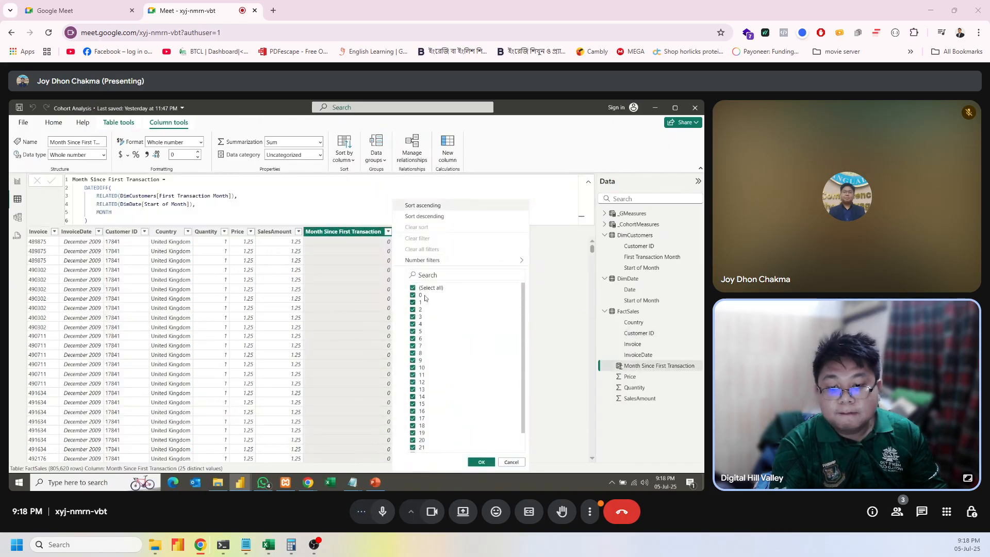
pyautogui.moveTo(457, 264)
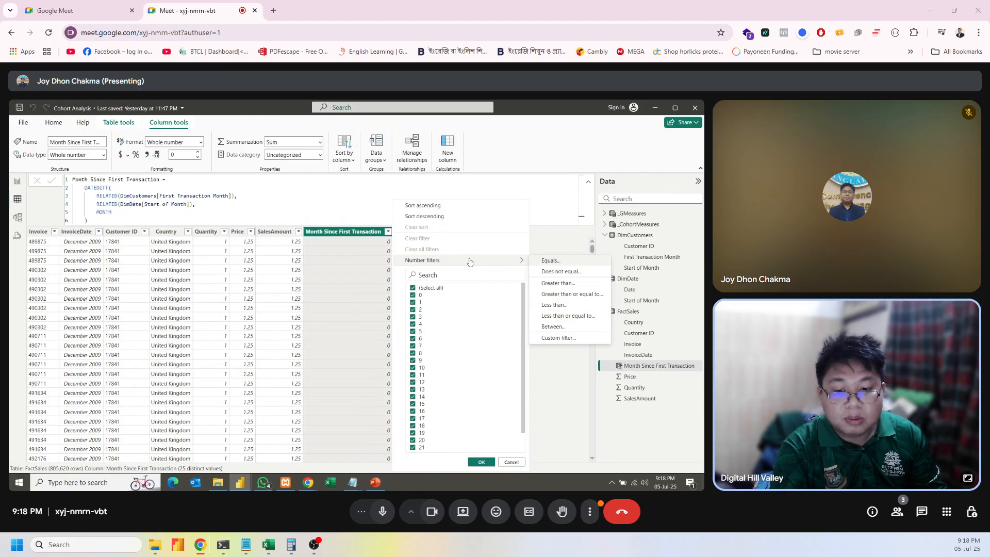
pyautogui.click(571, 283)
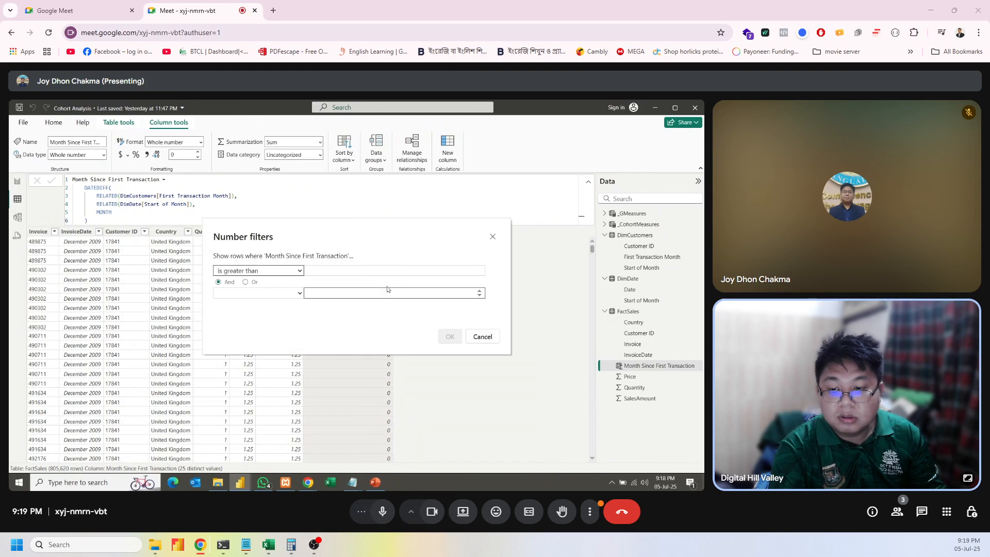
pyautogui.click(371, 271)
pyautogui.write('0')
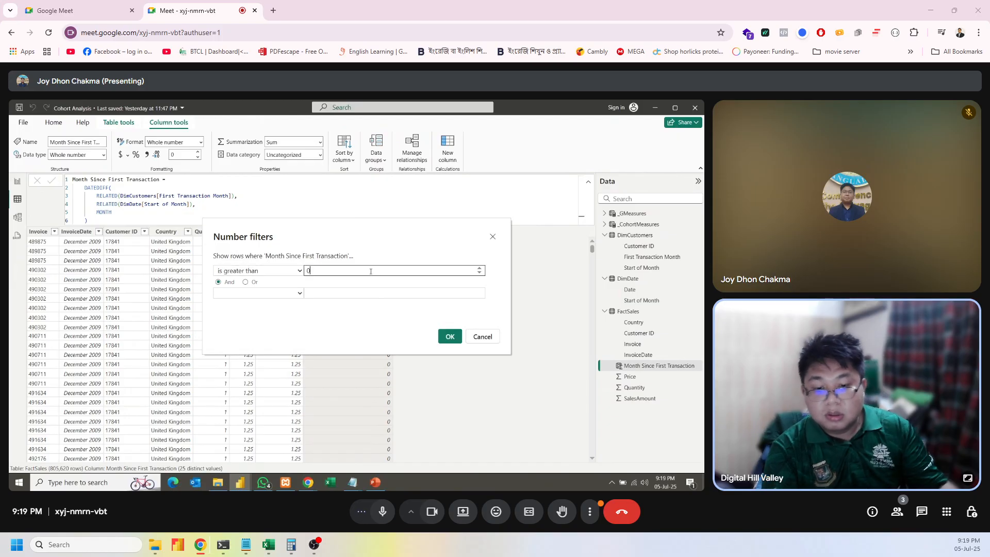
pyautogui.click(450, 336)
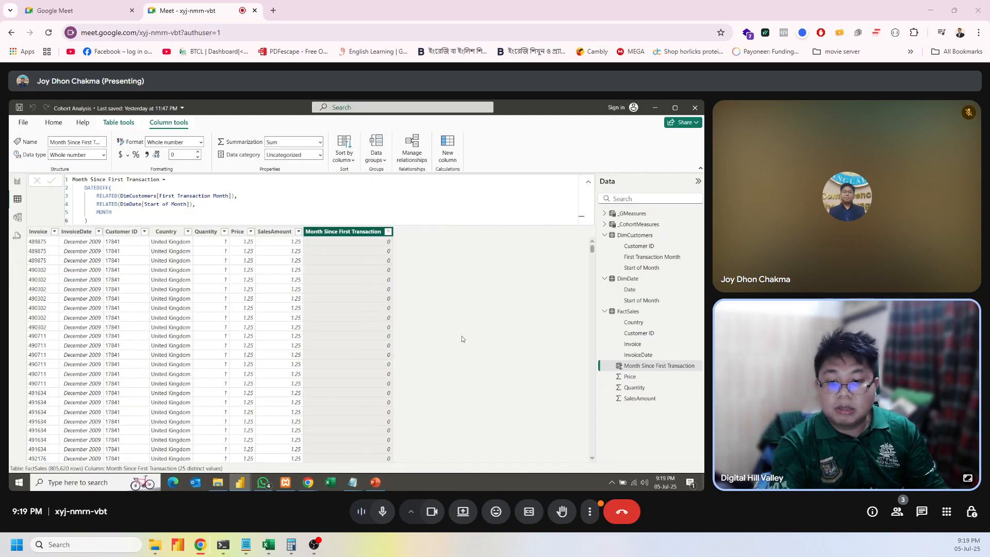
# Add FactSales' Month Since First Transaction as the matrix columns on the report page, and resize and reposition the matrix to fit every month column.
pyautogui.click(17, 181)
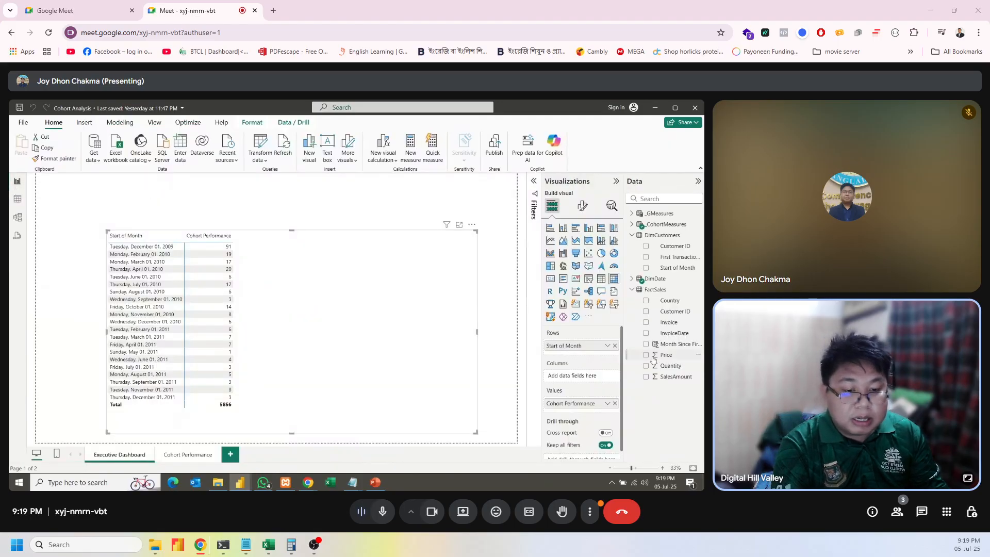
pyautogui.moveTo(668, 344); pyautogui.dragTo(598, 379)
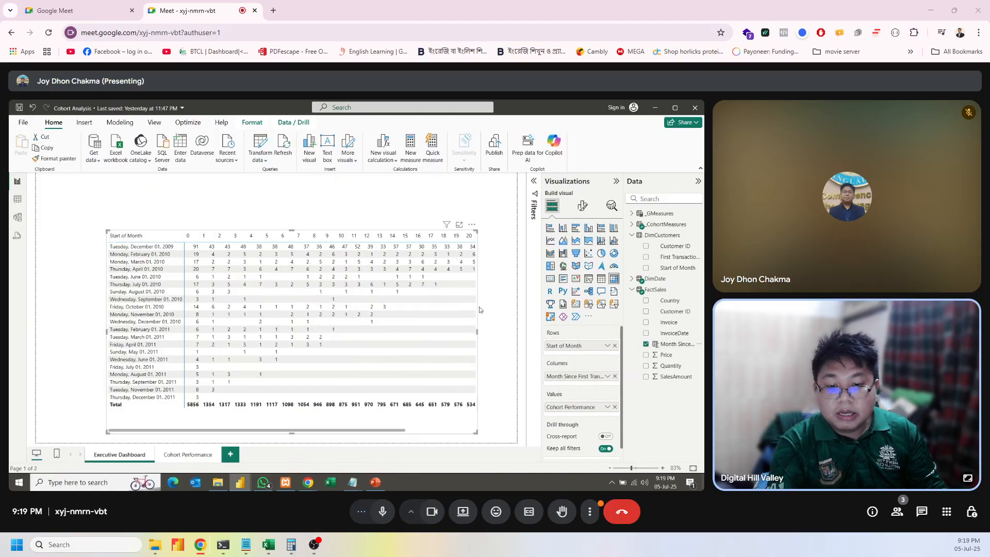
pyautogui.moveTo(476, 230); pyautogui.dragTo(517, 212)
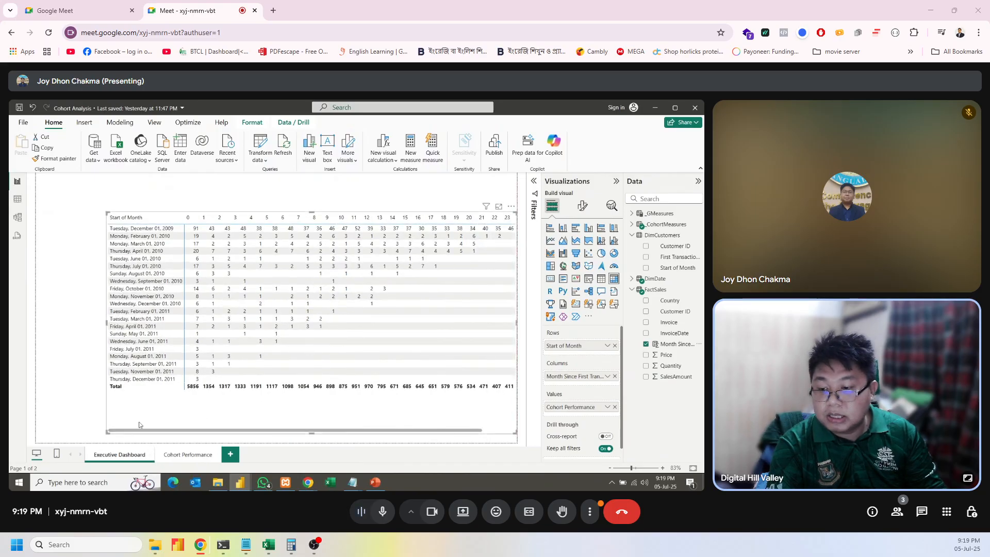
pyautogui.moveTo(141, 424); pyautogui.dragTo(102, 390)
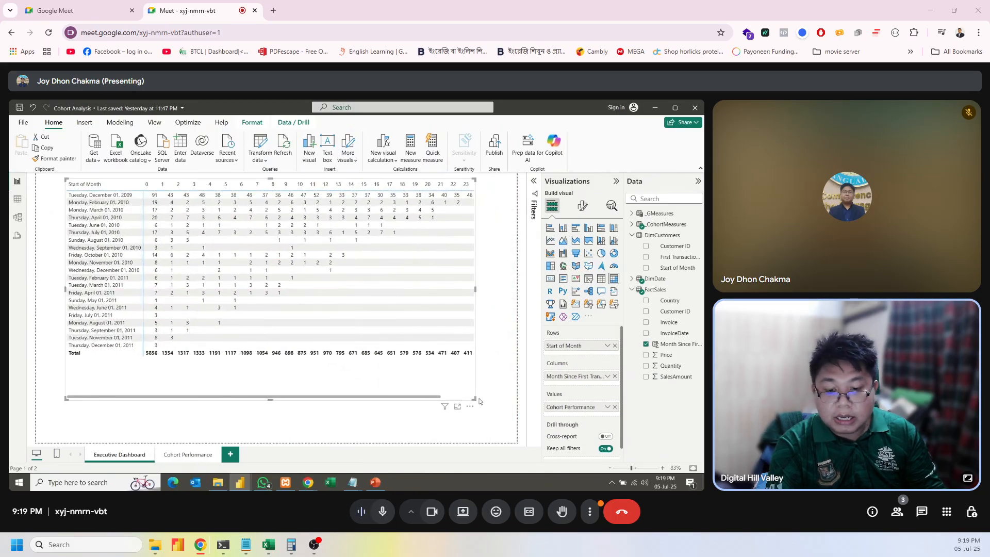
pyautogui.moveTo(474, 402); pyautogui.dragTo(508, 420)
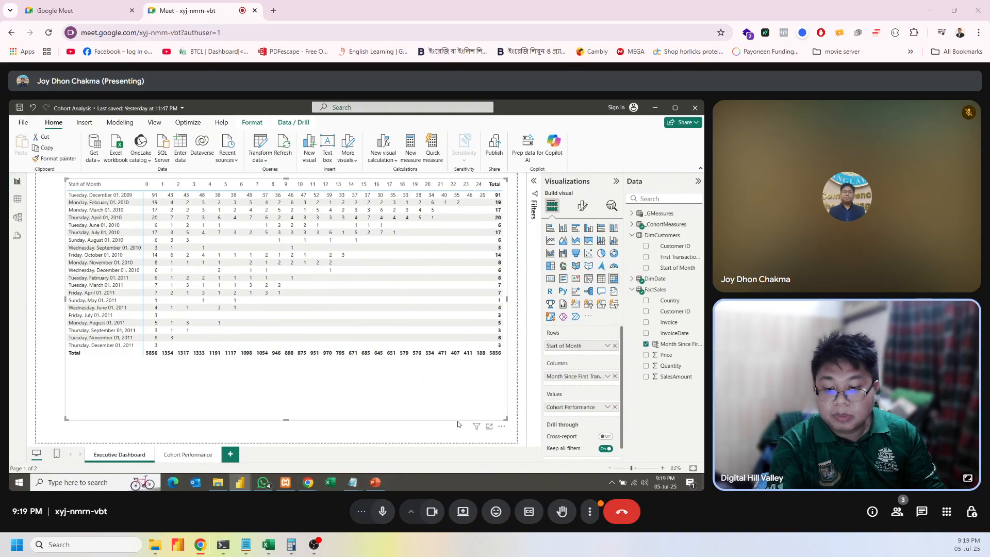
pyautogui.moveTo(286, 419); pyautogui.dragTo(287, 370)
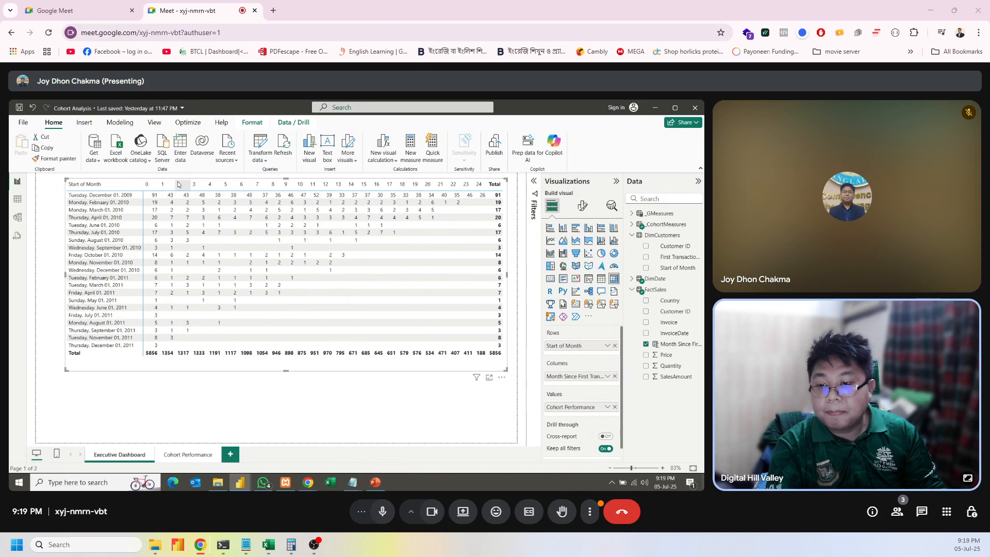
pyautogui.moveTo(178, 186); pyautogui.dragTo(176, 229)
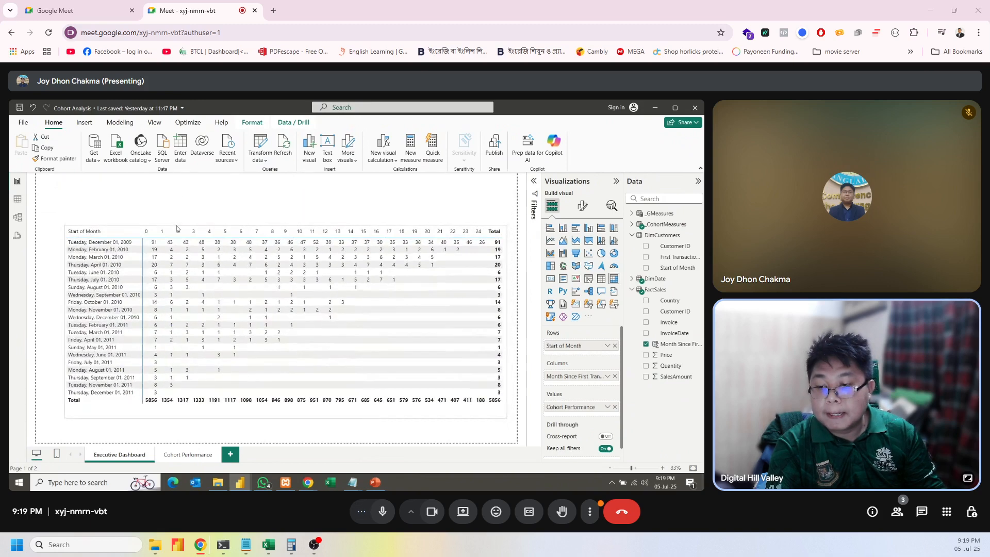
pyautogui.click(699, 181)
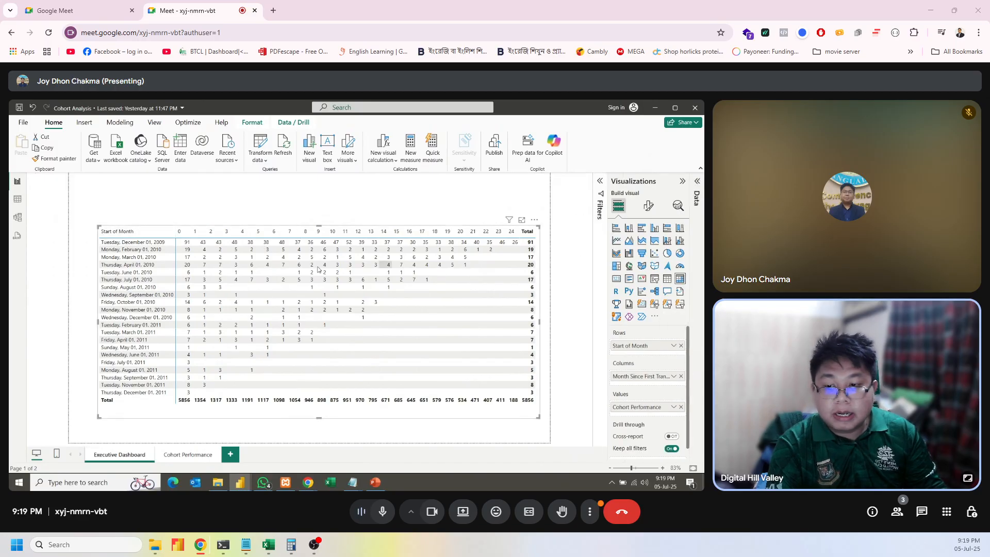
pyautogui.click(699, 181)
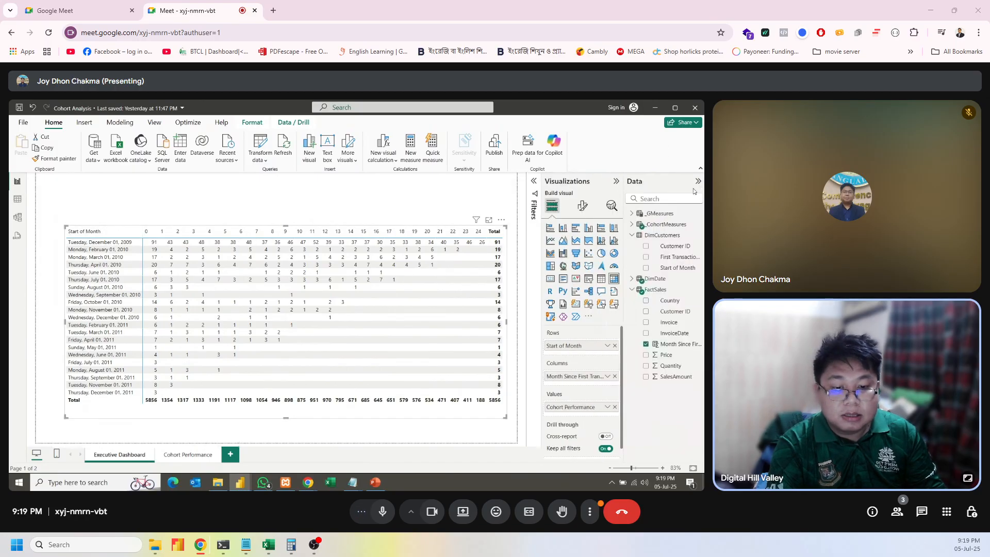
# Format DimDate's Date and Start of Month columns as March 2001 (mmmm yyyy).
pyautogui.click(632, 279)
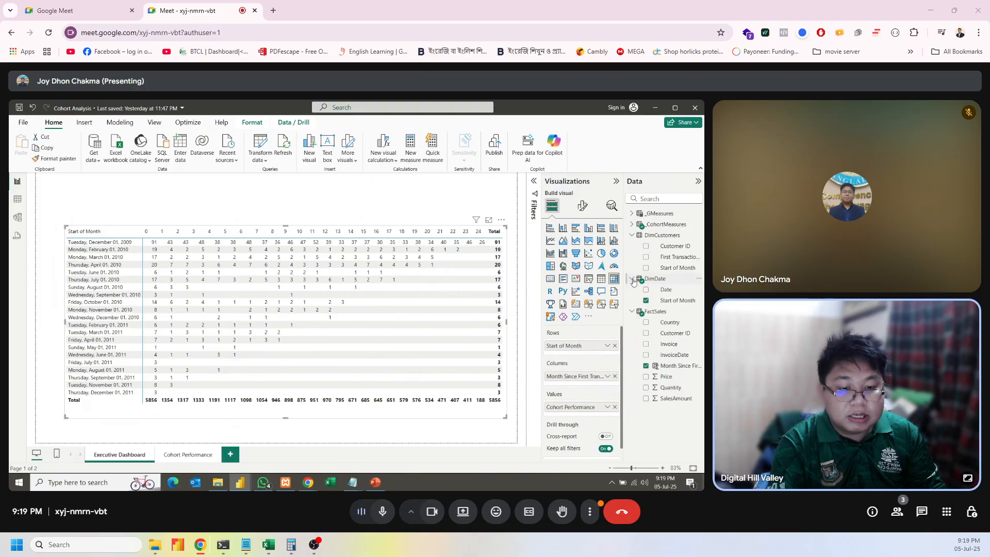
pyautogui.click(17, 204)
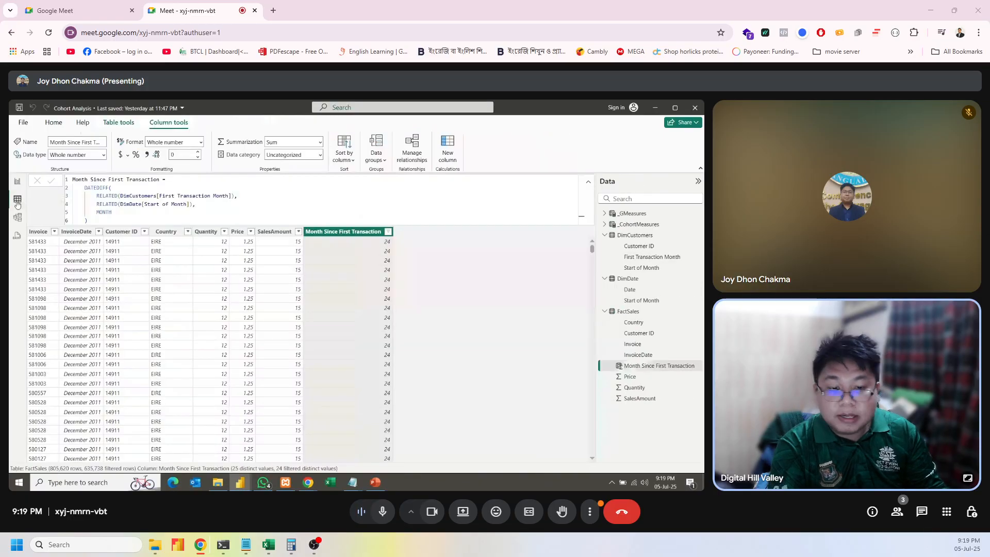
pyautogui.click(639, 301)
pyautogui.click(81, 196)
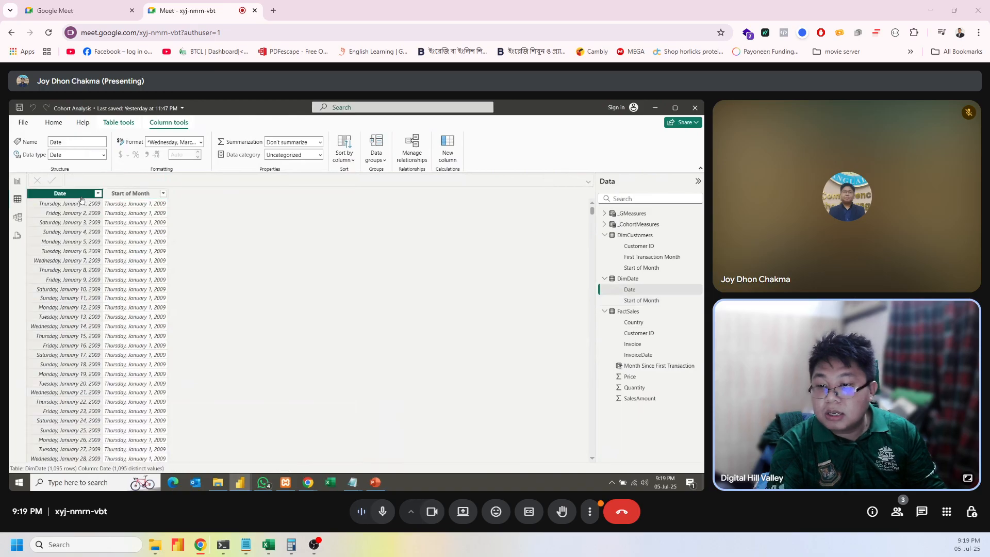
pyautogui.click(201, 143)
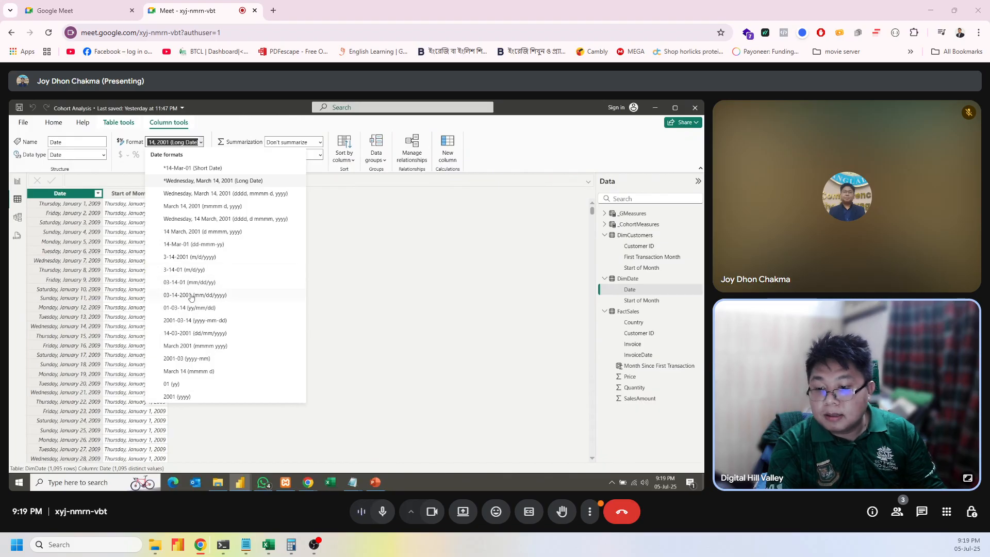
pyautogui.click(185, 346)
pyautogui.click(101, 194)
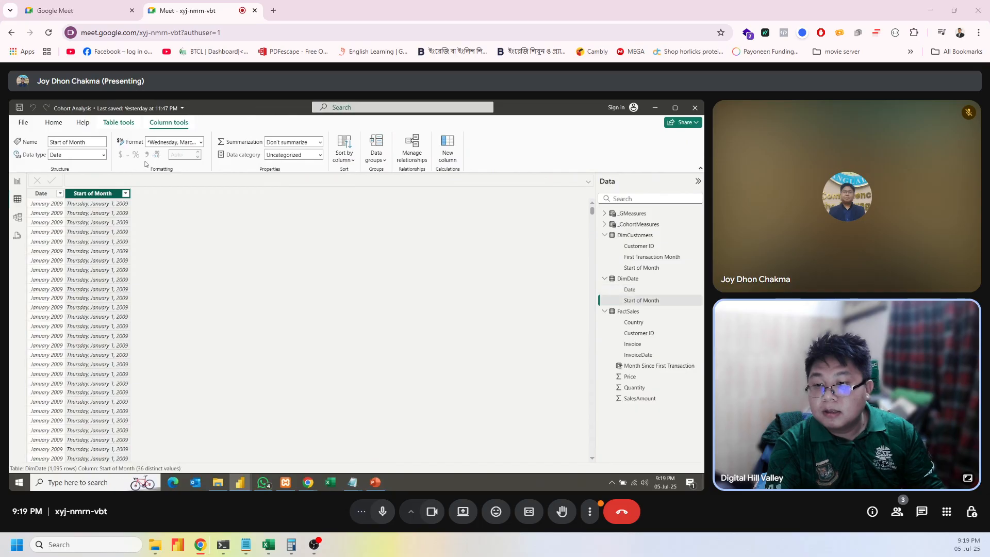
pyautogui.click(188, 146)
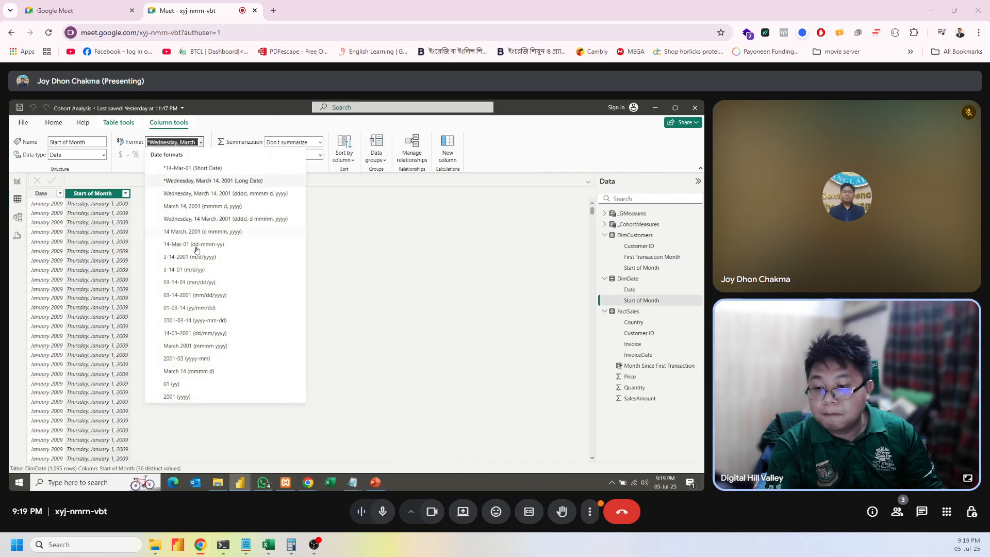
pyautogui.click(179, 348)
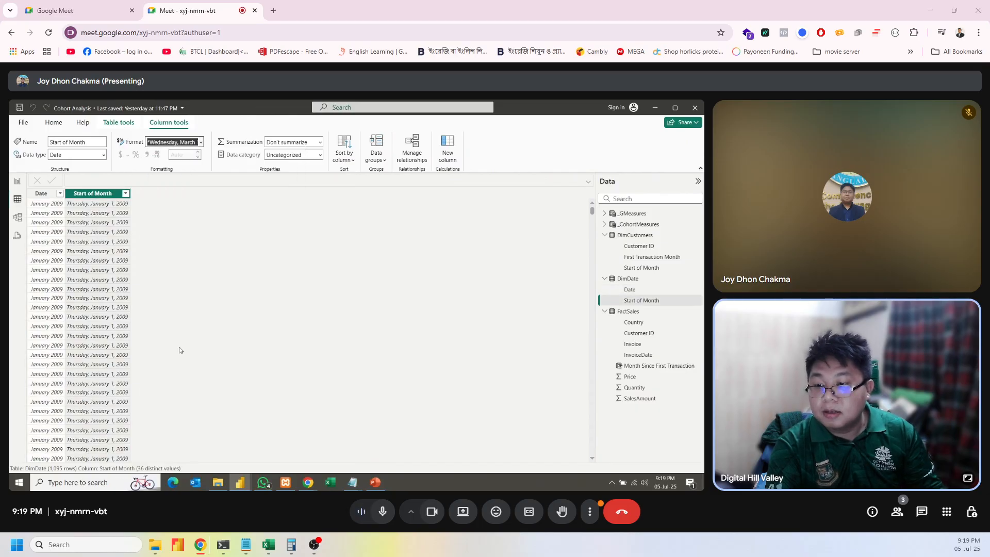
# Exclude 0 from the matrix's Month Since First Transaction values with basic filtering, and slightly reduce the matrix height.
pyautogui.click(18, 182)
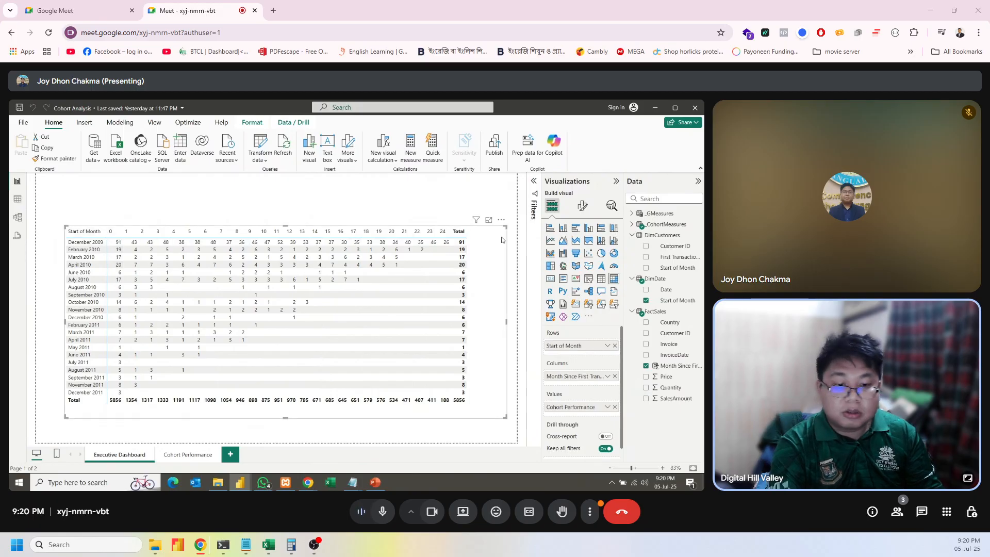
pyautogui.click(535, 183)
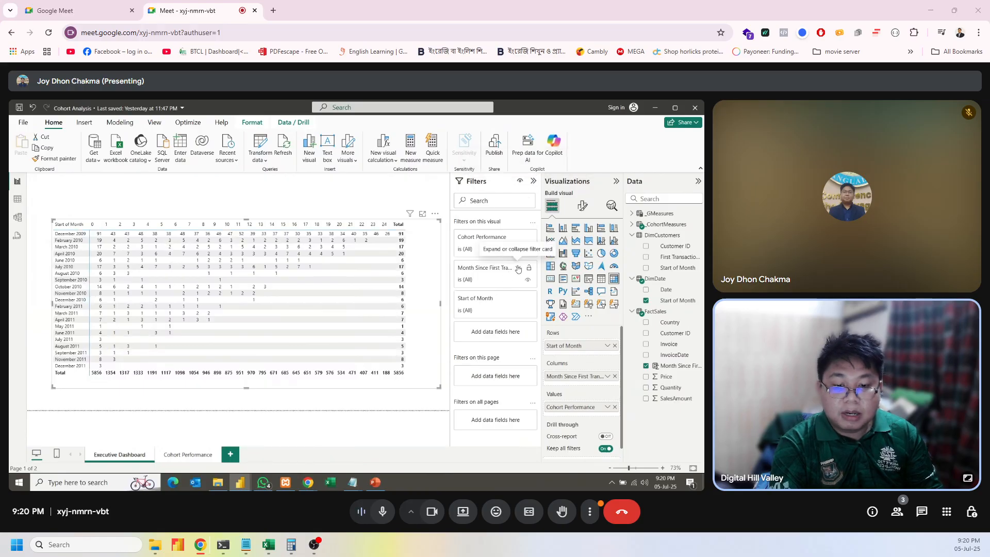
pyautogui.click(517, 268)
pyautogui.click(516, 305)
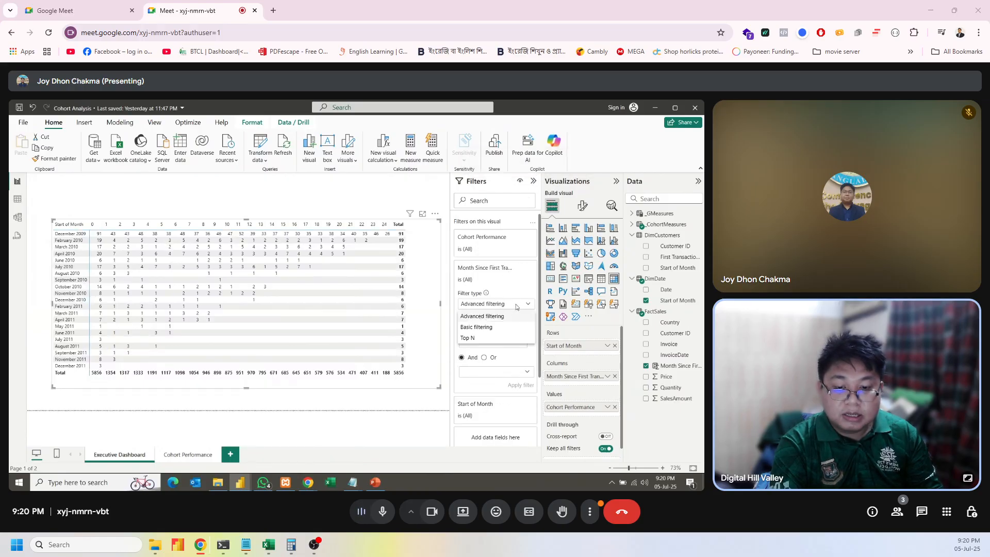
pyautogui.click(501, 329)
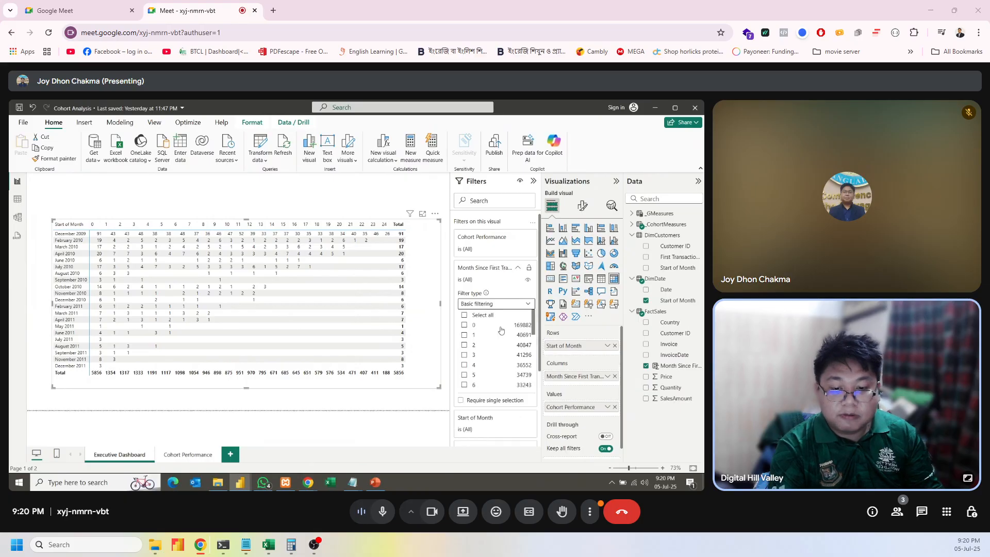
pyautogui.click(465, 316)
pyautogui.click(465, 326)
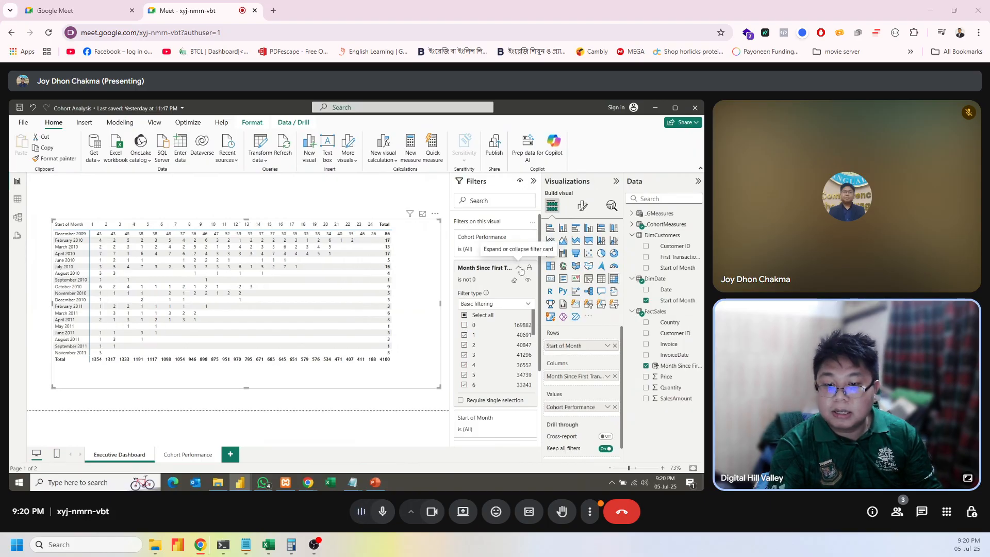
pyautogui.click(520, 268)
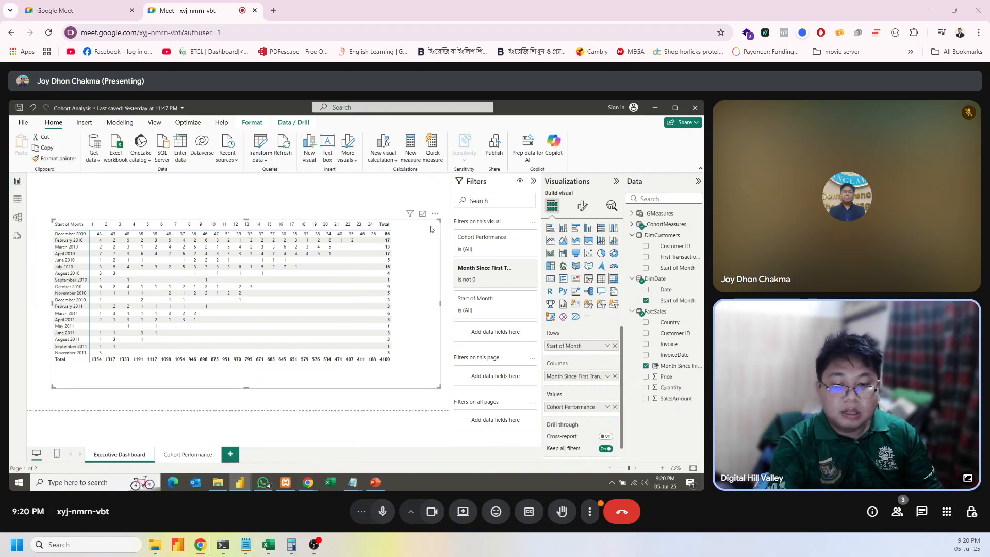
pyautogui.click(533, 181)
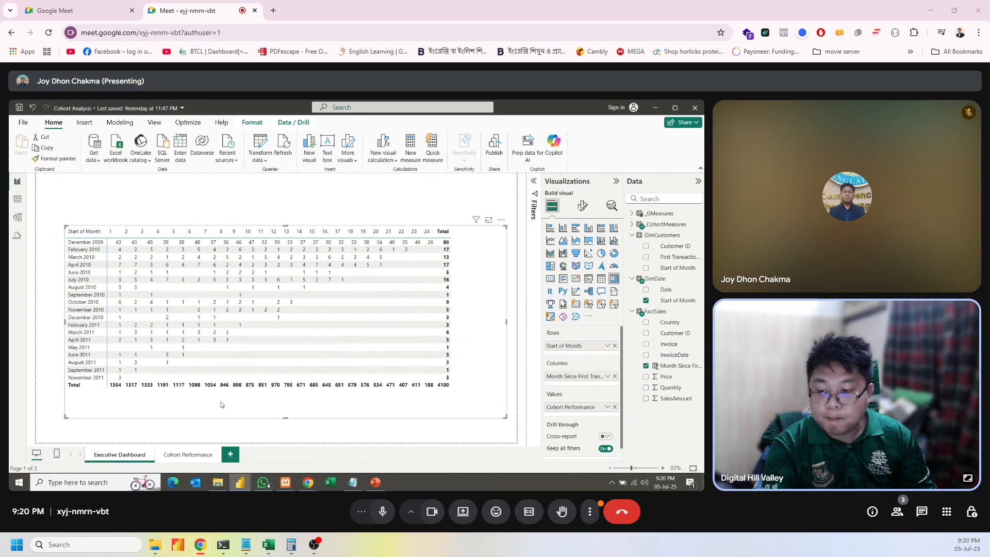
pyautogui.moveTo(286, 418); pyautogui.dragTo(280, 407)
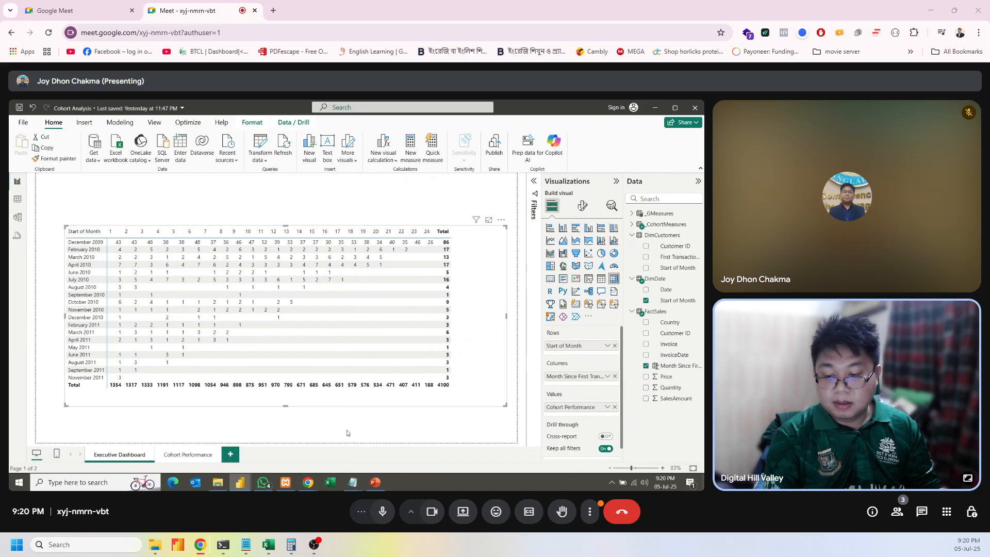
# Switch to the other open Cohort Analysis file and examine the Cohort Performance matrix on its Cohort Analysis report page.
pyautogui.moveTo(240, 483)
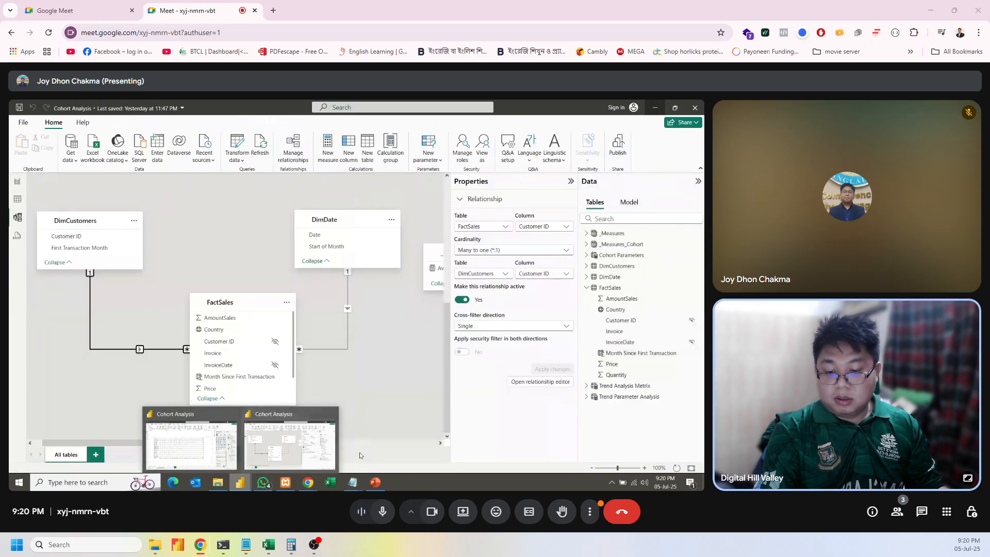
pyautogui.click(286, 439)
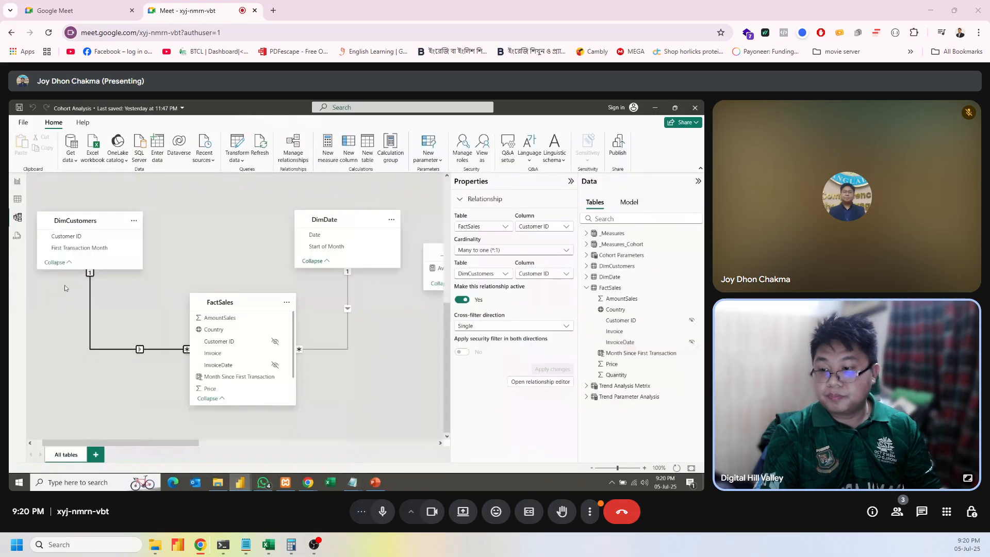
pyautogui.click(16, 182)
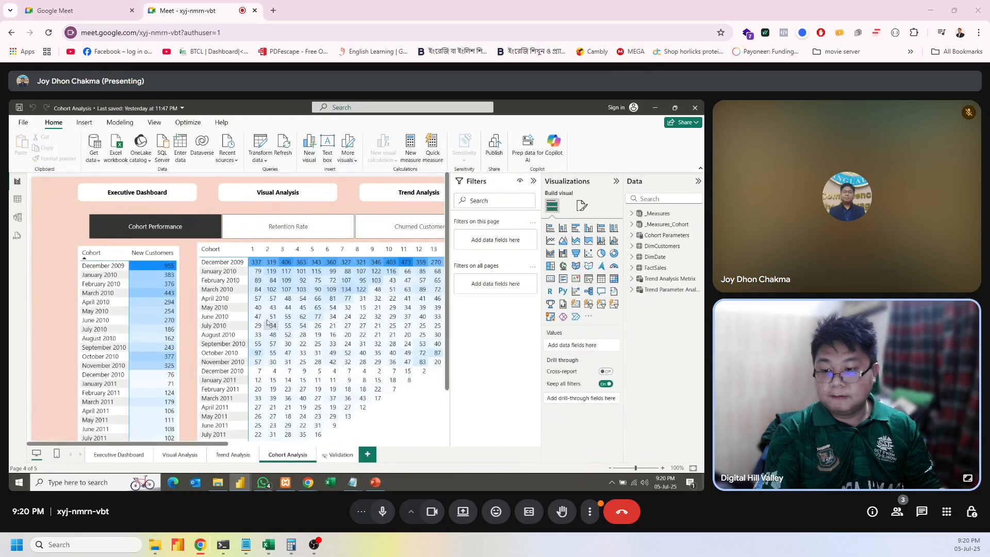
pyautogui.click(155, 254)
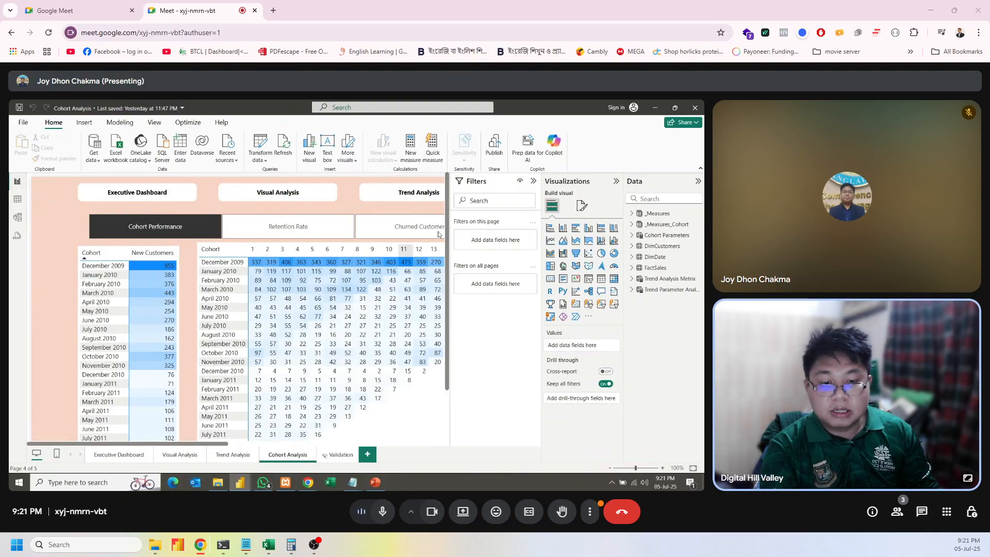
pyautogui.click(532, 181)
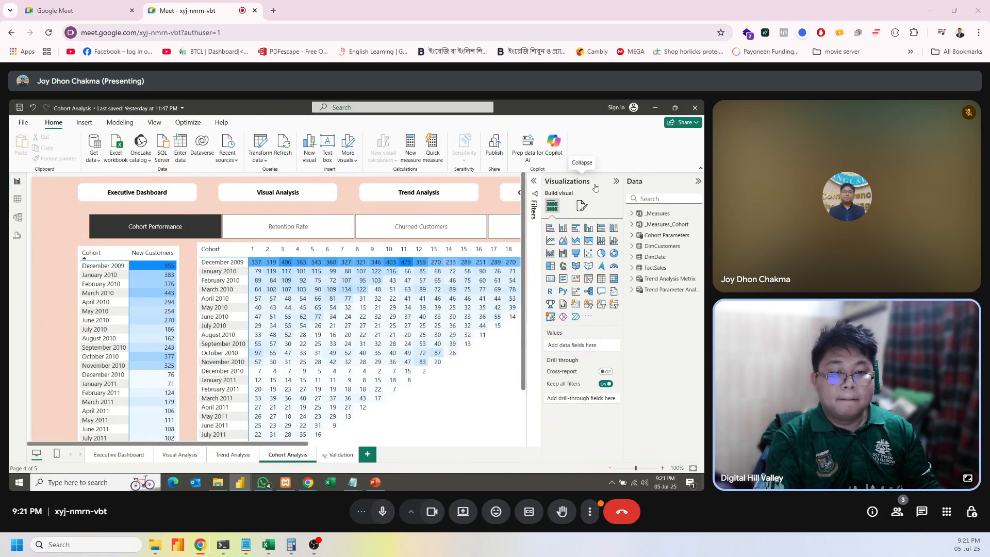
# Collapse the side panes and examine the whole New Customers table and cohort matrix in the finished report, ending back in the working file.
pyautogui.click(616, 183)
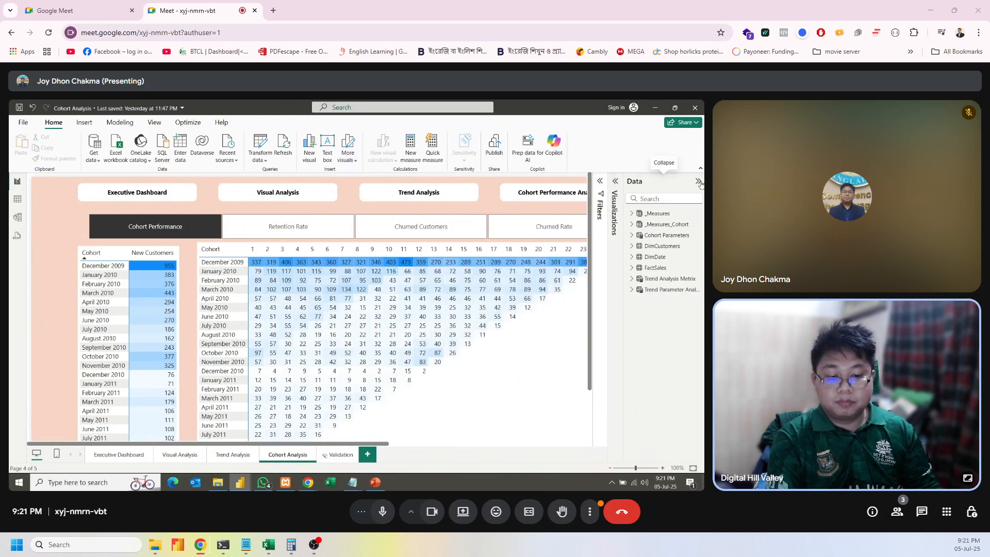
pyautogui.click(700, 182)
pyautogui.click(610, 468)
pyautogui.click(610, 468)
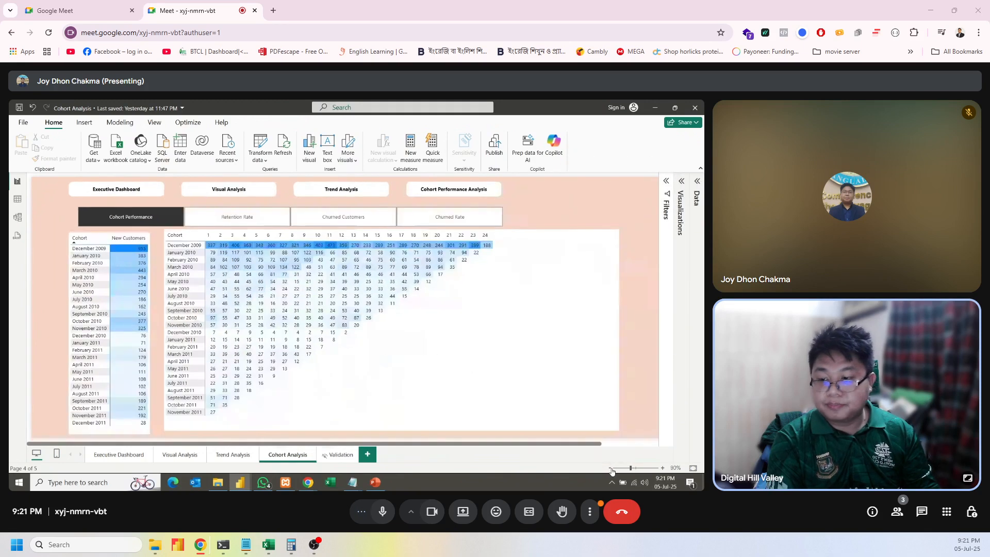
pyautogui.click(611, 469)
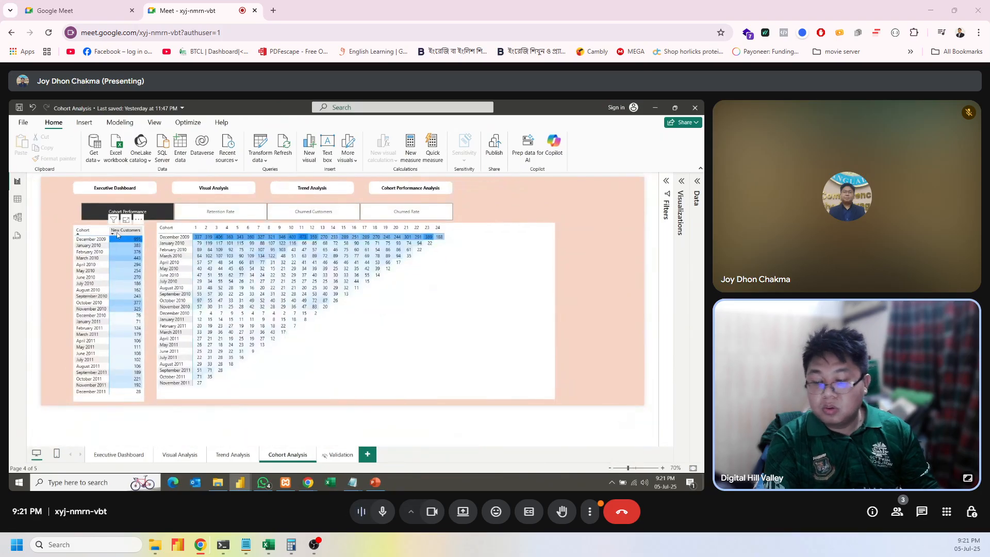
pyautogui.click(657, 109)
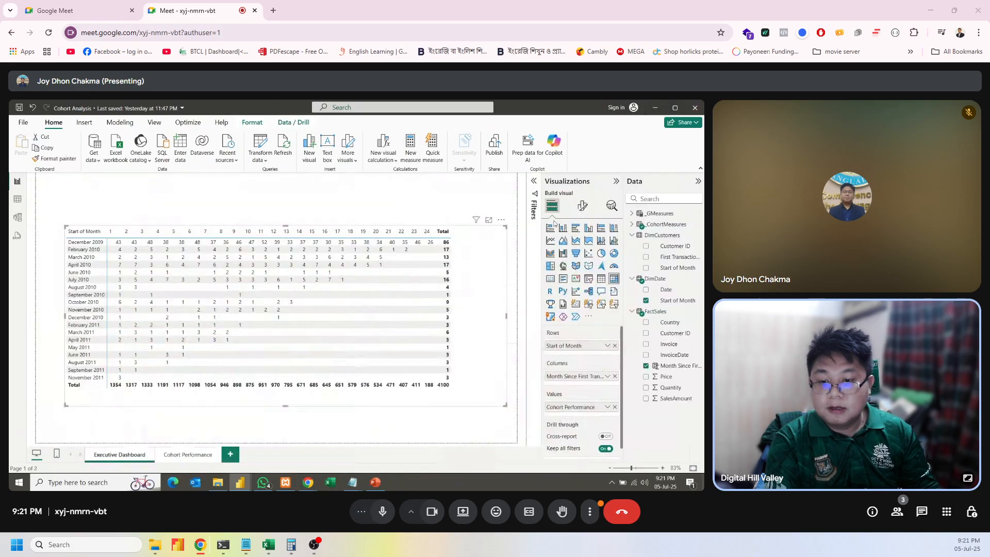
# Add a table visual with DimDate's Start of Month and the New Customers measure, tall enough to fit every month row and the total.
pyautogui.click(601, 279)
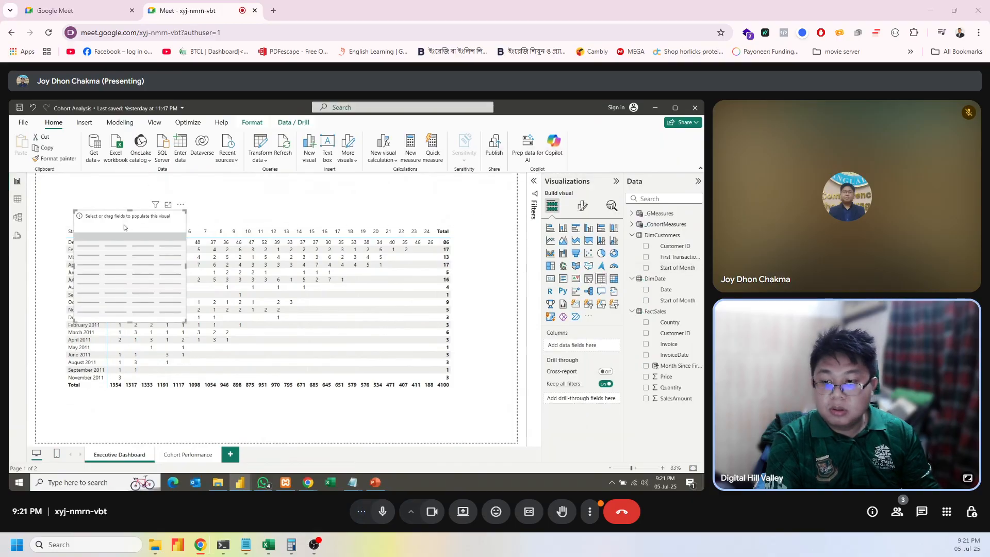
pyautogui.moveTo(122, 217); pyautogui.dragTo(248, 184)
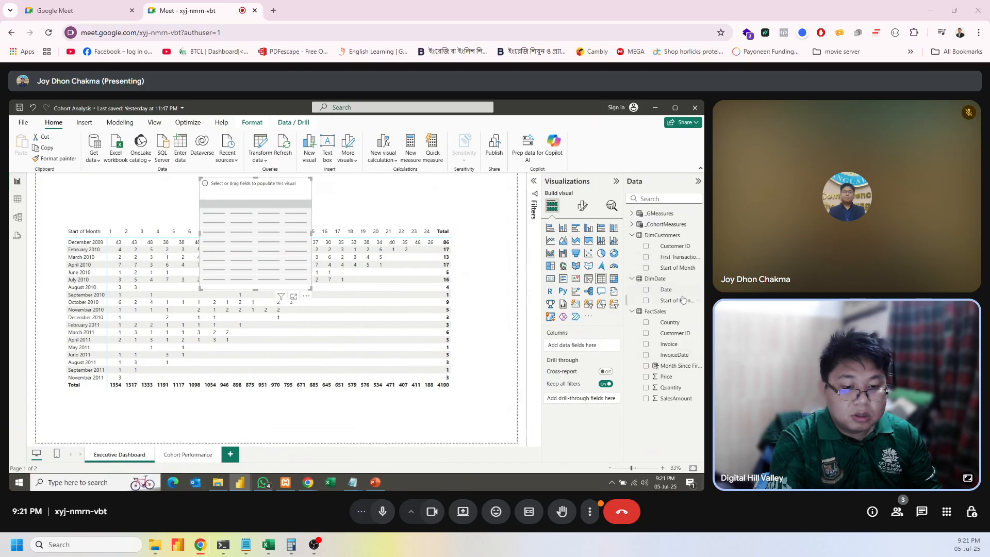
pyautogui.moveTo(682, 300); pyautogui.dragTo(581, 345)
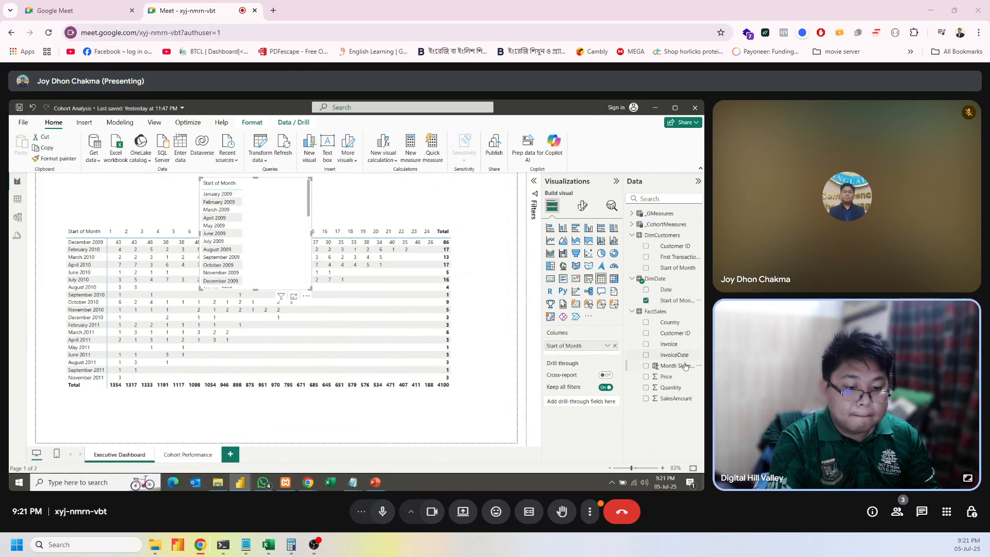
pyautogui.click(633, 225)
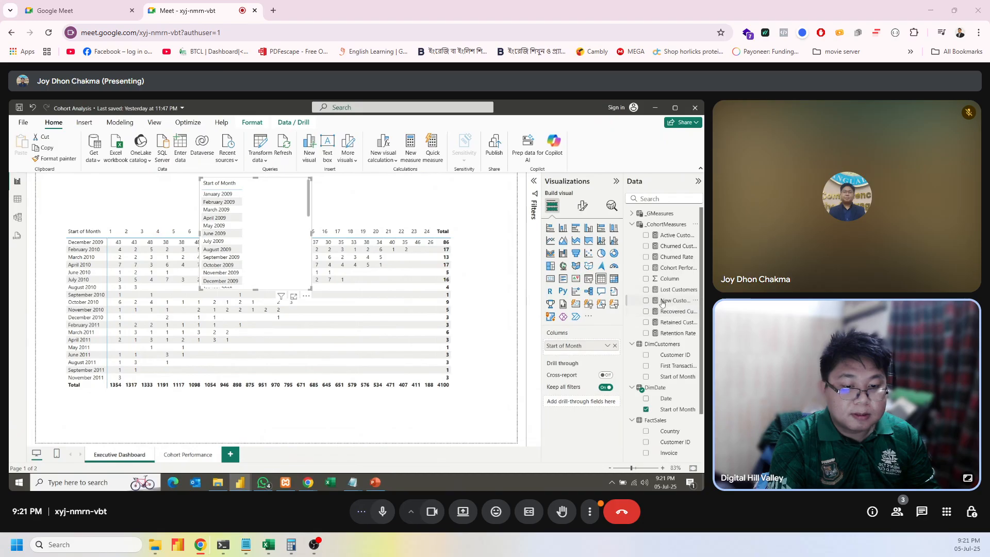
pyautogui.moveTo(625, 288); pyautogui.dragTo(585, 288)
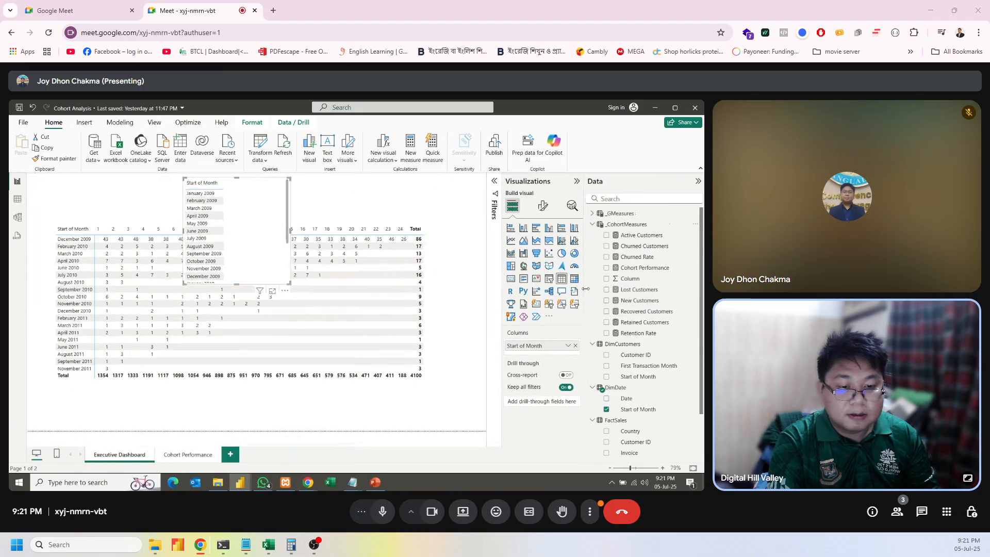
pyautogui.moveTo(648, 298); pyautogui.dragTo(541, 355)
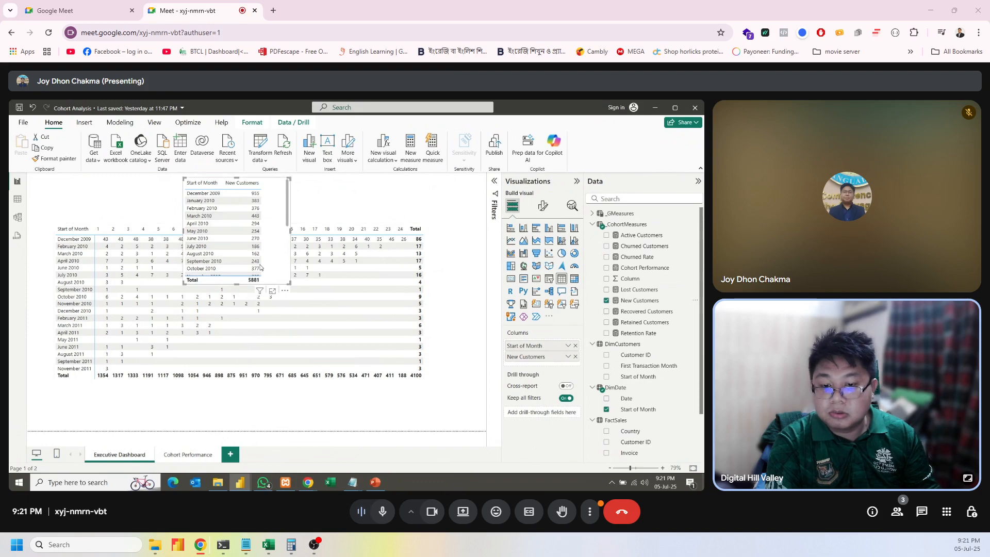
pyautogui.moveTo(235, 283); pyautogui.dragTo(217, 393)
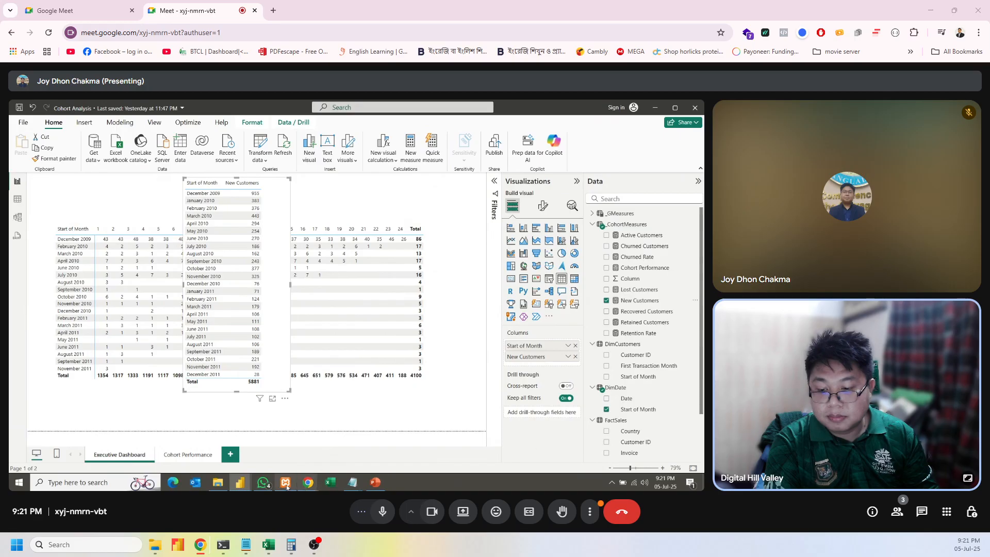
# Move the New Customers table to the page's left edge and reposition the cohort matrix to its right.
pyautogui.moveTo(241, 485)
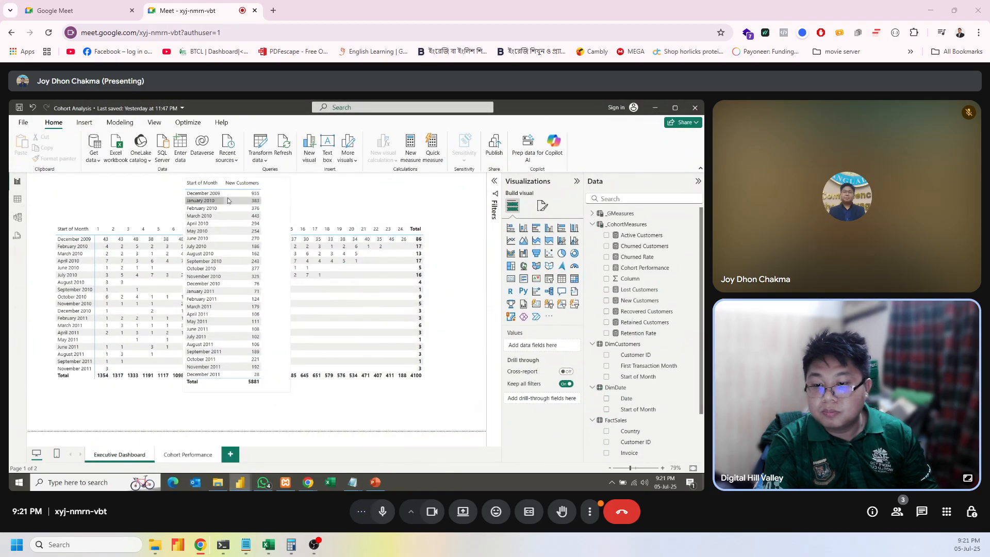
pyautogui.click(278, 369)
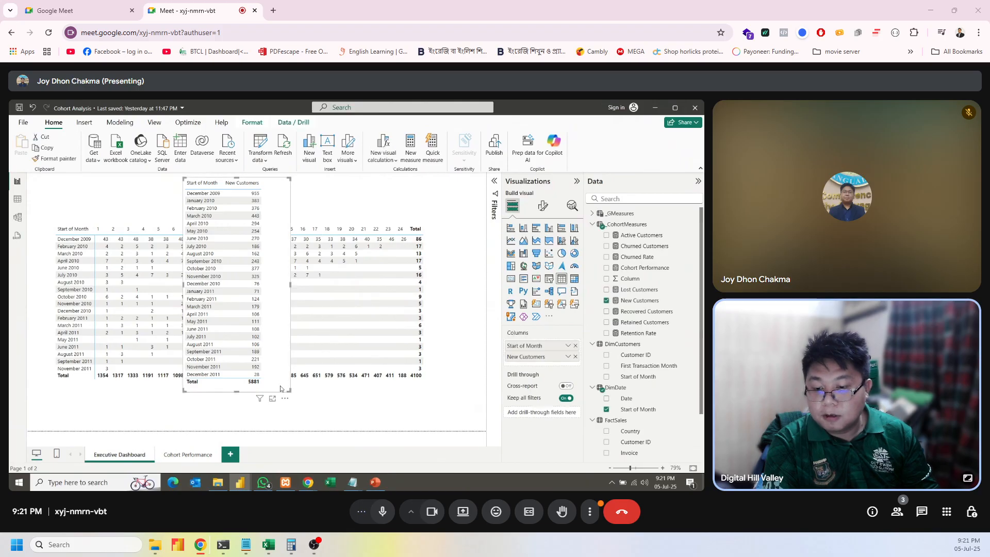
pyautogui.moveTo(281, 389); pyautogui.dragTo(136, 415)
pyautogui.moveTo(445, 247); pyautogui.dragTo(458, 230)
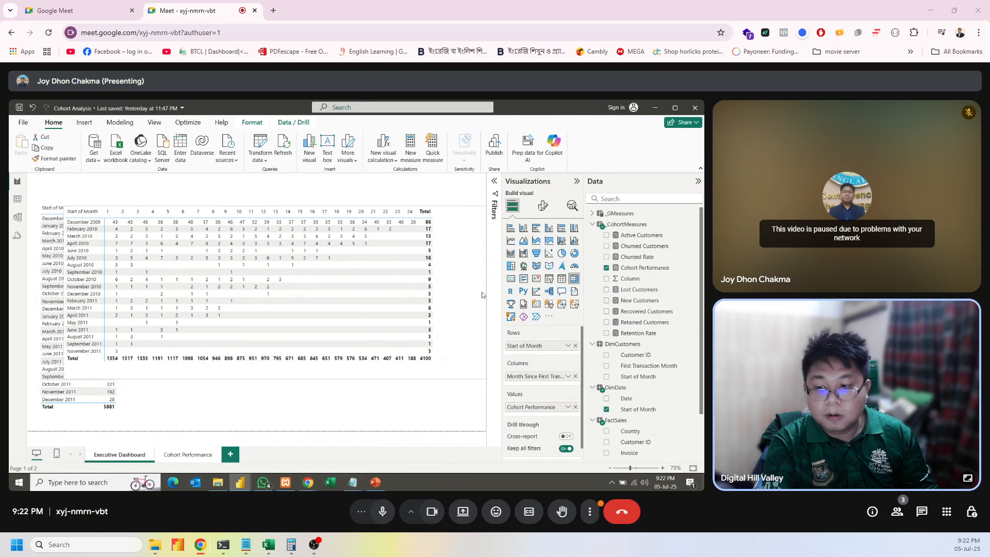
pyautogui.moveTo(482, 295); pyautogui.dragTo(459, 289)
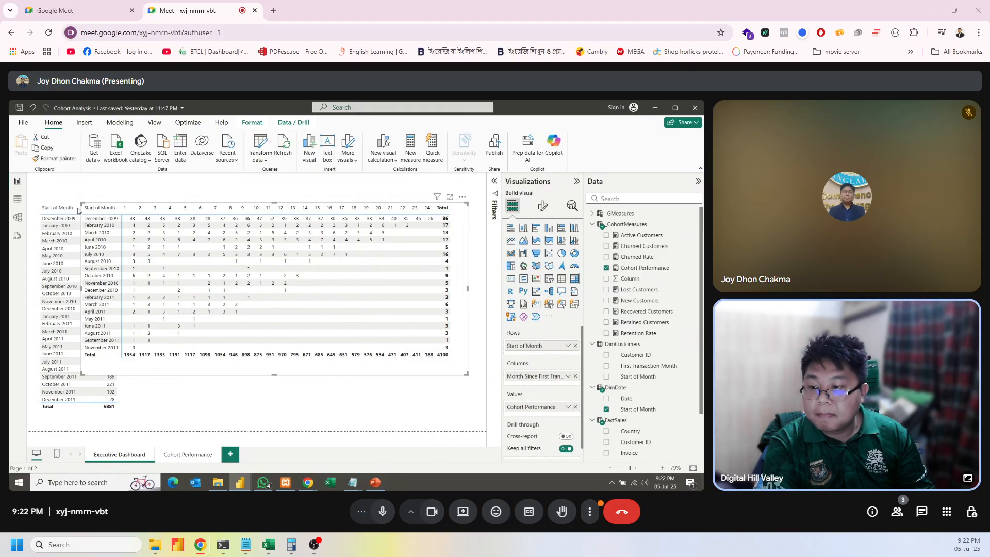
# Clear all filters from the FactSales table in the table view, starting from Month Since First Transaction, and return to the report.
pyautogui.click(25, 202)
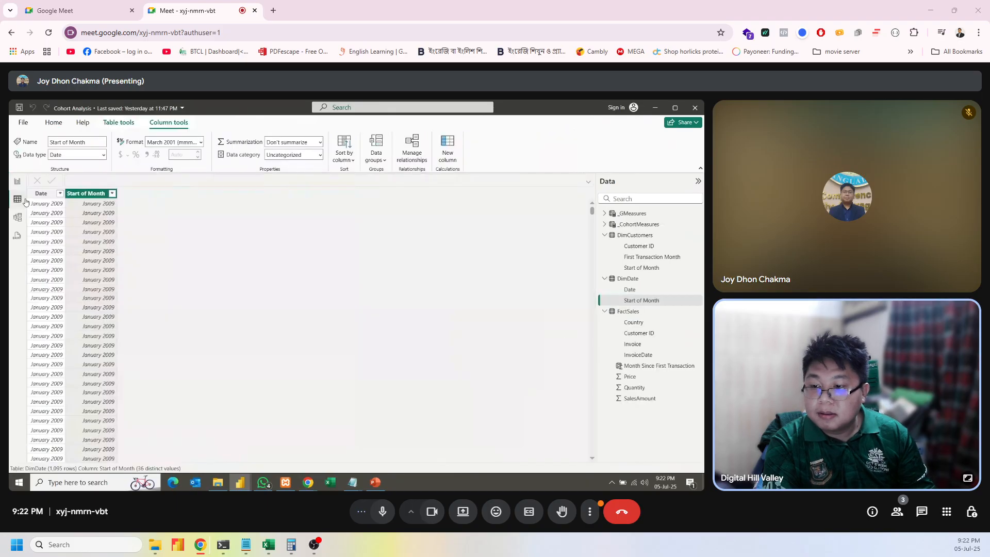
pyautogui.click(640, 237)
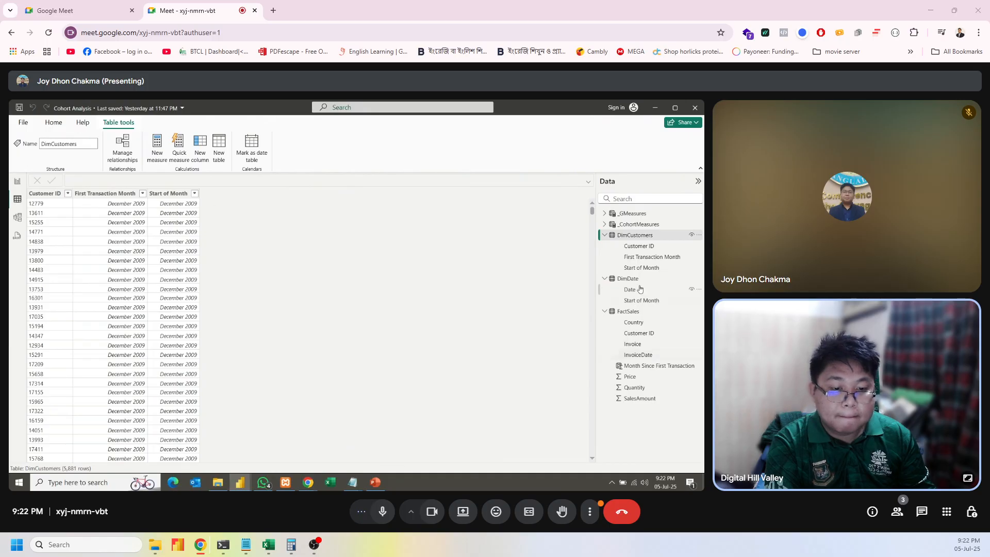
pyautogui.click(637, 313)
pyautogui.click(385, 195)
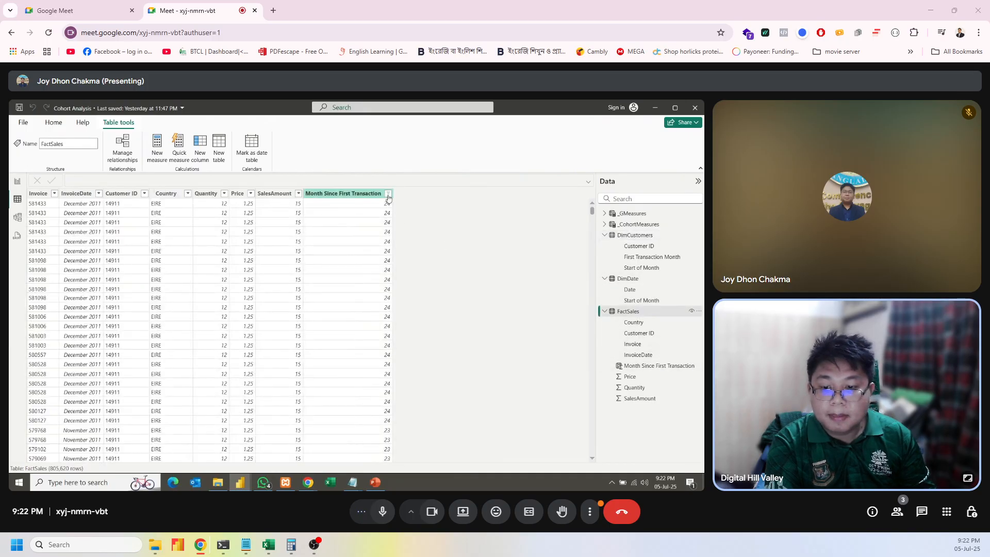
pyautogui.click(388, 195)
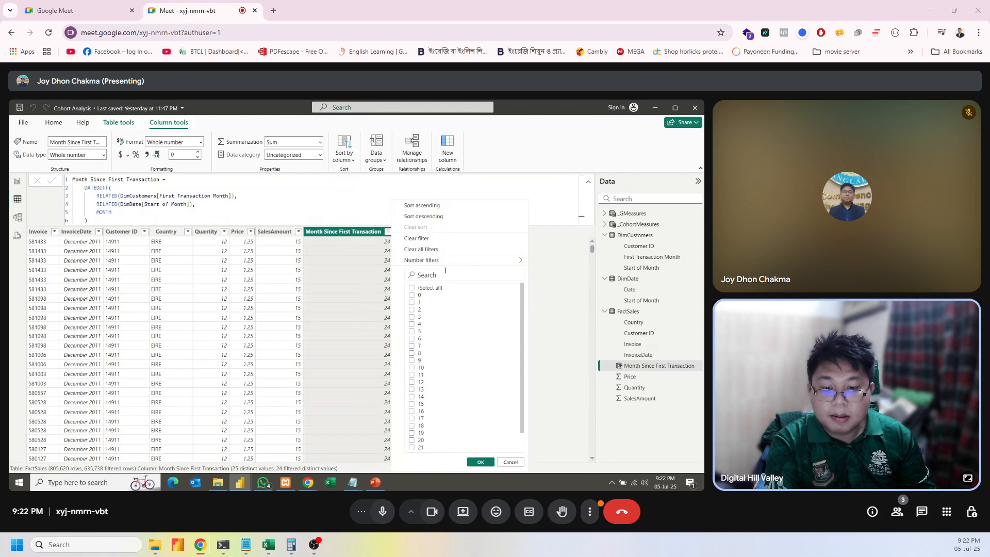
pyautogui.click(446, 252)
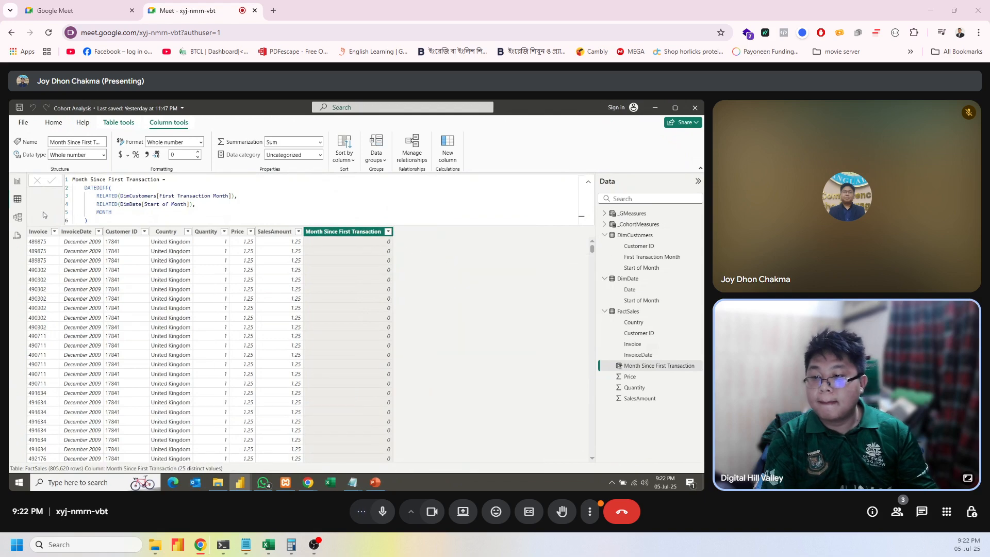
pyautogui.click(17, 181)
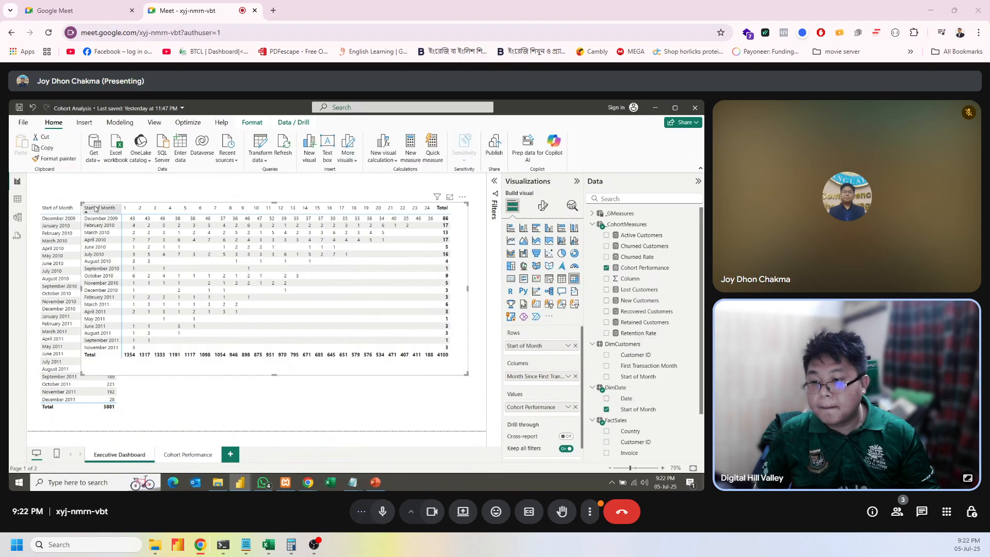
# Try sorting the cohort matrix by Start of Month in descending order, and switch it back to ascending.
pyautogui.click(97, 209)
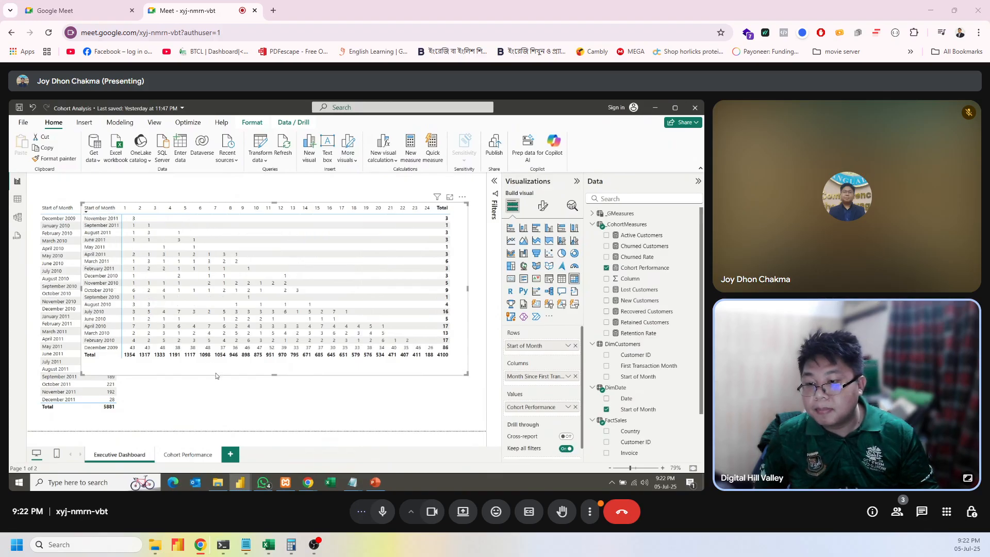
pyautogui.click(89, 209)
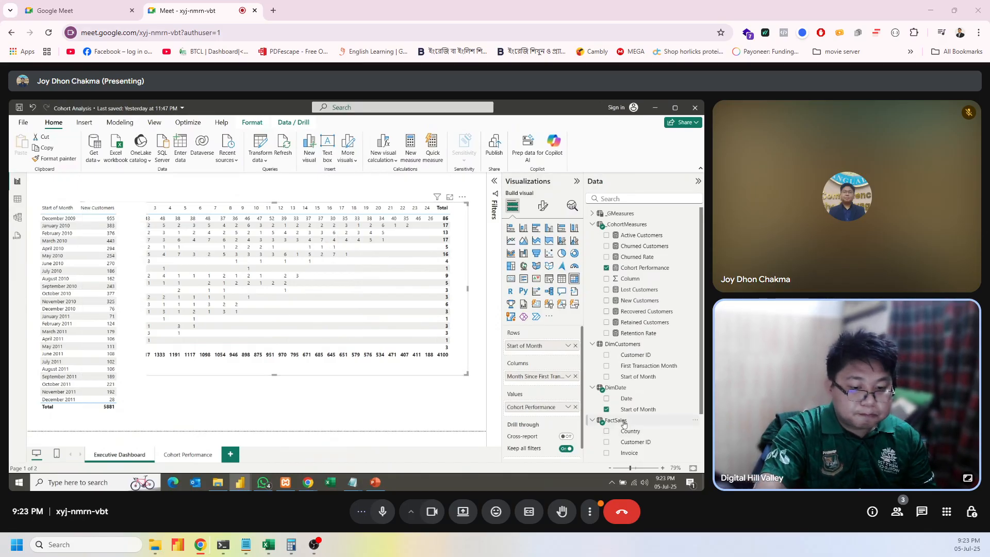
# Clear the cohort matrix's visual filter on Month Since First Transaction.
pyautogui.scroll(-2, 630, 410)
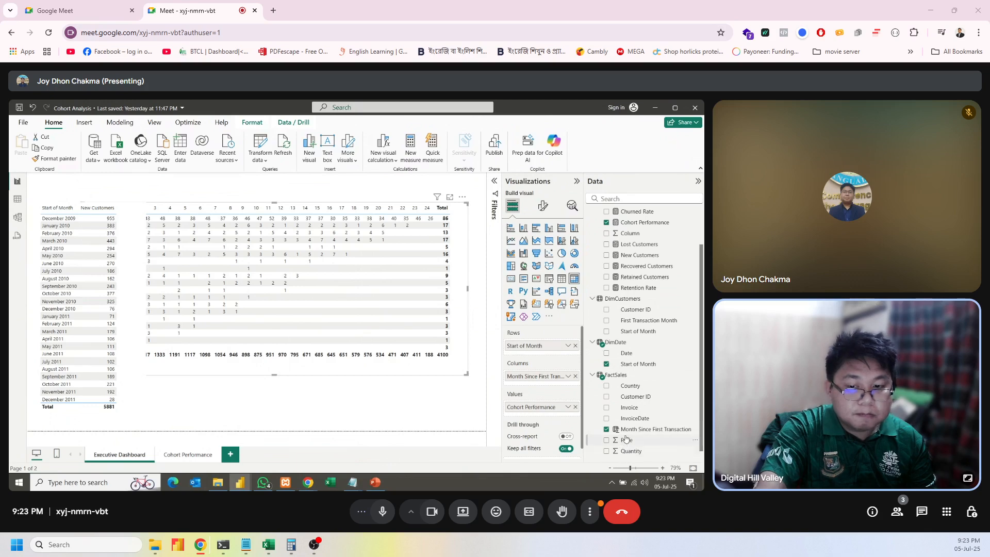
pyautogui.click(494, 181)
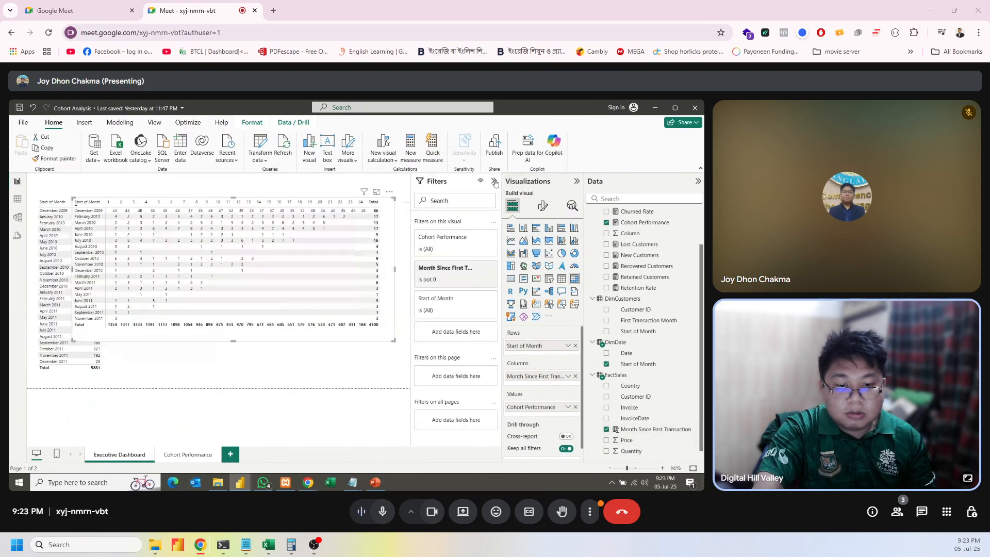
pyautogui.click(475, 284)
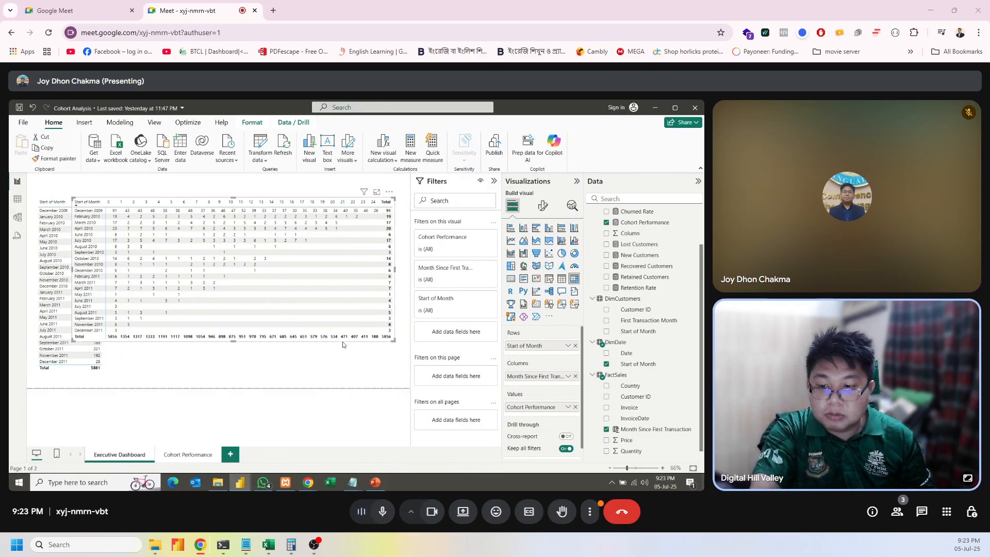
# Shift the cohort matrix slightly right and extend its height to line up with the New Customers table.
pyautogui.moveTo(342, 342)
pyautogui.mouseDown()
pyautogui.moveTo(352, 377)
pyautogui.moveTo(364, 354)
pyautogui.moveTo(354, 356)
pyautogui.mouseUp()
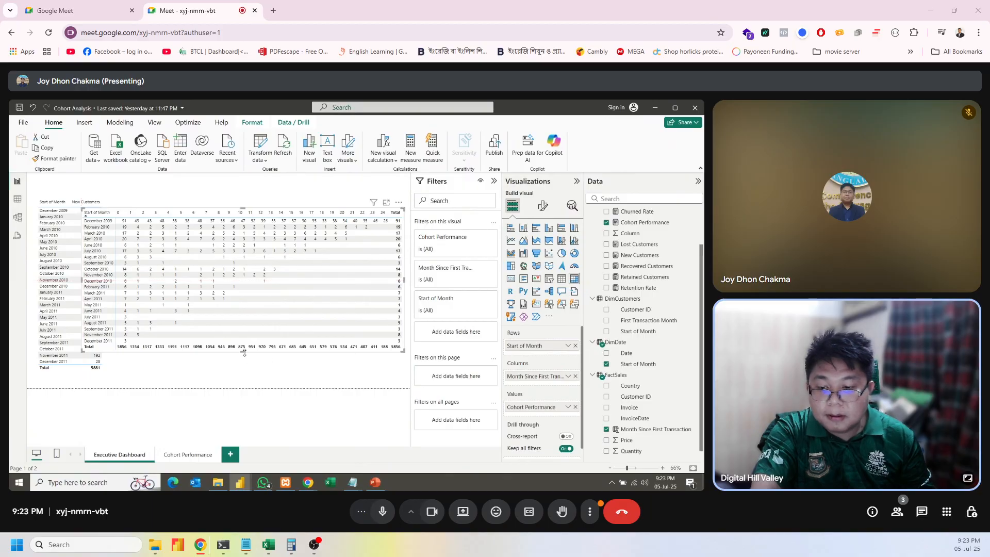
pyautogui.moveTo(243, 351); pyautogui.dragTo(243, 376)
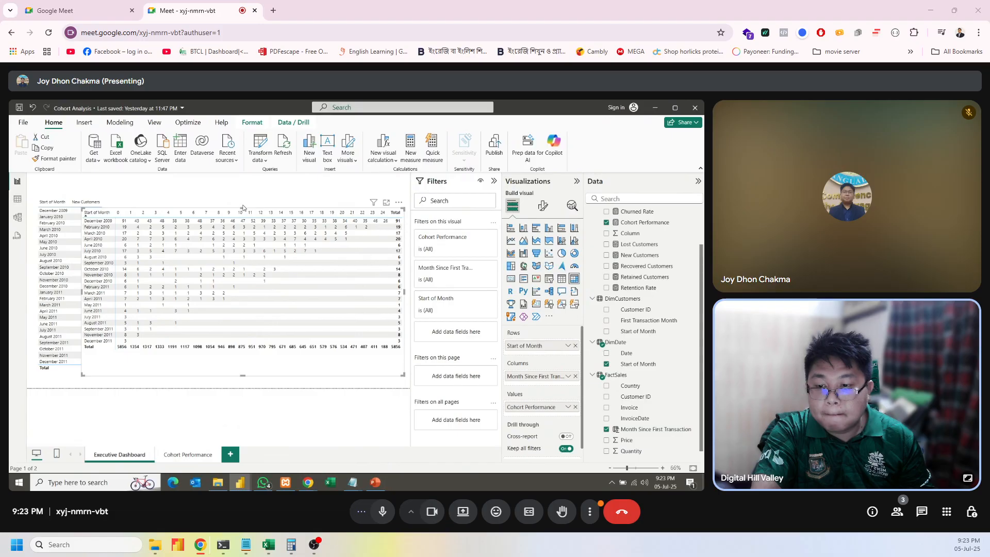
pyautogui.moveTo(243, 209); pyautogui.dragTo(243, 199)
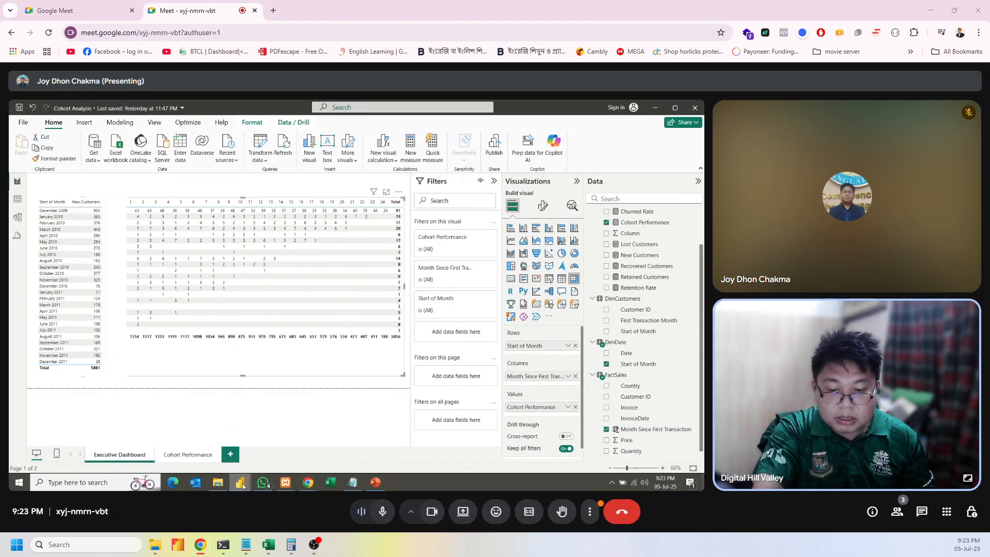
# Switch to the finished Cohort Analysis file and examine the fields used in its cohort matrix.
pyautogui.moveTo(243, 486)
pyautogui.click(314, 454)
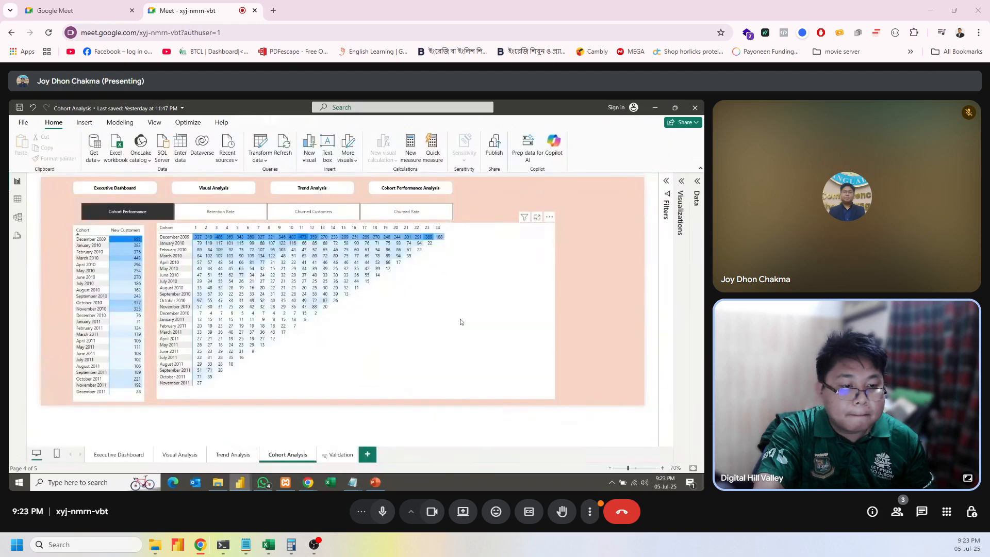
pyautogui.click(460, 322)
pyautogui.click(683, 215)
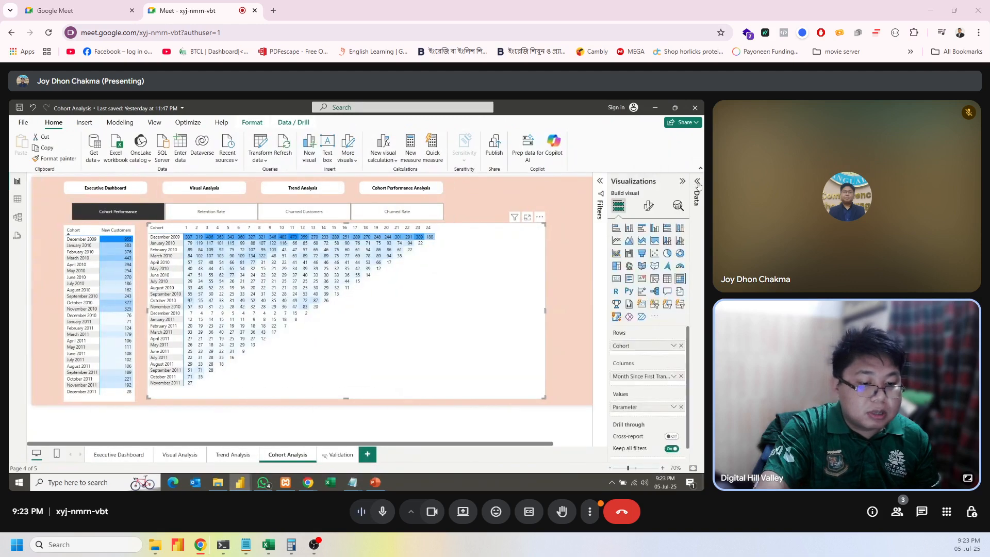
pyautogui.click(698, 183)
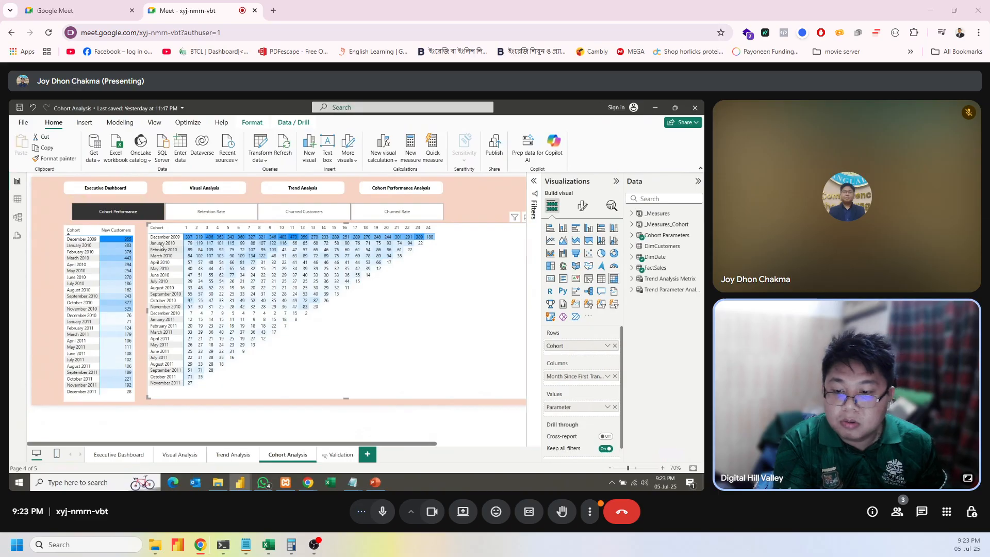
# View the finished cohort matrix by Retention Rate, Churned Customers and Churned Rate using the parameter slicer.
pyautogui.click(195, 216)
pyautogui.click(197, 217)
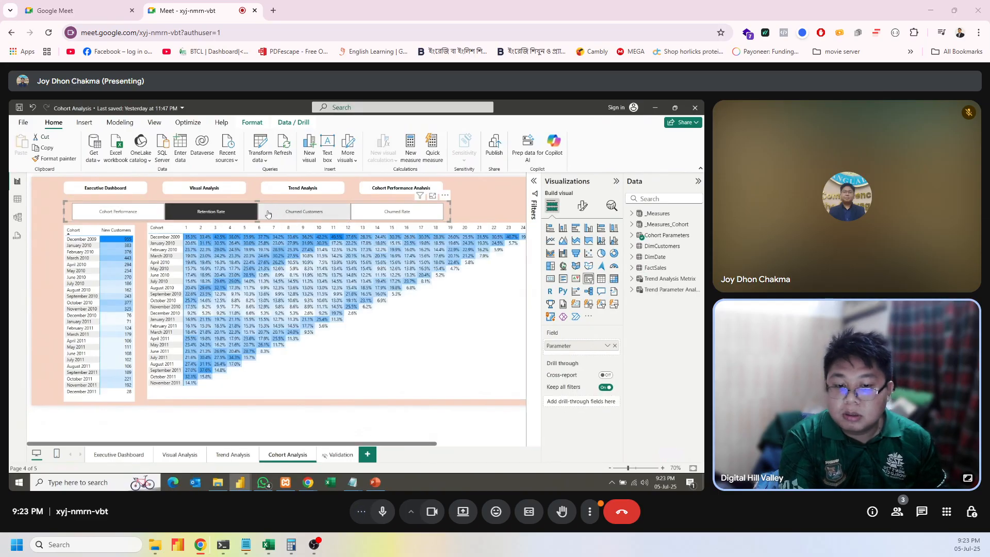
pyautogui.click(284, 212)
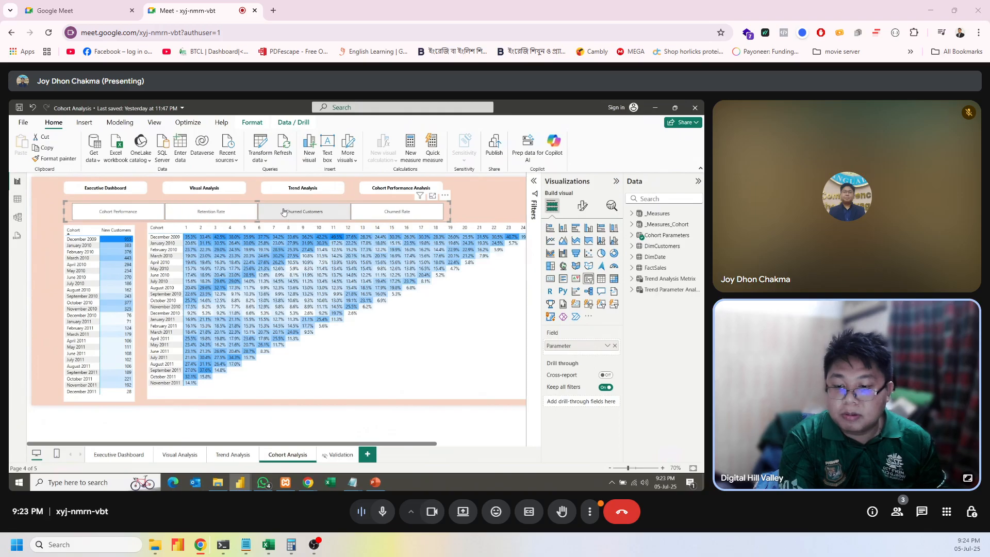
pyautogui.click(393, 212)
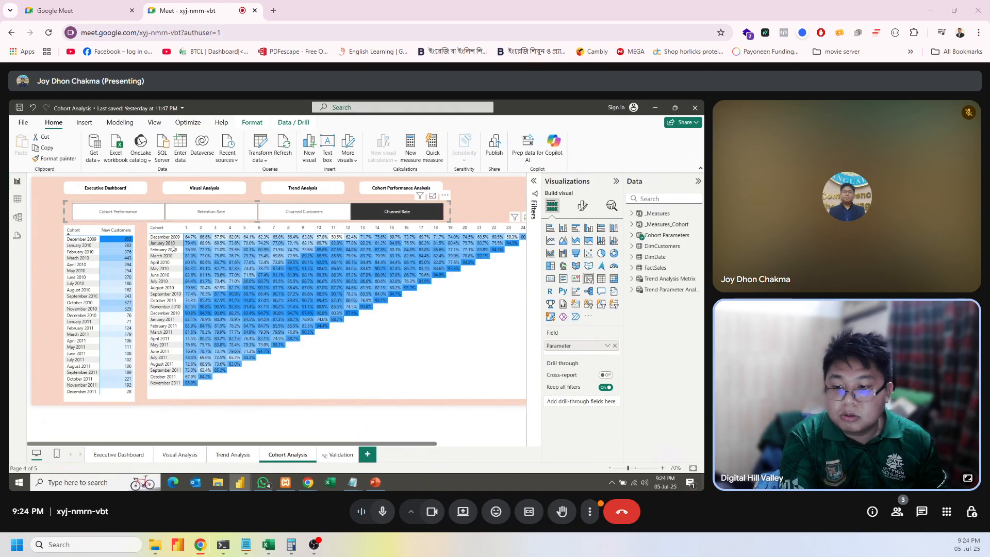
# Return to the working Cohort Analysis file and replace the cohort matrix's row field with Start of Month from DimCustomers.
pyautogui.click(655, 108)
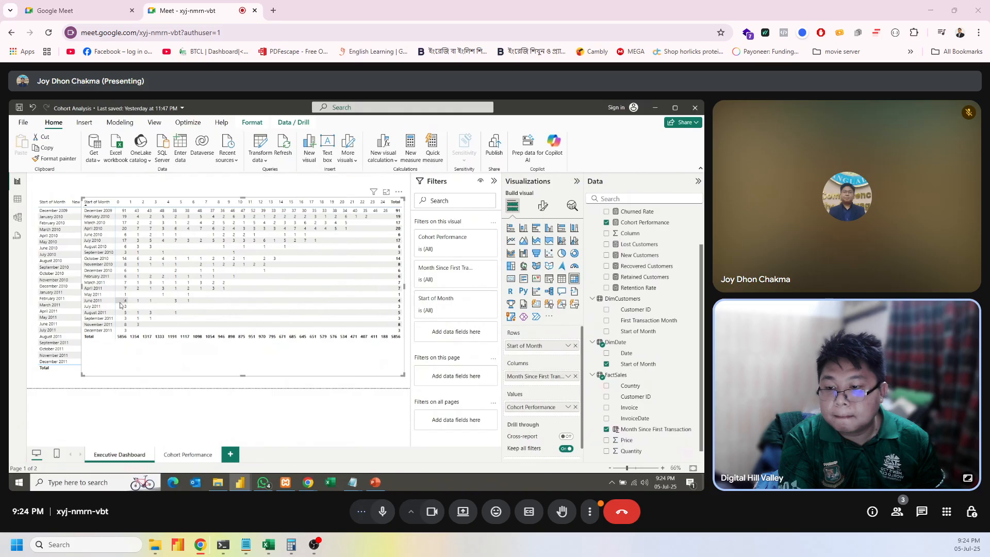
pyautogui.click(64, 375)
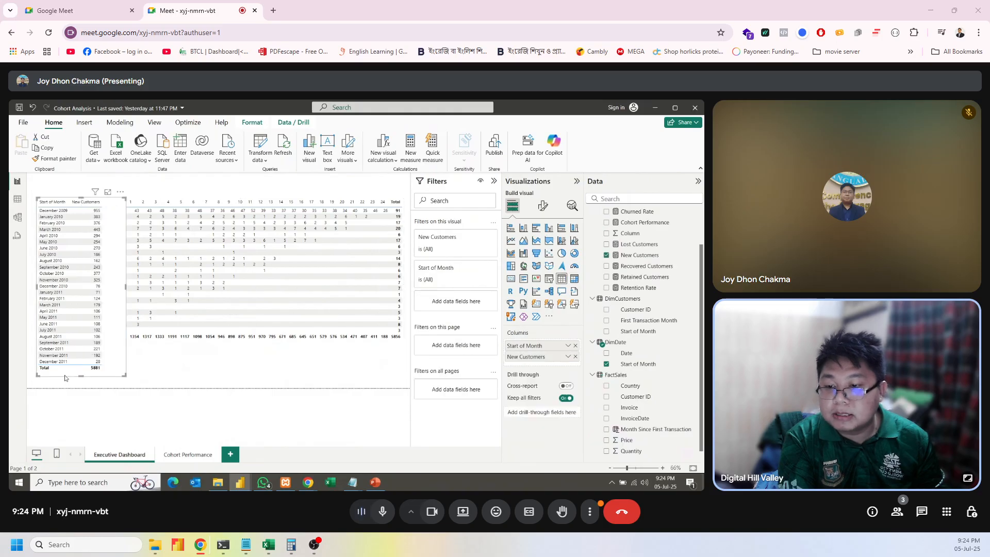
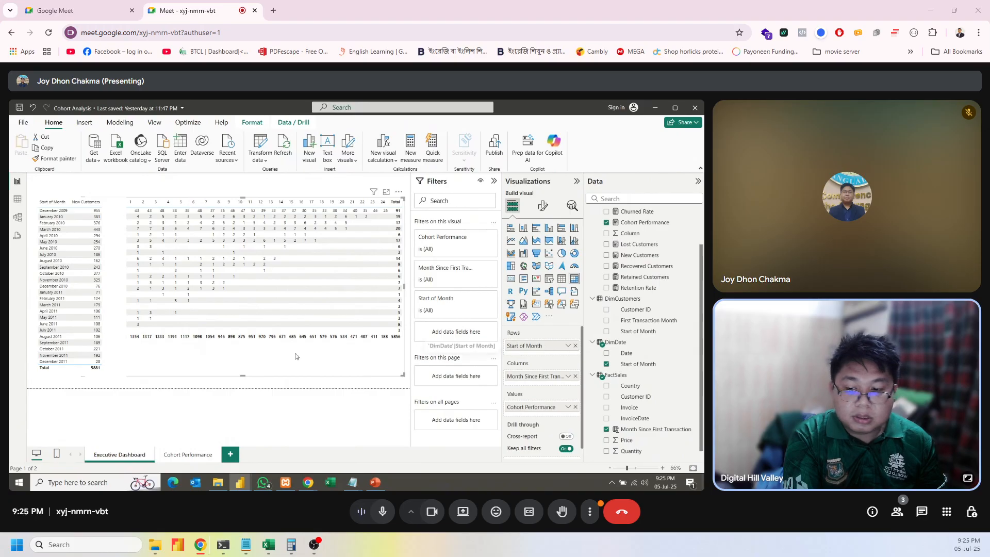
pyautogui.click(577, 346)
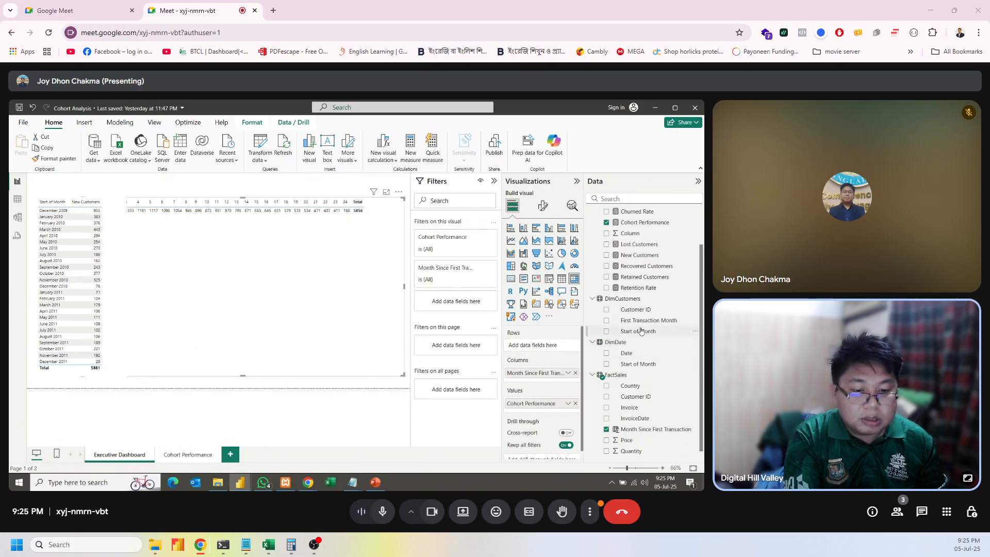
pyautogui.moveTo(642, 330); pyautogui.dragTo(546, 346)
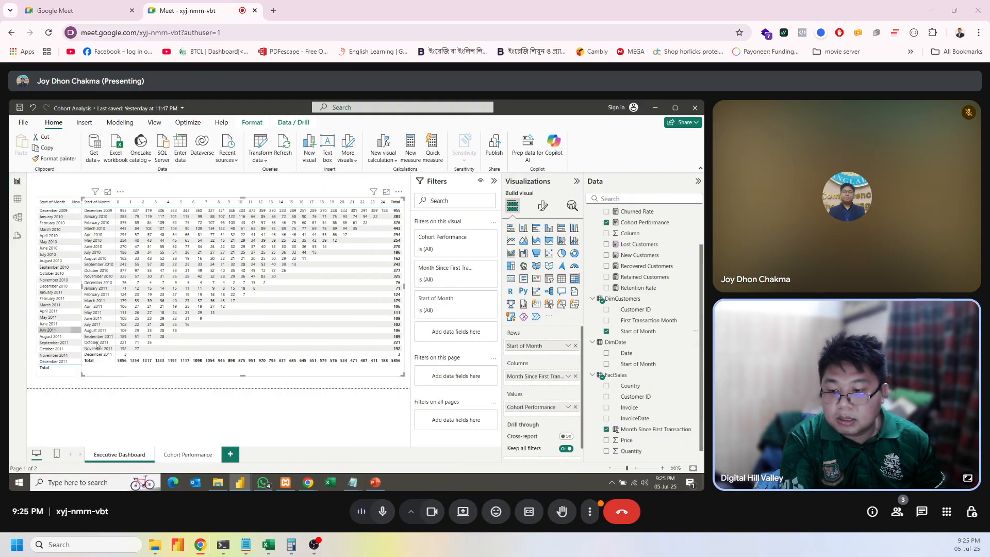
# Nudge the cohort matrix and the New Customers table into slightly different positions, undoing the last matrix move.
pyautogui.moveTo(121, 375); pyautogui.dragTo(127, 380)
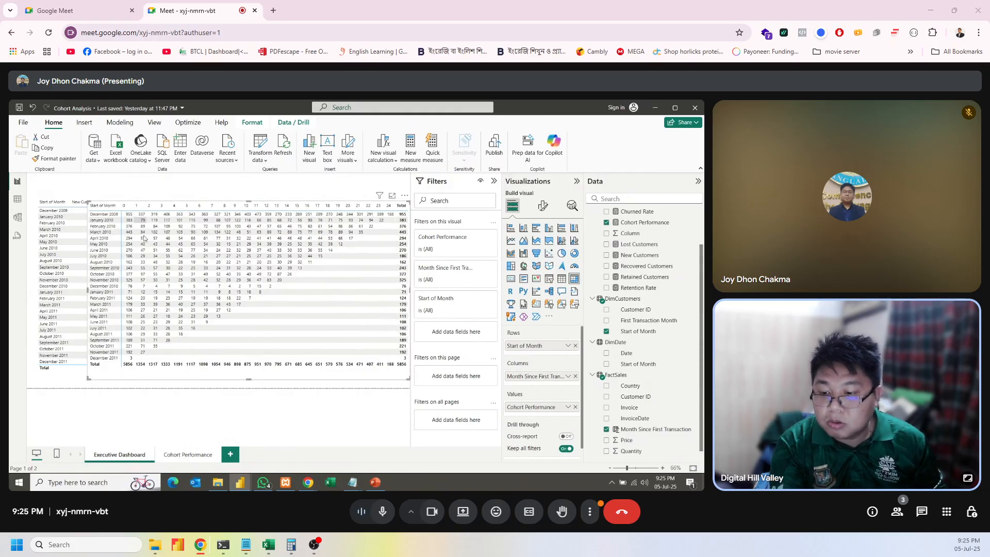
pyautogui.moveTo(74, 375); pyautogui.dragTo(72, 374)
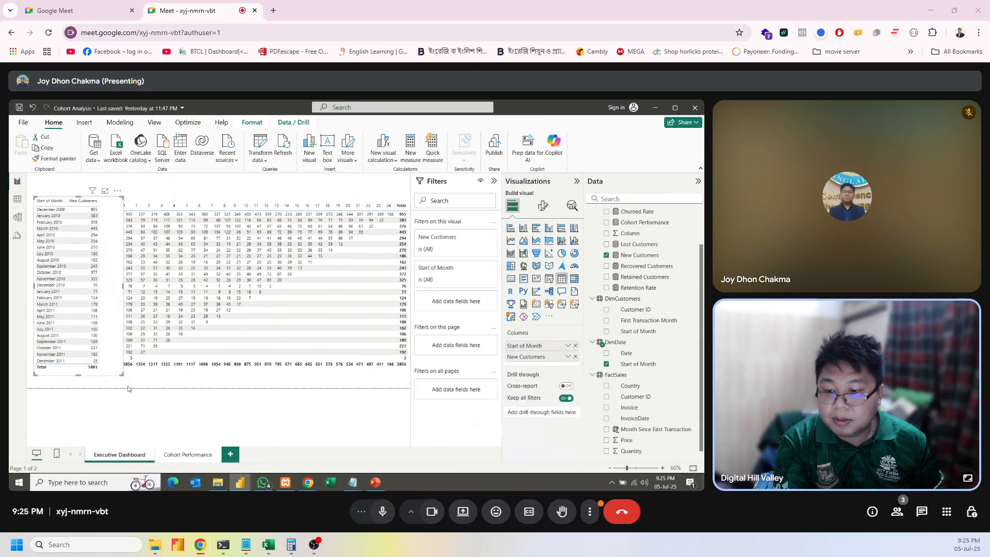
pyautogui.click(154, 377)
pyautogui.moveTo(247, 380); pyautogui.dragTo(238, 387)
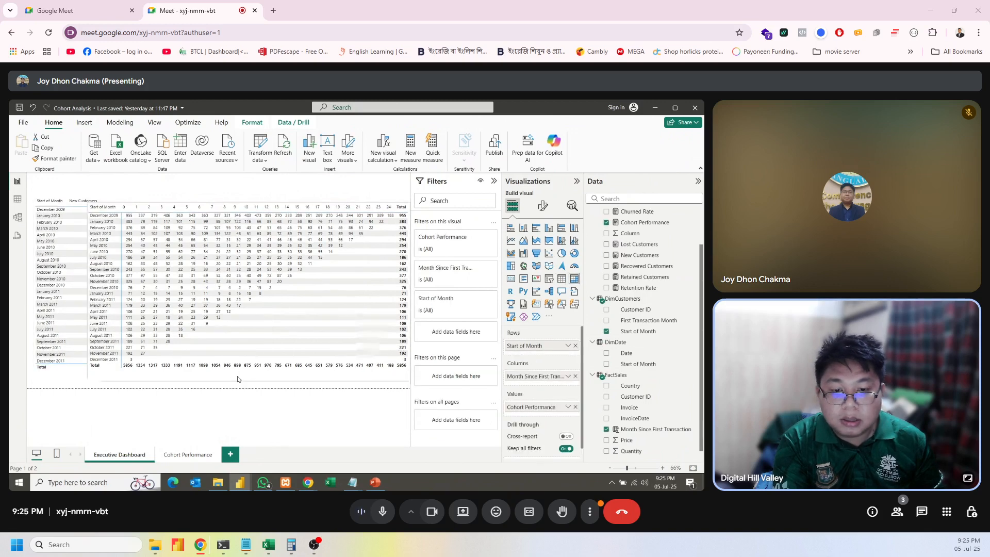
pyautogui.hotkey('ctrl', 'z')
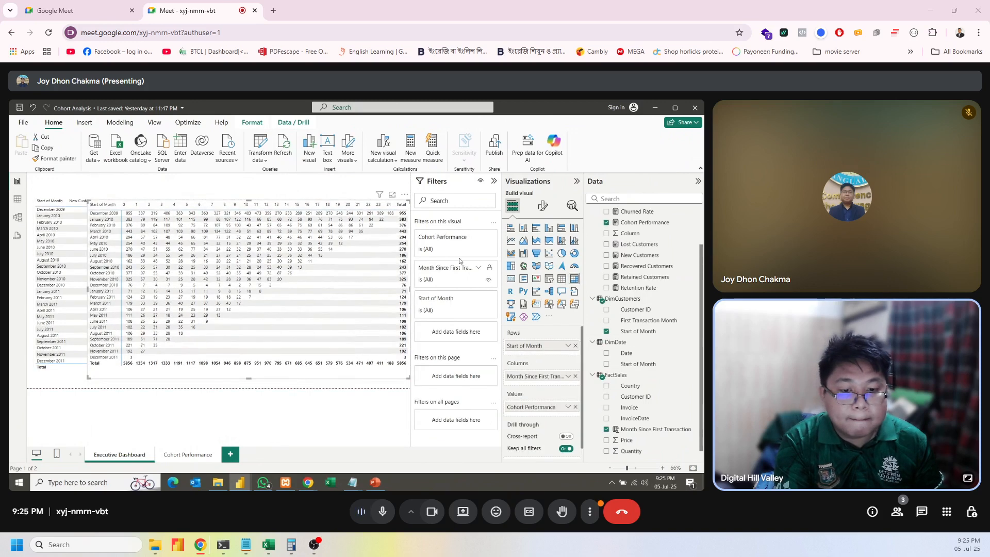
# Change the Executive Dashboard page's canvas type to Custom and set its width to 1480 px.
pyautogui.click(543, 206)
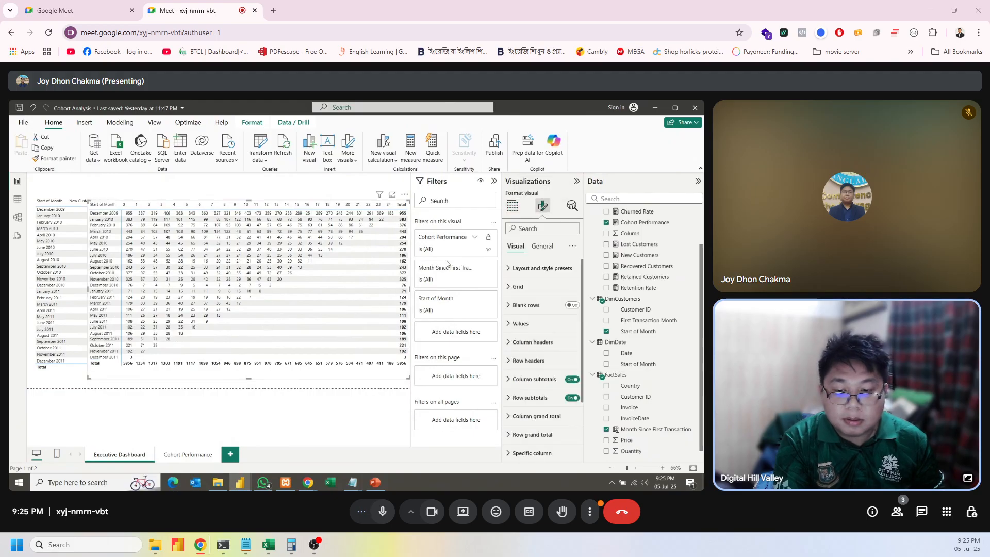
pyautogui.click(289, 391)
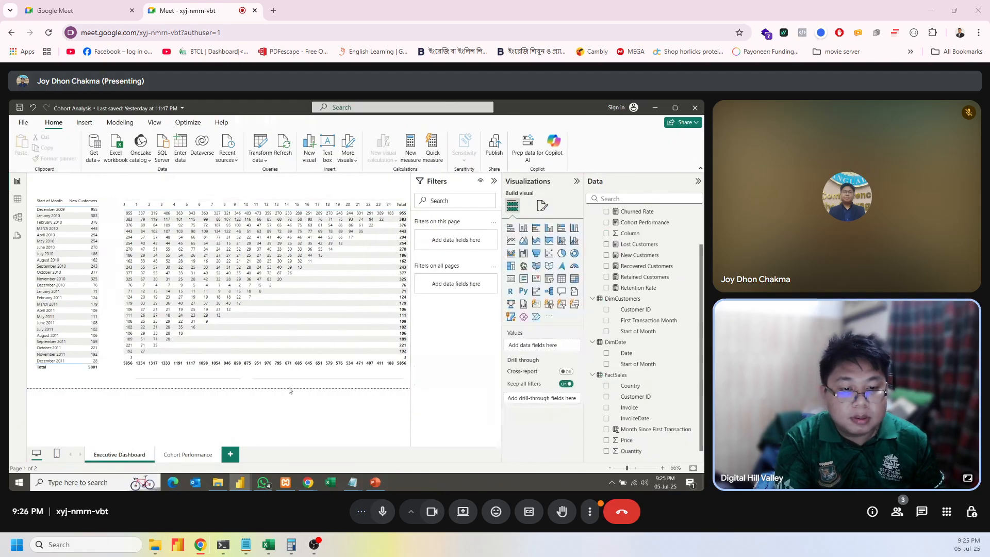
pyautogui.click(542, 206)
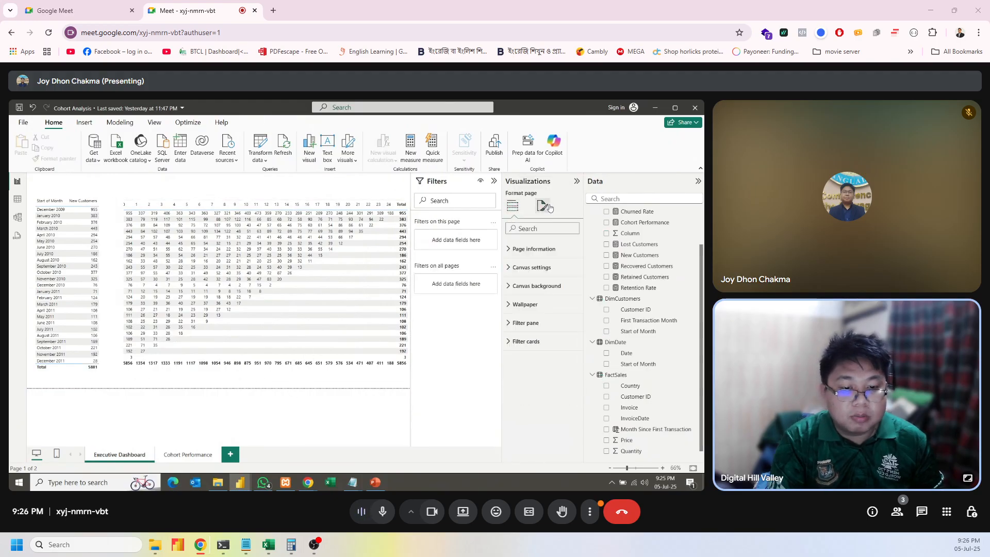
pyautogui.click(541, 286)
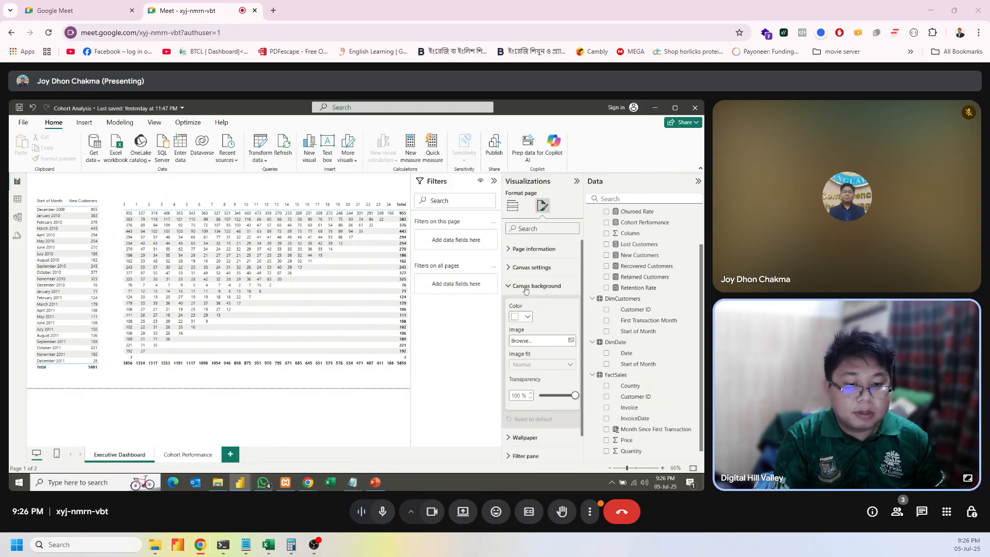
pyautogui.click(533, 249)
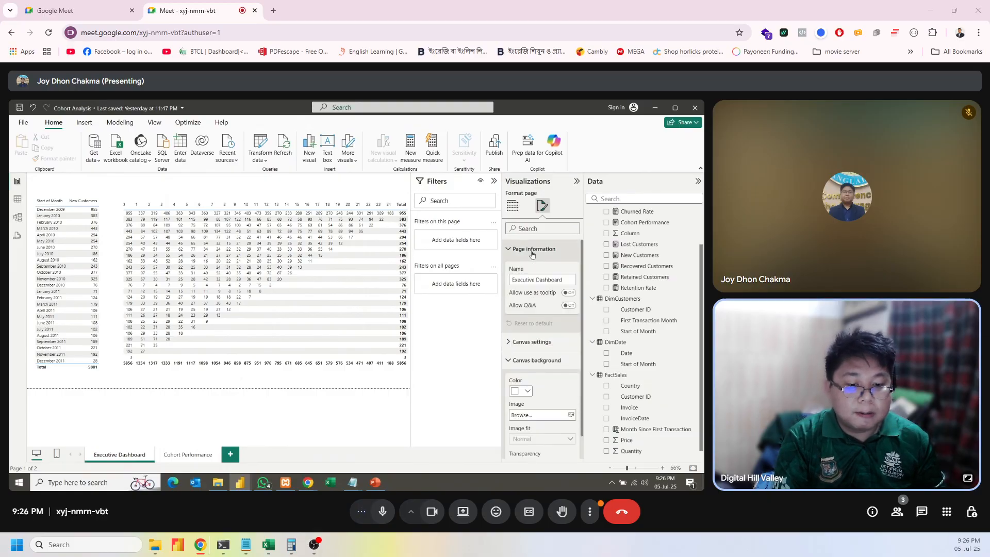
pyautogui.click(535, 341)
pyautogui.click(542, 282)
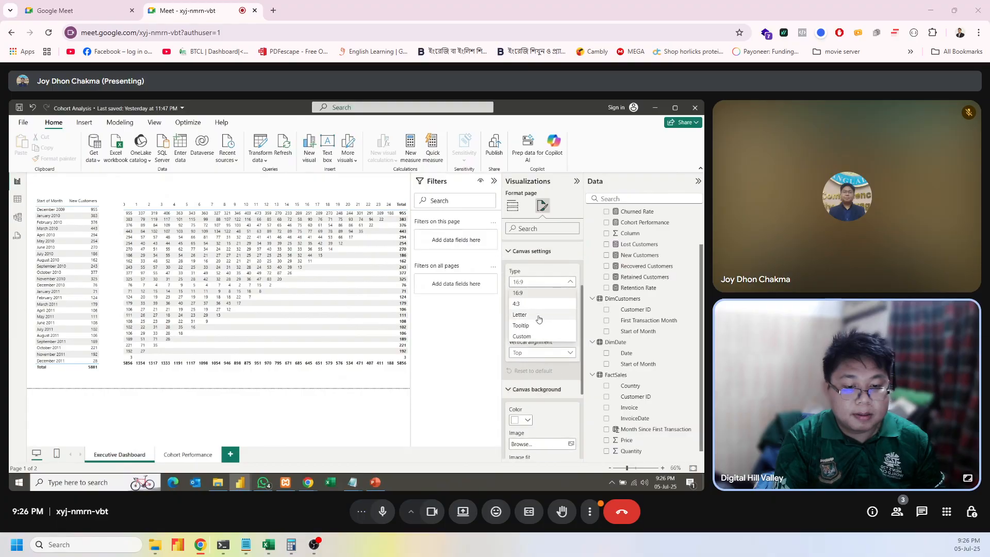
pyautogui.click(535, 336)
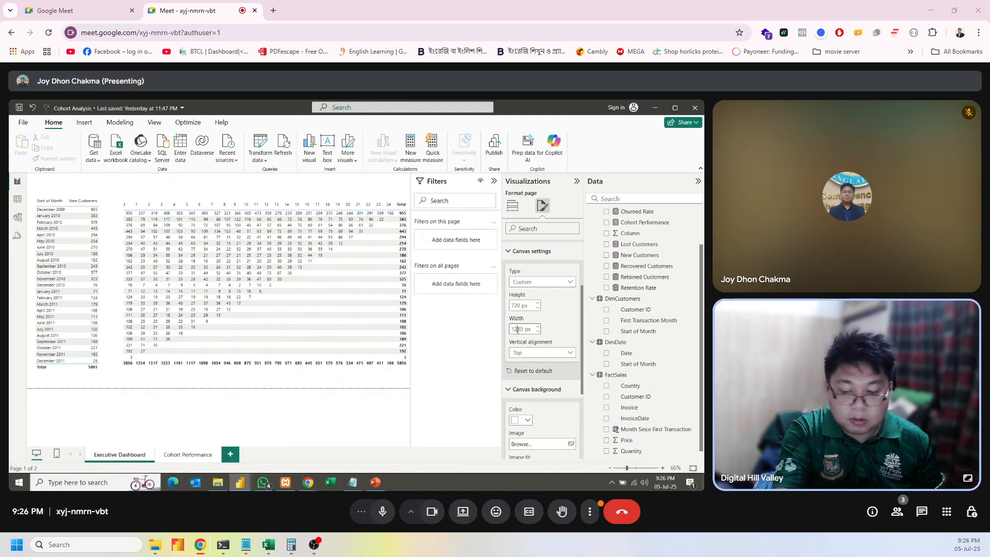
pyautogui.write('4')
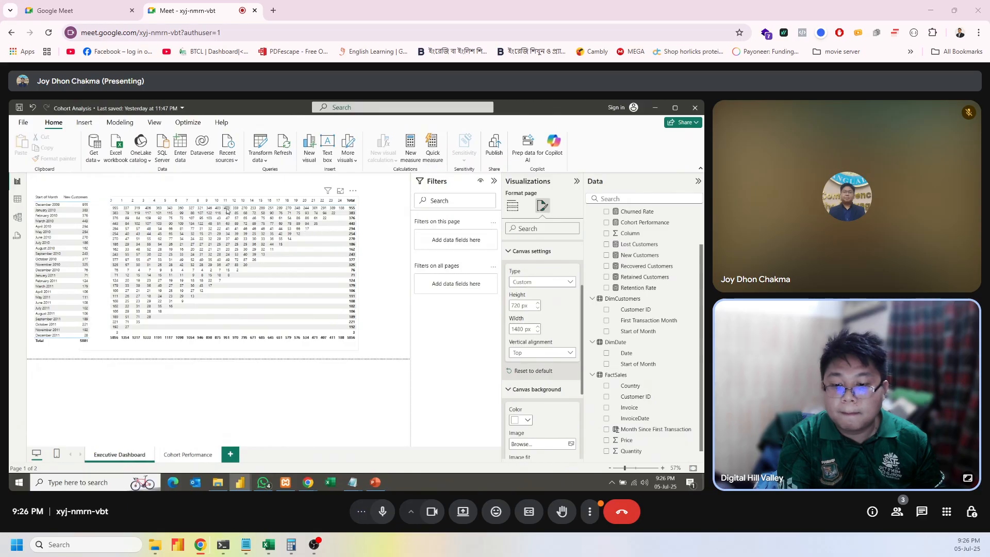
# Shift the cohort matrix clear of the New Customers table and exclude 0 from its Month Since First Transaction filter.
pyautogui.click(294, 348)
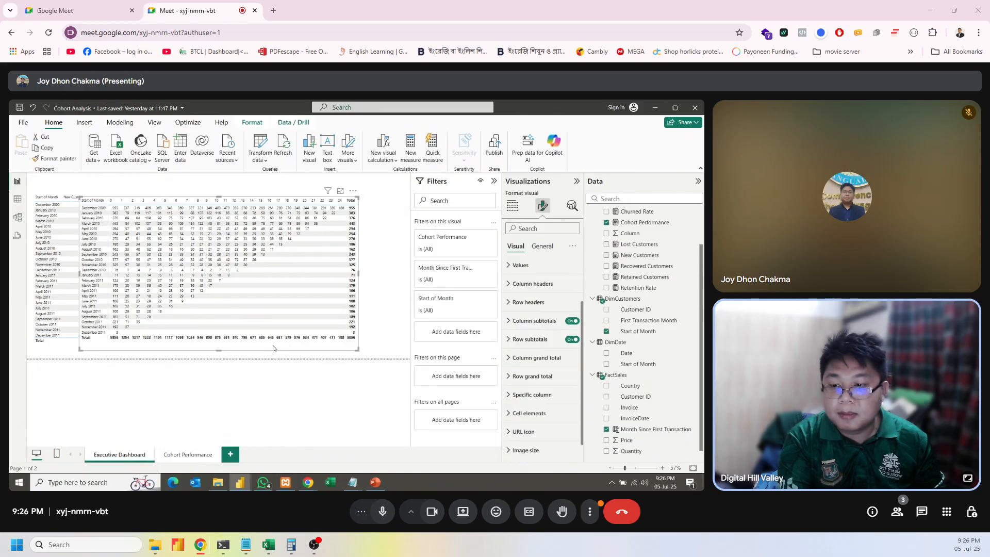
pyautogui.moveTo(299, 344); pyautogui.dragTo(293, 344)
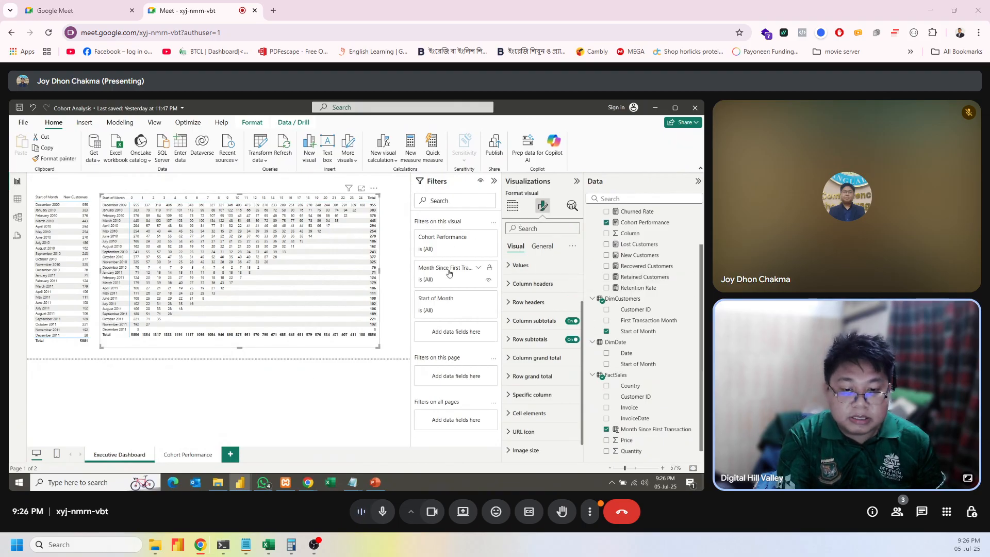
pyautogui.click(479, 267)
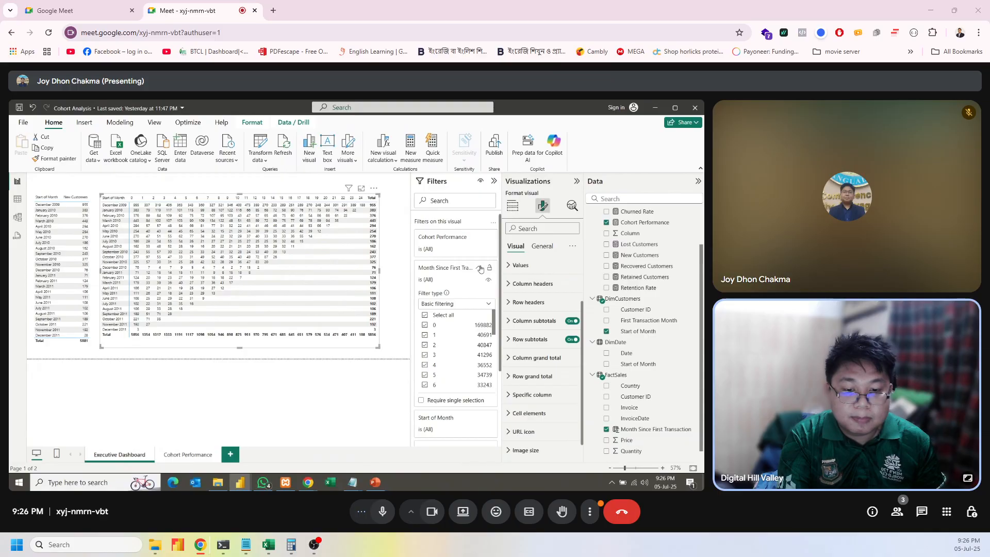
pyautogui.click(465, 305)
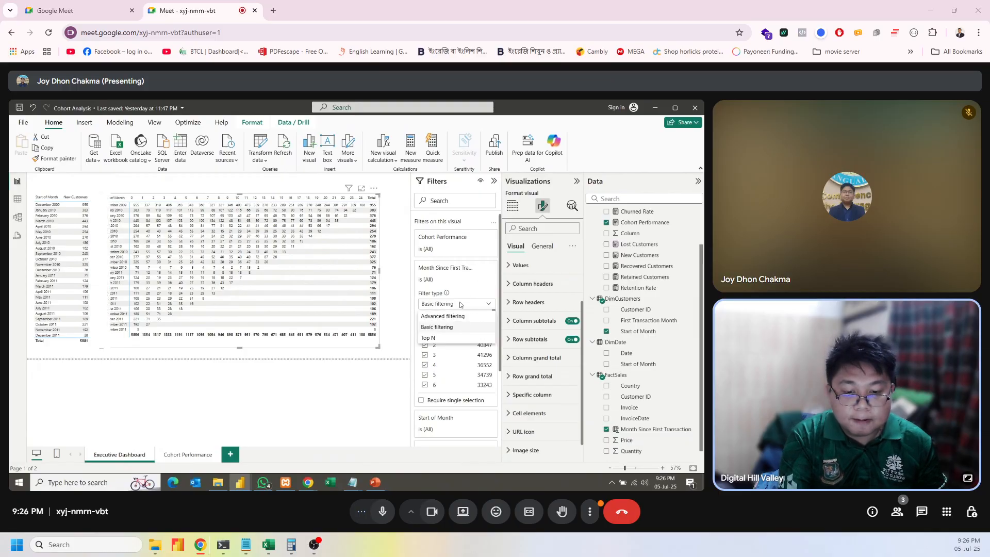
pyautogui.click(463, 327)
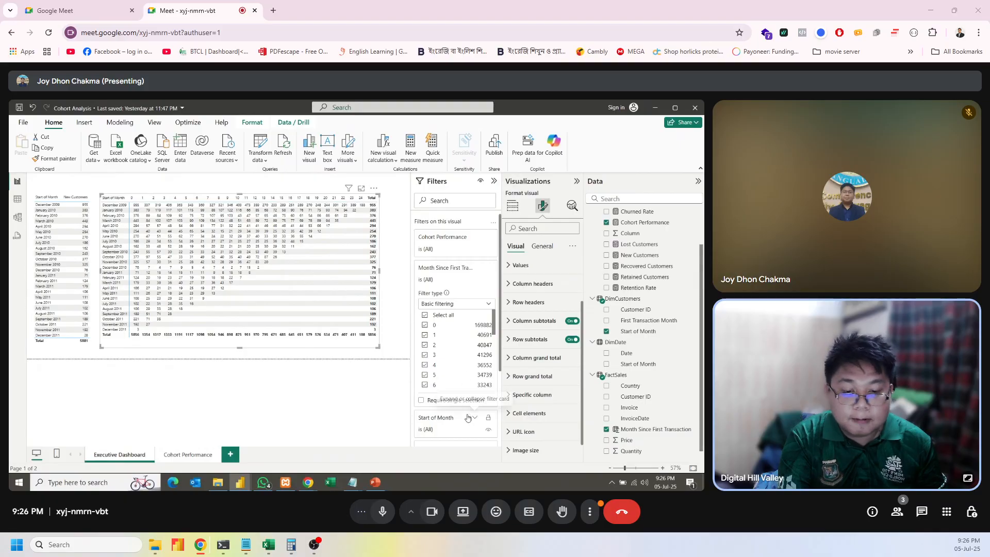
pyautogui.click(425, 325)
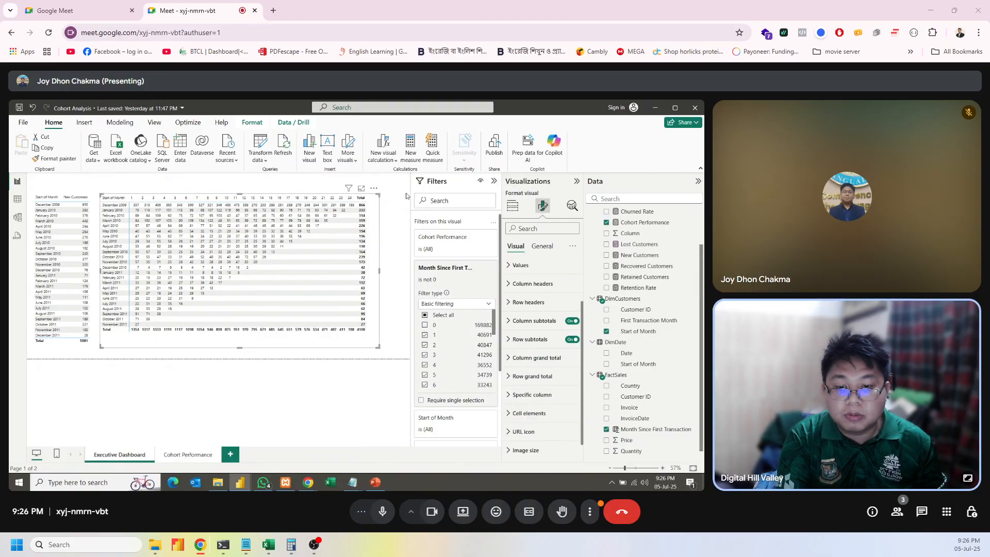
pyautogui.click(494, 181)
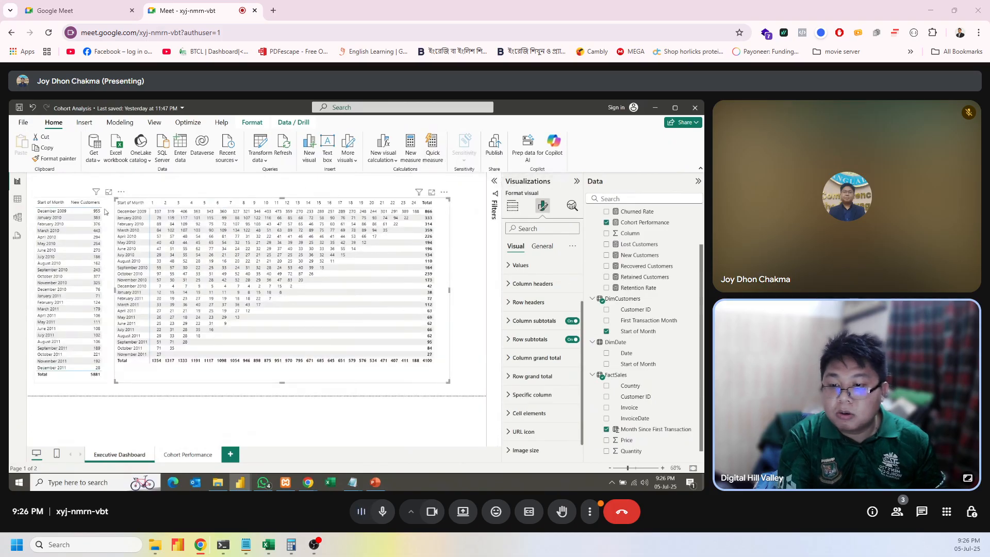
# Move the New Customers table closer to the cohort matrix with a narrower width, and lower the matrix slightly.
pyautogui.moveTo(107, 210); pyautogui.dragTo(130, 213)
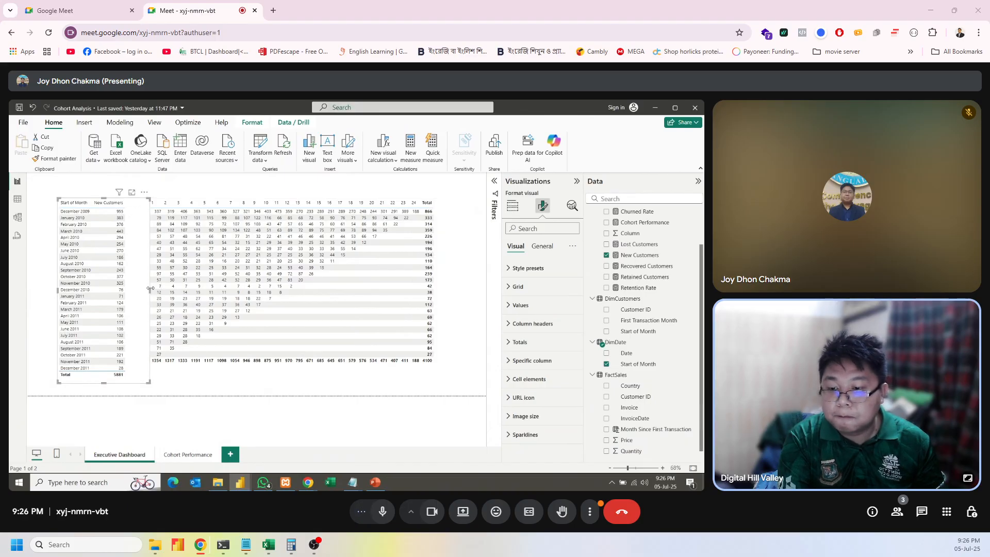
pyautogui.moveTo(150, 290)
pyautogui.mouseDown()
pyautogui.moveTo(129, 290)
pyautogui.moveTo(145, 289)
pyautogui.mouseUp()
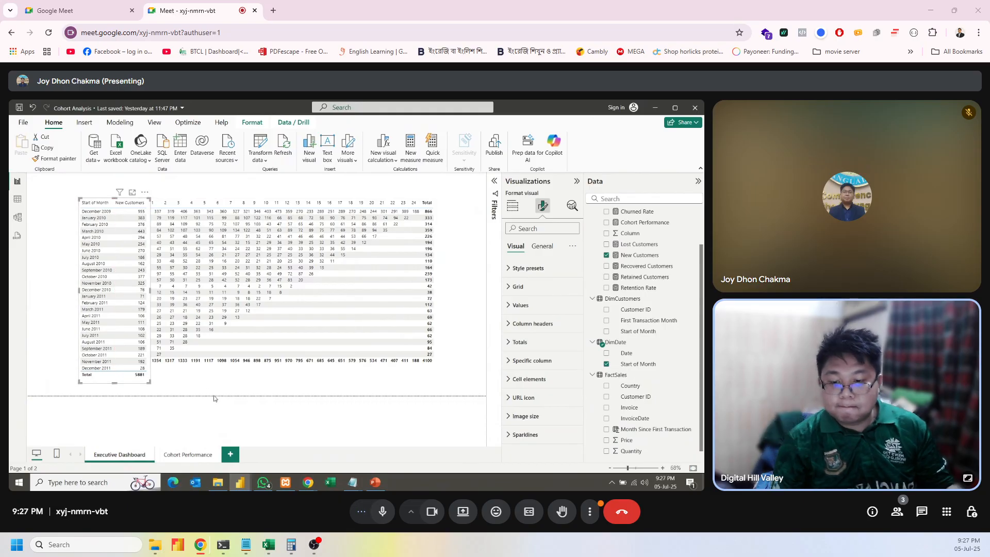
pyautogui.click(198, 367)
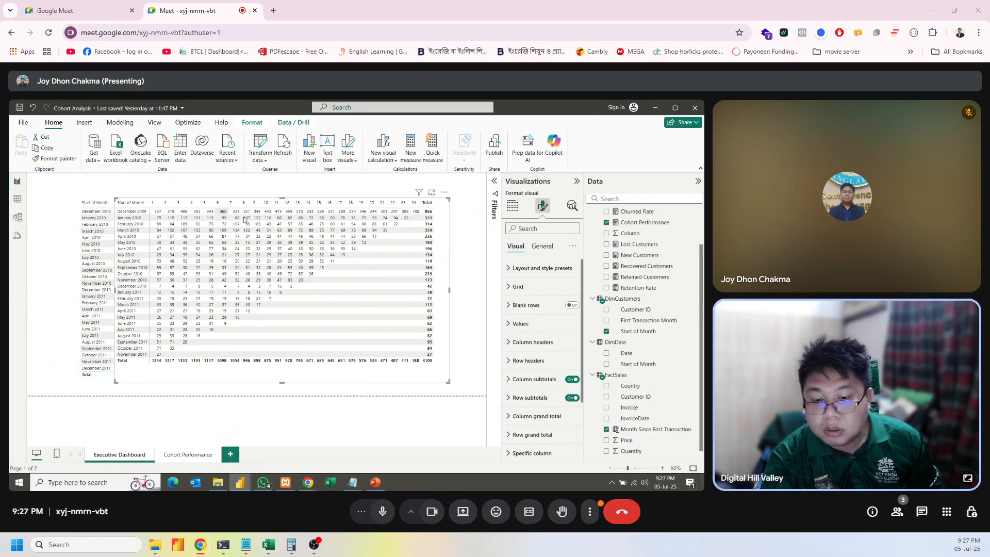
pyautogui.moveTo(312, 376); pyautogui.dragTo(313, 382)
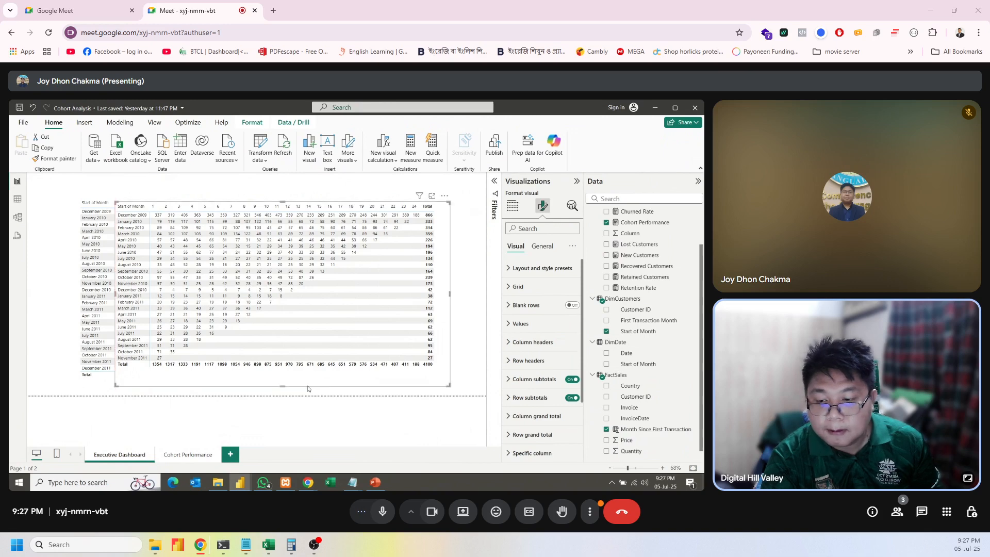
pyautogui.click(109, 383)
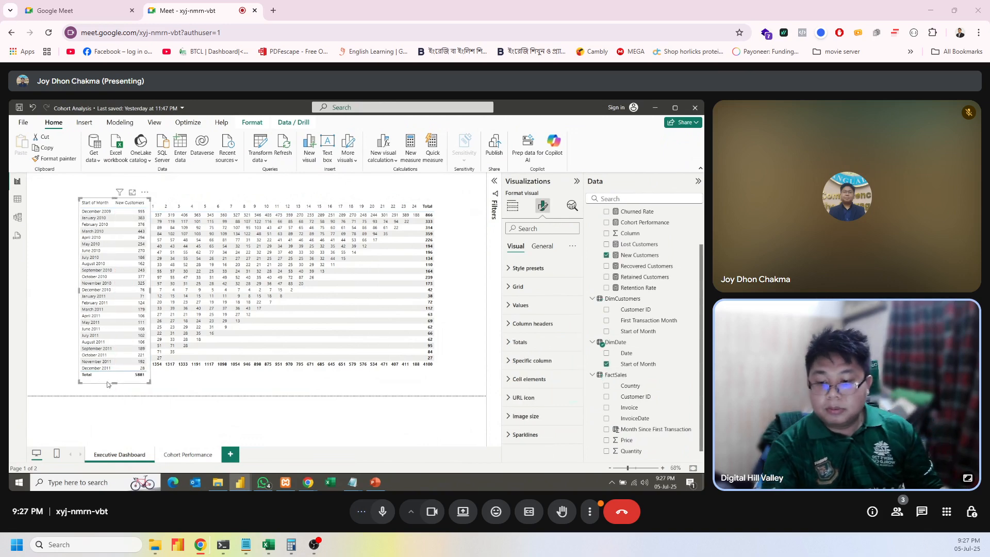
pyautogui.click(174, 377)
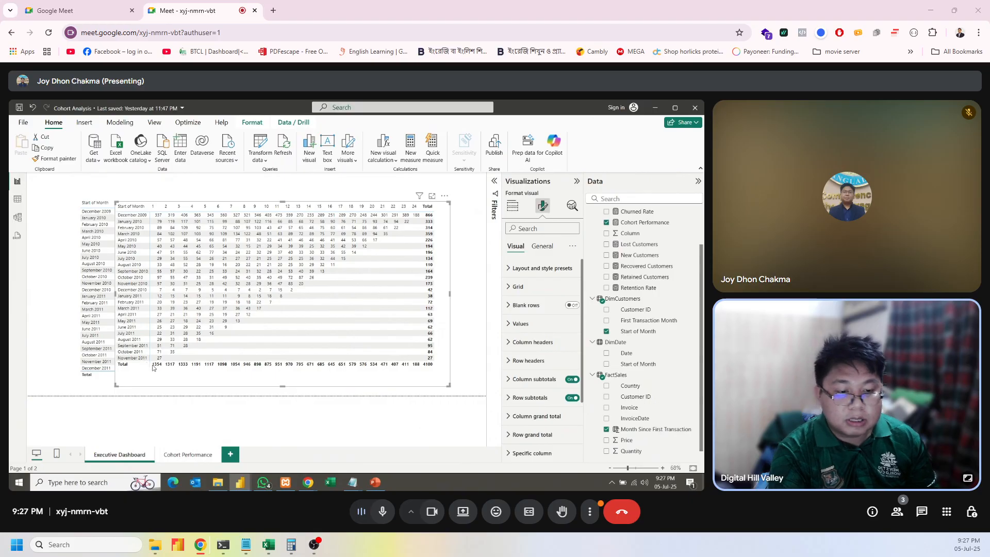
# Replace the New Customers table's DimDate Start of Month column with Start of Month from DimCustomers.
pyautogui.click(99, 382)
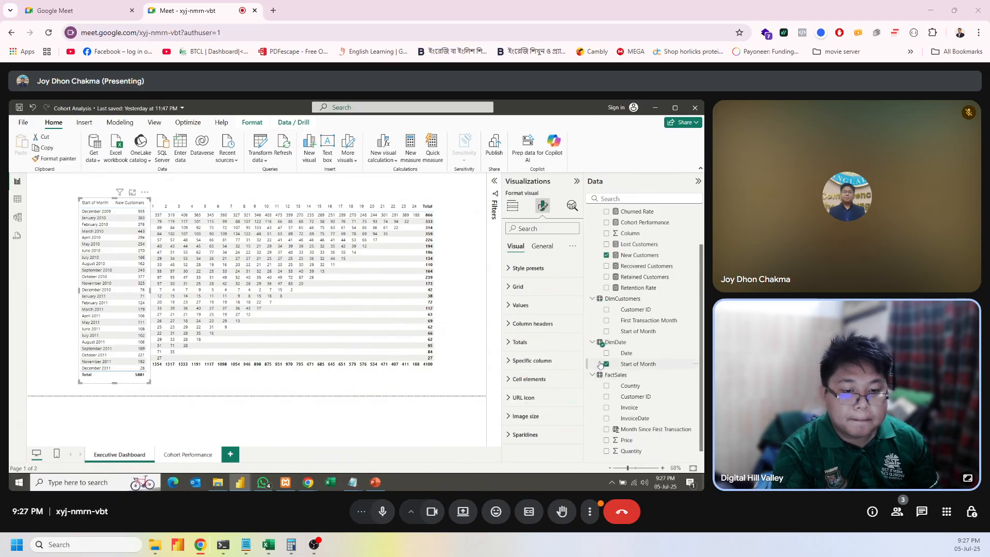
pyautogui.click(513, 206)
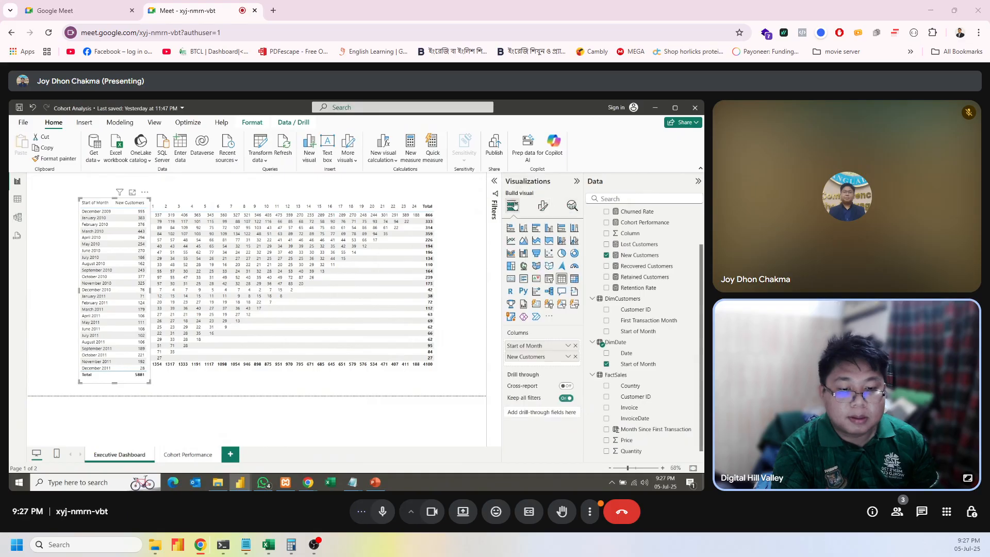
pyautogui.click(576, 346)
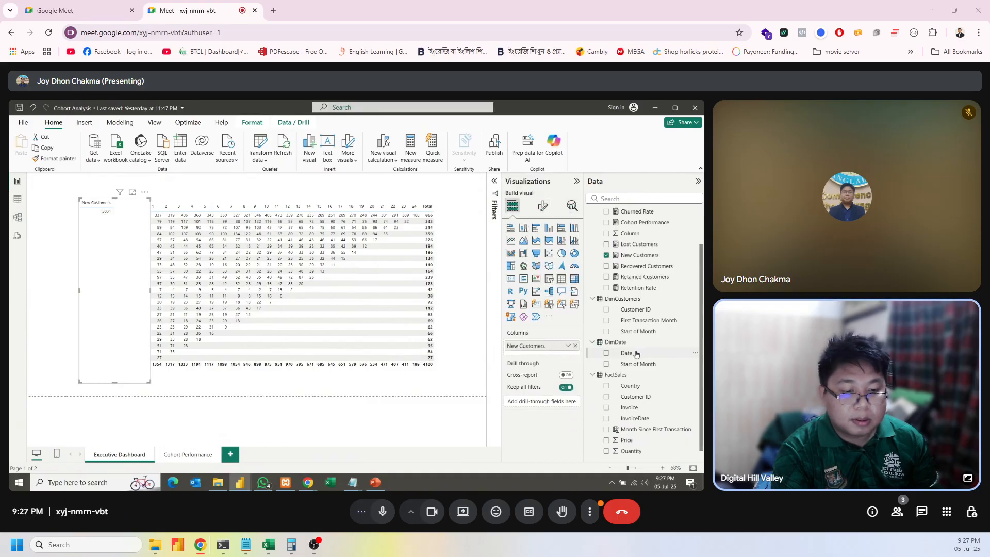
pyautogui.moveTo(645, 332); pyautogui.dragTo(555, 345)
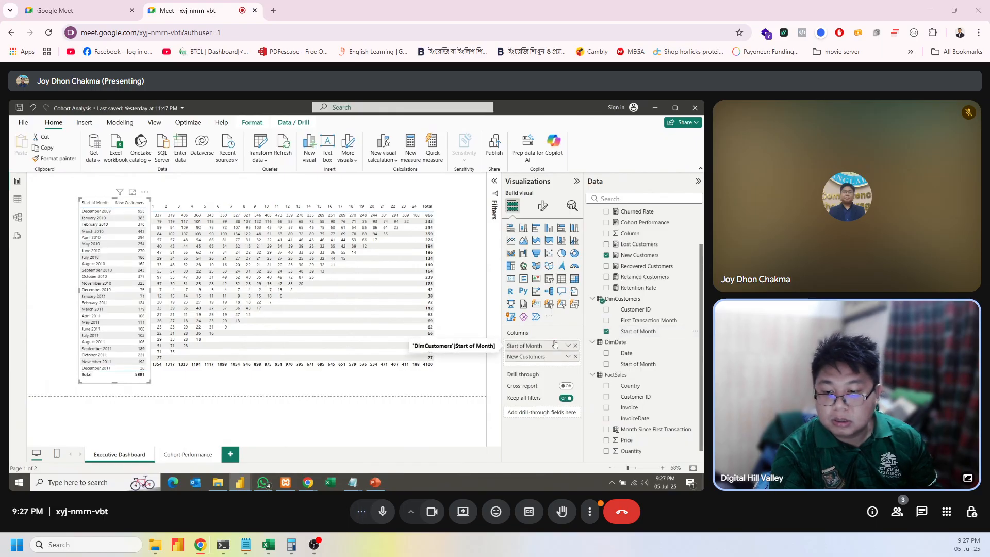
pyautogui.click(180, 380)
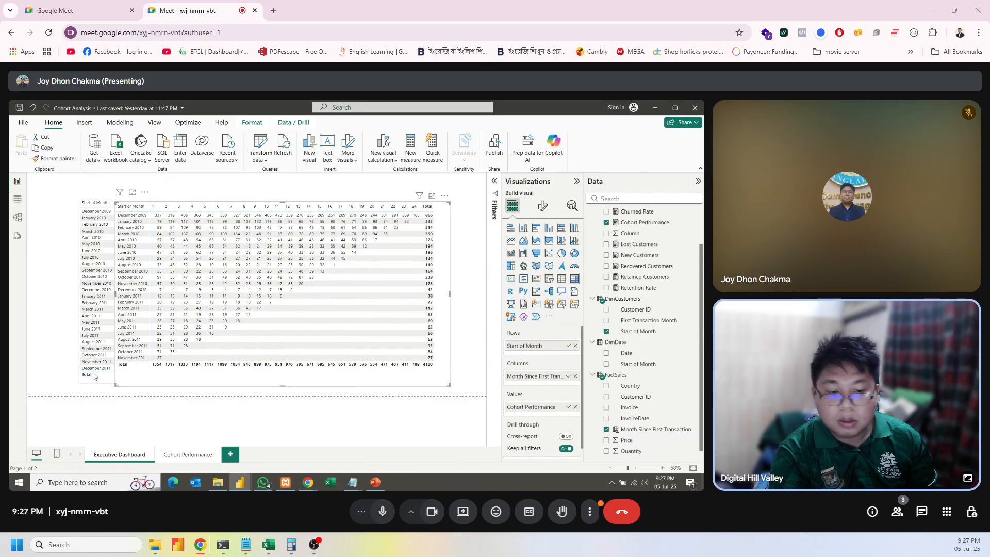
# Lower the New Customers table slightly so its header lines up with the cohort matrix header.
pyautogui.moveTo(94, 375)
pyautogui.mouseDown()
pyautogui.moveTo(75, 376)
pyautogui.moveTo(98, 386)
pyautogui.mouseUp()
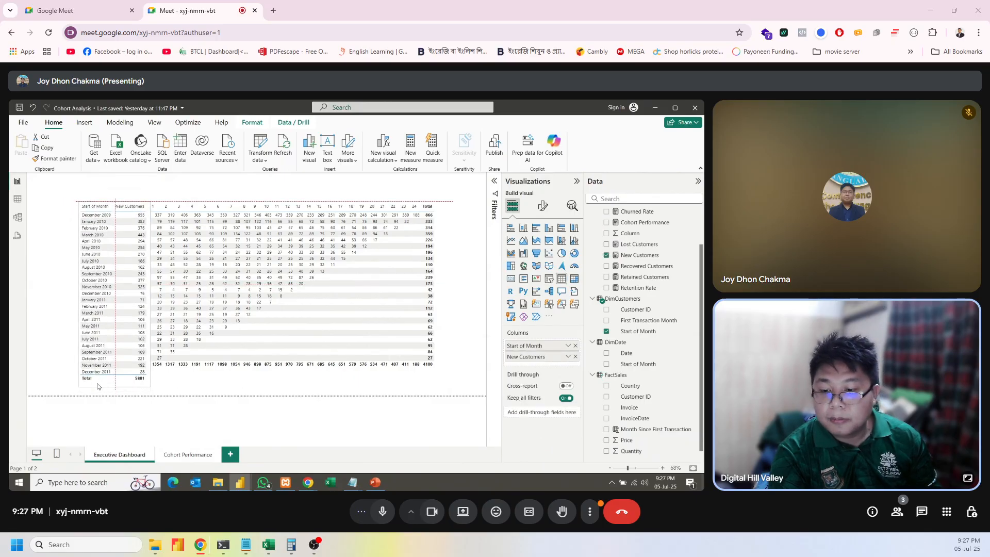
pyautogui.moveTo(98, 386); pyautogui.dragTo(98, 386)
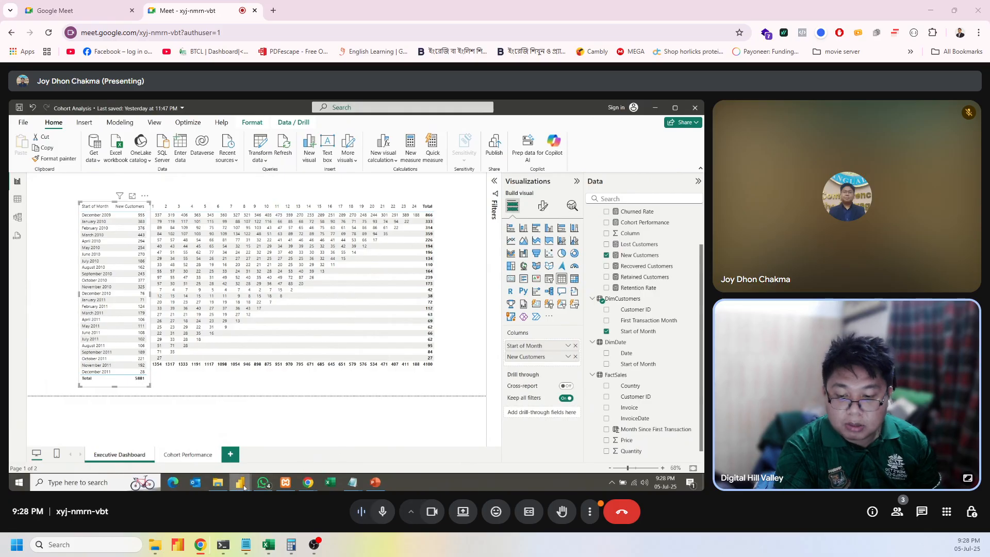
# Check the finished report's Cohort Analysis page for its New Customers table and matrix layout, and return to the working report.
pyautogui.moveTo(240, 482)
pyautogui.moveTo(305, 445)
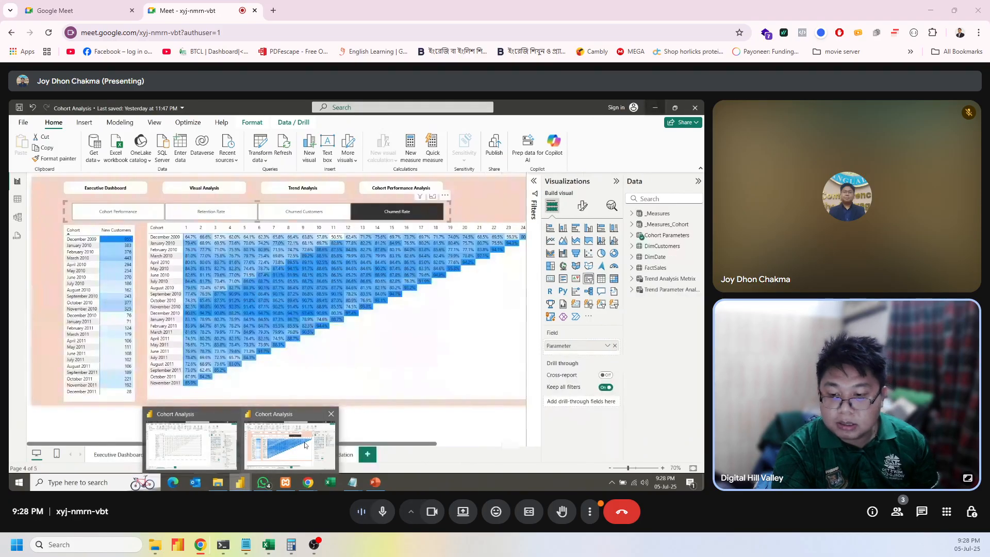
pyautogui.click(271, 433)
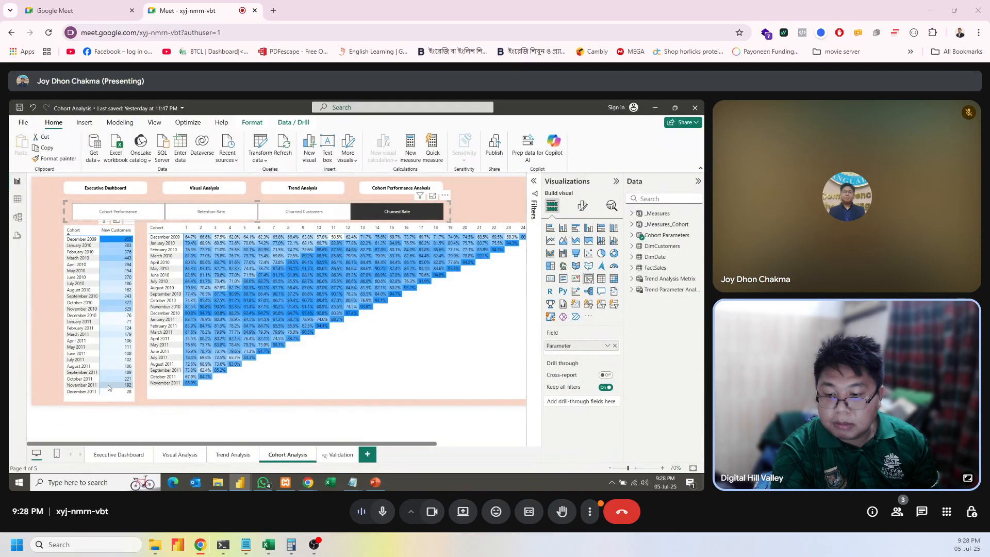
pyautogui.click(655, 108)
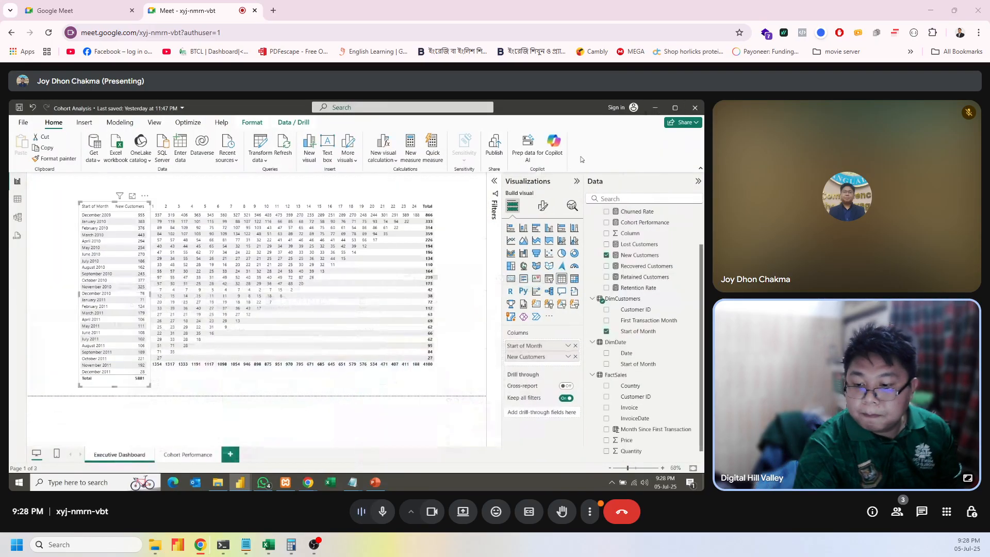
# Shift the cohort matrix slightly to the right, keeping it level with the New Customers table.
pyautogui.click(206, 376)
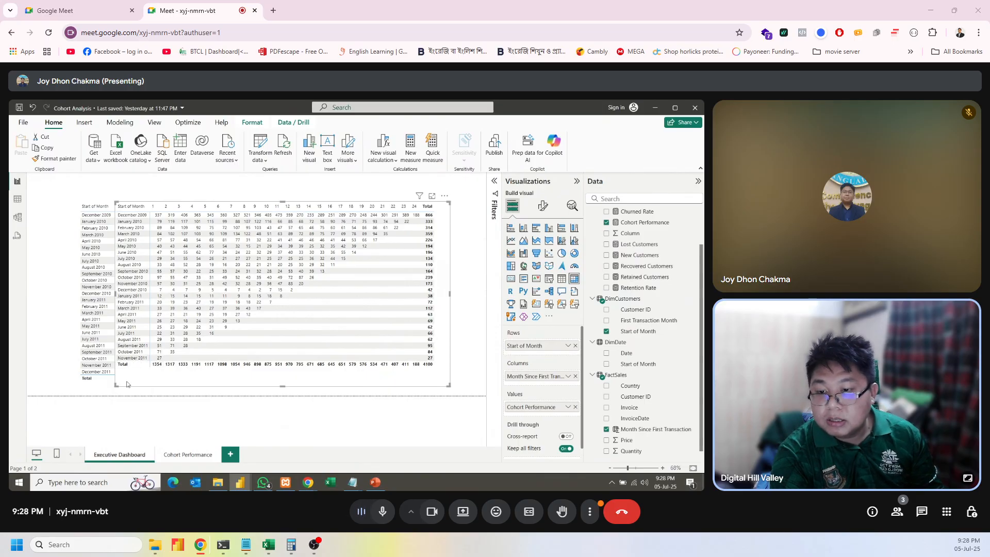
pyautogui.moveTo(198, 377); pyautogui.dragTo(209, 379)
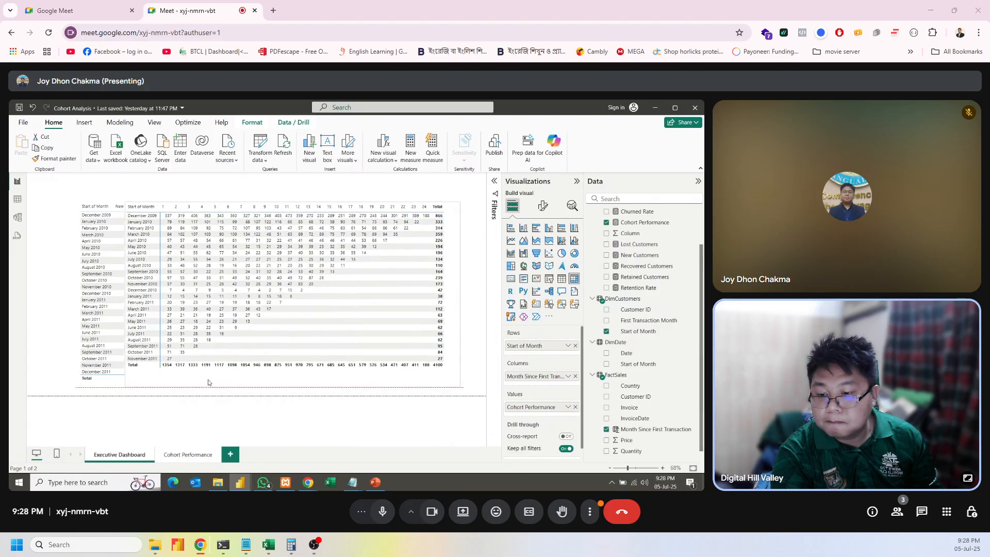
pyautogui.moveTo(208, 382); pyautogui.dragTo(208, 382)
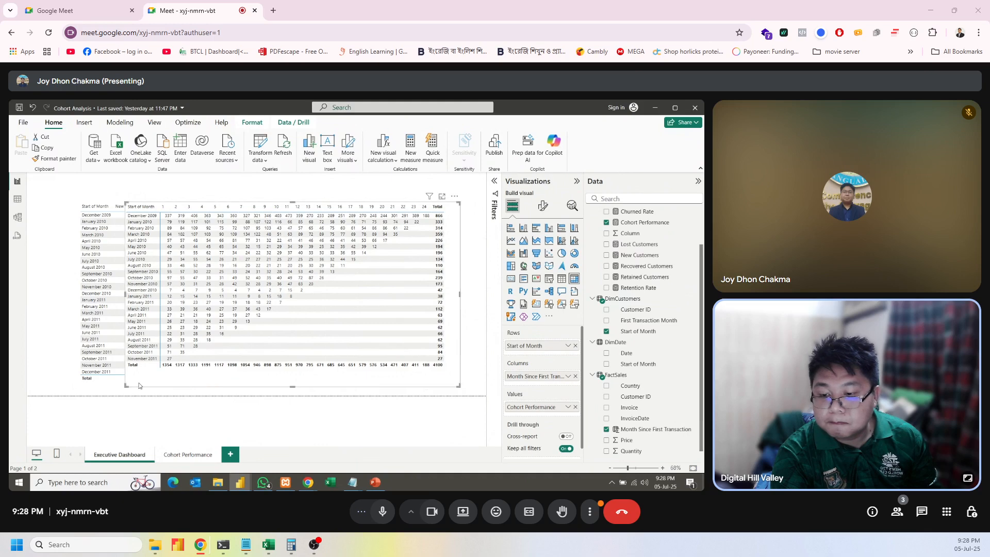
# Remove the Start of Month column from the New Customers table.
pyautogui.click(105, 386)
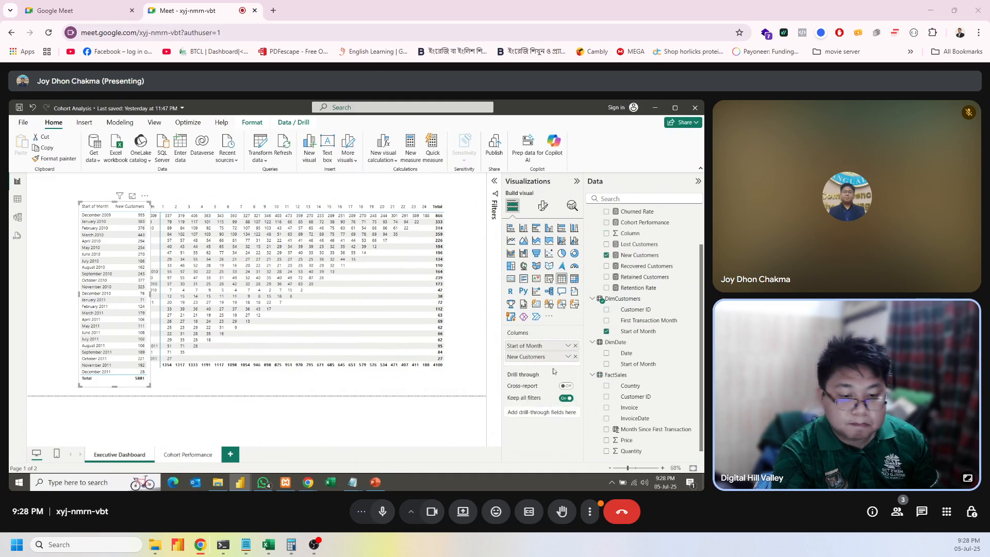
pyautogui.click(575, 346)
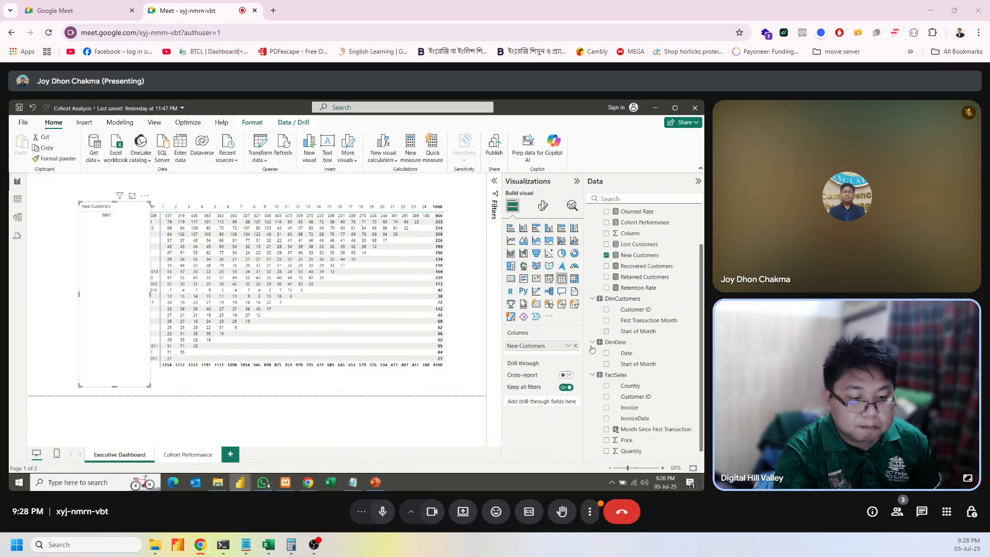
# Add Start of Month from DimDate to the New Customers table and shift the table slightly closer to the cohort matrix.
pyautogui.moveTo(638, 364); pyautogui.dragTo(553, 348)
pyautogui.click(126, 391)
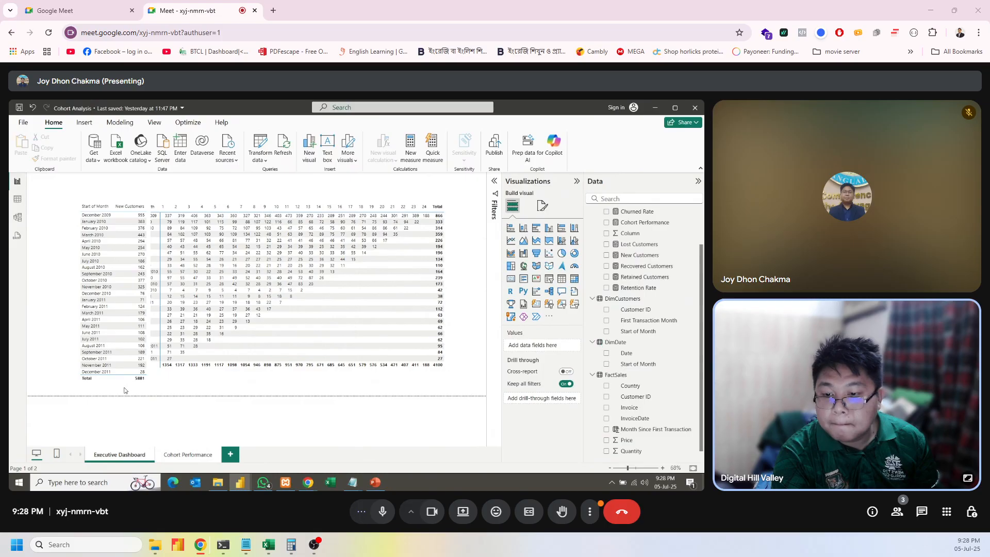
pyautogui.click(127, 385)
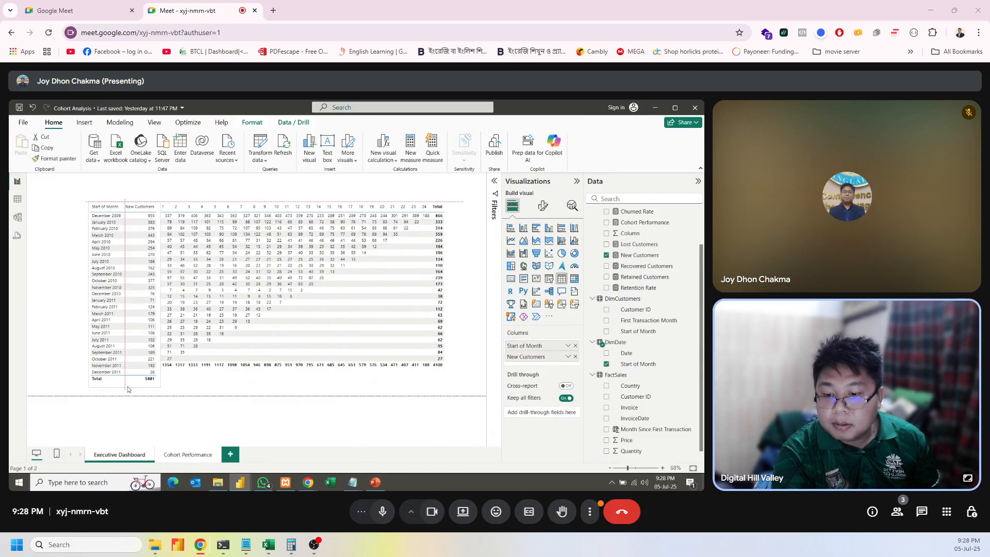
pyautogui.moveTo(128, 390)
pyautogui.mouseDown()
pyautogui.moveTo(84, 371)
pyautogui.moveTo(125, 384)
pyautogui.mouseUp()
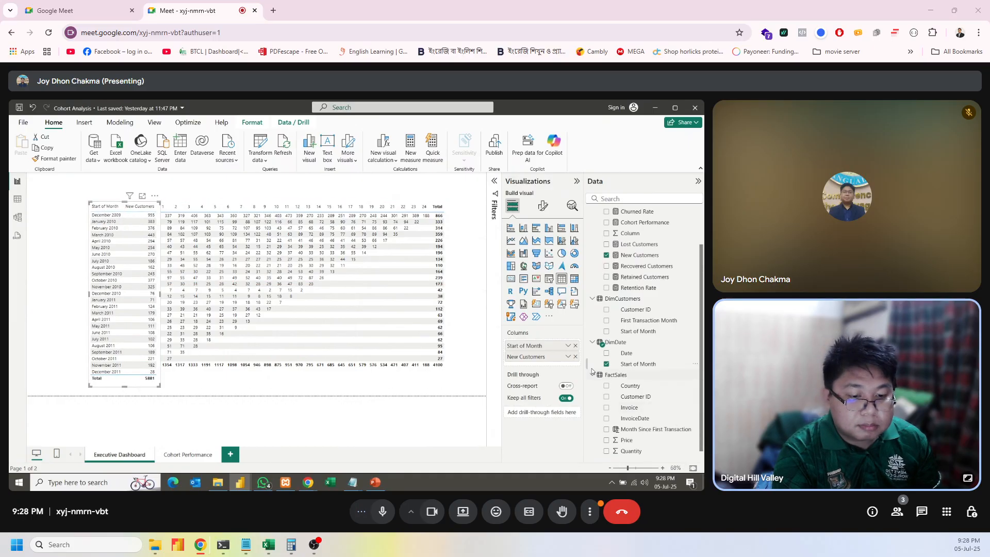
# Replace the DimDate month column in the New Customers table with Start of Month from DimCustomers, placed before New Customers.
pyautogui.click(576, 345)
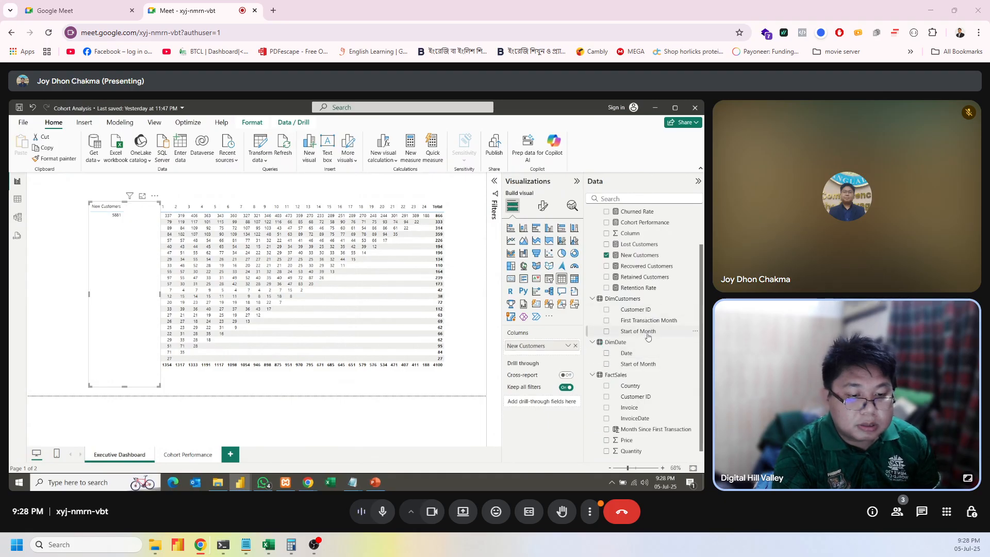
pyautogui.moveTo(644, 333); pyautogui.dragTo(547, 347)
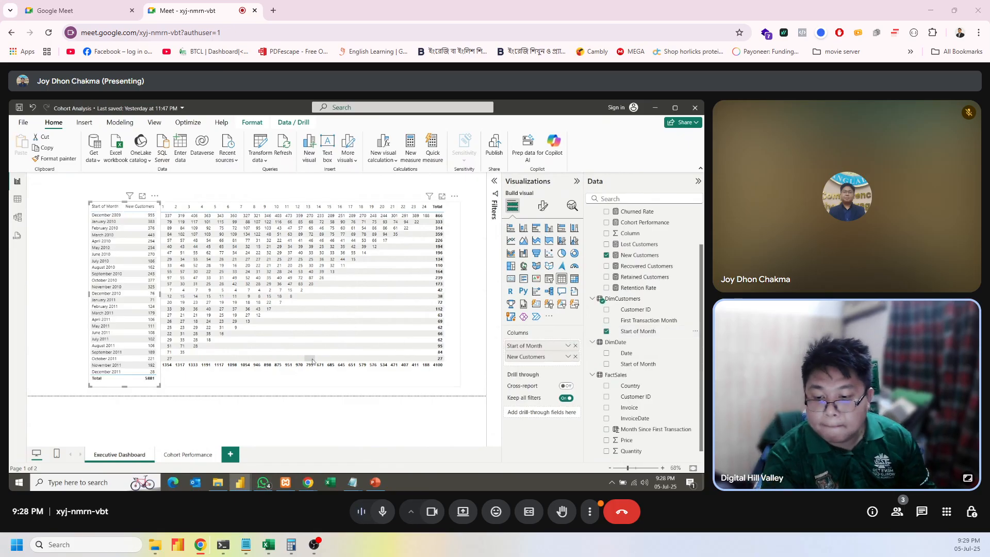
pyautogui.moveTo(139, 390); pyautogui.dragTo(141, 389)
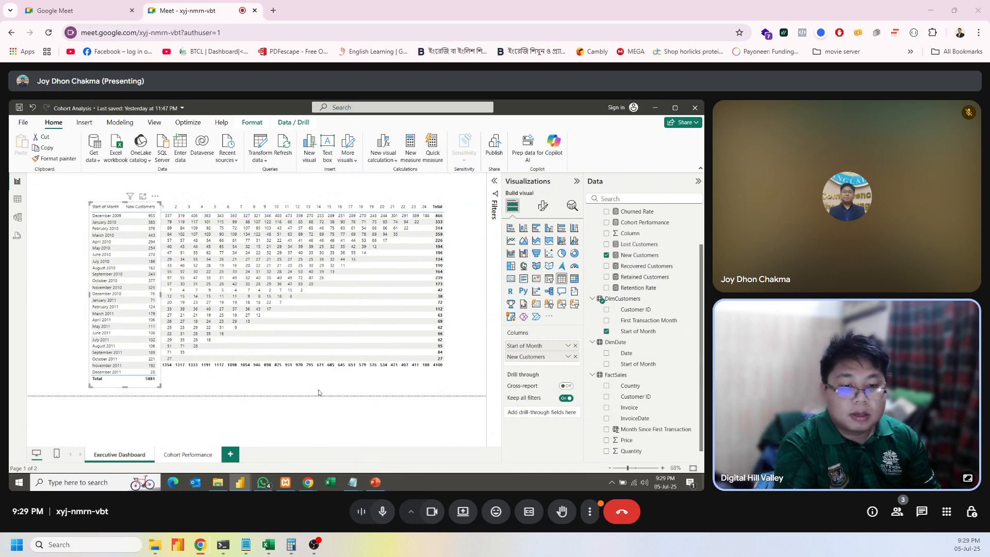
# Turn off the total row of the New Customers table.
pyautogui.click(542, 211)
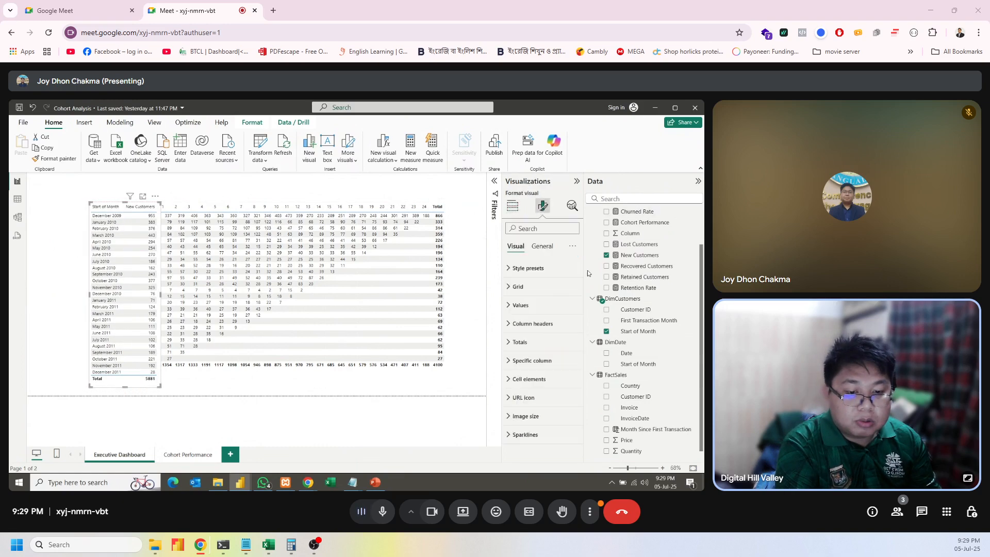
pyautogui.click(532, 310)
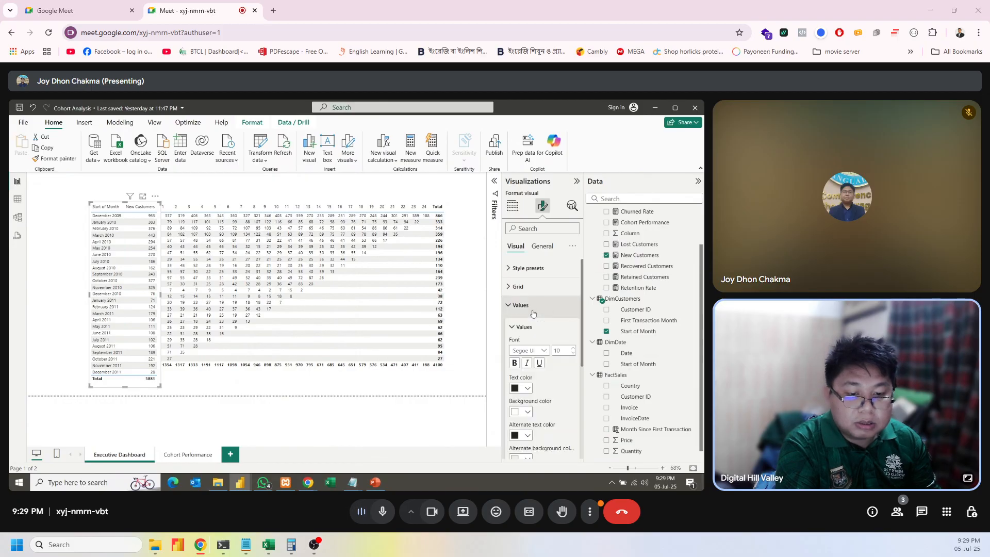
pyautogui.click(531, 307)
pyautogui.click(532, 343)
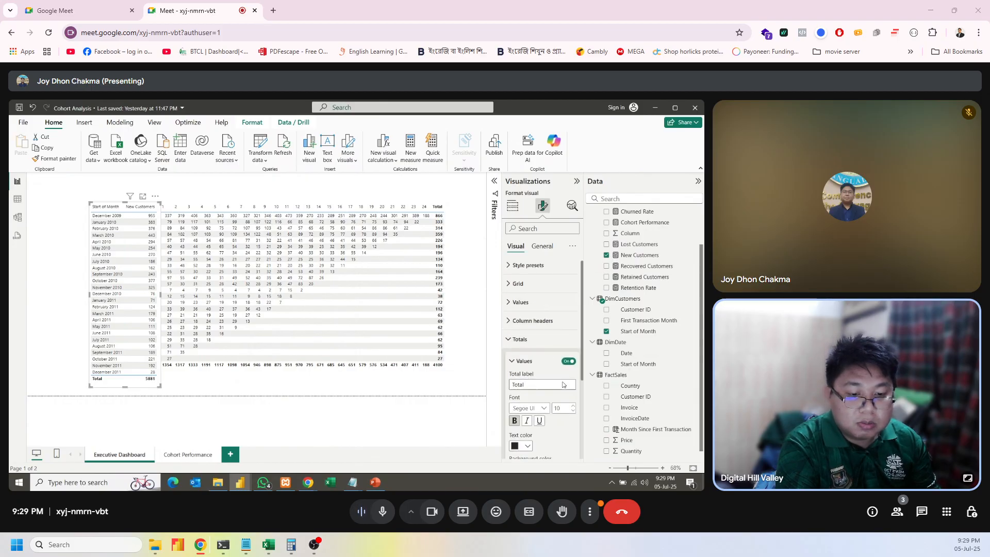
pyautogui.scroll(-1, 563, 382)
pyautogui.click(566, 321)
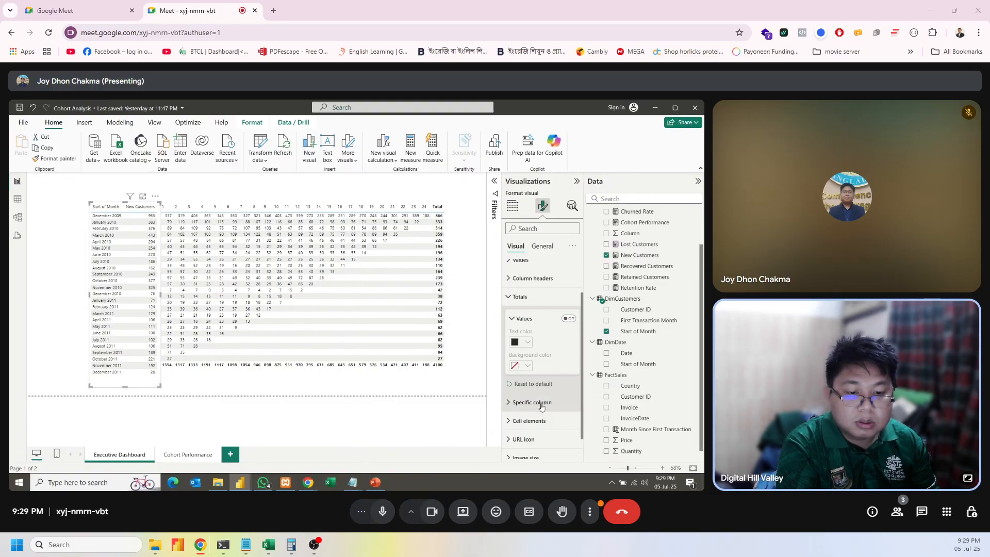
# Examine the New Customers table's formatting options for cell elements, URL icon, column headers and values.
pyautogui.scroll(1, 534, 392)
pyautogui.scroll(-2, 539, 361)
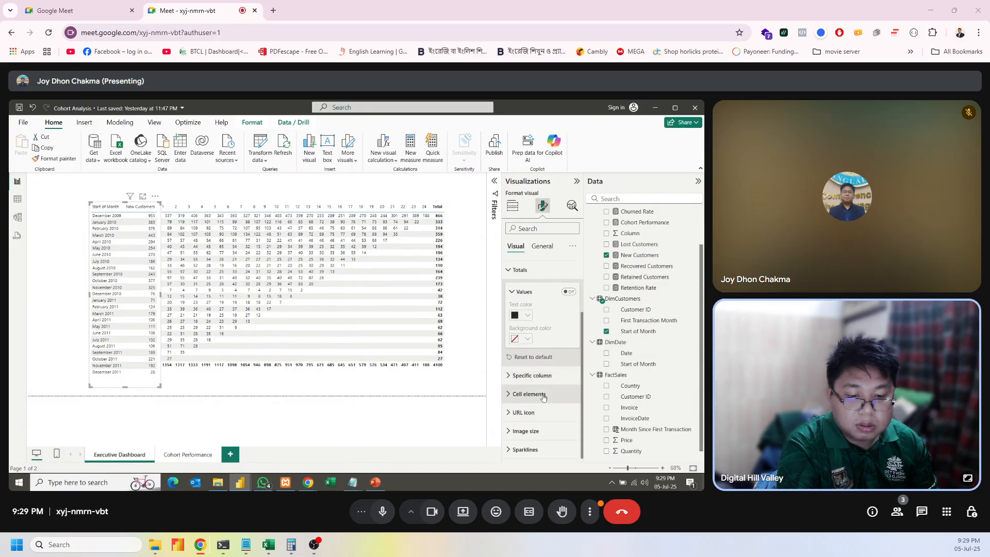
pyautogui.click(546, 399)
pyautogui.scroll(-4, 547, 410)
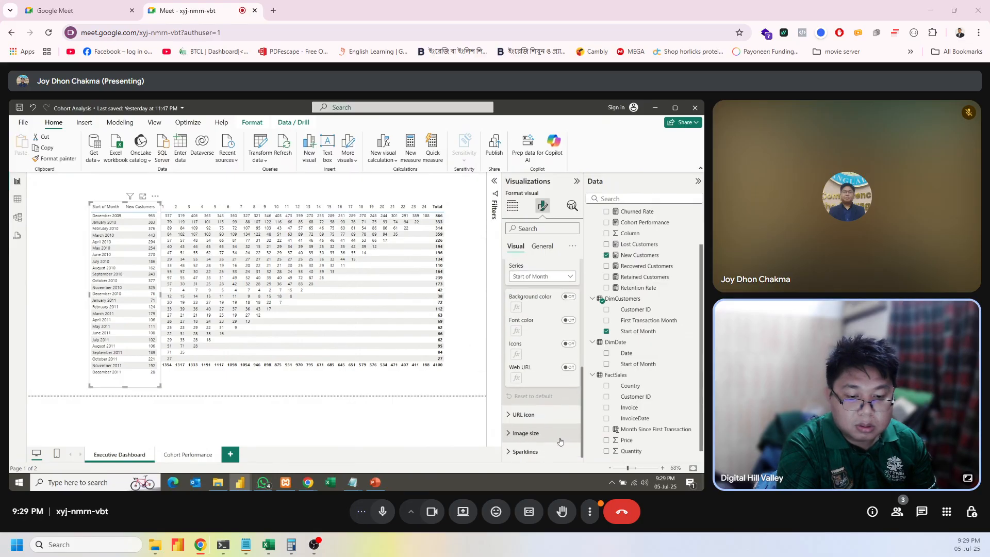
pyautogui.click(539, 413)
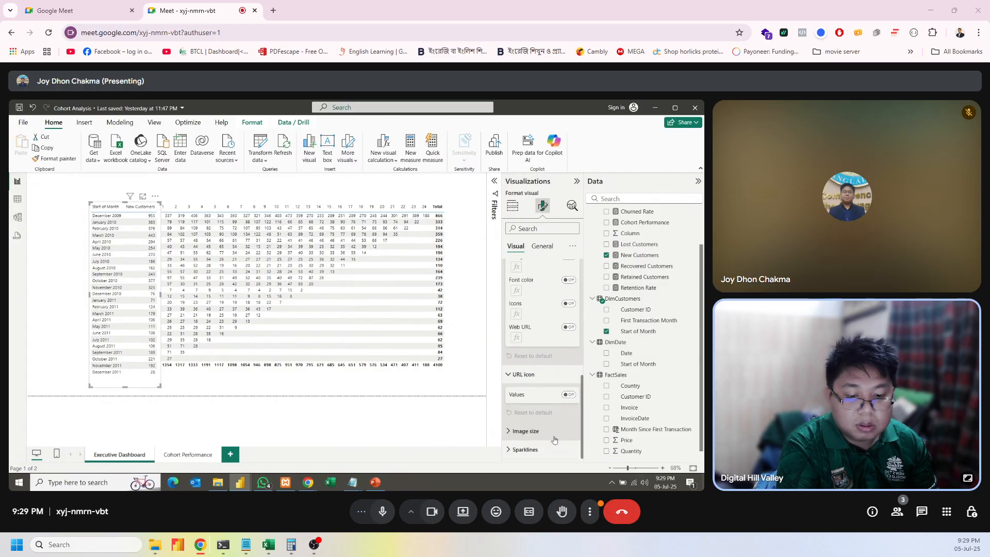
pyautogui.scroll(6, 547, 413)
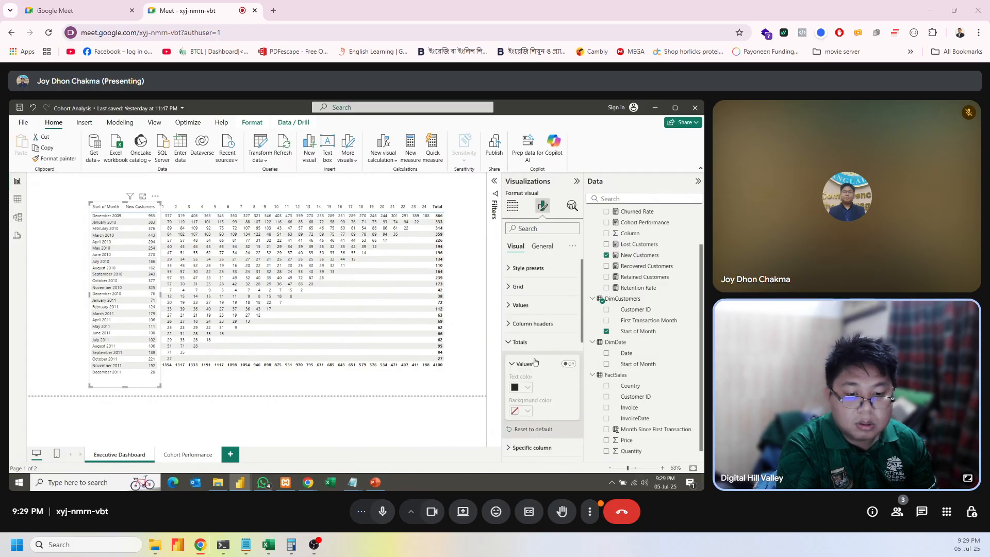
pyautogui.click(521, 323)
pyautogui.scroll(-3, 558, 432)
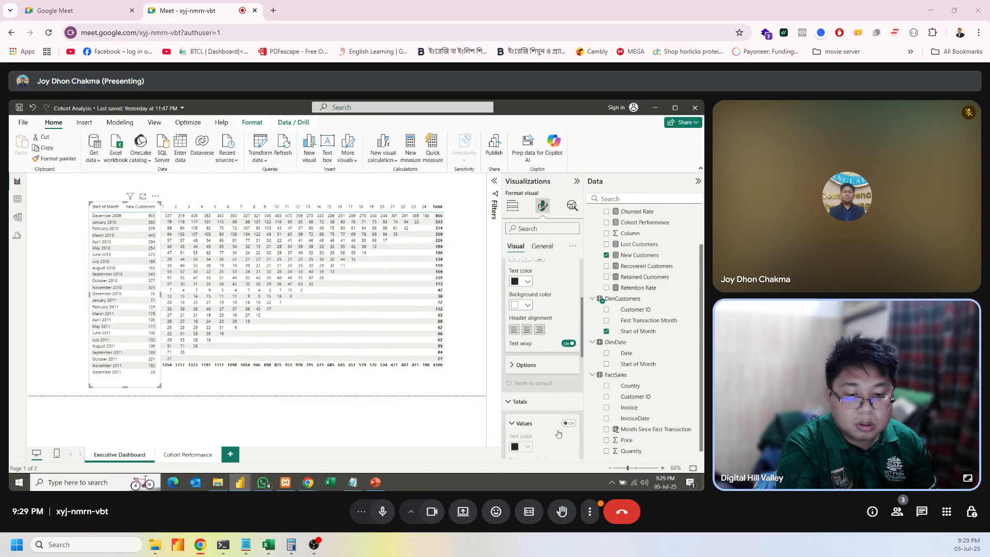
pyautogui.scroll(3, 558, 432)
pyautogui.scroll(-3, 559, 430)
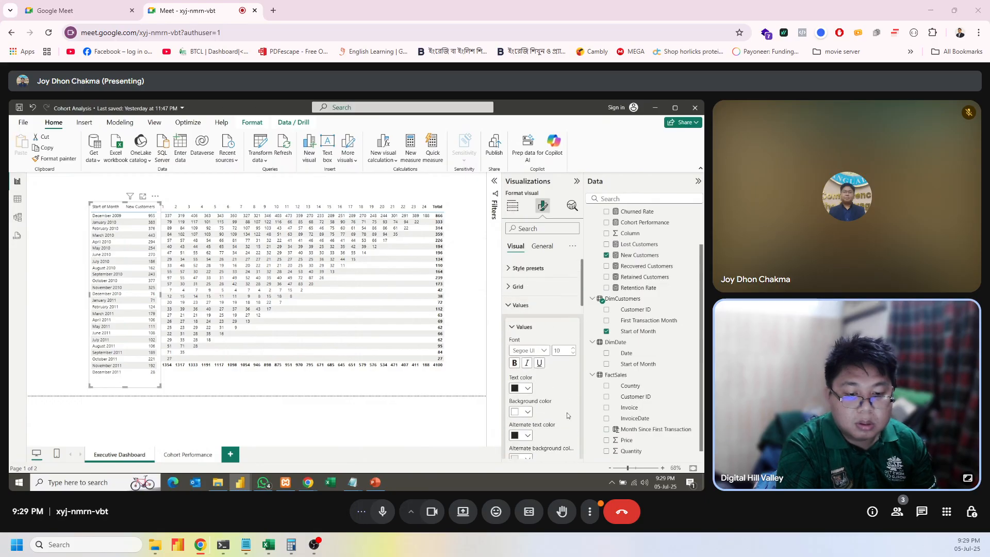
pyautogui.scroll(2, 569, 419)
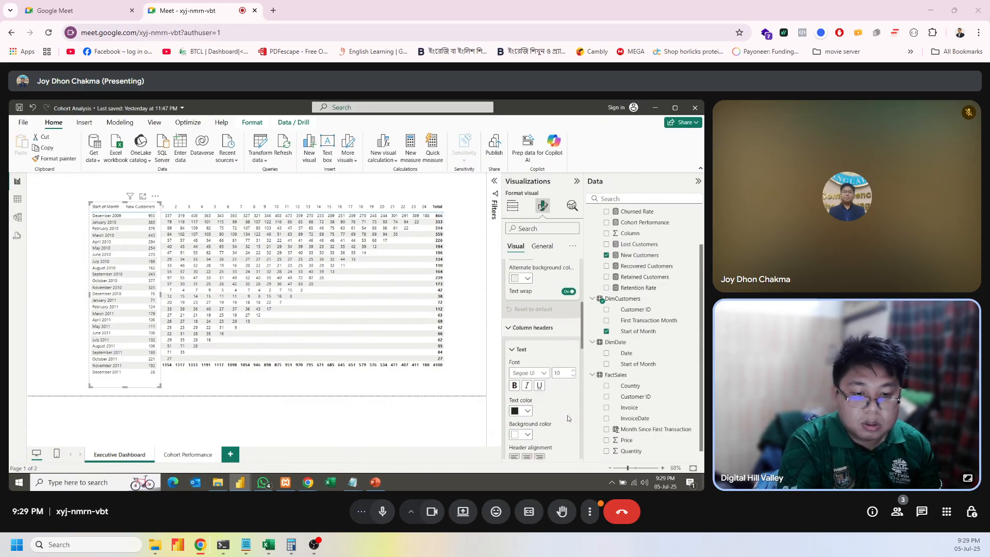
# Switch the New Customers table's header icons off and back on.
pyautogui.click(542, 247)
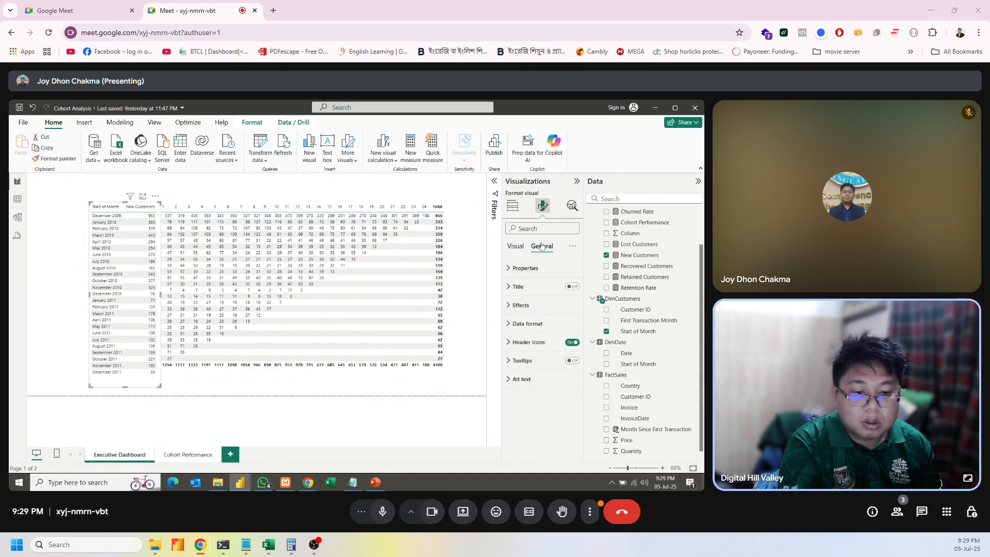
pyautogui.click(573, 343)
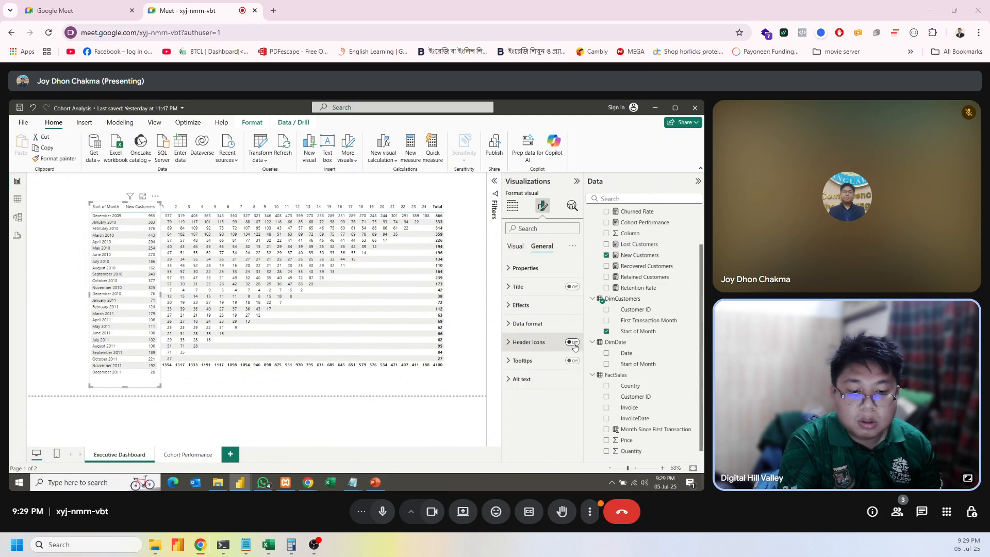
pyautogui.click(574, 344)
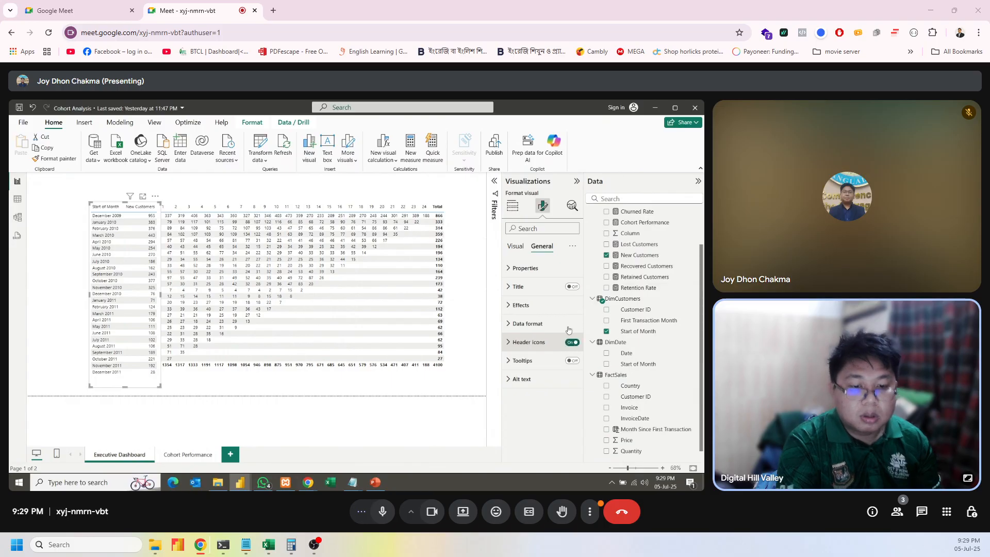
pyautogui.click(516, 246)
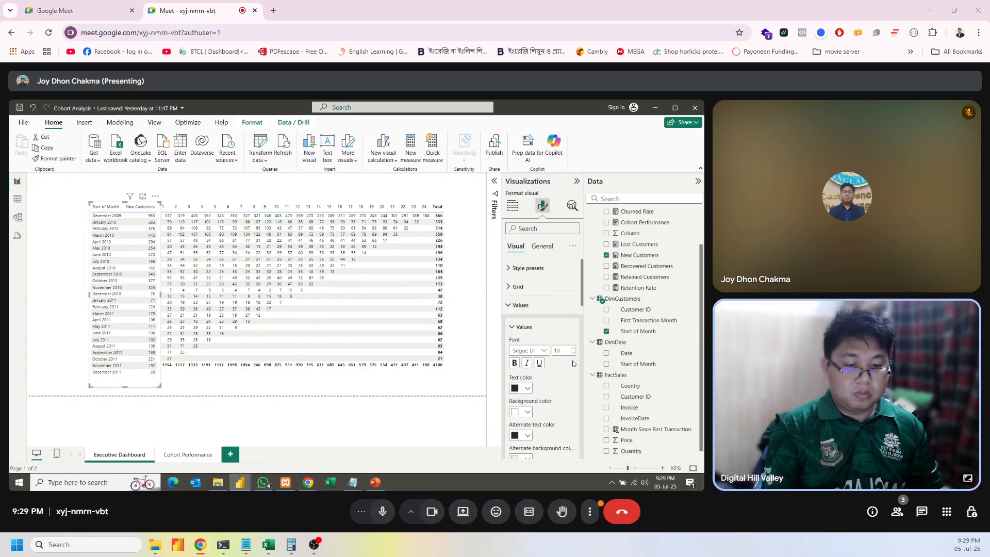
# Switch the New Customers table's total row on and off again.
pyautogui.click(534, 305)
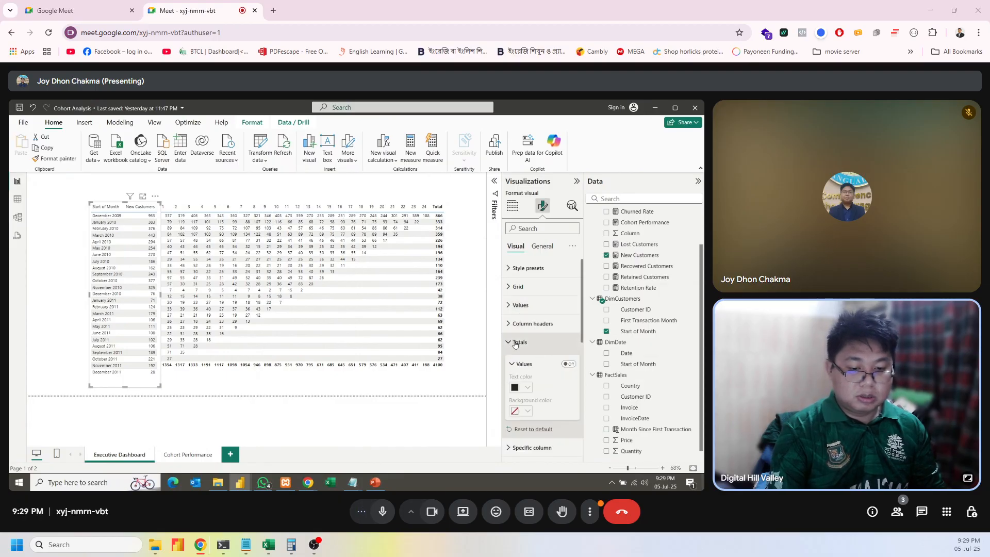
pyautogui.click(569, 364)
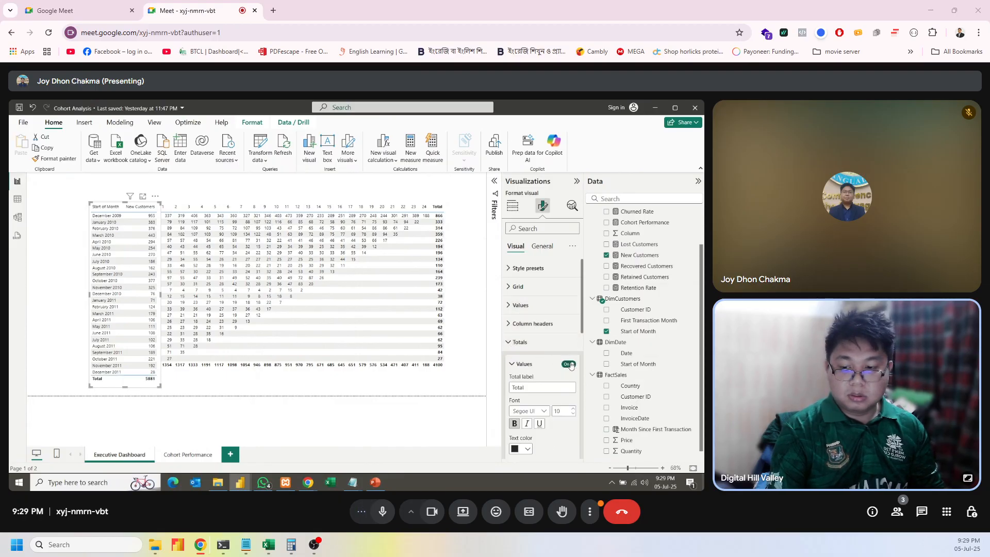
pyautogui.click(570, 364)
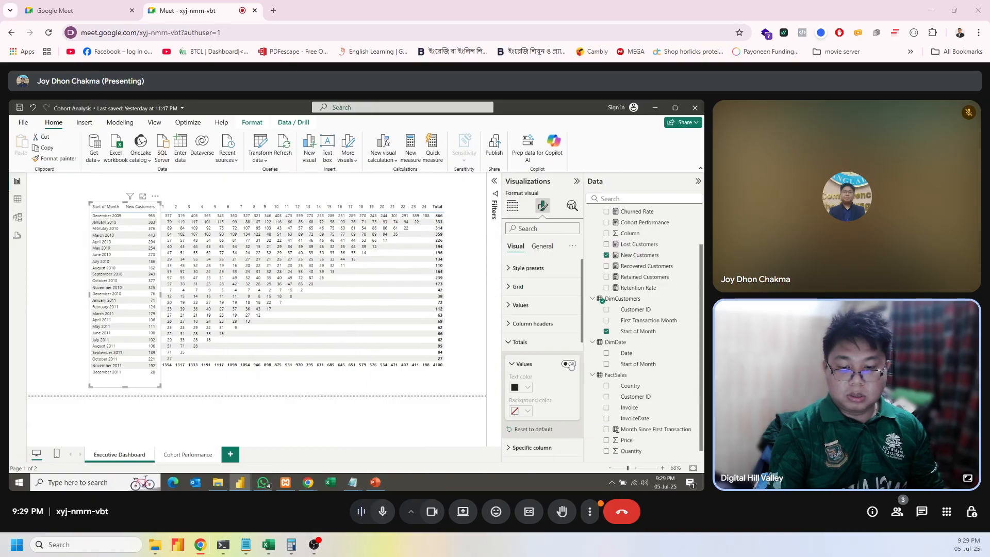
# Turn off both the row subtotals and the column subtotals of the cohort matrix.
pyautogui.click(353, 384)
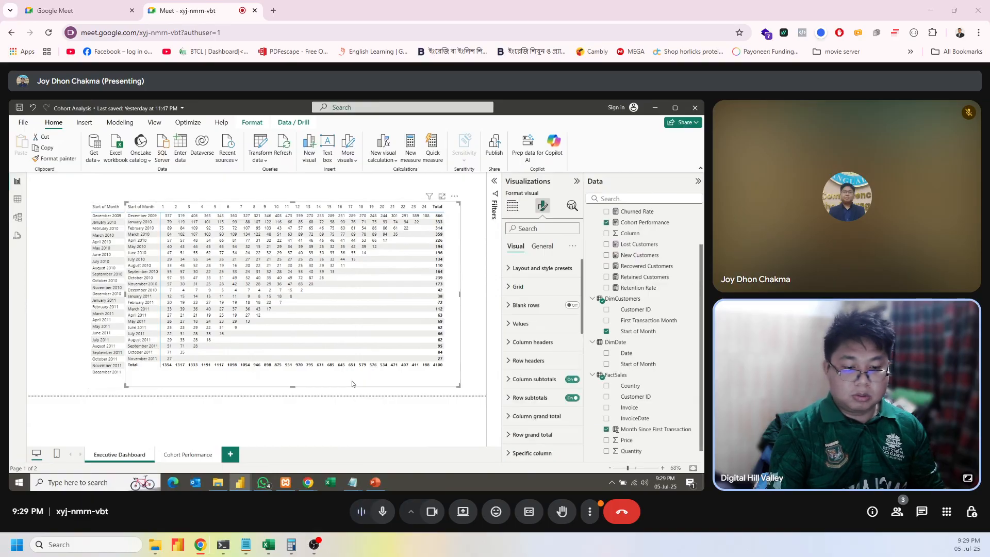
pyautogui.click(573, 399)
pyautogui.click(574, 380)
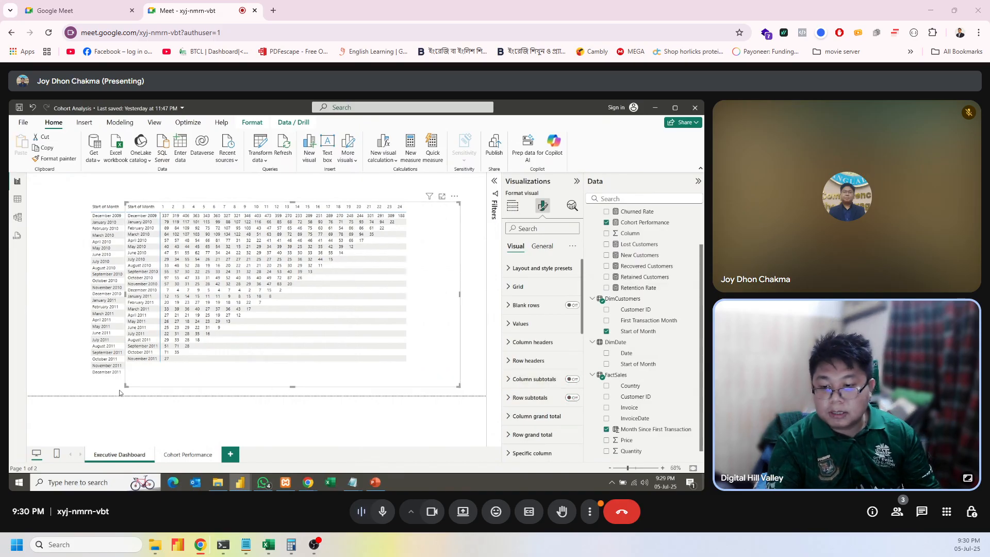
# Widen the cohort matrix by extending its right edge toward the page border.
pyautogui.click(108, 382)
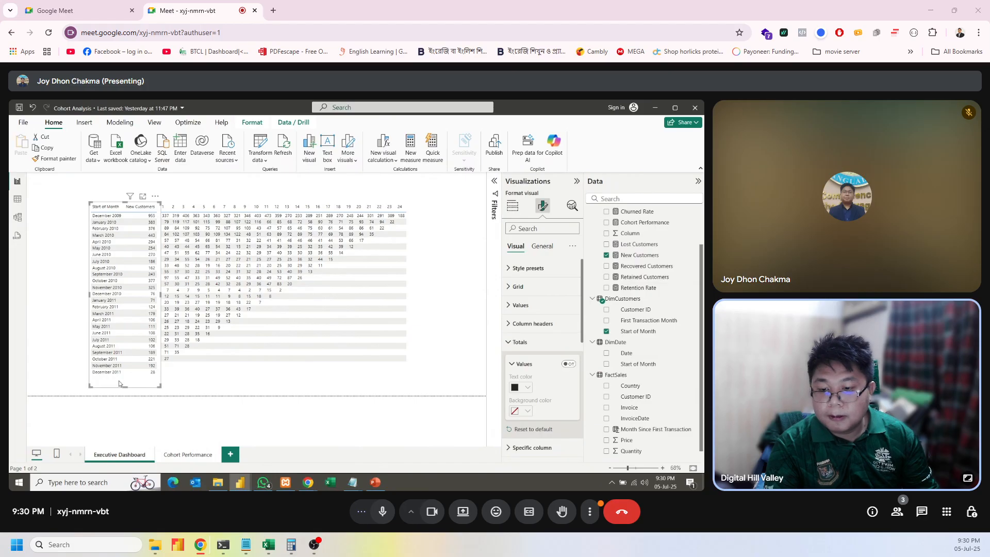
pyautogui.moveTo(118, 382); pyautogui.dragTo(116, 382)
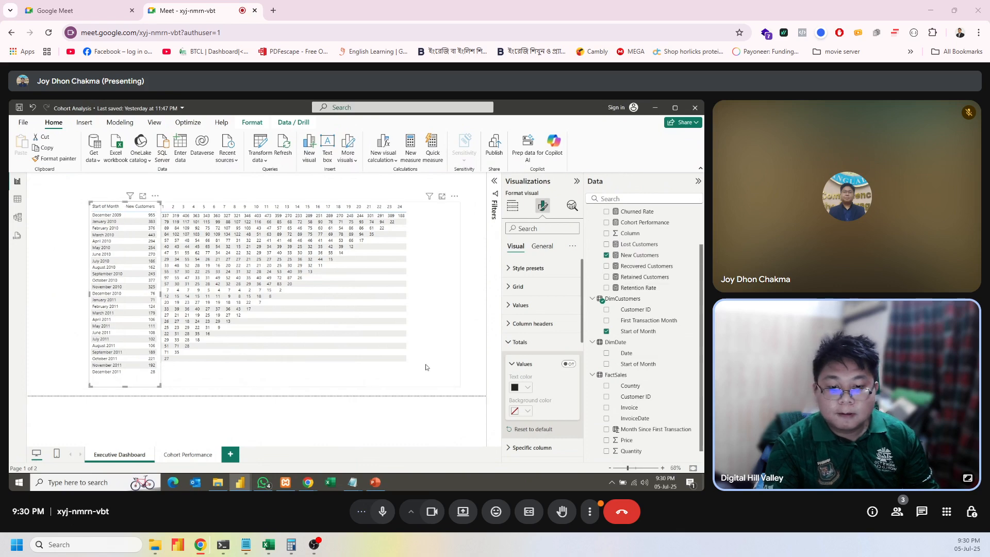
pyautogui.click(407, 366)
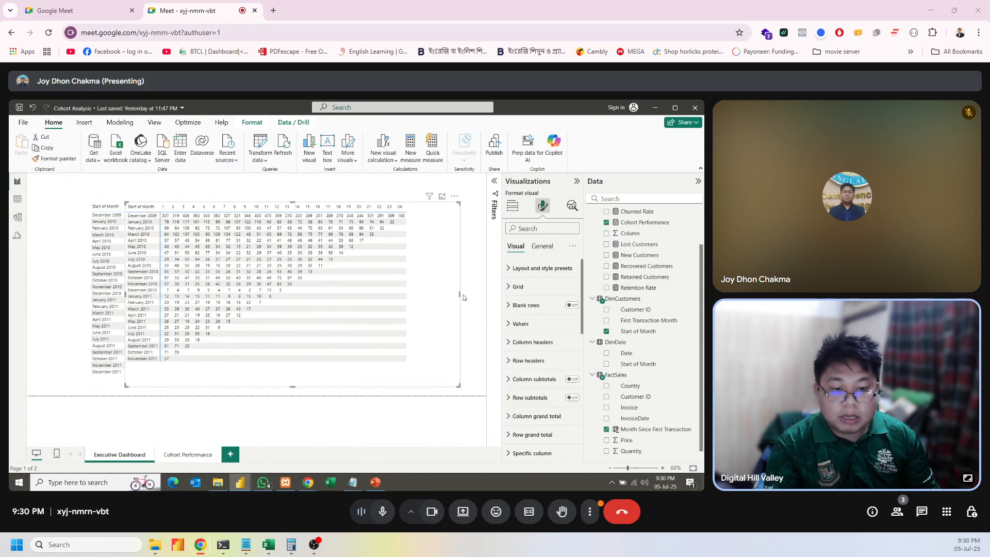
pyautogui.moveTo(460, 293); pyautogui.dragTo(478, 303)
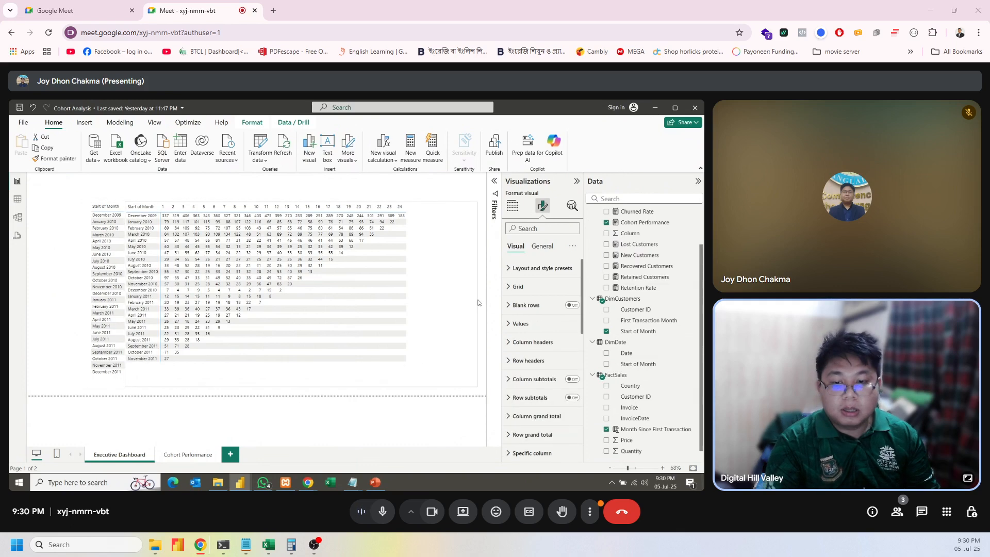
# Select the New Customers table and display the list of the page's visuals in layer order.
pyautogui.click(103, 383)
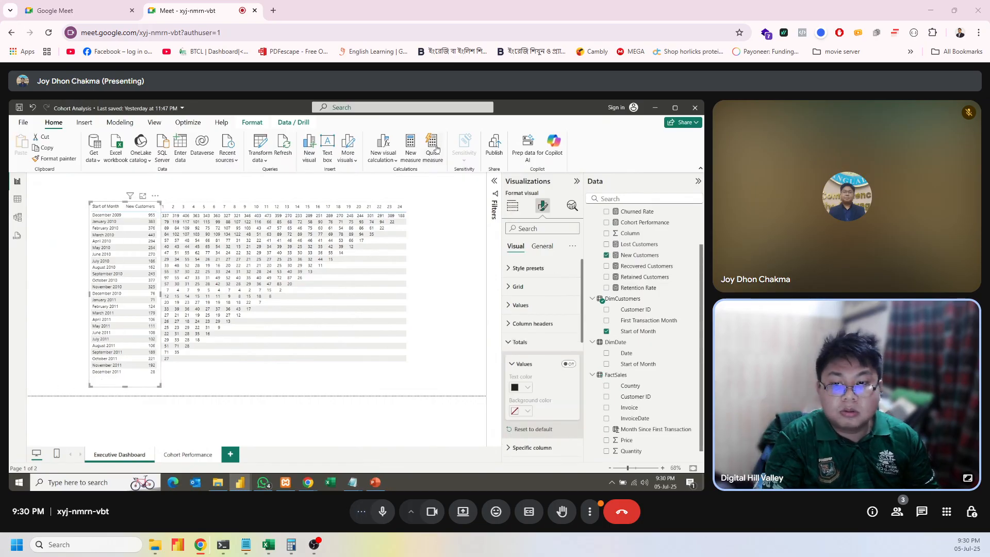
pyautogui.click(295, 124)
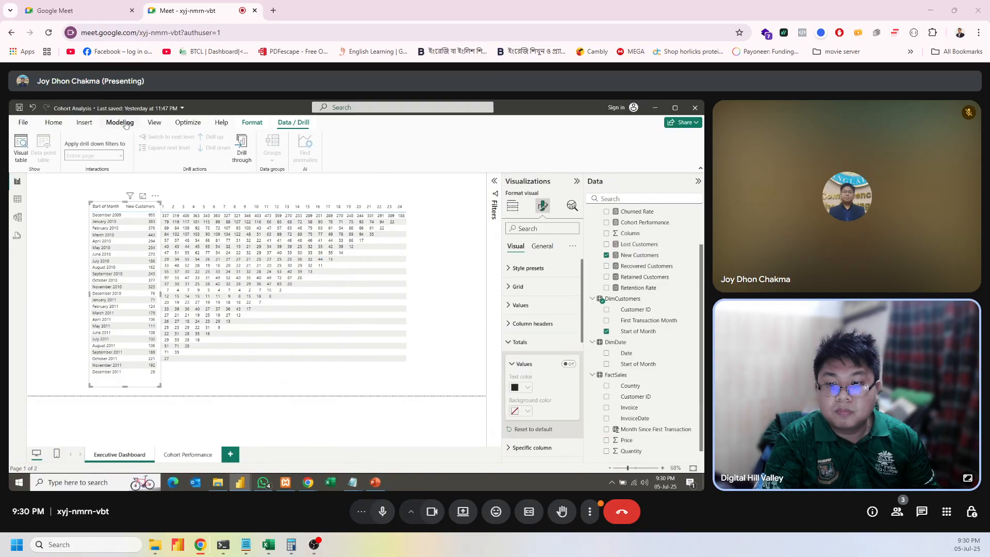
pyautogui.click(154, 124)
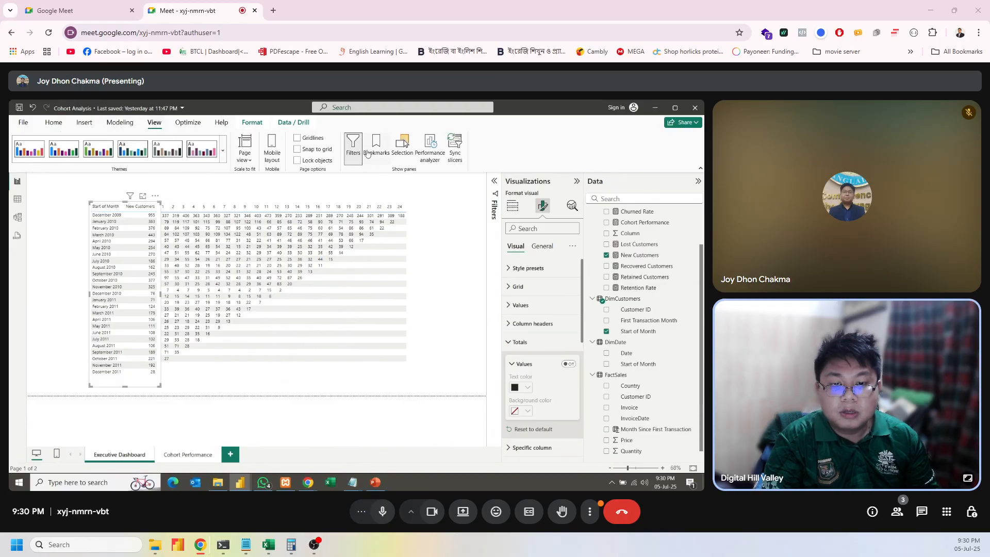
pyautogui.click(405, 151)
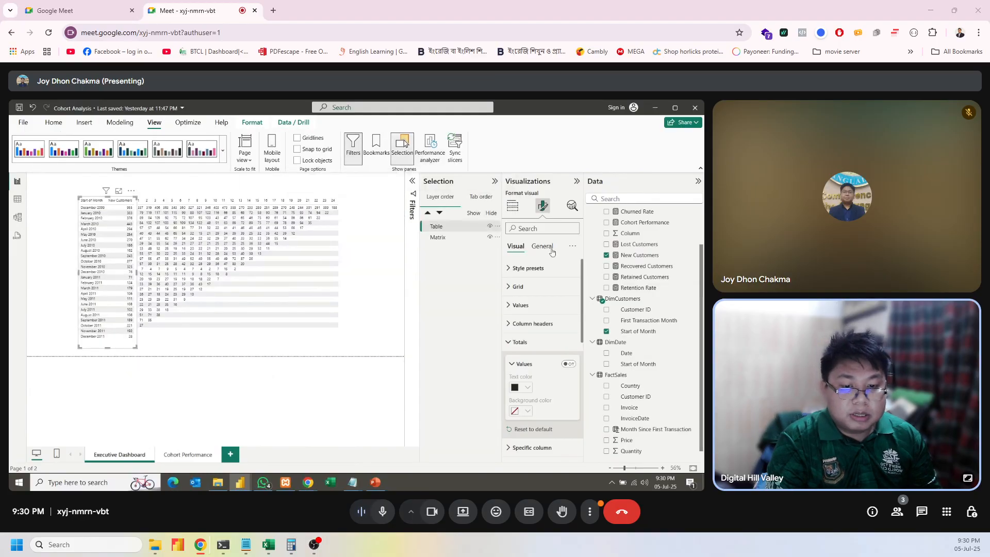
# Group the New Customers table and the cohort matrix so they form a single object.
pyautogui.click(455, 238)
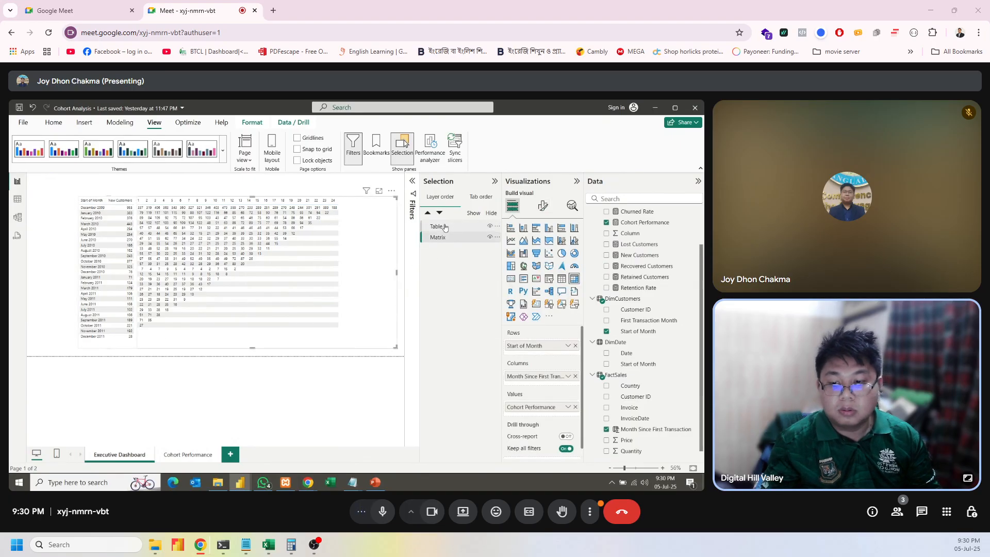
pyautogui.click(447, 229)
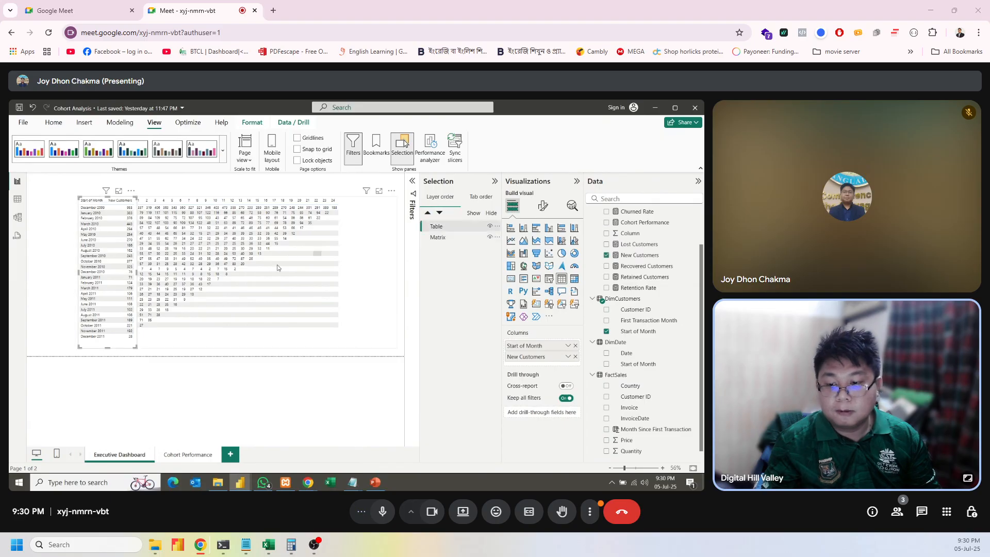
pyautogui.click(192, 344)
pyautogui.rightClick(191, 344)
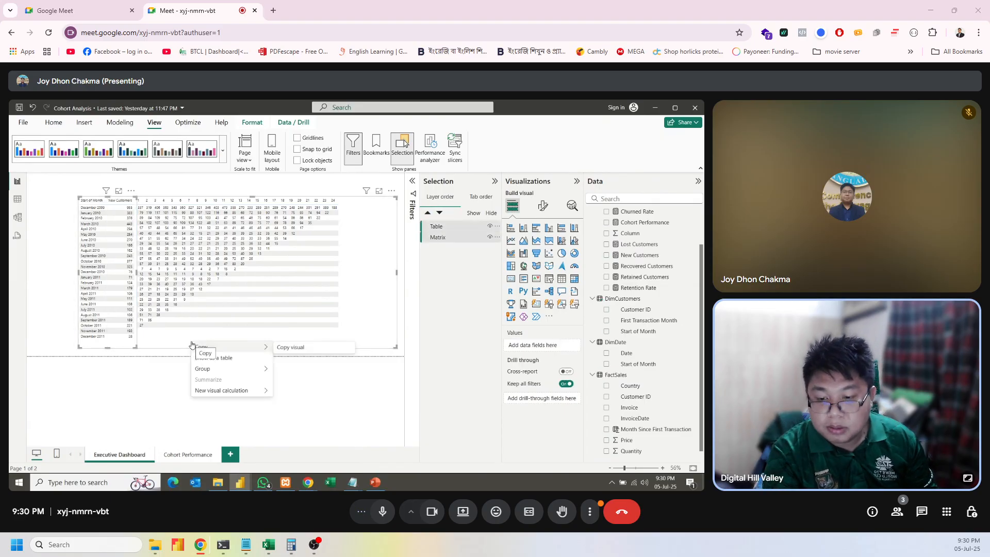
pyautogui.moveTo(224, 371)
pyautogui.click(284, 370)
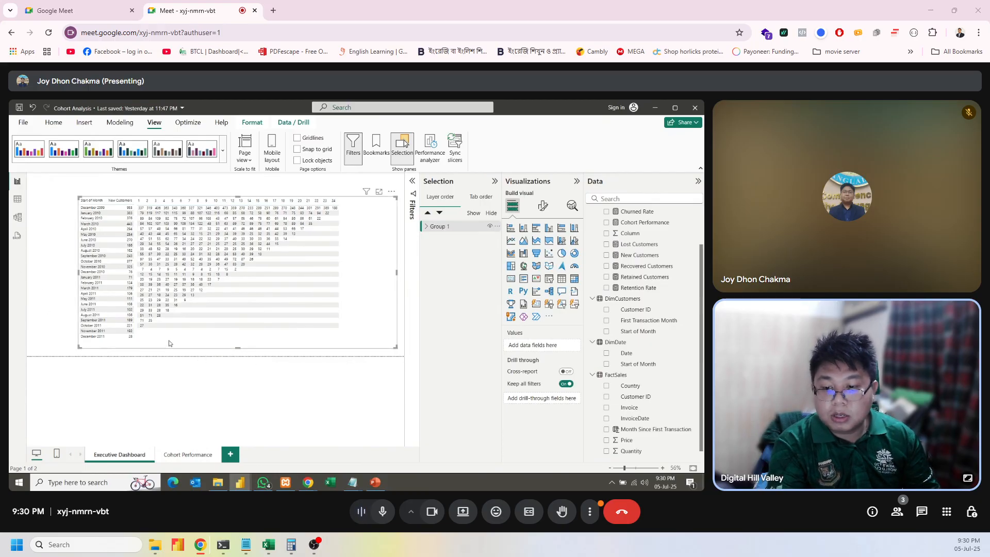
# Move the grouped visuals toward the page's upper-left corner and collapse the Selection pane.
pyautogui.moveTo(168, 341); pyautogui.dragTo(144, 336)
pyautogui.click(140, 318)
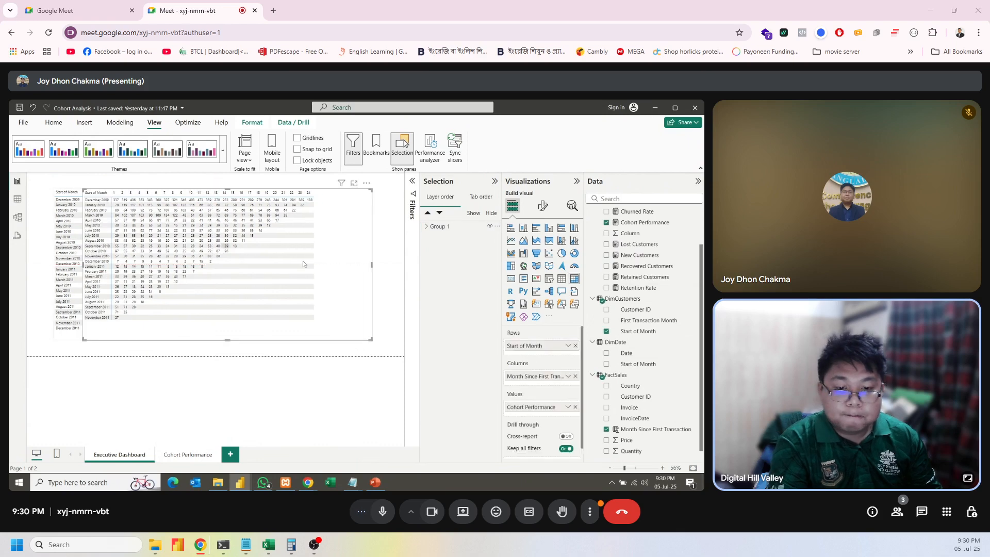
pyautogui.click(399, 347)
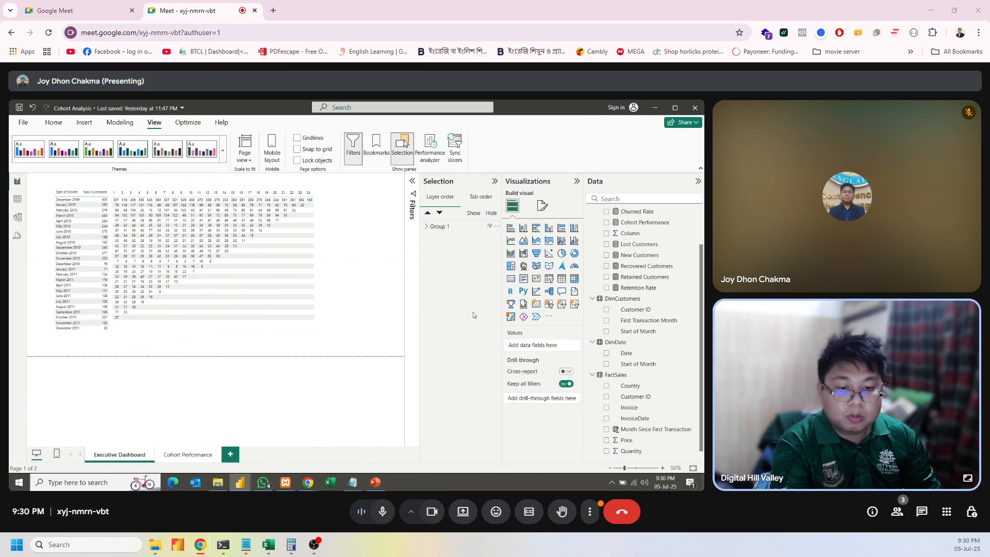
pyautogui.click(495, 181)
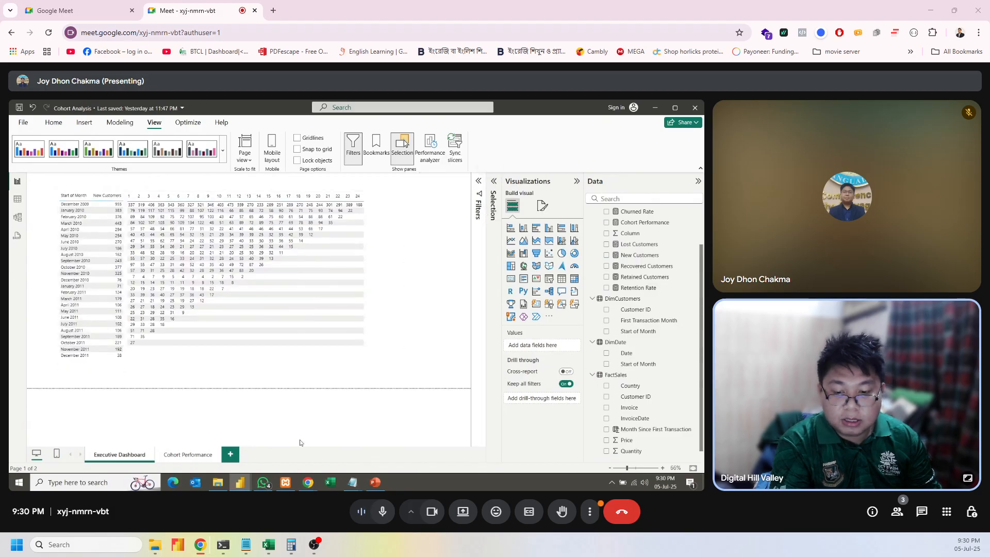
# Switch to the finished Cohort Analysis report and check which DimDate field its cohort matrix uses.
pyautogui.moveTo(240, 484)
pyautogui.click(287, 446)
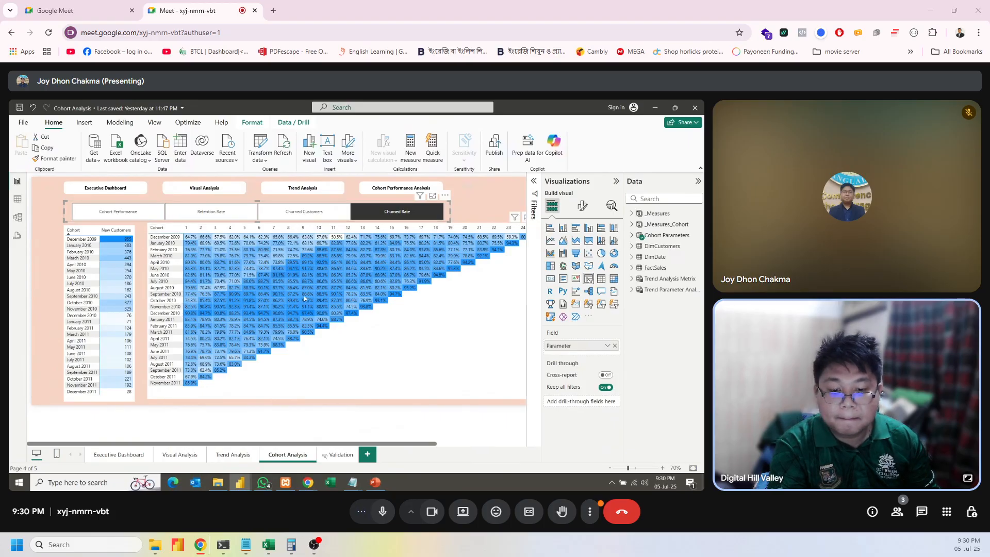
pyautogui.click(399, 364)
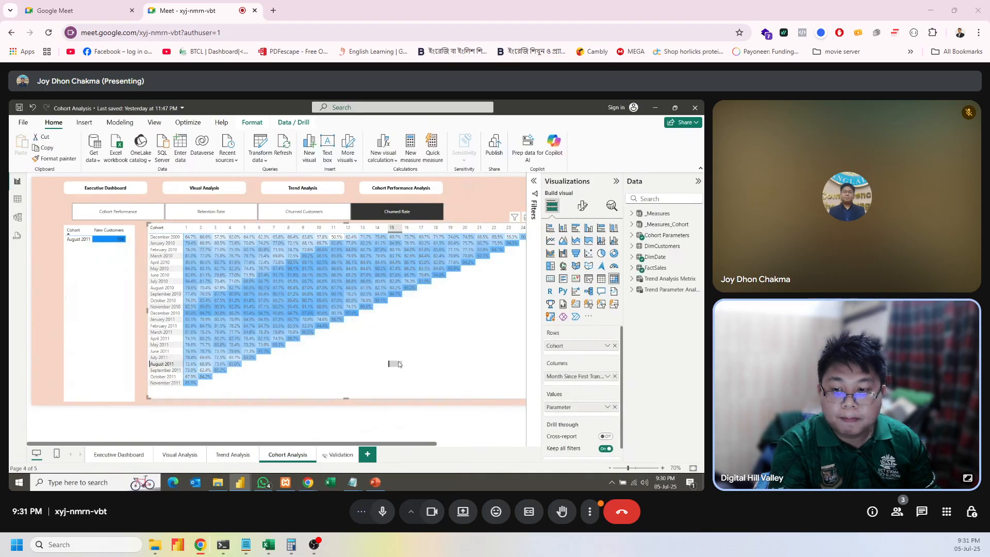
pyautogui.click(399, 364)
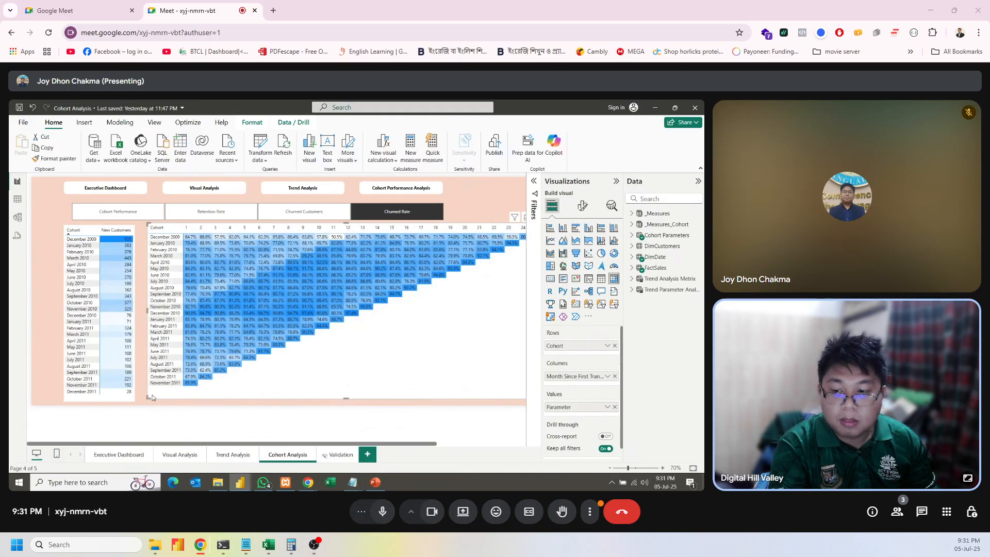
pyautogui.click(632, 257)
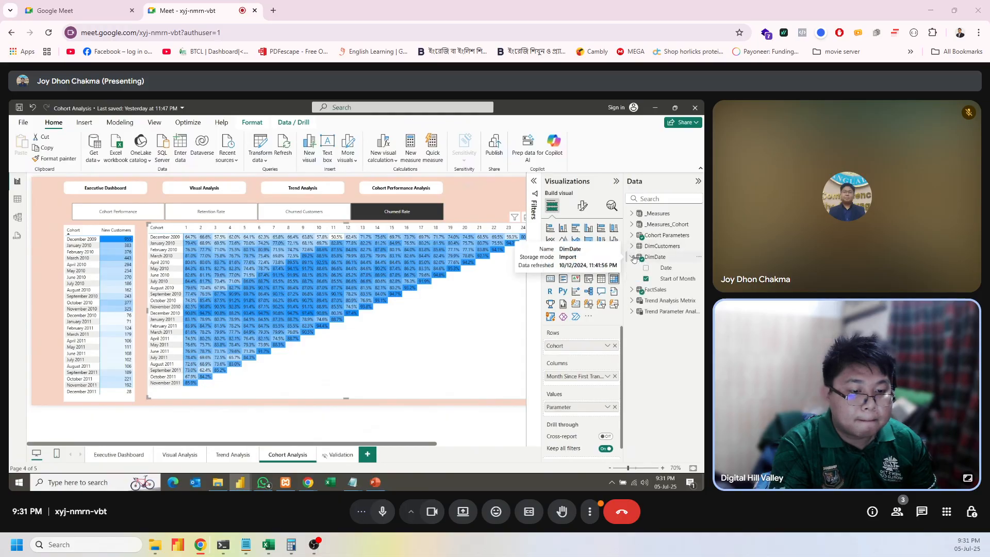
pyautogui.click(633, 257)
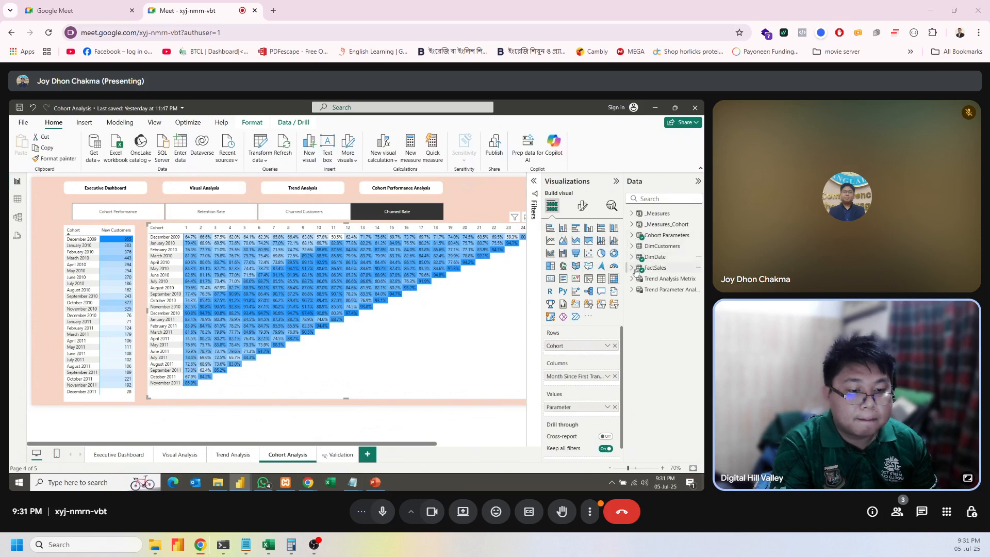
# Check which DimDate field the finished report's New Customers visual uses and return to the working report.
pyautogui.click(106, 403)
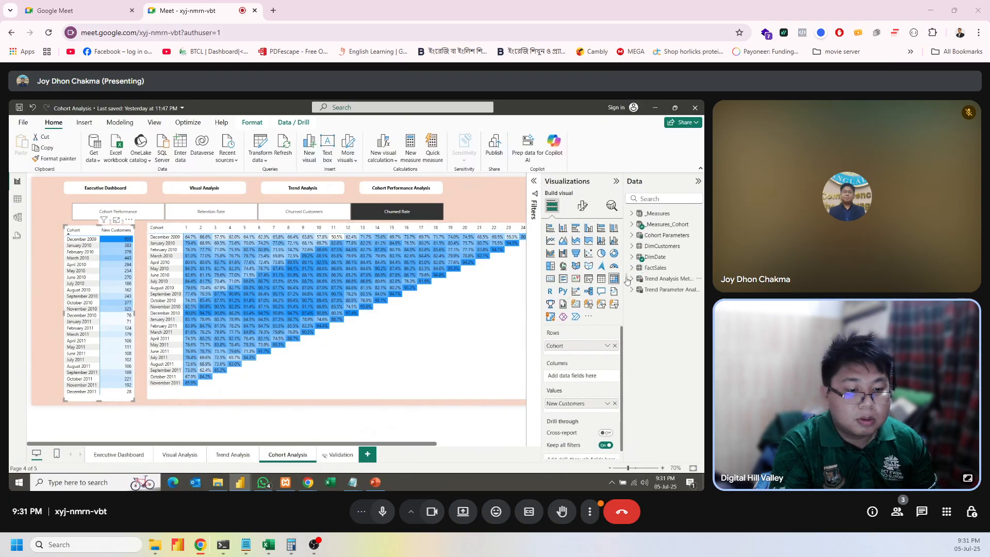
pyautogui.click(633, 257)
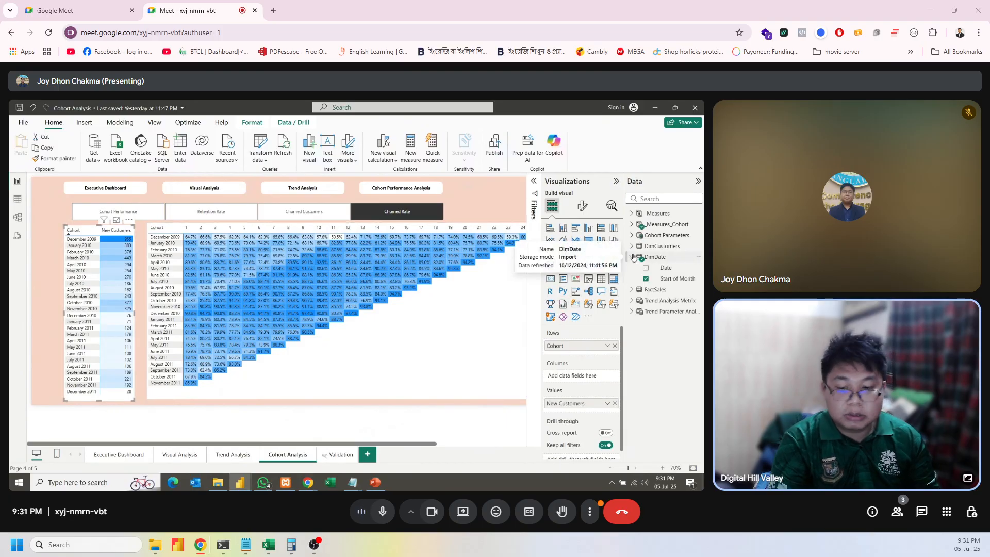
pyautogui.click(634, 257)
pyautogui.moveTo(312, 487)
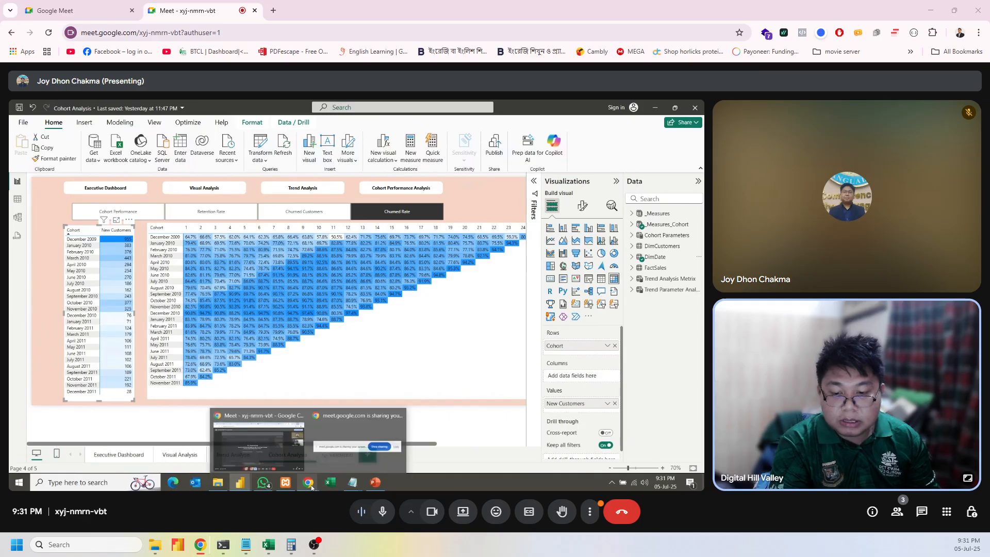
pyautogui.moveTo(241, 484)
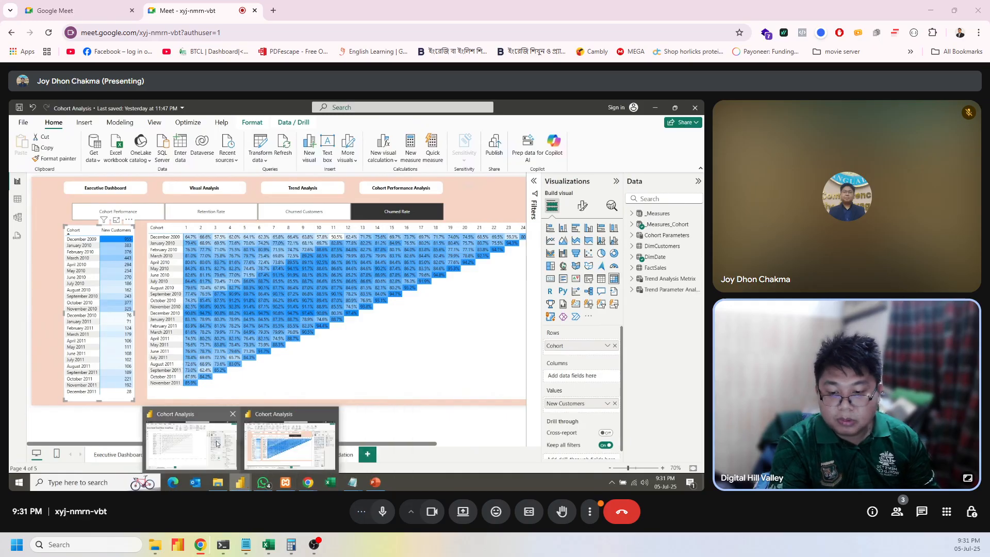
pyautogui.click(217, 444)
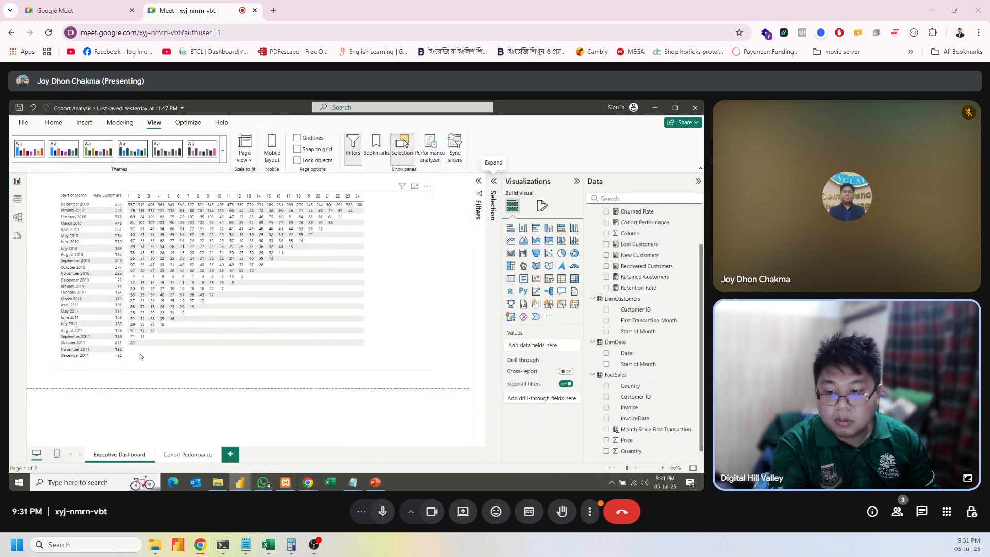
# Replace the cohort matrix's row field with Start of Month from DimDate.
pyautogui.click(141, 358)
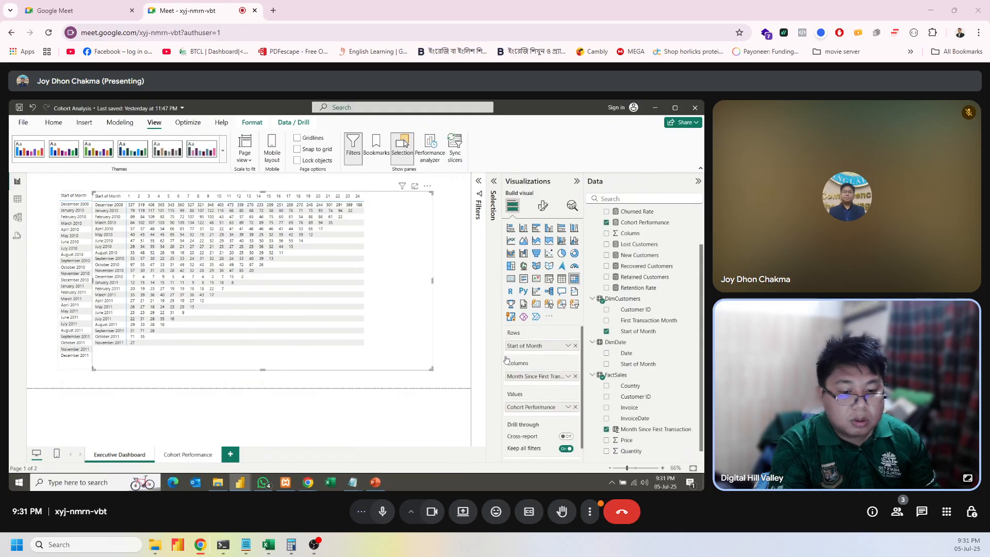
pyautogui.click(576, 346)
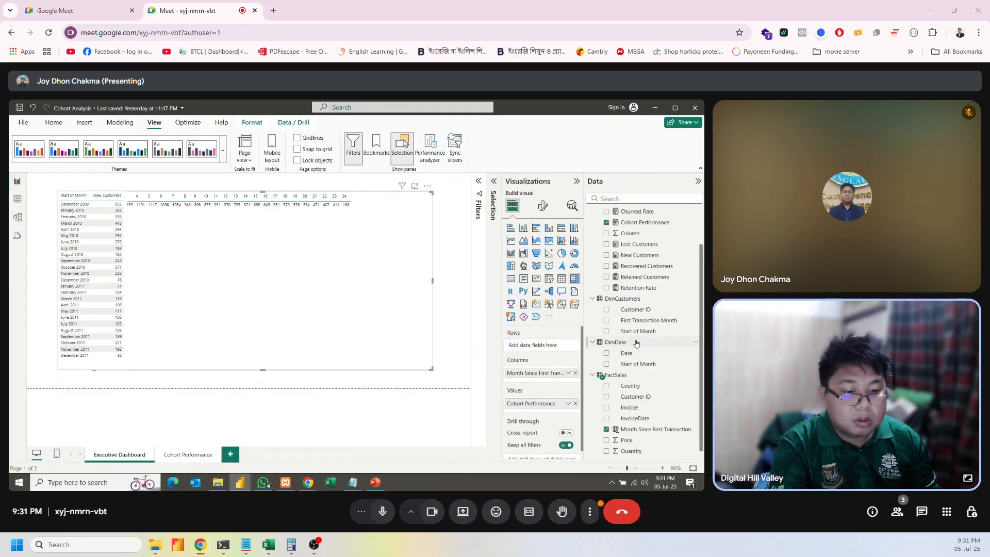
pyautogui.moveTo(636, 367); pyautogui.dragTo(536, 344)
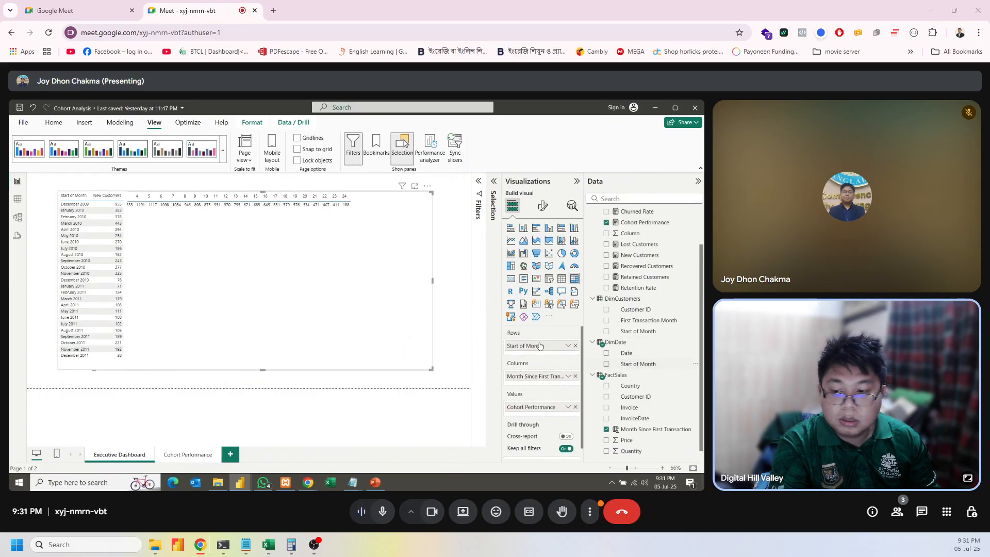
# Replace the New Customers table's month column with Start of Month from DimDate.
pyautogui.click(87, 367)
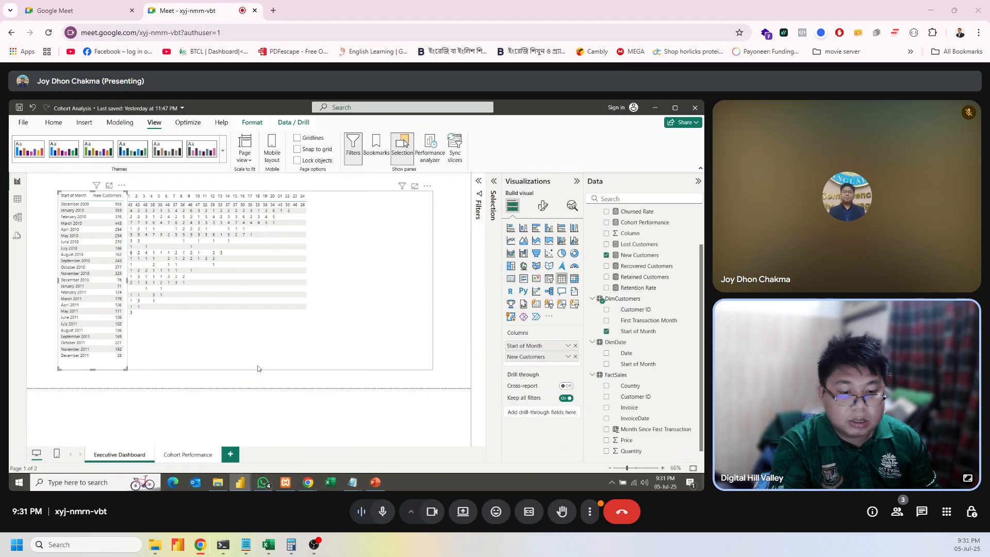
pyautogui.click(576, 345)
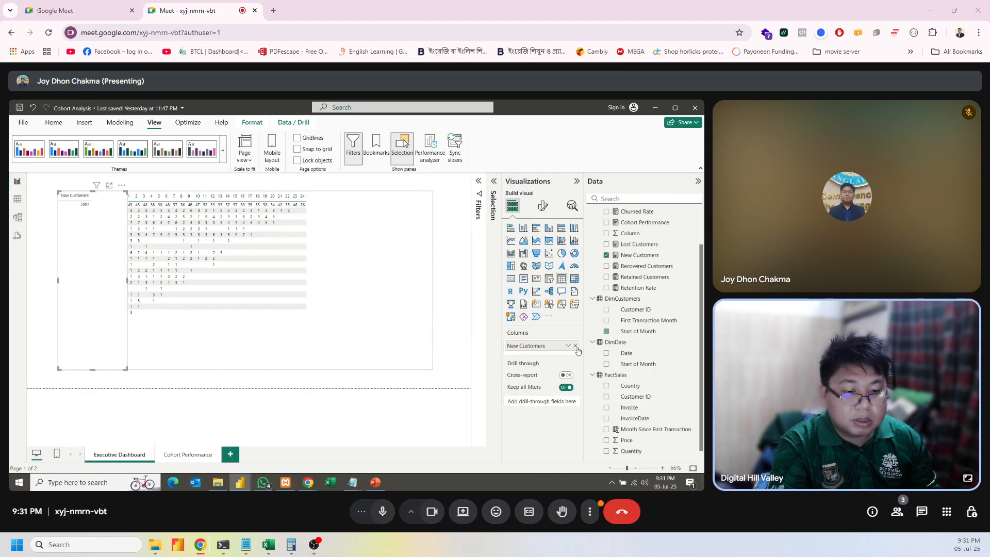
pyautogui.moveTo(638, 364); pyautogui.dragTo(536, 344)
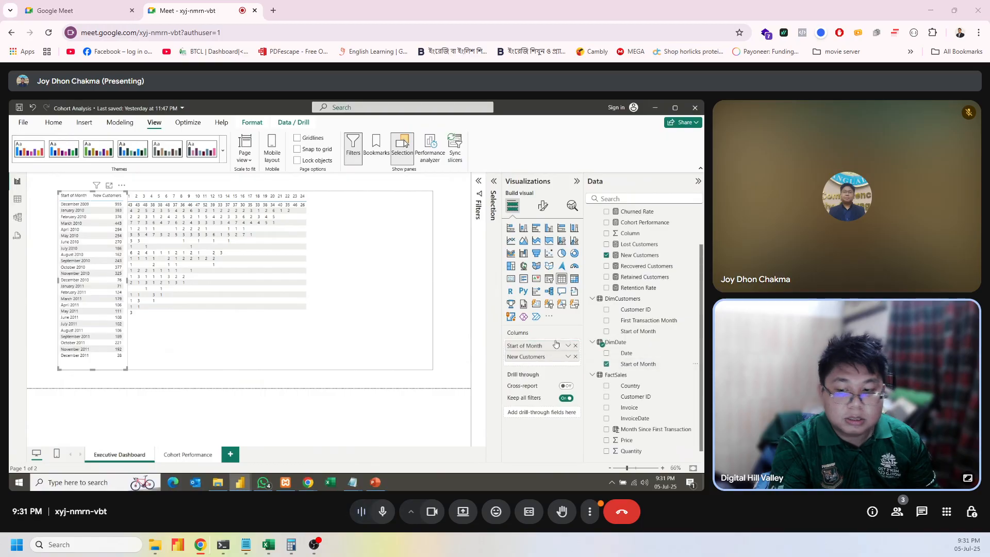
# Set the cohort matrix's row field back to Start of Month from DimCustomers.
pyautogui.click(167, 367)
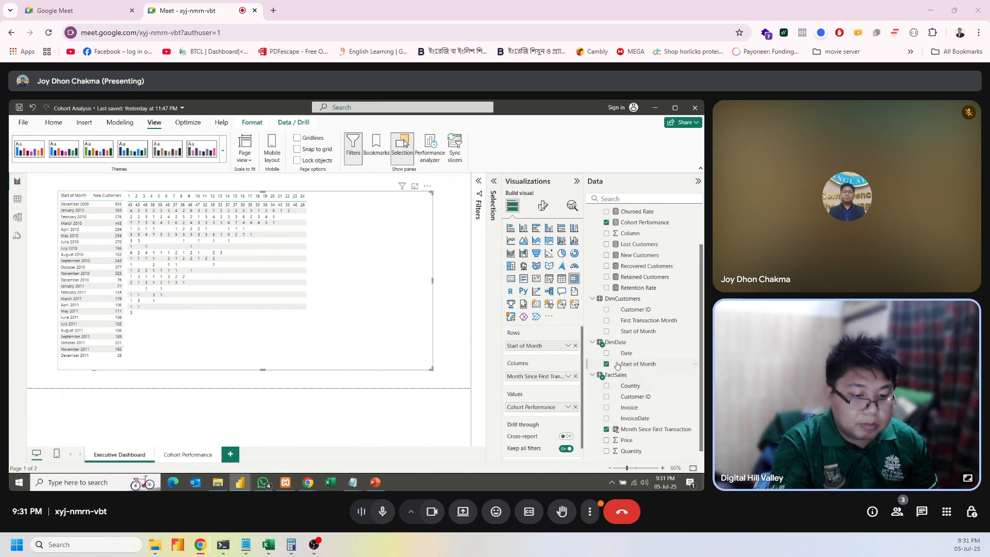
pyautogui.click(575, 346)
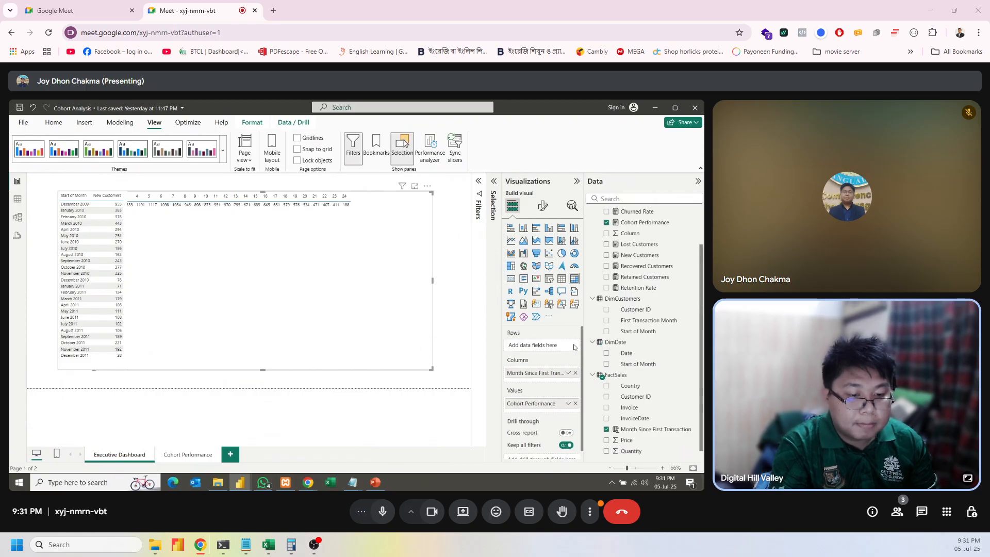
pyautogui.moveTo(638, 336); pyautogui.dragTo(536, 345)
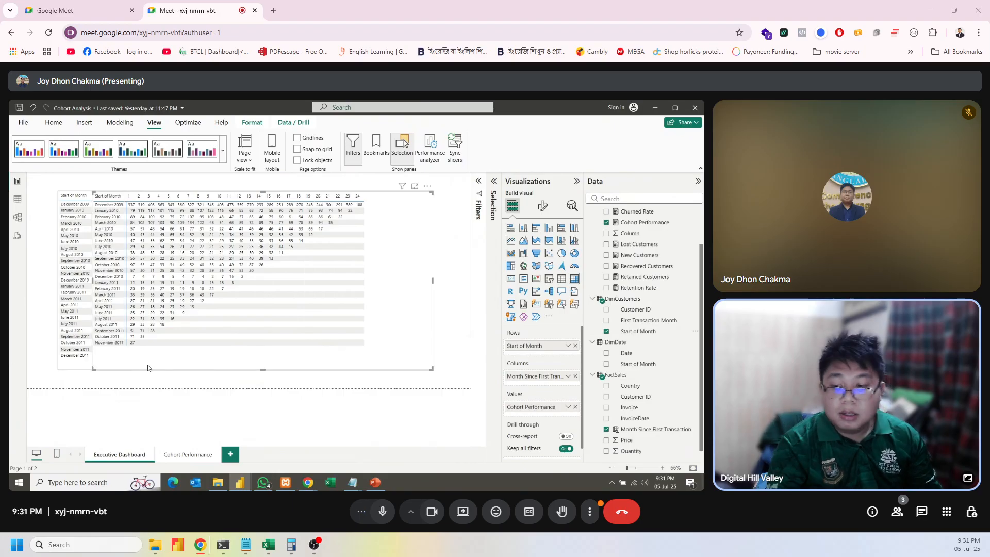
pyautogui.click(42, 345)
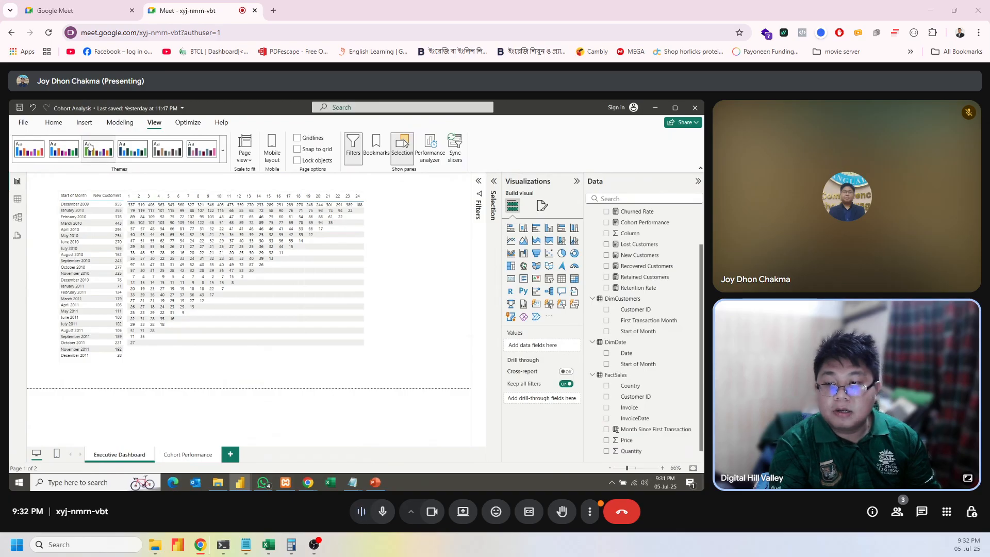
# Start a new fields parameter and add the Cohort Performance measure from _CohortMeasures to it.
pyautogui.click(54, 123)
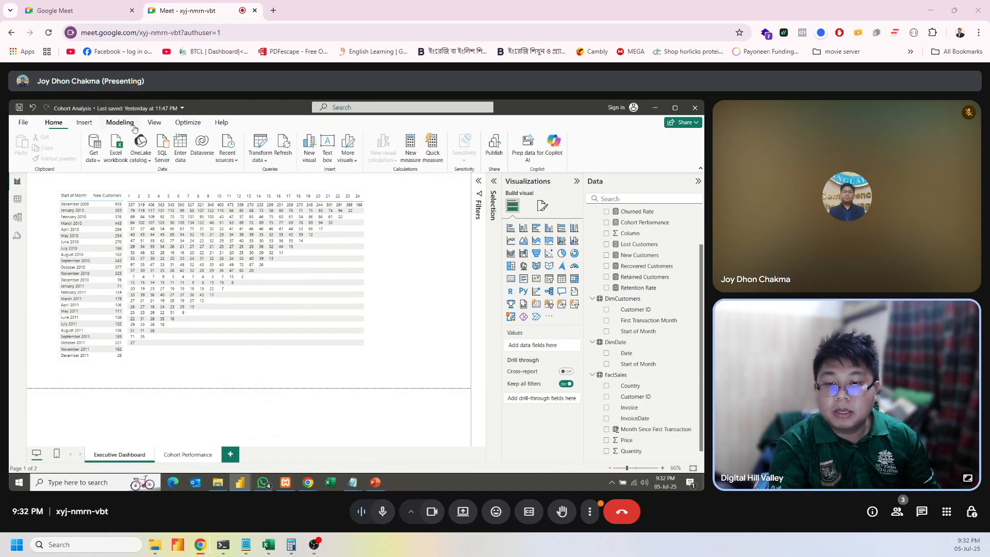
pyautogui.click(263, 162)
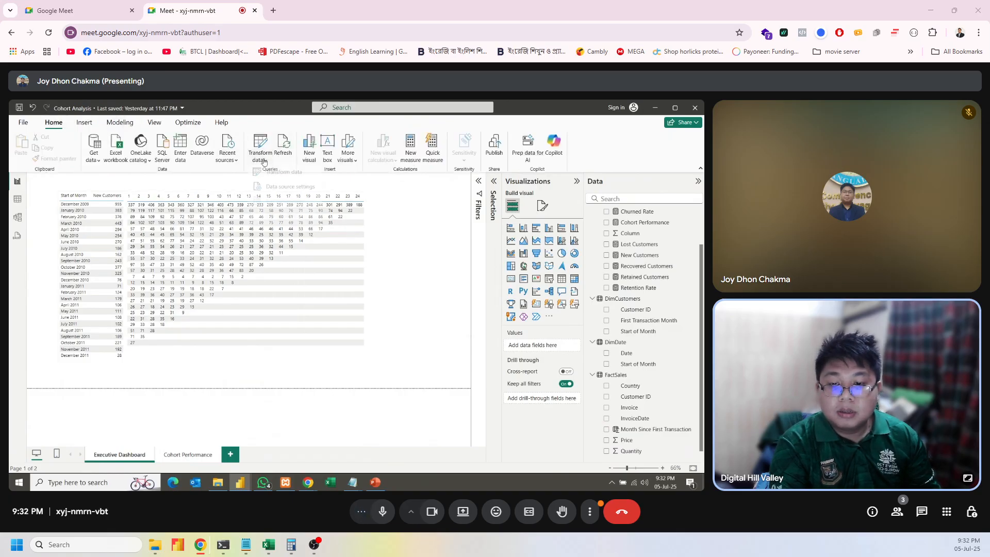
pyautogui.click(120, 123)
pyautogui.click(266, 162)
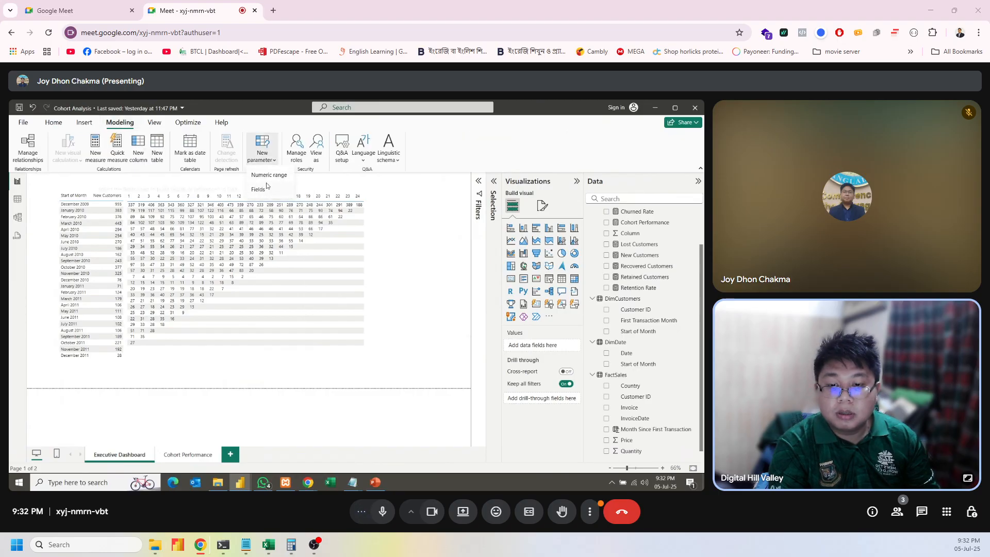
pyautogui.click(263, 190)
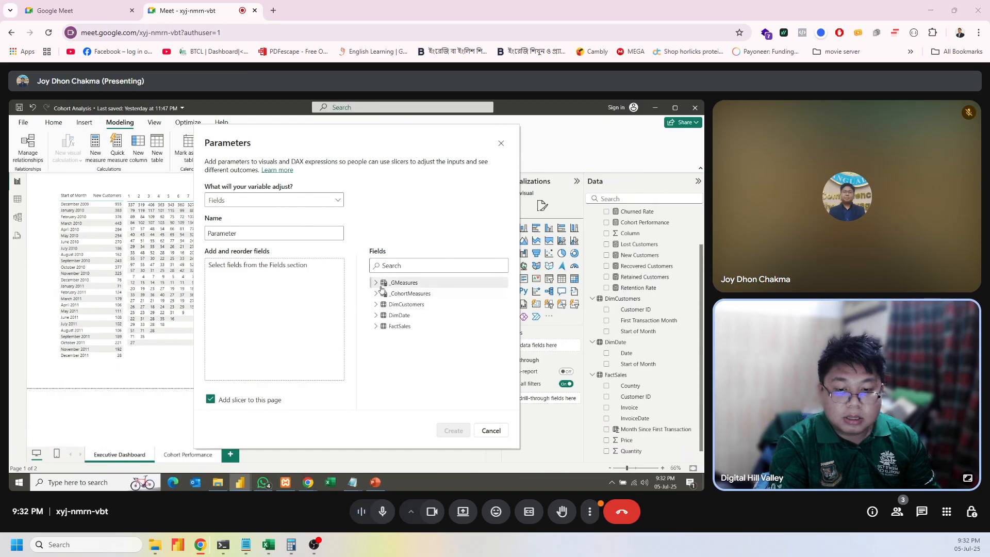
pyautogui.click(376, 282)
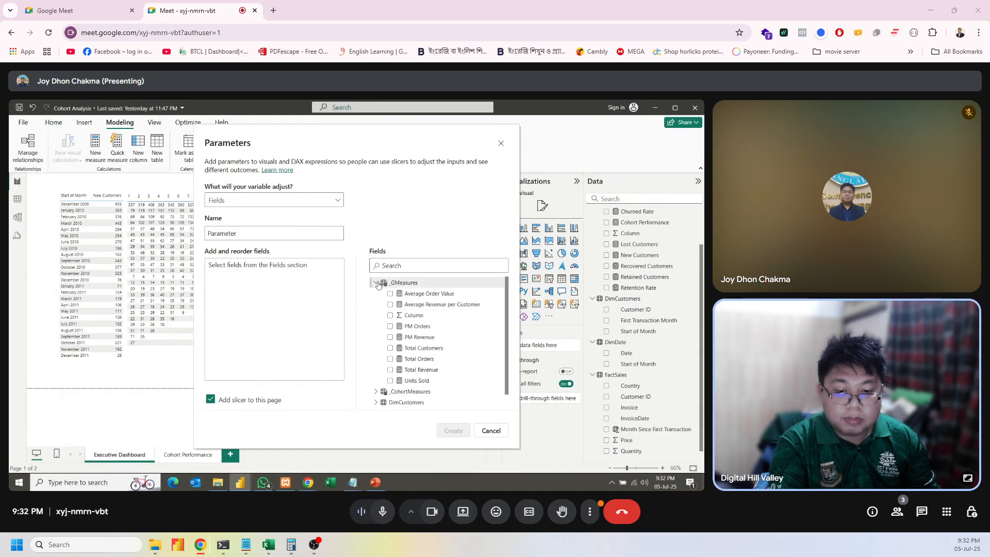
pyautogui.click(374, 391)
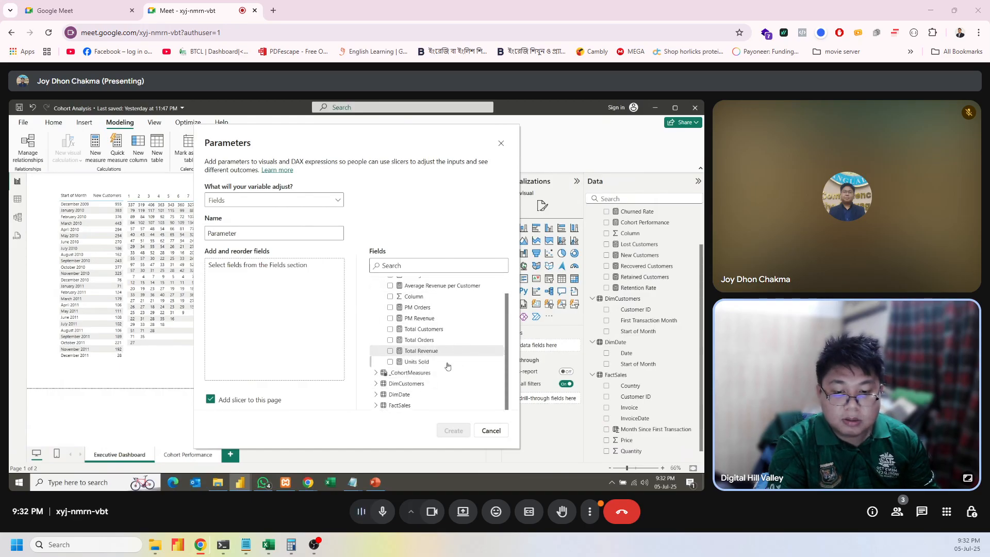
pyautogui.scroll(-4, 457, 373)
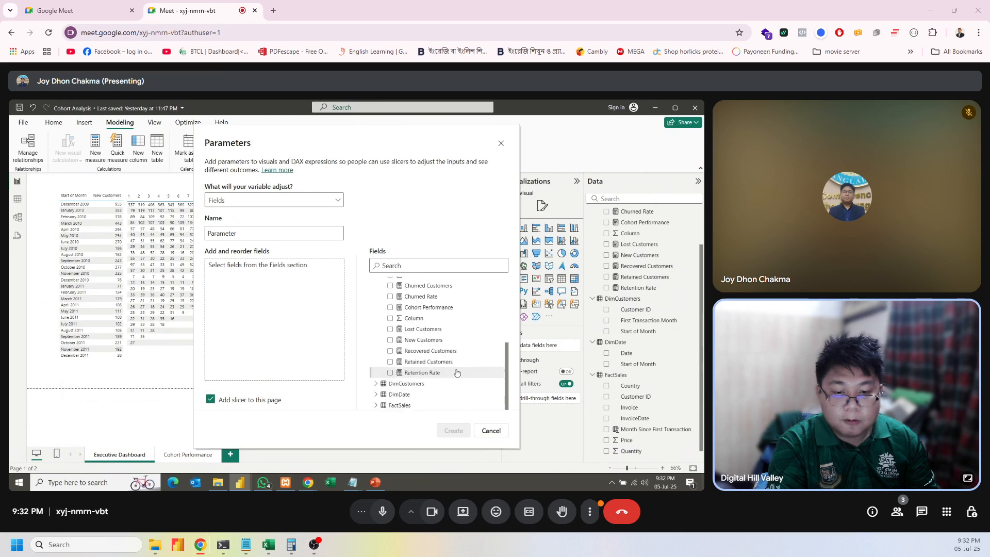
pyautogui.scroll(3, 457, 372)
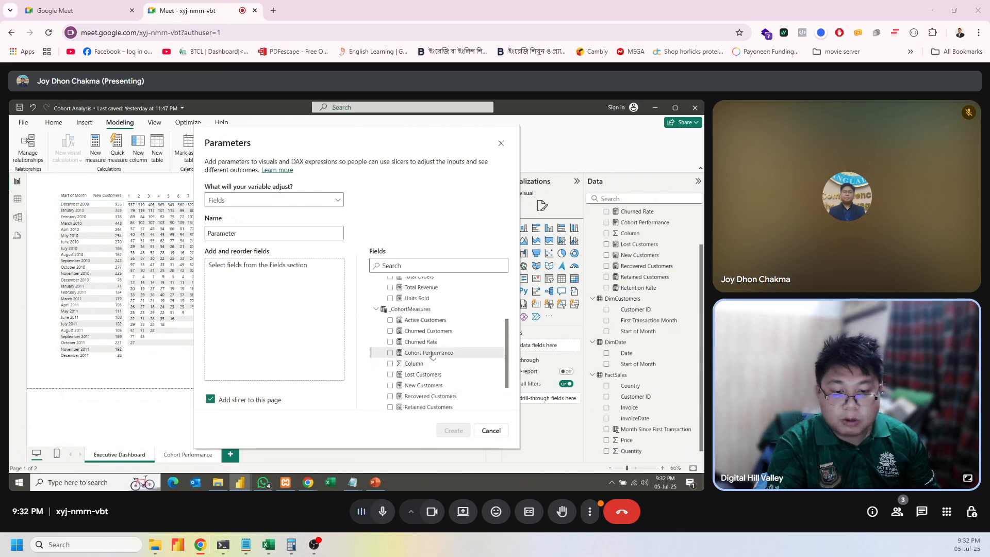
pyautogui.moveTo(433, 353); pyautogui.dragTo(275, 278)
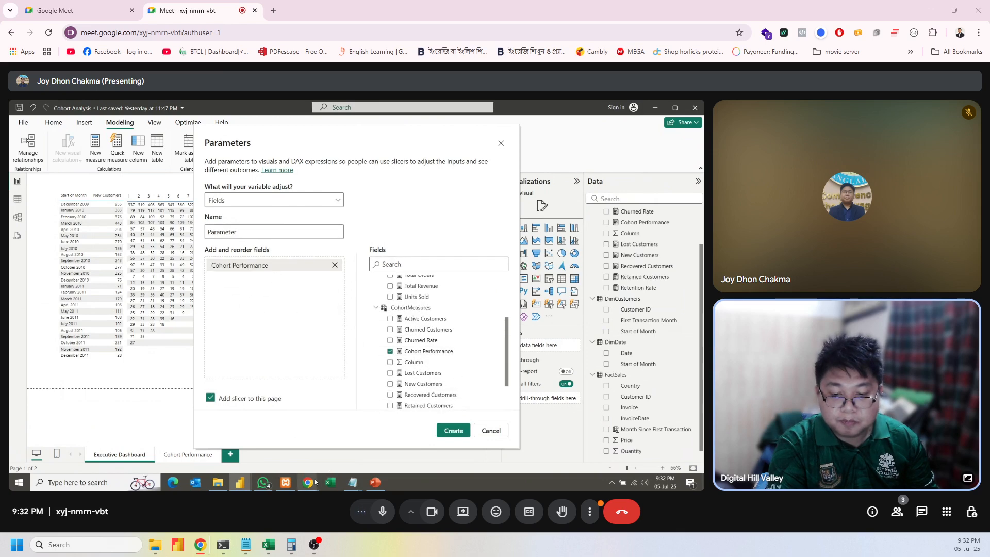
# Add Retention Rate, Churned Customers and Churned Rate to the parameter and create it with a slicer on this page.
pyautogui.moveTo(242, 483)
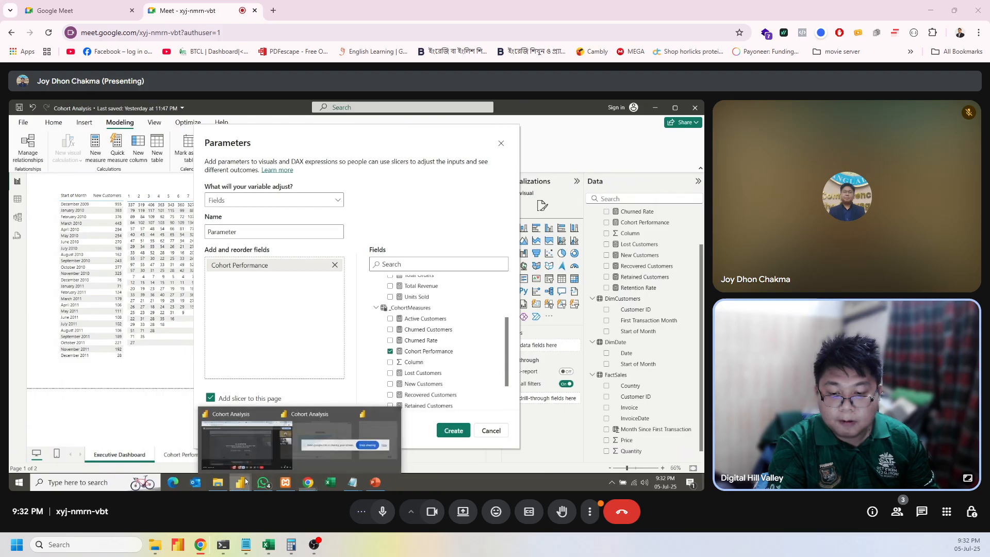
pyautogui.moveTo(275, 445)
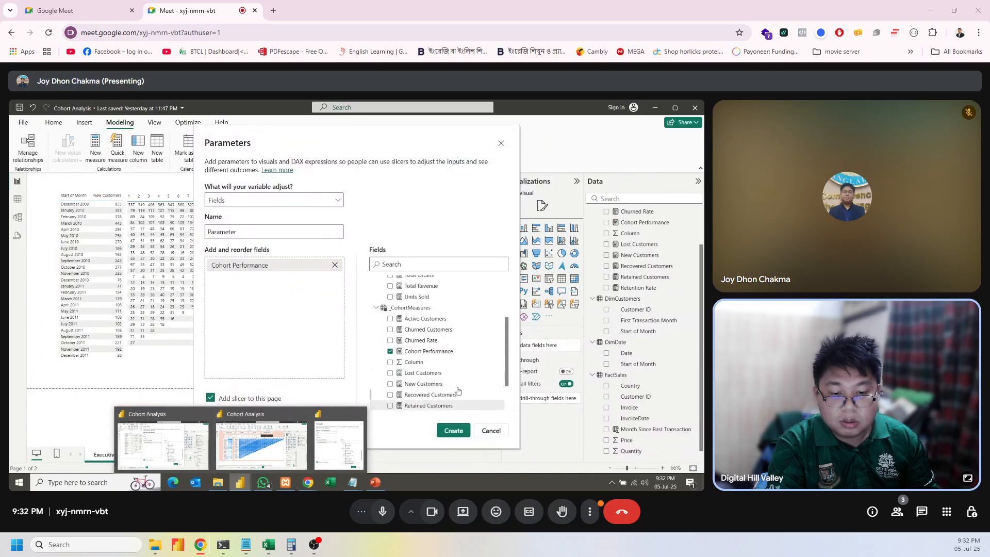
pyautogui.moveTo(507, 362); pyautogui.dragTo(509, 382)
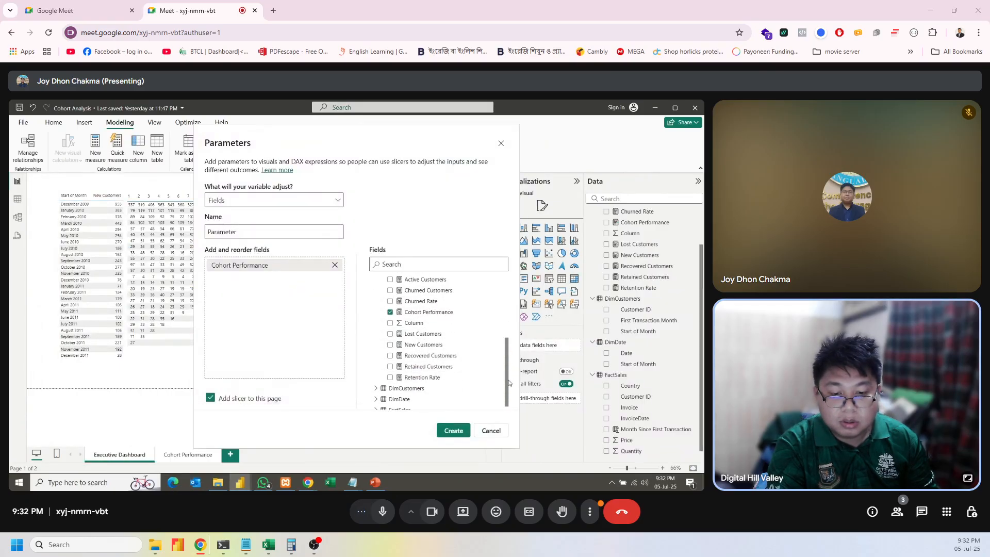
pyautogui.click(438, 378)
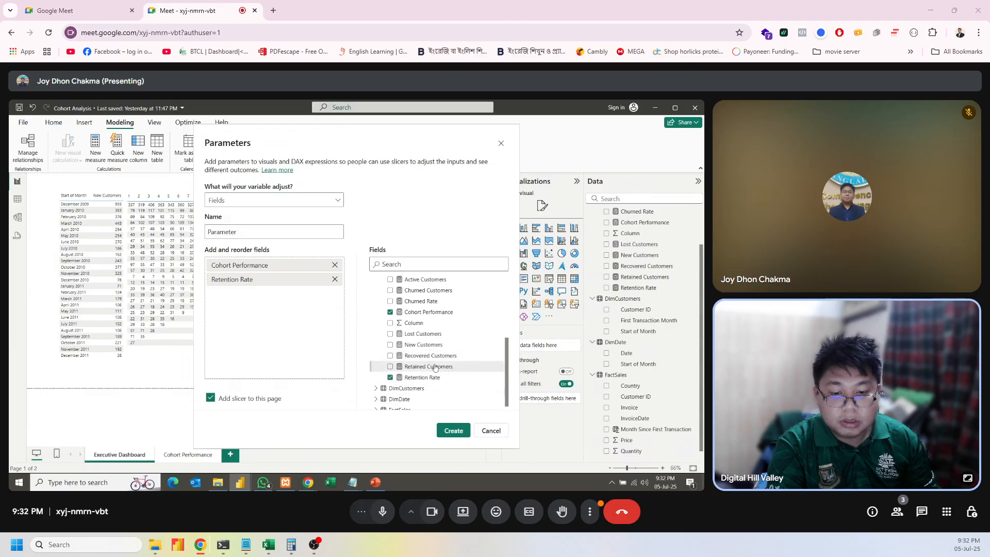
pyautogui.scroll(4, 435, 368)
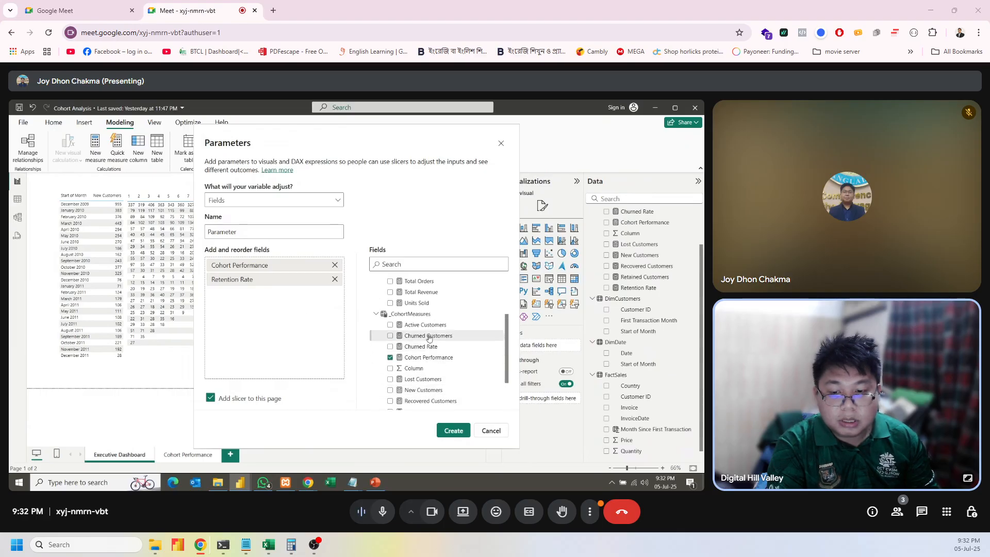
pyautogui.click(429, 336)
pyautogui.click(421, 348)
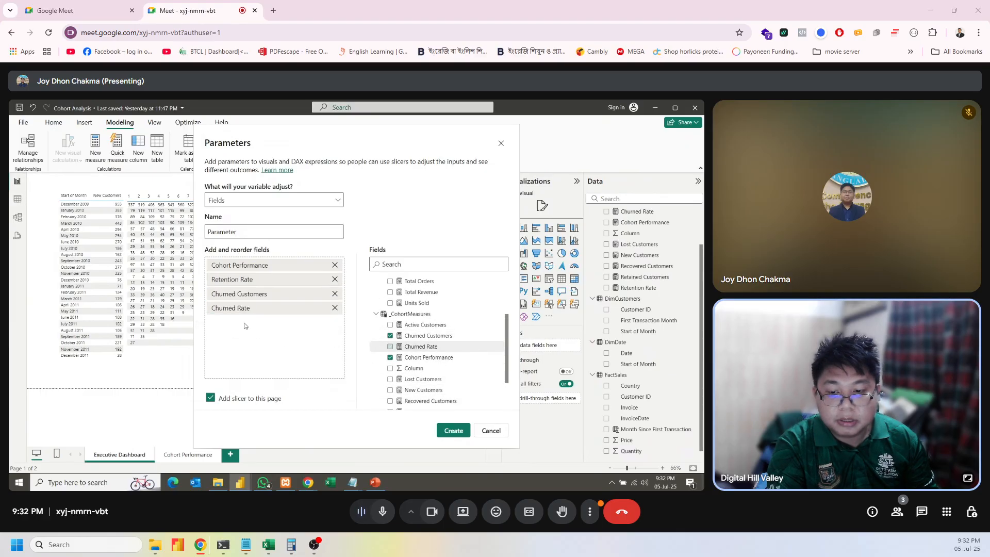
pyautogui.click(454, 432)
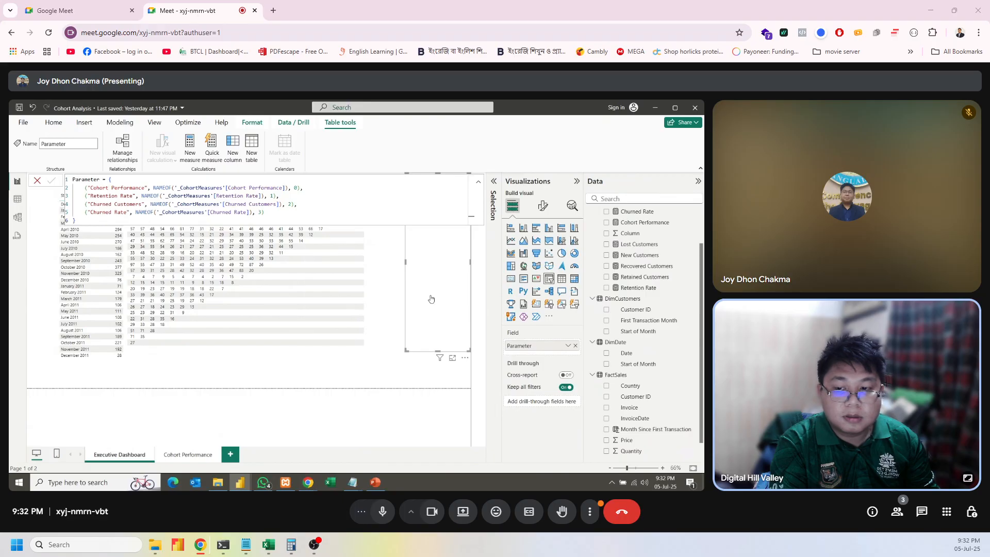
# Set the parameter slicer's style to Tile and turn on single select.
pyautogui.click(392, 287)
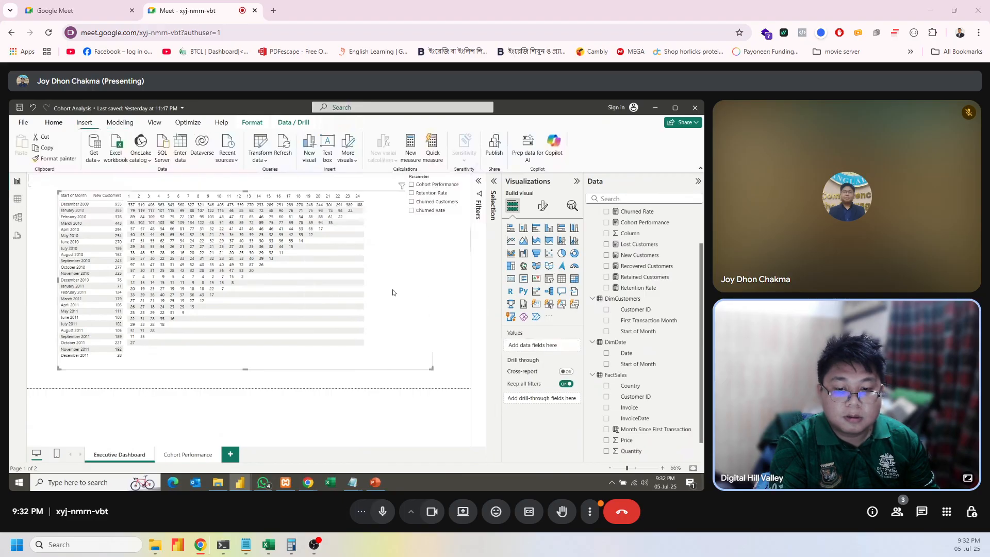
pyautogui.click(543, 206)
pyautogui.click(530, 287)
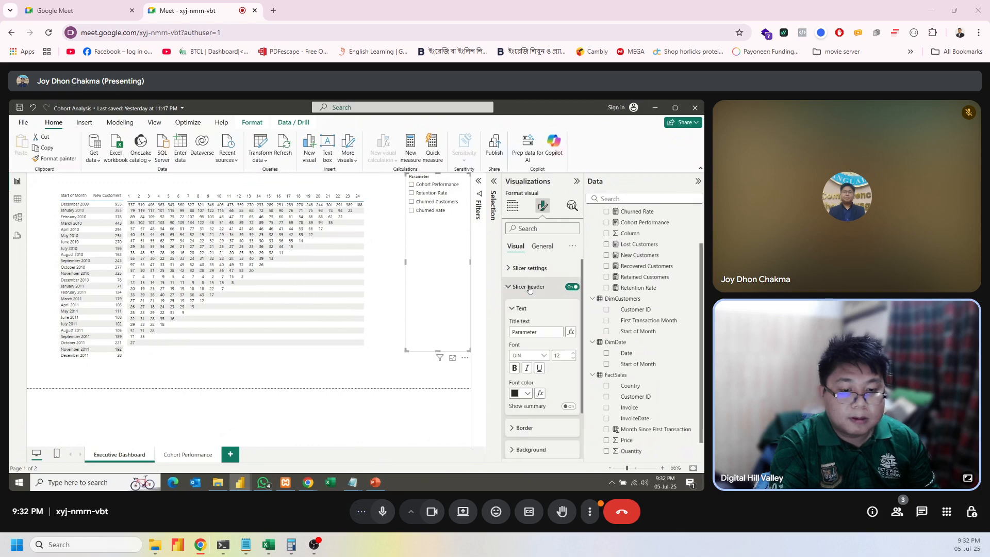
pyautogui.click(530, 287)
pyautogui.click(530, 268)
pyautogui.click(547, 314)
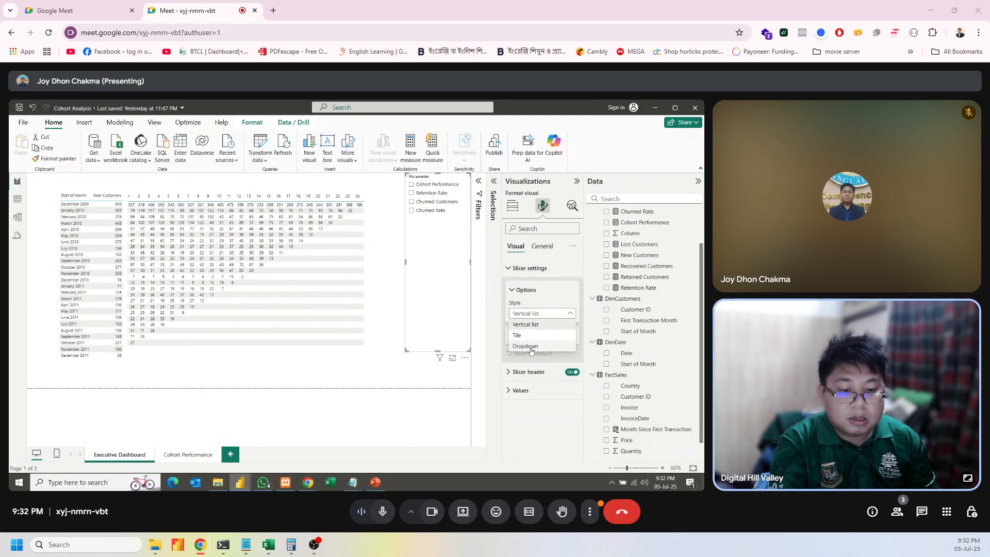
pyautogui.click(529, 337)
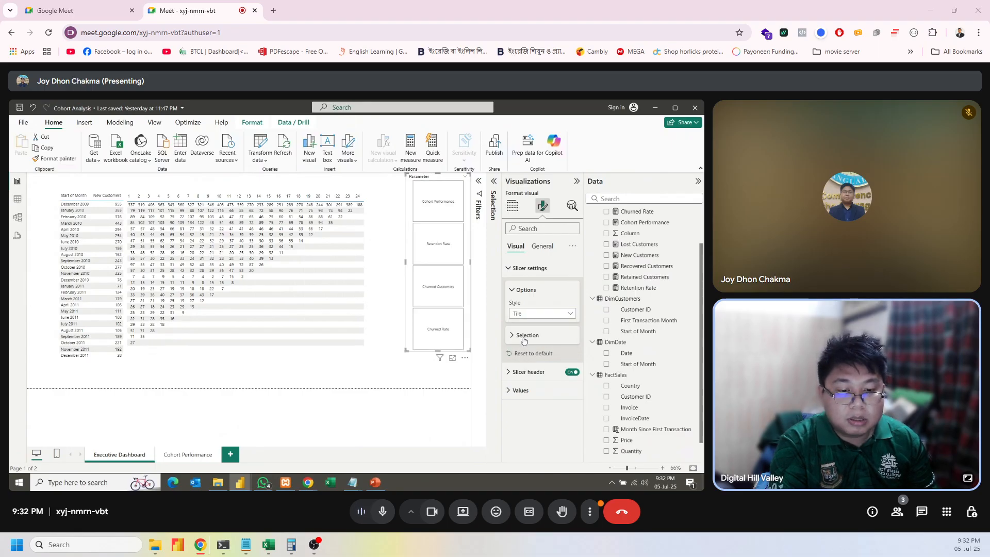
pyautogui.click(514, 336)
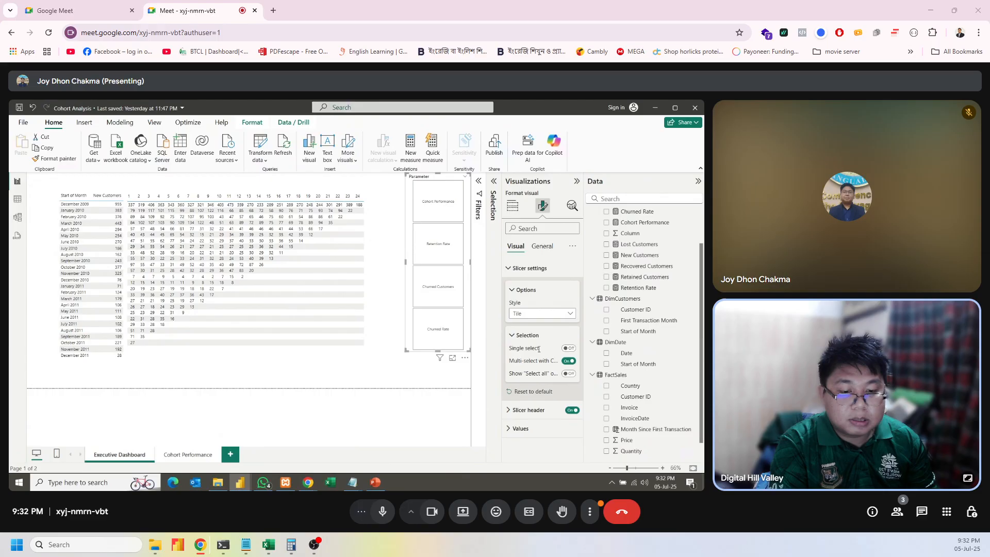
pyautogui.click(568, 349)
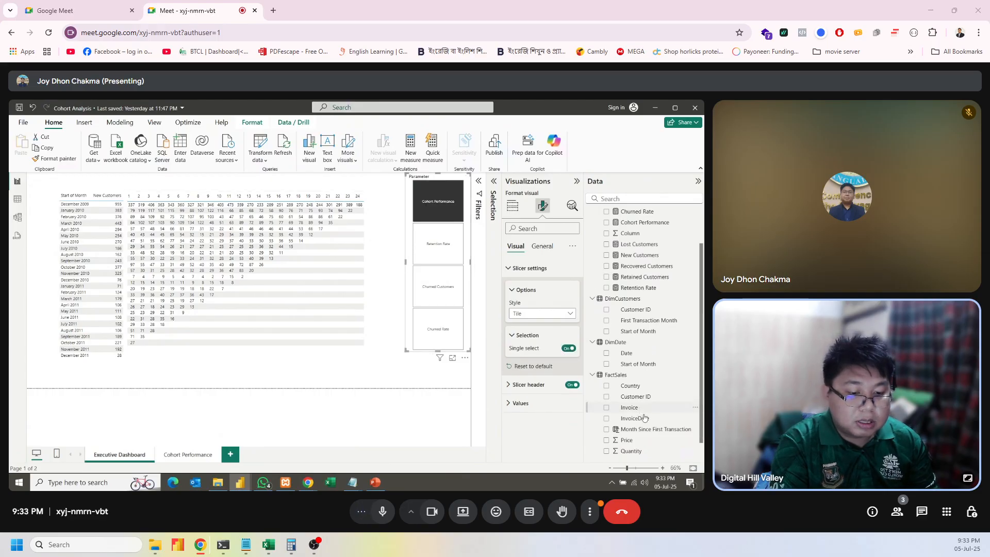
# Replace Month Since First Transaction with the Parameter field in the cohort matrix's columns.
pyautogui.scroll(-1, 642, 415)
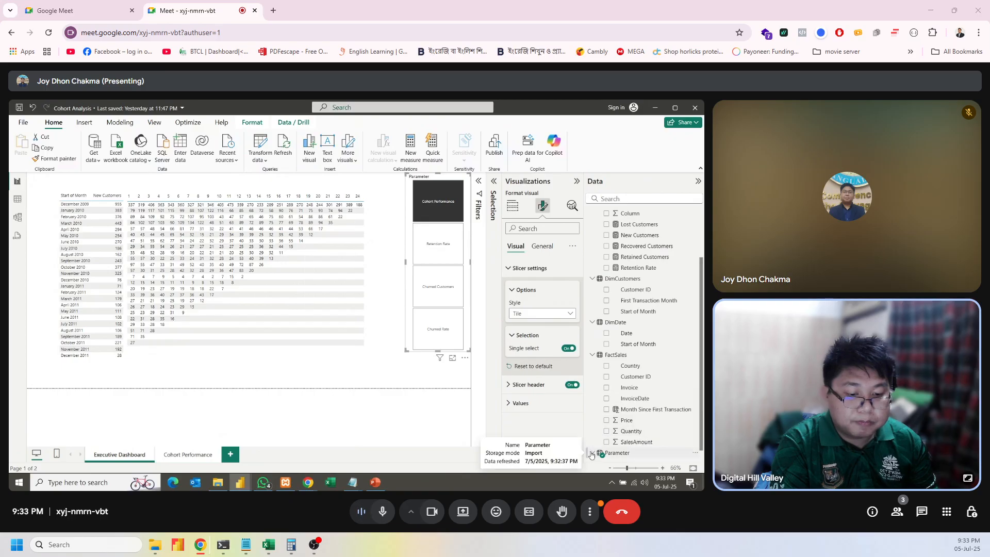
pyautogui.click(627, 454)
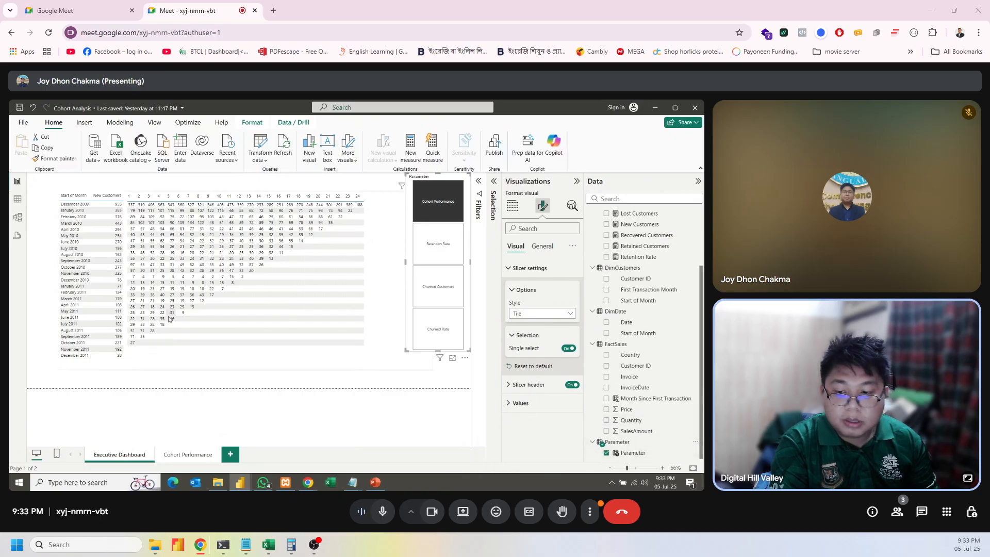
pyautogui.click(171, 365)
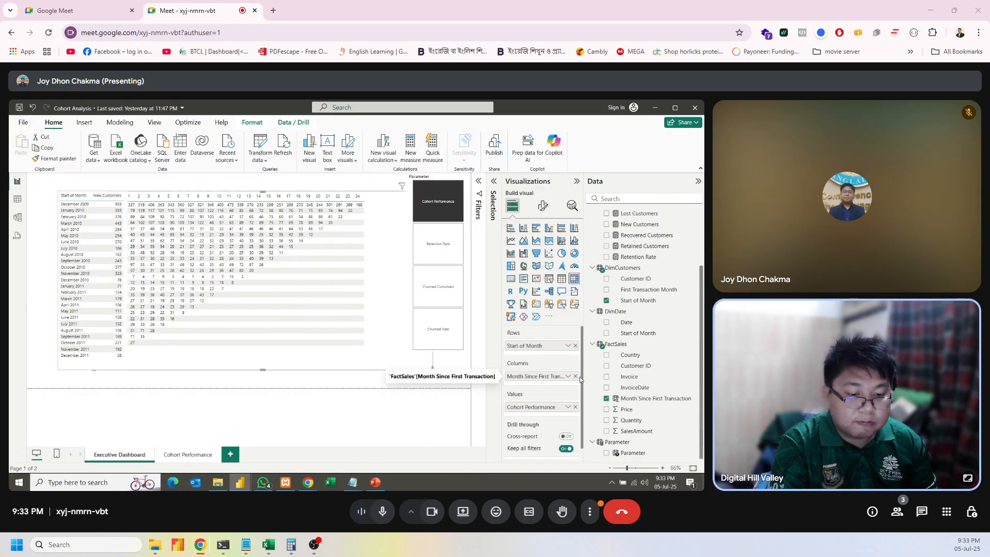
pyautogui.click(576, 376)
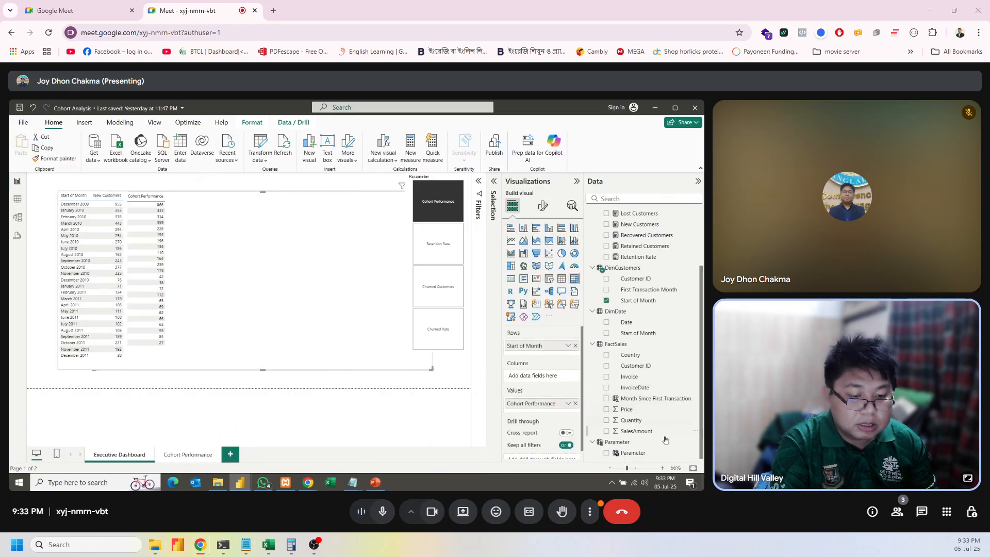
pyautogui.moveTo(652, 450); pyautogui.dragTo(557, 377)
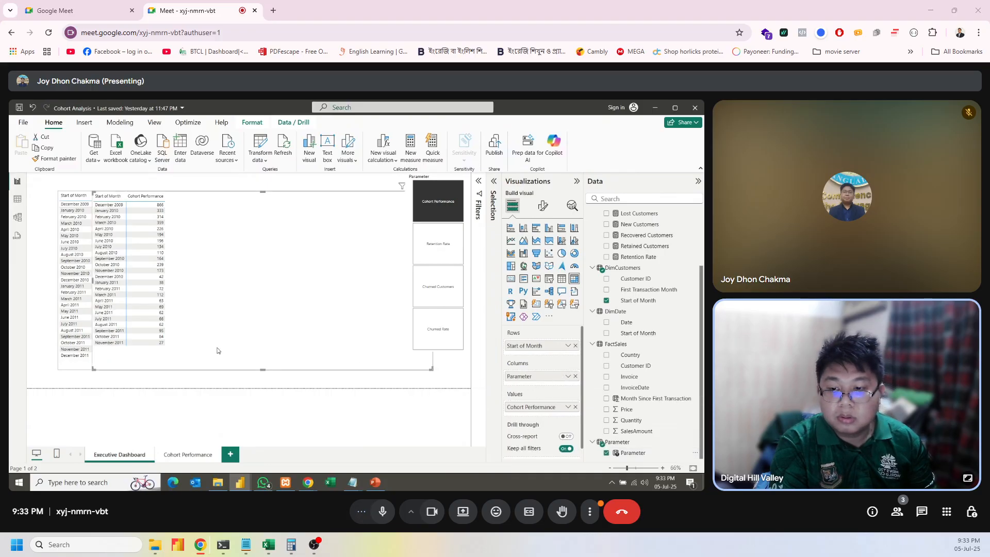
# Test the parameter slicer with Retention Rate and Cohort Performance, and select the cohort matrix again.
pyautogui.click(440, 248)
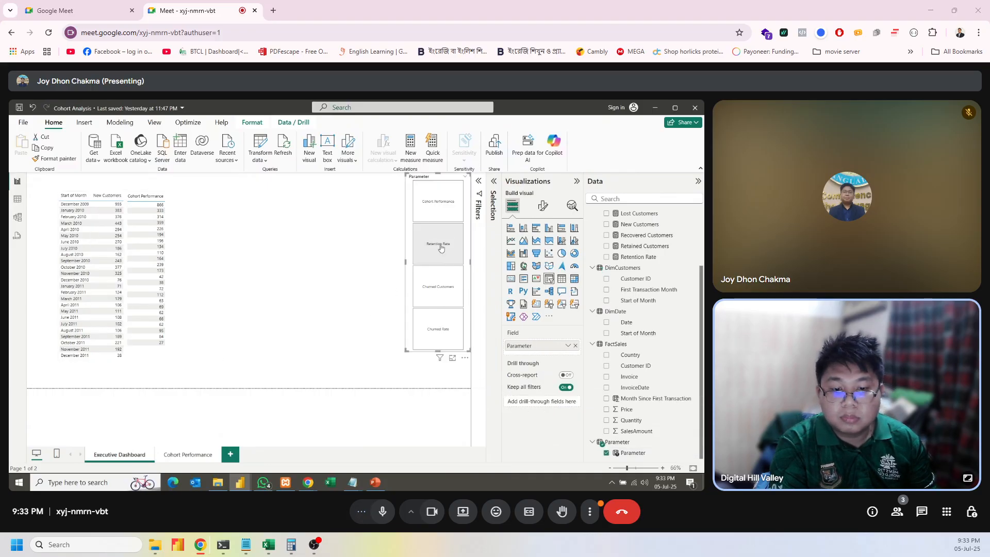
pyautogui.click(443, 207)
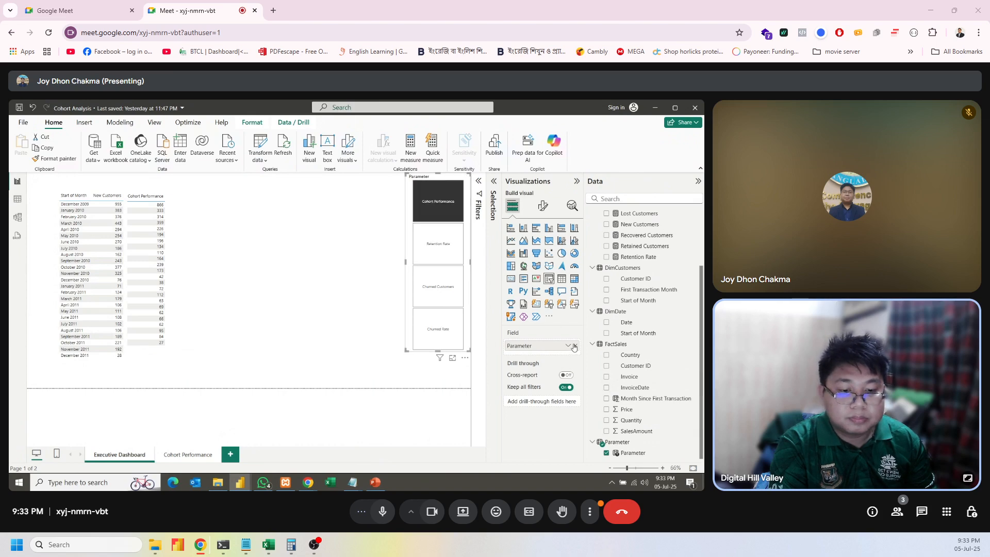
pyautogui.click(192, 361)
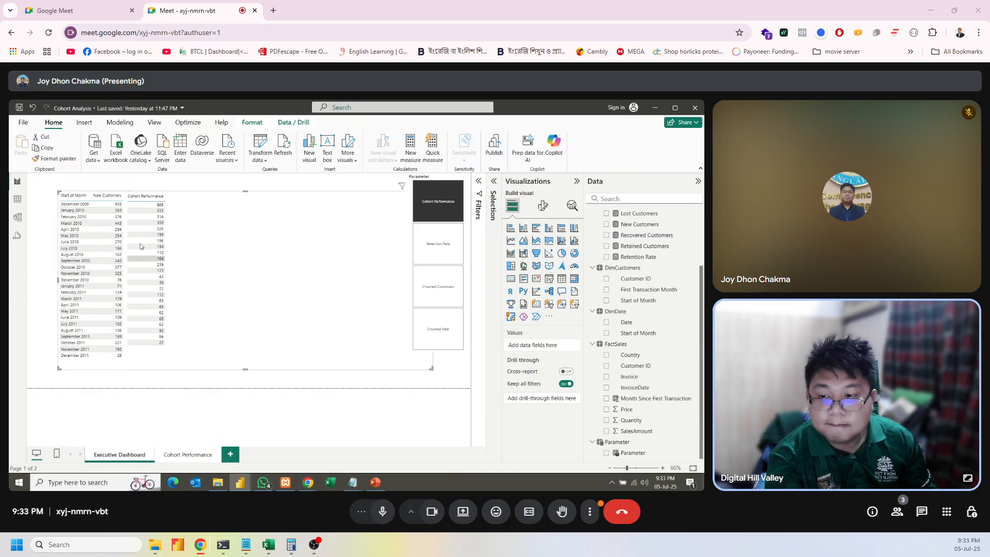
pyautogui.click(154, 365)
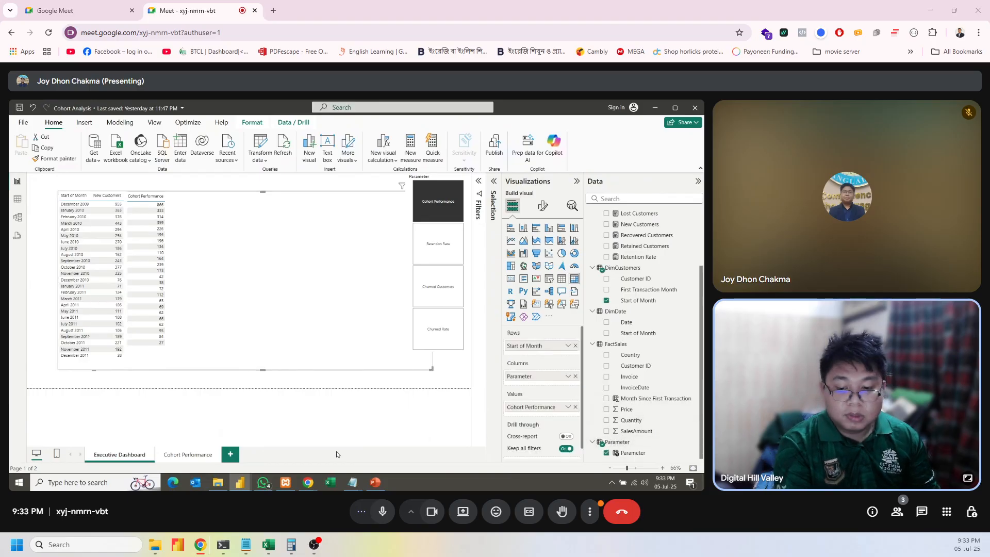
# Check which fields the finished report's cohort matrix uses for columns and values, and return to the working report.
pyautogui.moveTo(241, 482)
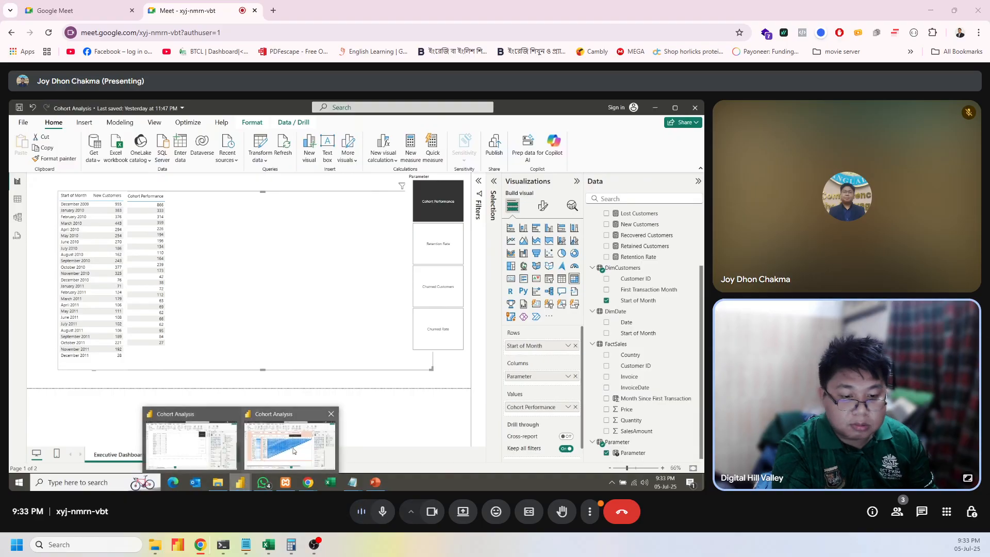
pyautogui.moveTo(293, 451)
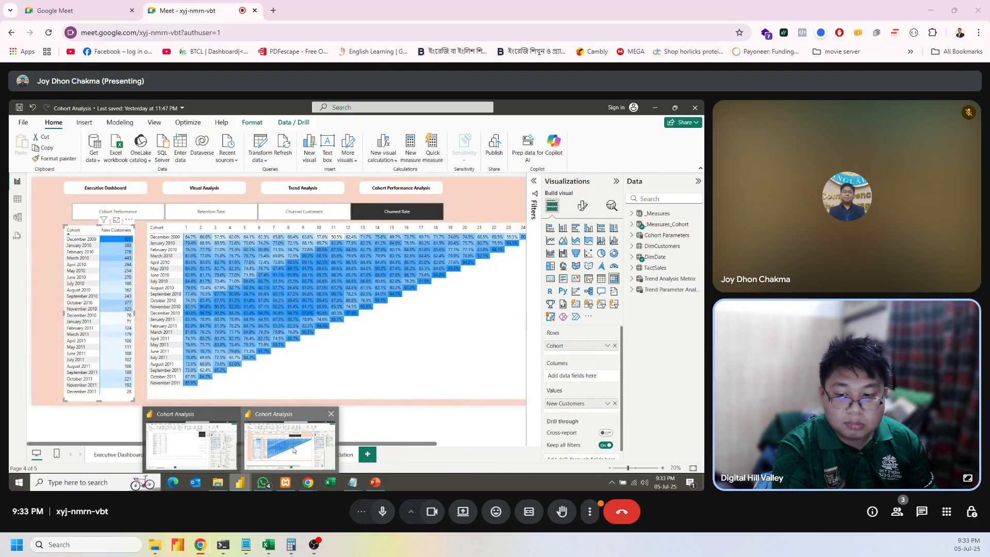
pyautogui.click(293, 450)
pyautogui.click(212, 394)
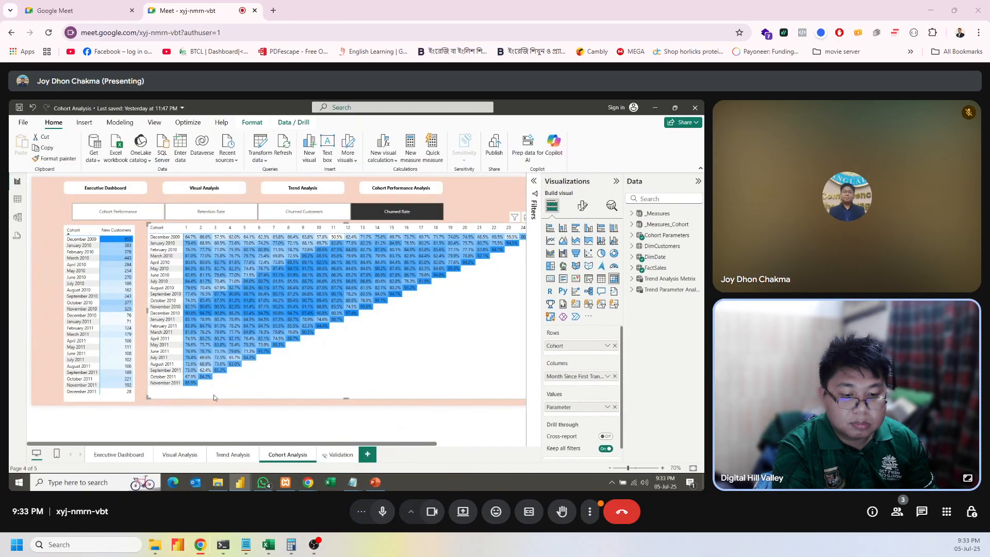
pyautogui.click(655, 109)
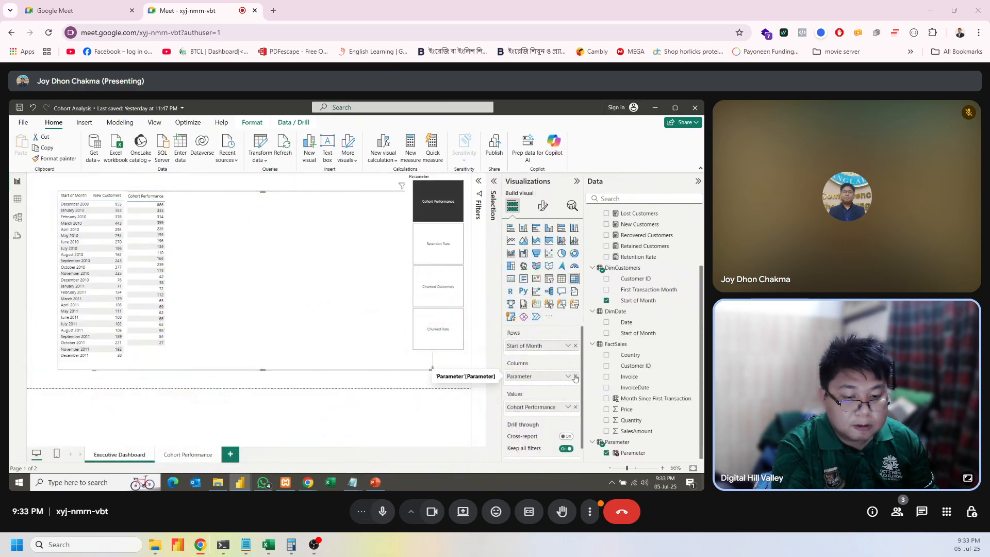
# Replace the cohort matrix's values with the Parameter field and set its columns to Month Since First Transaction.
pyautogui.click(576, 376)
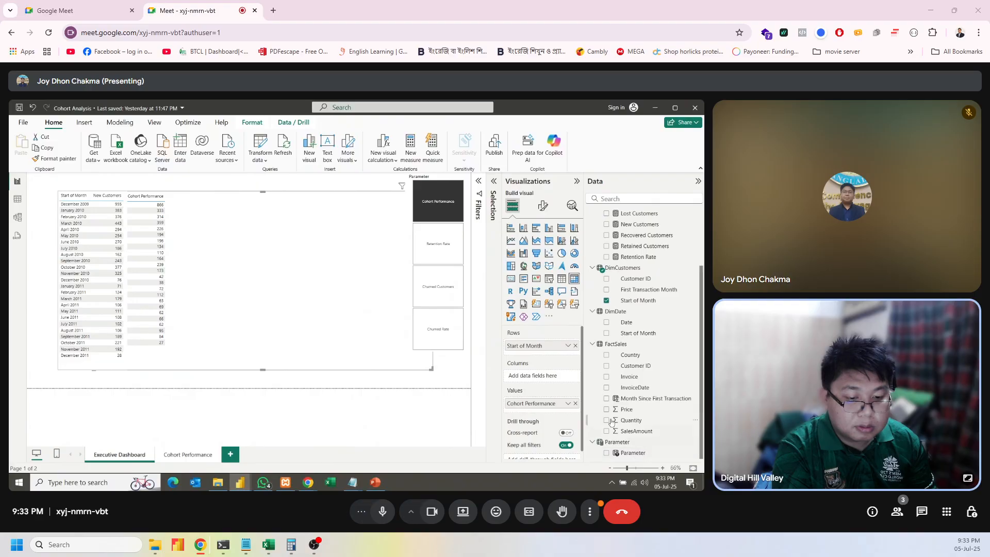
pyautogui.click(575, 403)
pyautogui.click(639, 452)
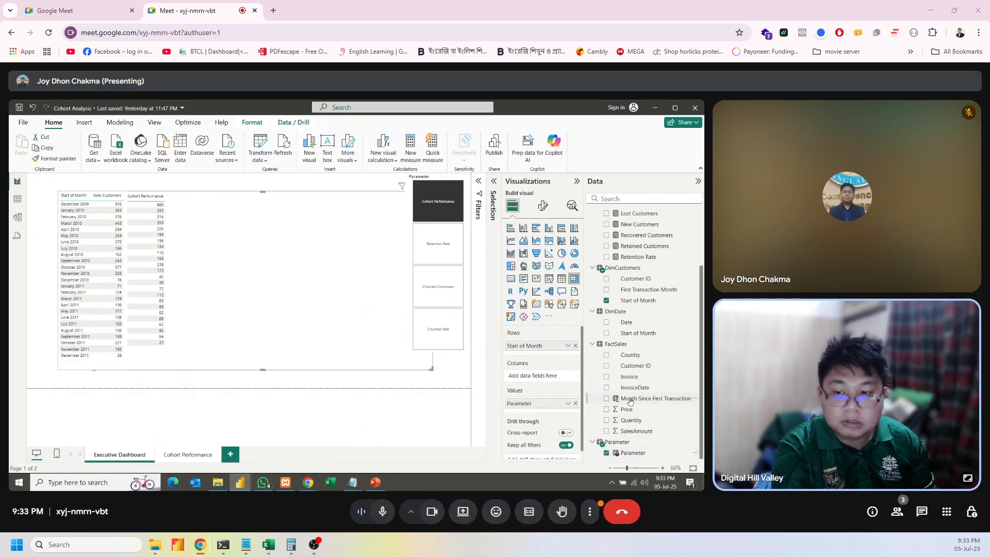
pyautogui.moveTo(630, 402); pyautogui.dragTo(550, 379)
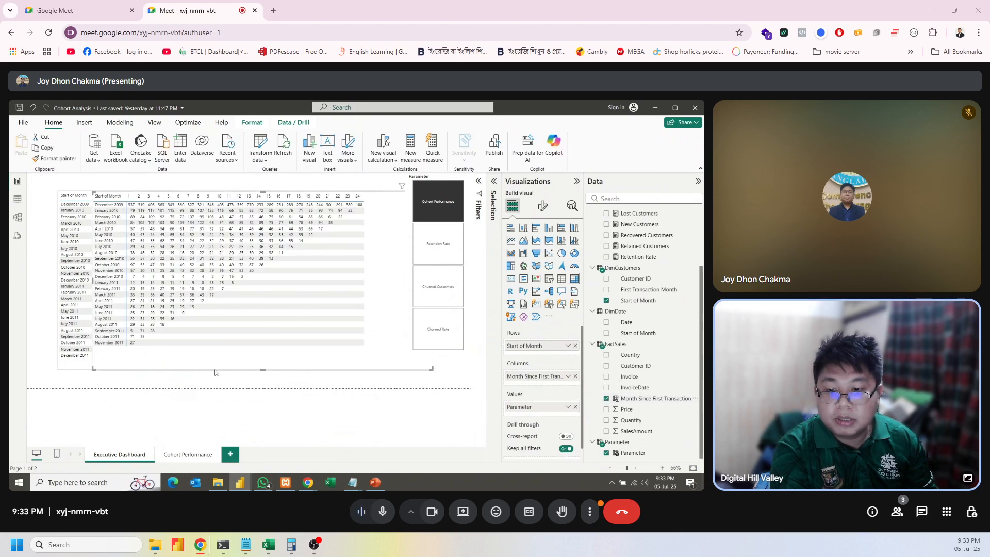
# Test the parameter slicer with Retention Rate, Churned Customers, Churned Rate and Cohort Performance, and select the cohort matrix again.
pyautogui.click(447, 248)
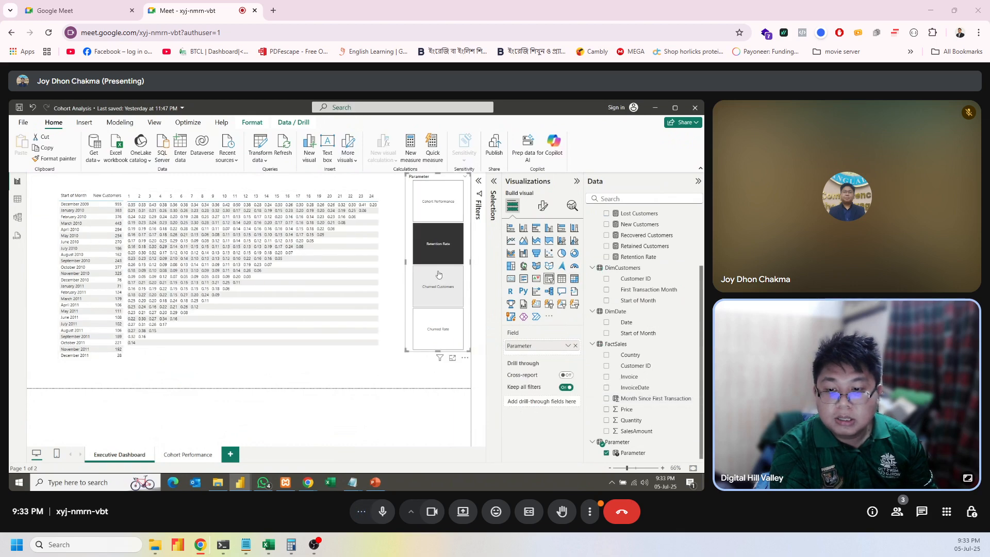
pyautogui.click(436, 292)
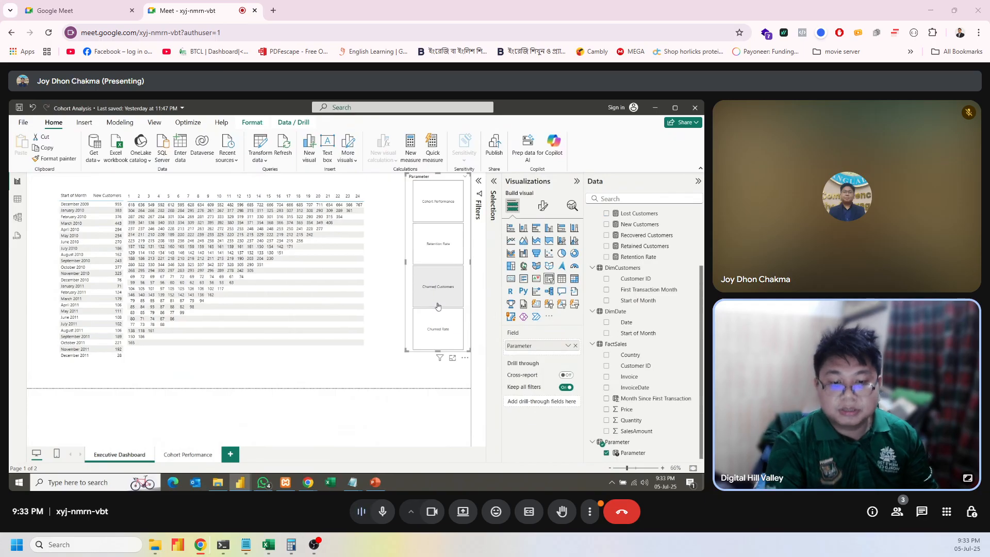
pyautogui.click(436, 335)
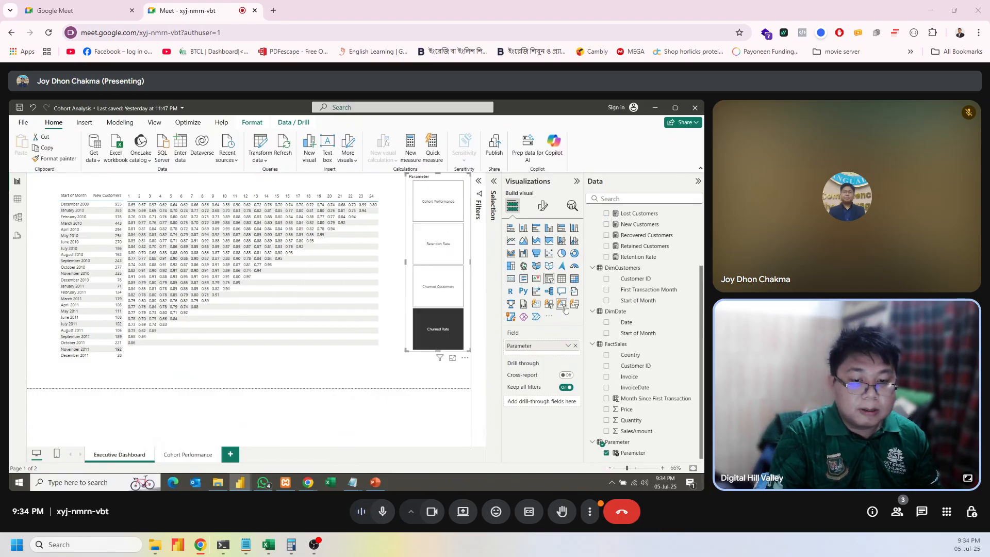
pyautogui.click(453, 204)
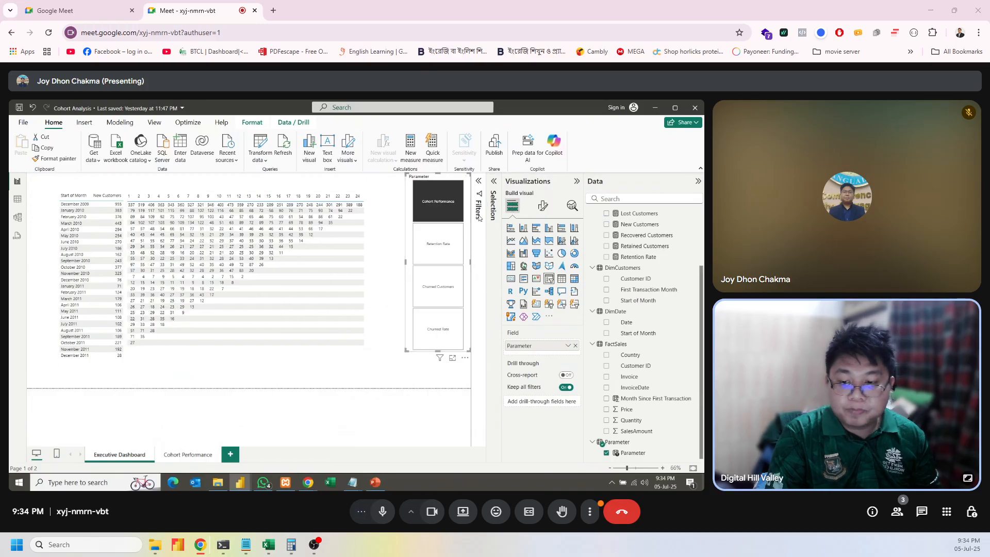
pyautogui.click(379, 320)
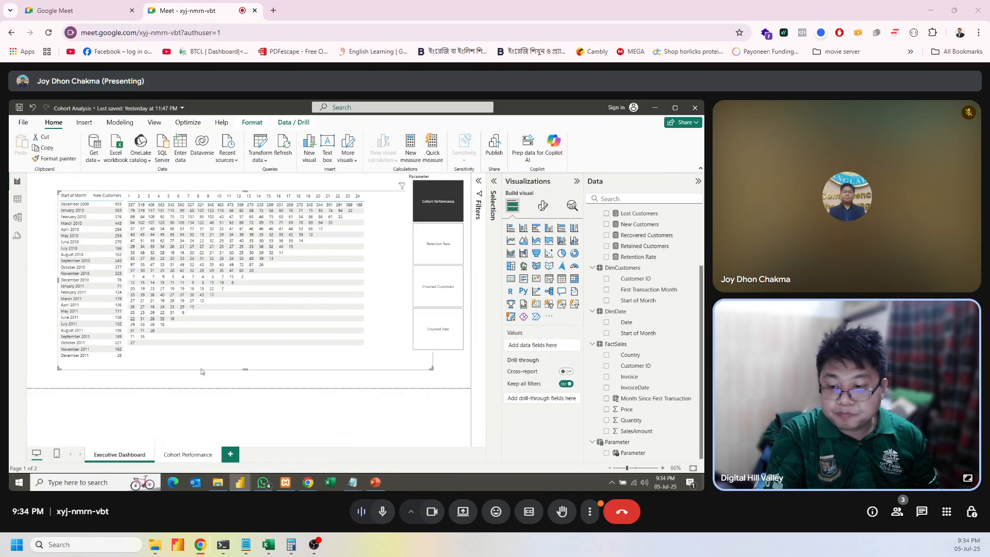
pyautogui.click(139, 367)
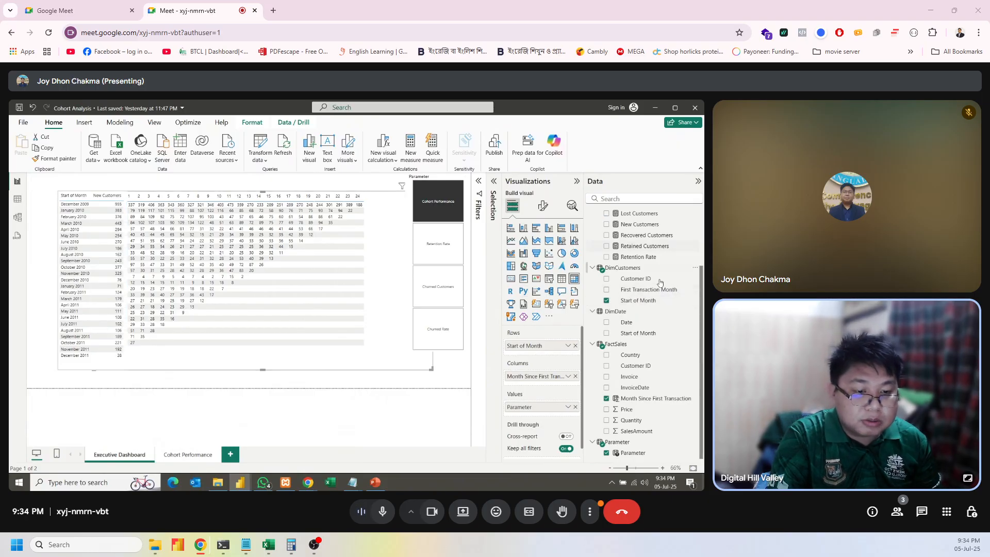
# Show Retention Rate through the parameter slicer and format that measure as a percentage.
pyautogui.scroll(3, 642, 296)
pyautogui.click(444, 243)
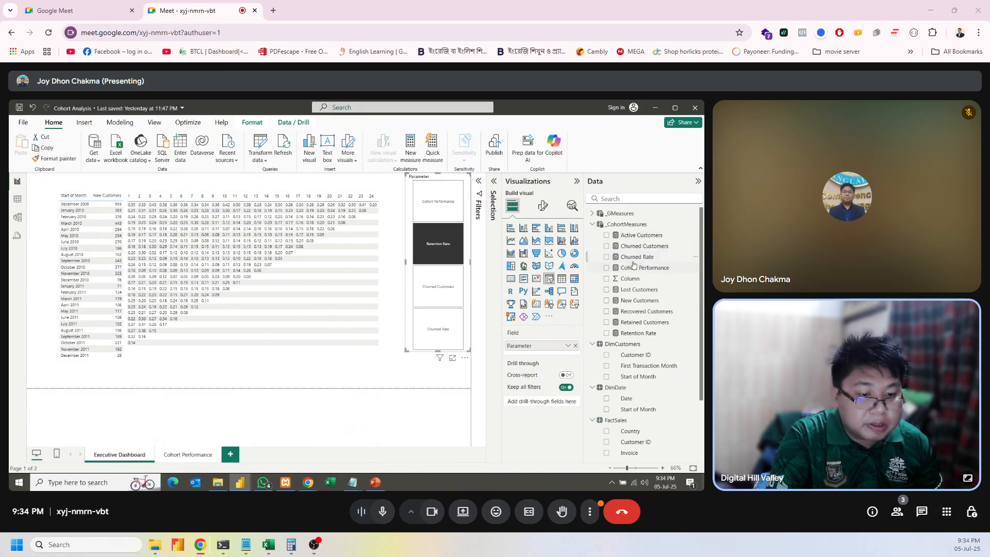
pyautogui.click(637, 334)
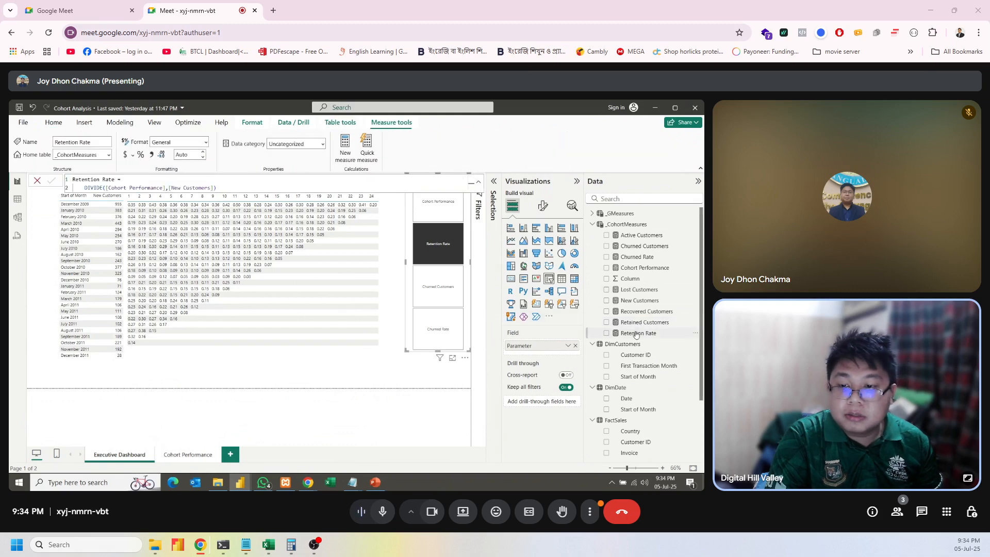
pyautogui.click(141, 154)
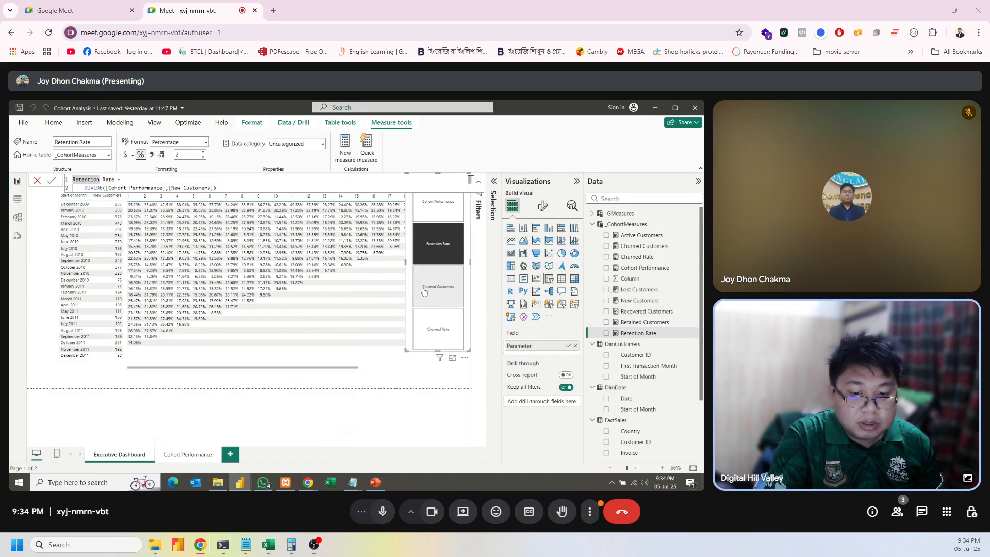
# Switch the parameter slicer to Churned Rate and format that measure as a percentage.
pyautogui.click(439, 322)
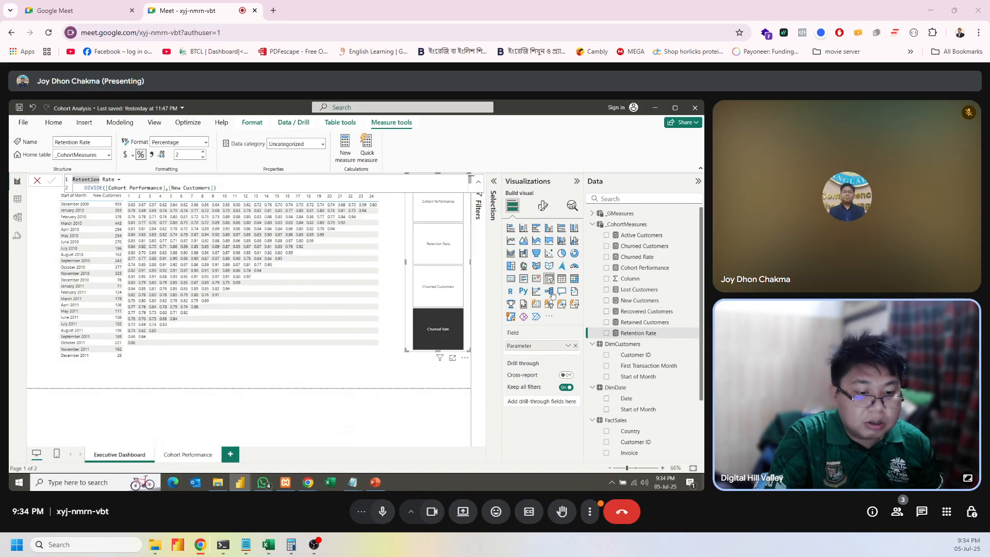
pyautogui.click(636, 257)
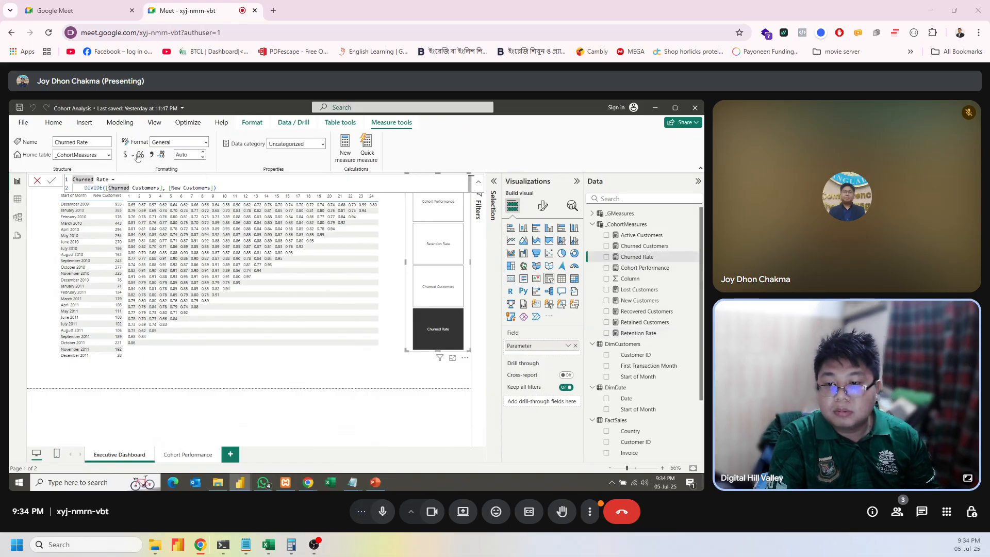
pyautogui.click(138, 156)
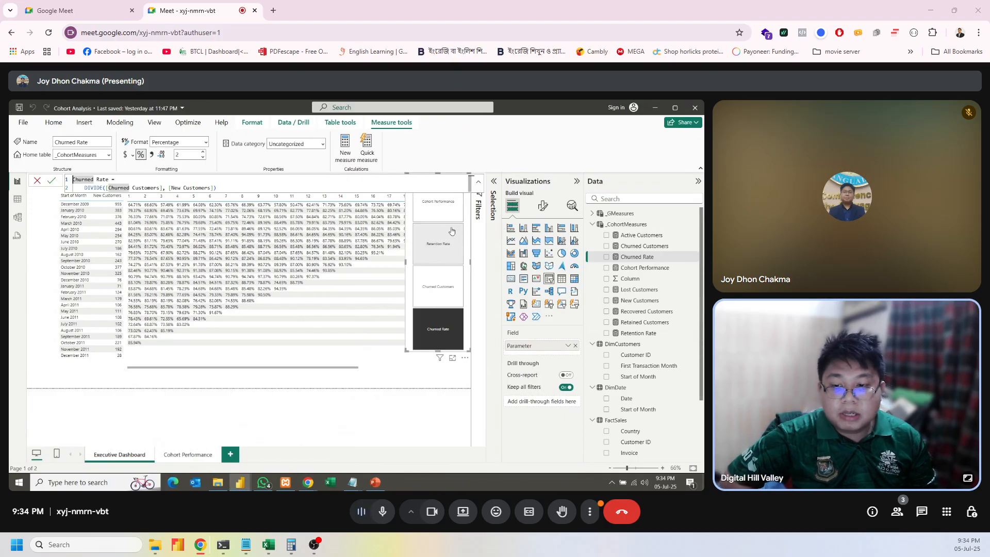
# Turn on background color in the cohort matrix's cell elements for the Churned Rate series.
pyautogui.click(282, 364)
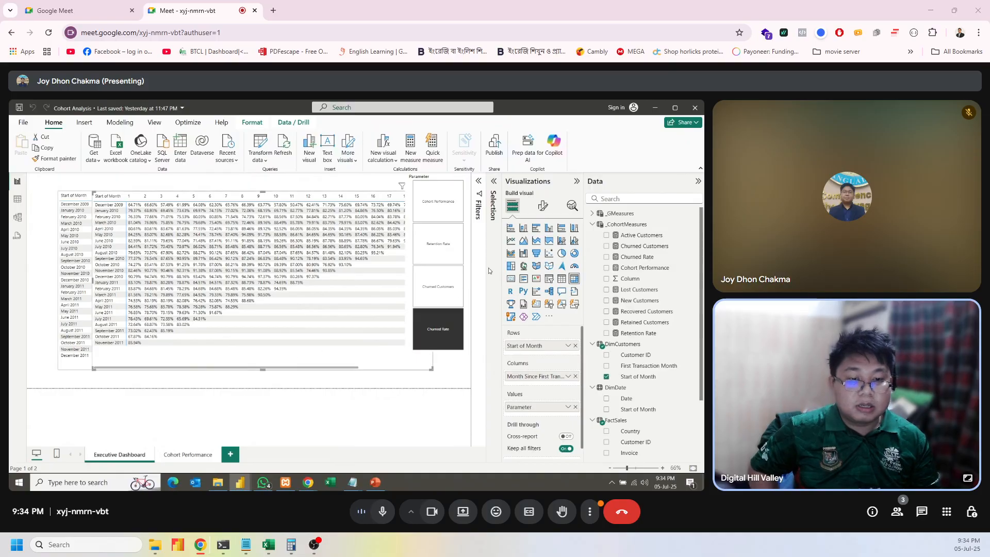
pyautogui.click(549, 209)
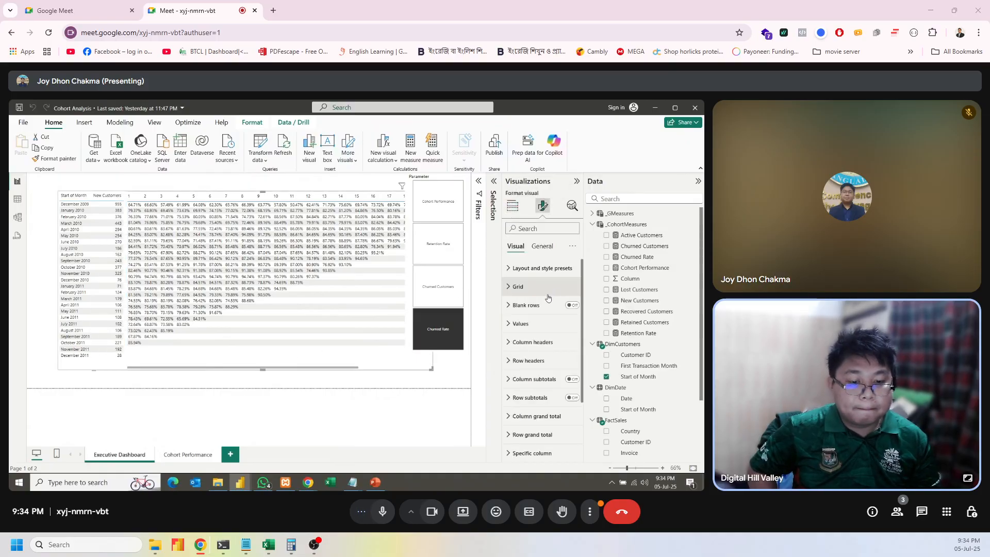
pyautogui.scroll(-3, 560, 332)
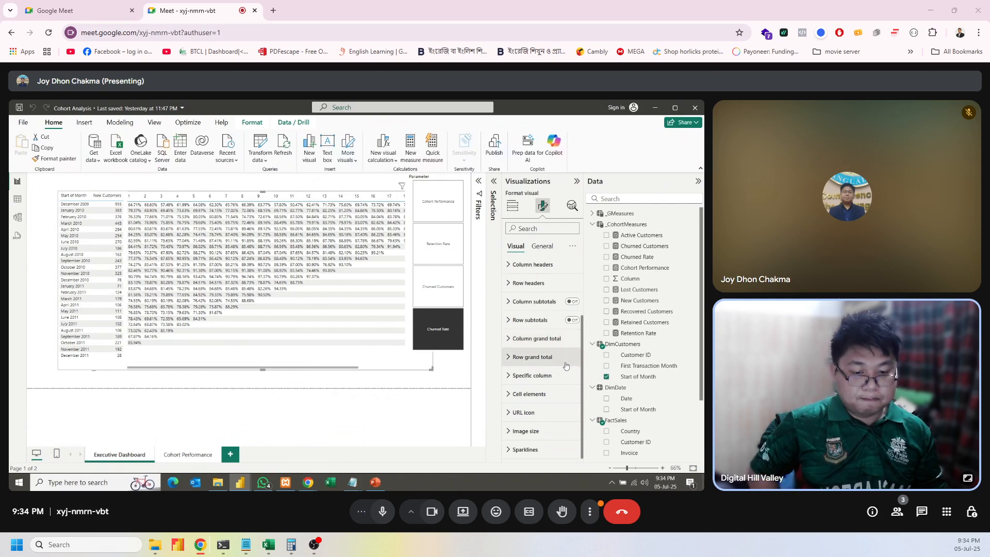
pyautogui.click(541, 394)
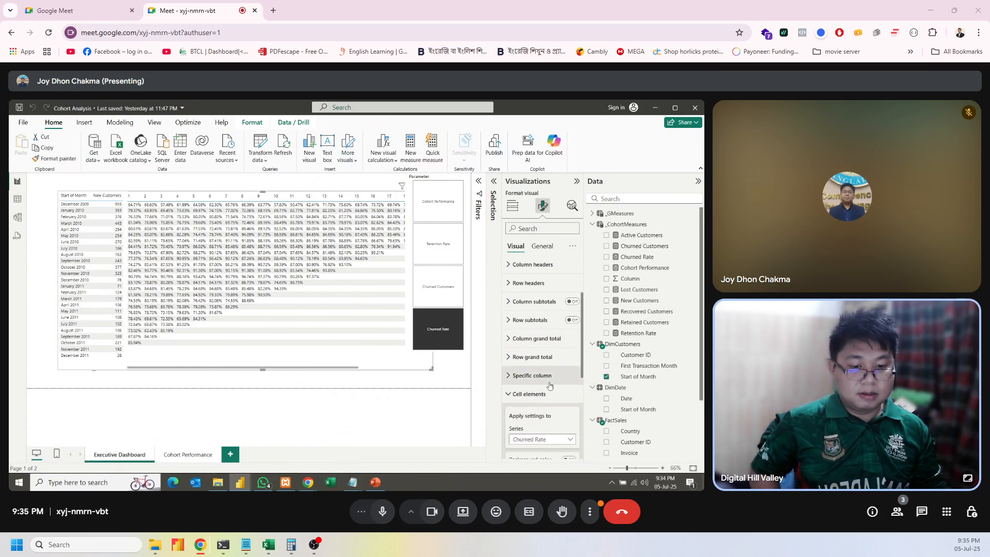
pyautogui.scroll(-3, 550, 385)
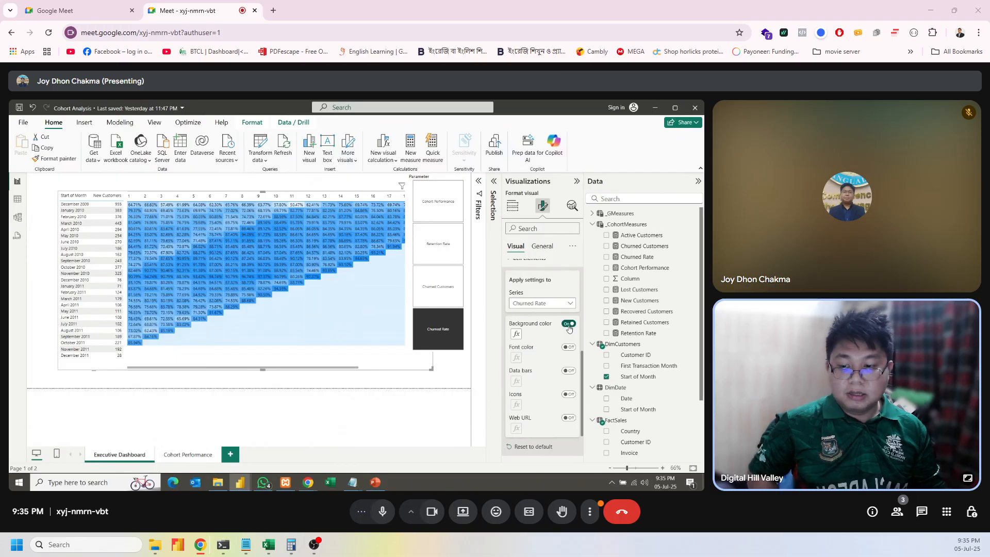
pyautogui.click(75, 372)
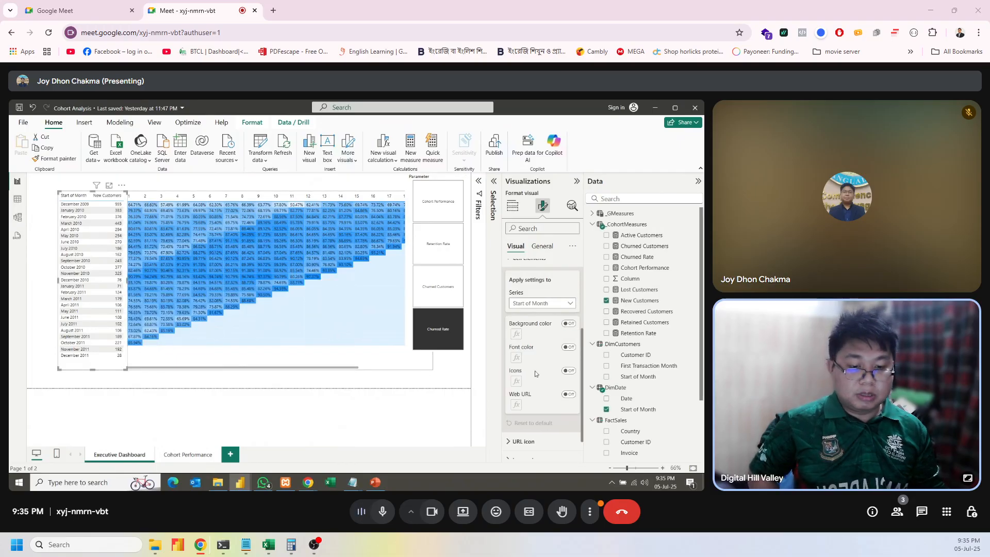
pyautogui.click(570, 325)
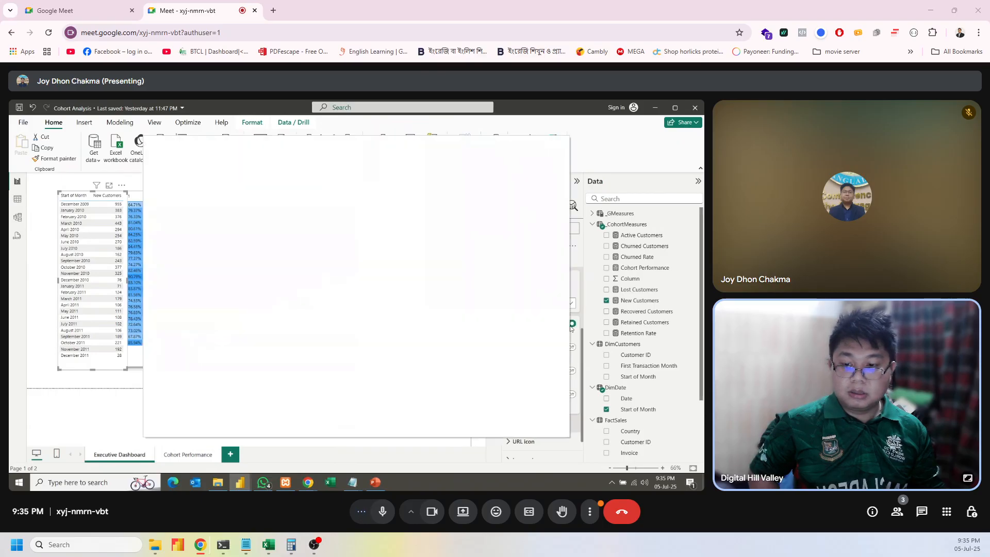
pyautogui.click(509, 419)
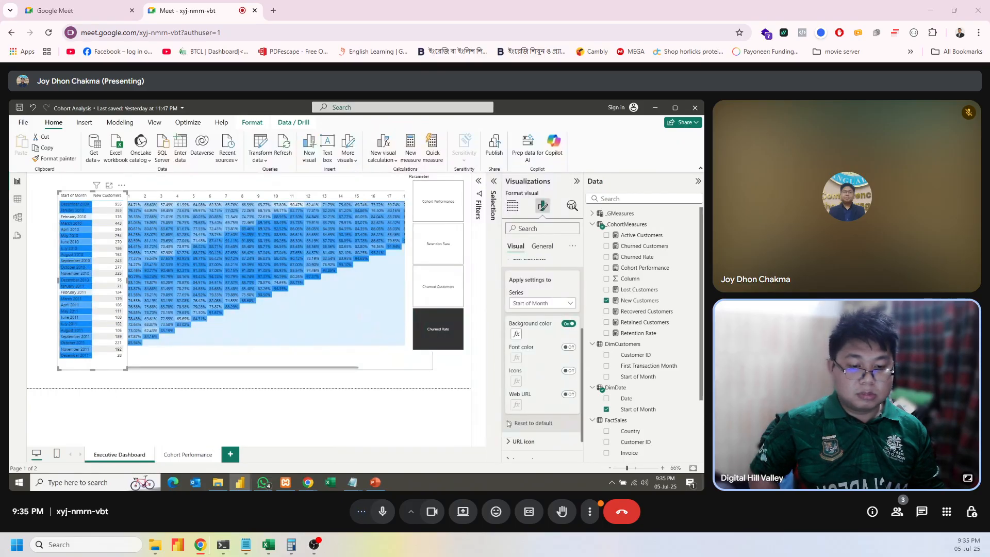
pyautogui.click(569, 324)
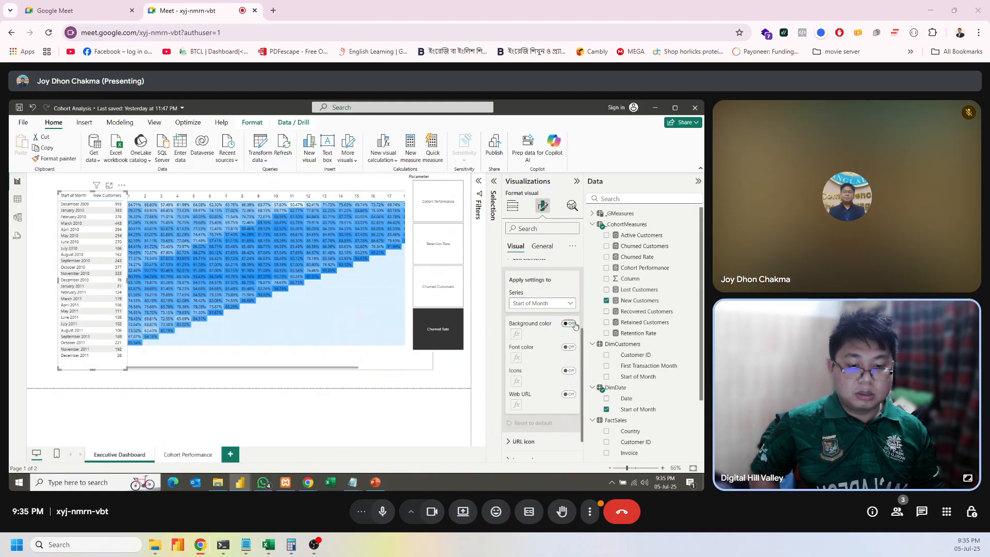
# Turn on background color for the New Customers series in the New Customers table and deselect the table.
pyautogui.click(565, 304)
pyautogui.click(555, 325)
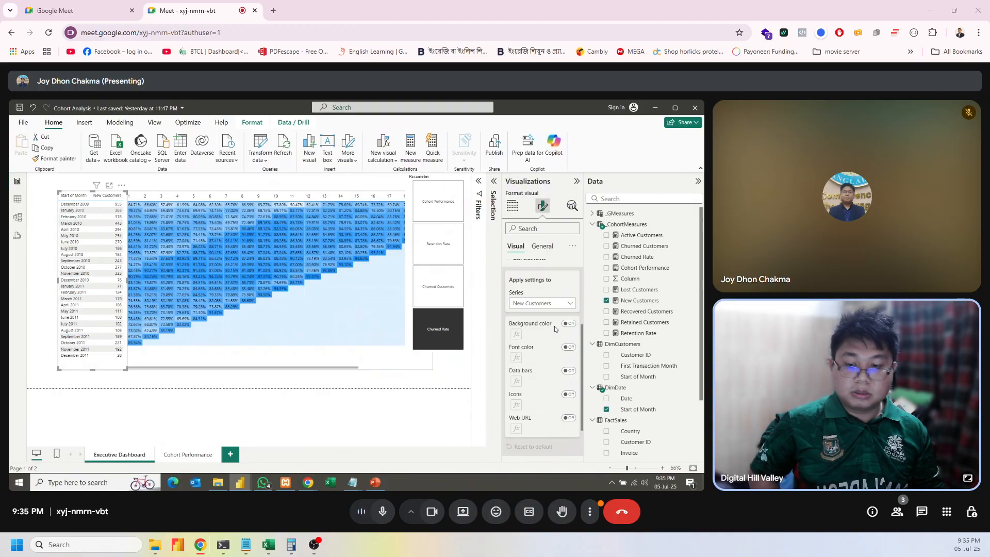
pyautogui.click(569, 324)
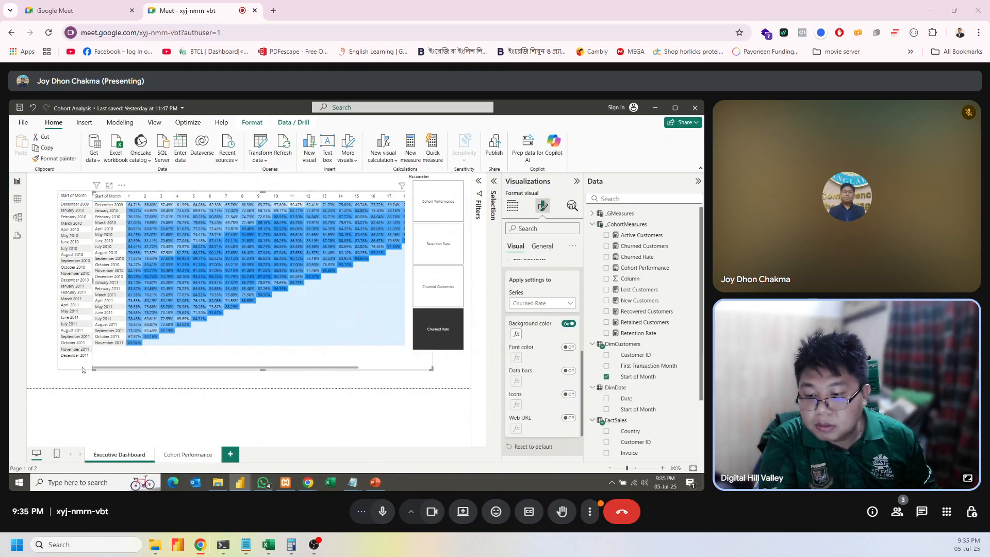
pyautogui.click(38, 340)
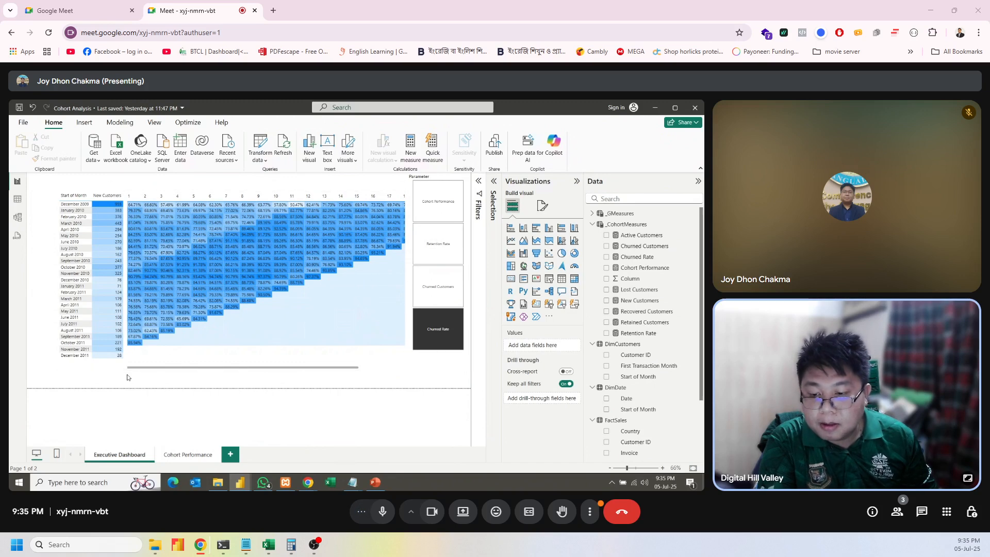
# Move the grouped New Customers table and cohort matrix slightly down the page to free space above them.
pyautogui.click(107, 367)
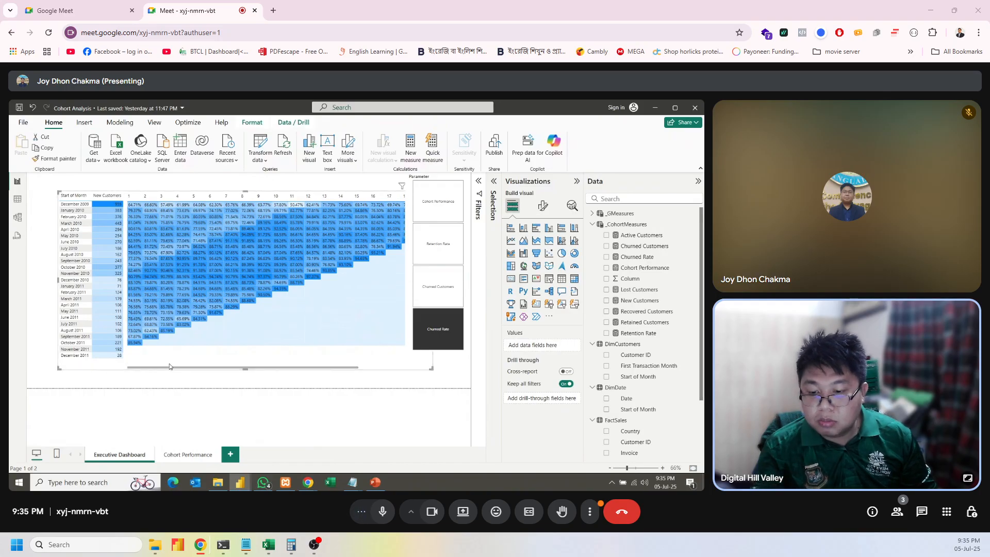
pyautogui.click(169, 367)
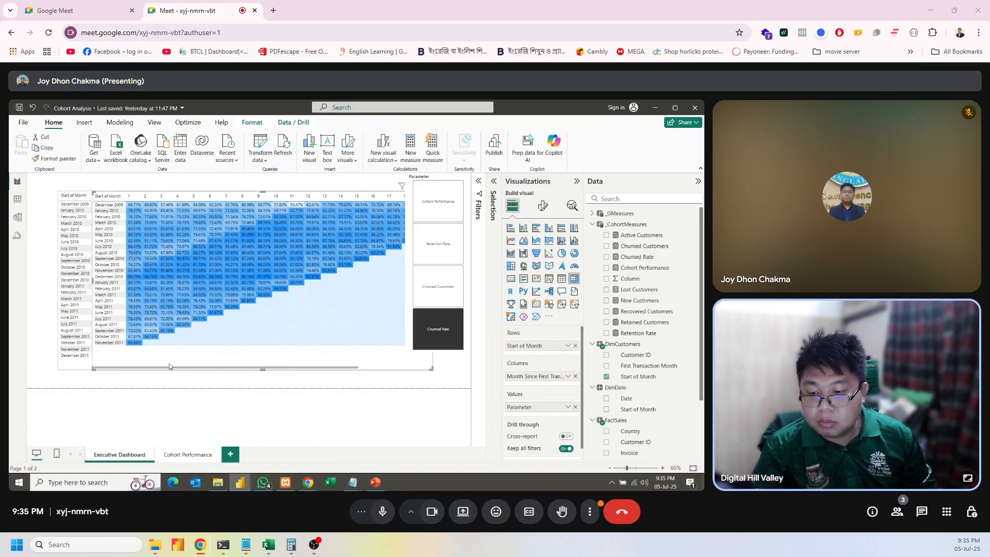
pyautogui.click(77, 367)
pyautogui.click(115, 389)
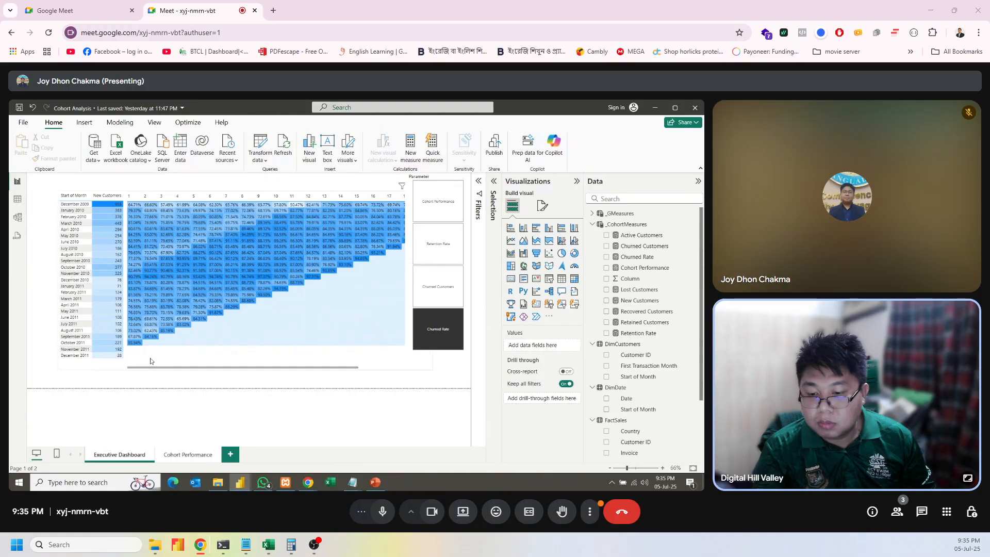
pyautogui.click(150, 360)
pyautogui.moveTo(229, 365); pyautogui.dragTo(228, 383)
# Move the parameter slicer above the New Customers table and matrix, and reshape it into one wide row of four tiles.
pyautogui.click(412, 181)
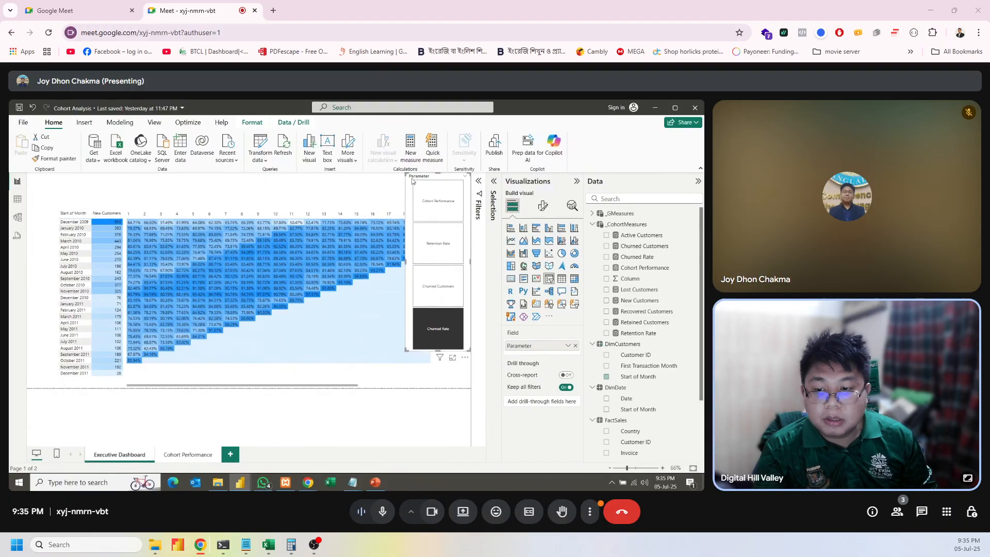
pyautogui.moveTo(383, 196); pyautogui.dragTo(50, 186)
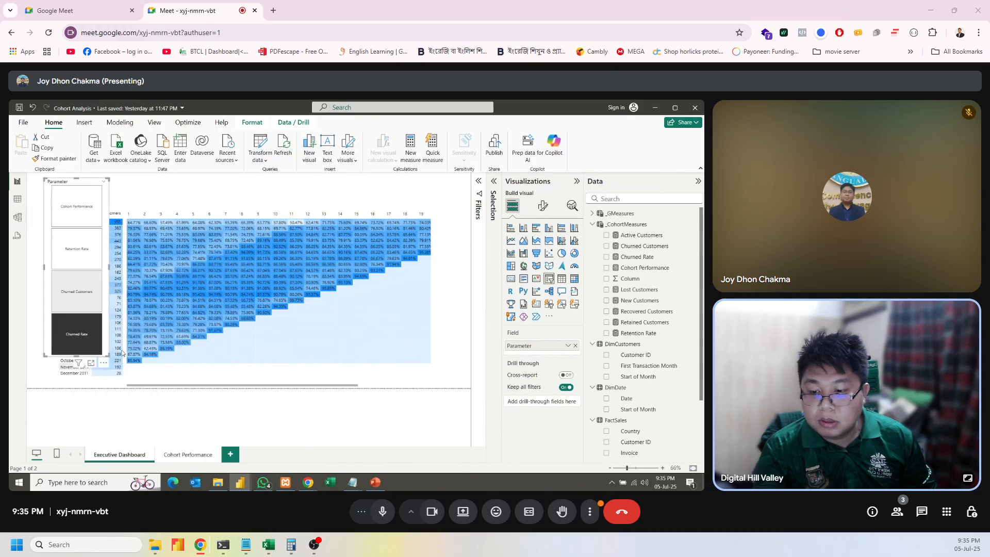
pyautogui.click(94, 336)
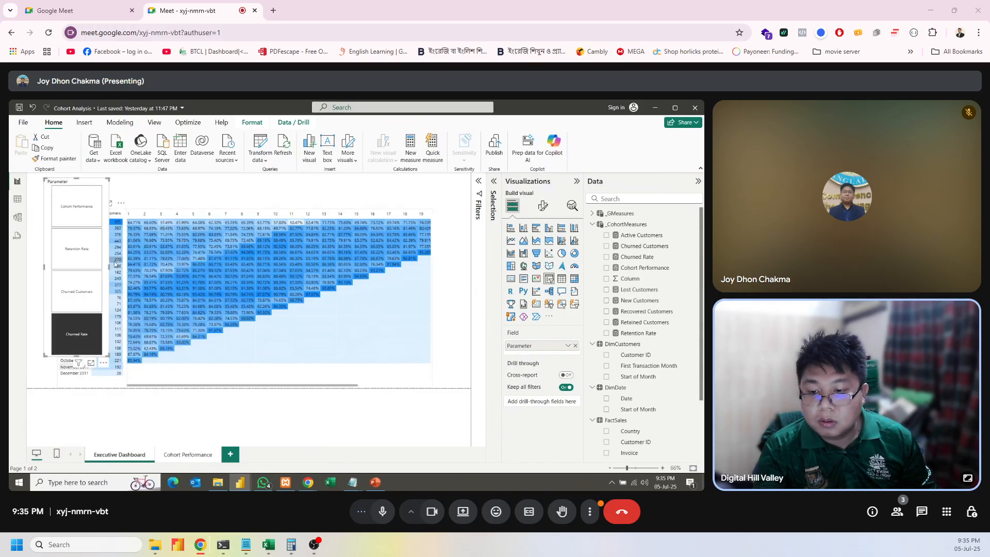
pyautogui.moveTo(109, 266); pyautogui.dragTo(454, 265)
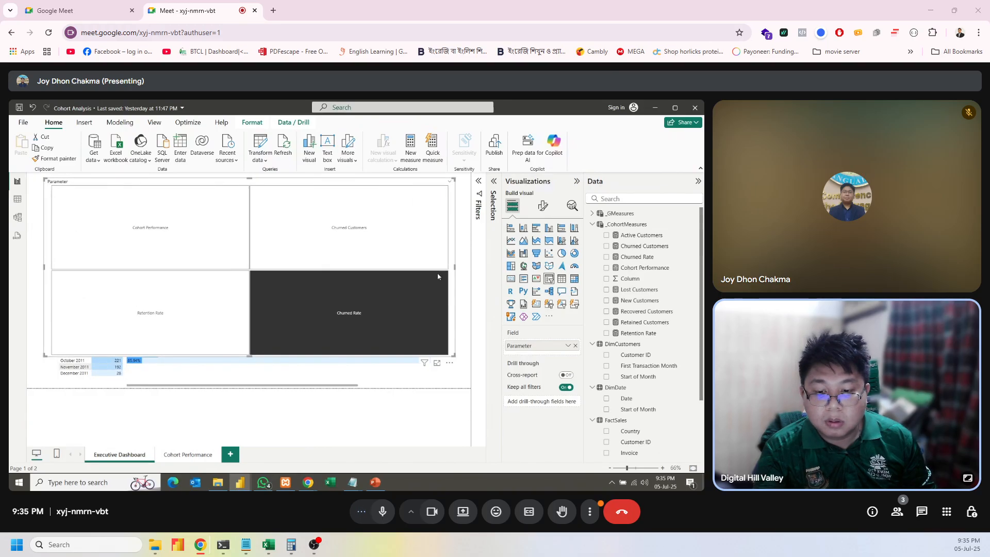
pyautogui.moveTo(248, 357); pyautogui.dragTo(268, 201)
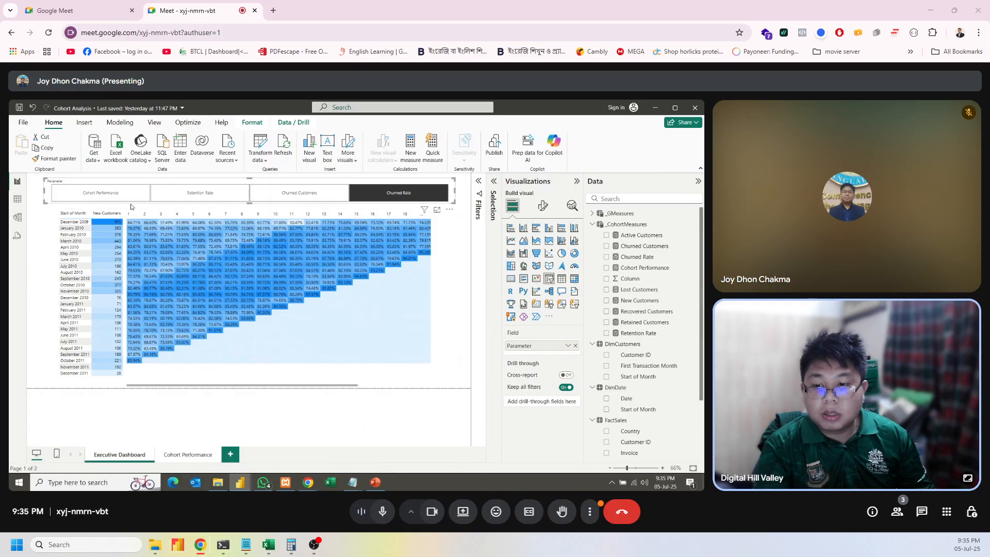
# Switch the parameter slicer through Cohort Performance, Retention Rate, Churned Customers and Churned Rate to check the matrix shading for each measure.
pyautogui.click(108, 191)
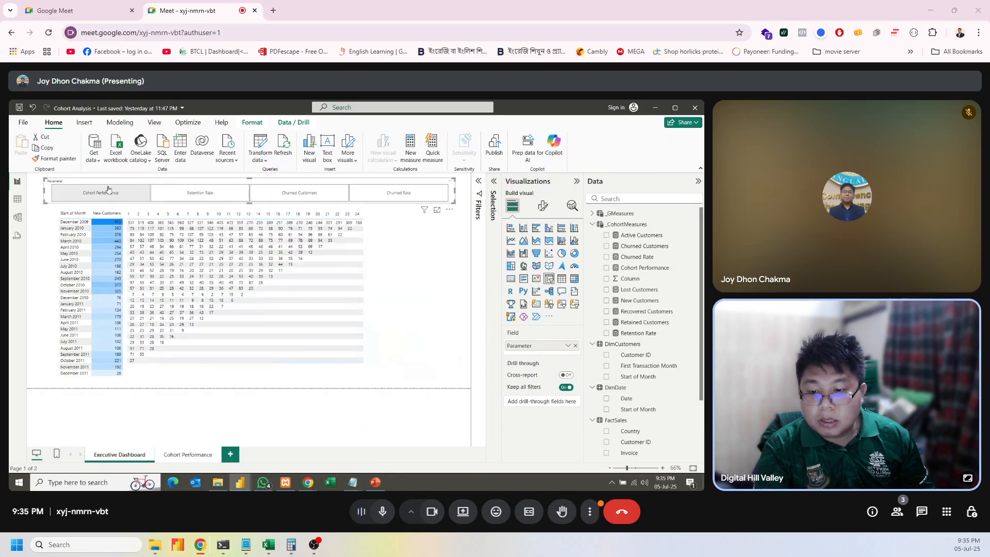
pyautogui.click(207, 194)
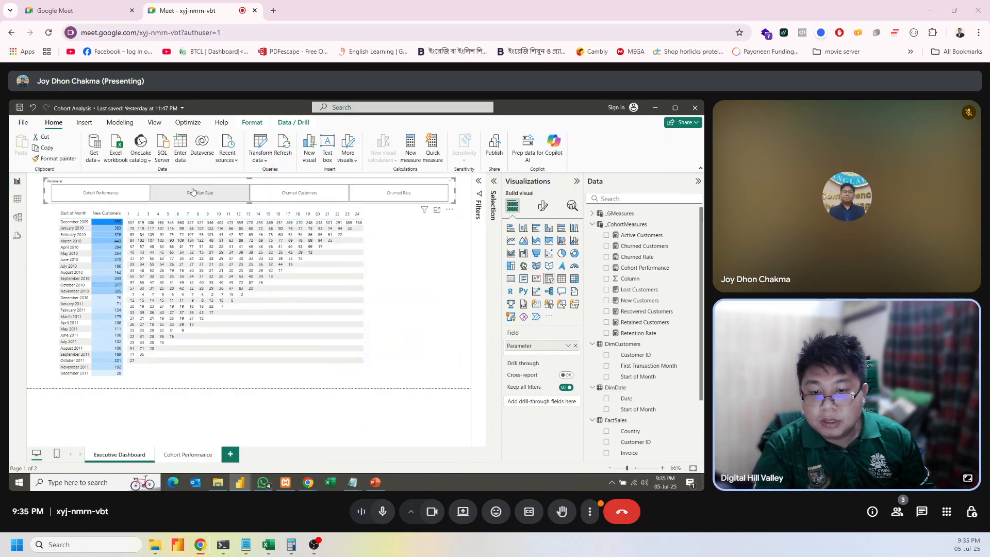
pyautogui.click(289, 193)
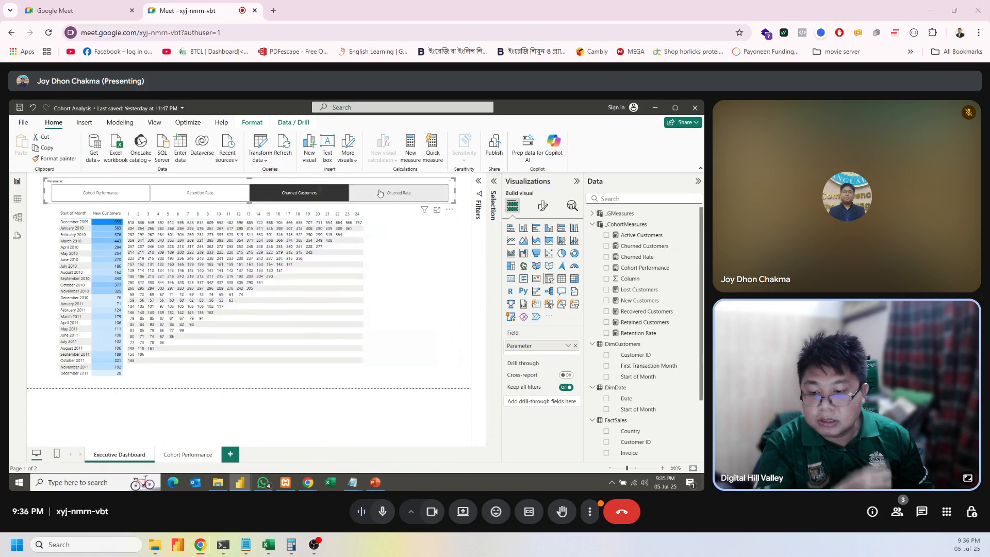
pyautogui.click(390, 193)
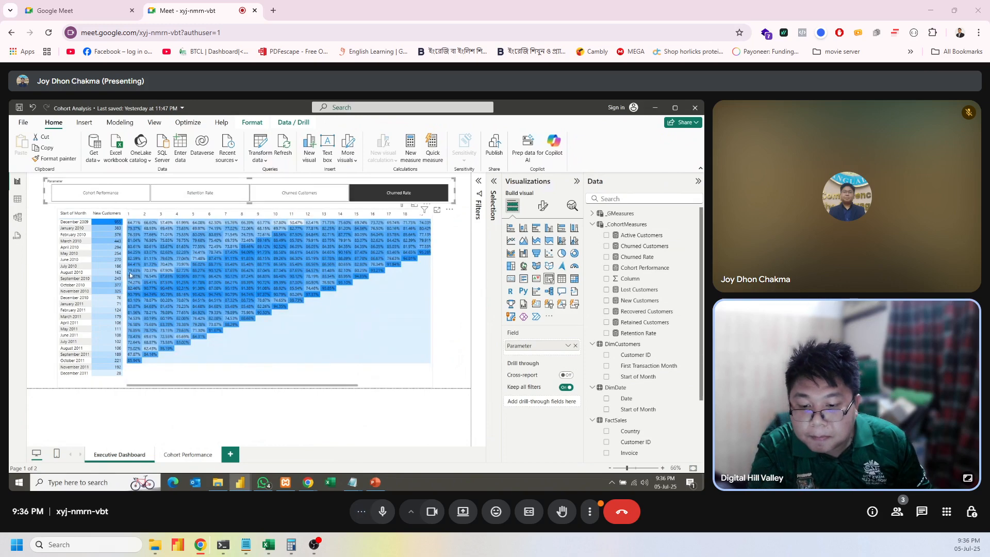
pyautogui.click(212, 372)
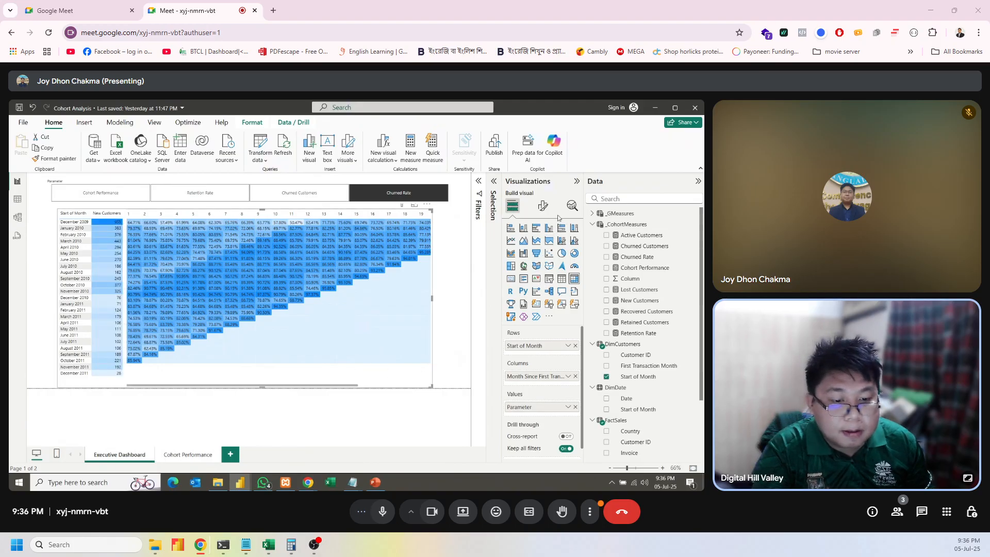
pyautogui.click(543, 206)
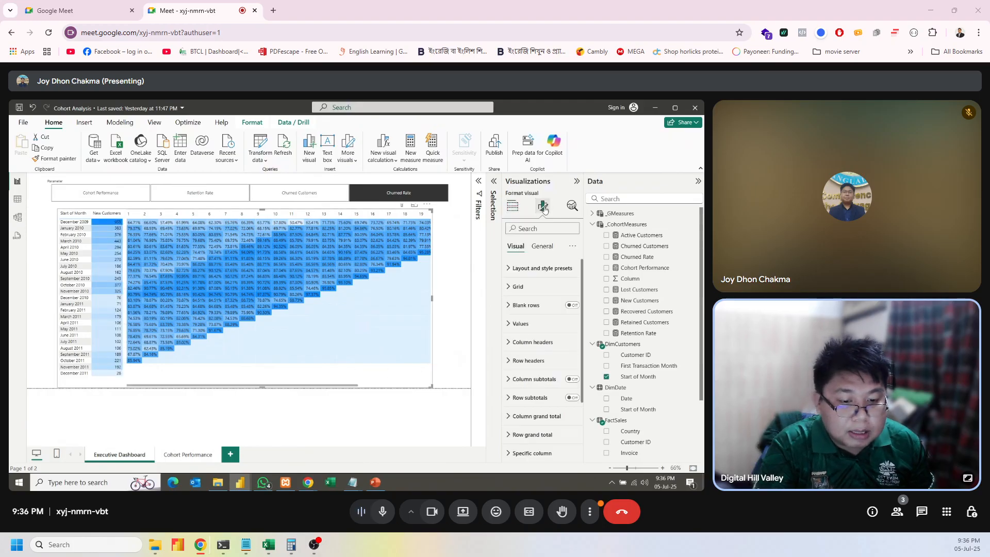
pyautogui.click(539, 325)
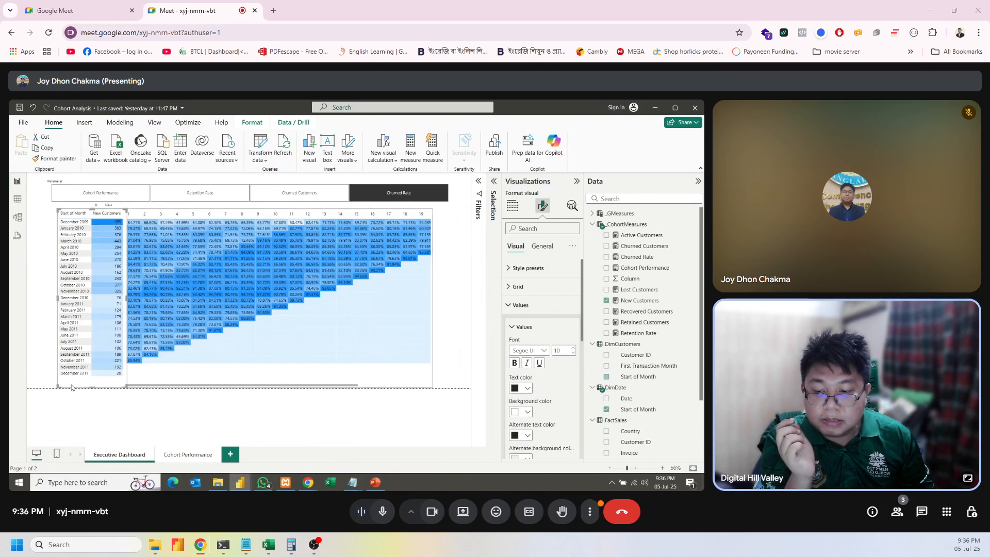
# Convert the New Customers table into a matrix visual and deselect it.
pyautogui.click(510, 209)
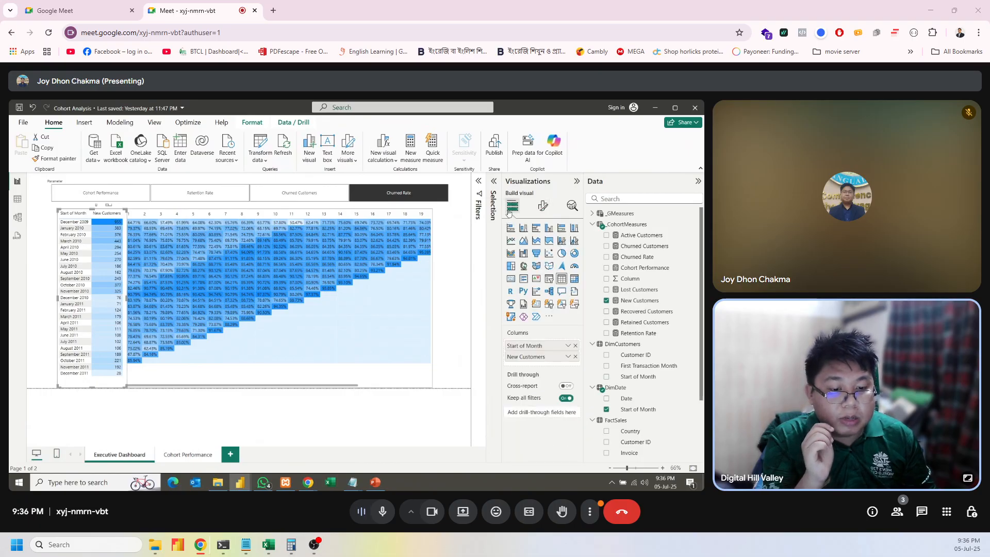
pyautogui.click(576, 280)
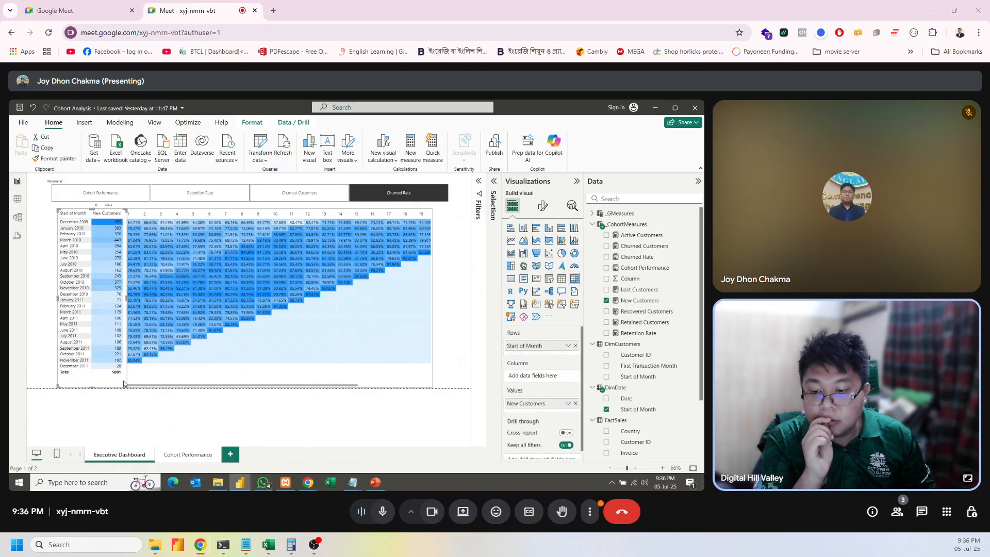
pyautogui.click(36, 328)
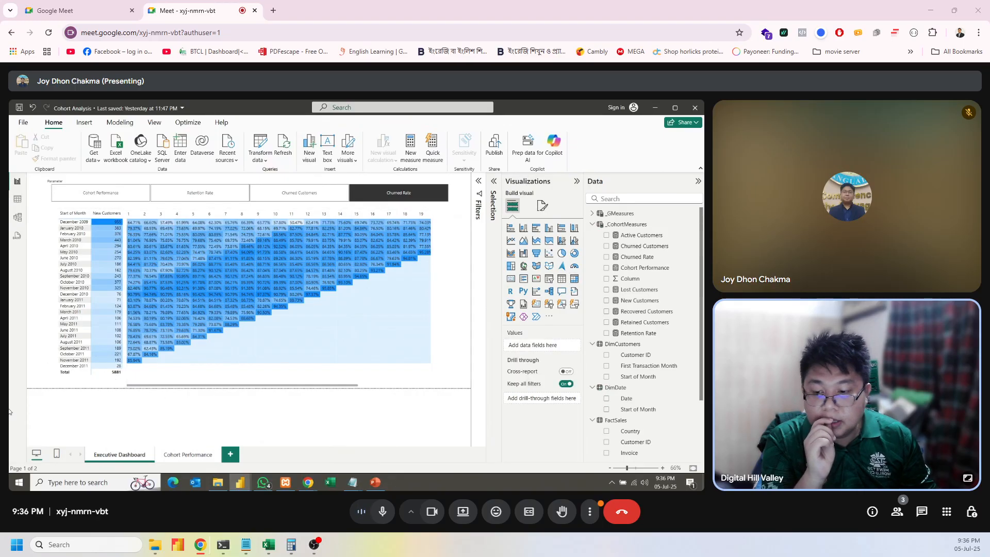
pyautogui.click(62, 384)
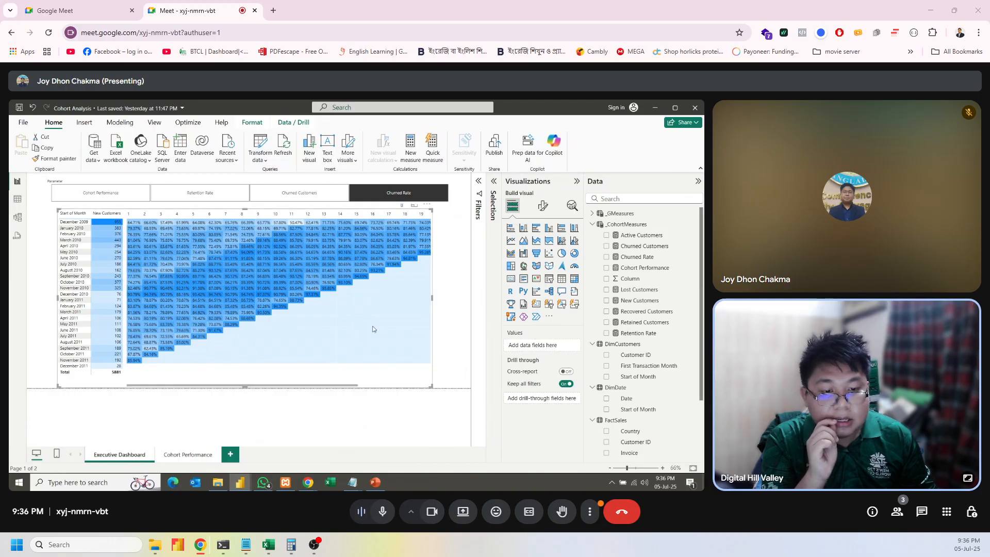
pyautogui.click(544, 204)
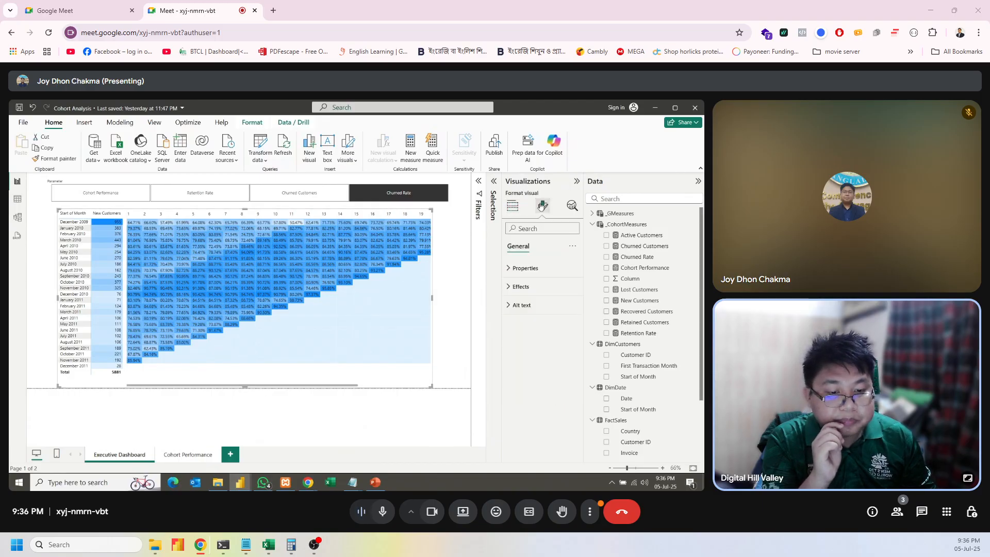
pyautogui.click(512, 268)
pyautogui.click(532, 270)
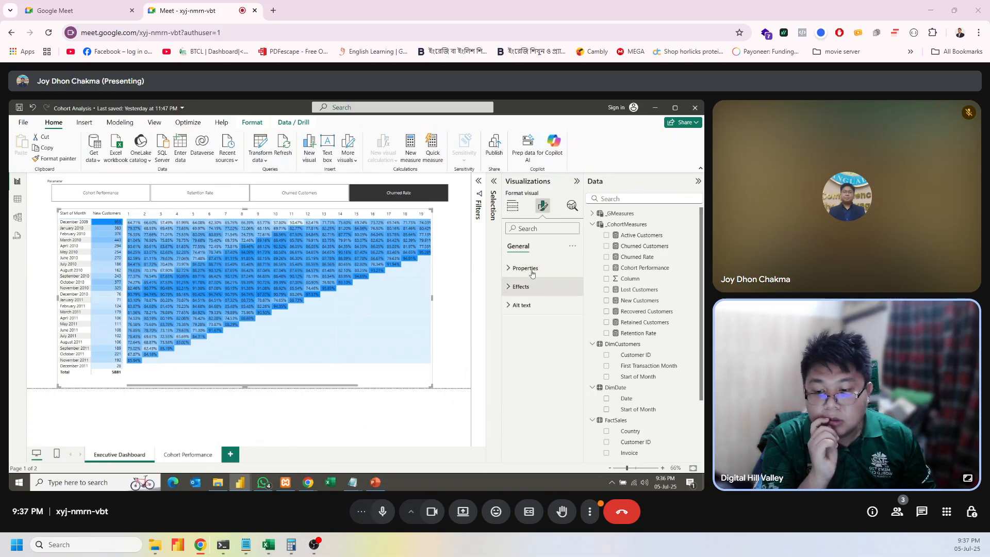
pyautogui.click(513, 205)
# Turn off row subtotals and column subtotals for the New Customers matrix and deselect it.
pyautogui.click(111, 384)
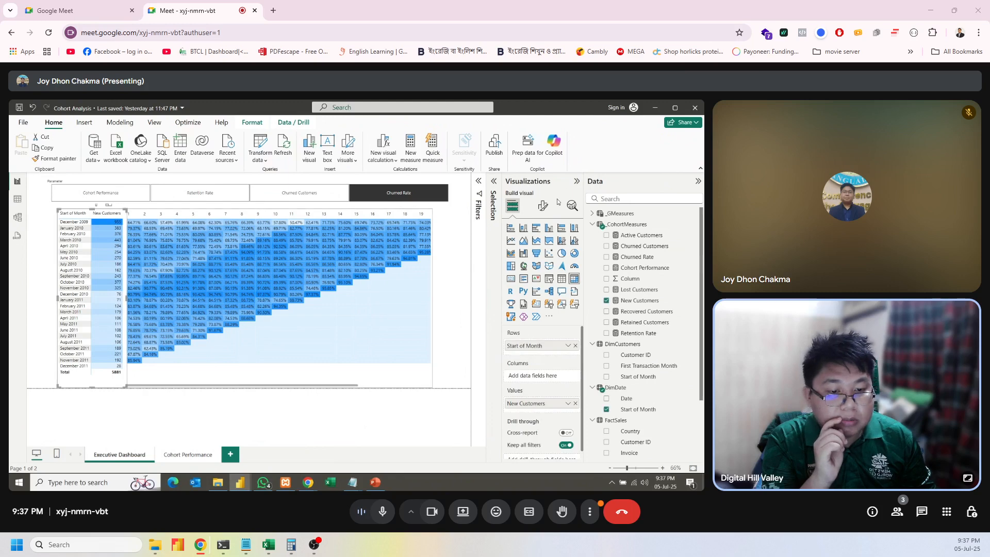
pyautogui.click(543, 206)
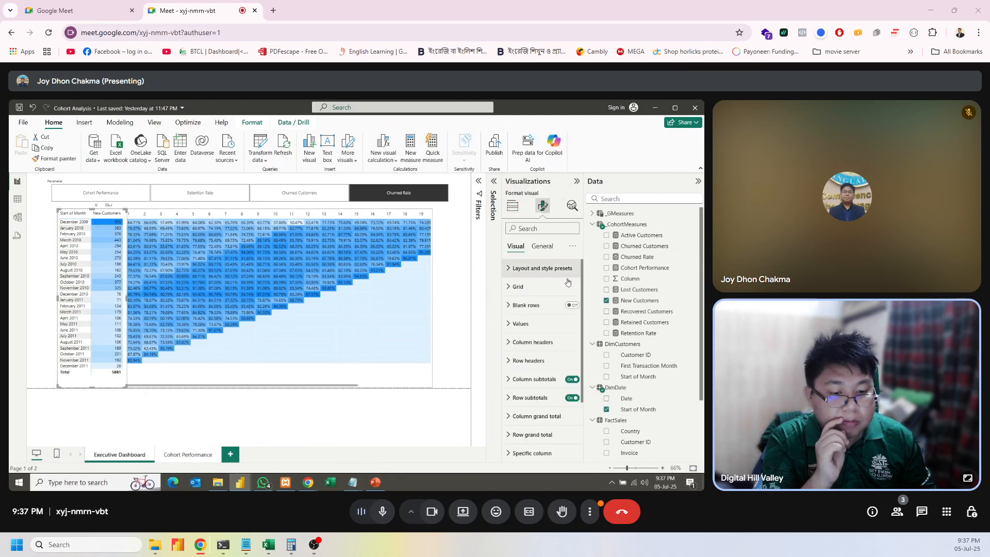
pyautogui.click(572, 397)
pyautogui.click(573, 380)
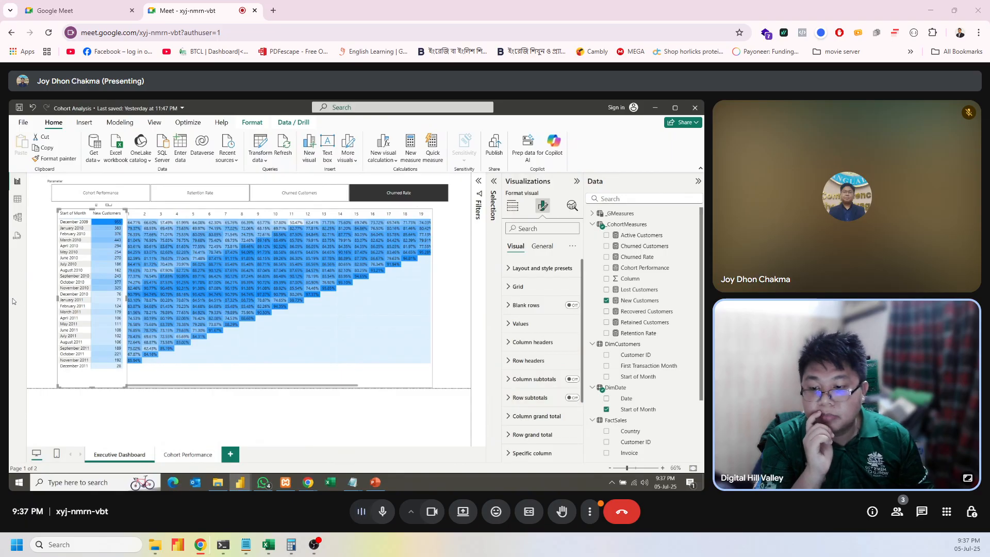
pyautogui.click(37, 297)
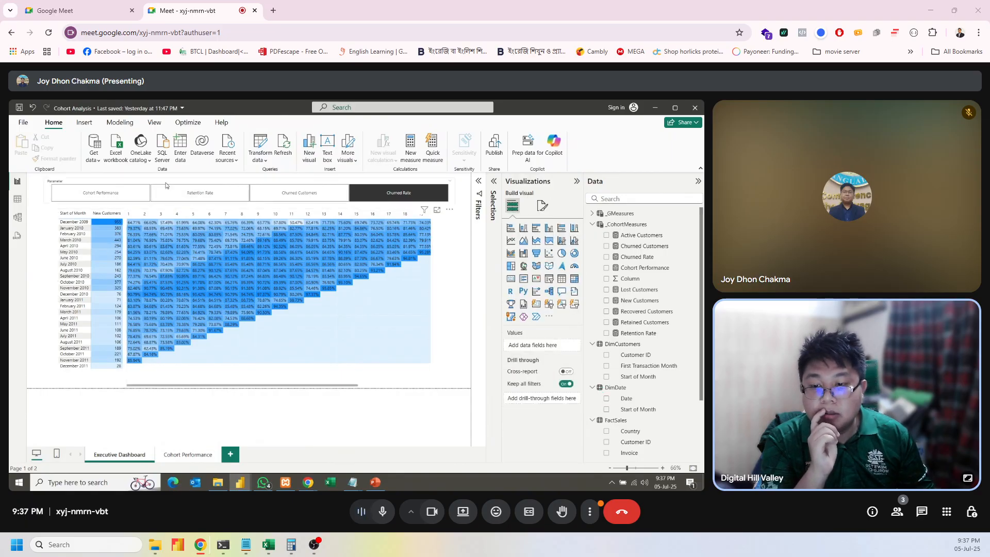
# Check the cohort matrix with the slicer set to Cohort Performance, Retention Rate and Churned Customers.
pyautogui.click(138, 197)
pyautogui.click(201, 198)
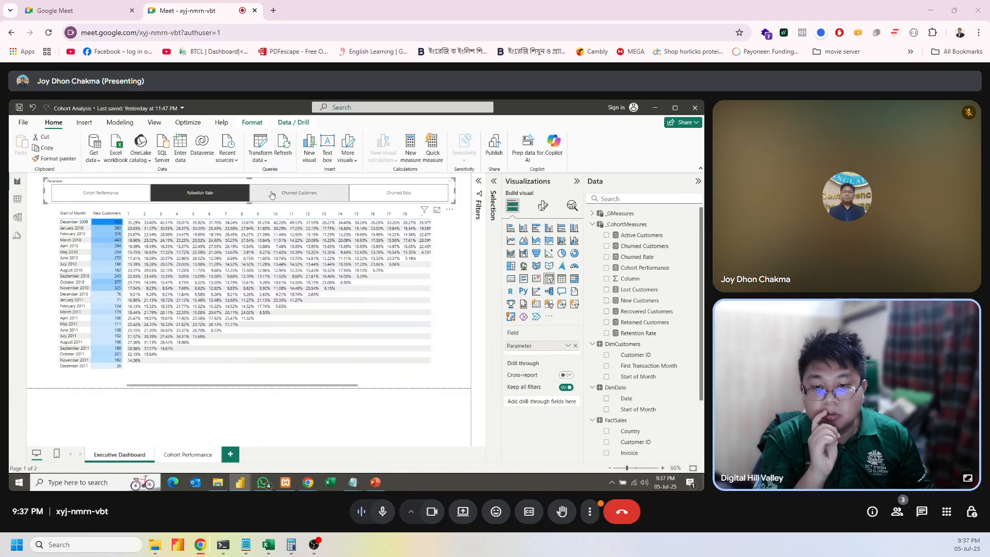
pyautogui.click(272, 195)
# Set the slicer to Cohort Performance and turn on background color for that series in the cohort matrix's cell elements.
pyautogui.click(122, 195)
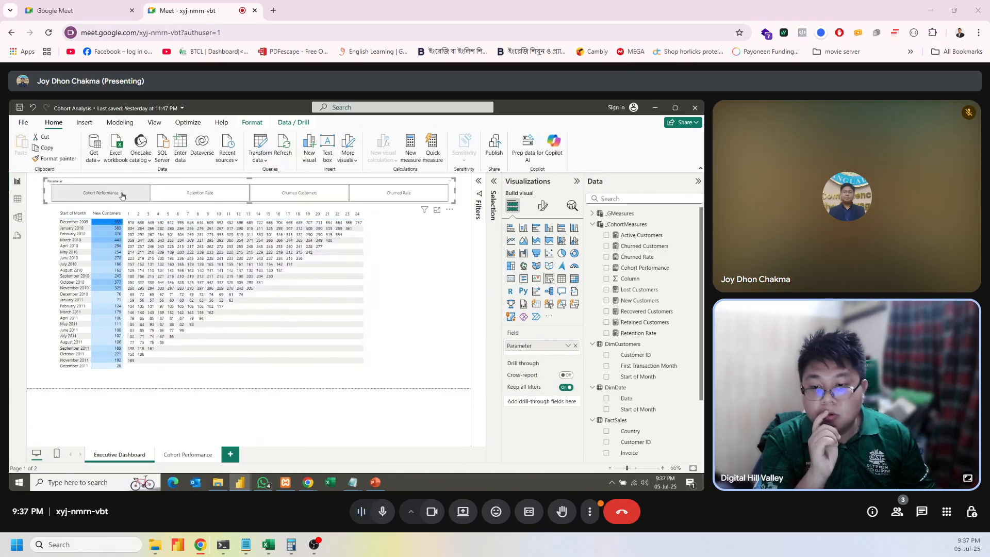
pyautogui.click(218, 370)
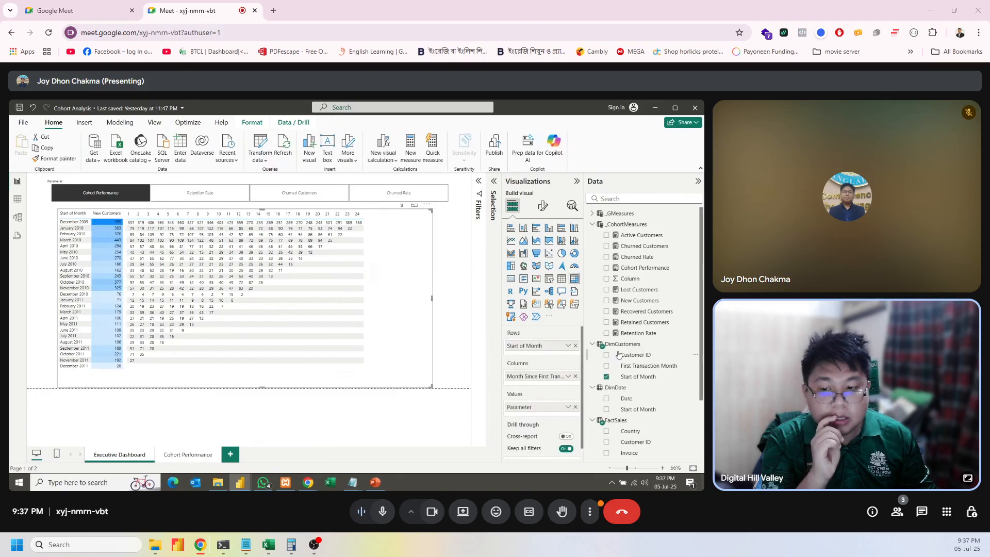
pyautogui.click(544, 206)
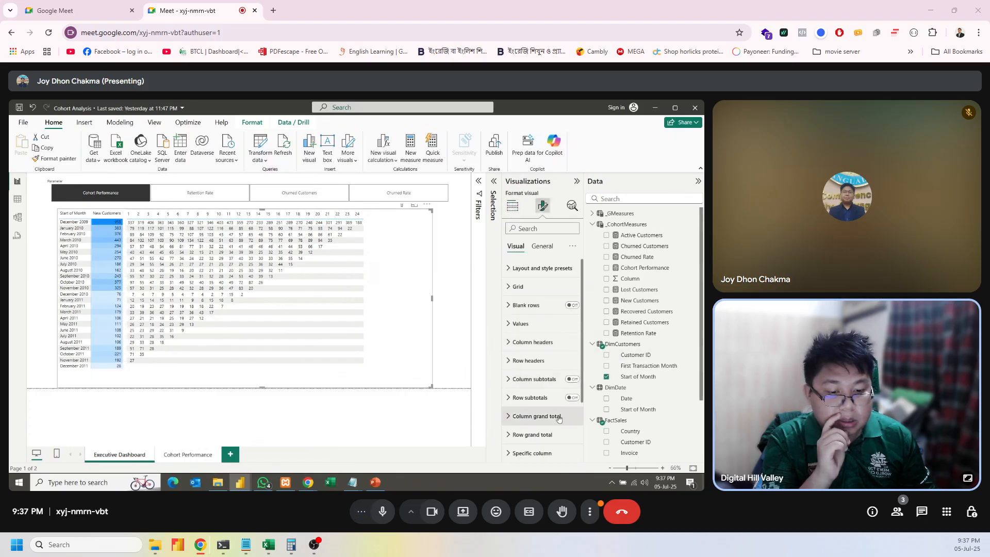
pyautogui.scroll(-2, 530, 350)
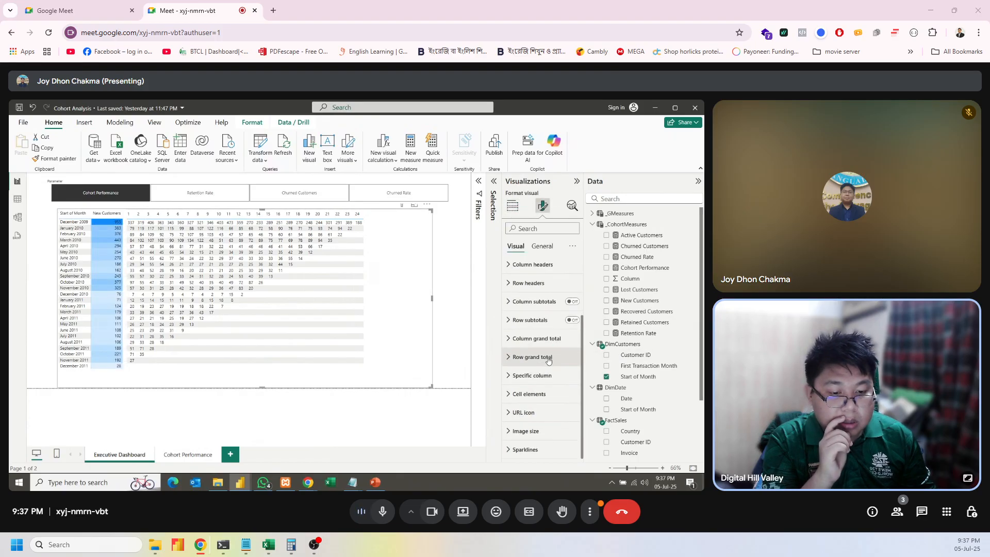
pyautogui.click(545, 401)
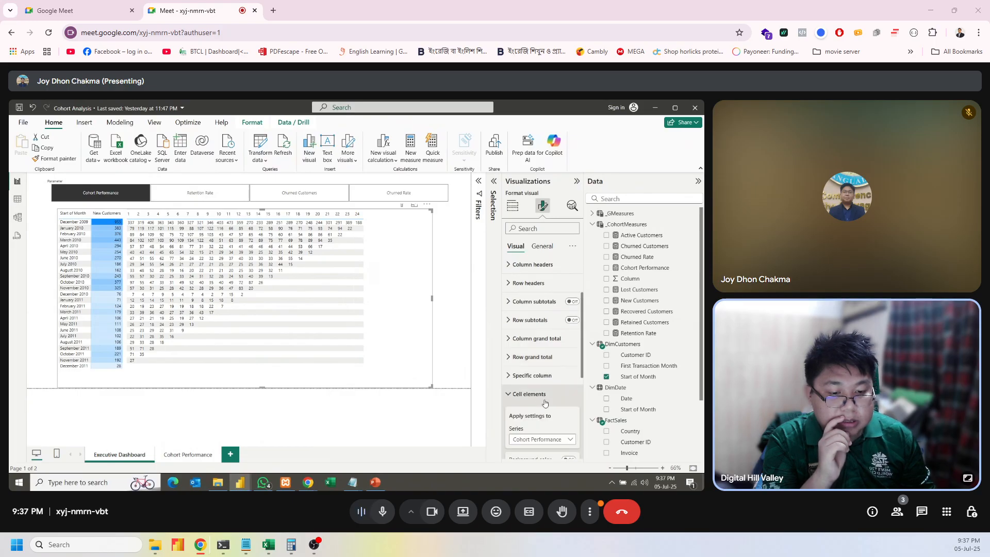
pyautogui.scroll(-2, 547, 410)
pyautogui.click(569, 369)
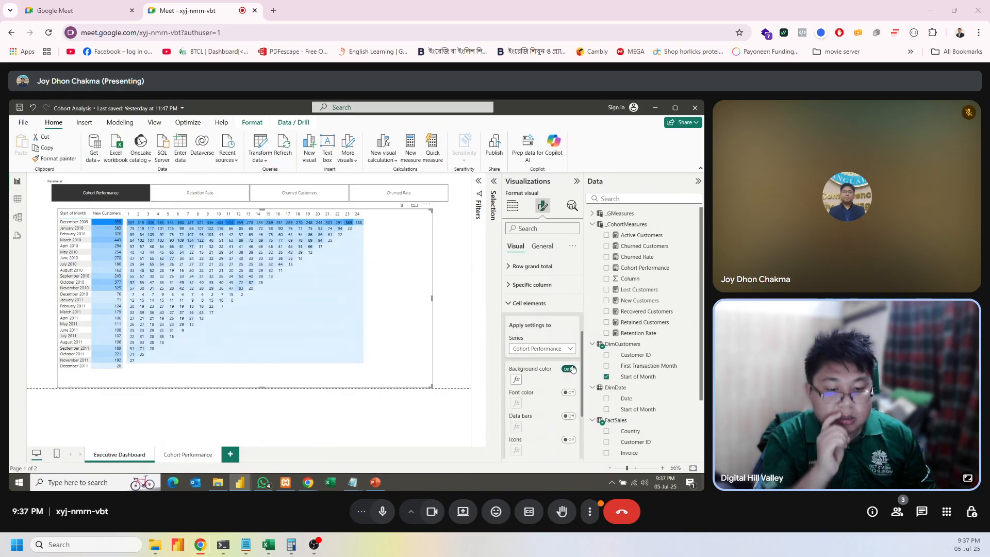
pyautogui.click(568, 351)
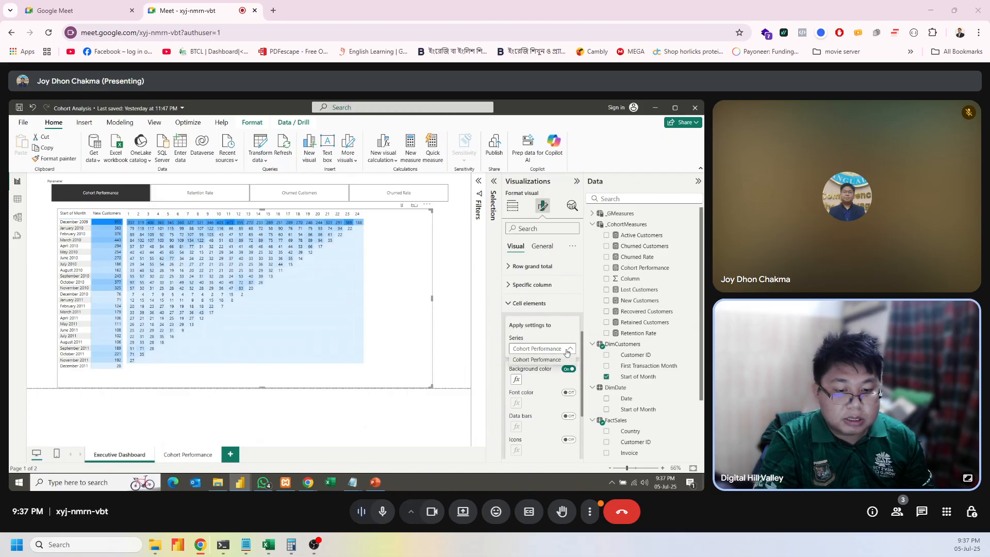
pyautogui.click(567, 360)
# Set the slicer to Retention Rate and turn on background color for that series in the cohort matrix's cell elements.
pyautogui.click(215, 202)
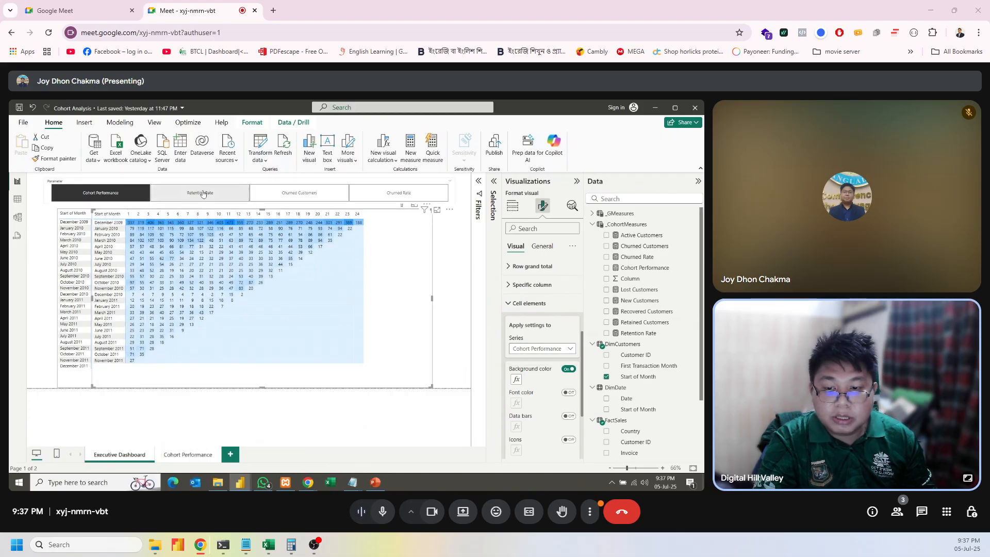
pyautogui.click(208, 382)
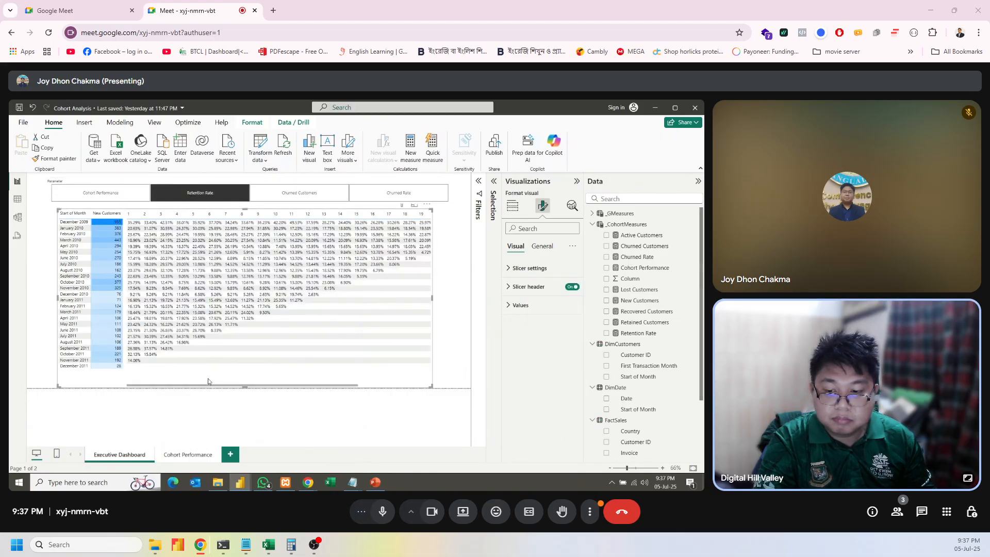
pyautogui.click(207, 381)
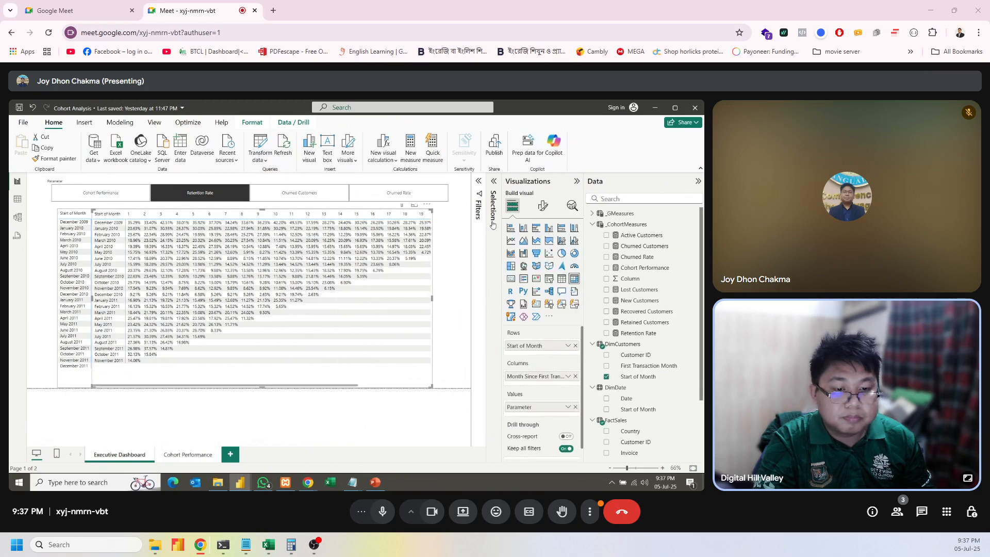
pyautogui.click(542, 205)
pyautogui.scroll(-3, 551, 345)
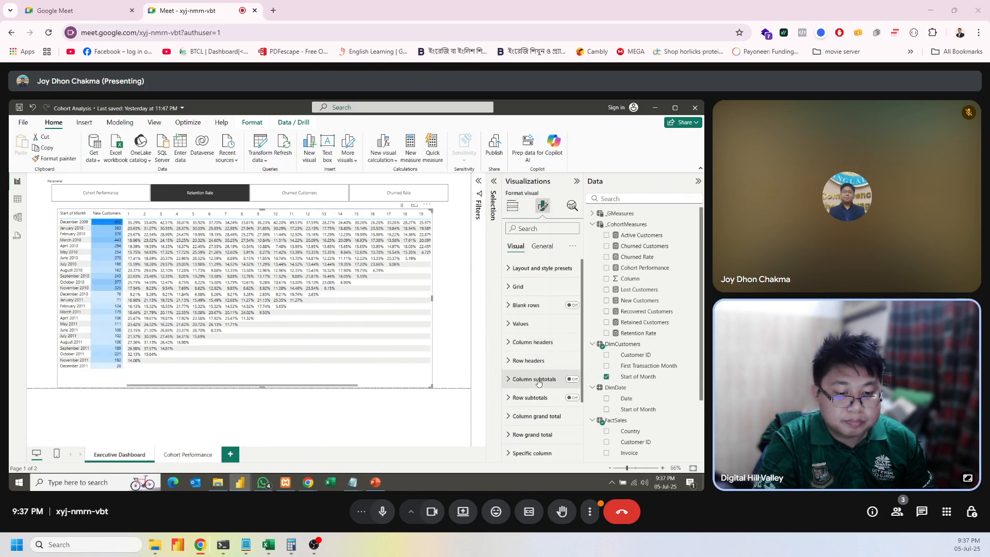
pyautogui.click(535, 390)
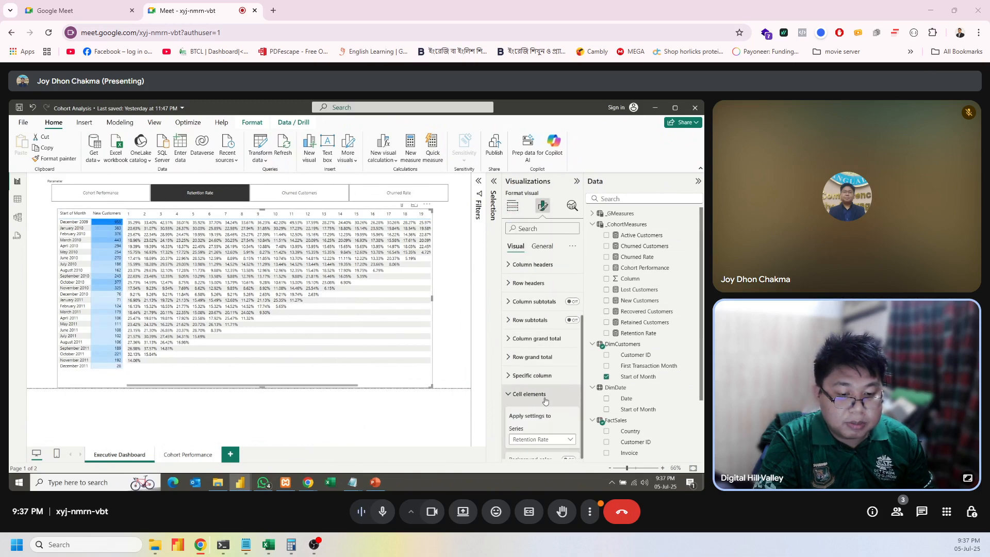
pyautogui.scroll(-3, 552, 361)
pyautogui.click(572, 369)
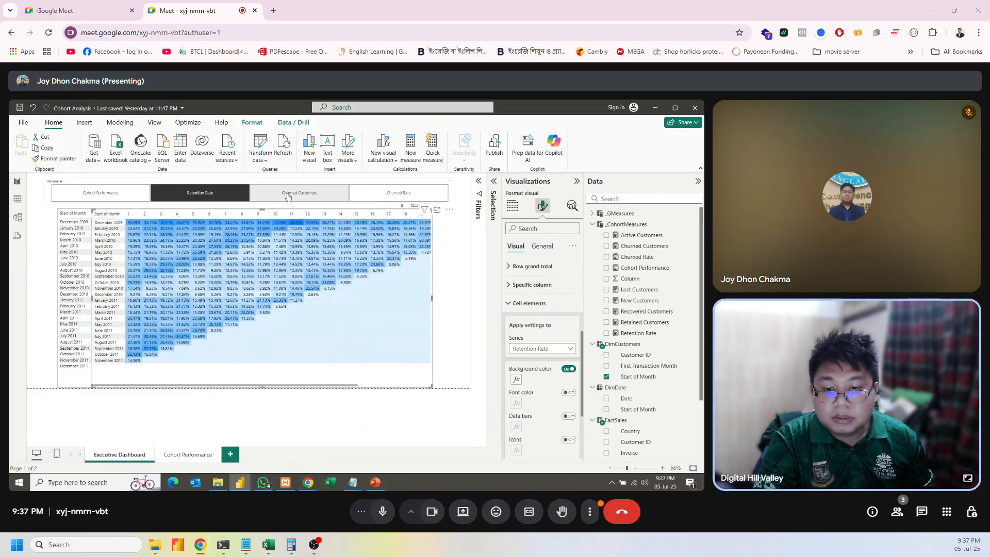
# Set the slicer to Churned Customers and turn on background color for that series in the cohort matrix's cell elements.
pyautogui.click(320, 194)
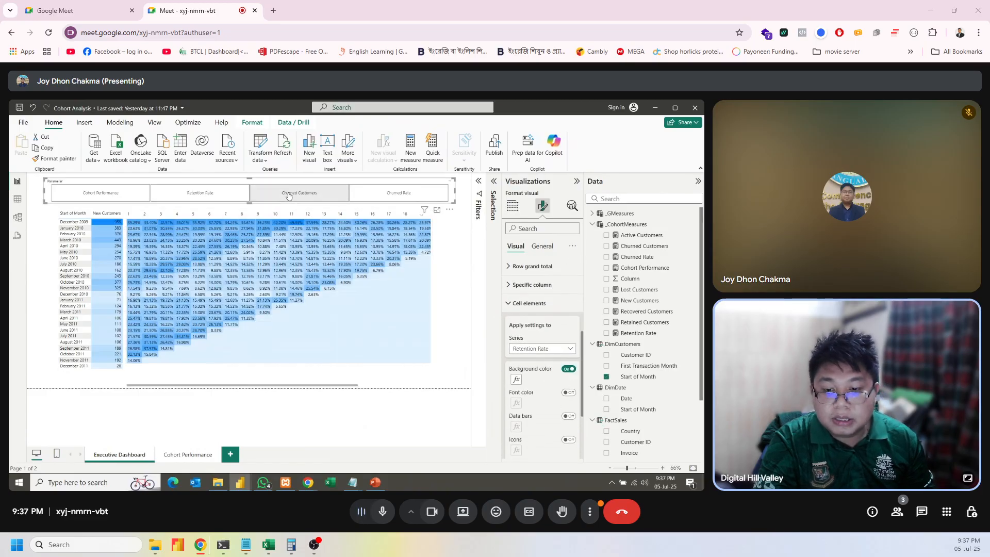
pyautogui.click(172, 374)
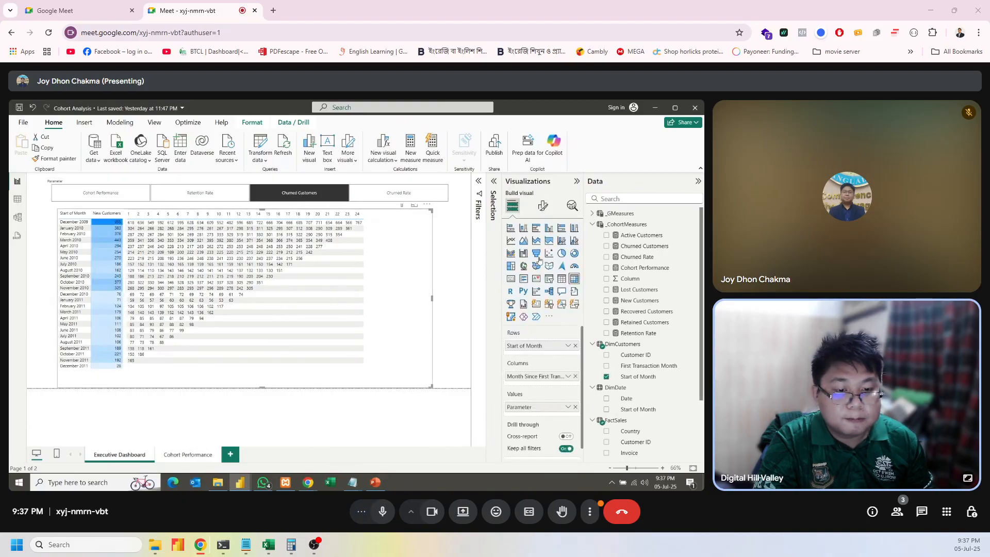
pyautogui.click(541, 207)
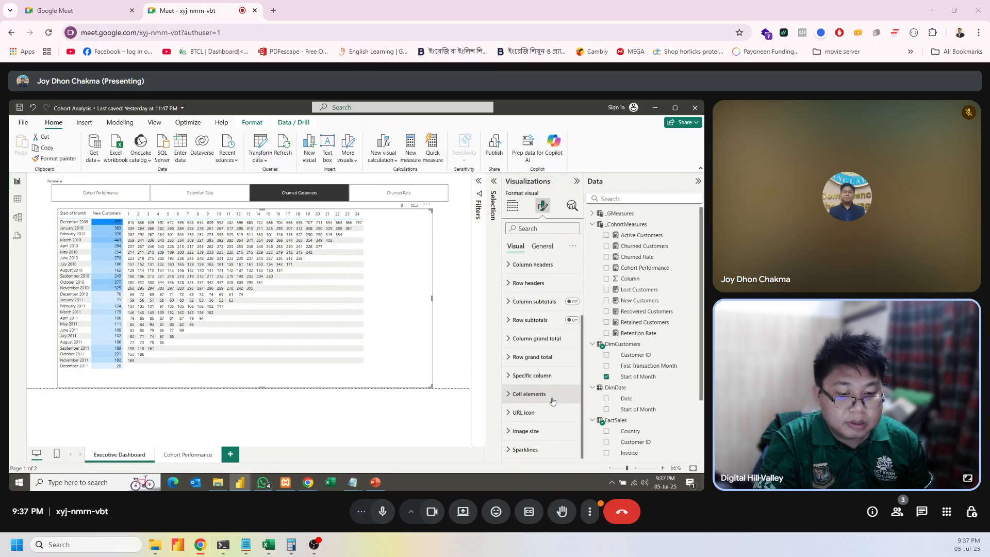
pyautogui.click(543, 400)
pyautogui.scroll(-3, 559, 432)
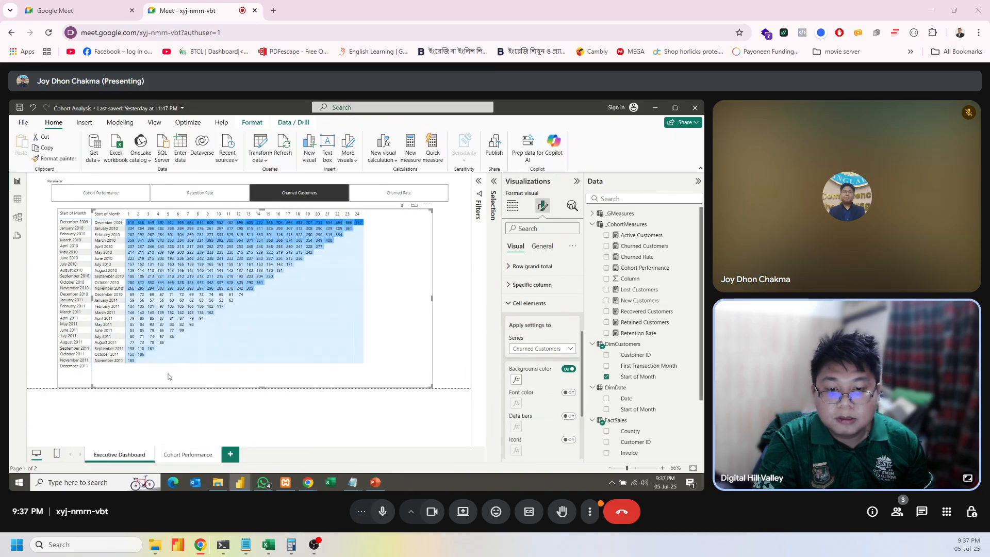
# Set the slicer to Churned Rate, shift both matrices left and widen the cohort matrix to the page's right edge.
pyautogui.click(379, 193)
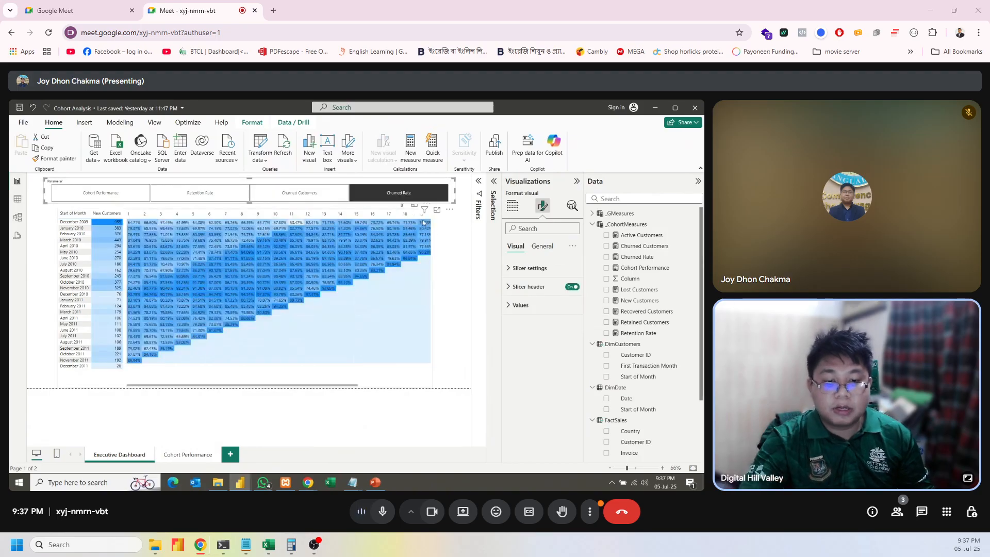
pyautogui.click(449, 276)
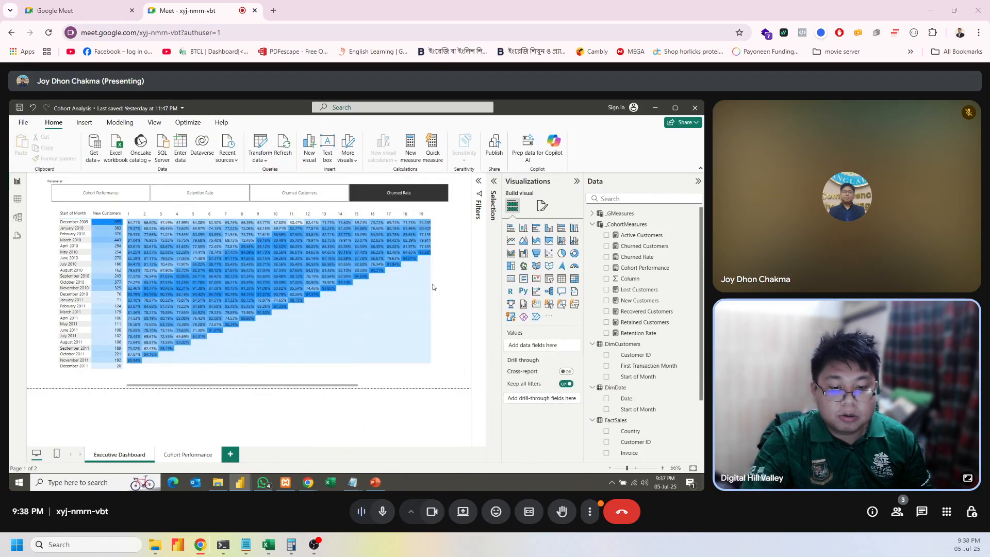
pyautogui.click(433, 287)
pyautogui.moveTo(432, 297); pyautogui.dragTo(469, 304)
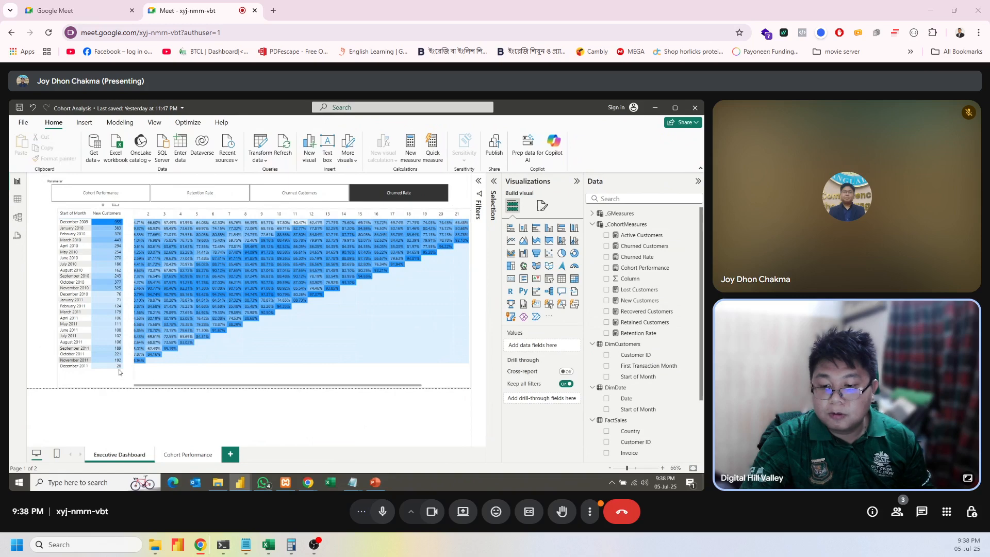
pyautogui.moveTo(192, 387); pyautogui.dragTo(163, 382)
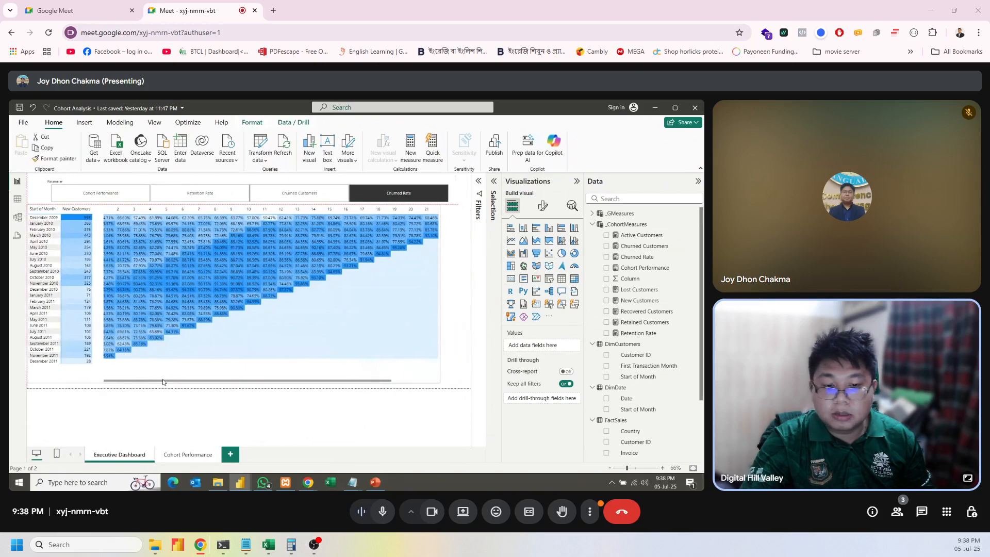
pyautogui.click(390, 339)
pyautogui.moveTo(440, 294); pyautogui.dragTo(479, 296)
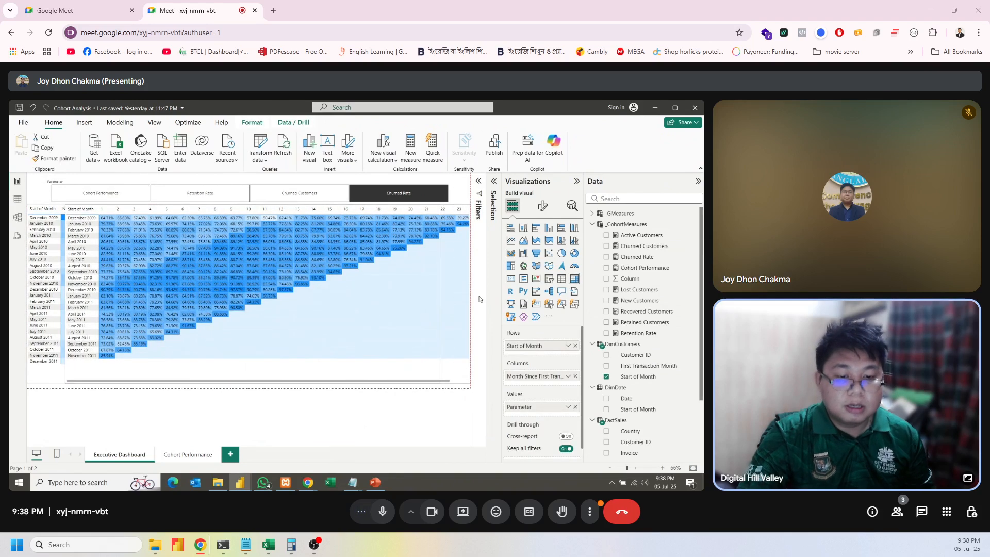
# Set the report page's canvas width to 1680 px.
pyautogui.click(544, 207)
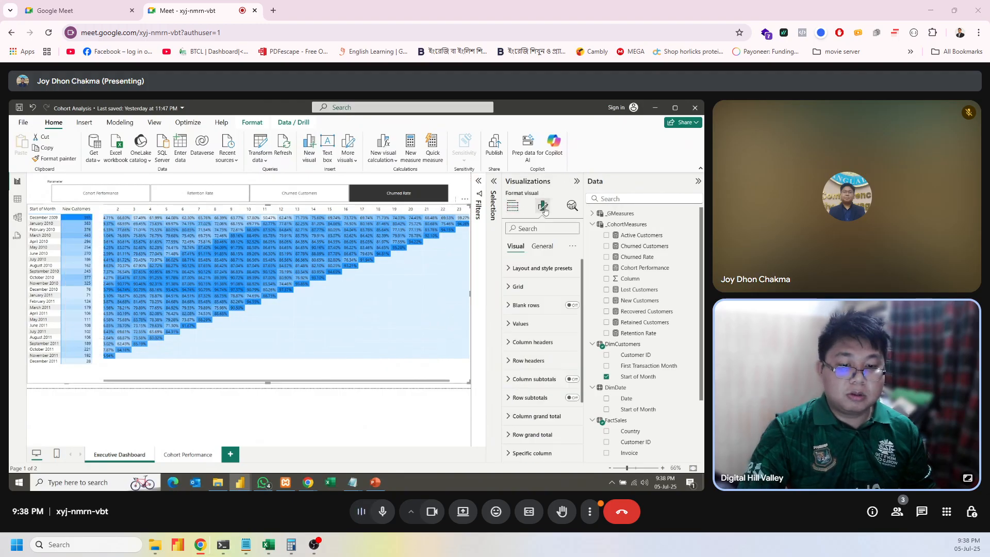
pyautogui.click(461, 187)
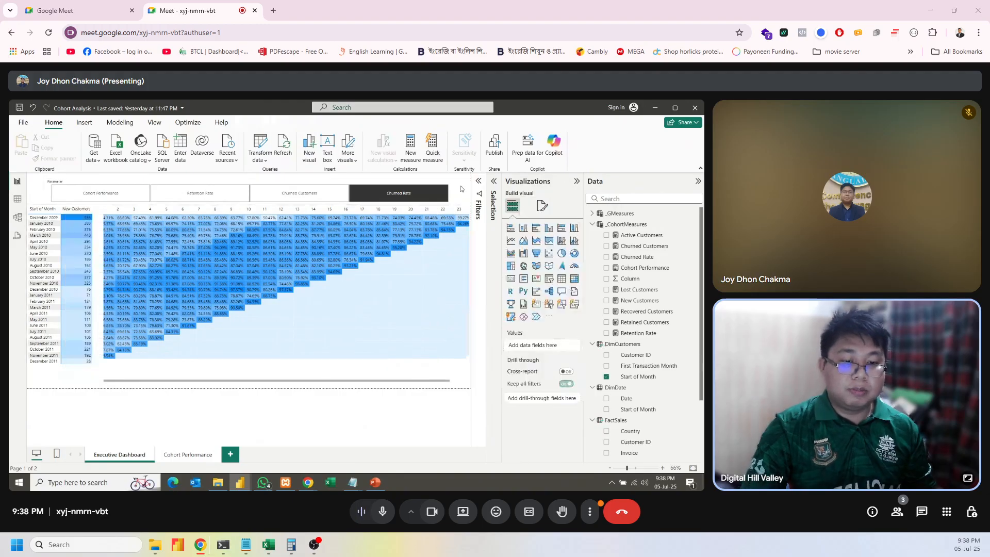
pyautogui.click(543, 206)
pyautogui.click(537, 286)
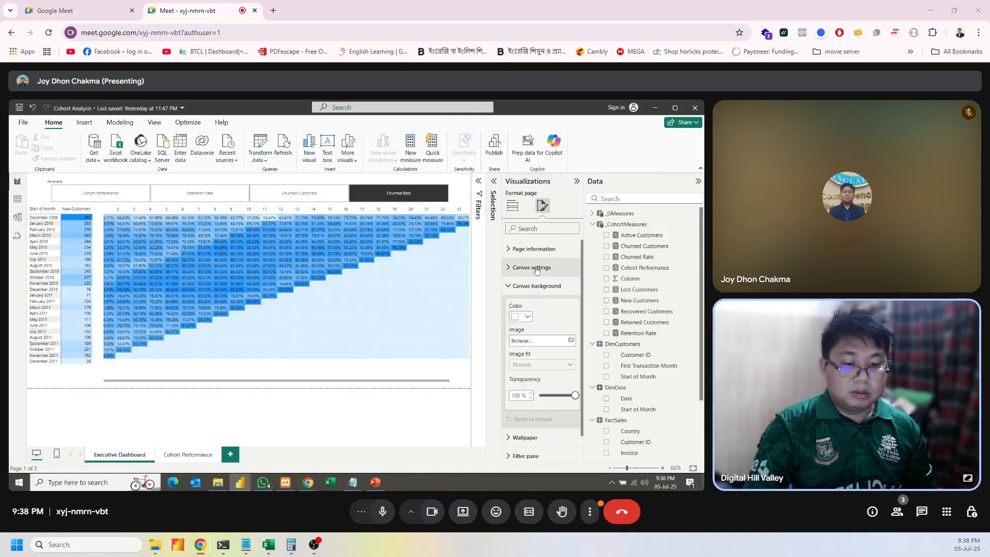
pyautogui.click(536, 268)
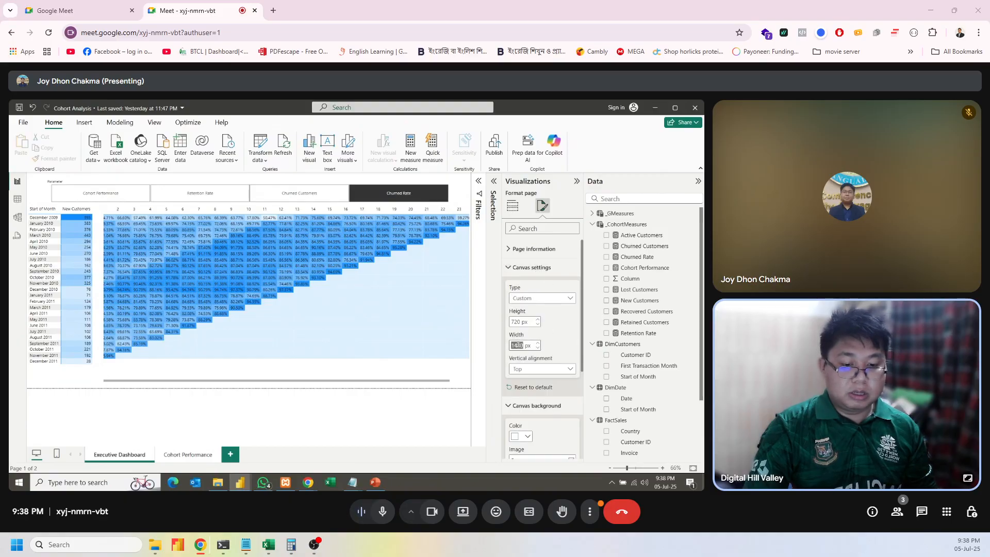
pyautogui.write('1480')
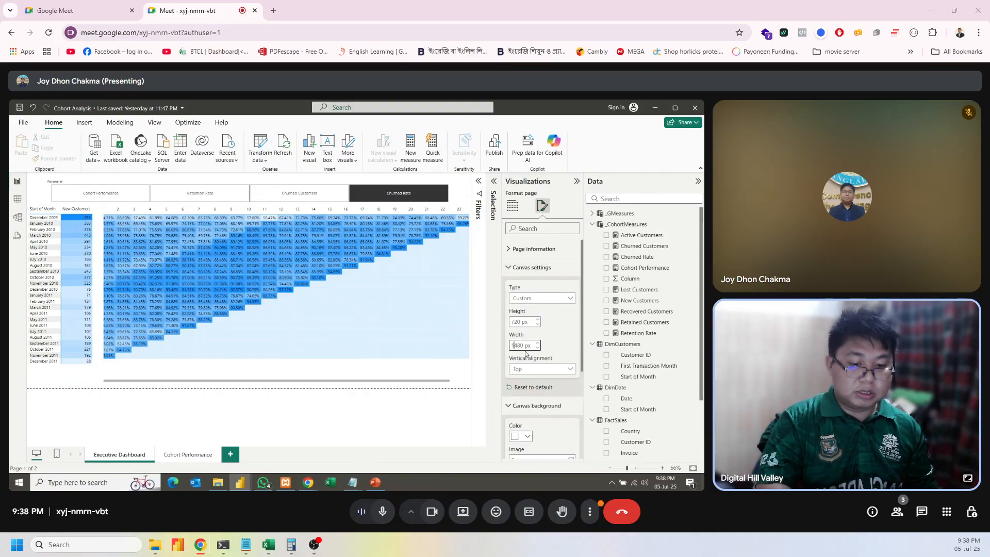
pyautogui.press('Return')
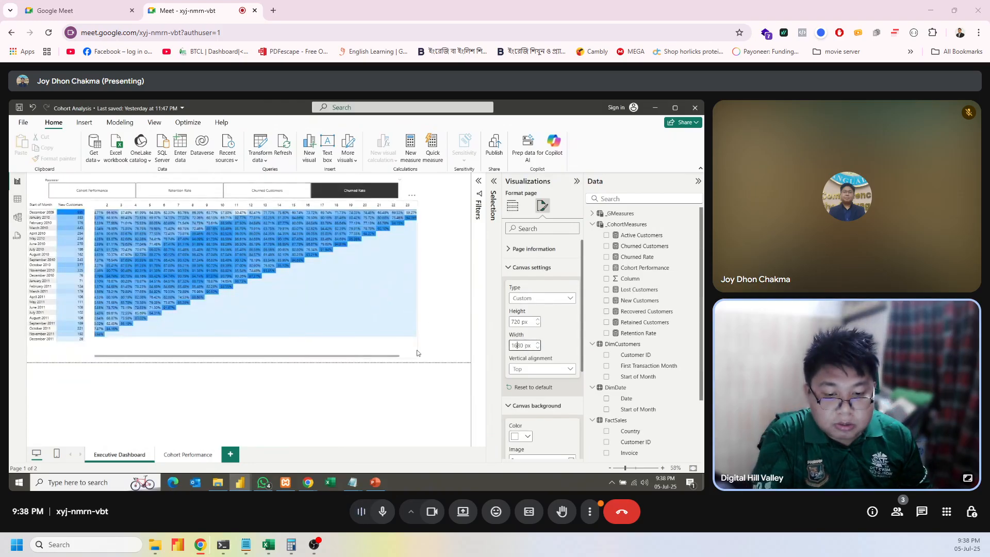
# Widen the cohort matrix to fit month columns 1 to 24 and realign both matrices, narrowing the New Customers matrix beside it.
pyautogui.click(412, 287)
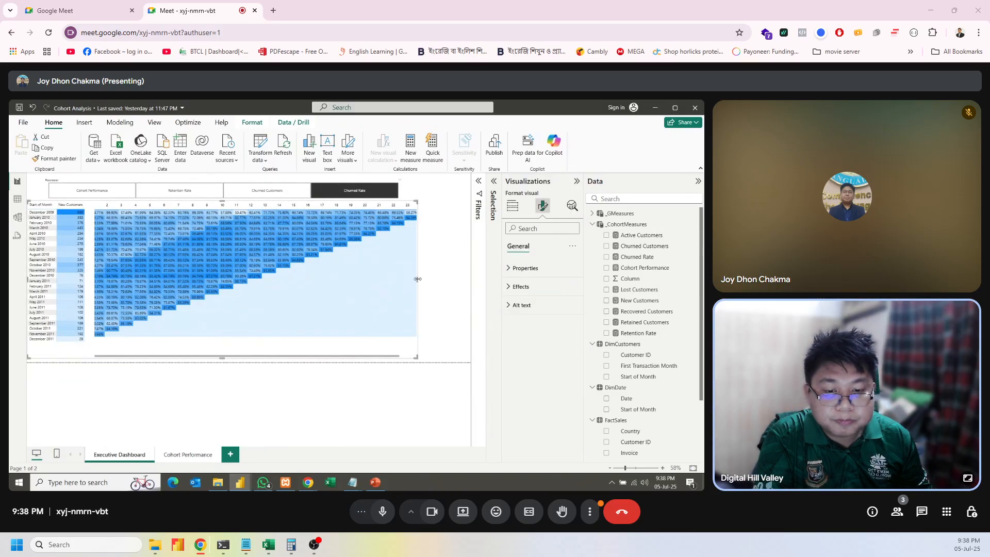
pyautogui.moveTo(417, 278); pyautogui.dragTo(451, 278)
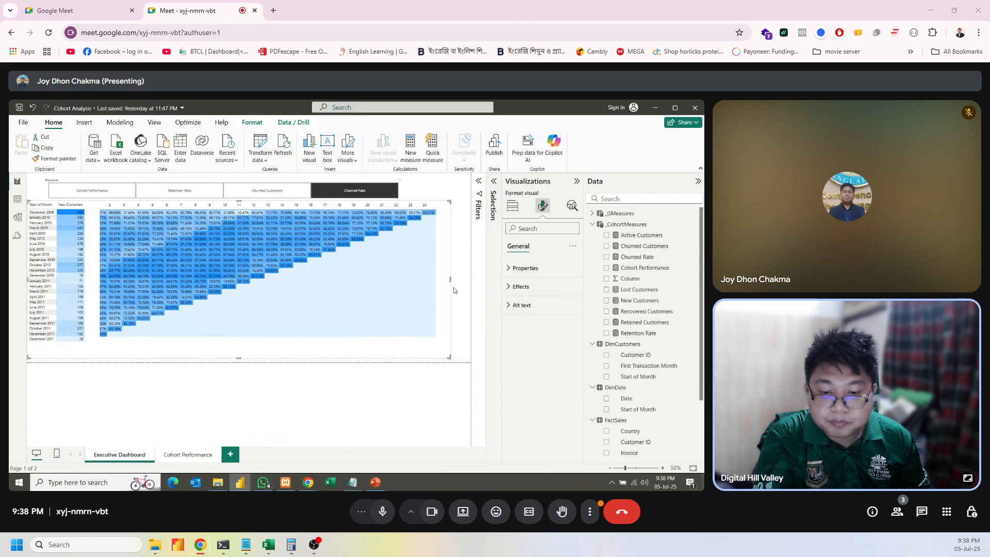
pyautogui.moveTo(324, 349)
pyautogui.mouseDown()
pyautogui.moveTo(349, 349)
pyautogui.moveTo(339, 347)
pyautogui.mouseUp()
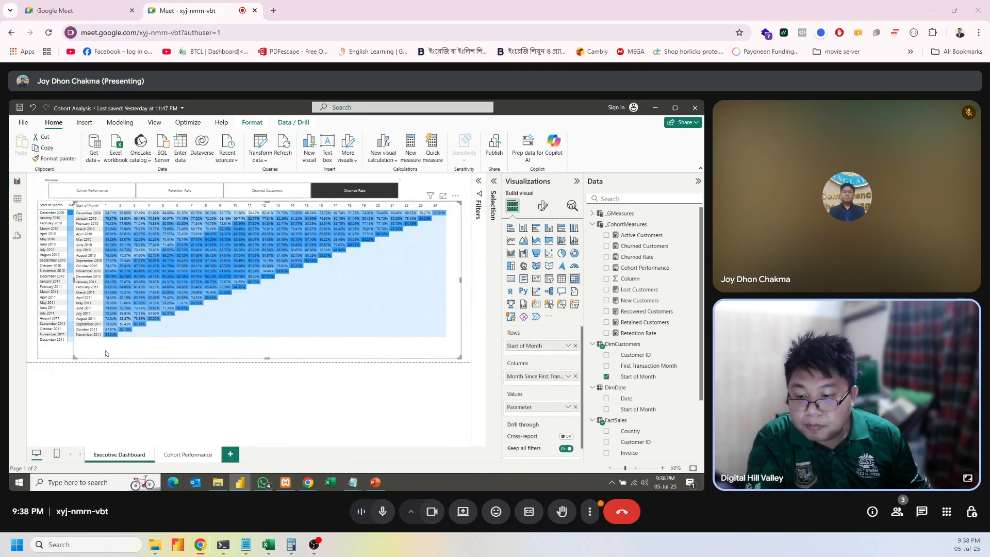
pyautogui.click(56, 354)
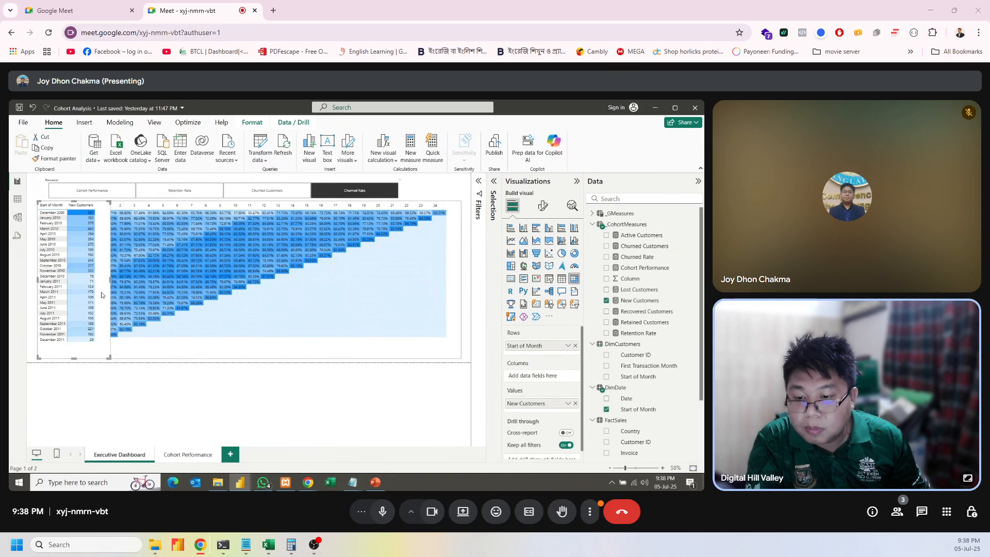
pyautogui.moveTo(108, 280); pyautogui.dragTo(102, 280)
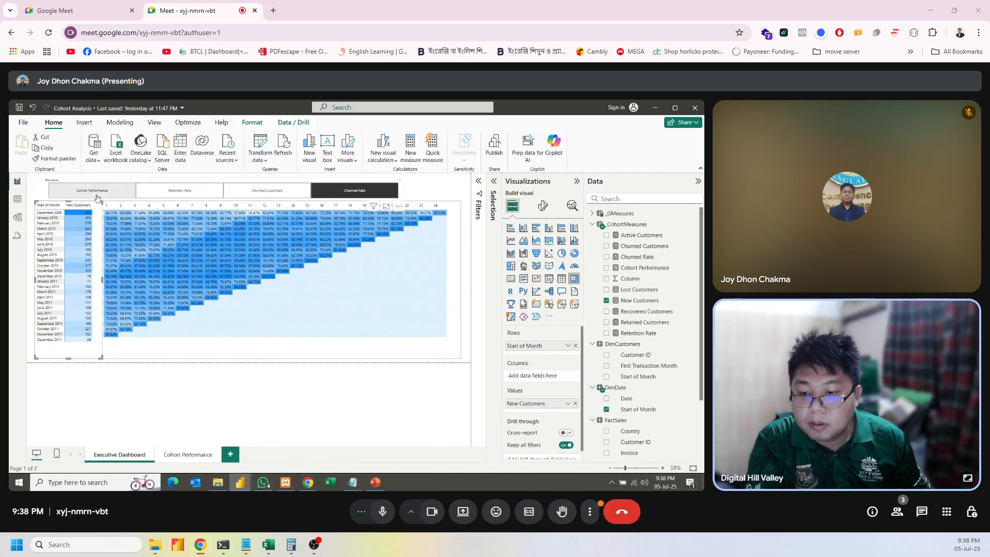
# Check the widened cohort matrix across the slicer's measures, including Churned Rate, and finish on Cohort Performance.
pyautogui.click(133, 192)
pyautogui.click(267, 191)
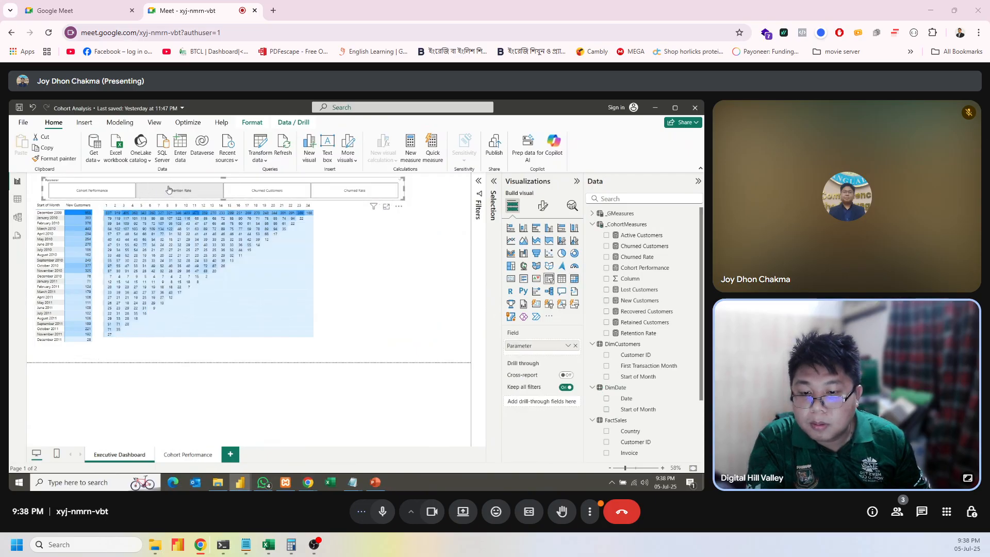
pyautogui.click(355, 192)
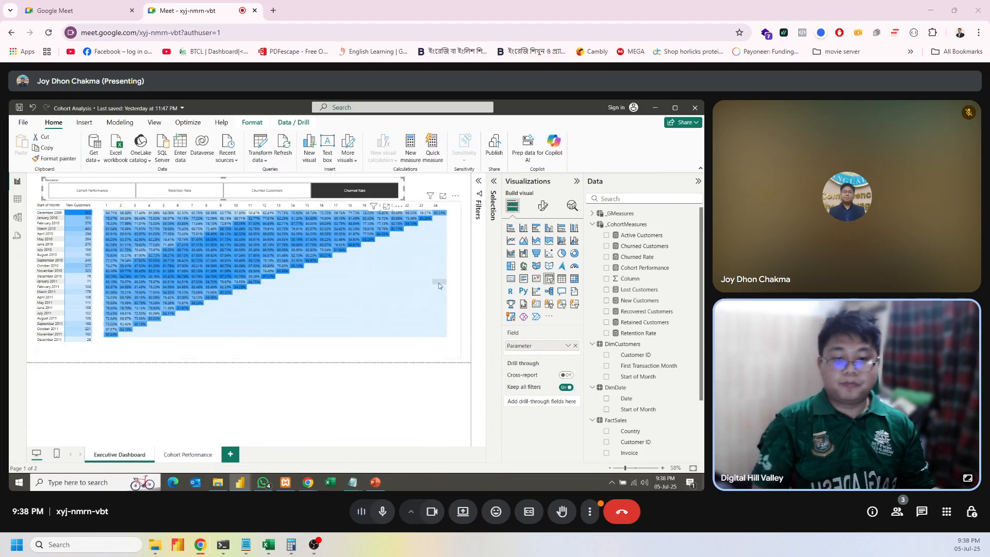
pyautogui.click(466, 296)
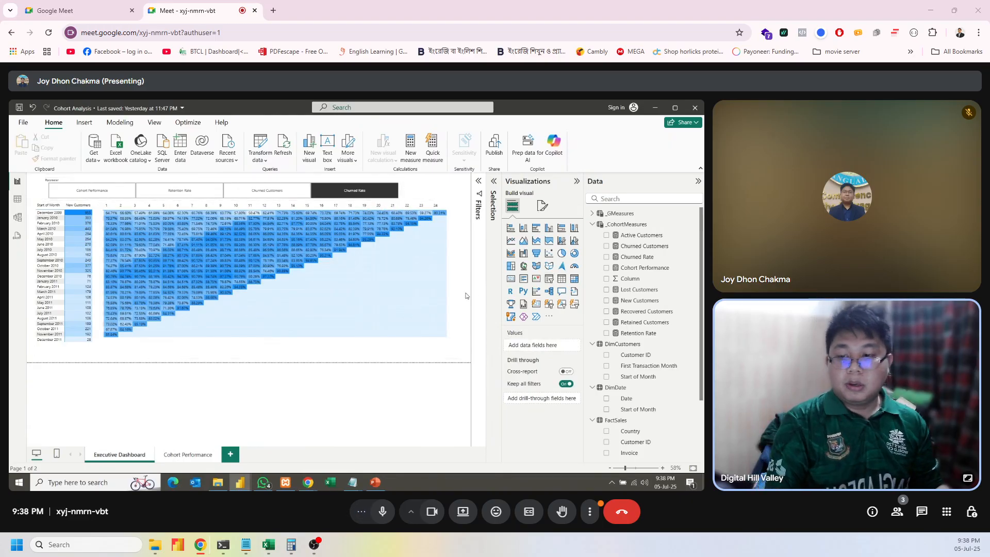
pyautogui.click(61, 191)
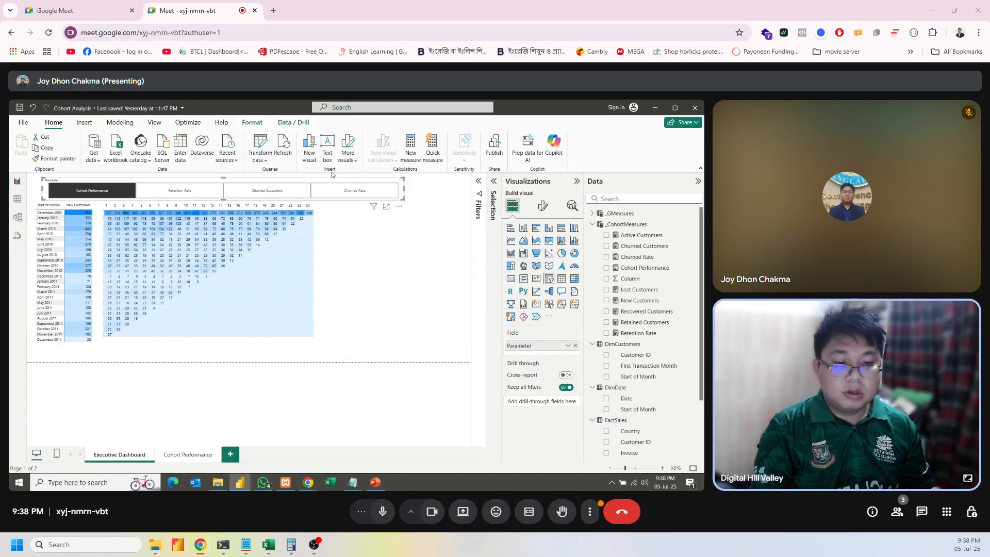
# Turn off the header of the parameter slicer.
pyautogui.click(544, 205)
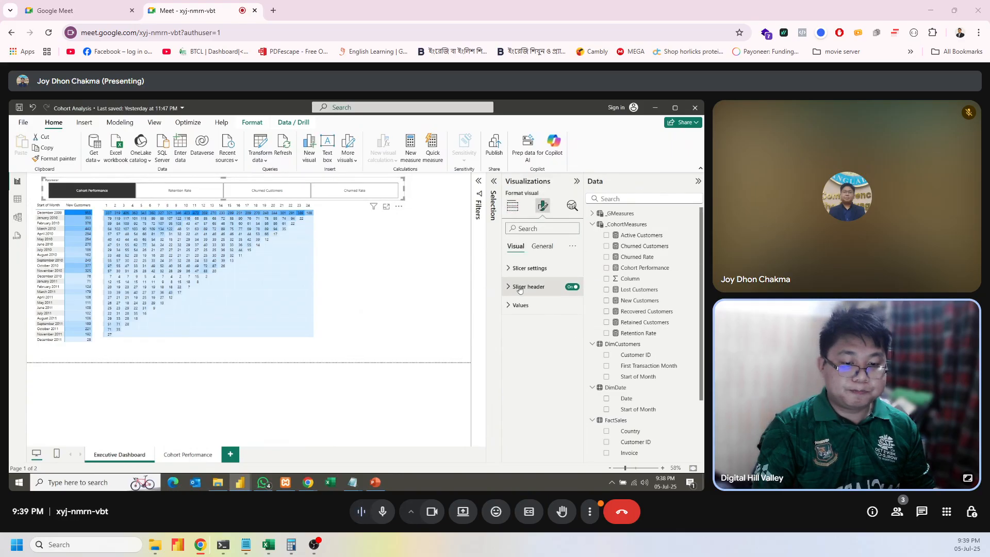
pyautogui.click(520, 287)
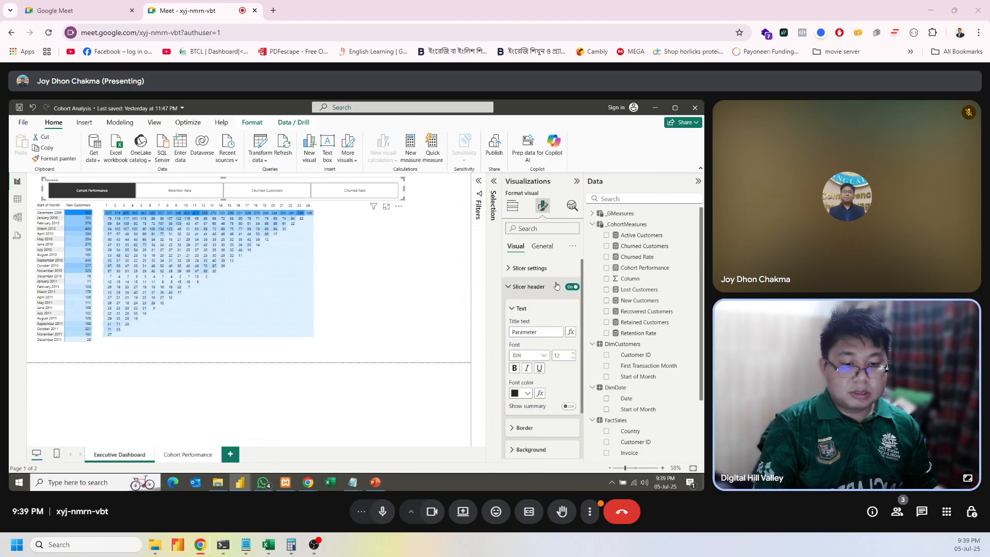
pyautogui.click(572, 287)
# Set the parameter slicer's background effect color to dark purple.
pyautogui.click(542, 246)
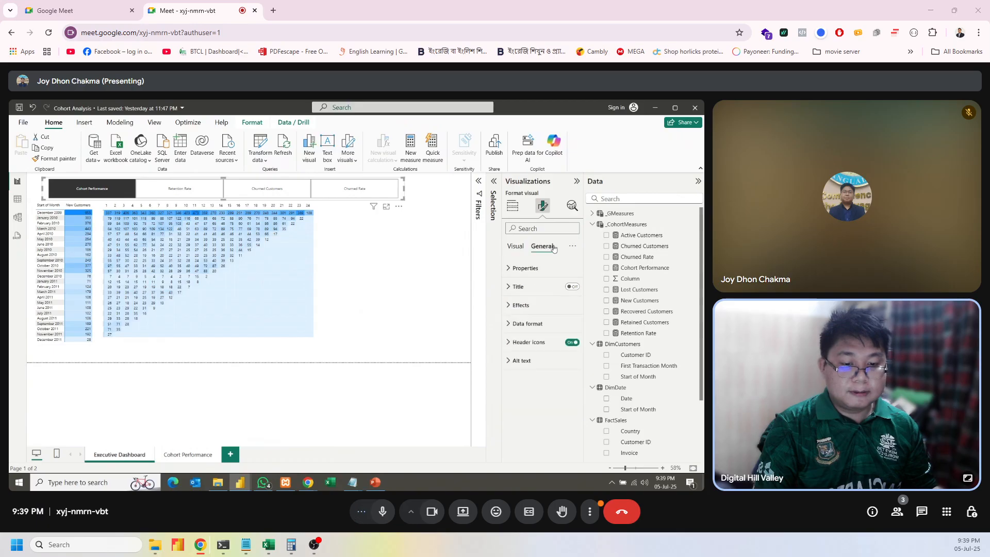
pyautogui.click(553, 304)
pyautogui.scroll(-1, 549, 369)
pyautogui.click(525, 308)
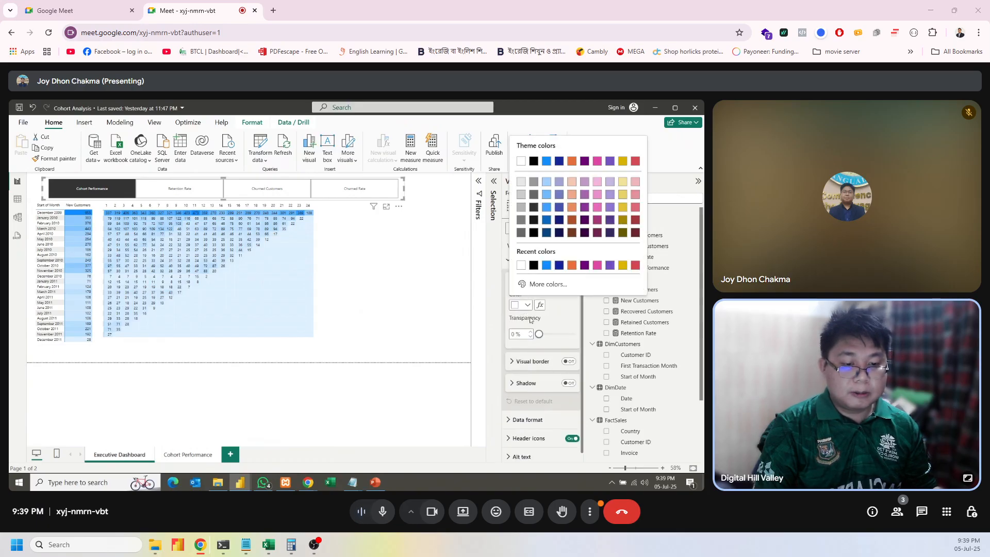
pyautogui.click(586, 266)
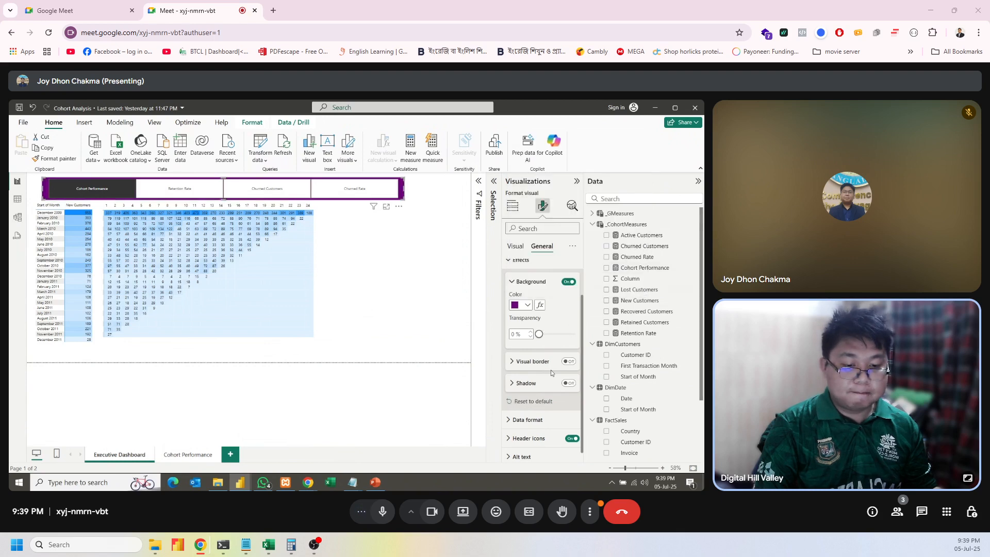
# Turn on the visual border and the shadow for the parameter slicer.
pyautogui.click(569, 362)
pyautogui.scroll(-1, 569, 362)
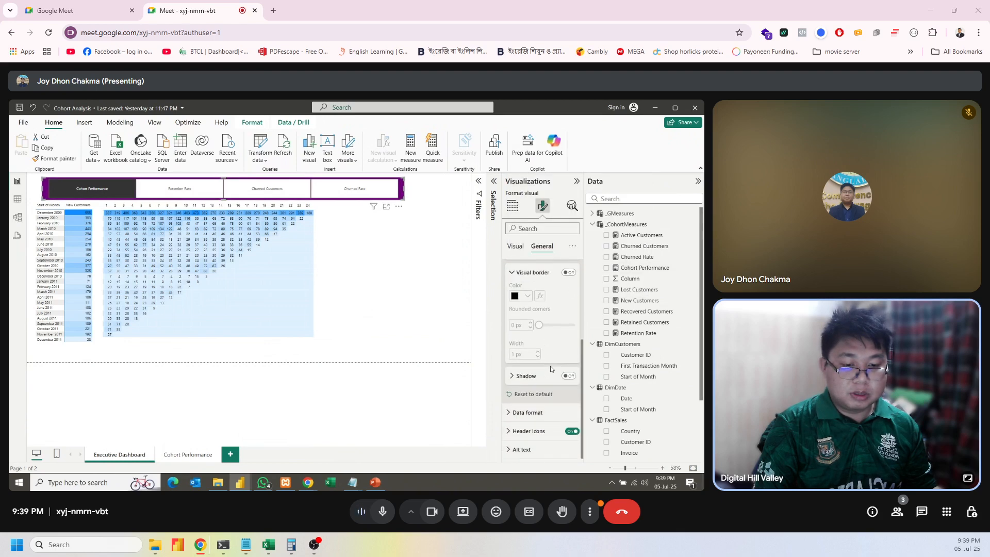
pyautogui.click(568, 273)
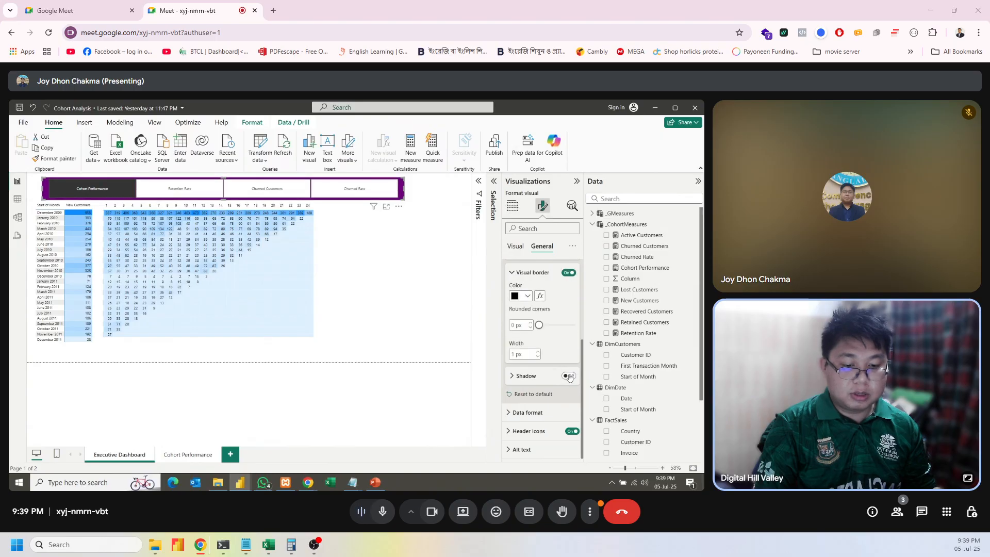
pyautogui.click(569, 376)
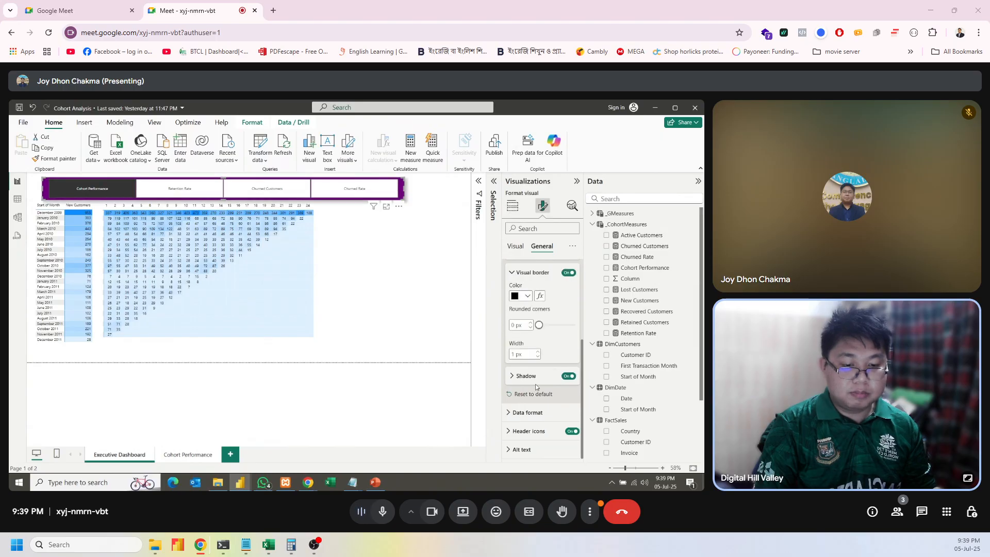
# Give the slicer a white border with 14 px rounded corners, and widen the slicer to match the cohort matrix's right edge.
pyautogui.click(526, 298)
pyautogui.click(518, 326)
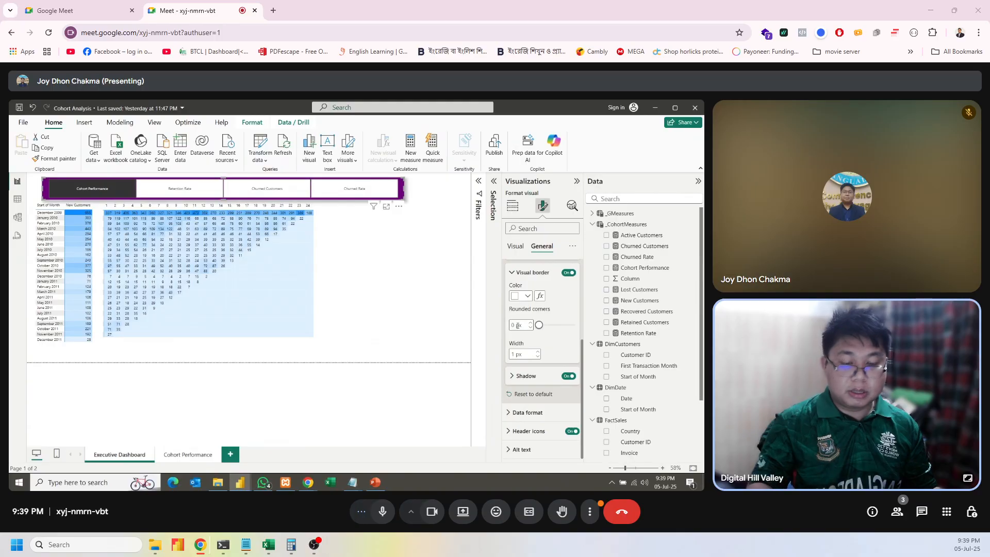
pyautogui.doubleClick(518, 325)
pyautogui.write('14')
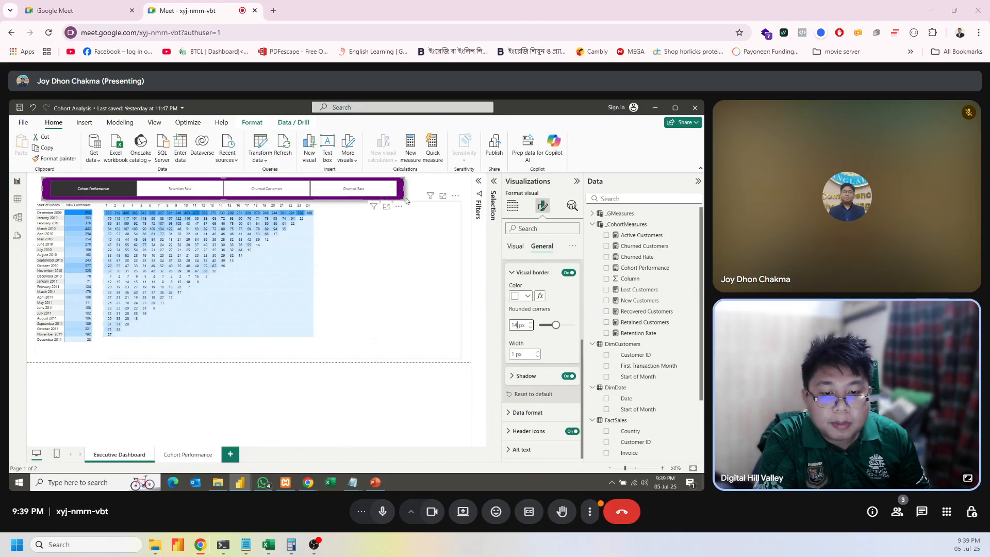
pyautogui.moveTo(405, 192); pyautogui.dragTo(461, 192)
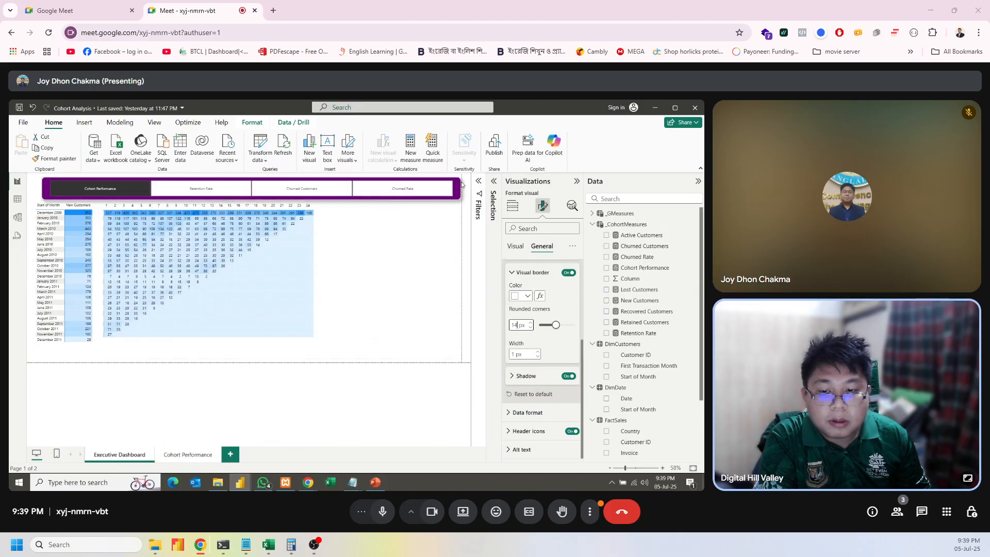
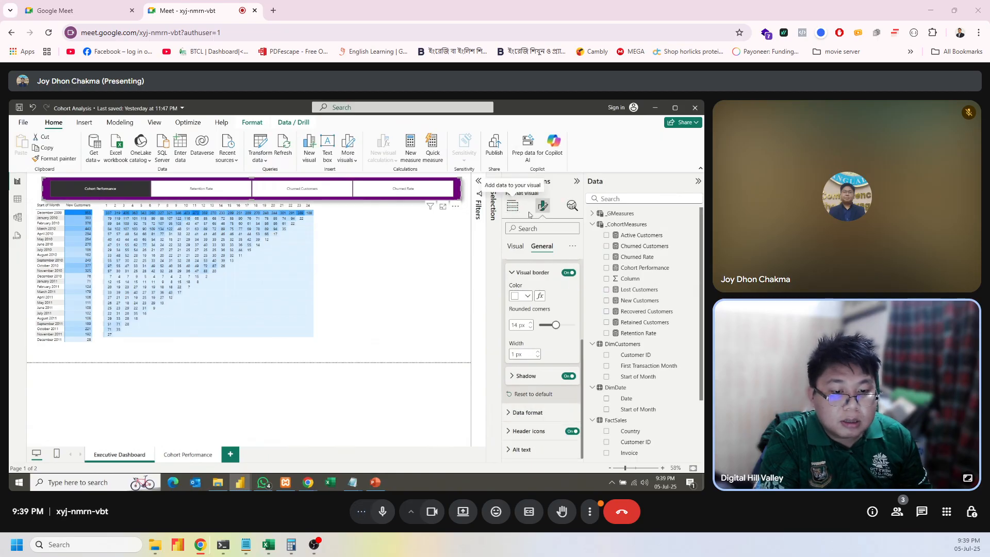
# Set the font color of the parameter slicer's values to black and their font size to 13.
pyautogui.click(514, 248)
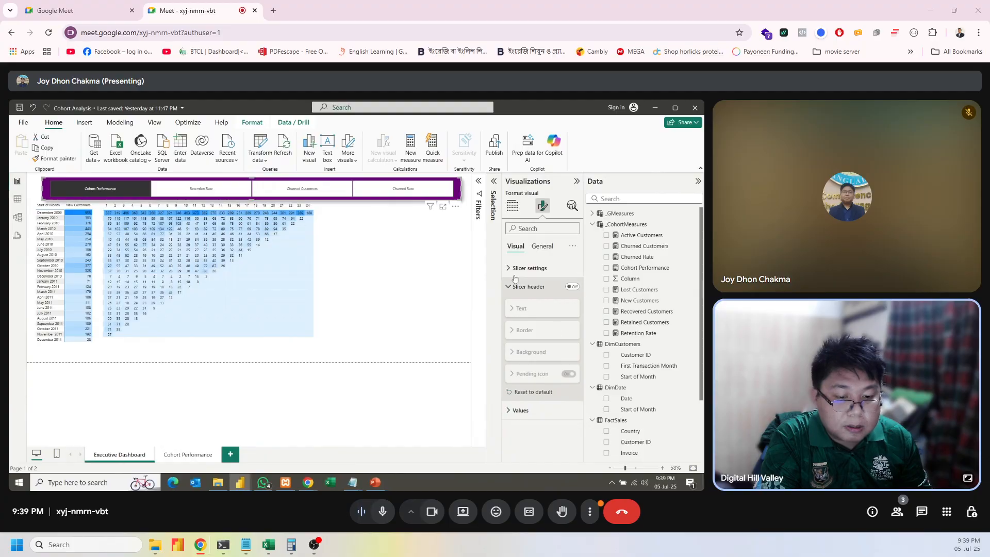
pyautogui.click(546, 411)
pyautogui.scroll(-3, 547, 411)
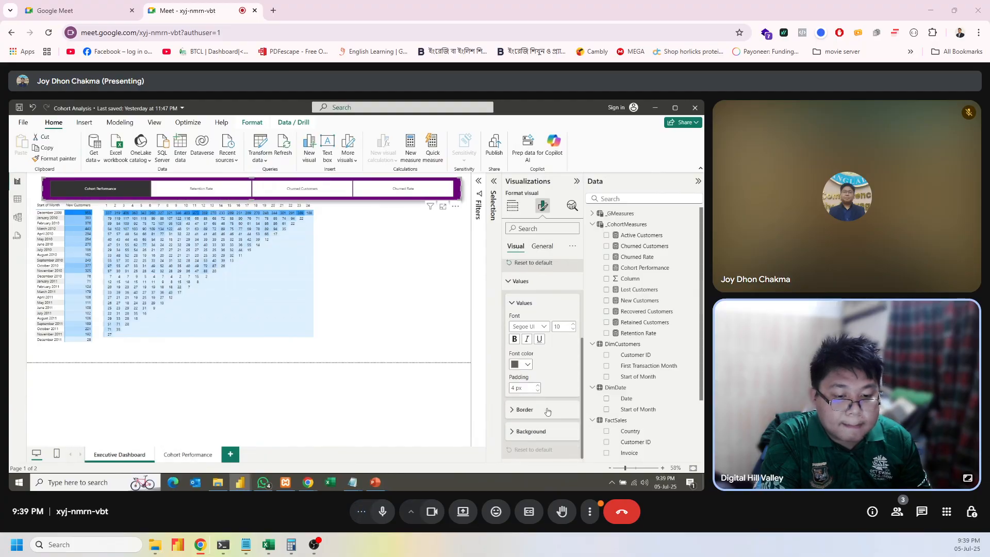
pyautogui.click(528, 364)
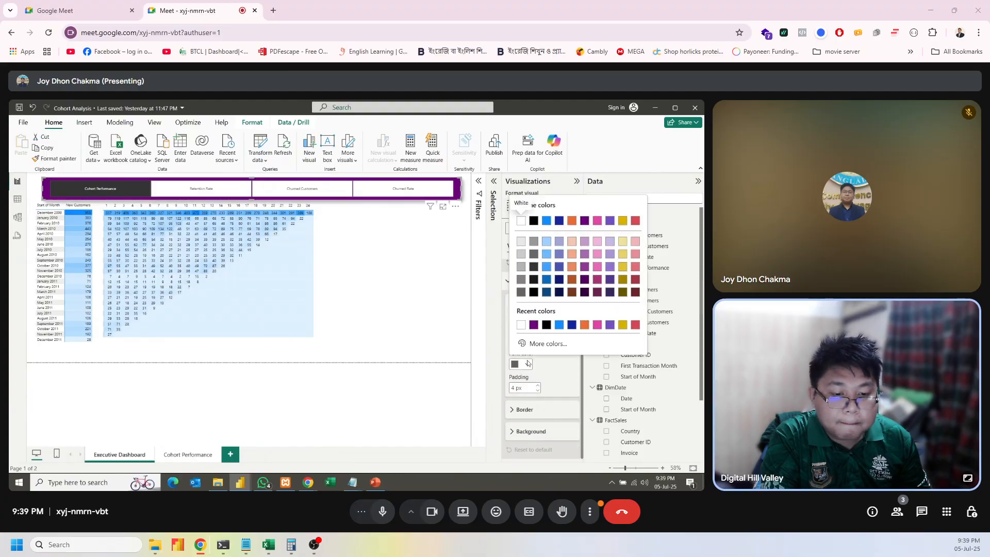
pyautogui.click(521, 326)
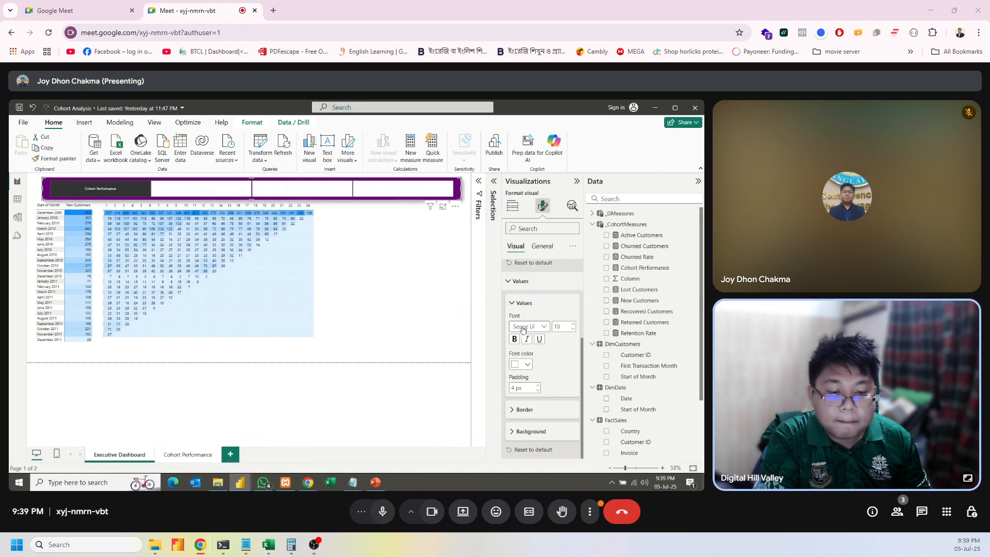
pyautogui.click(528, 365)
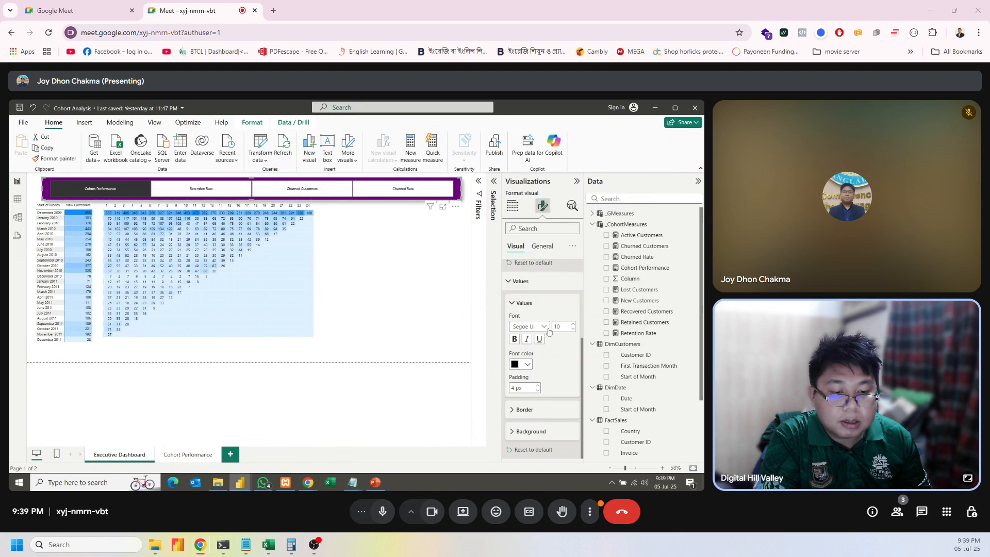
pyautogui.click(547, 325)
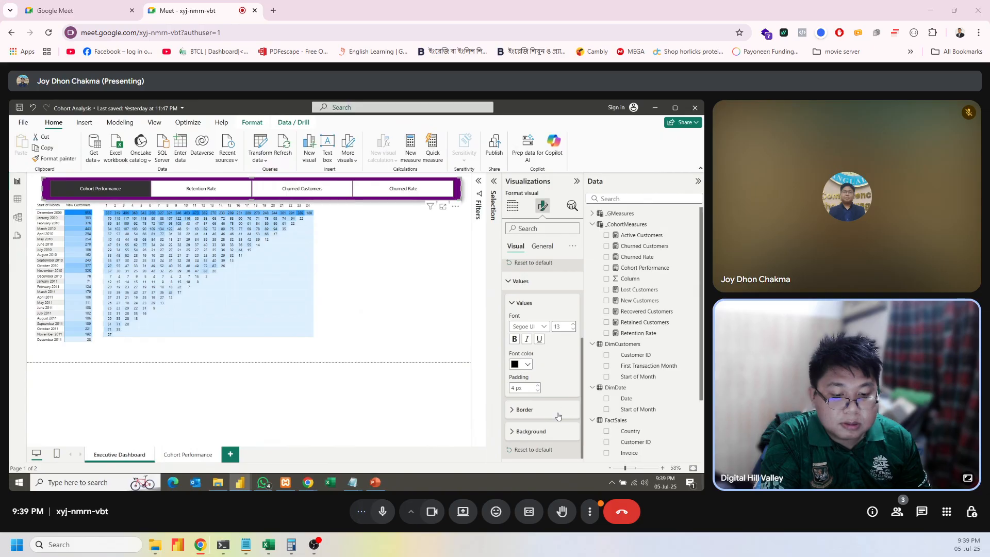
# Give the slicer's values a custom gold background color, #EFB700.
pyautogui.click(524, 432)
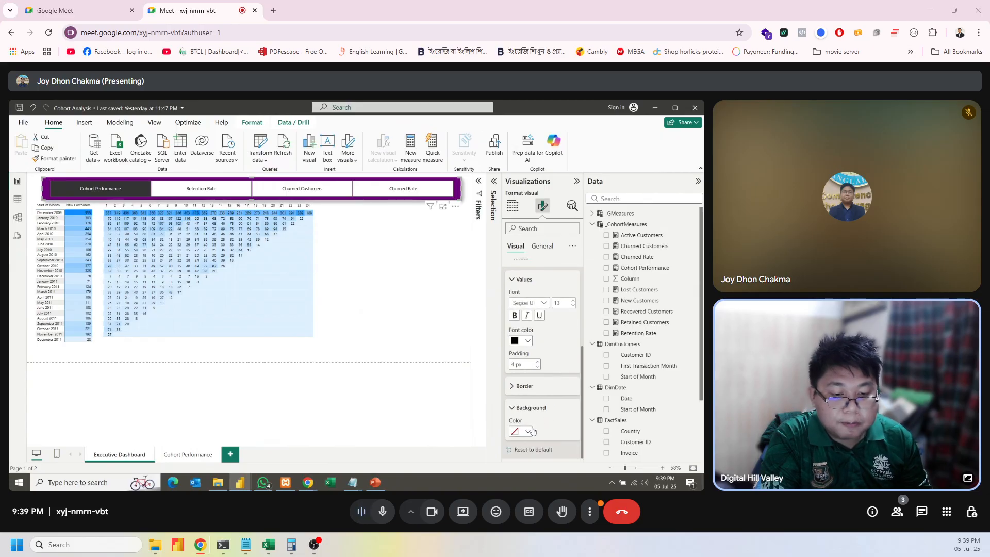
pyautogui.click(527, 431)
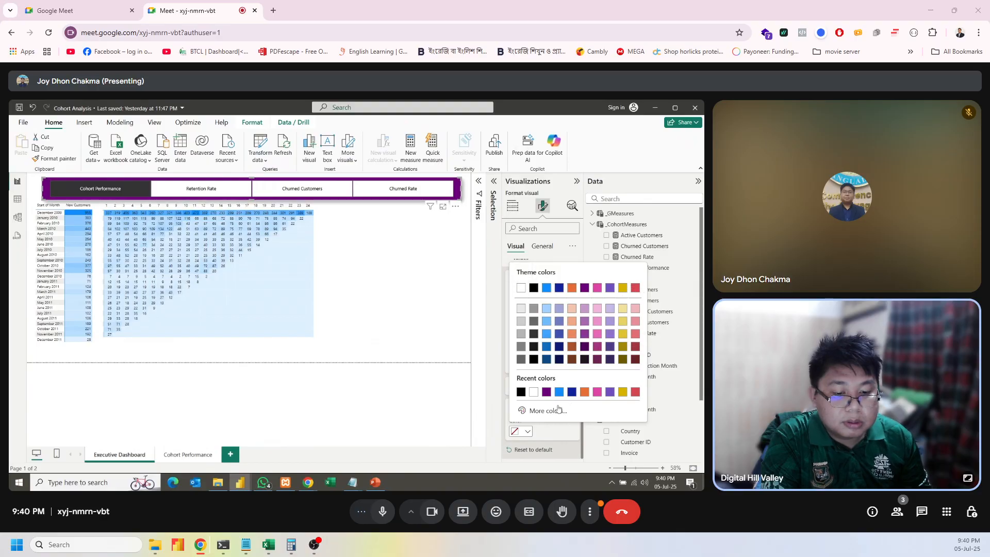
pyautogui.click(540, 411)
pyautogui.click(549, 380)
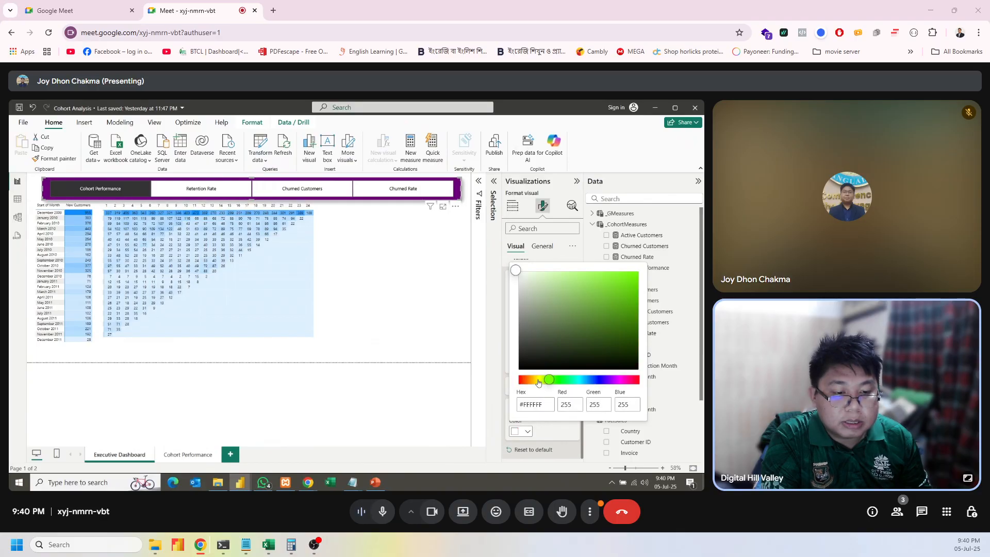
pyautogui.moveTo(538, 382); pyautogui.dragTo(529, 382)
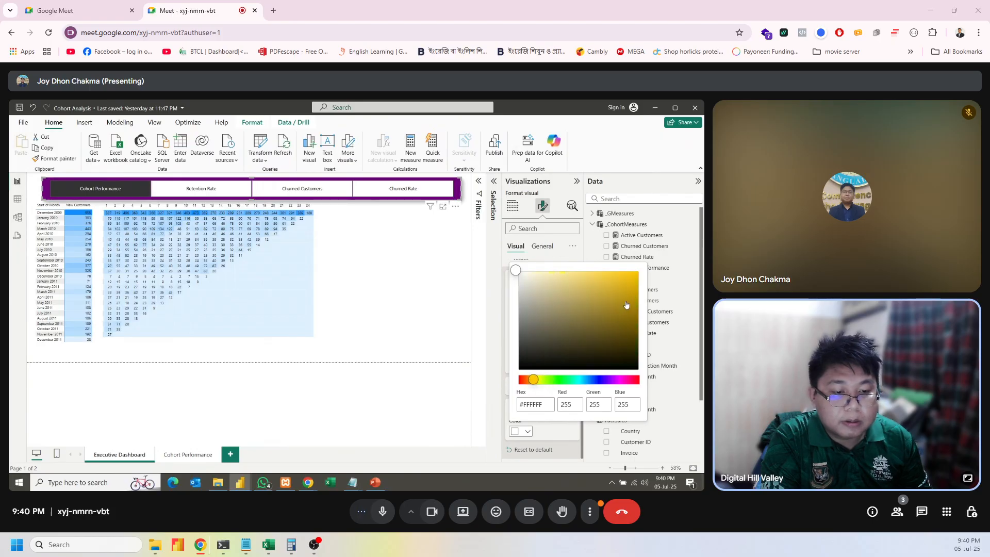
pyautogui.moveTo(632, 273); pyautogui.dragTo(635, 277)
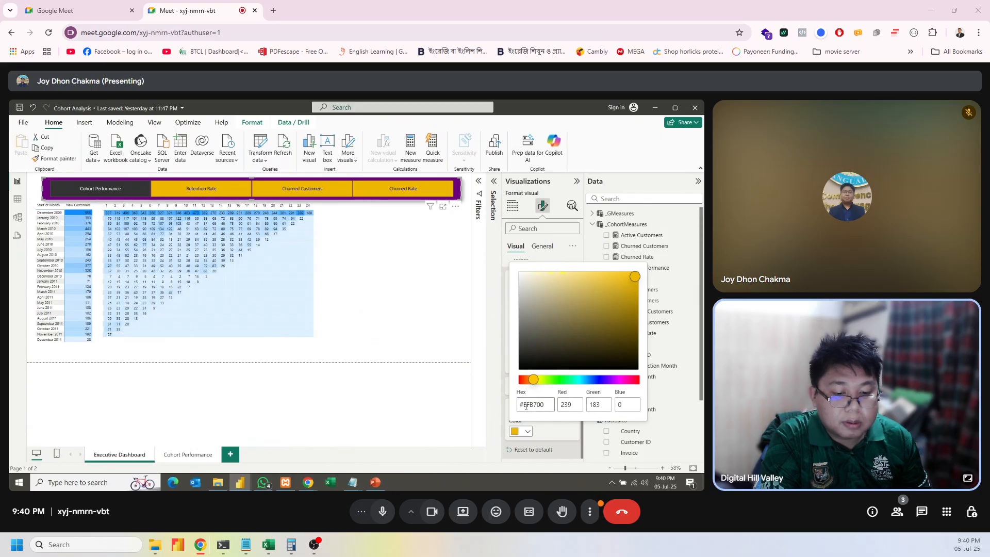
pyautogui.click(507, 420)
# Set the background of the slicer's values to dark purple and the slicer's background effect color to gold.
pyautogui.click(527, 431)
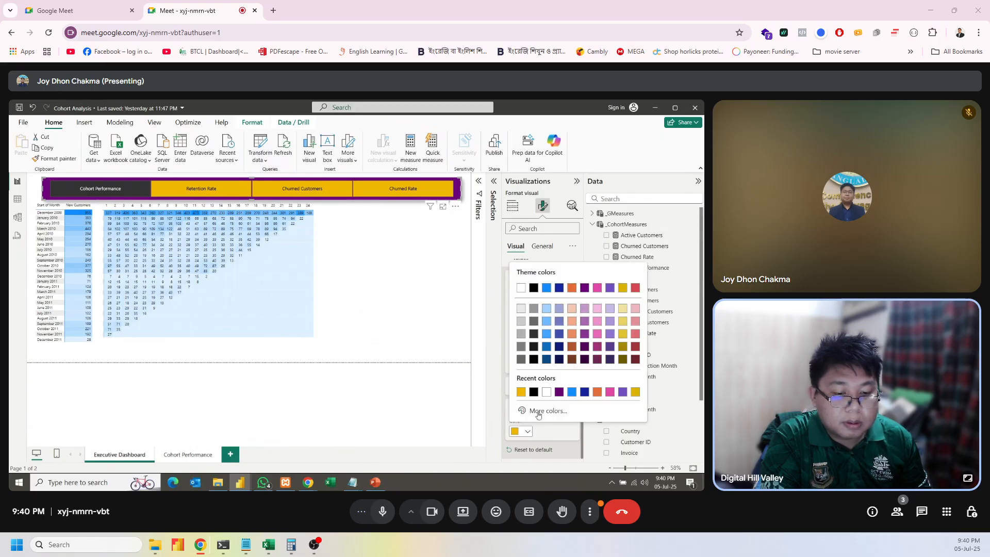
pyautogui.click(560, 393)
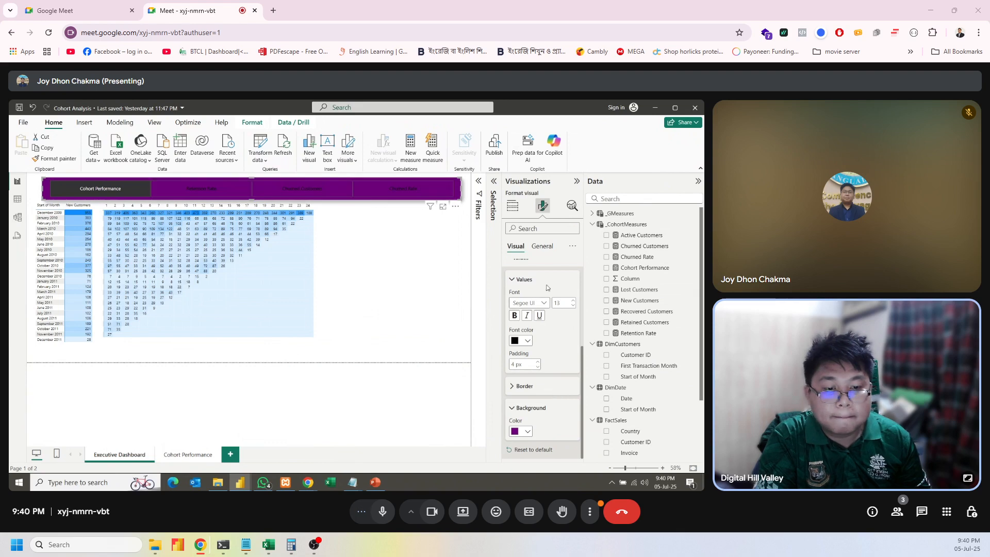
pyautogui.click(513, 206)
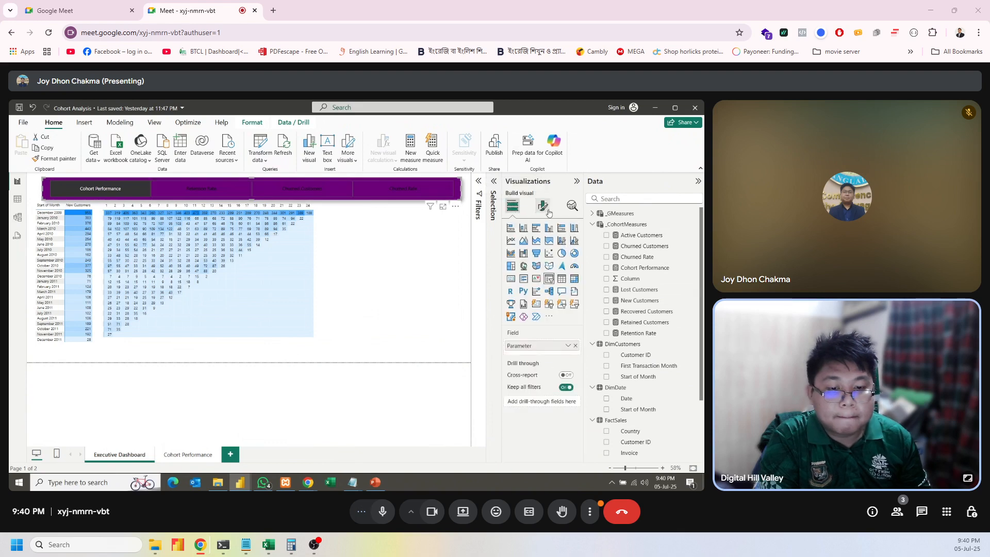
pyautogui.click(539, 209)
pyautogui.click(542, 246)
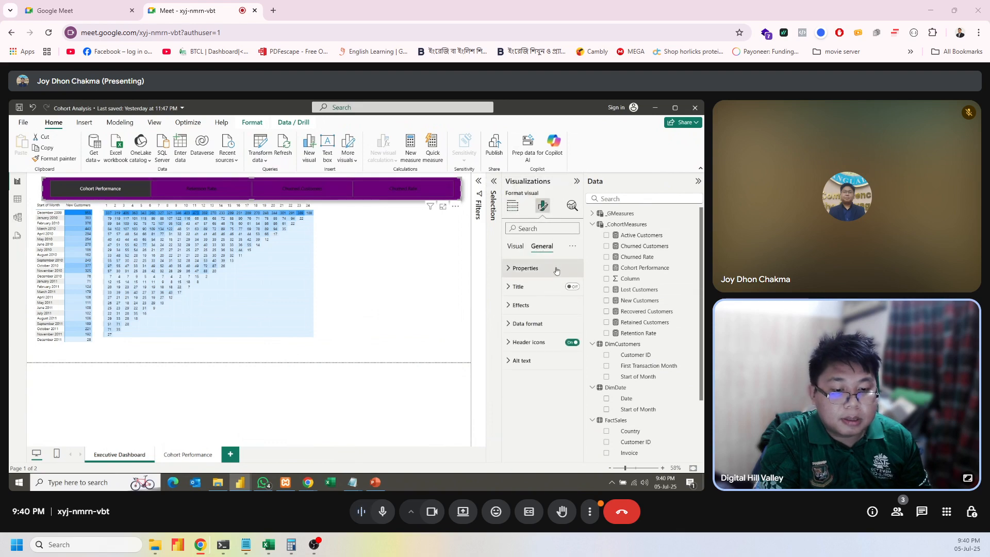
pyautogui.click(522, 305)
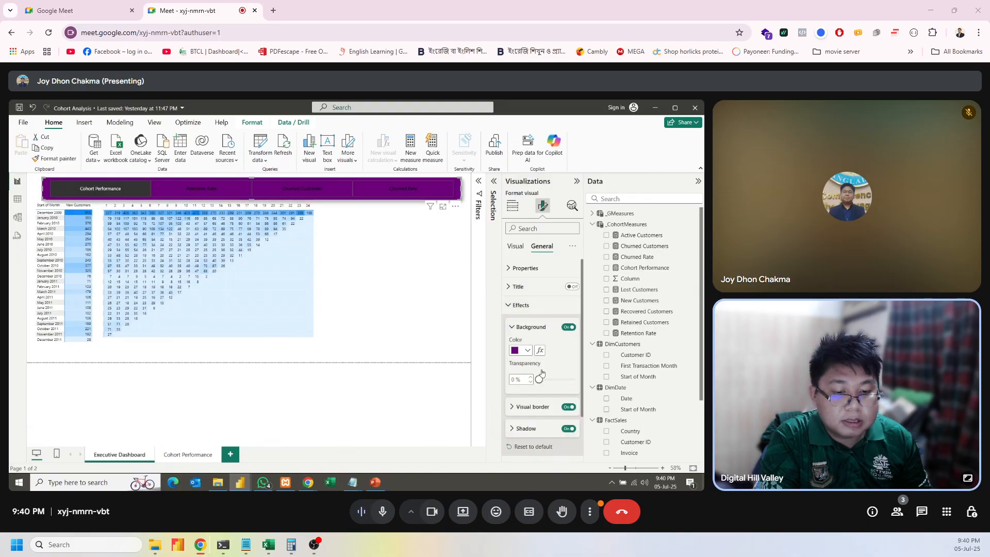
pyautogui.click(527, 353)
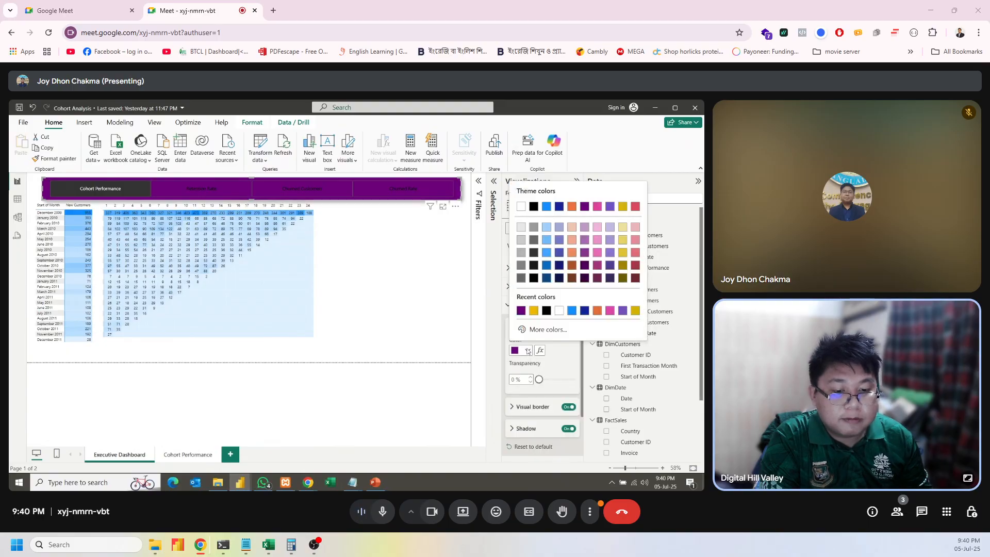
pyautogui.click(534, 311)
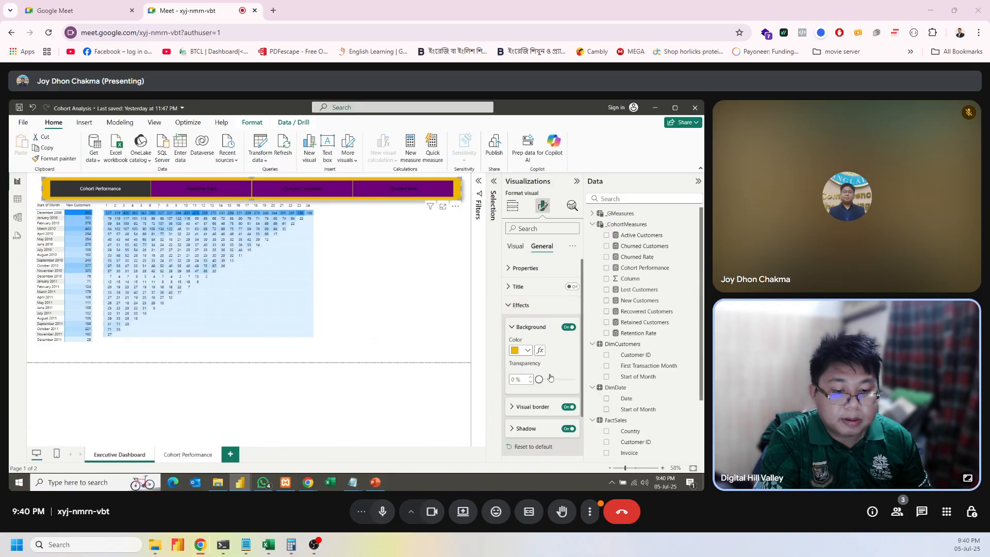
pyautogui.click(468, 225)
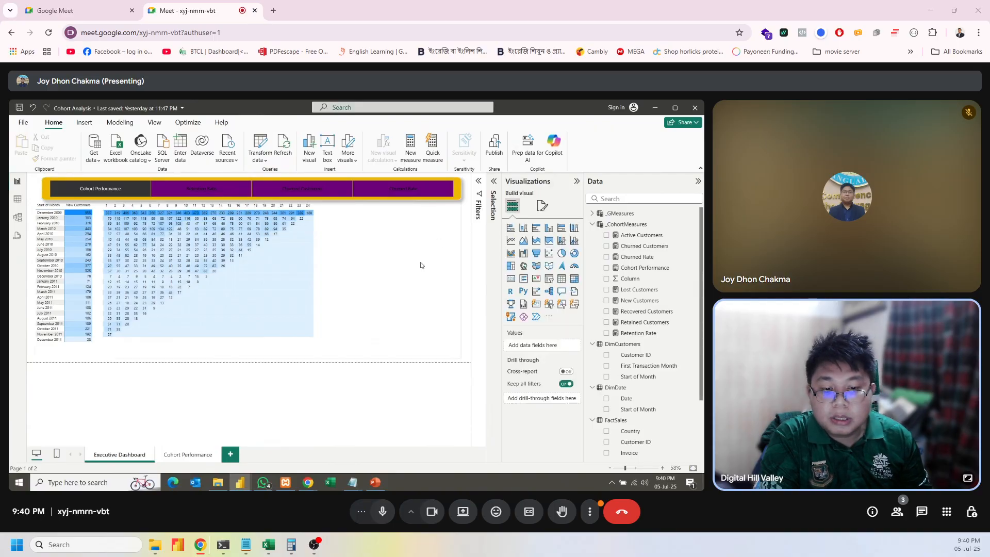
# Turn on the visual border and the shadow for the cohort matrix.
pyautogui.click(393, 311)
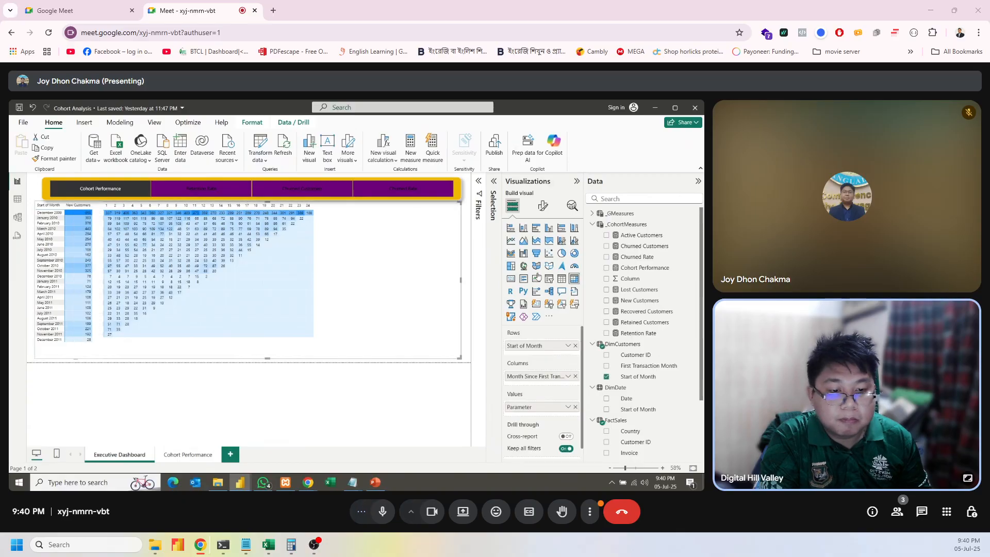
pyautogui.click(543, 206)
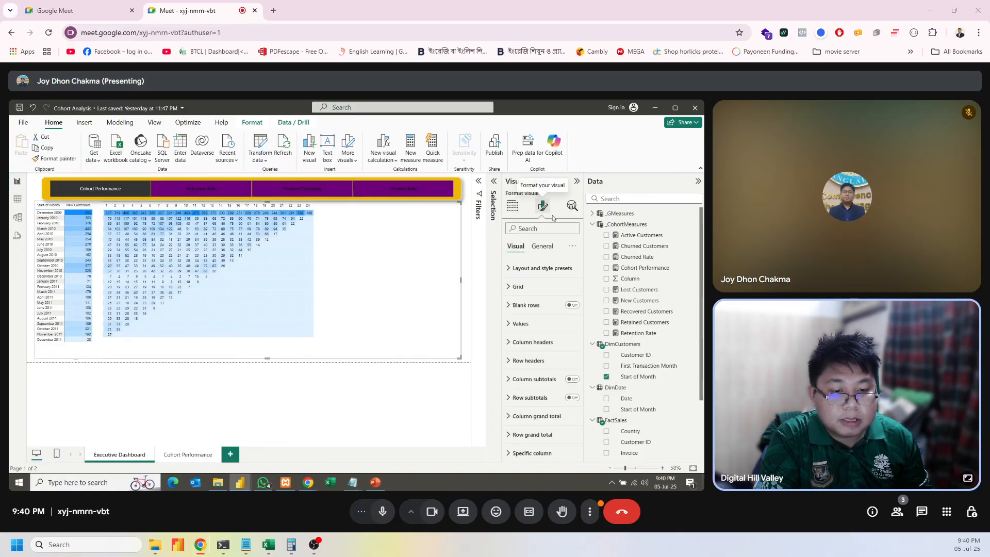
pyautogui.click(542, 246)
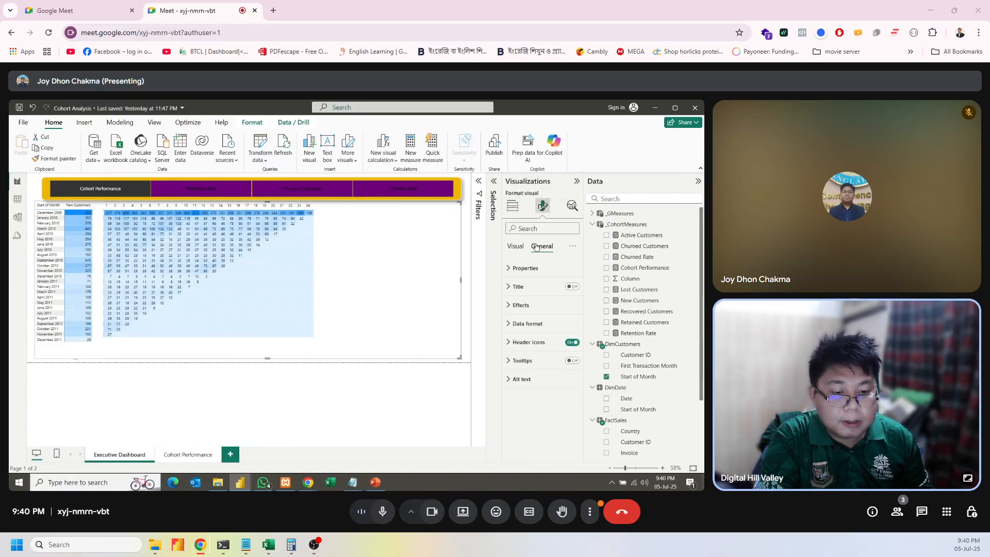
pyautogui.click(531, 306)
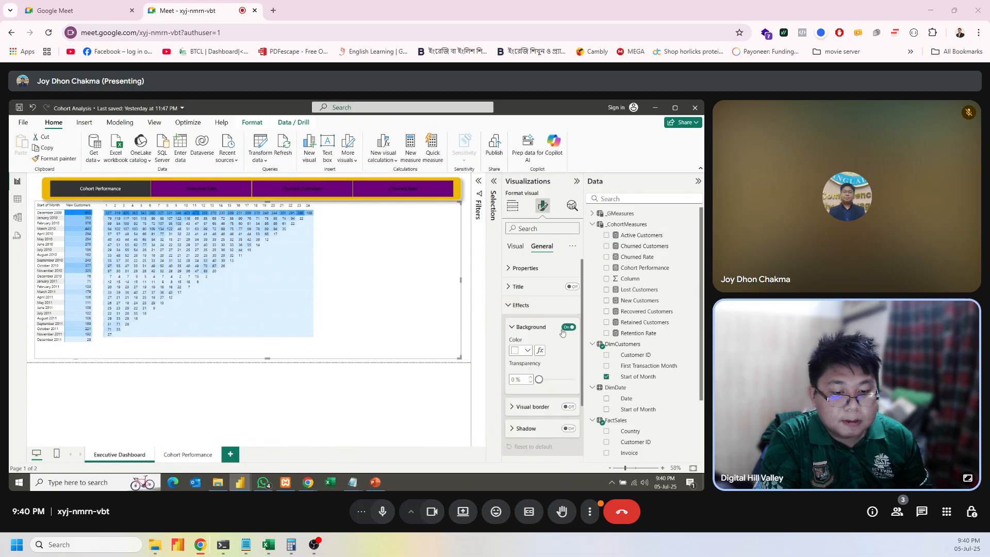
pyautogui.click(568, 406)
pyautogui.click(569, 428)
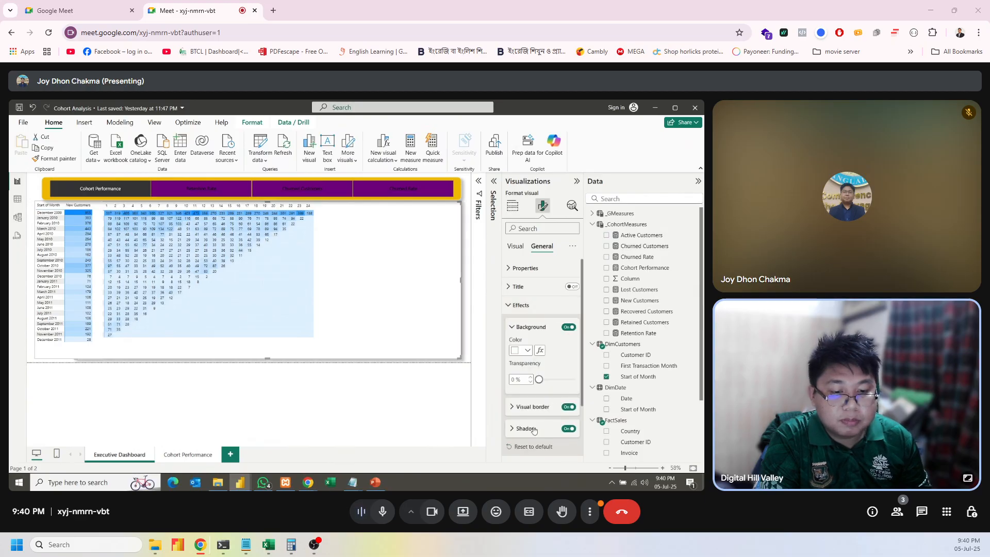
# Set the cohort matrix's background effect color to white and expand its visual border settings.
pyautogui.click(529, 349)
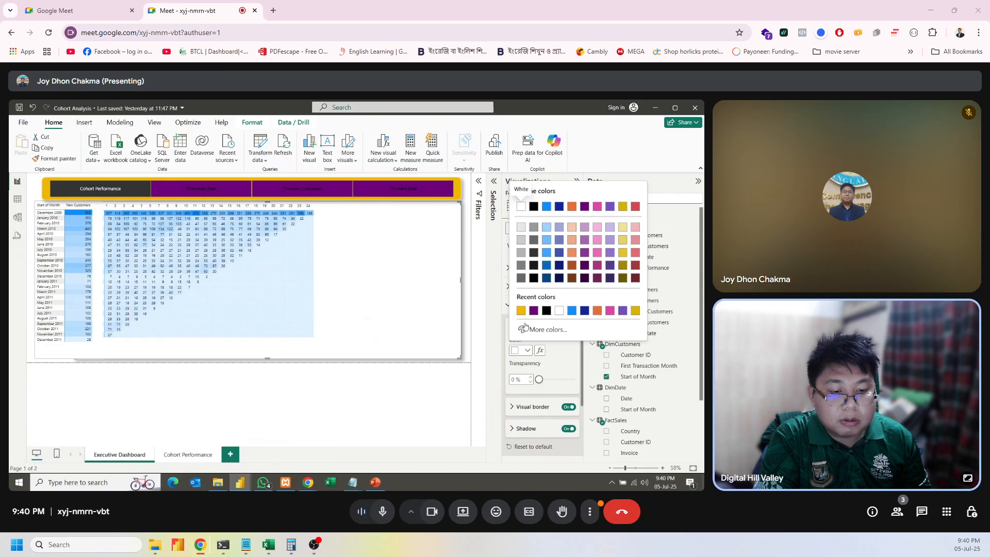
pyautogui.click(558, 310)
pyautogui.scroll(-2, 522, 337)
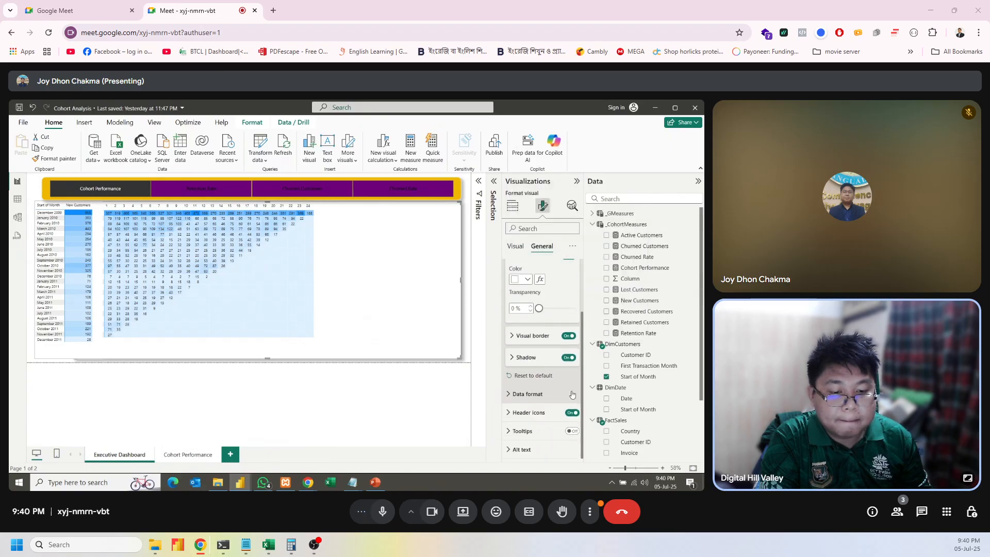
pyautogui.click(523, 336)
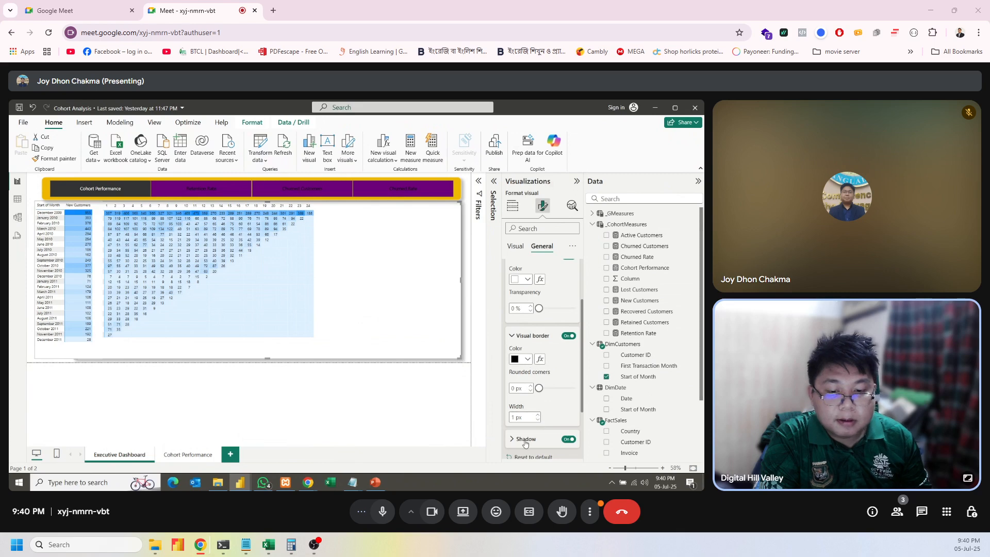
pyautogui.click(403, 373)
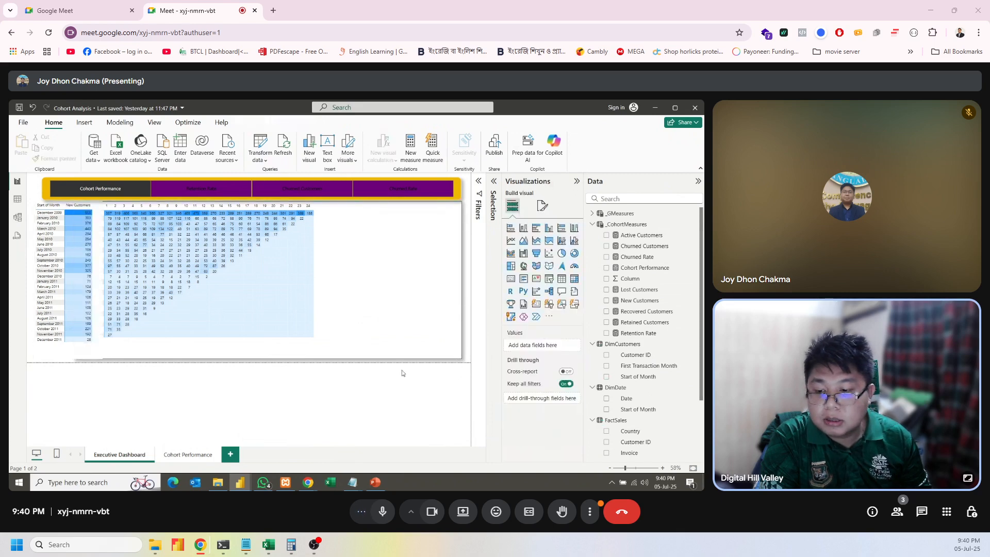
pyautogui.click(51, 350)
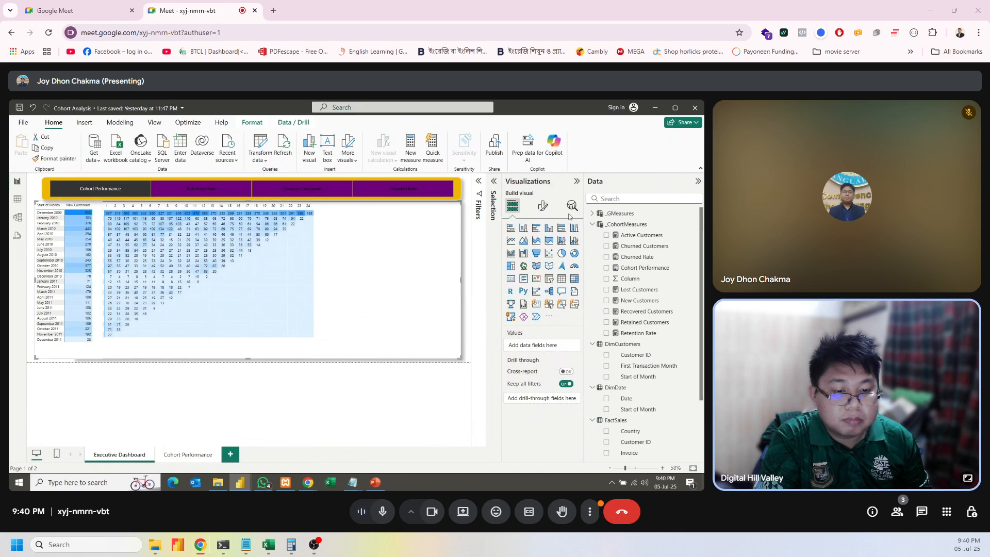
pyautogui.click(543, 206)
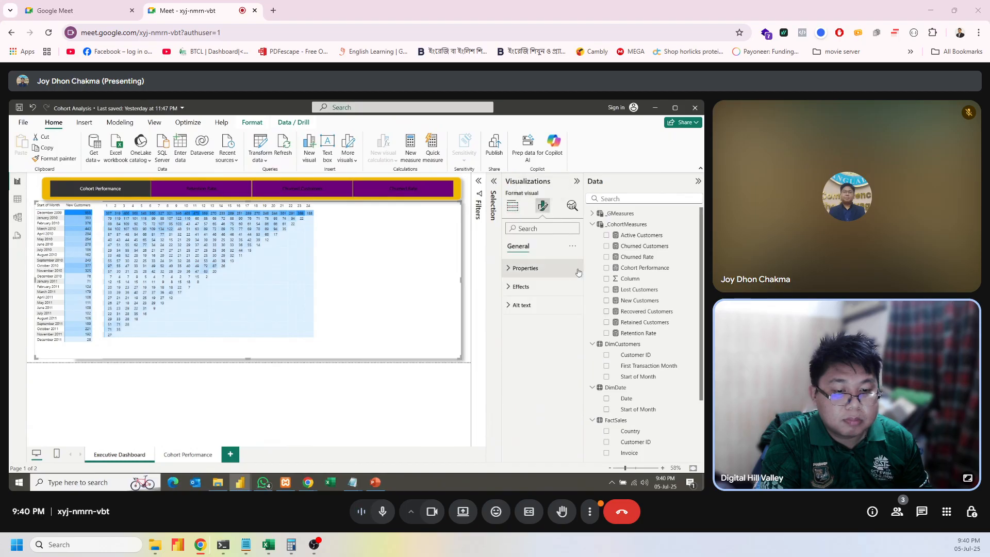
pyautogui.click(535, 272)
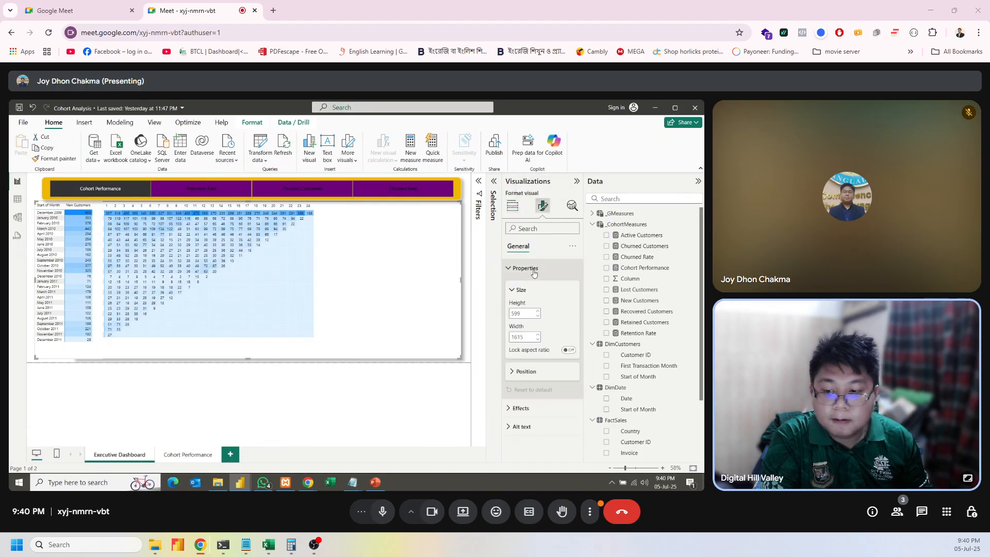
pyautogui.click(534, 273)
# Turn on the visual border and the shadow for the New Customers matrix.
pyautogui.click(56, 353)
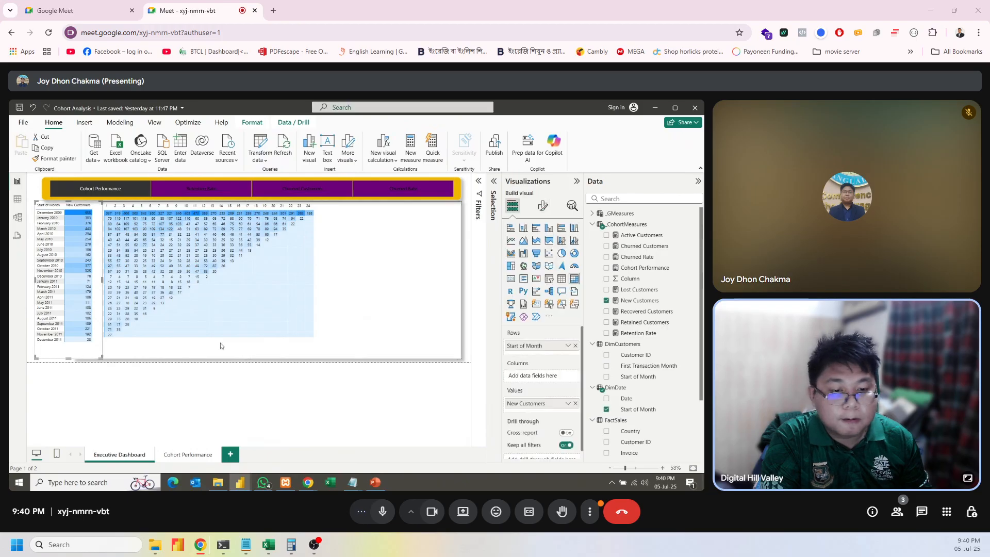
pyautogui.click(543, 207)
pyautogui.click(539, 247)
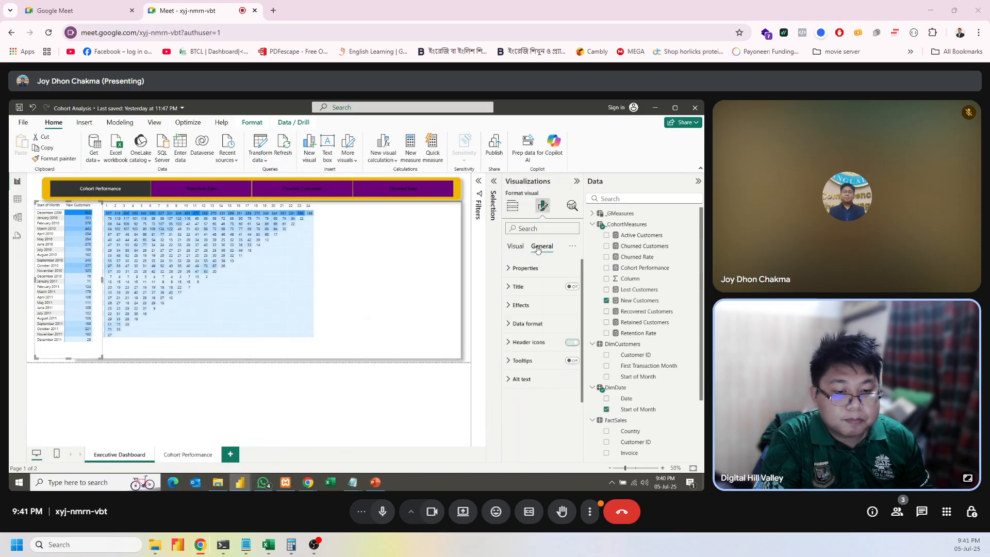
pyautogui.click(545, 306)
pyautogui.click(569, 407)
pyautogui.click(569, 428)
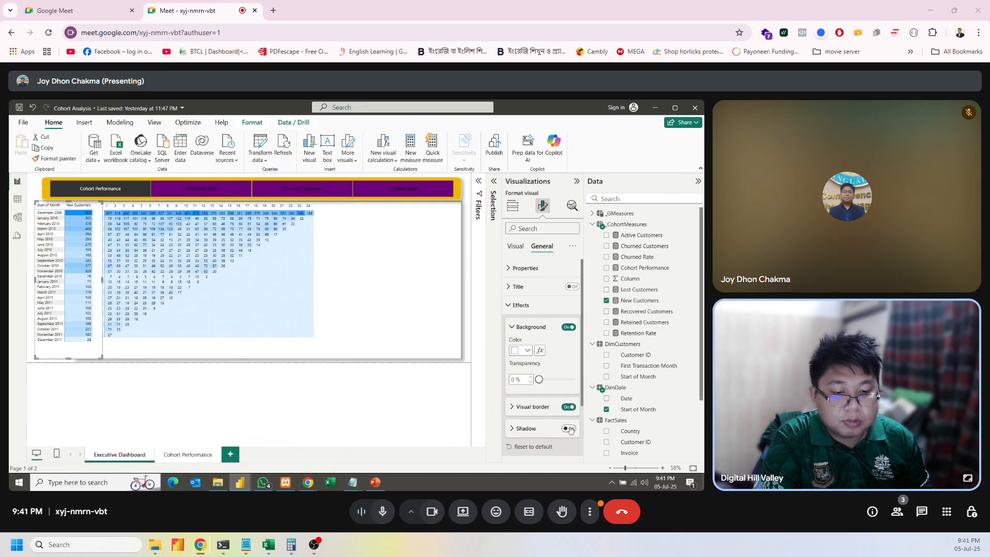
# Set the New Customers matrix's background effect color to dark purple.
pyautogui.click(527, 351)
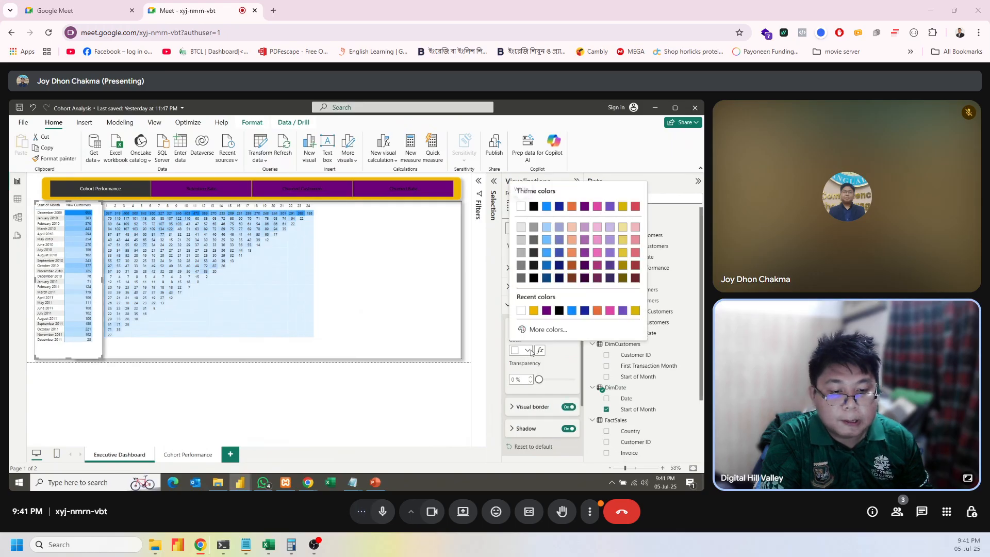
pyautogui.click(549, 314)
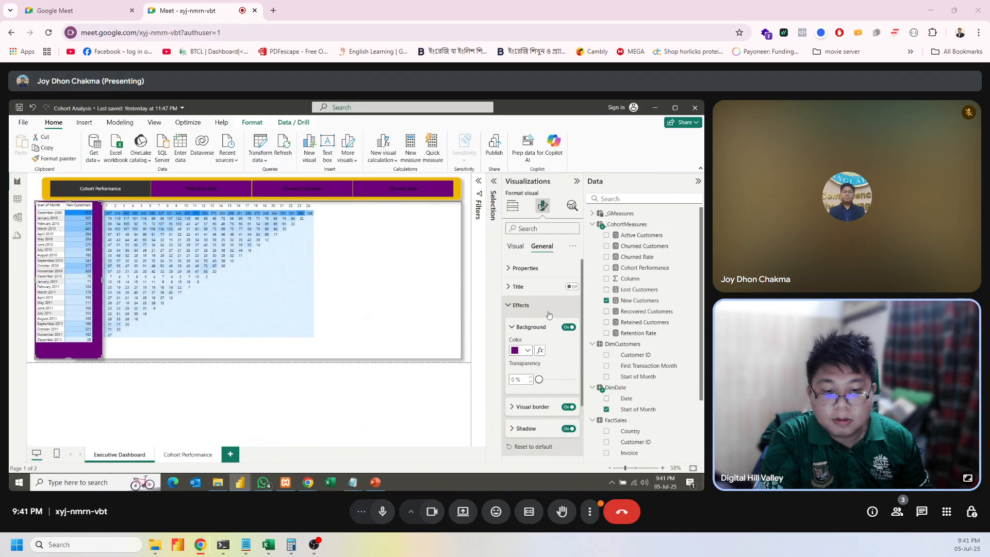
# Try to raise the cohort matrix's background transparency to 98%.
pyautogui.click(442, 351)
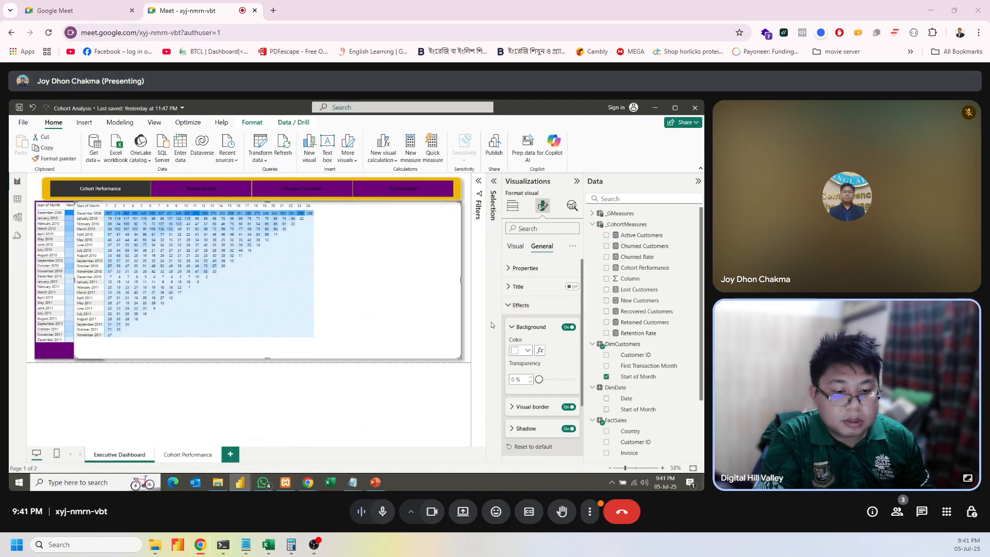
pyautogui.click(526, 350)
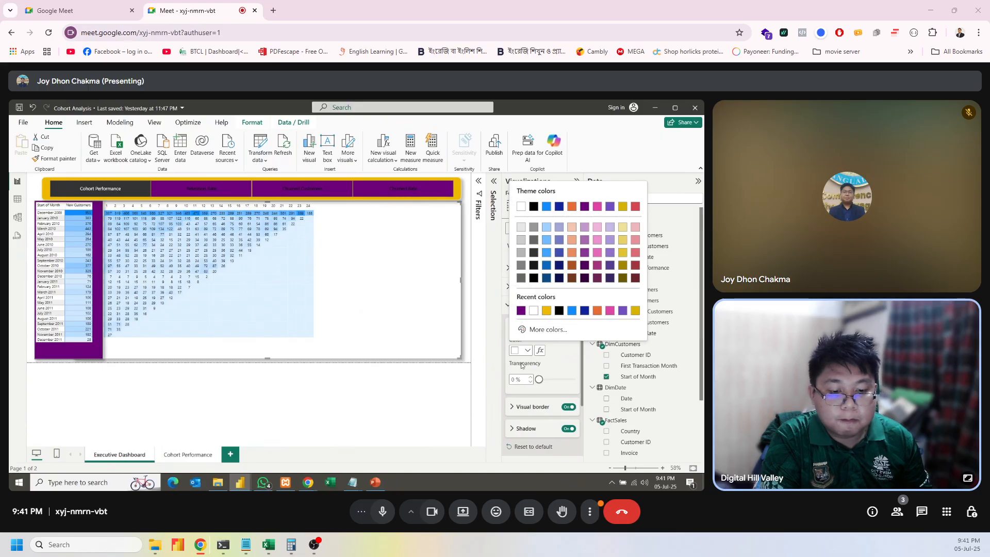
pyautogui.click(460, 350)
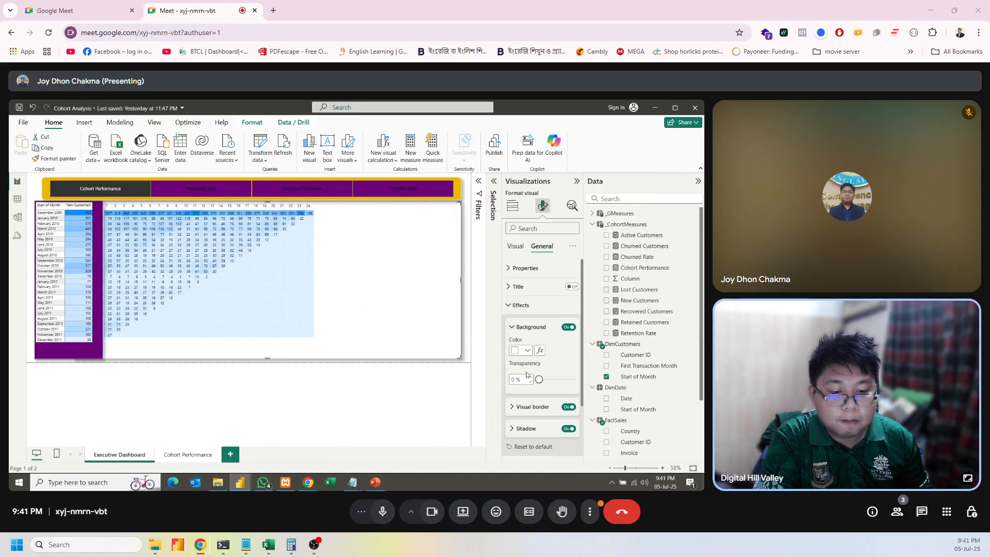
pyautogui.moveTo(540, 380); pyautogui.dragTo(573, 380)
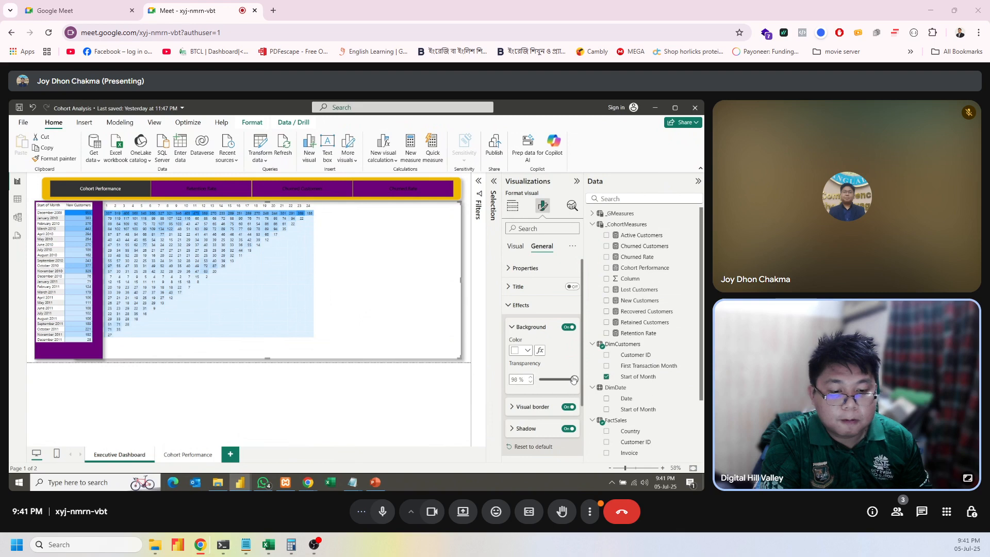
pyautogui.click(470, 326)
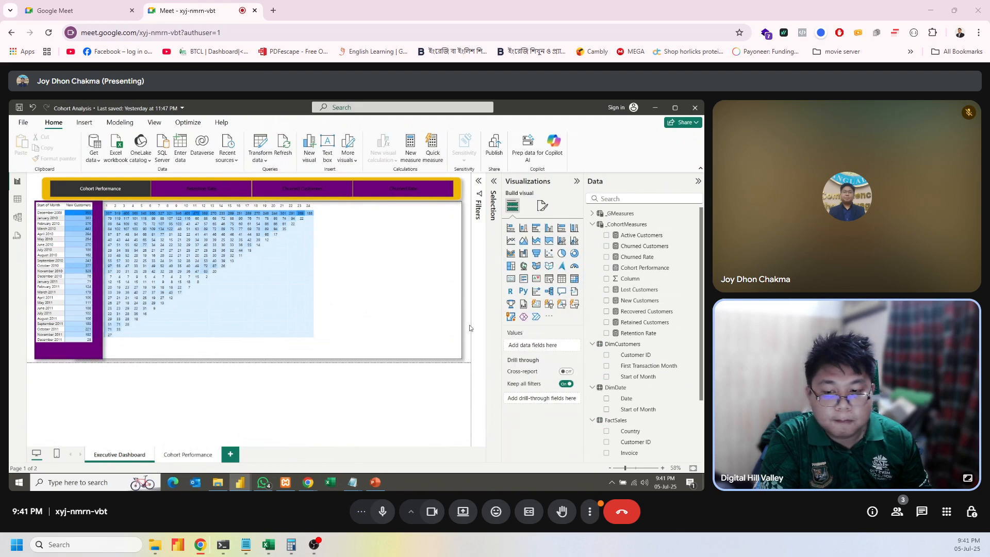
# Set the cohort matrix's background effect color to the same dark purple as the New Customers matrix.
pyautogui.click(59, 354)
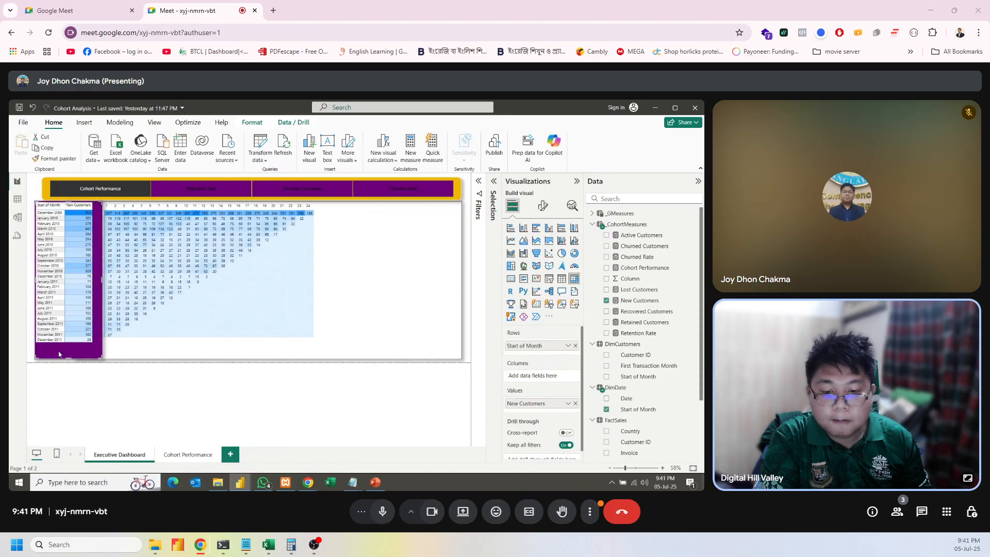
pyautogui.click(367, 339)
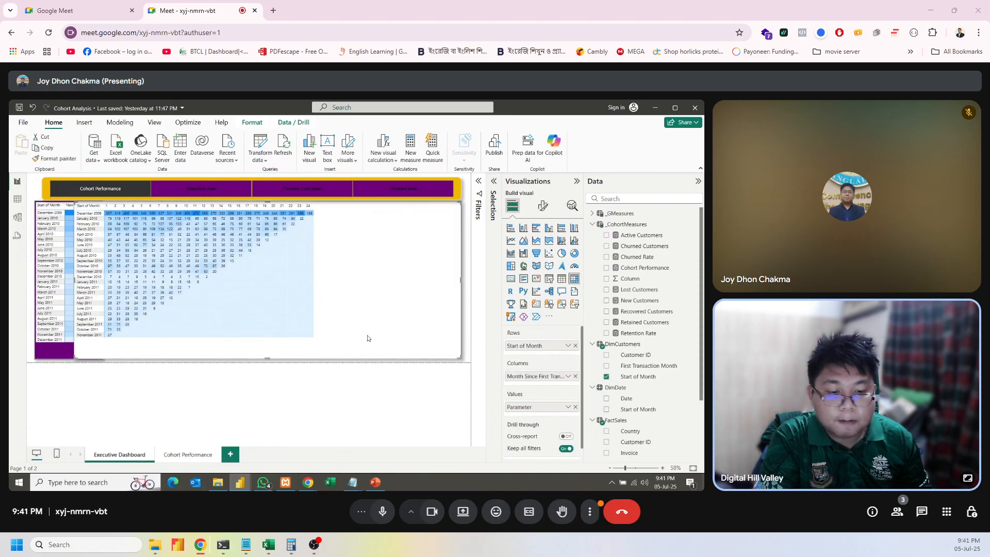
pyautogui.click(542, 206)
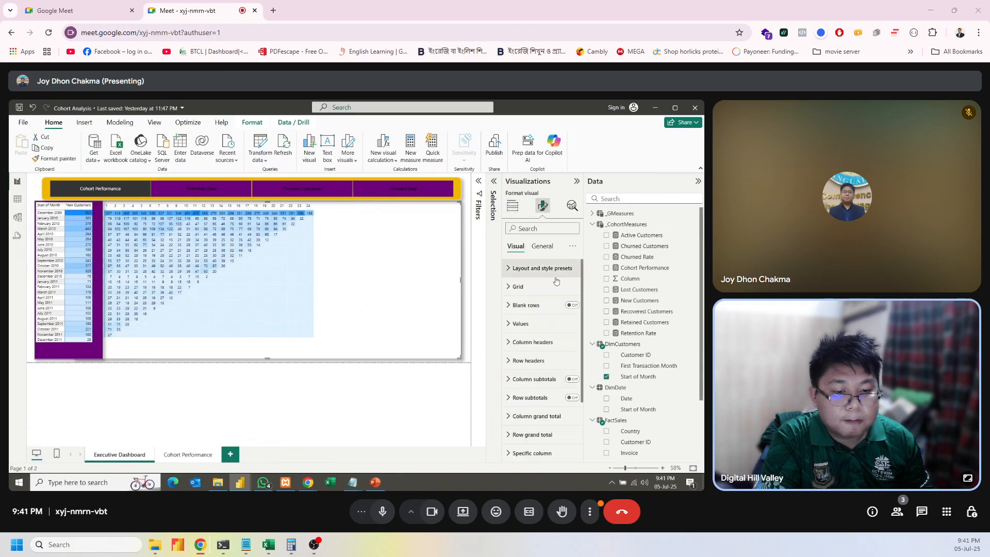
pyautogui.click(543, 246)
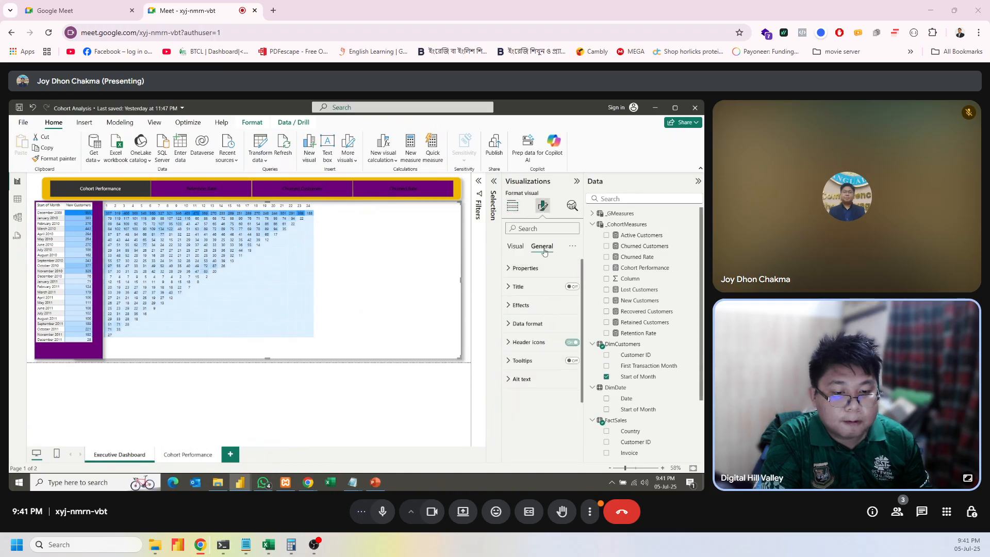
pyautogui.click(529, 307)
pyautogui.click(533, 407)
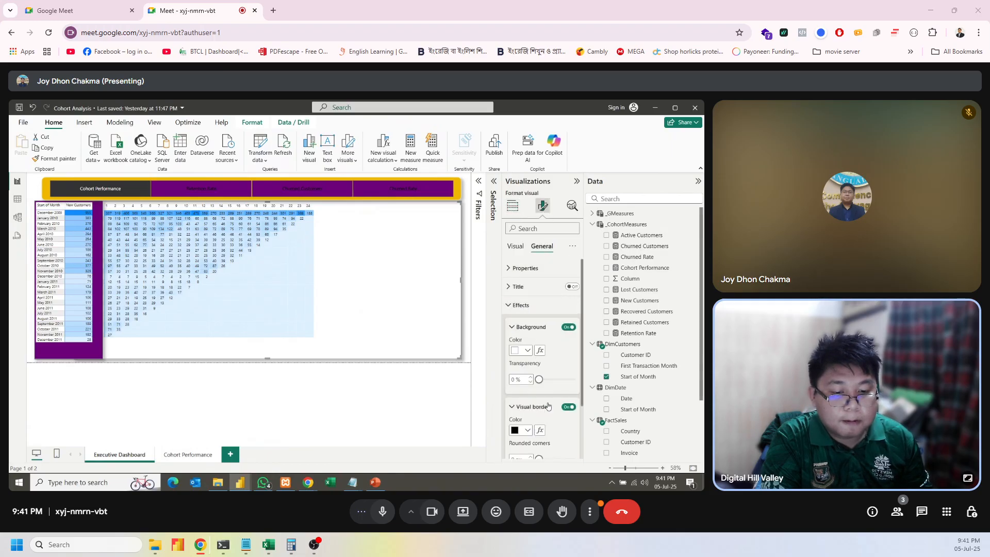
pyautogui.scroll(-2, 552, 399)
pyautogui.scroll(1, 555, 339)
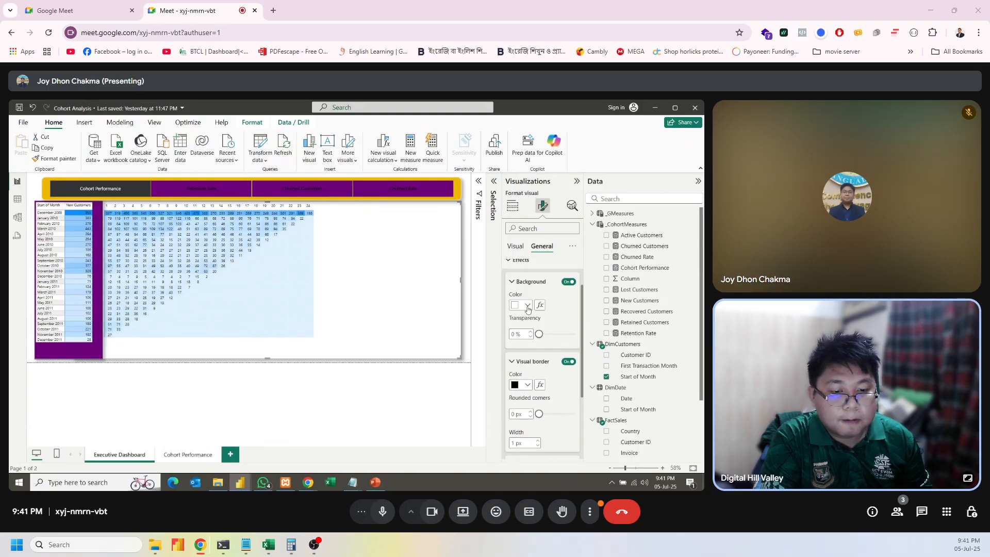
pyautogui.click(525, 305)
pyautogui.click(534, 265)
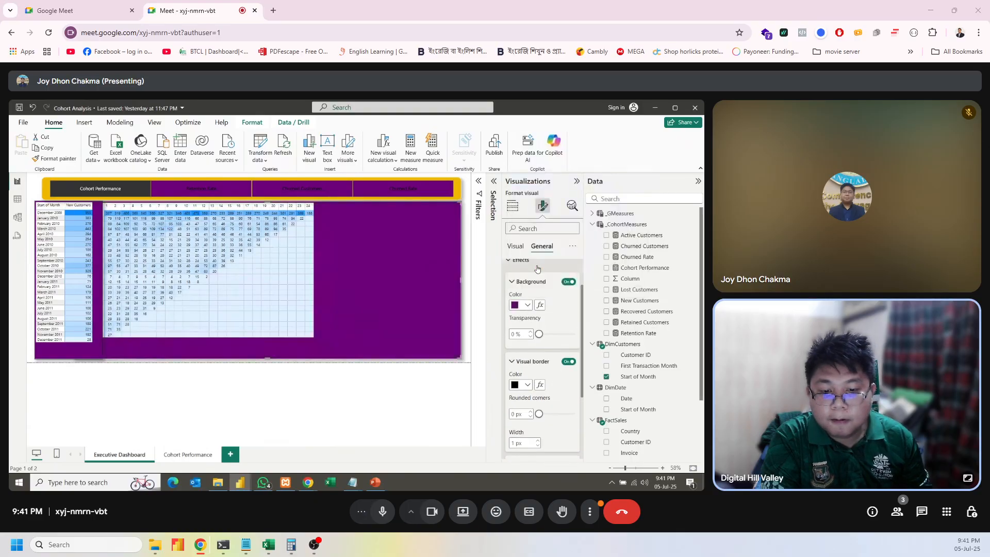
pyautogui.click(470, 318)
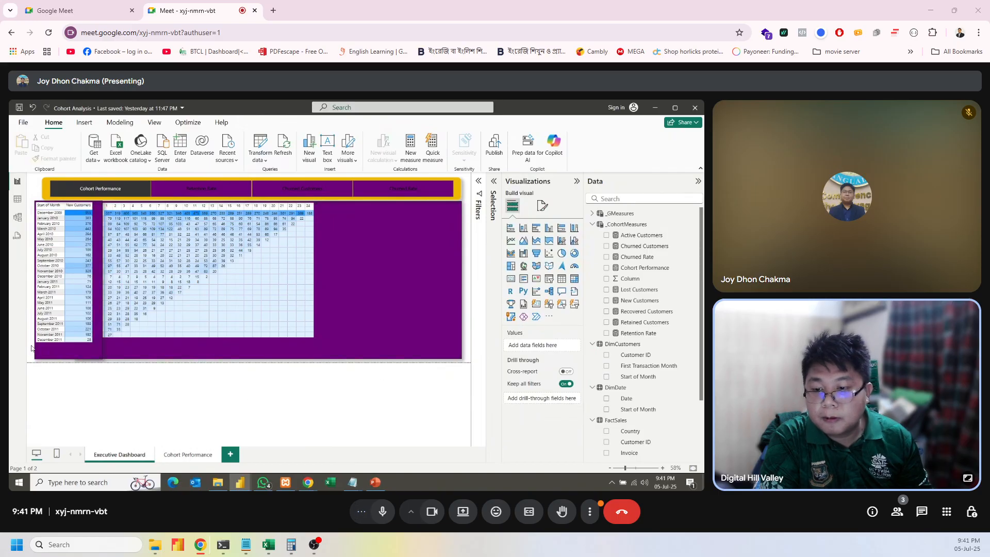
# Resize the New Customers matrix so its outer edge lines up with the slicer and its inner edge meets the cohort columns.
pyautogui.click(99, 288)
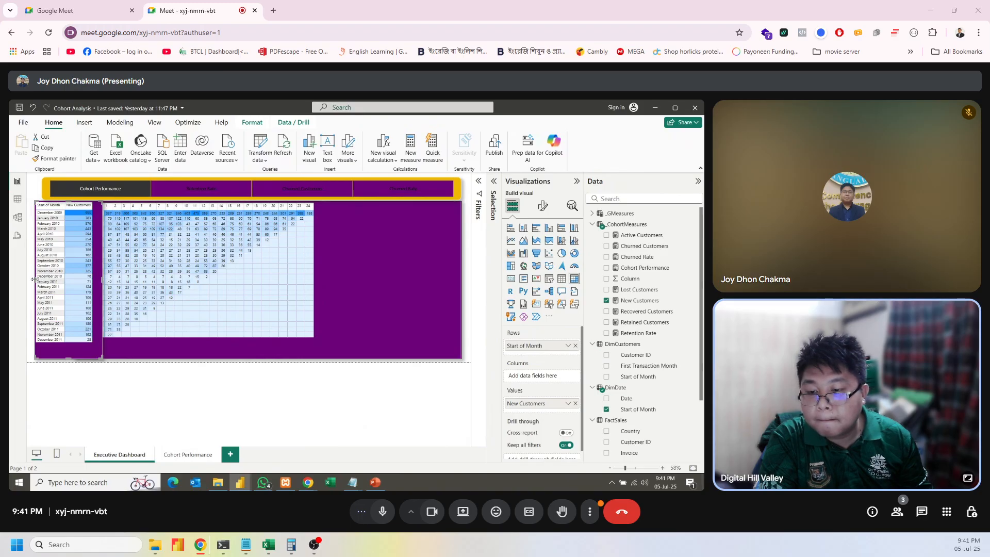
pyautogui.moveTo(34, 280); pyautogui.dragTo(42, 282)
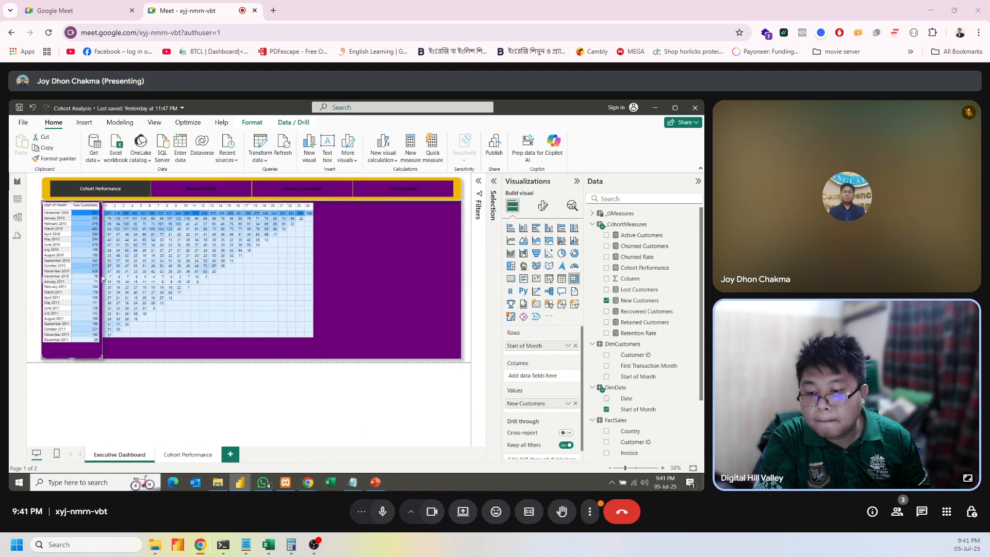
pyautogui.moveTo(102, 280); pyautogui.dragTo(105, 283)
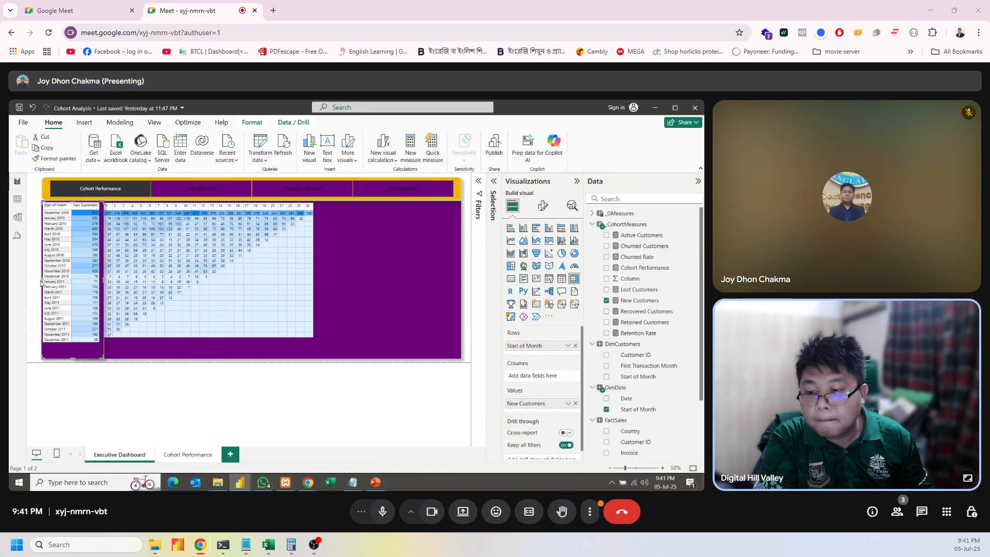
pyautogui.moveTo(41, 279); pyautogui.dragTo(43, 283)
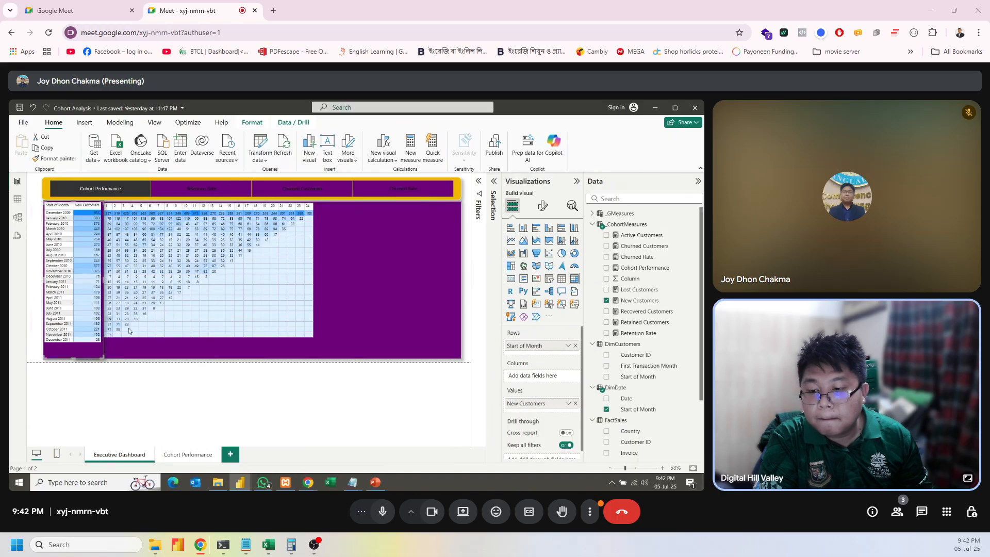
pyautogui.click(177, 388)
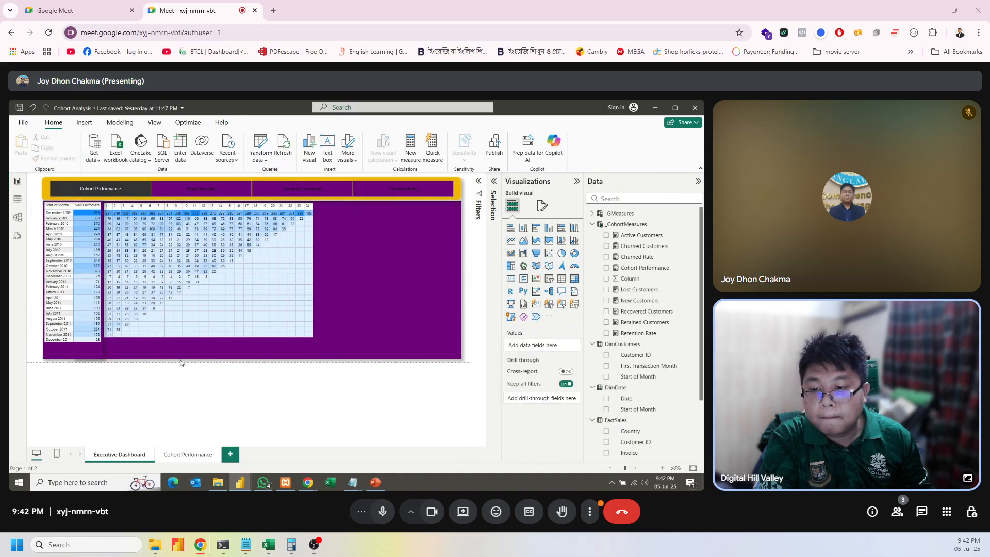
# Move the New Customers and cohort matrices slightly down to leave a gap beneath the slicer.
pyautogui.click(406, 344)
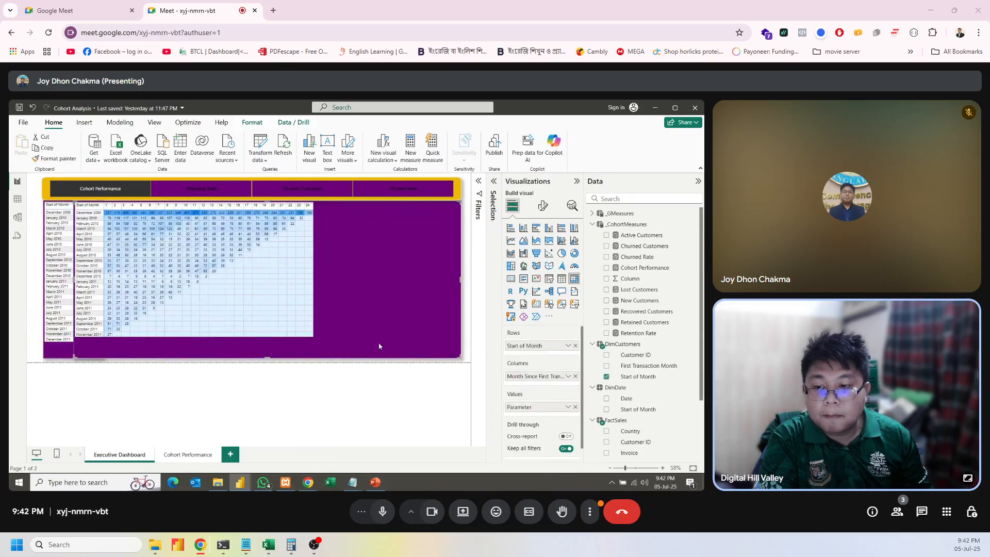
pyautogui.click(29, 267)
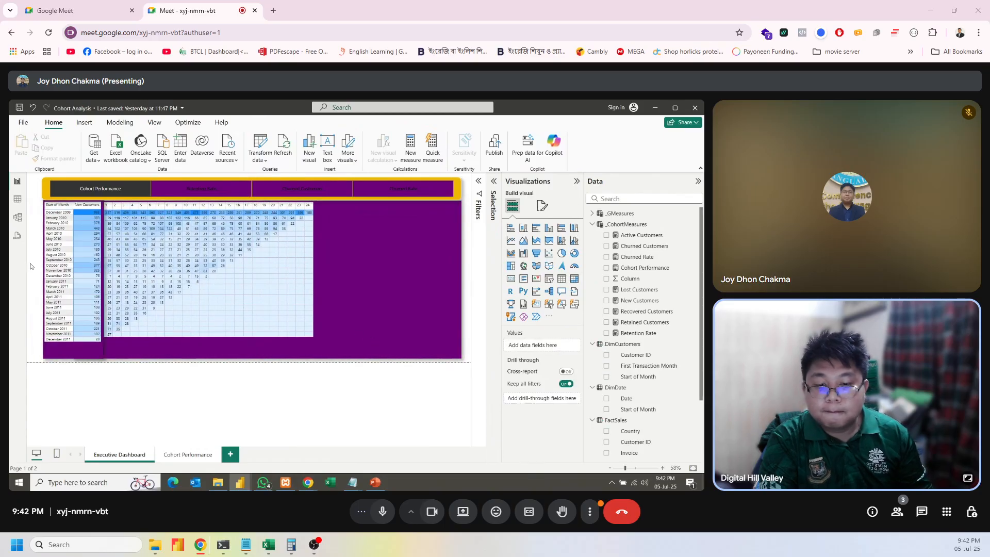
pyautogui.click(403, 333)
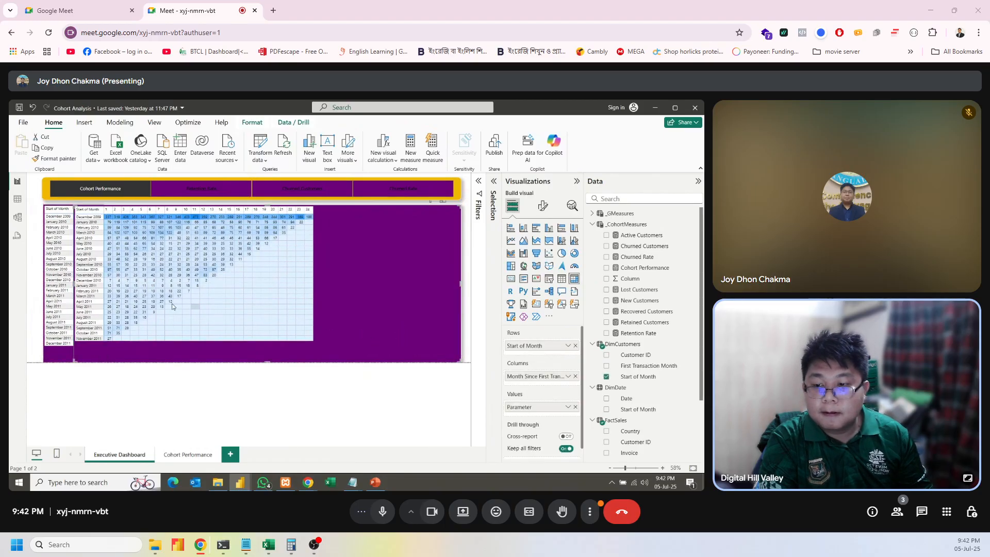
pyautogui.click(35, 318)
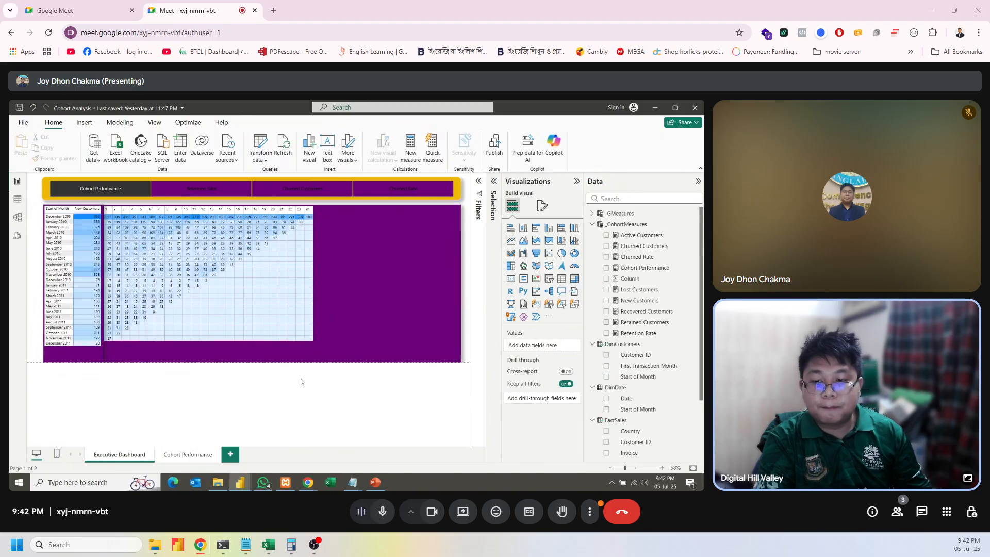
# Test the slicer by switching through Retention Rate, Churned Customers and Churned Rate, and return to Cohort Performance.
pyautogui.click(190, 192)
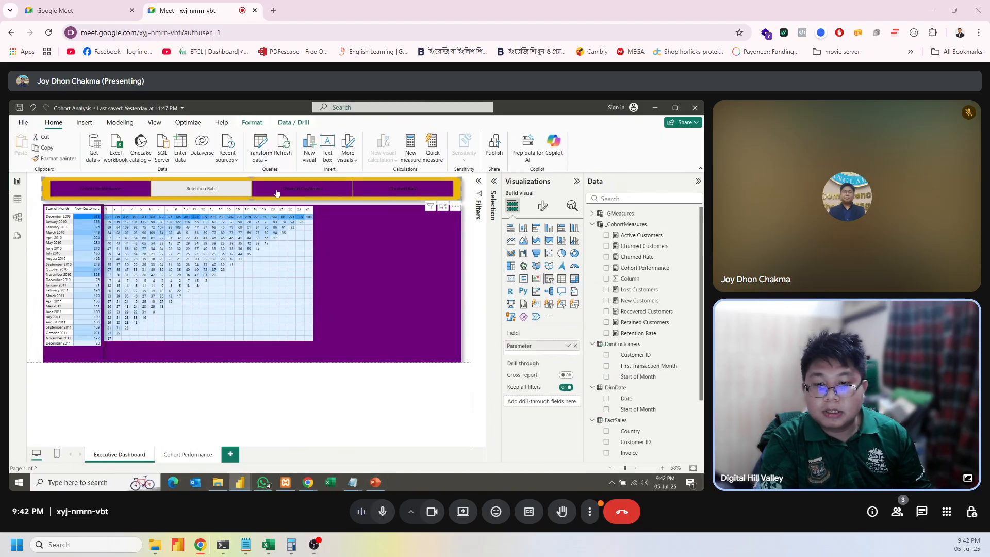
pyautogui.click(337, 188)
pyautogui.click(378, 188)
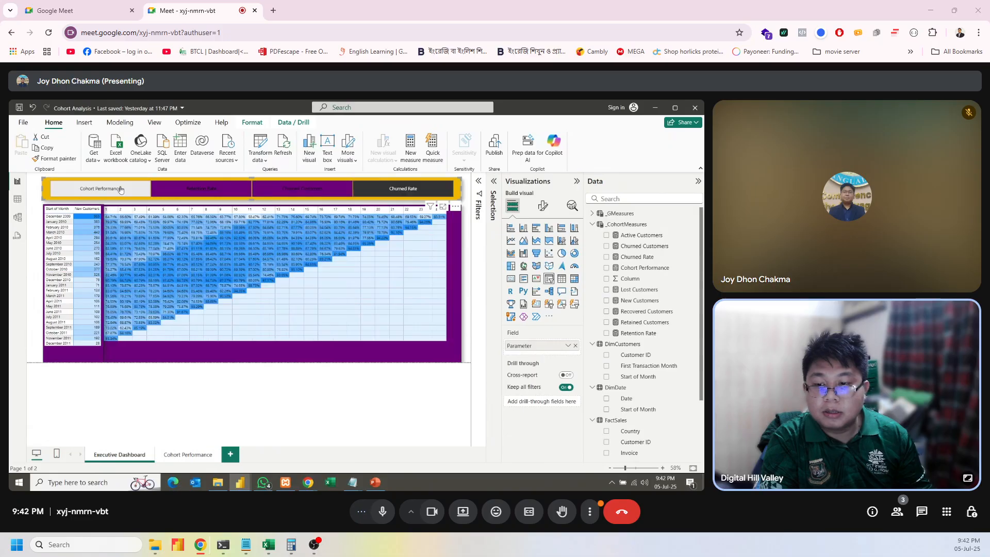
pyautogui.click(81, 192)
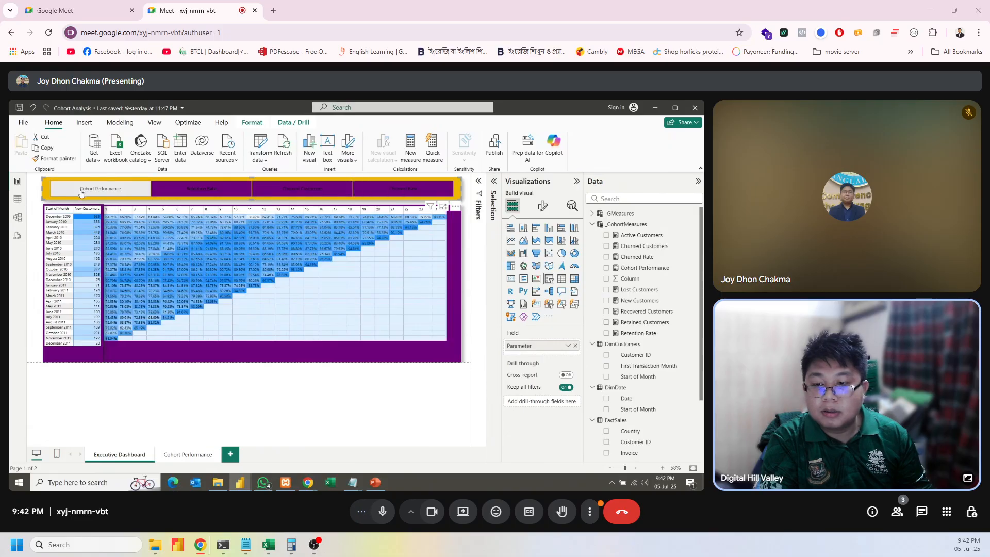
pyautogui.click(30, 279)
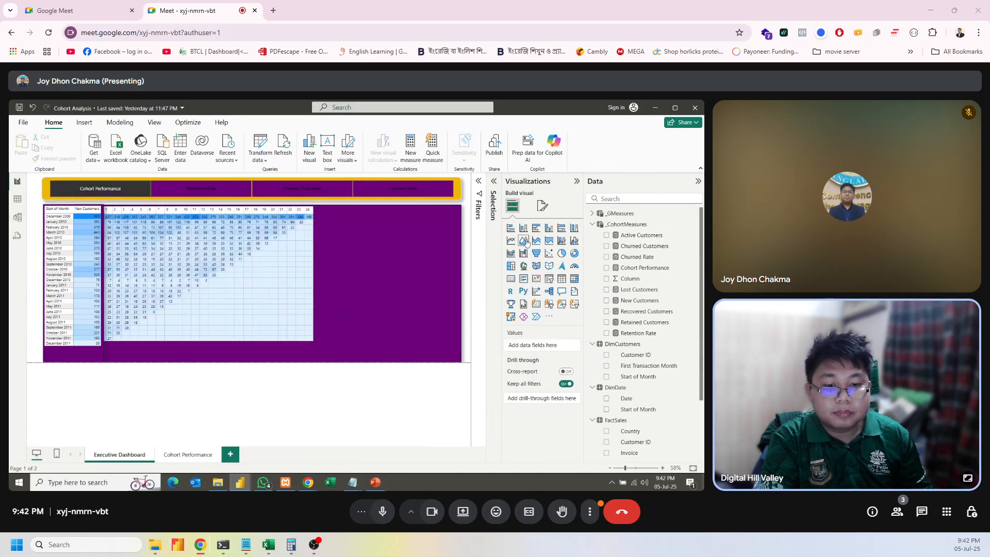
# Set the font color of the parameter slicer's values to white.
pyautogui.click(459, 195)
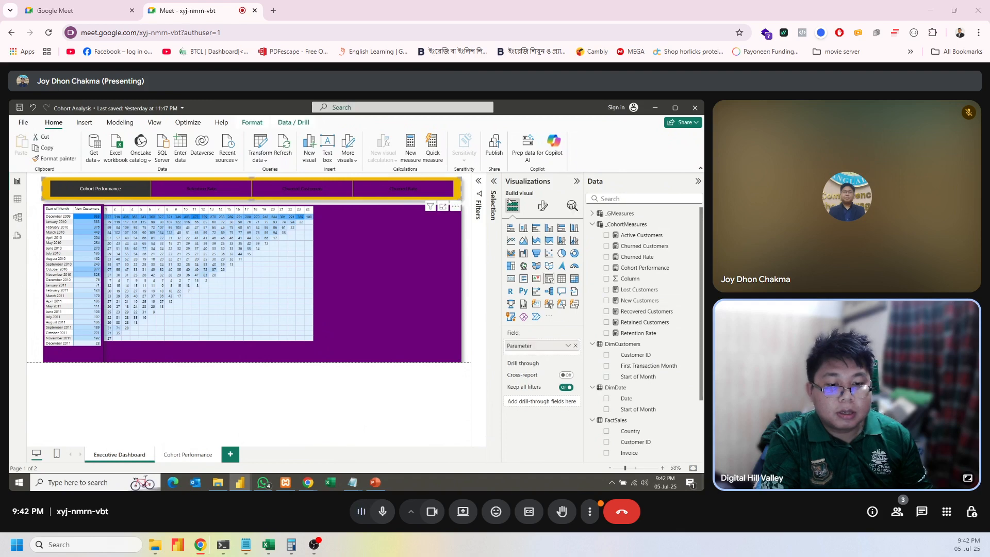
pyautogui.click(542, 206)
pyautogui.click(530, 268)
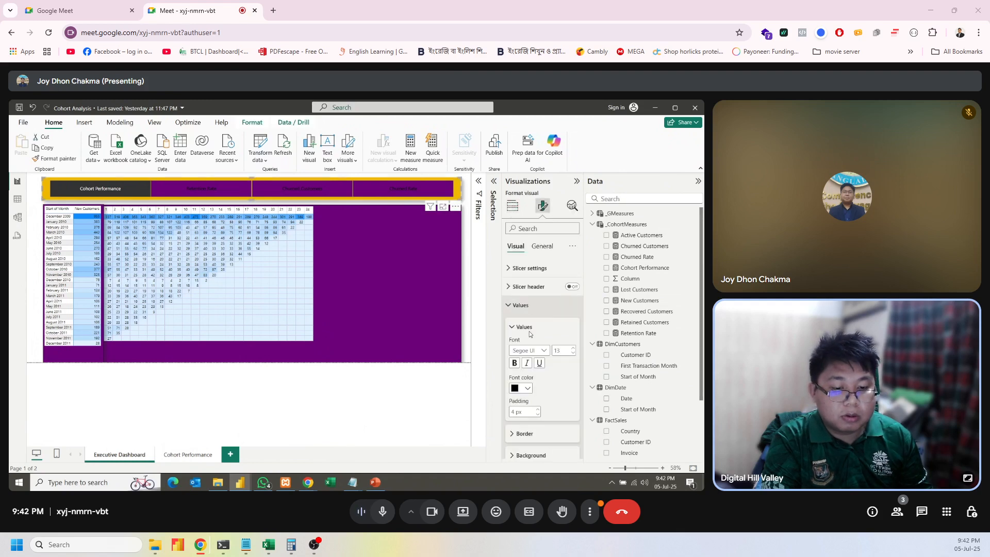
pyautogui.click(531, 390)
pyautogui.click(534, 349)
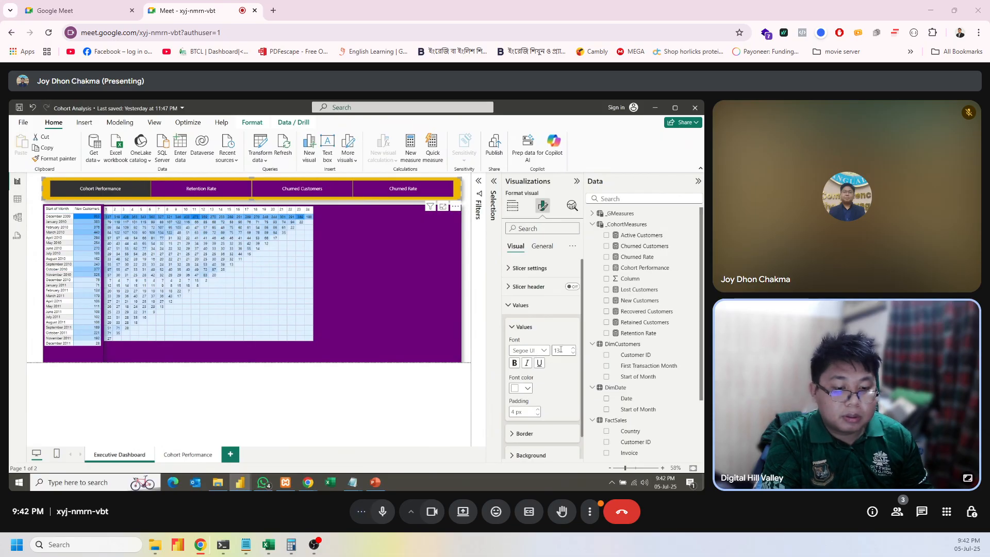
# Set the slicer values' font size to 18 and make them bold.
pyautogui.click(574, 350)
pyautogui.click(574, 349)
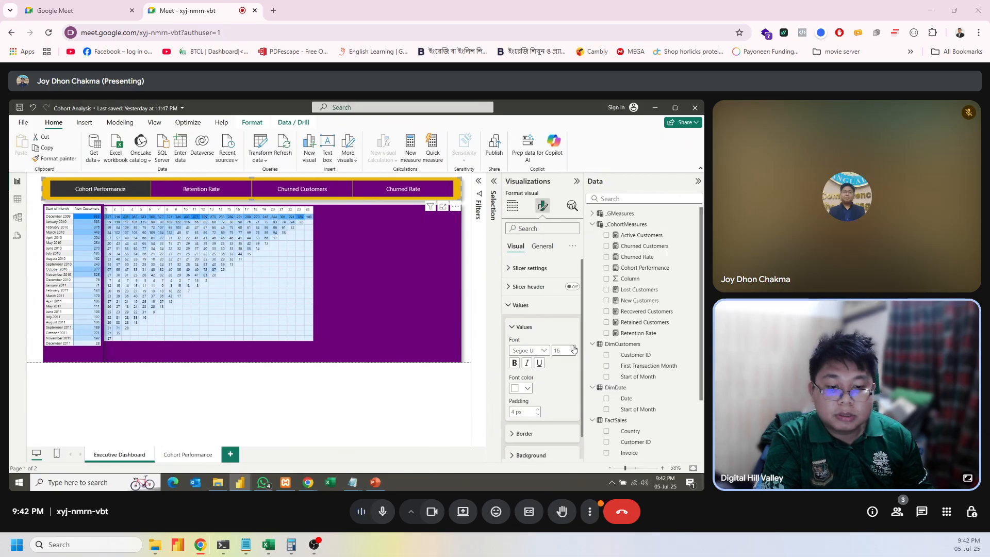
pyautogui.click(574, 350)
pyautogui.click(573, 349)
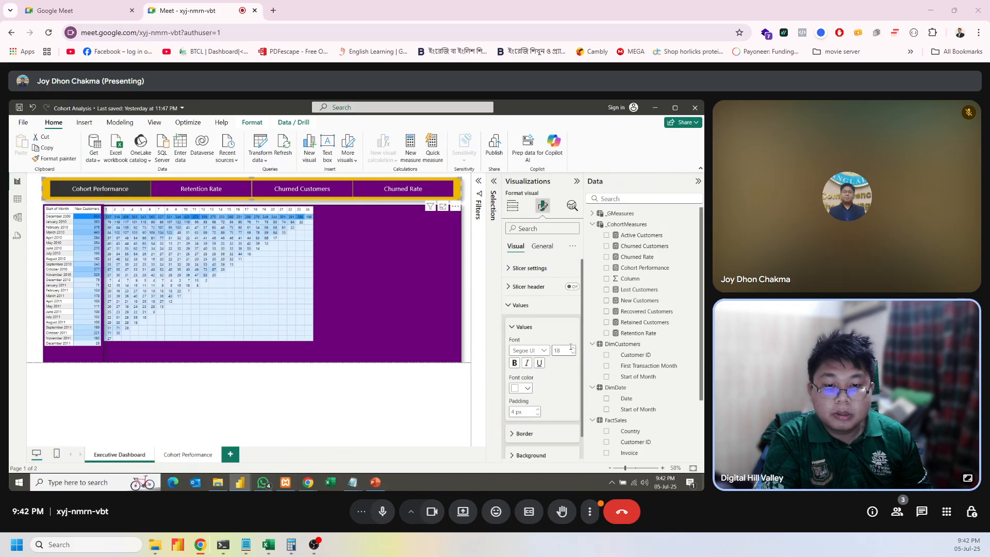
pyautogui.click(519, 364)
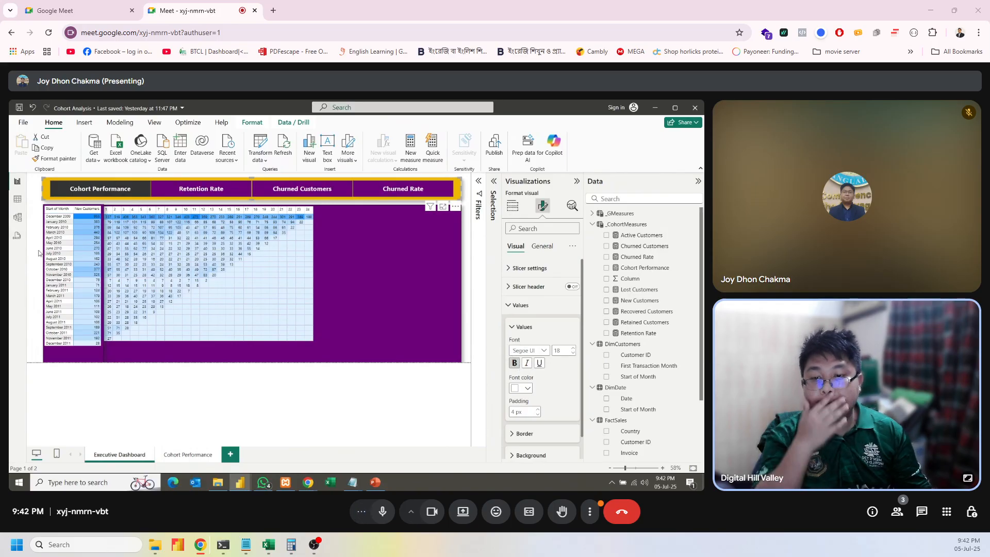
pyautogui.click(341, 348)
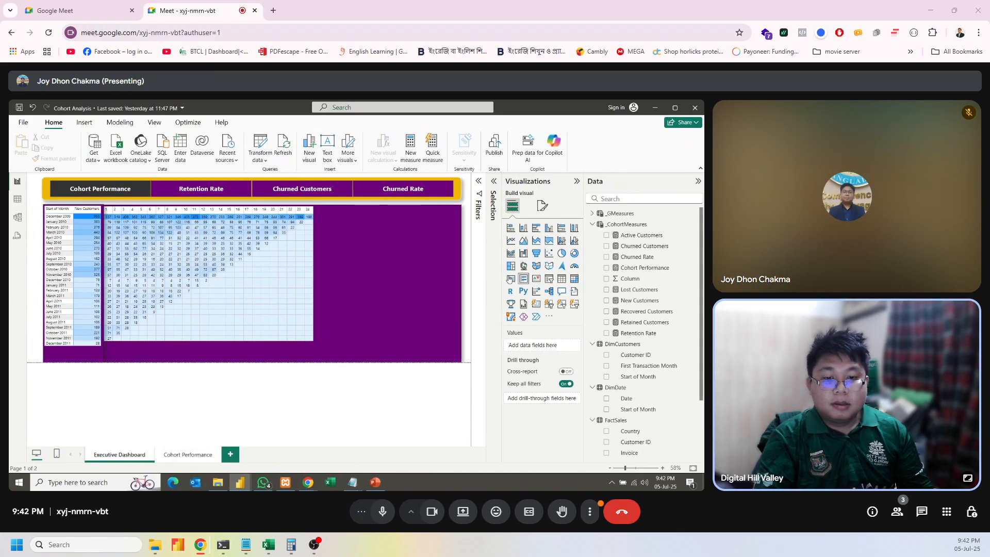
# Test the restyled parameter slicer by switching to Churned Rate and back to Cohort Performance.
pyautogui.click(414, 180)
pyautogui.click(412, 186)
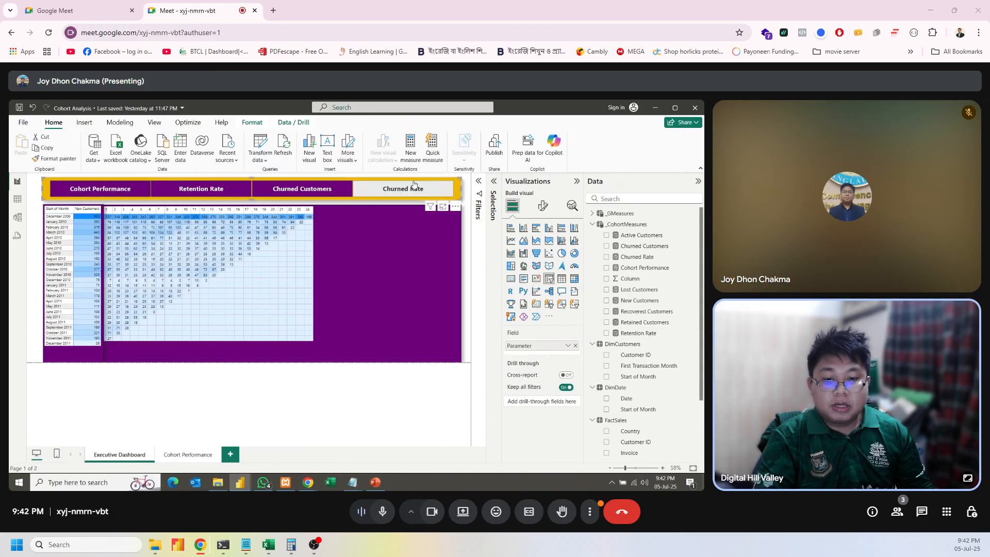
pyautogui.click(100, 188)
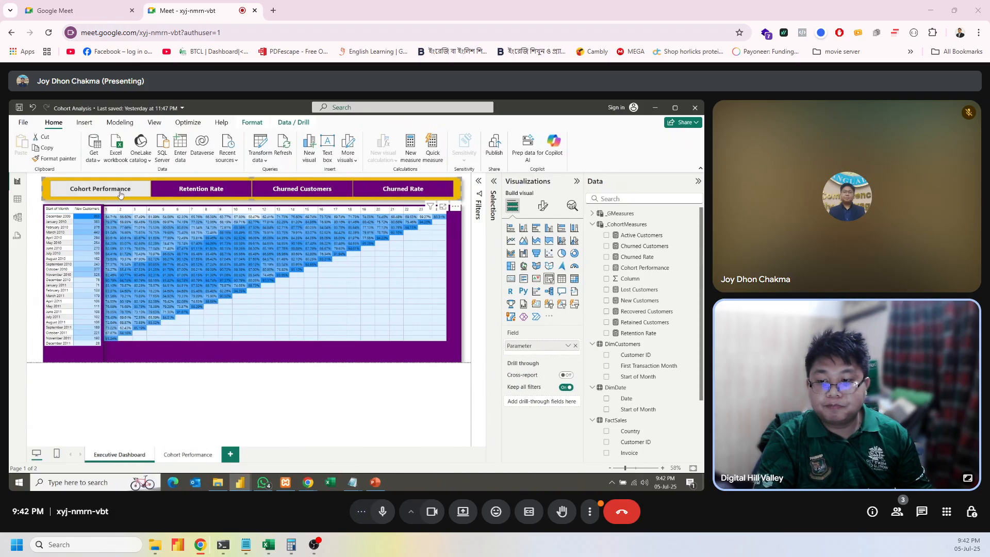
pyautogui.click(34, 260)
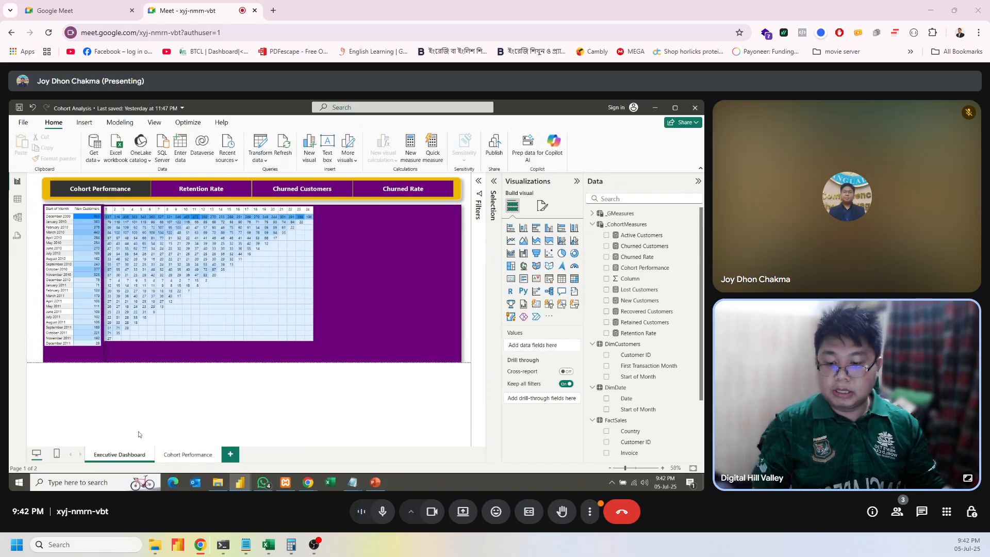
# Delete the empty Cohort Performance page from the report.
pyautogui.click(194, 455)
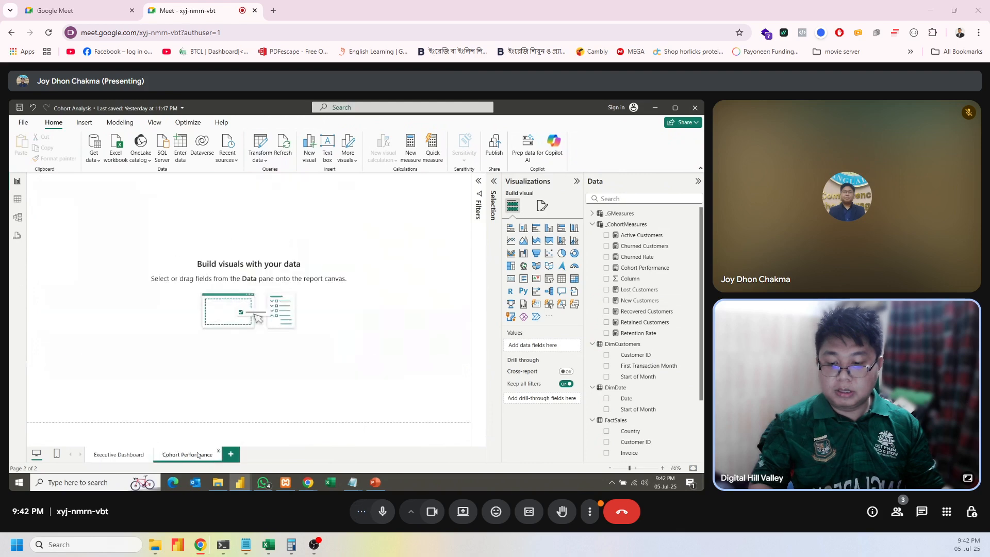
pyautogui.doubleClick(193, 453)
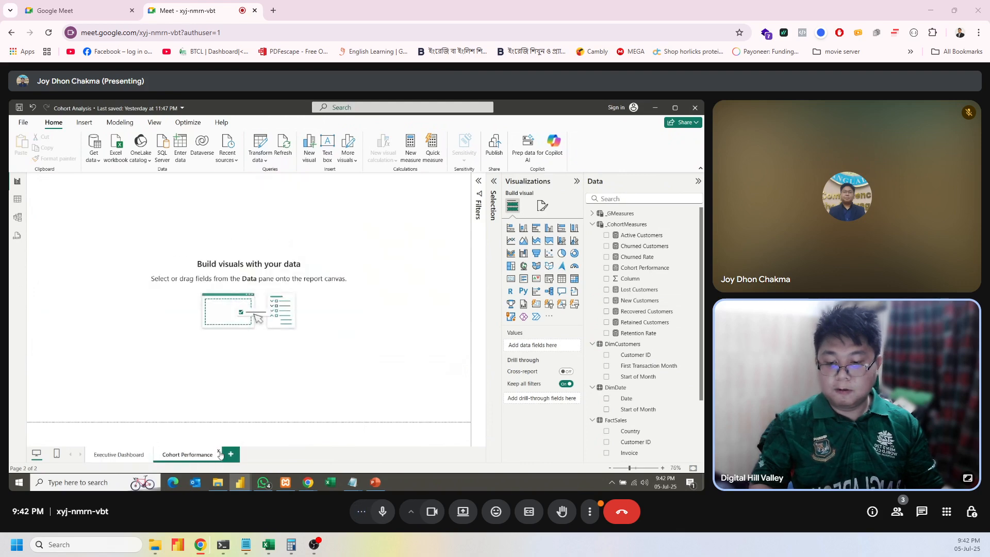
pyautogui.click(217, 452)
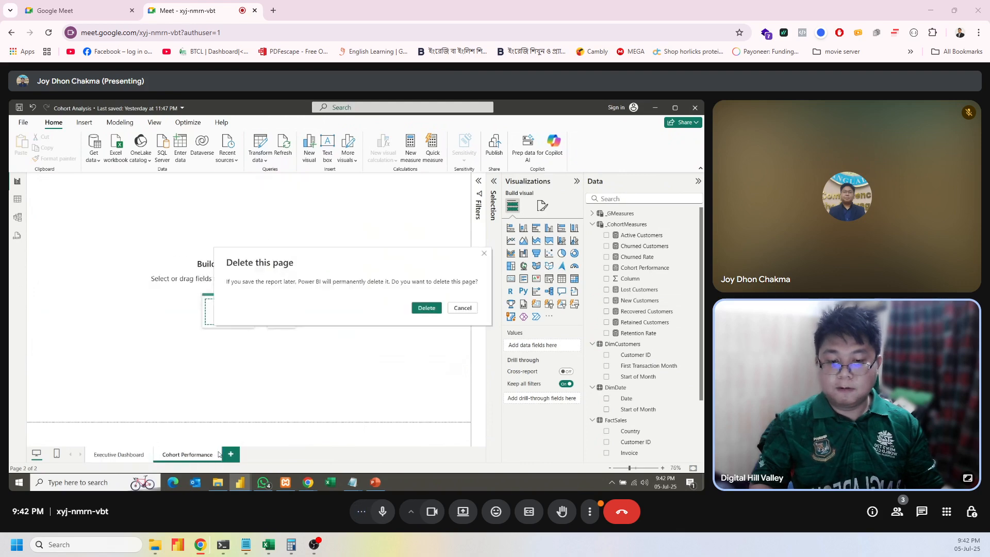
pyautogui.click(427, 308)
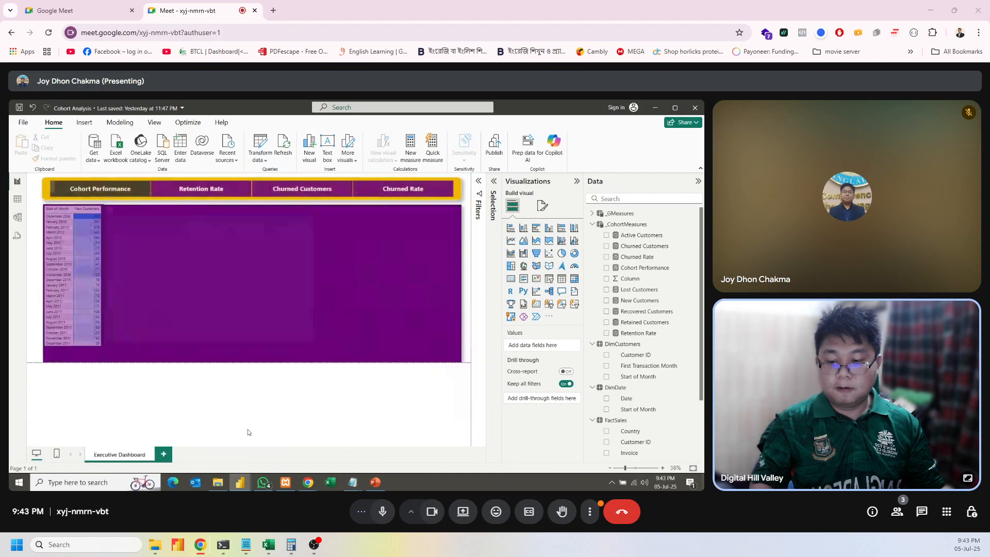
# Rename the Executive Dashboard page that holds the matrices as Cohort Performance.
pyautogui.doubleClick(134, 459)
pyautogui.write('Cohort')
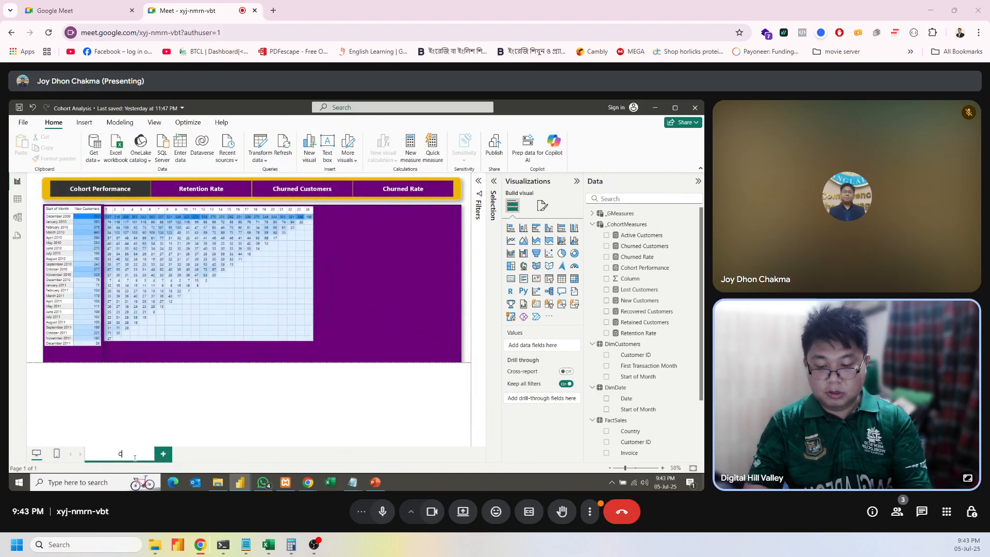
pyautogui.write(' P')
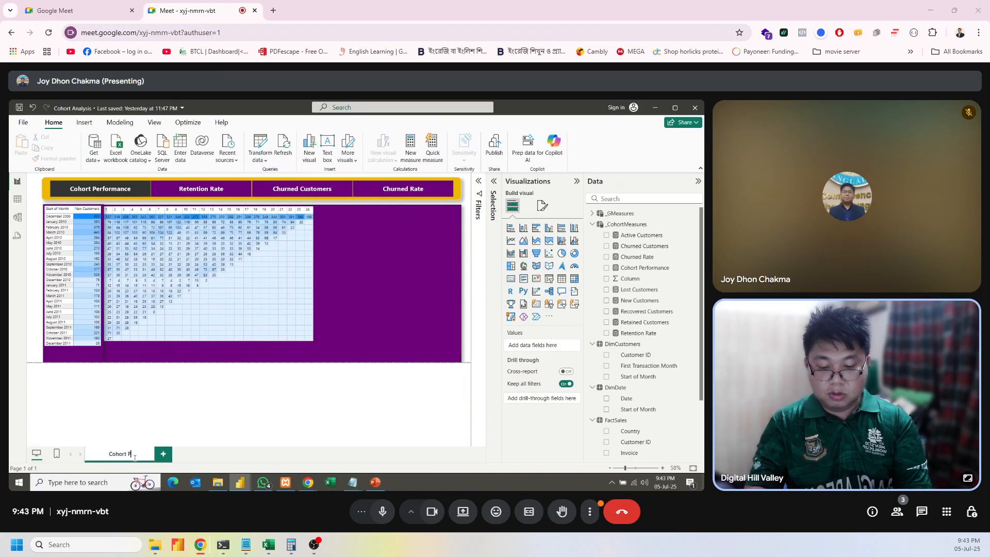
pyautogui.write('erformance')
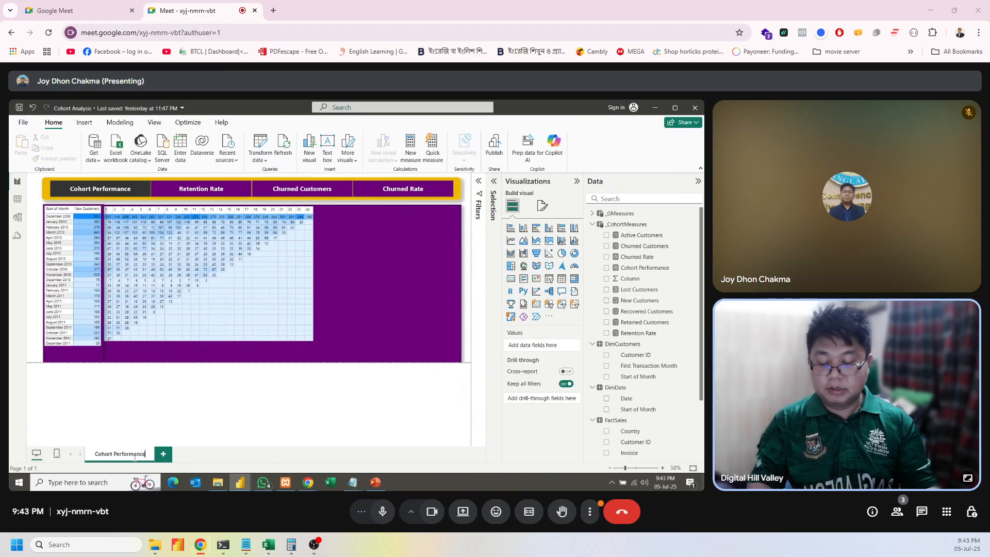
pyautogui.press('Return')
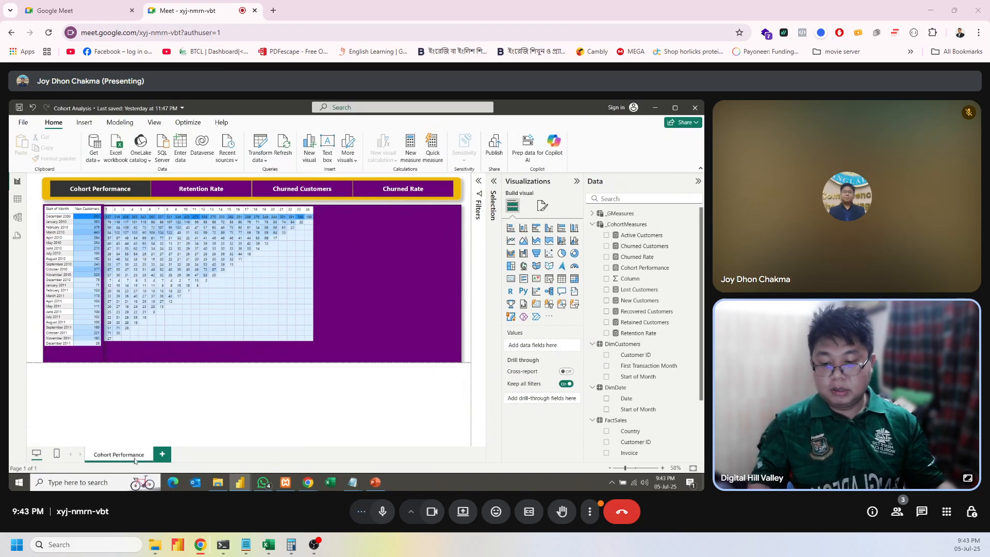
# Add a new blank report page and name it Executive Dashboard.
pyautogui.click(162, 455)
pyautogui.doubleClick(171, 454)
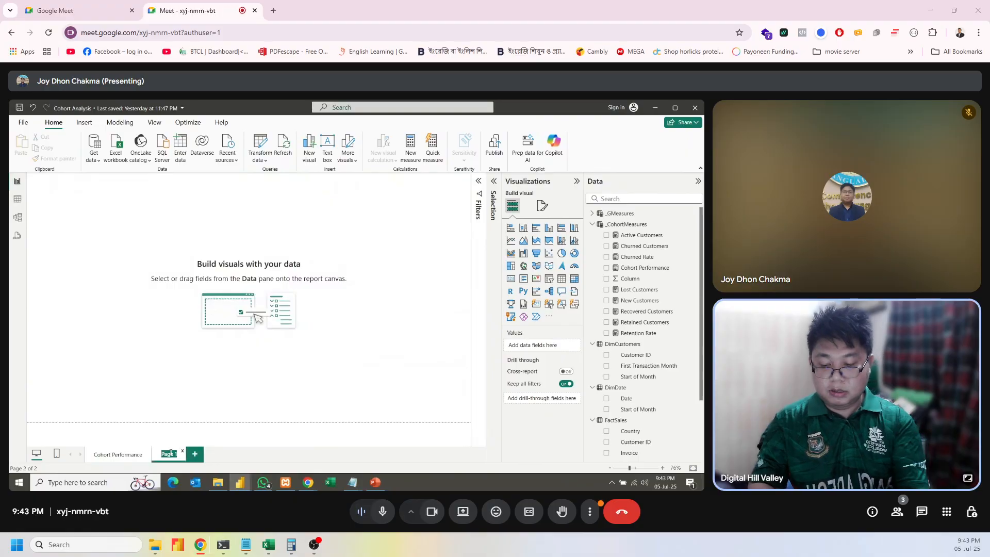
pyautogui.write('Retenti')
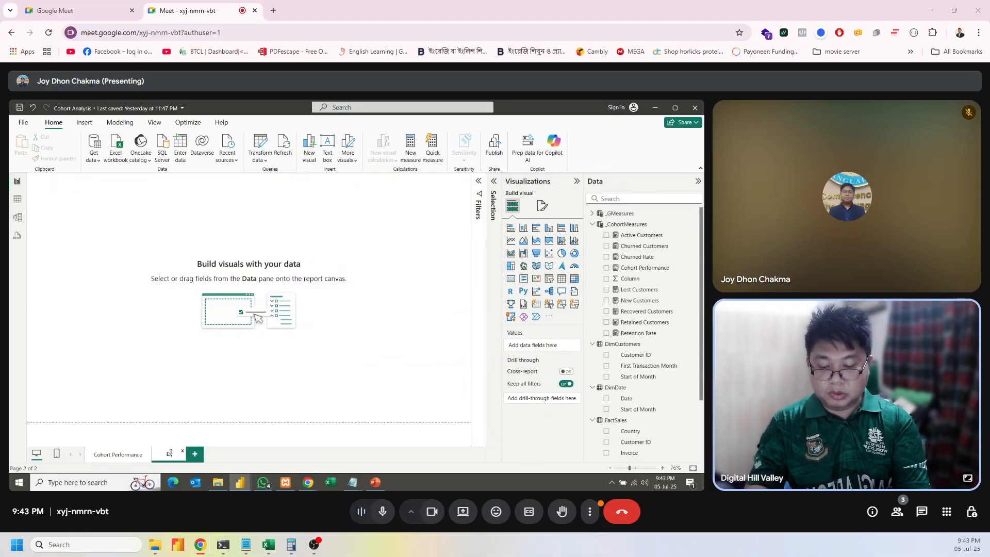
pyautogui.write('ve Da')
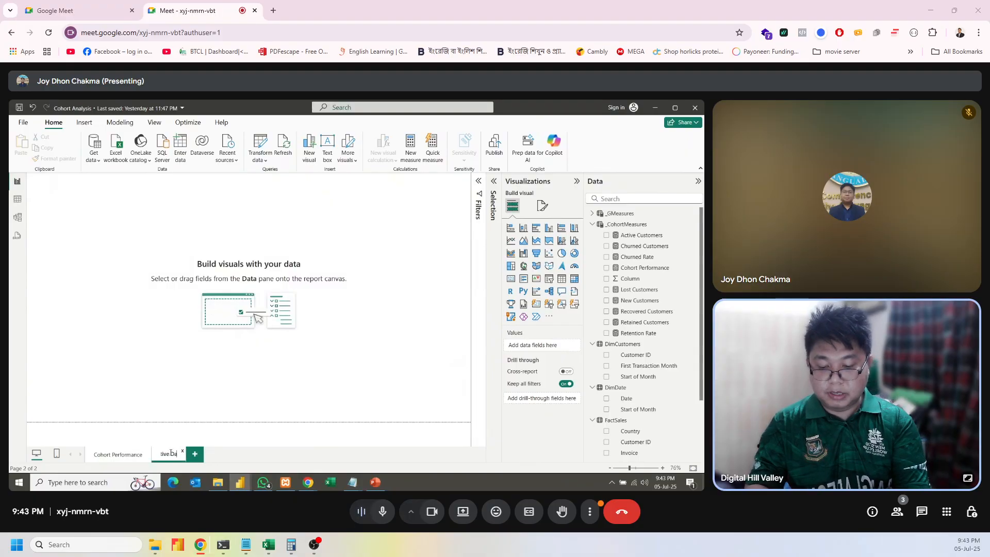
pyautogui.write('sh')
pyautogui.write('board')
pyautogui.press('Return')
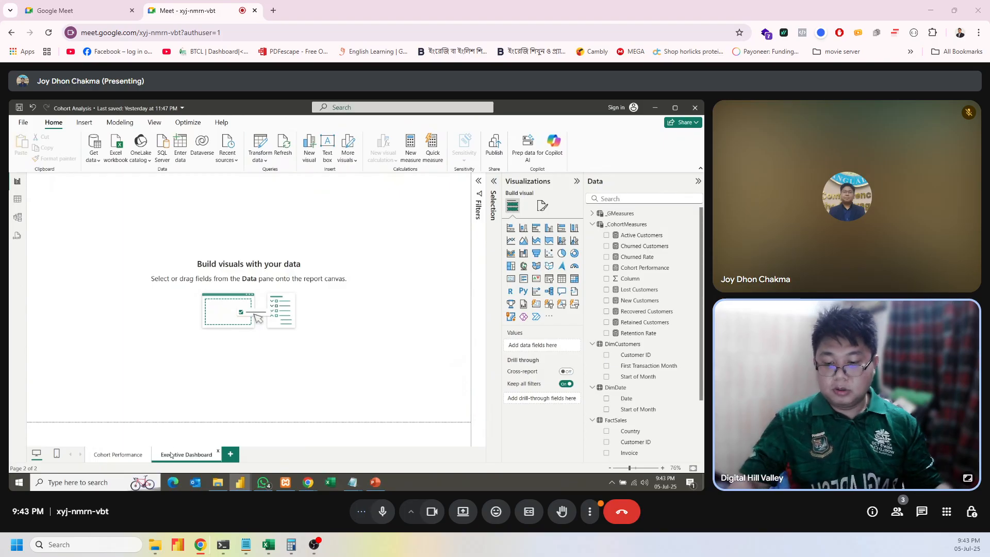
# Move the Executive Dashboard page ahead of the Cohort Performance page, and check both pages.
pyautogui.moveTo(171, 454); pyautogui.dragTo(119, 454)
pyautogui.click(199, 457)
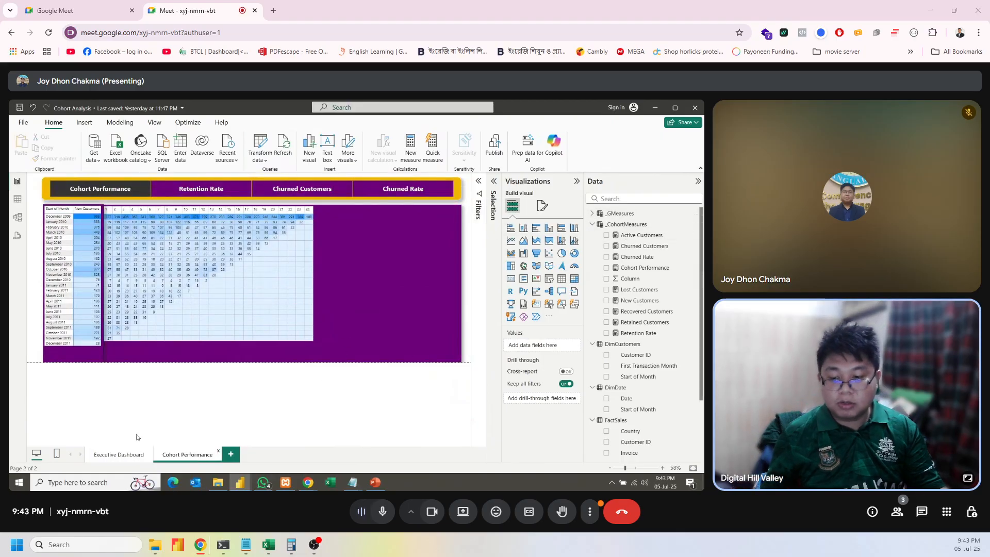
pyautogui.click(118, 456)
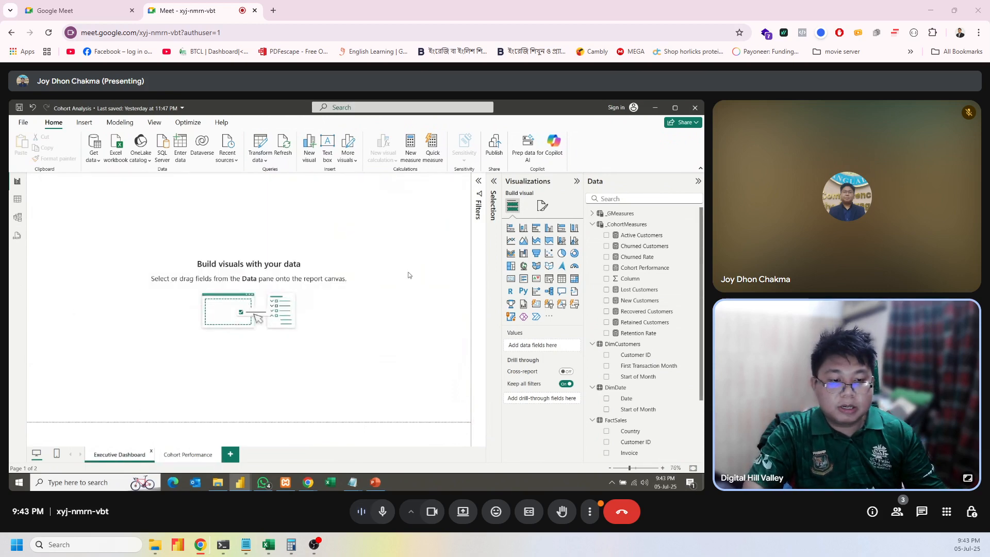
pyautogui.click(187, 455)
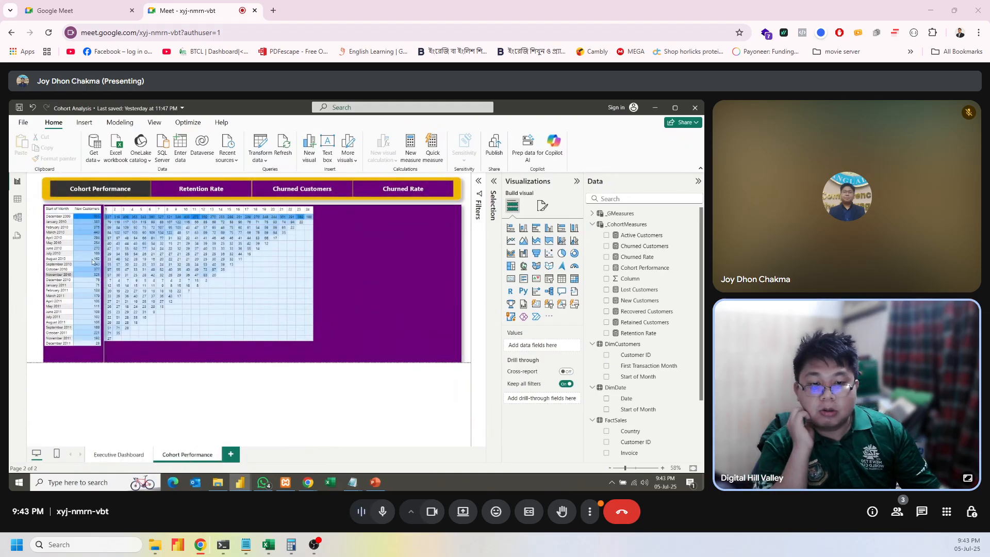
pyautogui.click(398, 233)
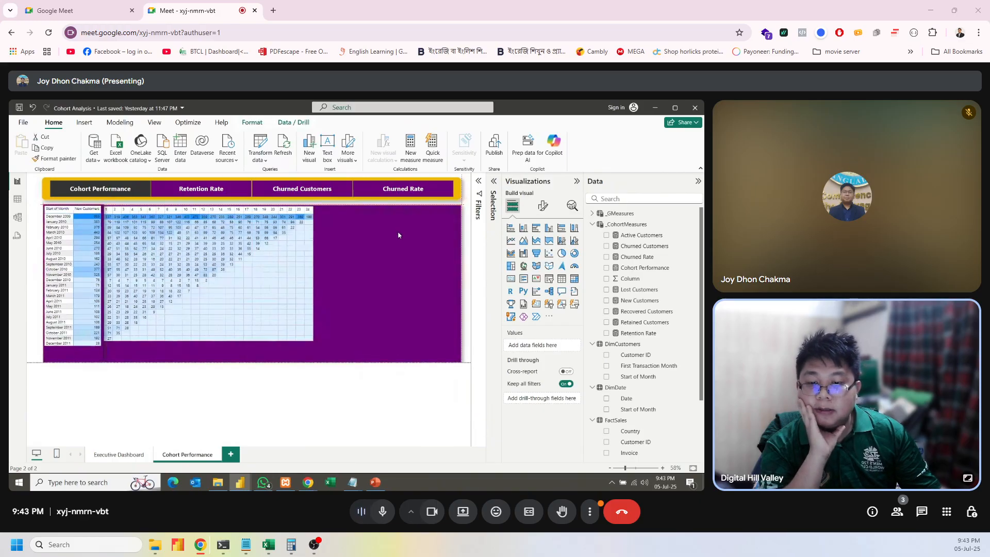
pyautogui.click(32, 277)
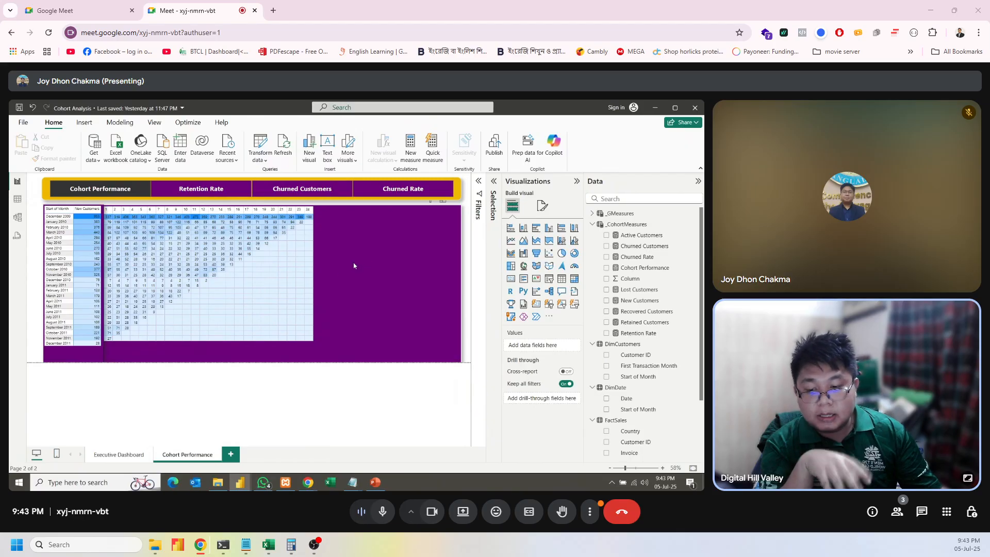